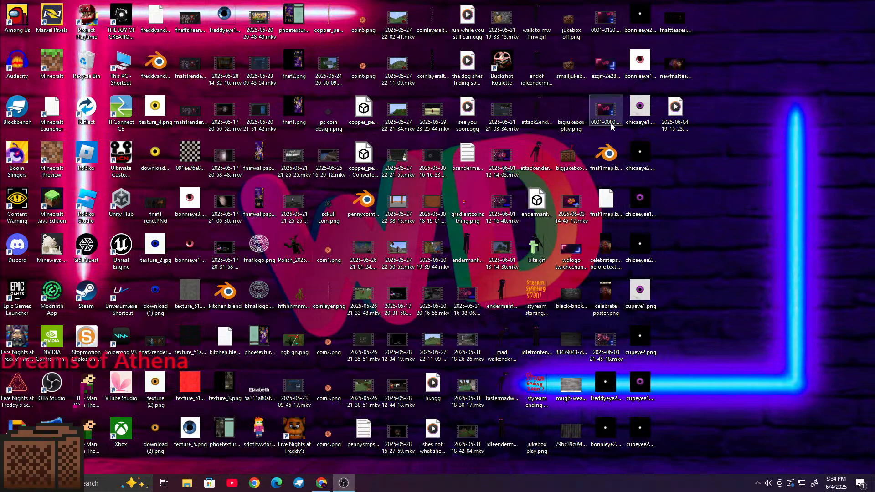
Step: Open the fnaf1map.blend project from the desktop
double_click(611, 155)
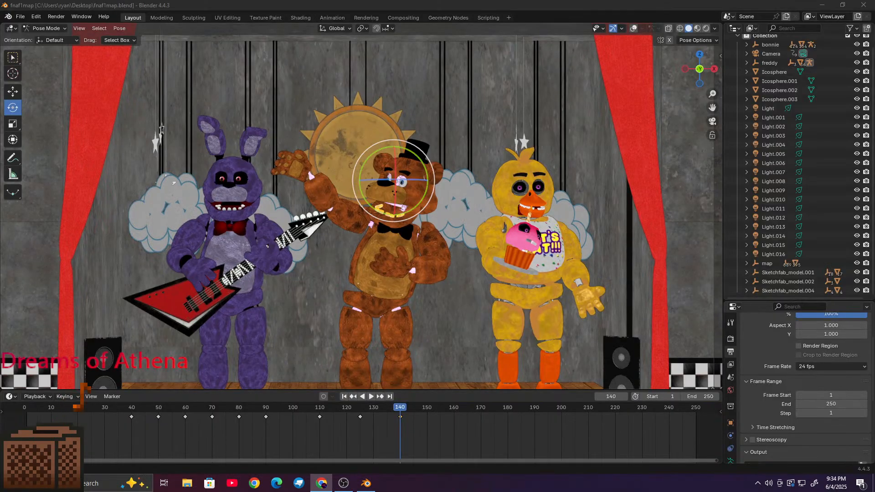
drag(0, 168, 445, 2)
Step: Browse the YouTube channel's community posts to find the poll "What FNAF render should I do next?"
scroll(468, 302, down, 20)
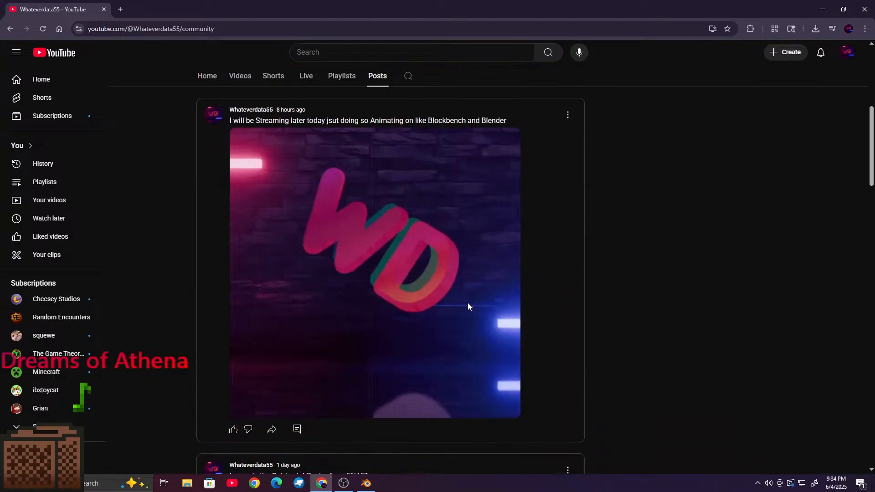
scroll(447, 261, down, 20)
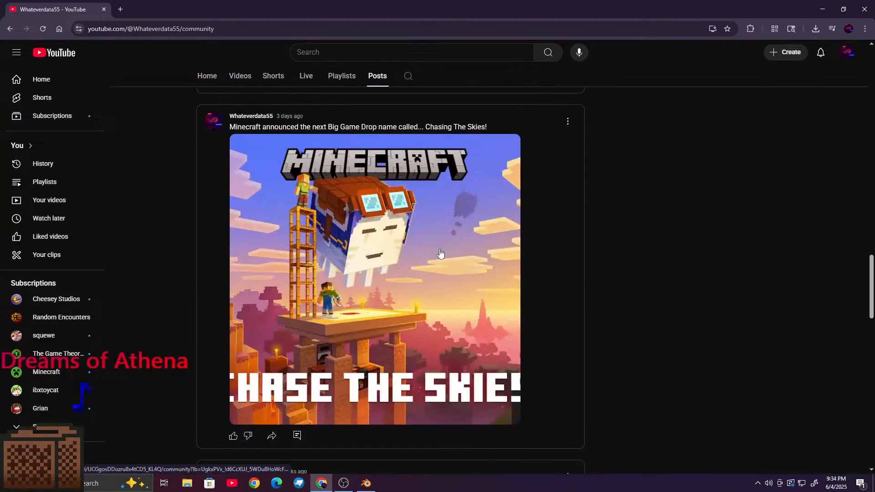
scroll(160, 163, up, 2)
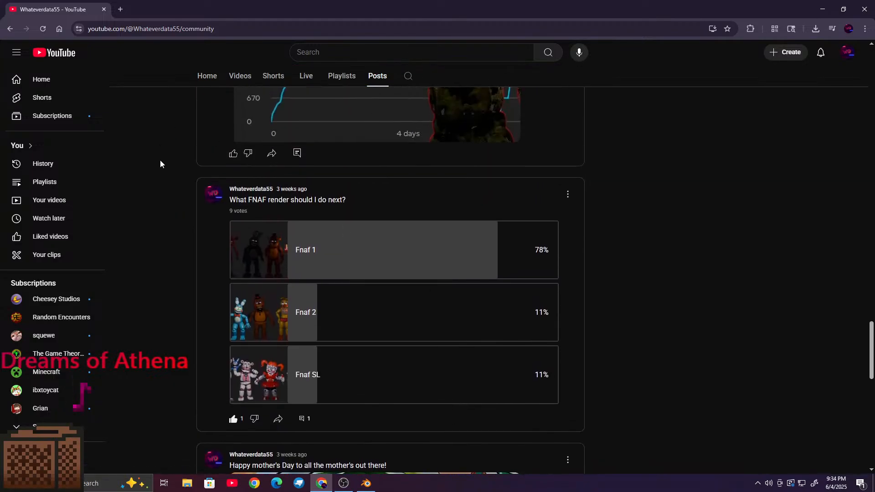
drag(247, 200, 346, 203)
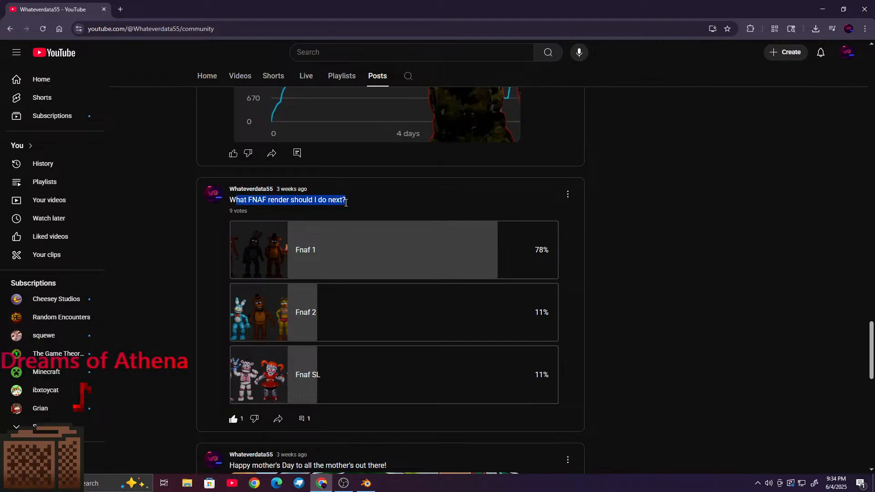
click(295, 200)
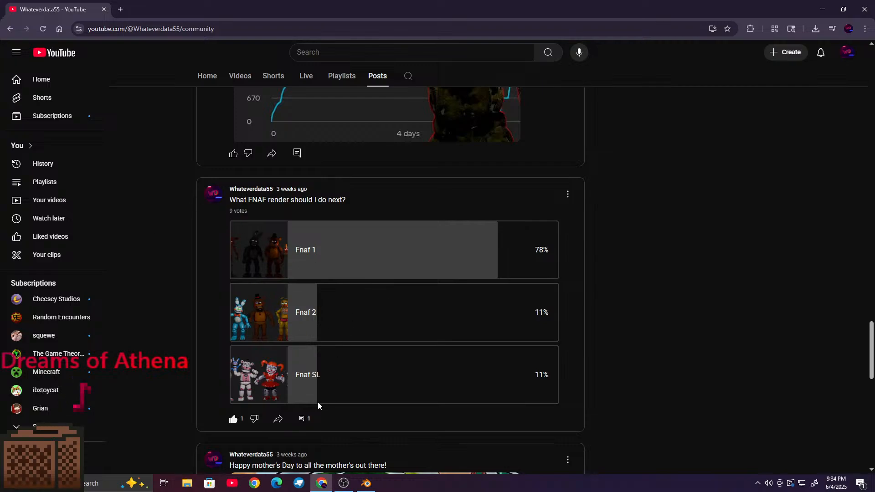
Step: Open the poll's comments, review the options and the comment, and return to Blender
click(303, 418)
scroll(301, 394, down, 2)
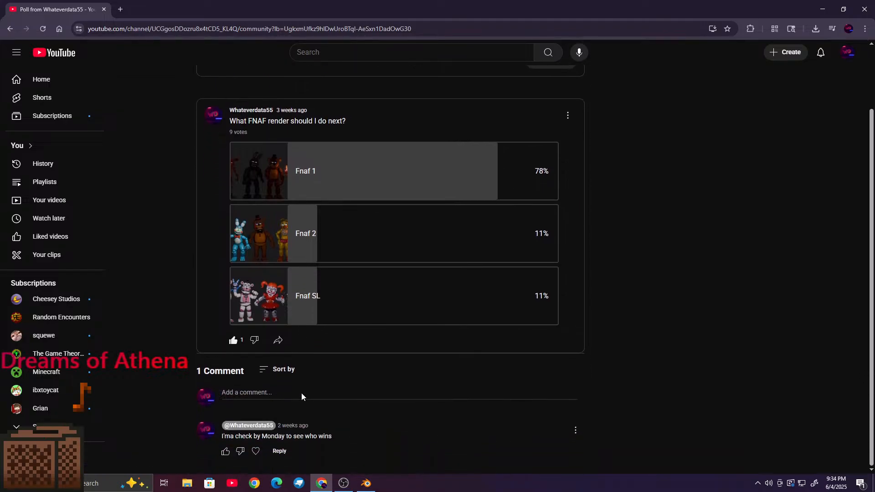
scroll(328, 438, up, 2)
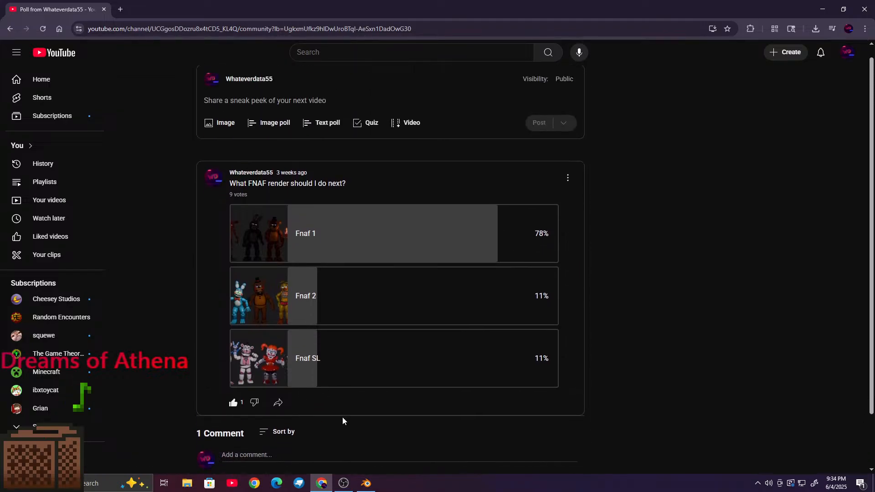
scroll(395, 297, down, 2)
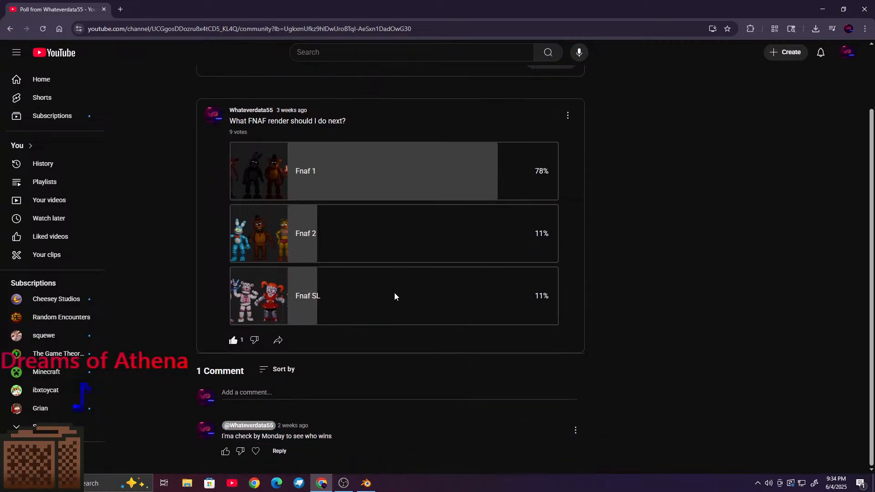
scroll(335, 384, up, 2)
scroll(332, 367, down, 2)
drag(279, 426, 307, 424)
click(815, 6)
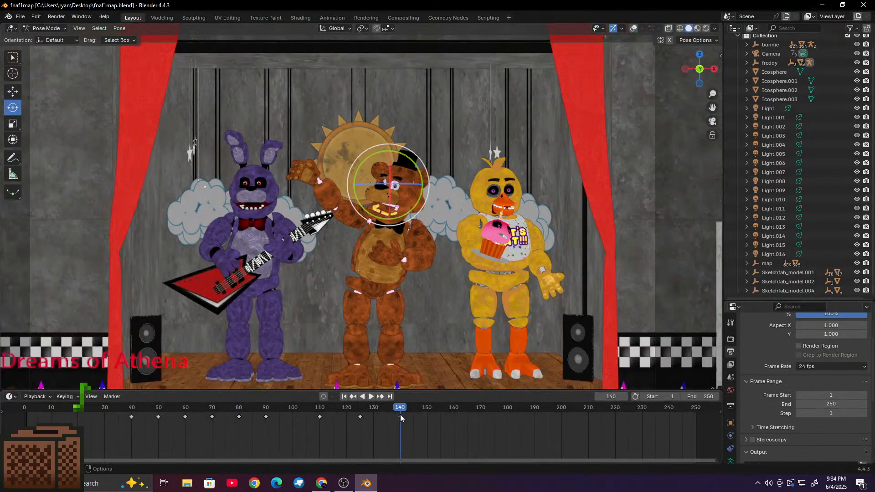
Step: Play the animation from frame 0 in solid shading to review it, and stop playback
drag(401, 409, 25, 407)
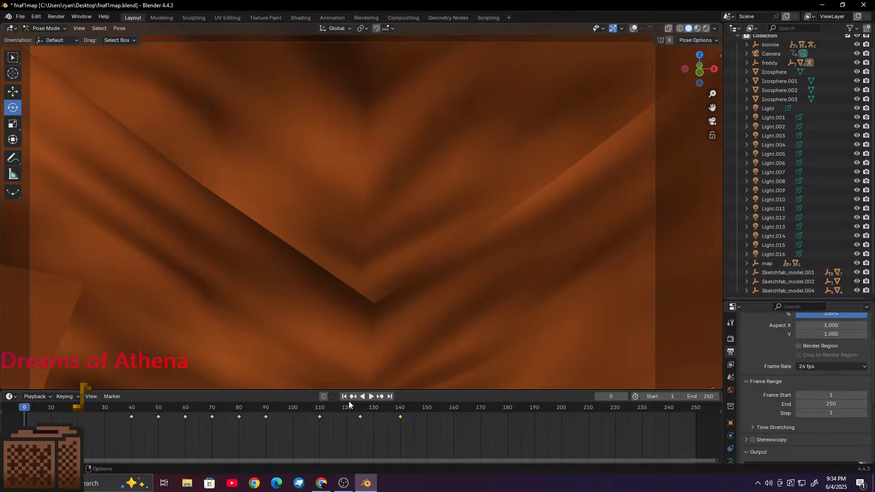
click(373, 397)
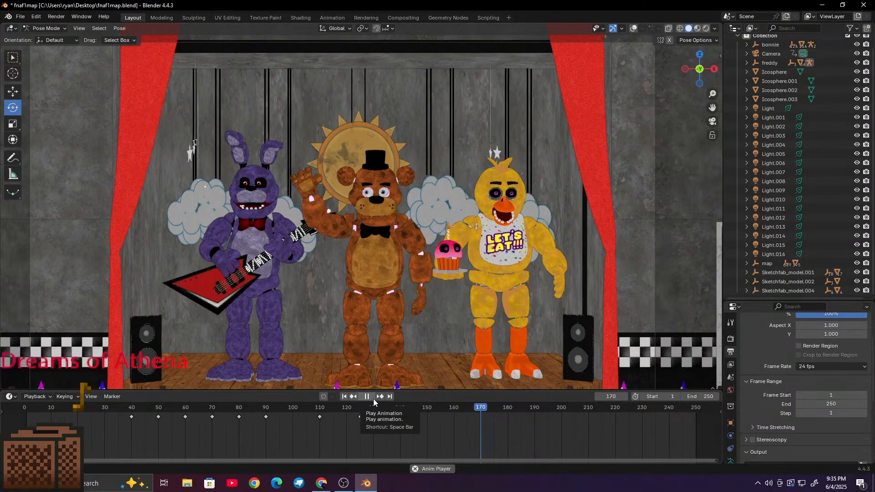
click(373, 399)
Step: Play the animation from frame 0 in rendered shading to review its lighting and motion, and stop playback
drag(489, 411, 25, 412)
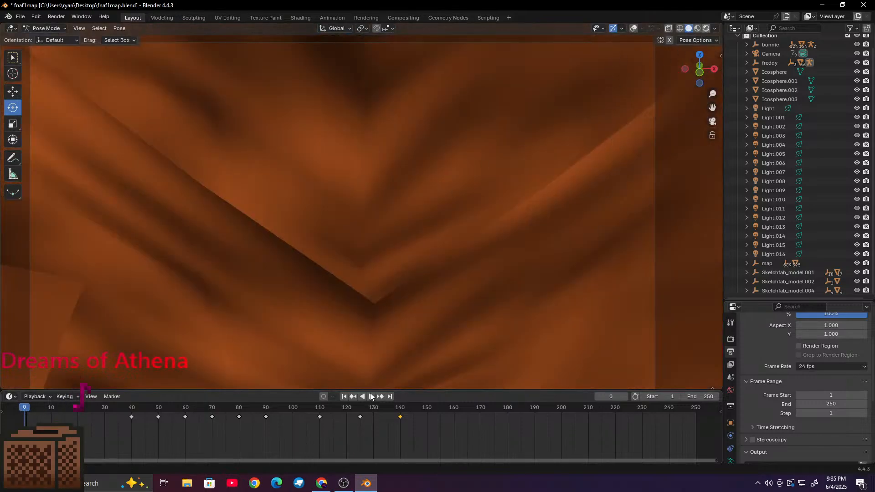
click(706, 28)
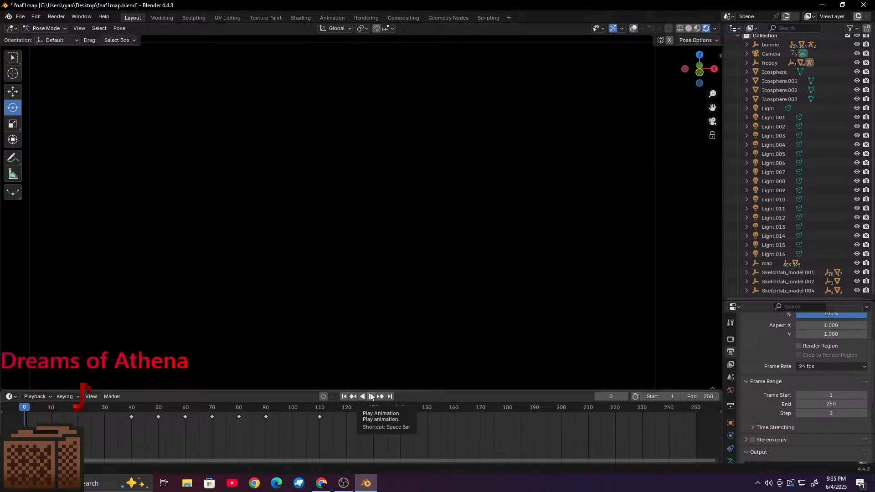
click(371, 396)
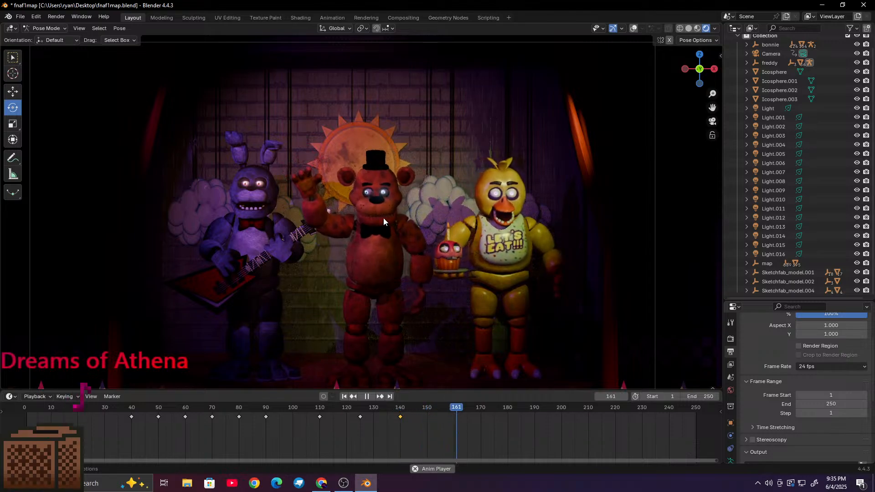
click(364, 397)
drag(440, 416, 456, 426)
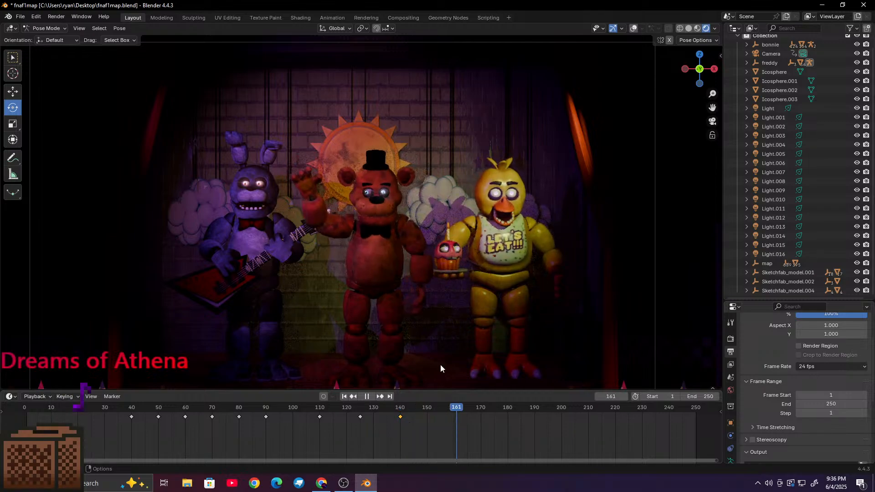
Step: Select Freddy's right eye bone and return to solid shading at frame 135
click(371, 197)
scroll(373, 200, up, 5)
scroll(376, 198, down, 2)
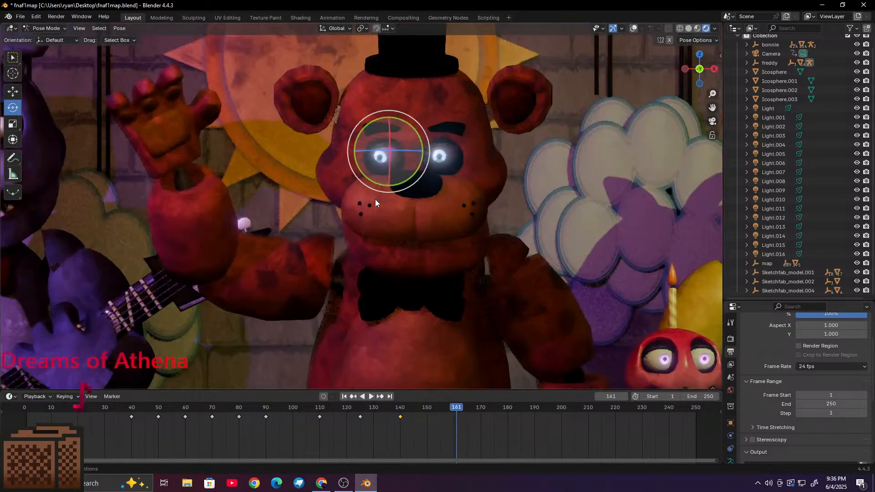
scroll(376, 199, down, 5)
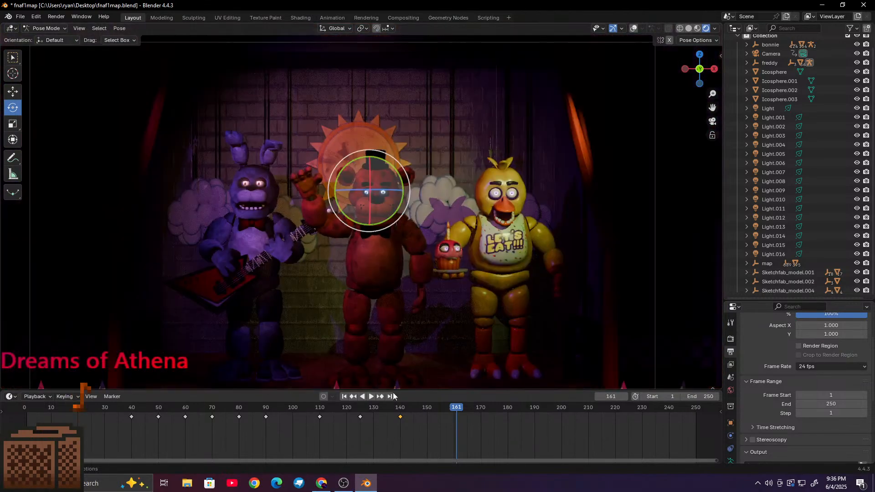
drag(453, 406, 387, 415)
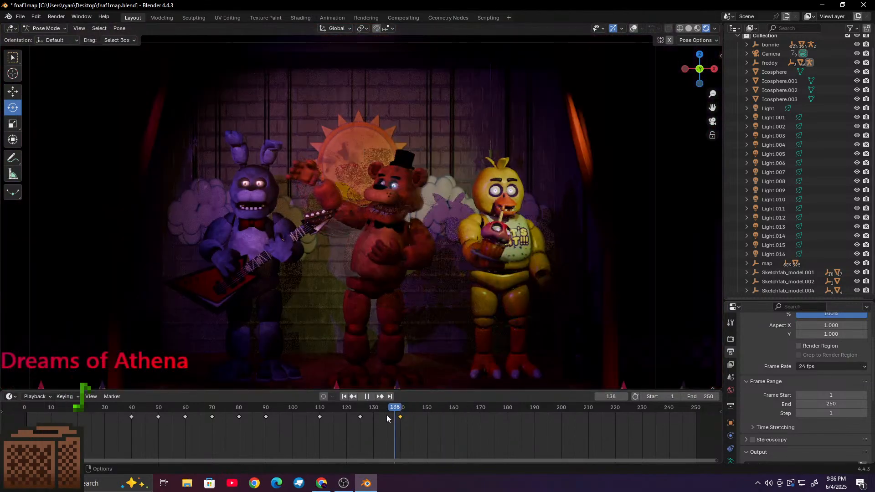
click(688, 28)
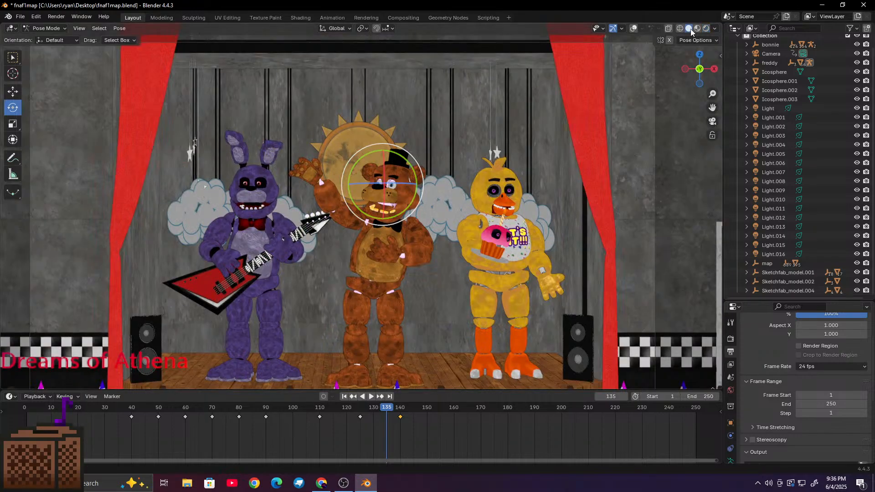
Step: Review the FNAF render poll in the browser again and return to Blender
click(321, 483)
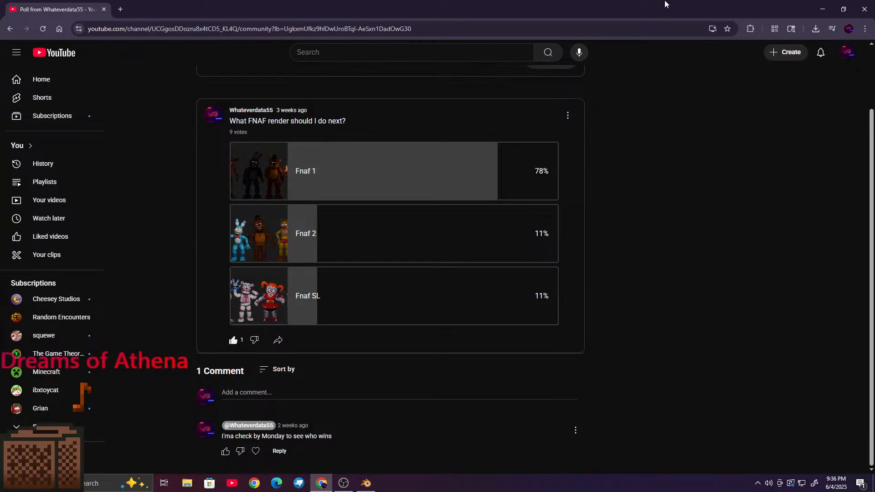
click(822, 8)
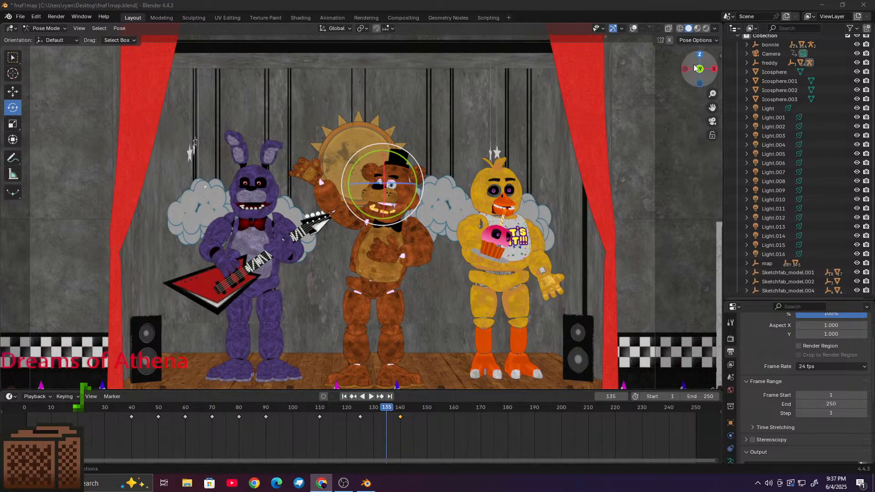
Step: Rotate Freddy's right eye bone at frame 150 and insert a keyframe for it
drag(700, 69, 689, 78)
scroll(377, 148, up, 8)
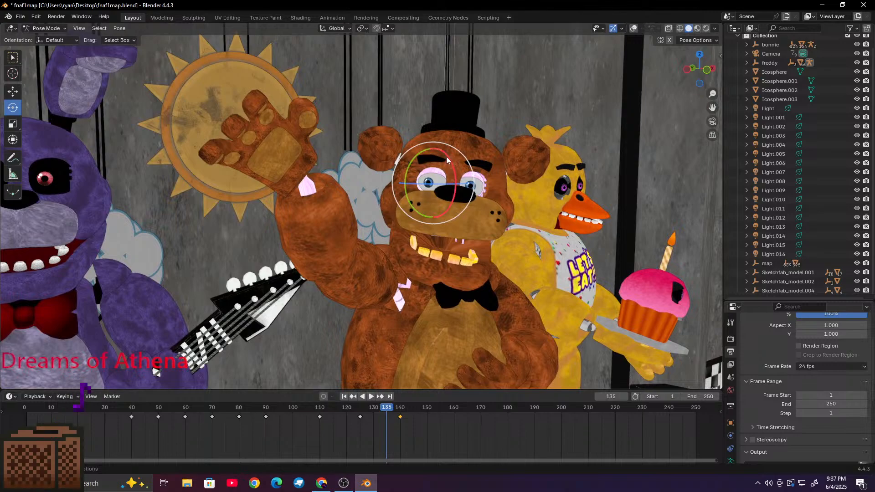
drag(447, 157, 450, 133)
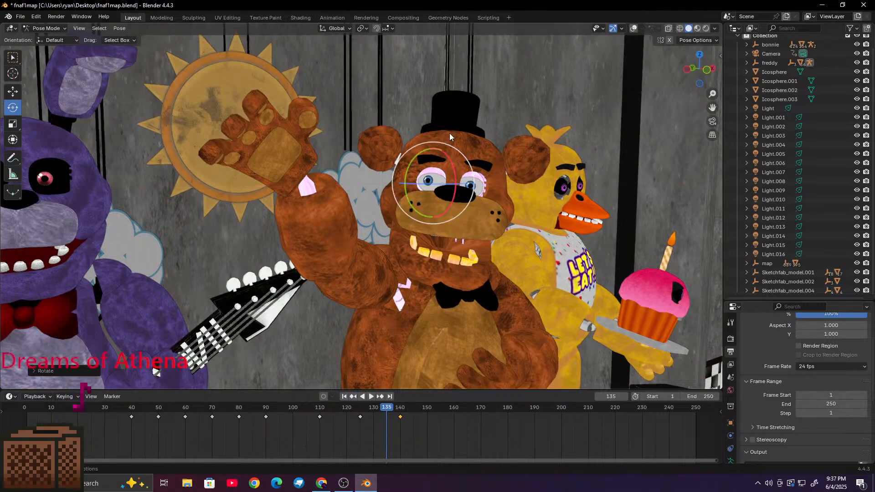
drag(386, 409, 426, 425)
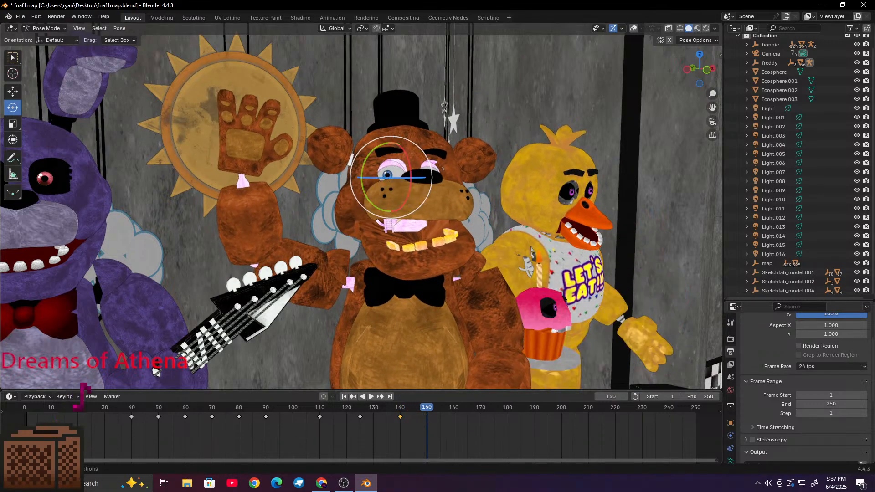
drag(387, 177, 382, 185)
right_click(382, 184)
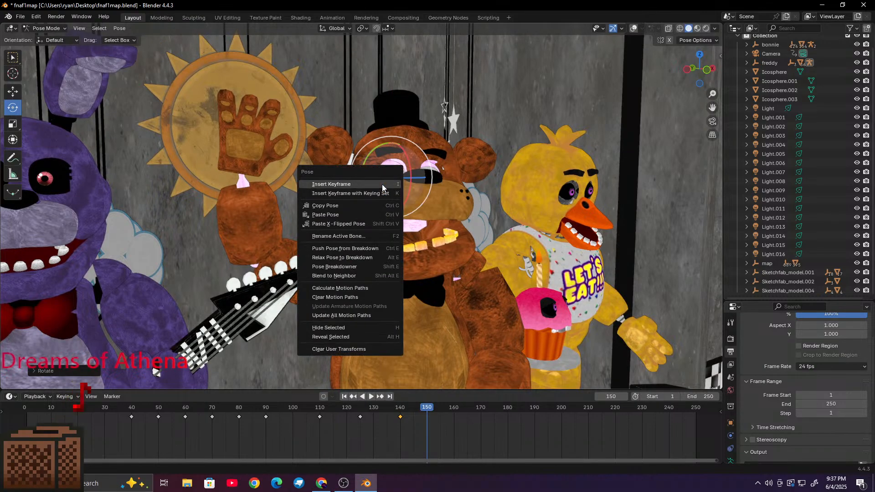
click(382, 184)
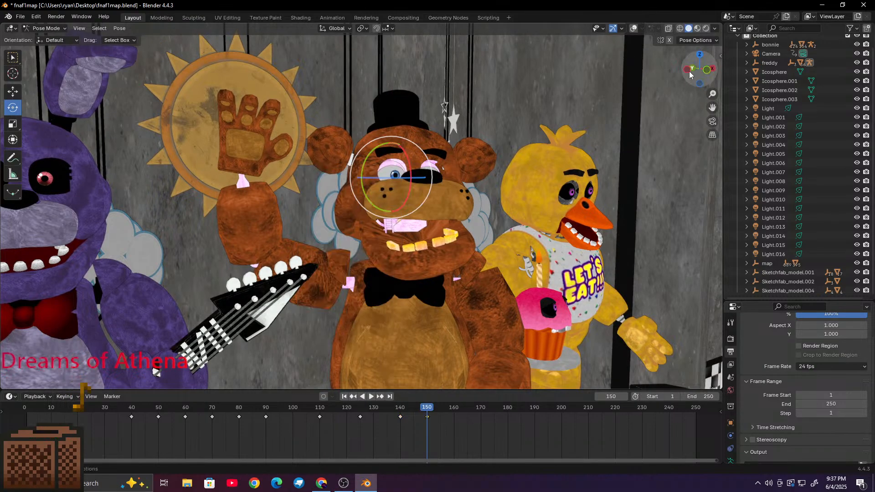
Step: Duplicate the right eye keyframe from frame 60 to frame 160
drag(700, 70, 683, 86)
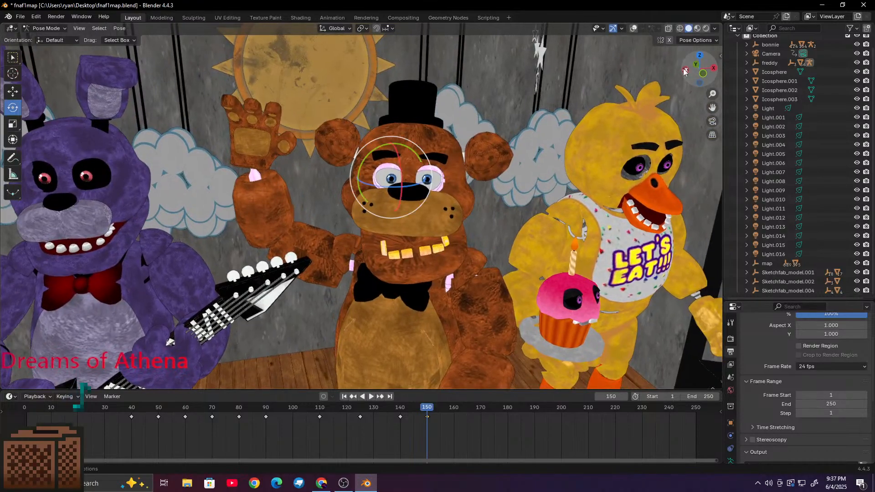
drag(428, 410, 454, 411)
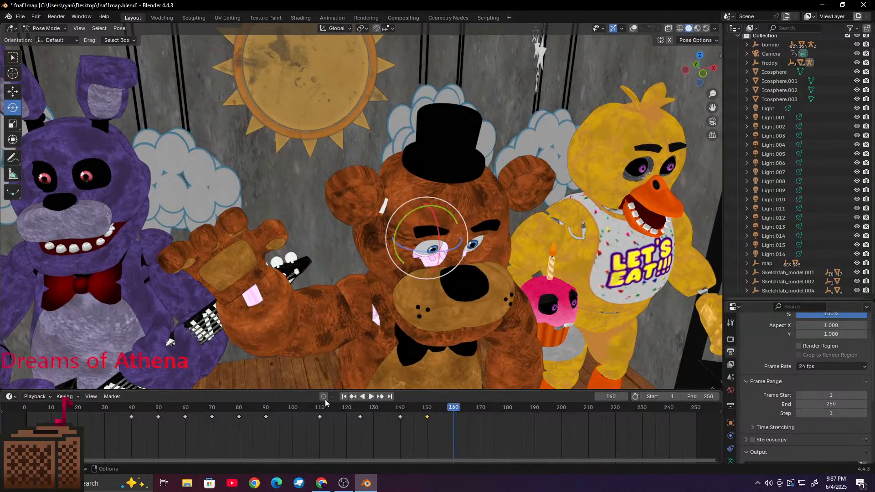
right_click(184, 419)
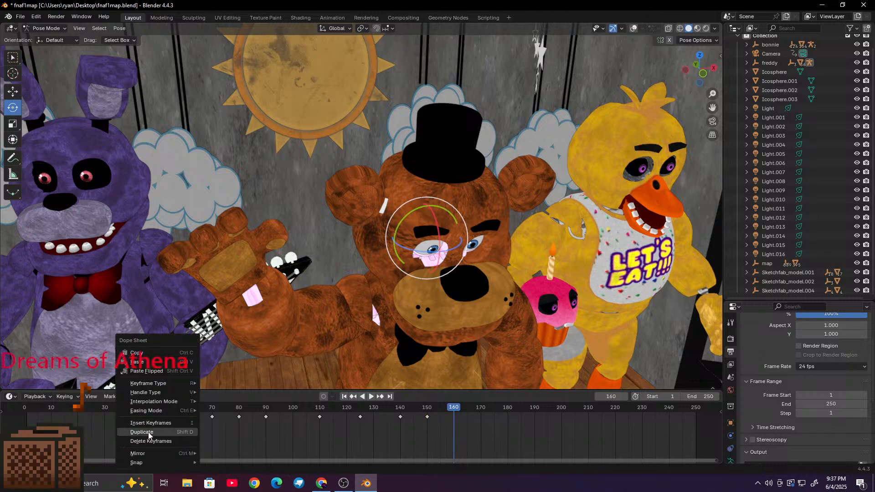
click(137, 428)
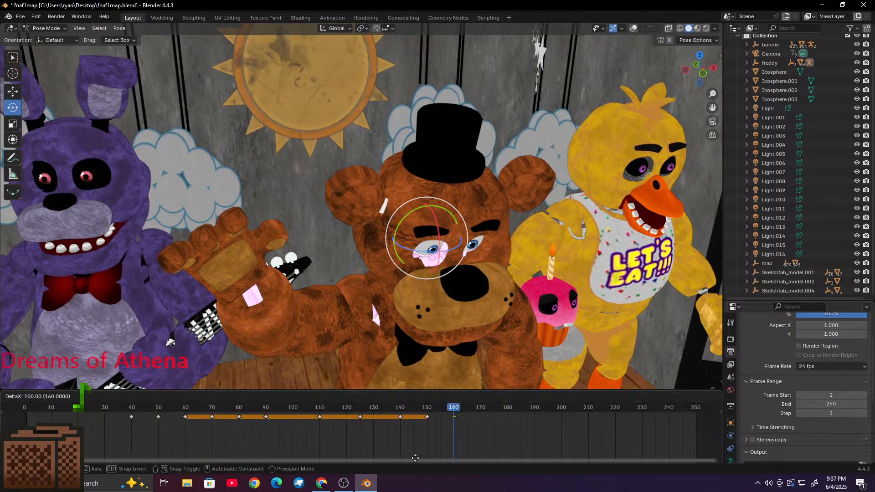
click(416, 458)
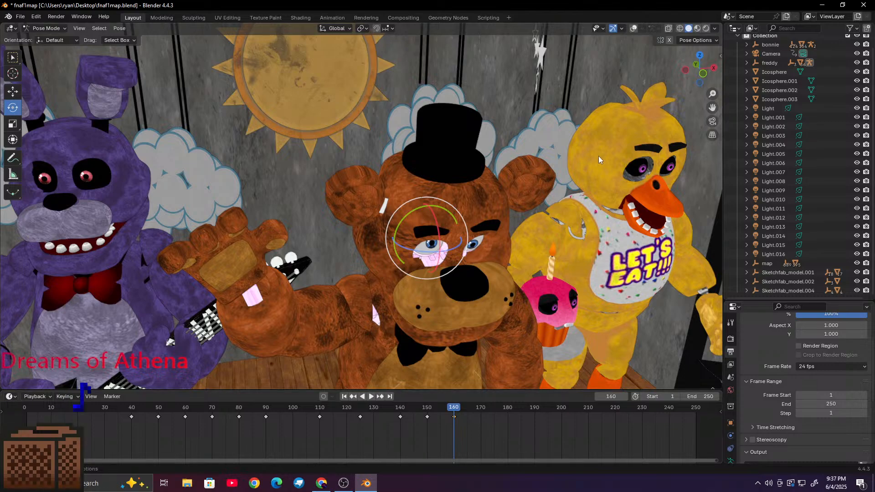
Step: View Freddy from below and duplicate the right eye keyframe from frame 50 to frame 160
click(699, 84)
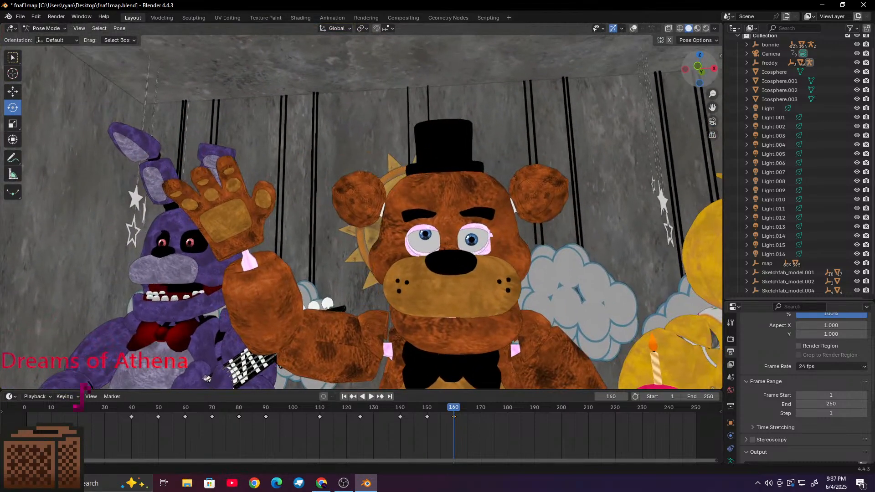
right_click(156, 416)
click(154, 416)
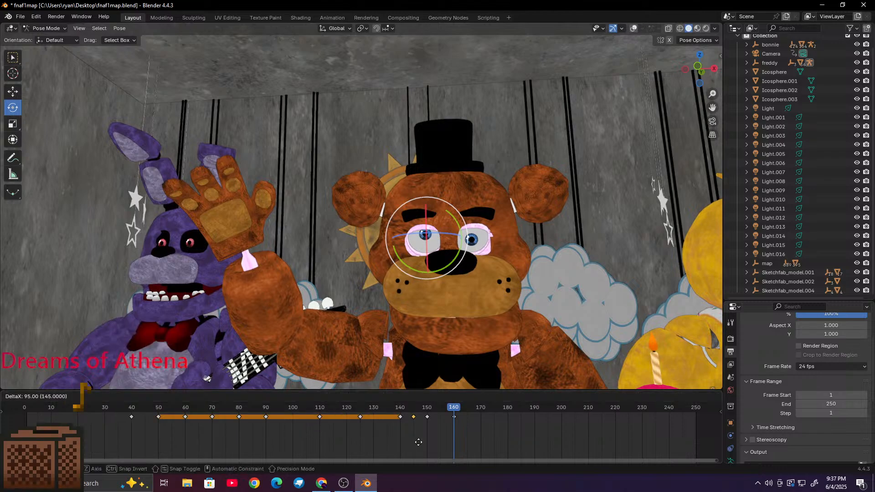
click(450, 449)
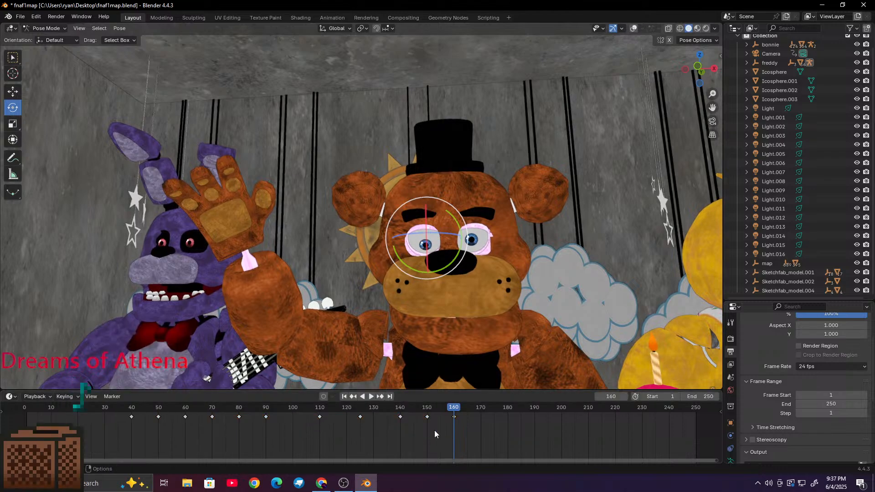
Step: Rotate Freddy's right eye bone at frame 160 and insert a keyframe for it
drag(425, 220, 436, 214)
right_click(436, 214)
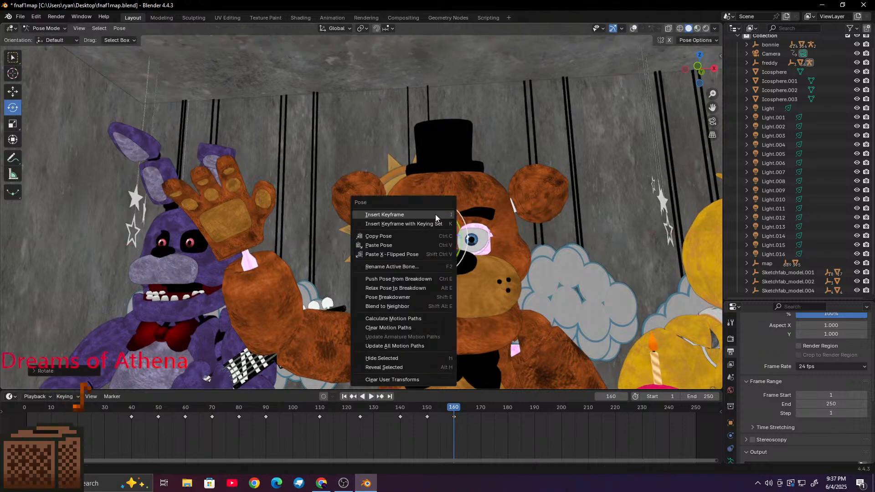
click(436, 214)
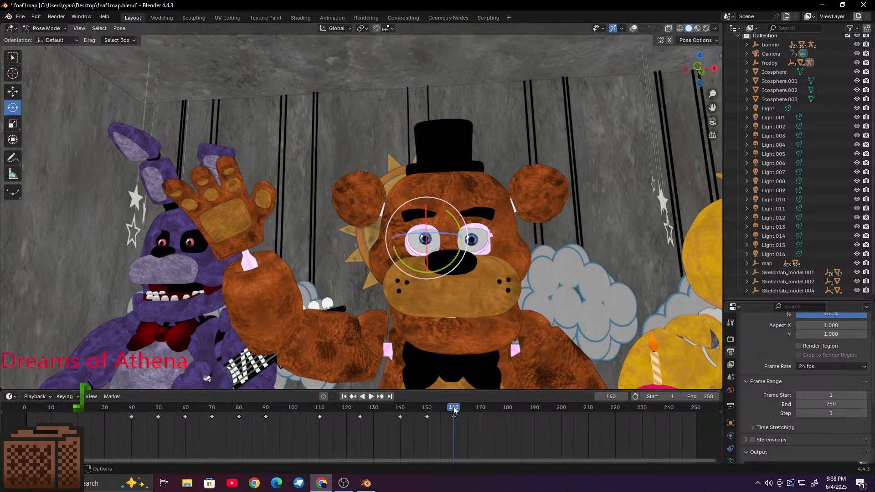
drag(453, 407, 383, 412)
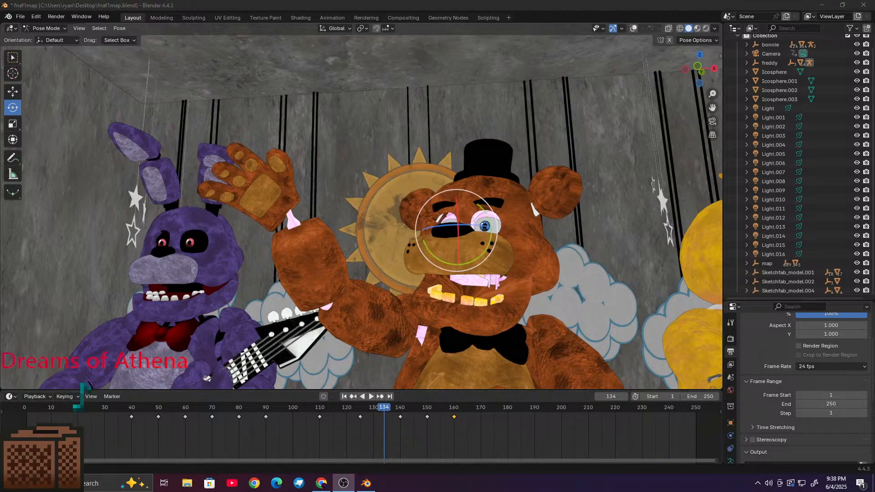
click(164, 483)
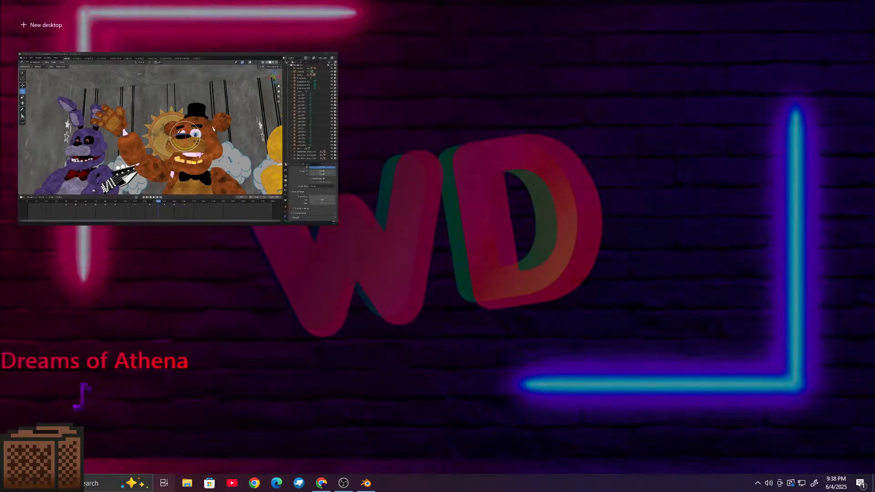
key(super+Tab)
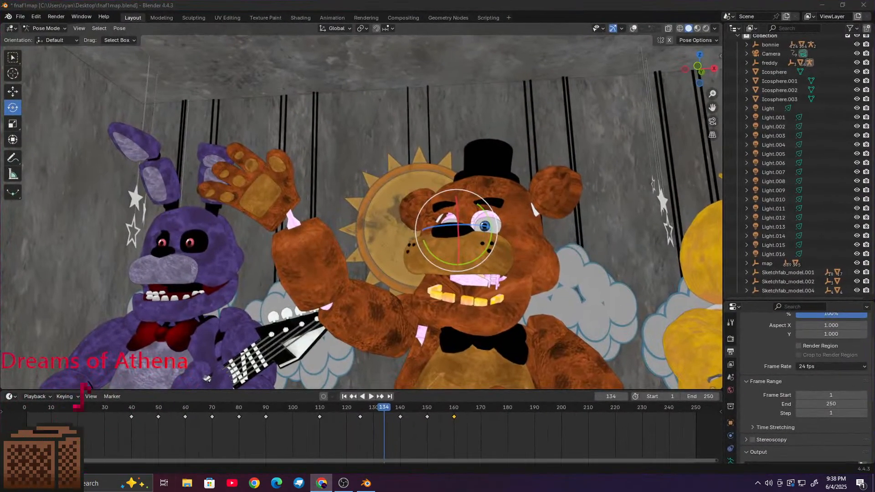
key(super+Tab)
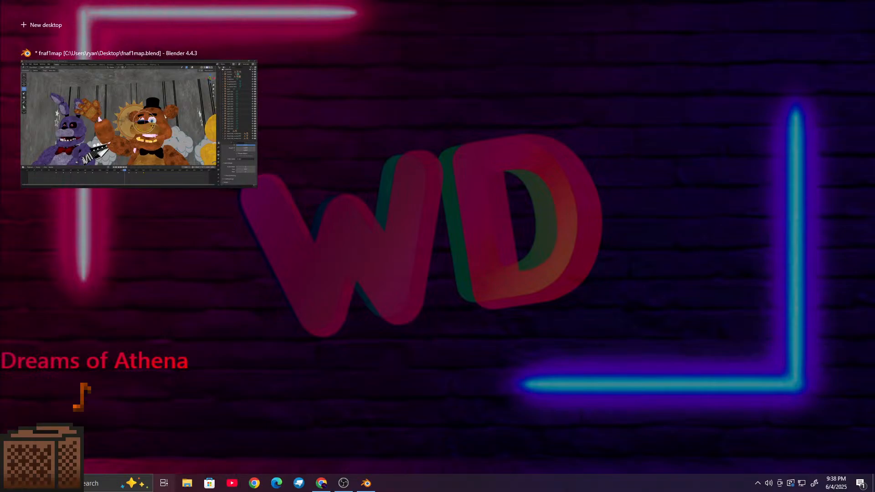
key(super+Tab)
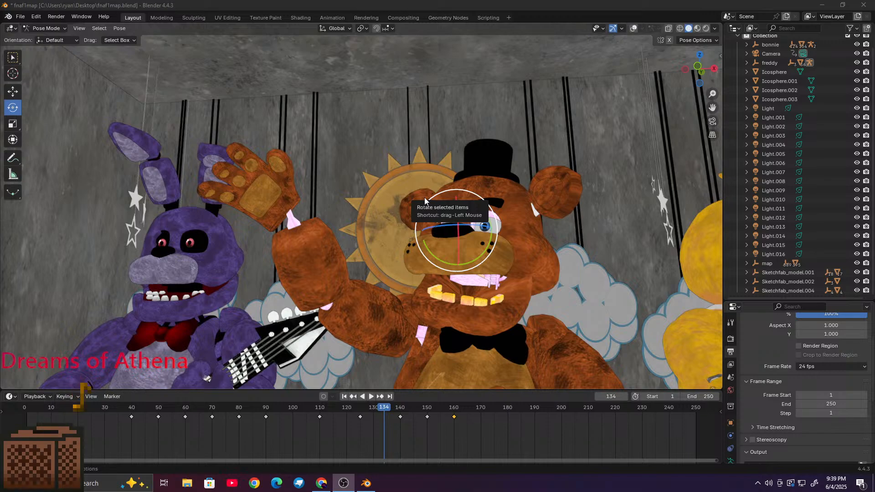
Step: Scrub through the stage animation in rendered and solid shading to check Freddy's right eye movement
drag(386, 409, 96, 411)
click(705, 29)
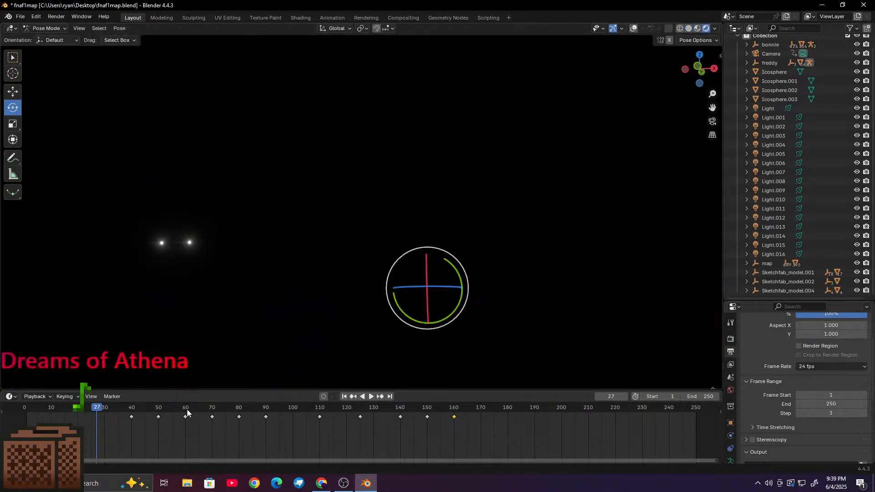
mouse_move(99, 407)
mouse_down()
mouse_move(344, 438)
mouse_move(309, 435)
mouse_up()
click(688, 29)
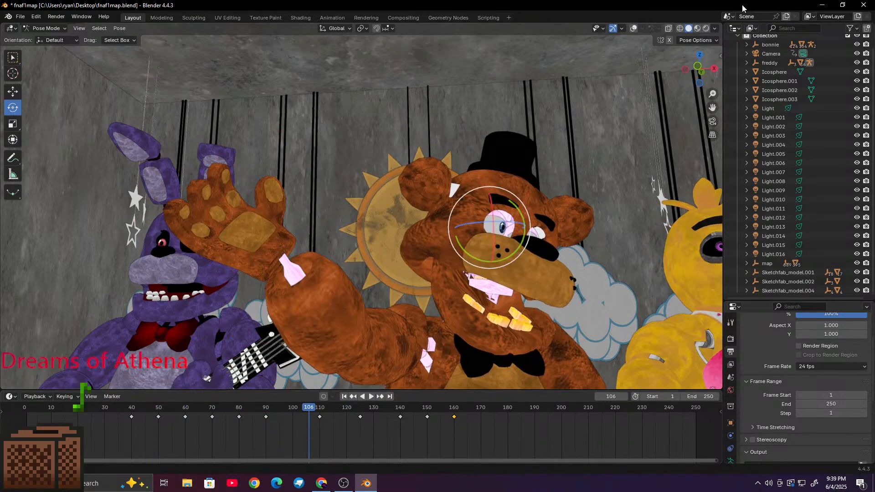
click(634, 29)
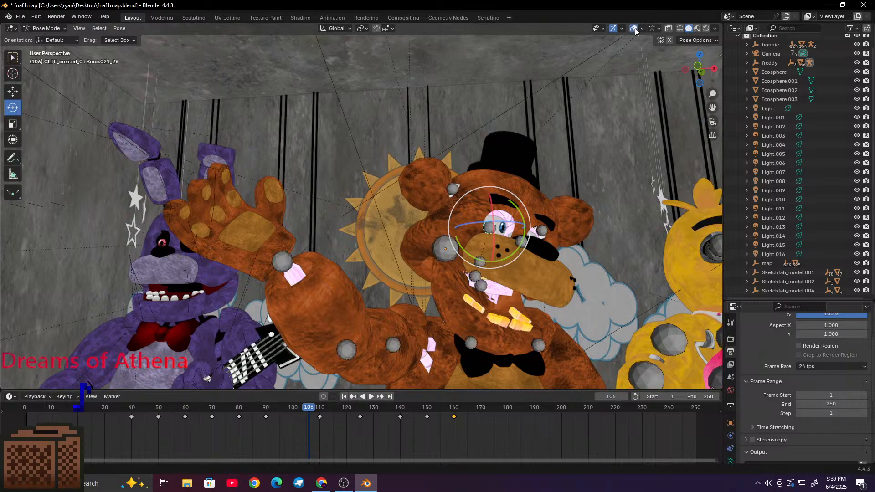
click(634, 29)
drag(308, 412, 440, 454)
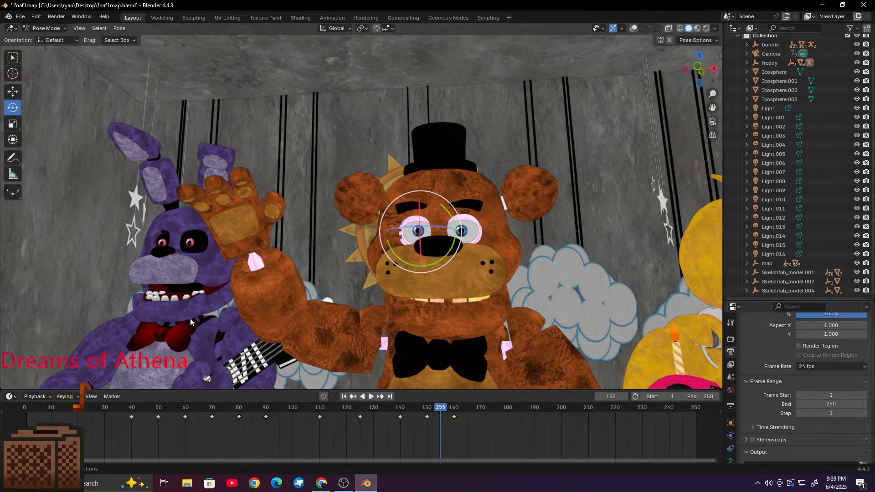
drag(440, 410, 351, 438)
Step: Go to frame 40, show the viewport overlays and select Freddy's left eye bone
drag(396, 445, 131, 469)
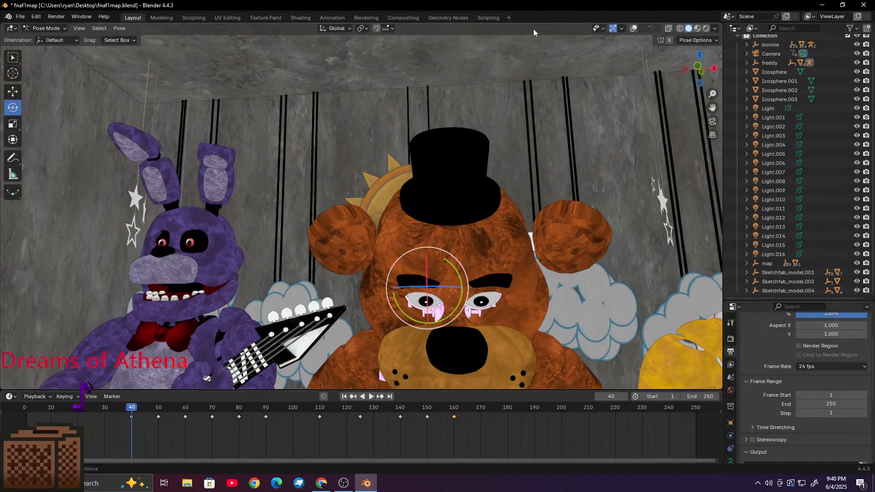
click(634, 28)
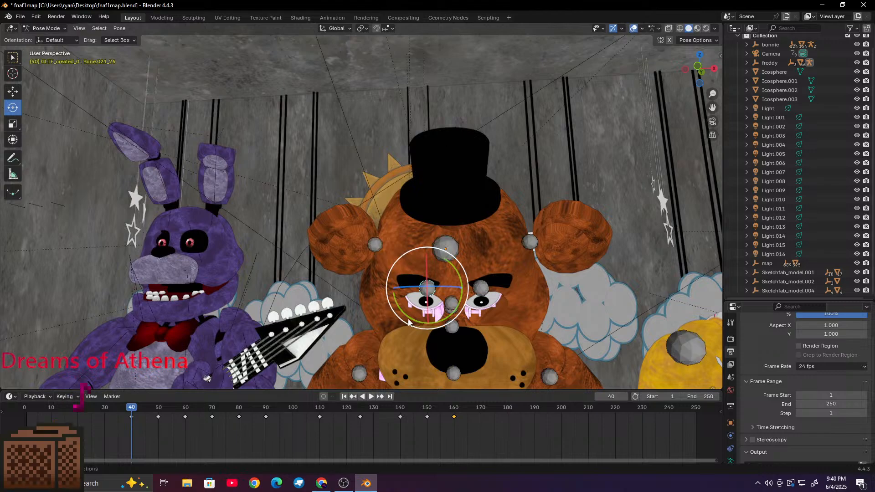
click(479, 291)
drag(475, 248, 520, 286)
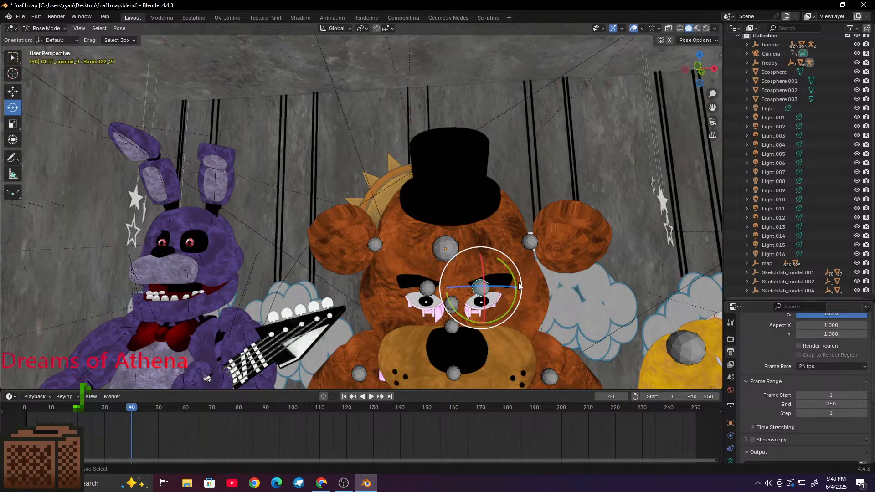
click(477, 293)
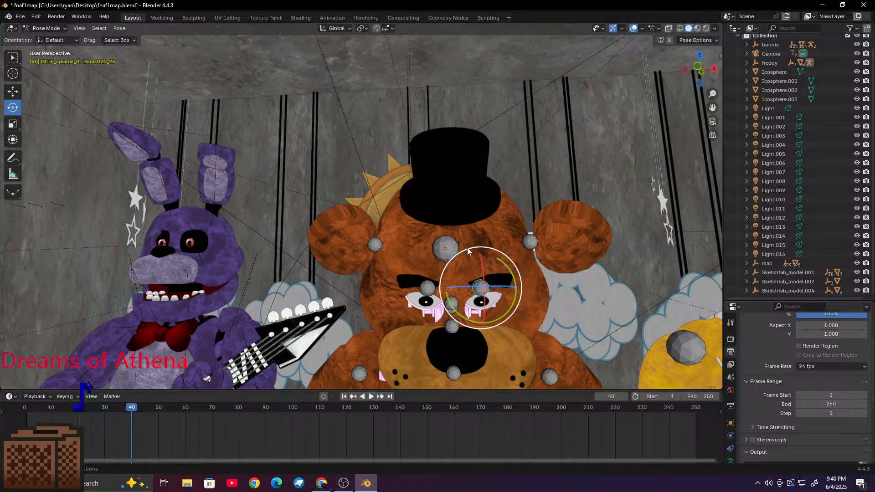
key(r)
click(434, 229)
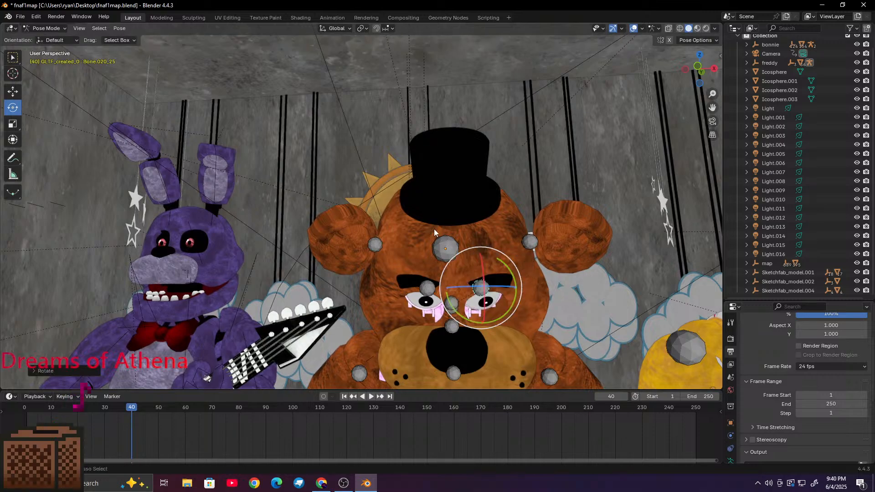
click(13, 91)
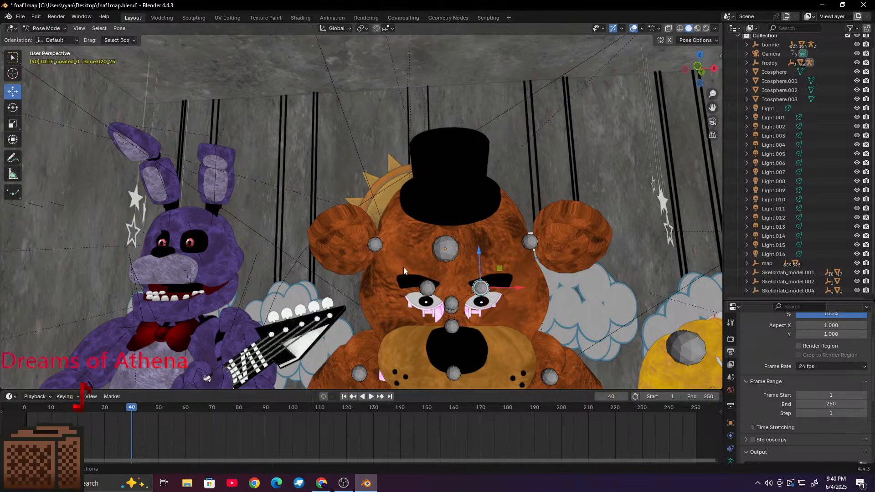
drag(479, 254, 482, 273)
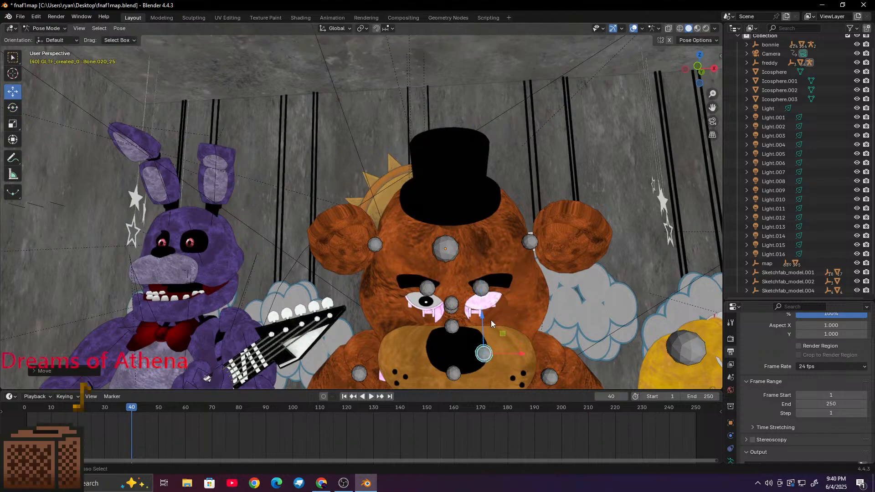
Step: Insert a keyframe for the left eye bone at frame 40 and switch back to the Rotate tool
right_click(441, 292)
click(441, 291)
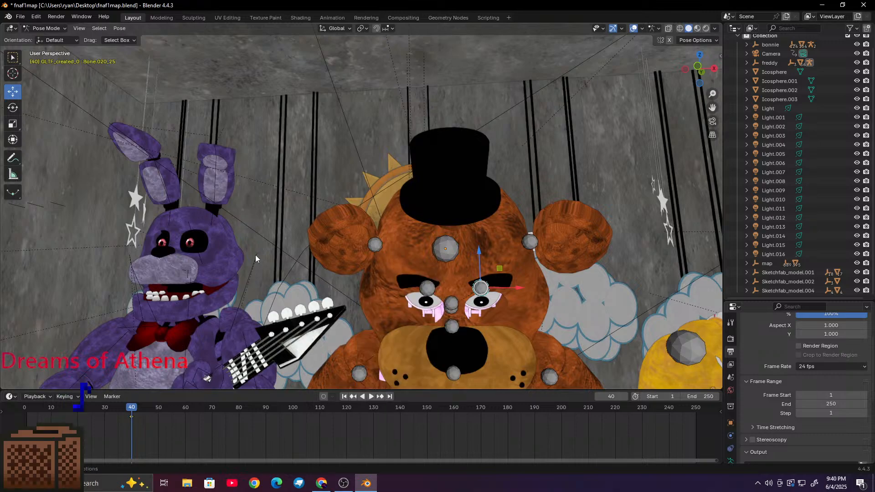
click(13, 108)
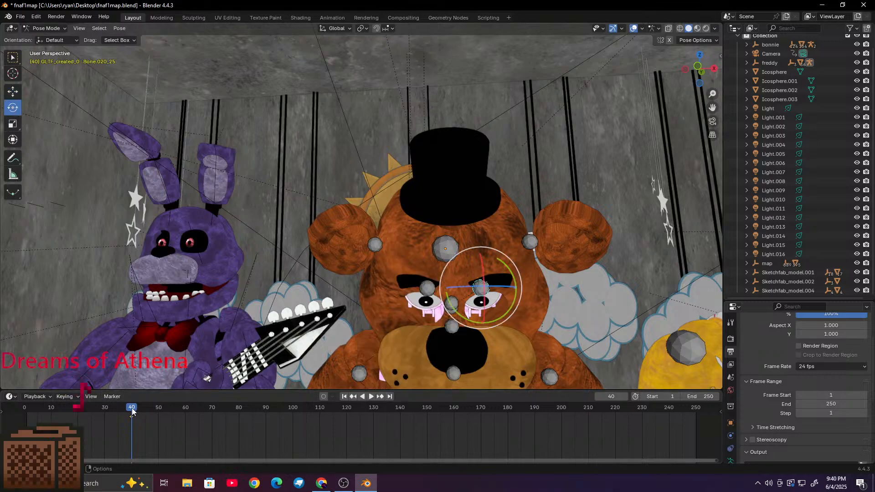
Step: At frame 50, hide the overlays, rotate the left eye bone freely and insert a keyframe for it
key(space)
drag(151, 417, 160, 421)
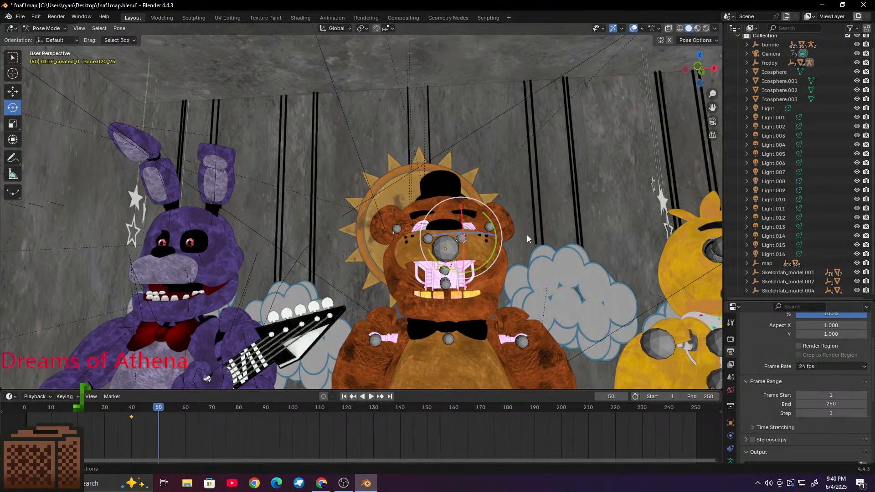
shift+middle_drag(506, 255, 444, 267)
scroll(465, 309, up, 4)
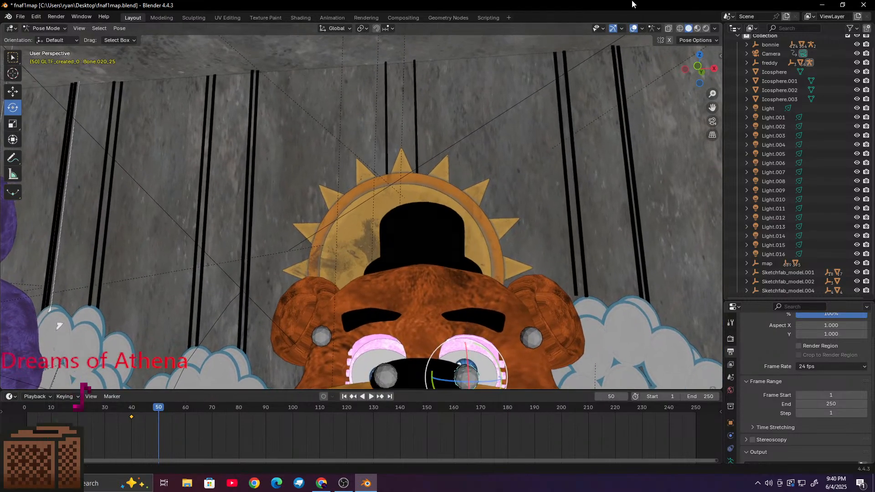
key(shift+alt+z)
shift+middle_drag(472, 227, 412, 191)
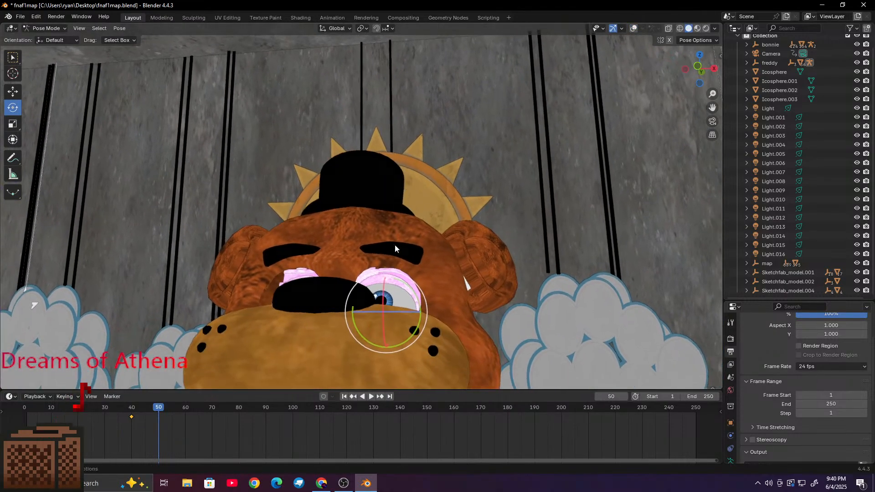
drag(381, 293, 383, 297)
right_click(383, 296)
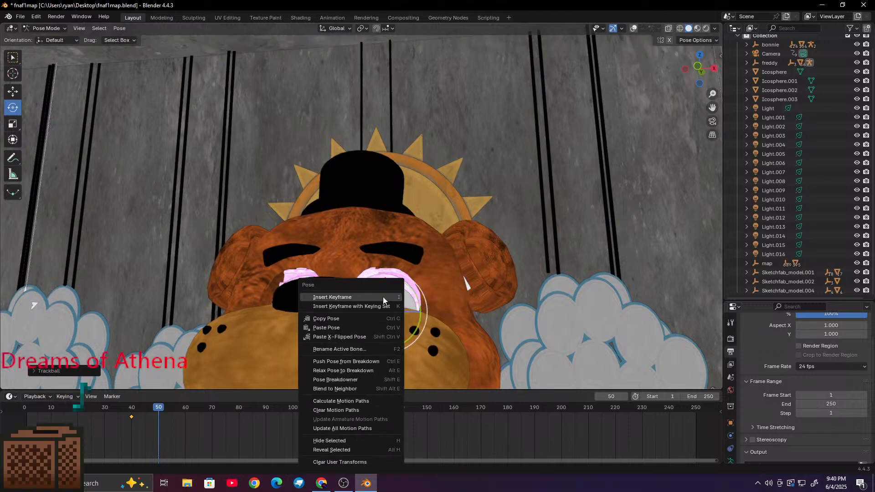
click(383, 296)
Step: Rotate Freddy's left eye bone upward at frame 60 and insert a keyframe for it
key(space)
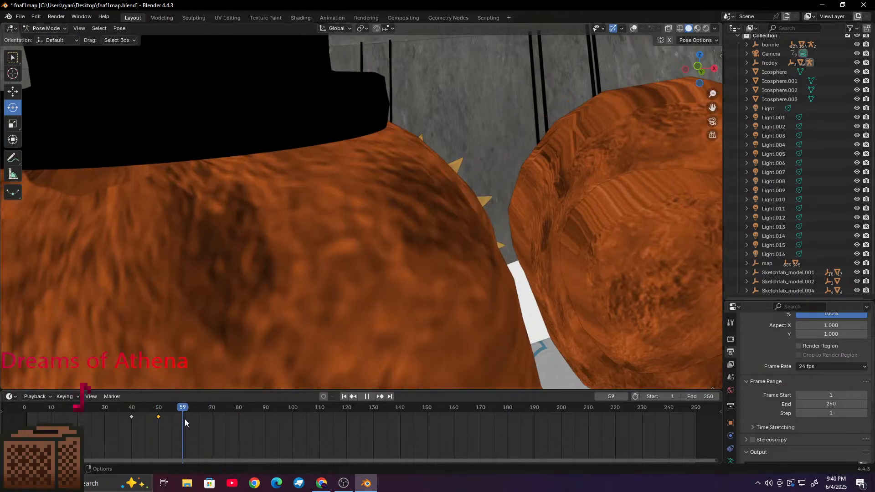
key(space)
middle_drag(279, 330, 486, 165)
drag(461, 128, 424, 105)
right_click(425, 105)
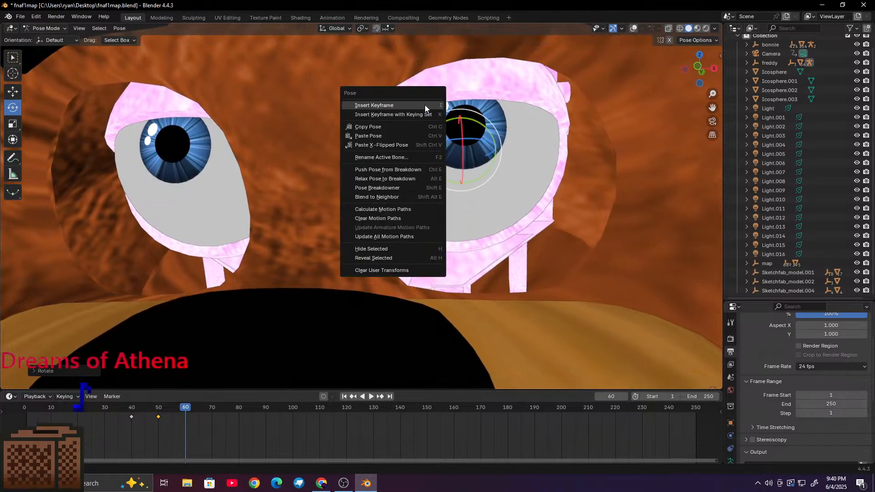
click(424, 105)
Step: At frame 70, rotate the left eye bone to line up with the right eye's gaze and insert a keyframe
middle_drag(425, 105, 412, 150)
scroll(412, 150, down, 5)
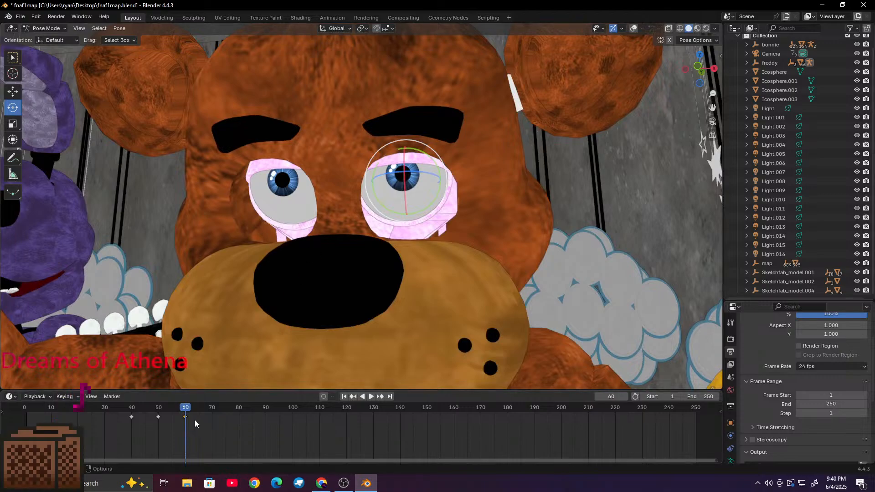
key(space)
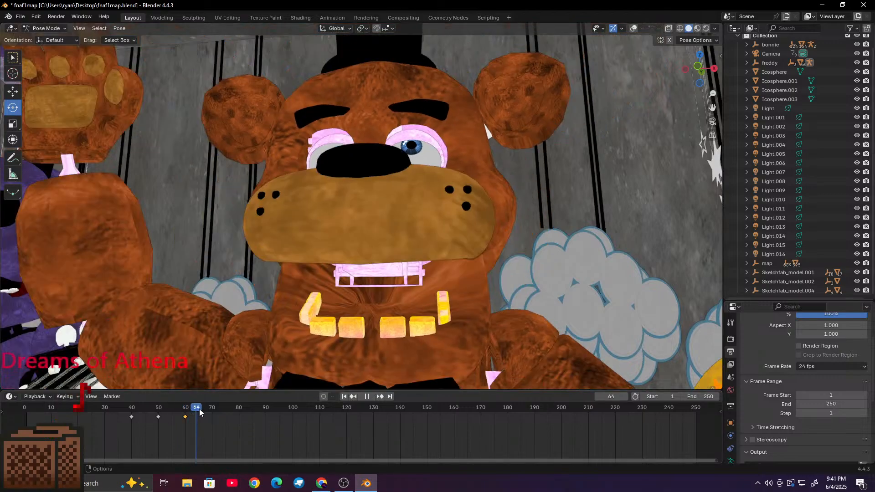
drag(214, 411, 212, 415)
shift+middle_drag(340, 201, 307, 274)
scroll(319, 259, up, 4)
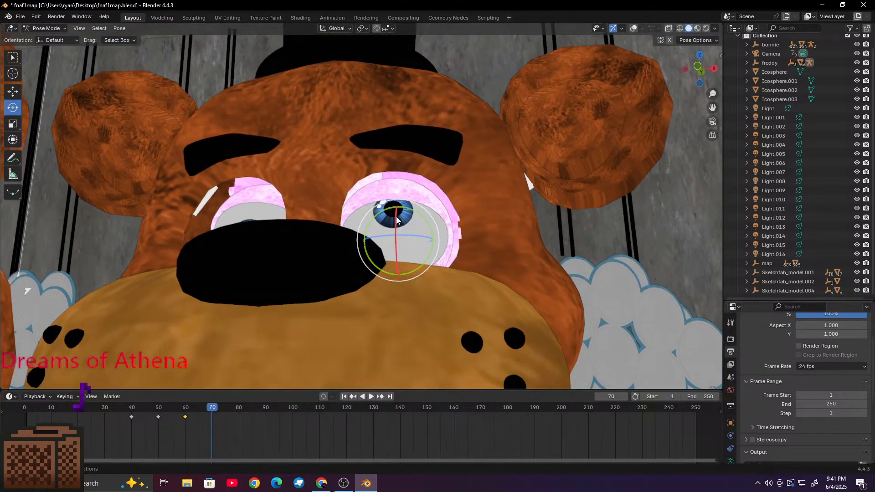
drag(396, 220, 394, 242)
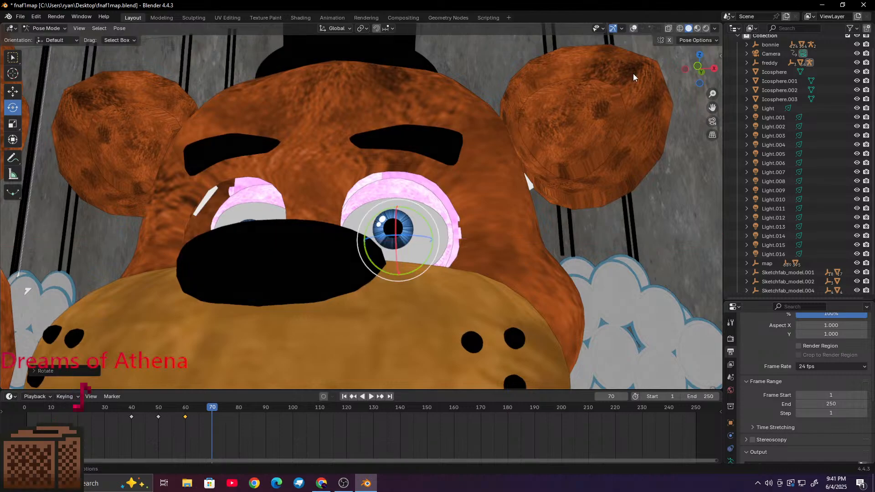
drag(696, 73, 707, 84)
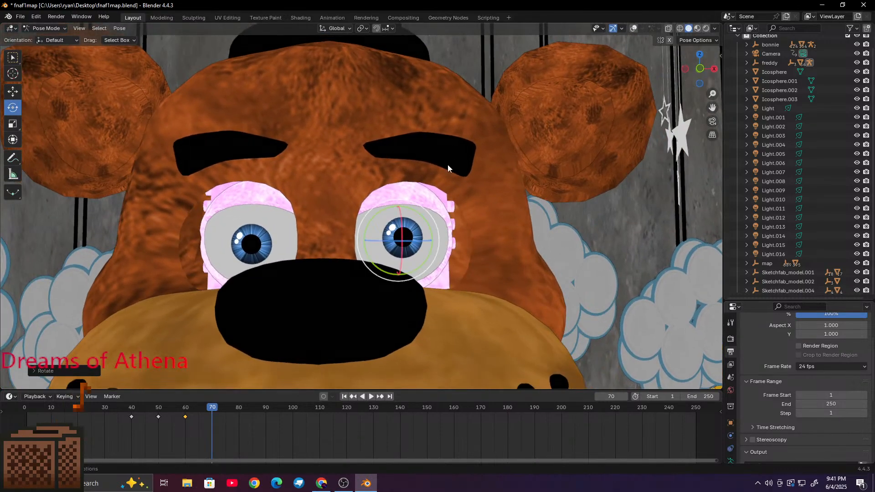
drag(399, 217, 387, 240)
right_click(403, 228)
click(403, 228)
right_click(388, 240)
click(388, 241)
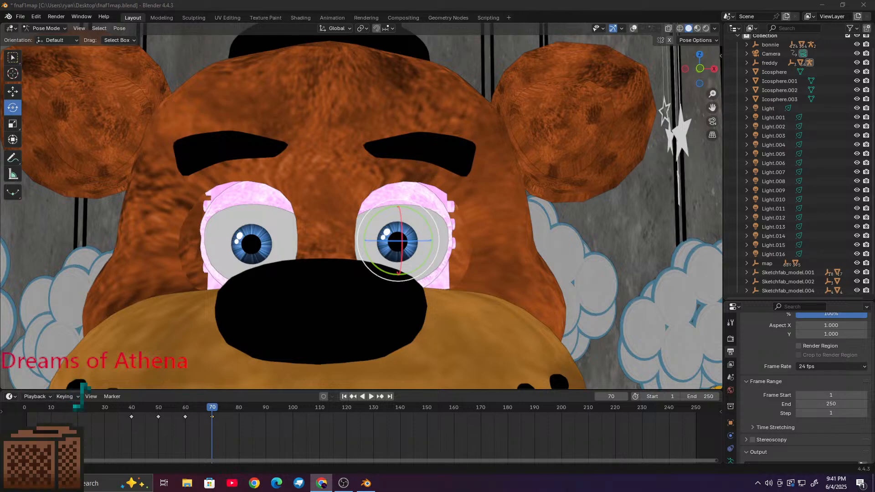
key(XF86AudioRaiseVolume)
key(XF86AudioRaiseVolume)
key(XF86AudioRaiseVolume)
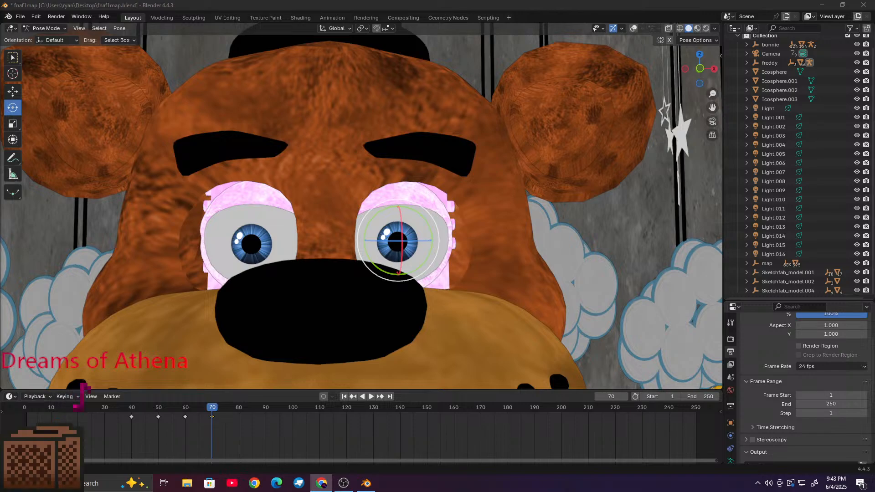
scroll(347, 178, down, 5)
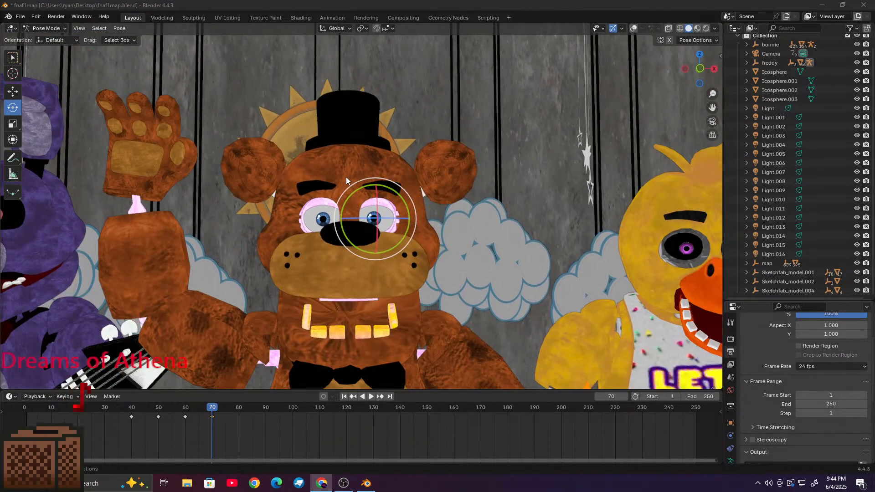
scroll(345, 177, down, 3)
scroll(346, 177, up, 6)
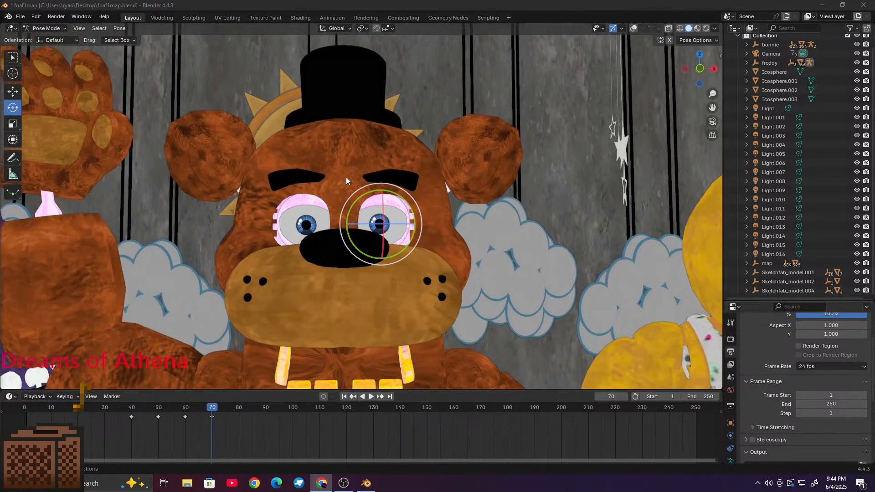
scroll(346, 176, up, 8)
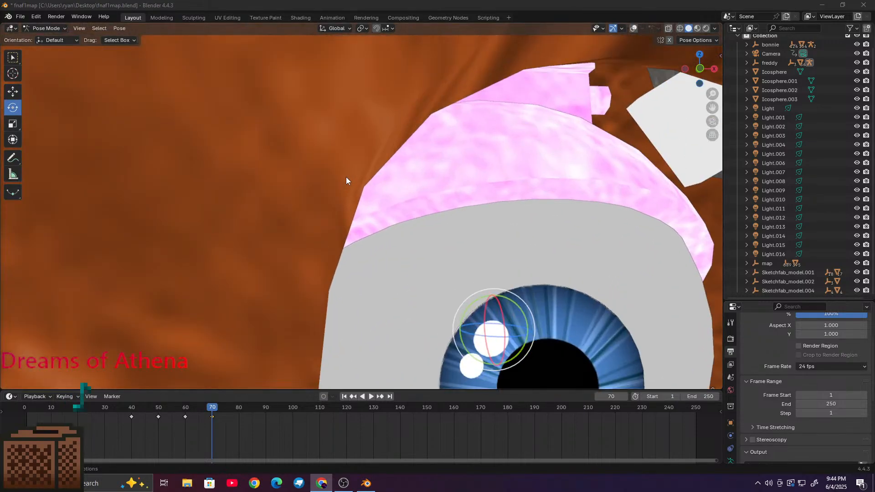
scroll(346, 177, down, 6)
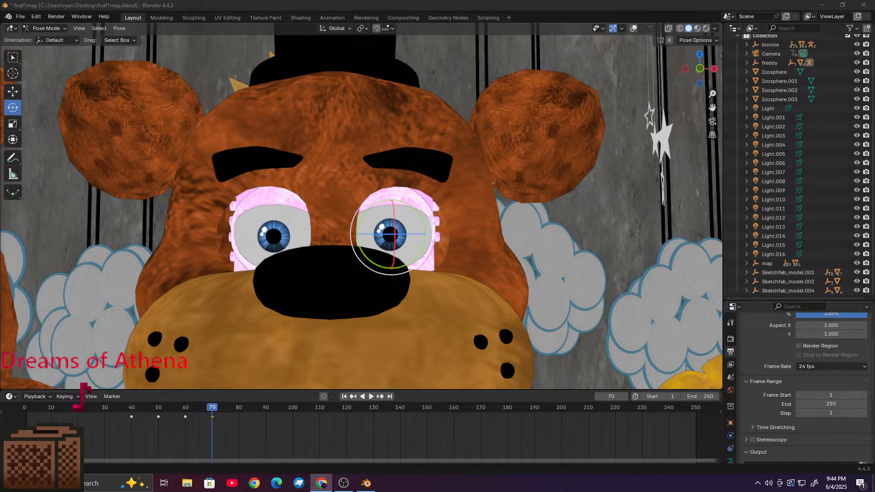
Step: Switch to the YouTube live stream page, check the live chat, open a chat message's options, and return to Blender
drag(0, 0, 424, 0)
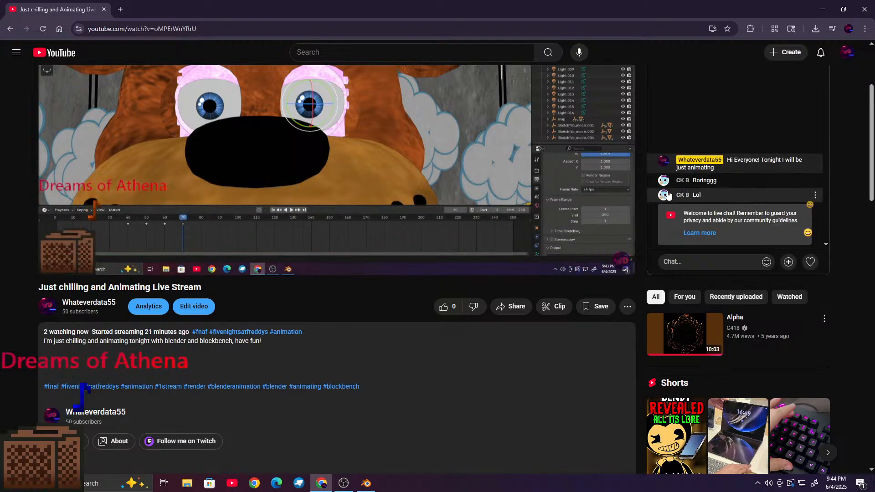
click(816, 194)
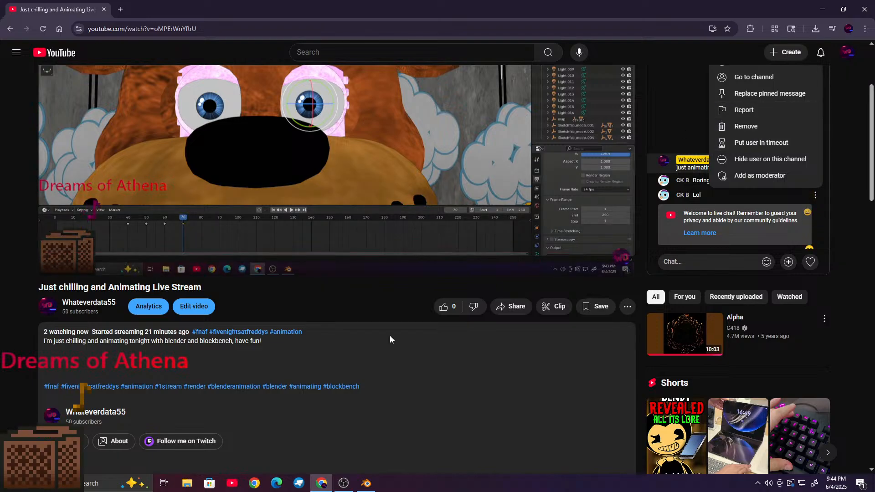
key(alt+Tab)
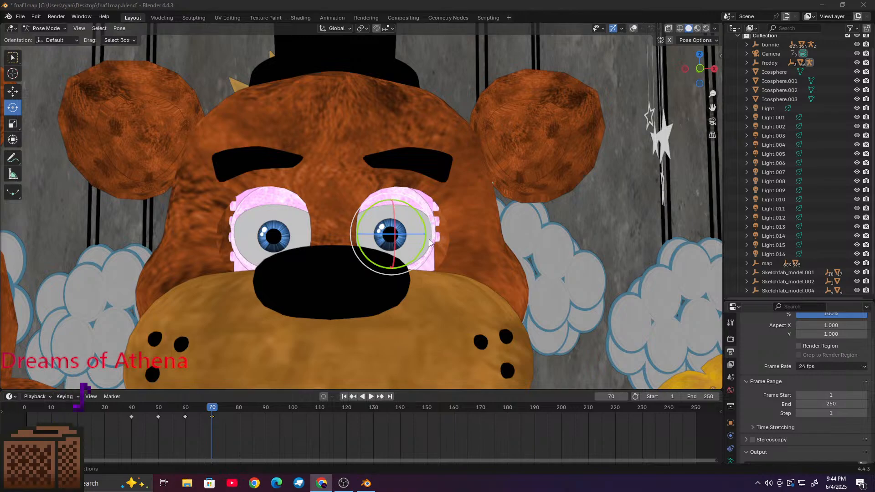
Step: Play the animation from frame 70 to frame 139 and inspect Freddy's eyes and pose from several angles
scroll(331, 175, up, 8)
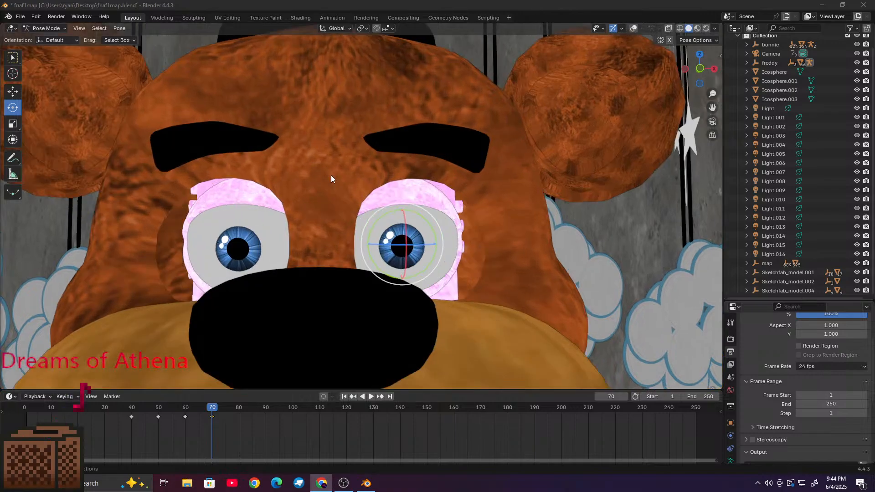
scroll(342, 191, down, 10)
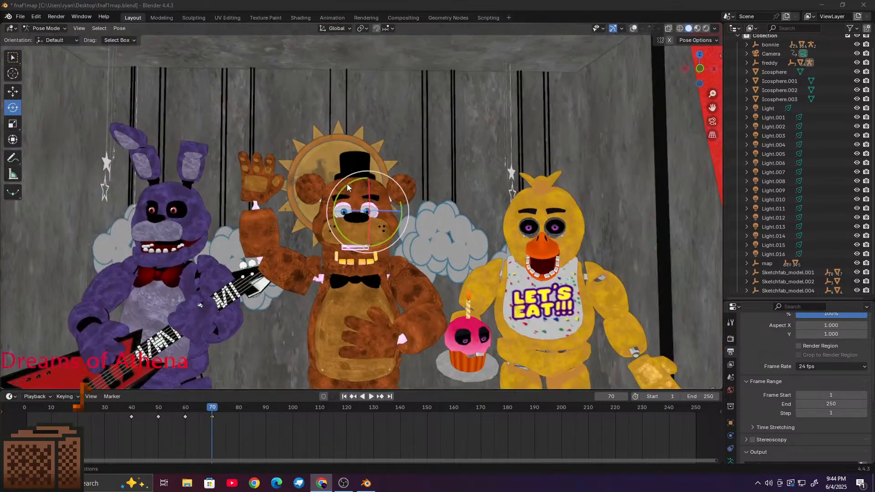
scroll(250, 338, up, 8)
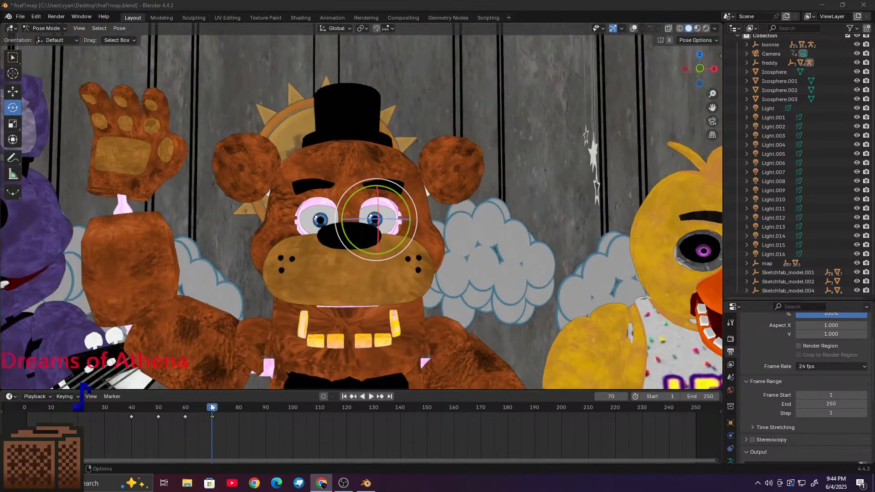
key(space)
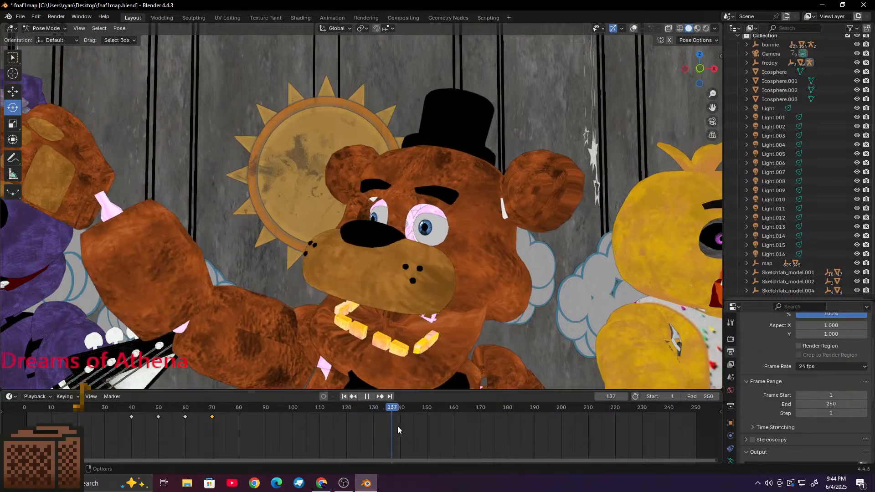
mouse_move(398, 428)
mouse_down()
mouse_move(387, 428)
mouse_move(398, 429)
mouse_up()
scroll(370, 258, up, 6)
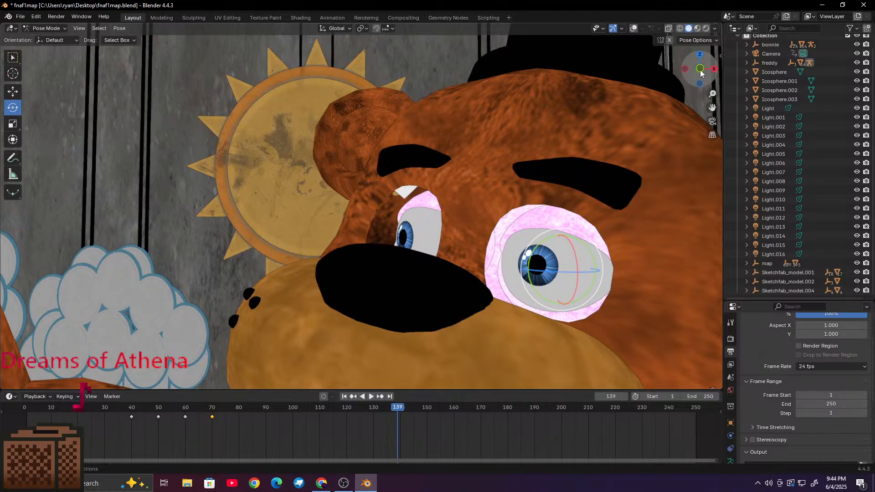
drag(700, 73, 639, 113)
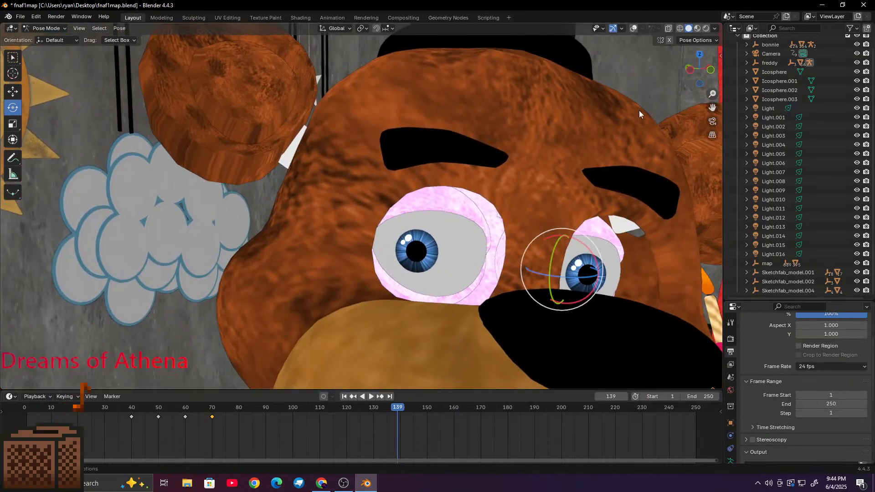
scroll(587, 154, down, 12)
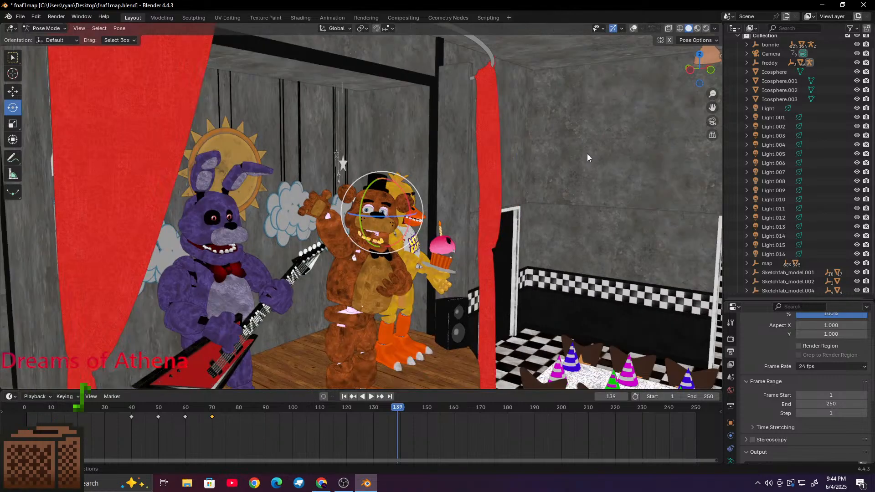
drag(689, 73, 581, 58)
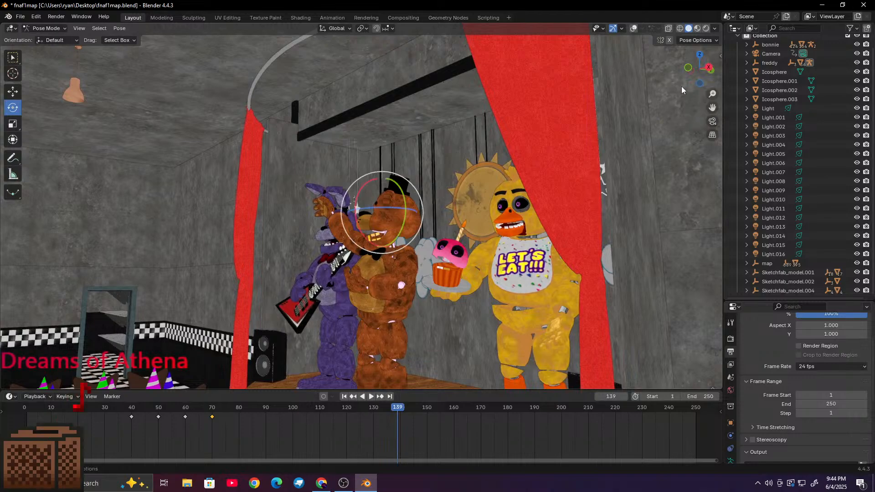
Step: Save fnaf1map.blend and quit Blender
key(ctrl+s)
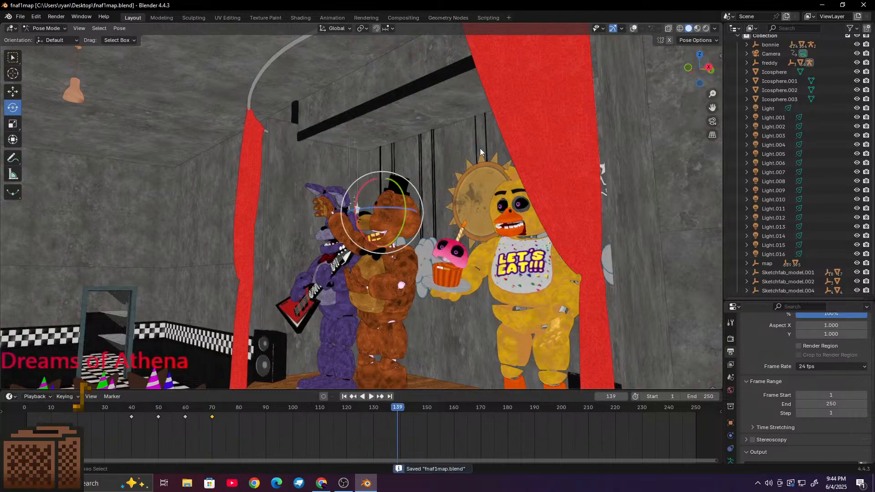
key(ctrl+q)
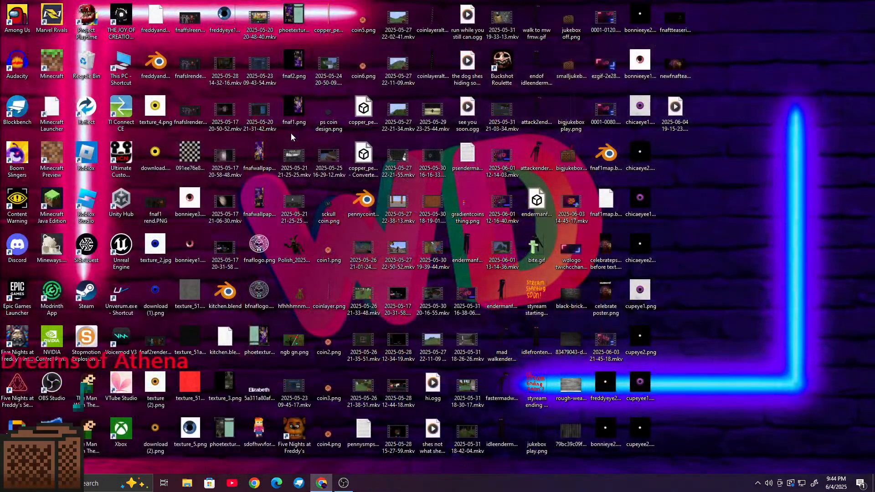
Step: Switch to Blockbench, open the recent model endermanforgame.bbmodel, and view the enderman's face from the front
click(297, 483)
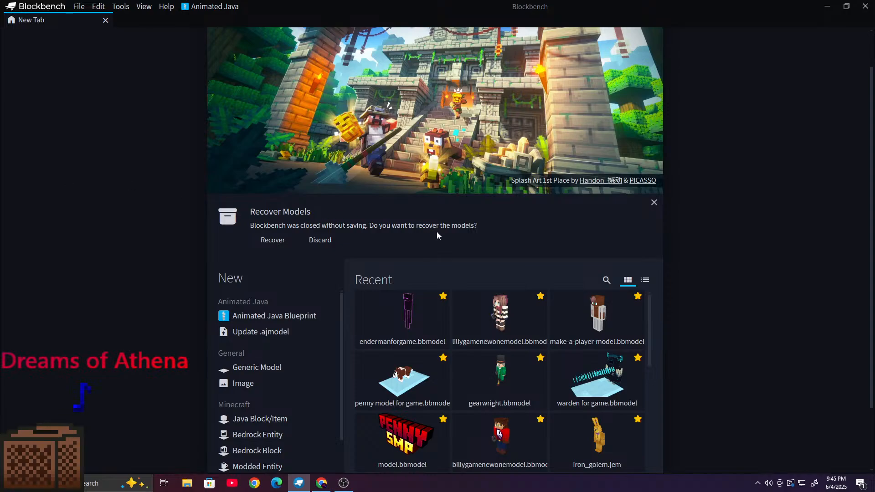
click(430, 324)
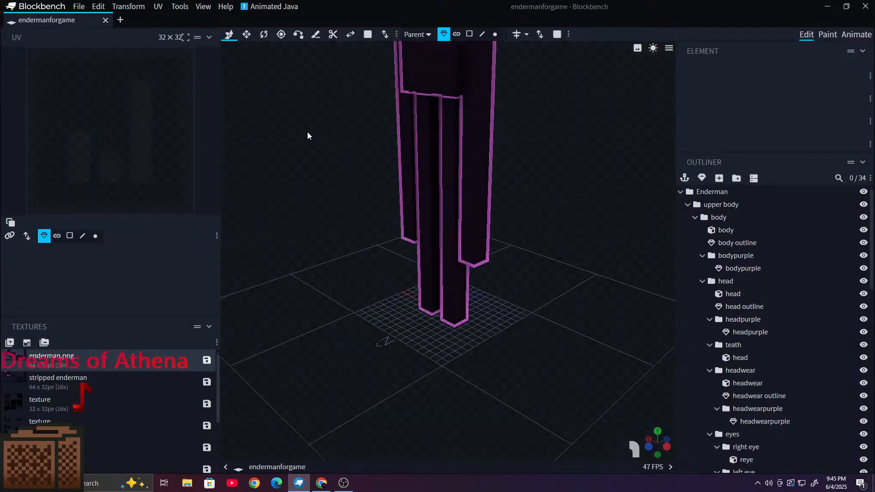
drag(302, 325, 332, 257)
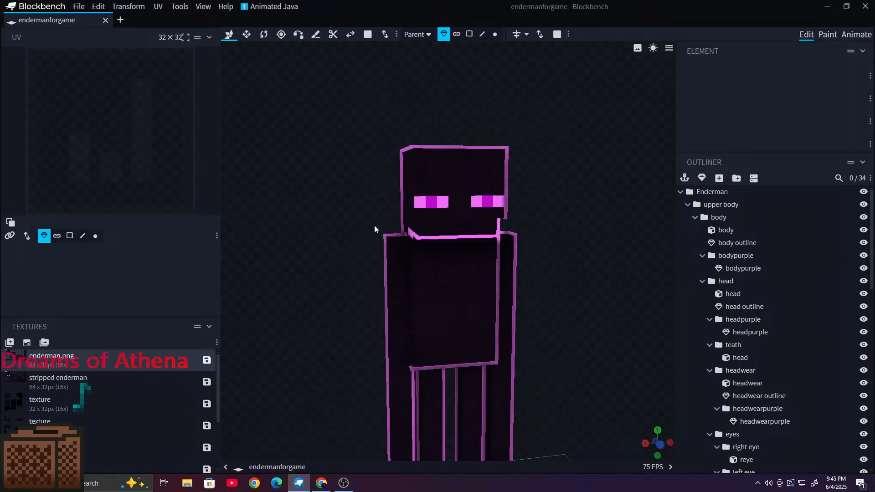
scroll(374, 225, up, 4)
scroll(373, 226, up, 5)
right_drag(374, 225, 339, 331)
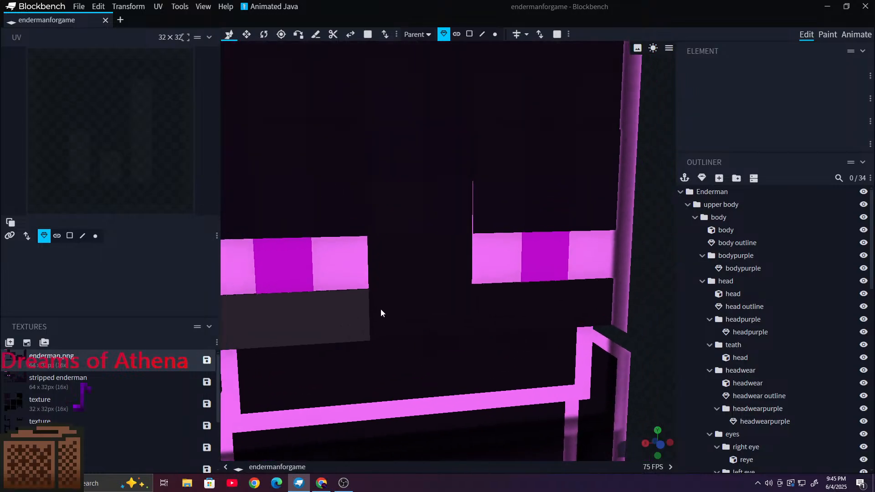
drag(647, 292, 619, 261)
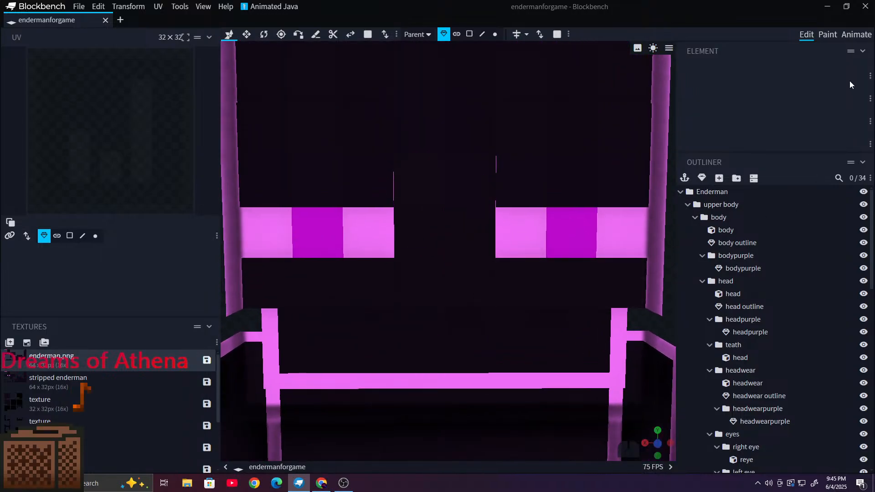
Step: Enter Animate mode, select the teleport animation, and scrub it to about 0.88 seconds to inspect the enderman's pose
click(856, 34)
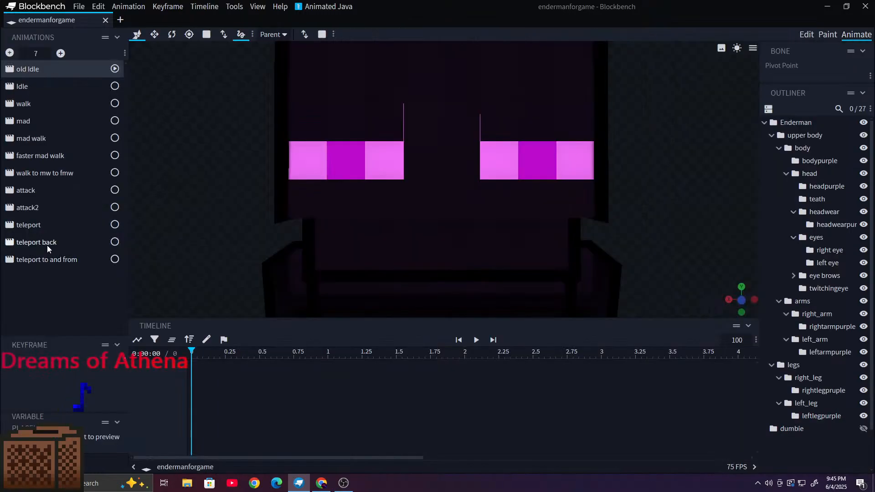
click(45, 226)
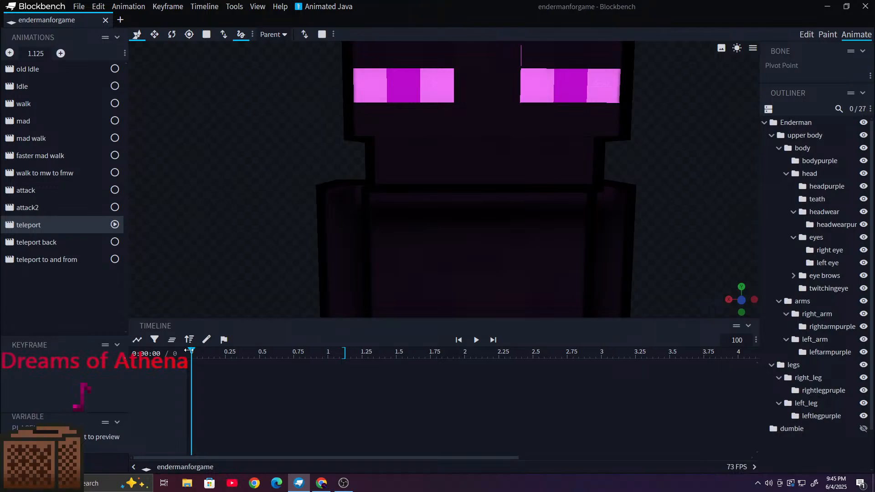
drag(185, 350, 313, 371)
right_drag(319, 280, 309, 100)
drag(239, 176, 314, 172)
scroll(314, 173, down, 5)
right_drag(273, 307, 256, 256)
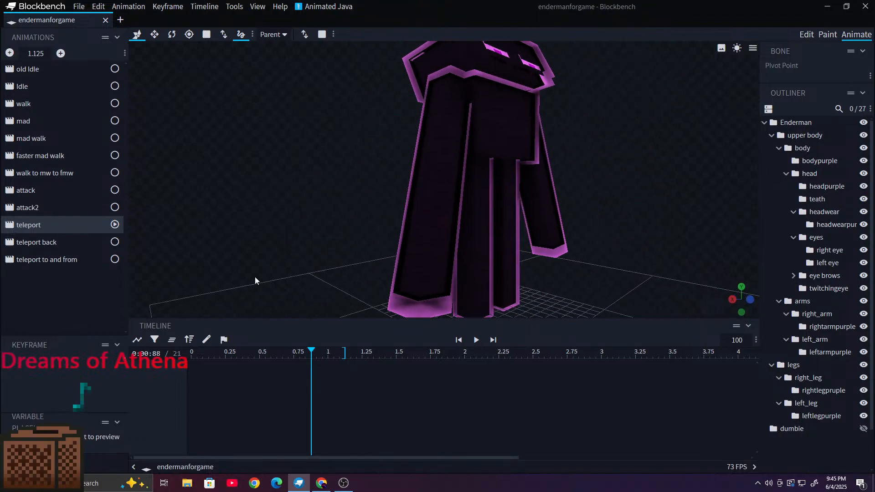
Step: Scrub the teleport animation to about 0.92 seconds and examine the head and arms up close
drag(313, 355, 318, 354)
drag(315, 255, 294, 185)
scroll(381, 151, up, 10)
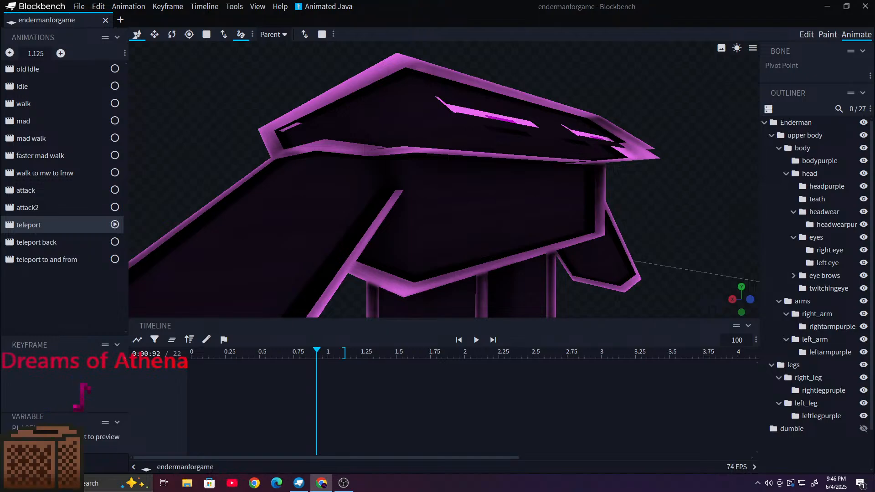
drag(401, 184, 252, 290)
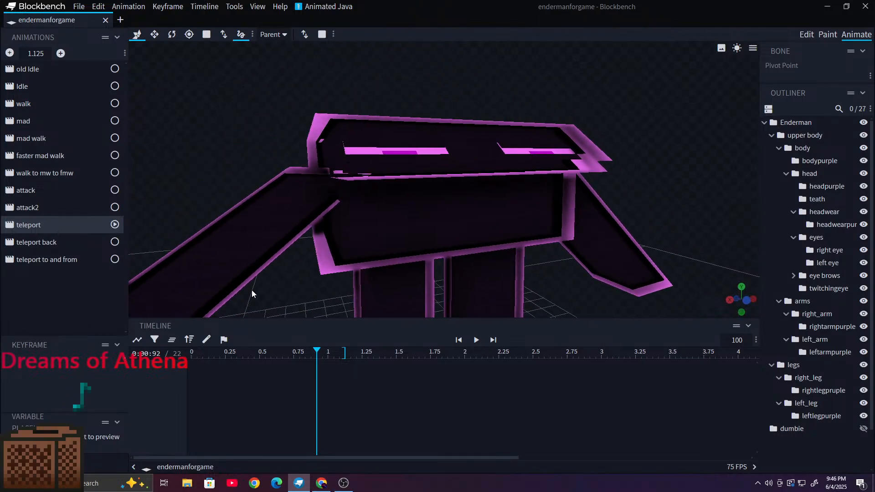
Step: Scrub the teleport animation through 1.00 to about 1.08 seconds, checking the enderman's body and face at each point
drag(317, 351, 329, 351)
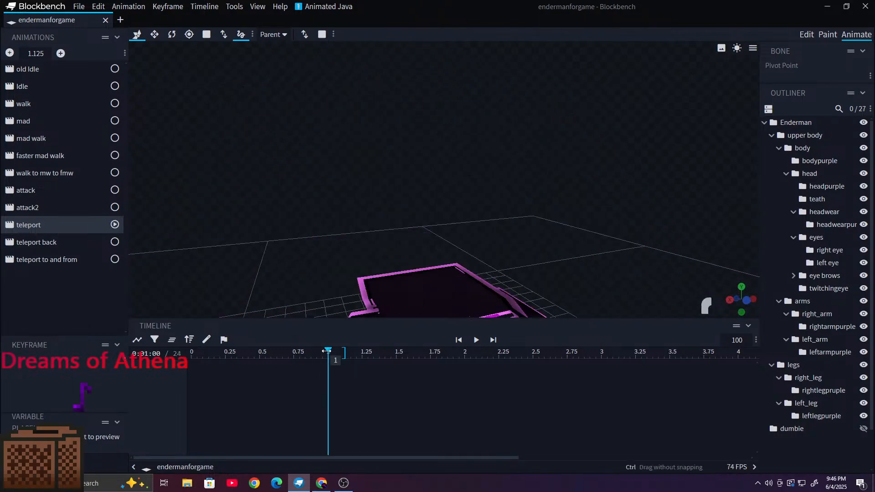
drag(317, 275, 297, 195)
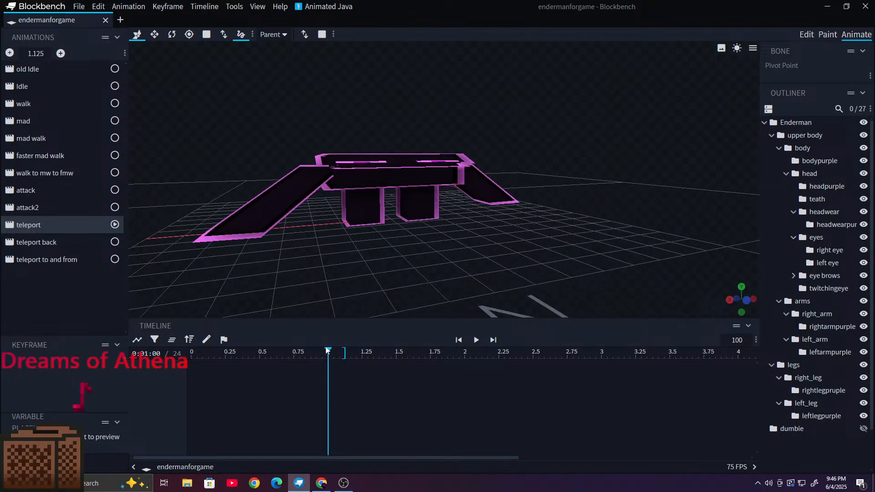
drag(328, 351, 340, 351)
drag(284, 207, 294, 229)
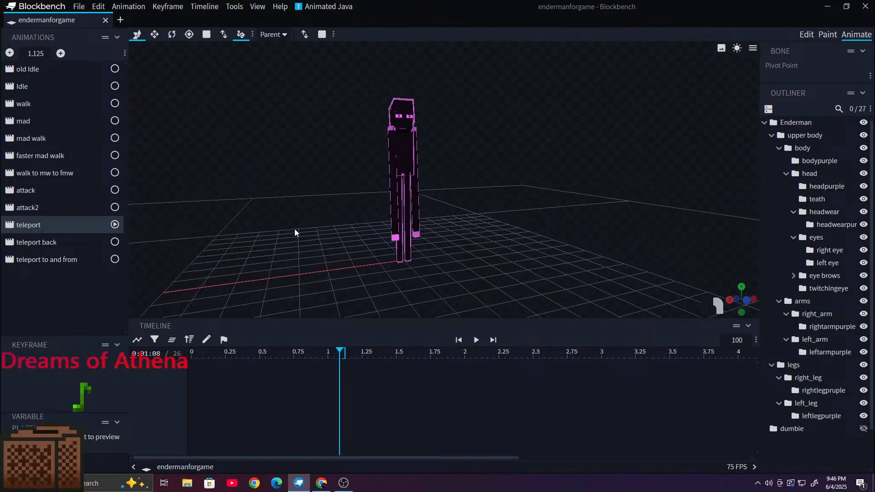
right_drag(294, 229, 299, 289)
scroll(341, 240, up, 1)
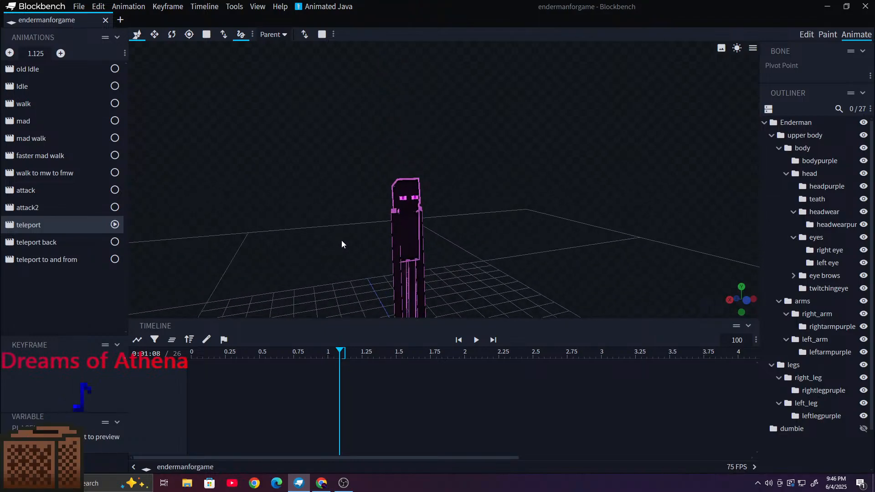
scroll(341, 240, up, 8)
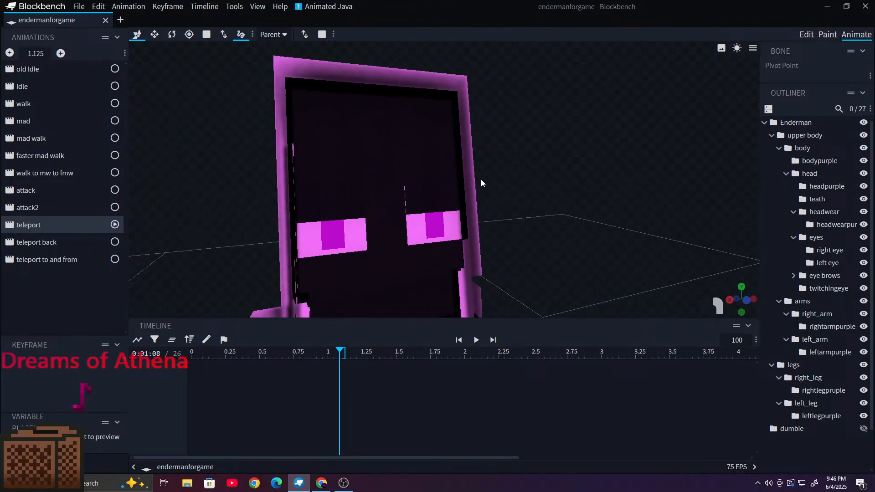
mouse_move(535, 196)
mouse_down()
mouse_move(64, 195)
mouse_move(1, 193)
mouse_move(0, 181)
mouse_move(188, 210)
mouse_move(562, 179)
mouse_move(492, 233)
mouse_move(510, 190)
mouse_move(529, 194)
mouse_up()
scroll(529, 194, down, 12)
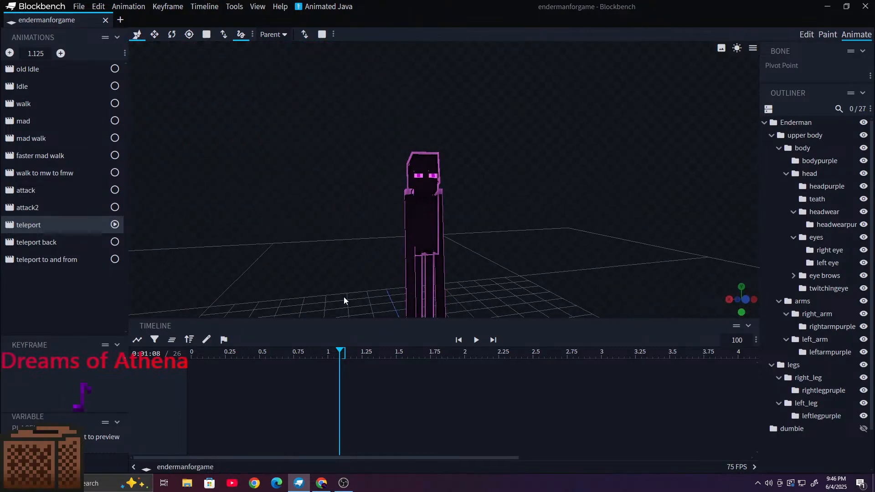
Step: Return the teleport animation to its start and examine the enderman's legs and head there
drag(335, 354, 64, 201)
scroll(198, 159, down, 6)
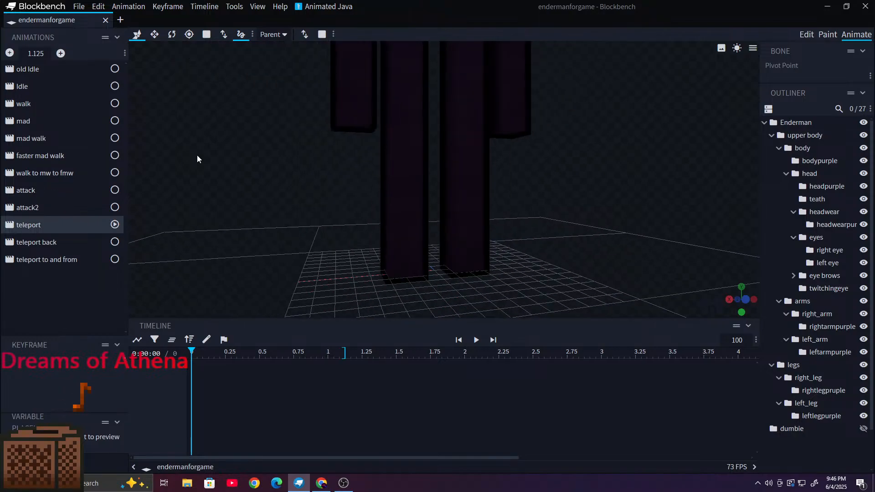
right_drag(335, 148, 320, 491)
right_drag(186, 45, 221, 151)
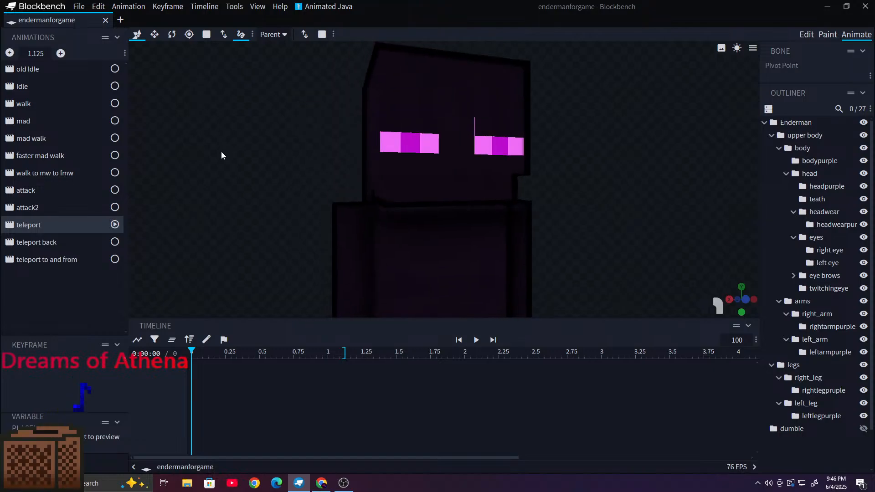
Step: Go back to Edit mode and hide the bodypurple group of the enderman model
click(806, 35)
drag(349, 53, 622, 151)
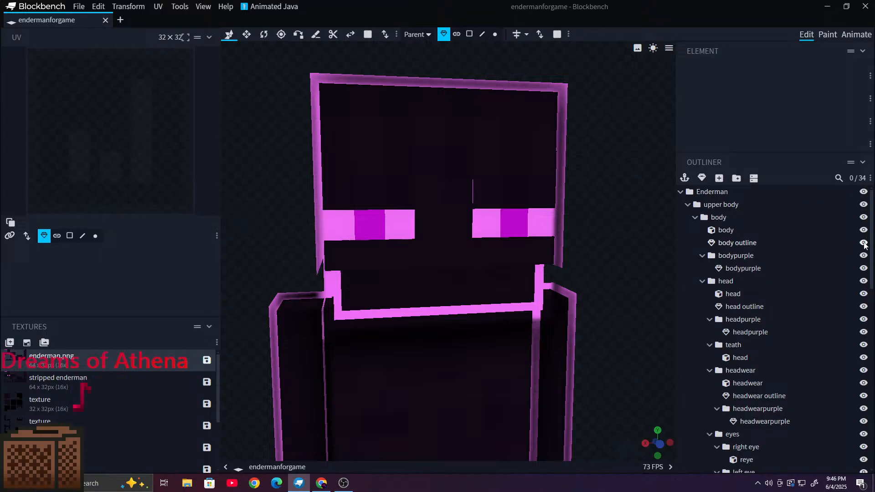
click(863, 255)
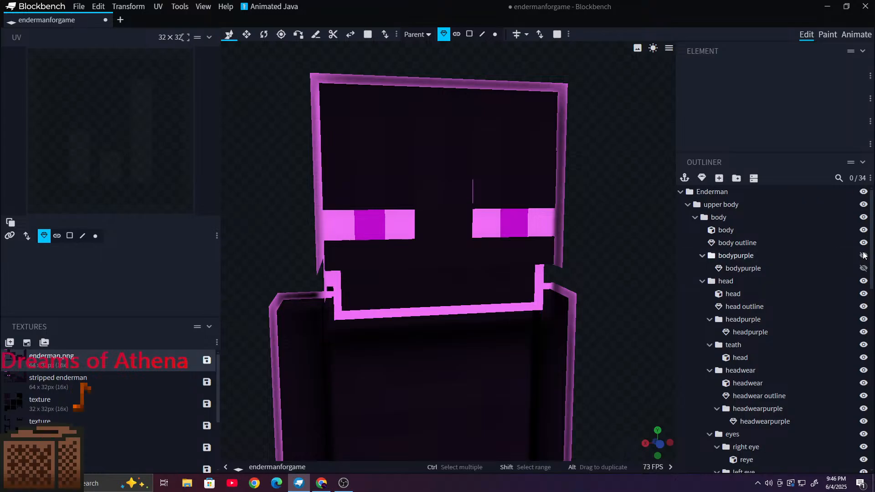
Step: Show the bodypurple group again and view the enderman's Idle animation in Animate mode
click(864, 254)
click(857, 35)
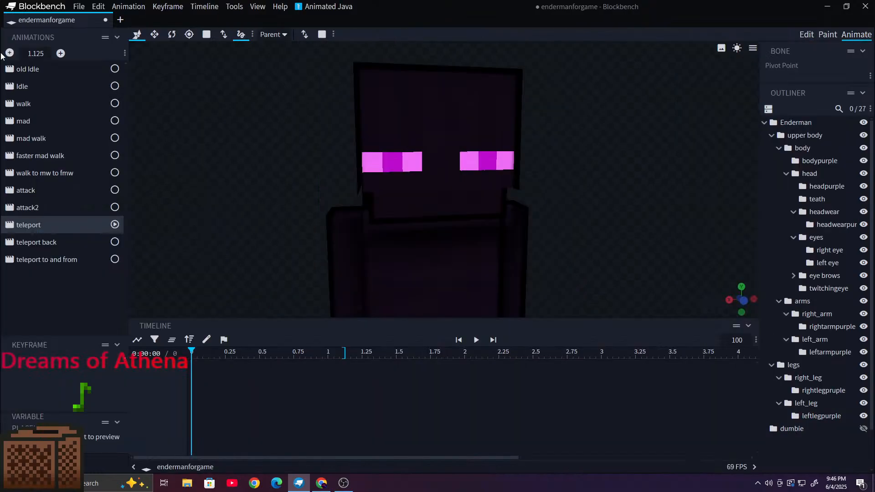
click(14, 86)
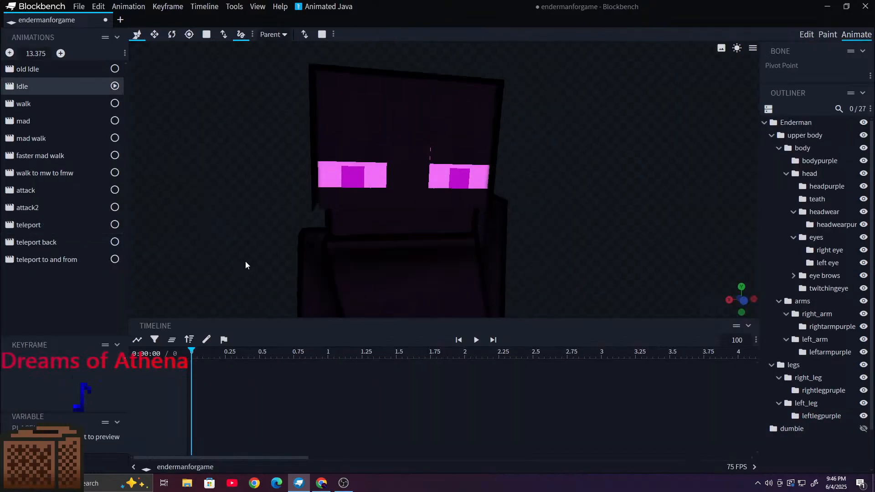
scroll(275, 191, down, 5)
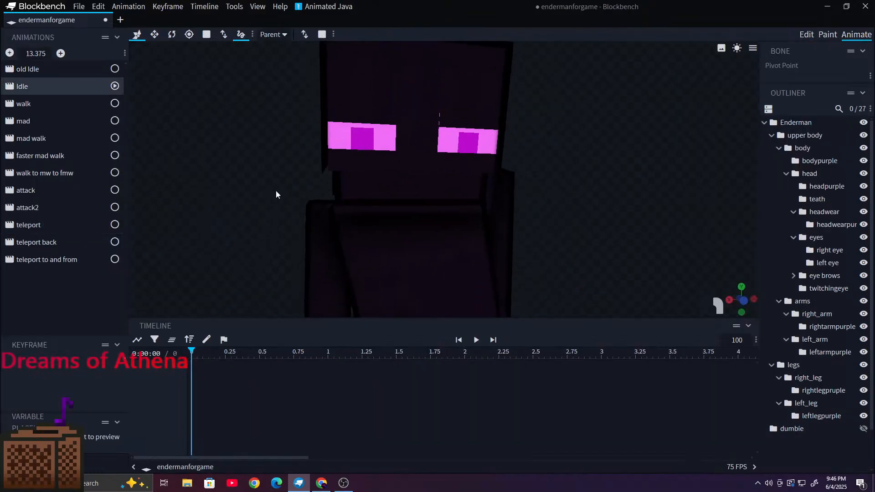
Step: Select the old Idle animation and examine the enderman from several angles, from the full figure to close-ups of head and body
click(23, 72)
right_drag(275, 175, 274, 119)
scroll(275, 122, down, 5)
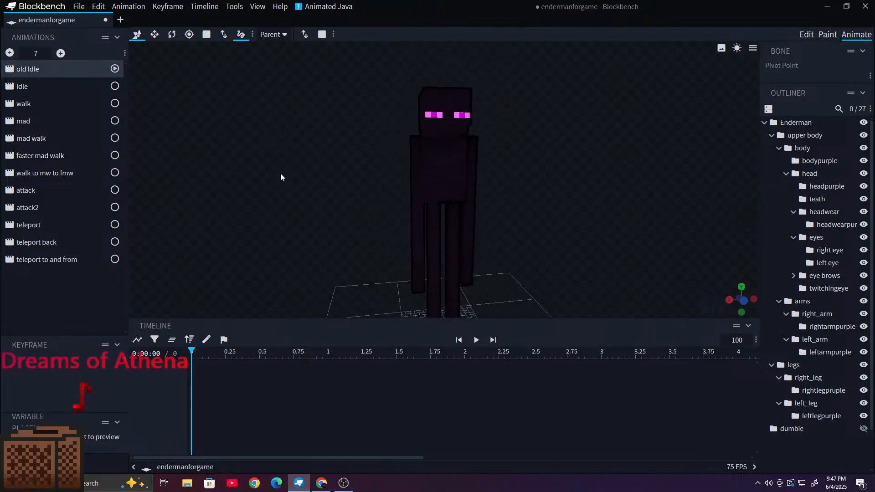
drag(281, 180, 299, 142)
scroll(298, 145, up, 5)
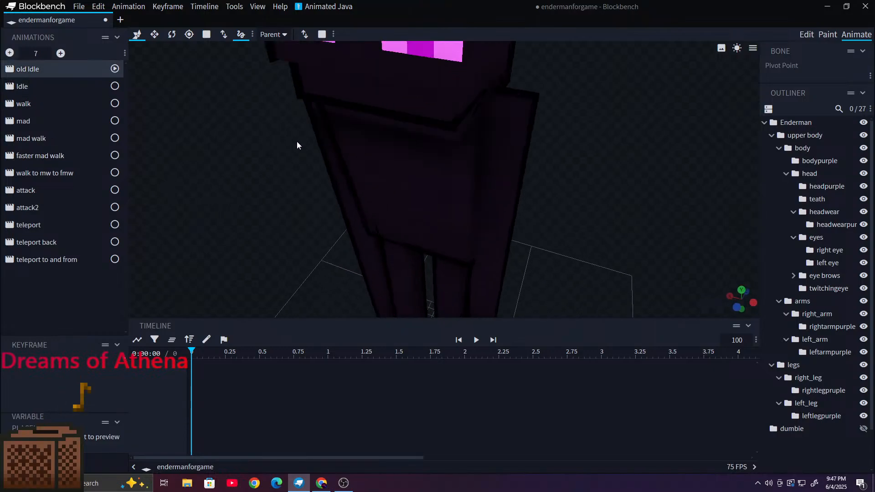
scroll(296, 142, up, 3)
right_drag(296, 142, 360, 249)
scroll(309, 217, down, 5)
drag(278, 203, 869, 167)
drag(319, 70, 347, 98)
right_drag(294, 220, 342, 229)
scroll(304, 131, up, 5)
drag(261, 209, 178, 214)
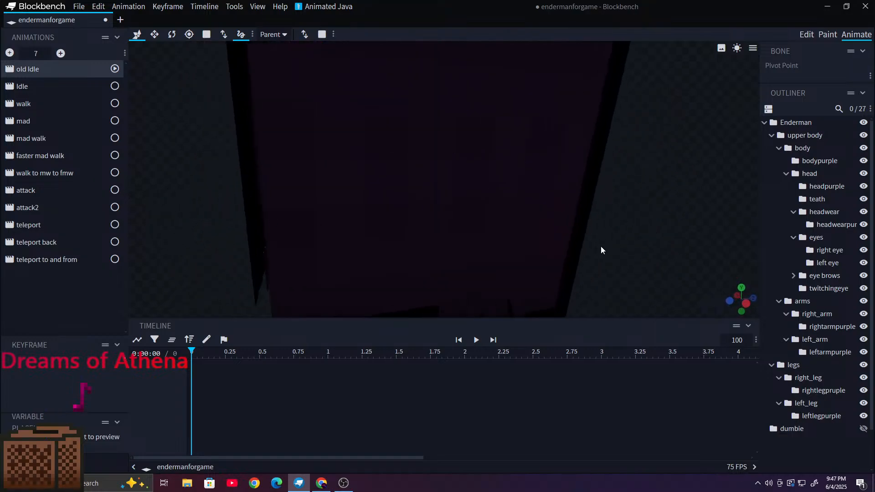
drag(601, 249, 599, 195)
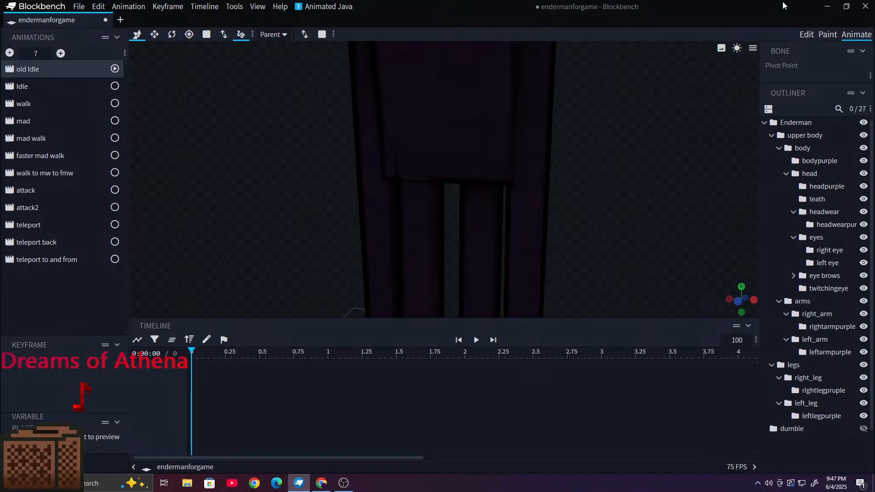
Step: Return to Edit mode, select the stripped enderman texture, and examine the outlines on the enderman's legs and body
click(806, 34)
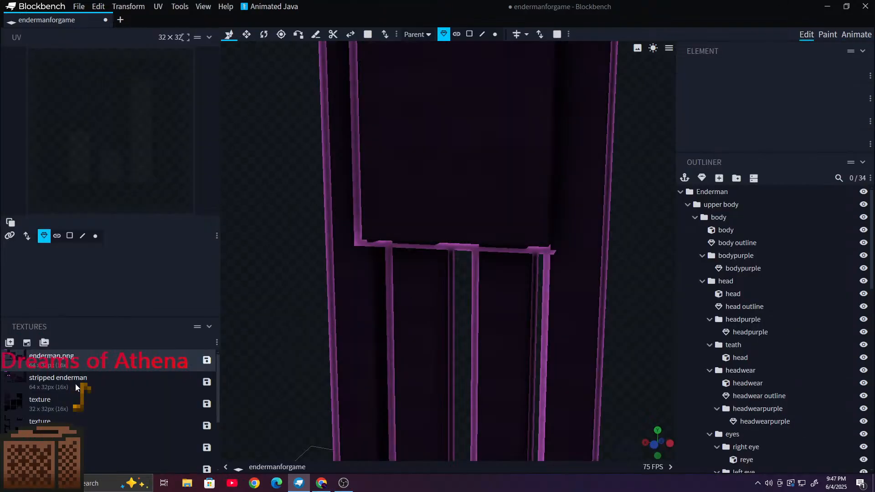
click(42, 381)
mouse_move(401, 333)
mouse_down()
mouse_move(417, 322)
mouse_move(406, 306)
mouse_move(311, 313)
mouse_move(406, 303)
mouse_move(318, 303)
mouse_move(351, 344)
mouse_move(395, 251)
mouse_move(477, 339)
mouse_move(456, 324)
mouse_move(400, 340)
mouse_up()
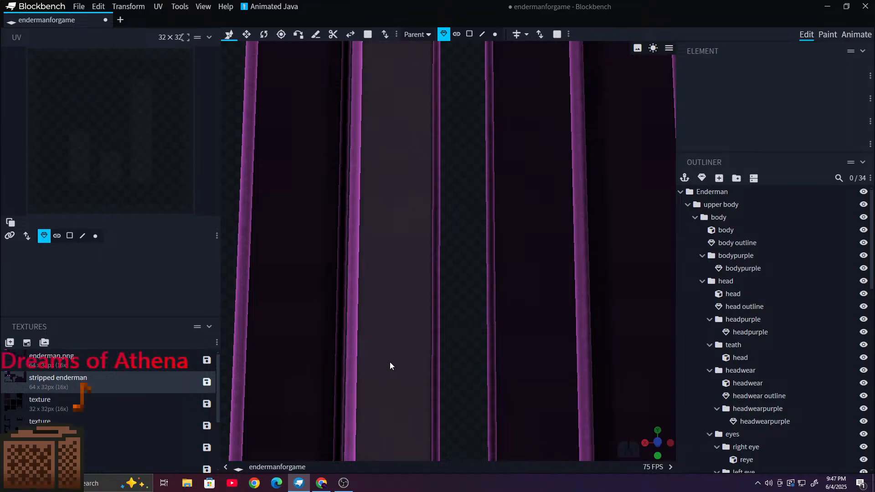
scroll(284, 308, down, 10)
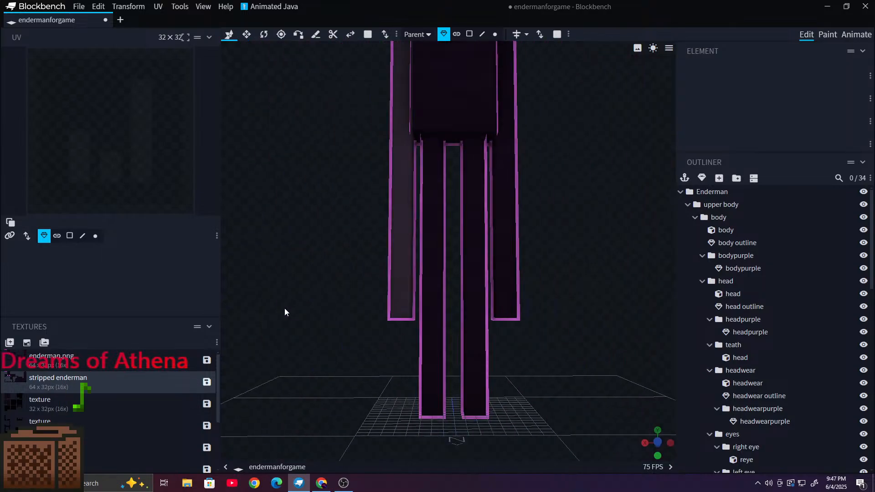
drag(284, 308, 285, 275)
right_drag(285, 275, 226, 375)
Step: Try the enderman.png texture on the whole Enderman group, inspecting it around the head and arms, and undo the texture change
click(141, 366)
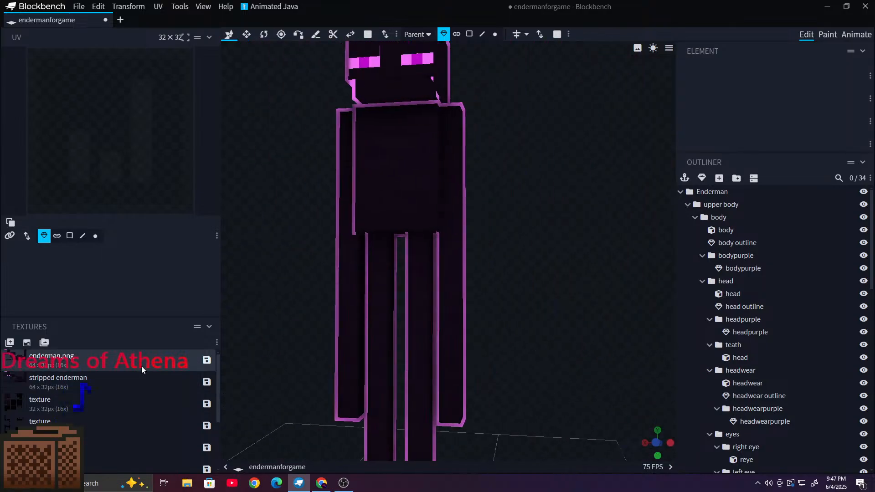
drag(122, 368, 780, 201)
drag(560, 176, 563, 195)
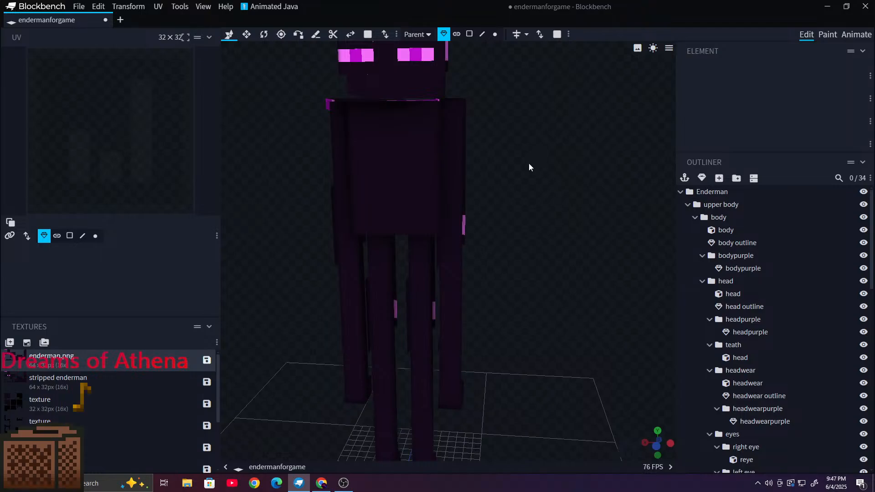
drag(529, 167, 490, 392)
scroll(535, 289, up, 6)
scroll(535, 289, down, 5)
scroll(476, 313, up, 4)
drag(477, 312, 681, 356)
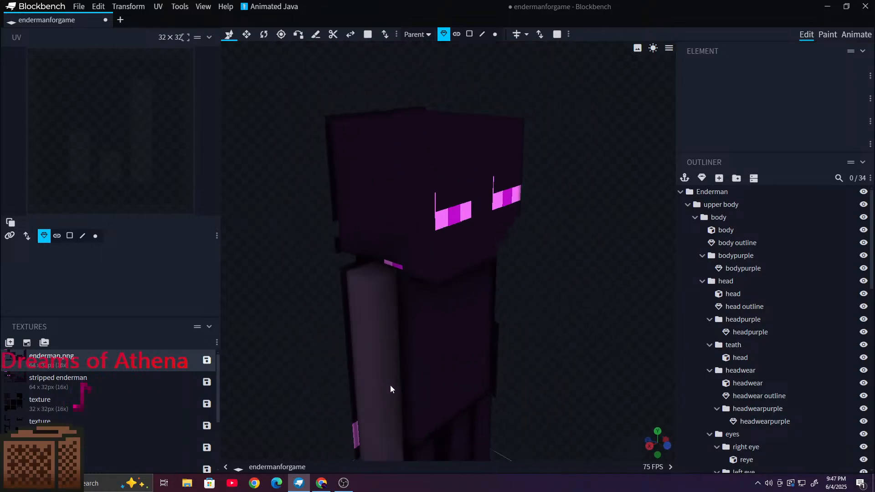
key(ctrl+z)
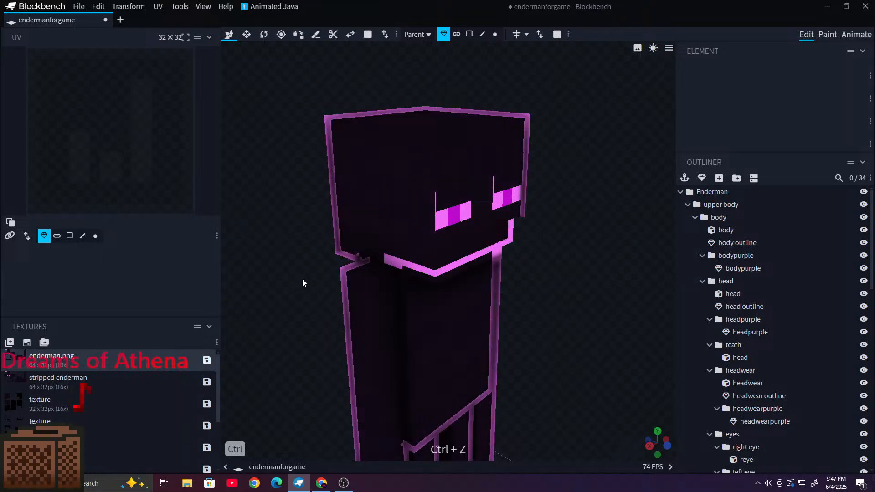
Step: Examine the purple outlines around the enderman's torso, arms and jaw up close and from both sides
drag(275, 277, 200, 267)
scroll(242, 275, up, 5)
scroll(452, 261, down, 3)
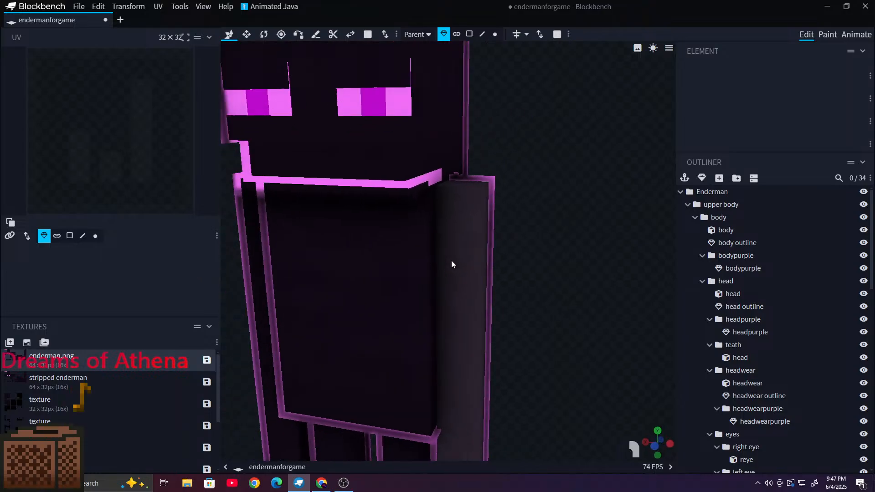
scroll(480, 281, up, 8)
scroll(461, 353, down, 8)
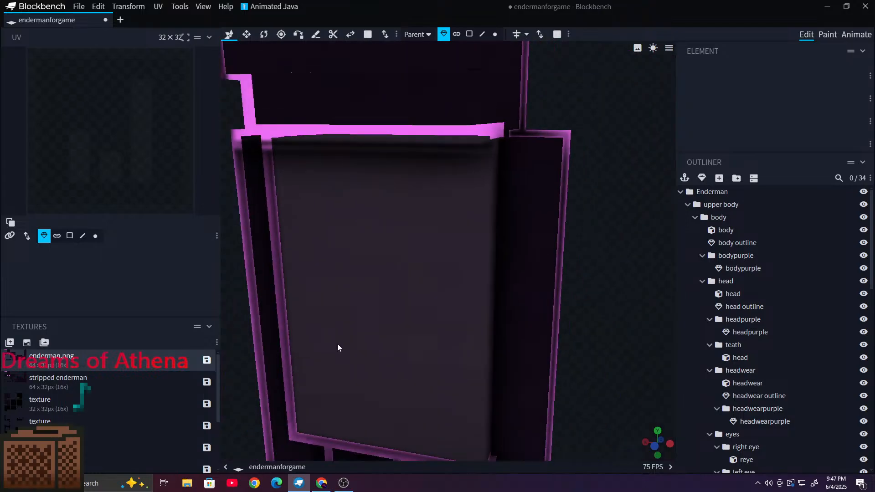
drag(233, 362, 277, 358)
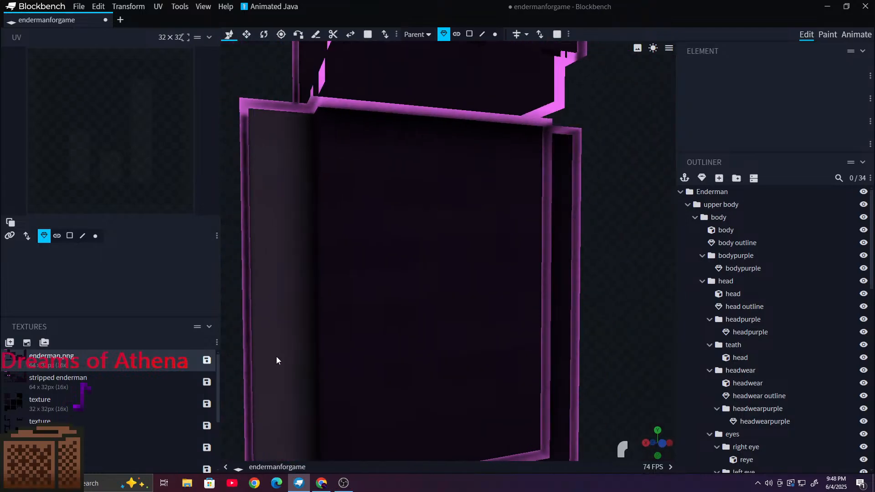
scroll(422, 210, down, 5)
Step: Turn on viewport shading, check the enderman from different angles, and turn the shading off again
click(637, 48)
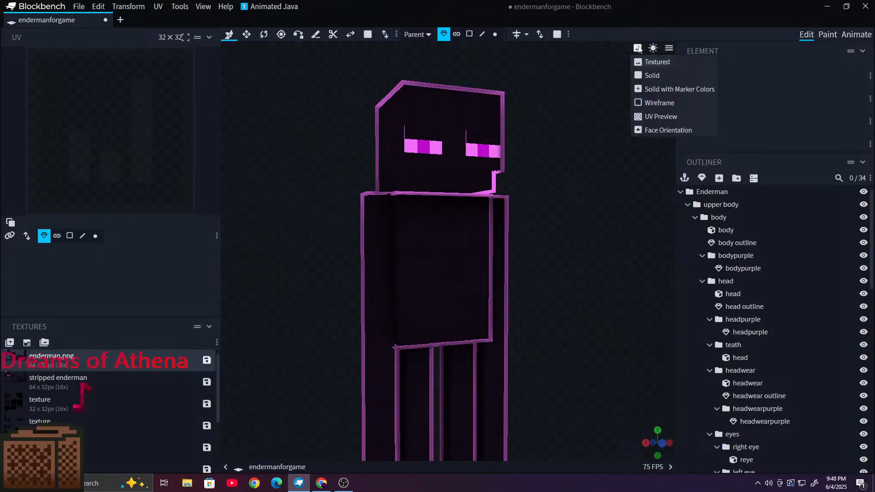
click(641, 49)
click(653, 49)
mouse_move(638, 71)
mouse_down()
mouse_move(605, 142)
mouse_move(692, 135)
mouse_move(526, 184)
mouse_move(220, 203)
mouse_move(84, 180)
mouse_move(162, 137)
mouse_up()
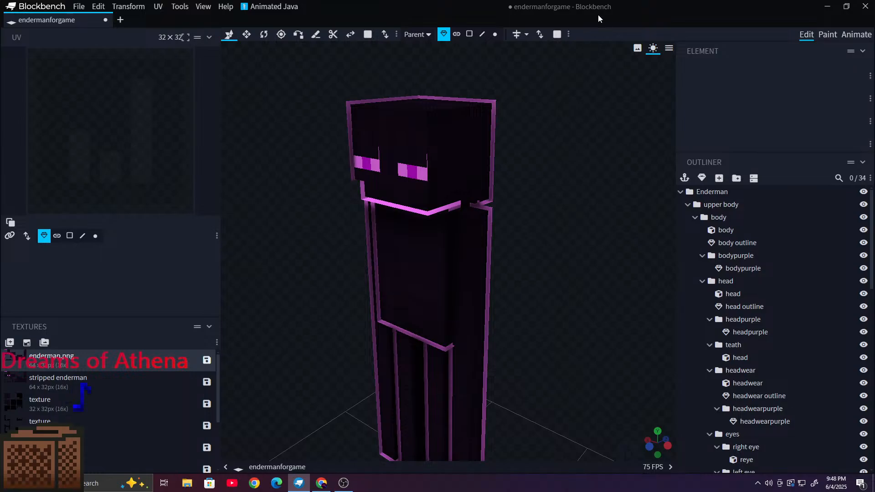
click(653, 48)
drag(602, 189, 698, 184)
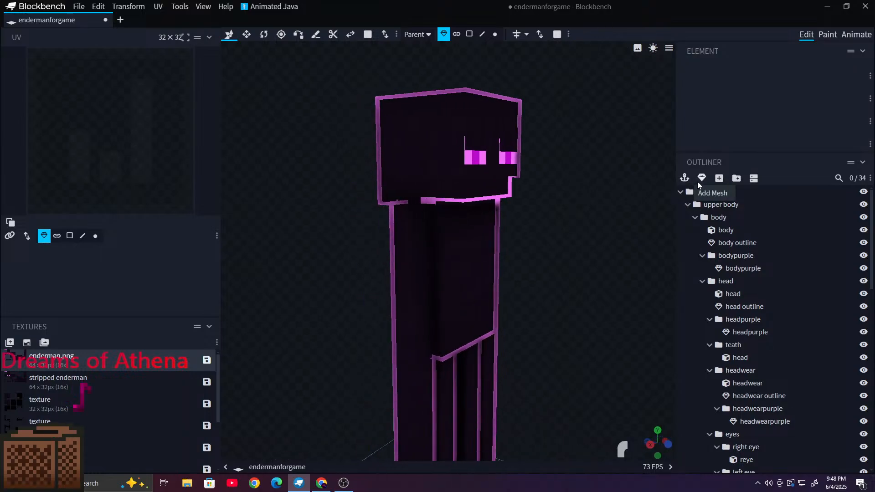
Step: Go back to Animate mode and play the Idle animation with the whole enderman in view
click(856, 35)
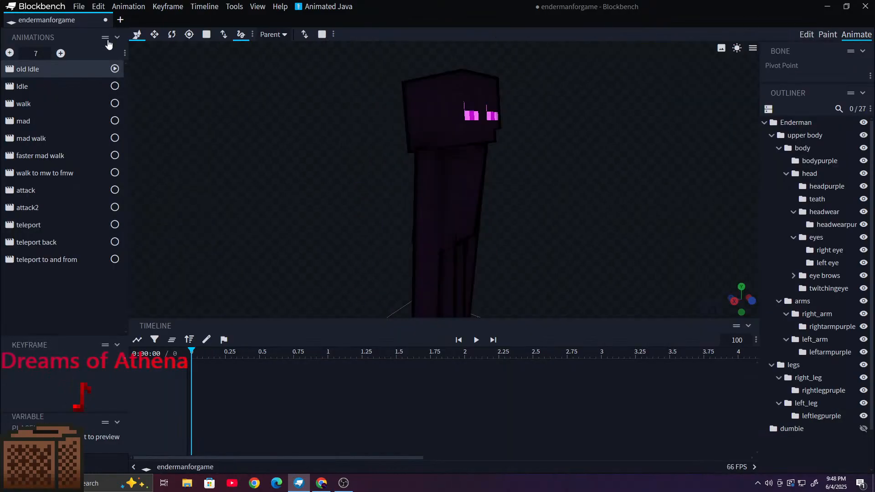
scroll(305, 164, down, 5)
right_drag(332, 180, 335, 123)
drag(345, 148, 337, 155)
right_drag(338, 154, 326, 212)
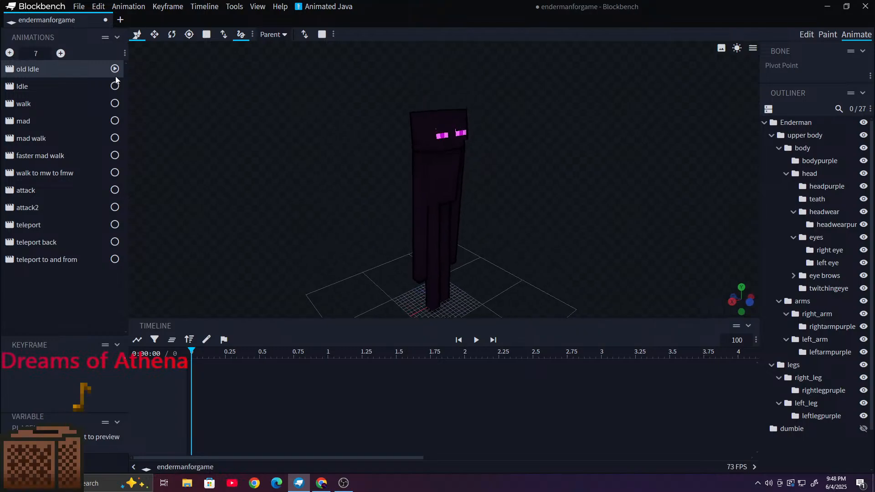
click(36, 90)
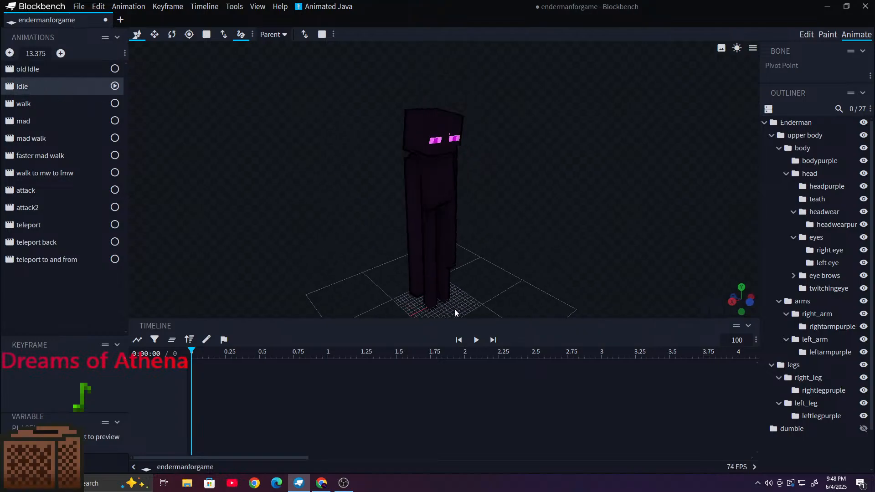
click(476, 339)
drag(569, 229, 545, 217)
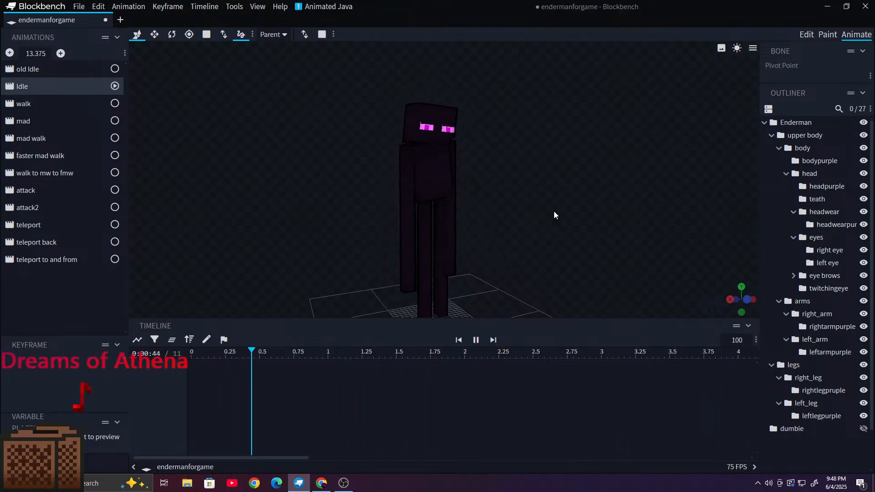
Step: Play the walk animation and the mad animation, watching the enderman from different angles
click(78, 103)
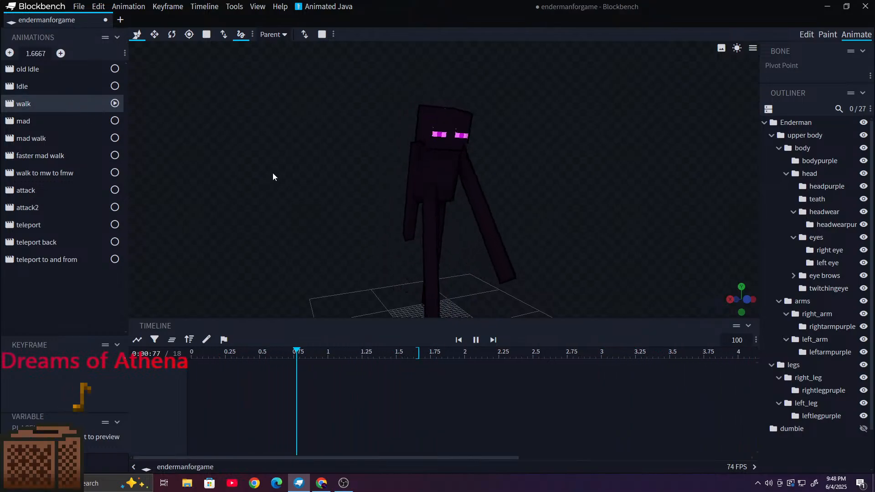
drag(365, 175, 248, 169)
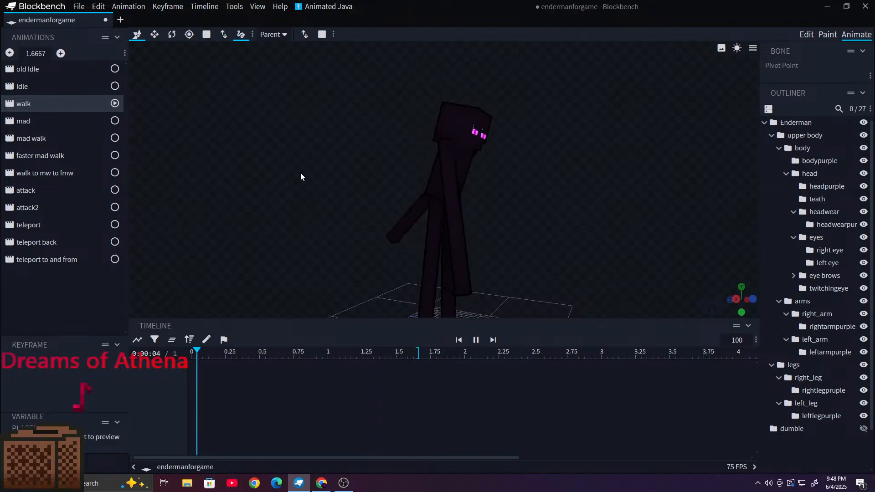
click(87, 127)
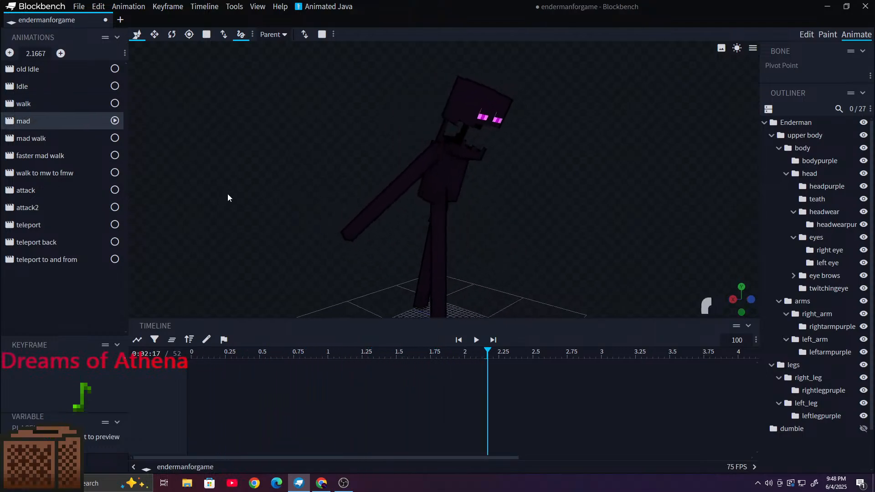
drag(228, 193, 315, 253)
click(475, 340)
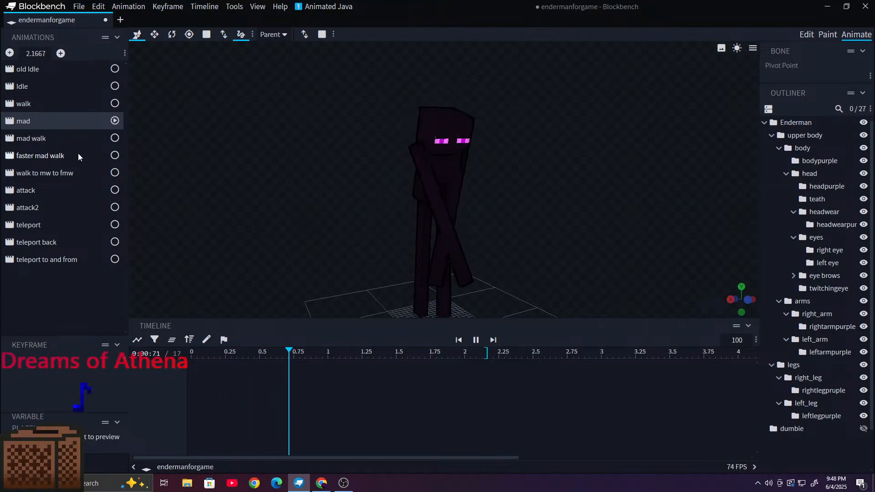
Step: Play the mad walk and faster mad walk animations while viewing the enderman from the side
click(8, 142)
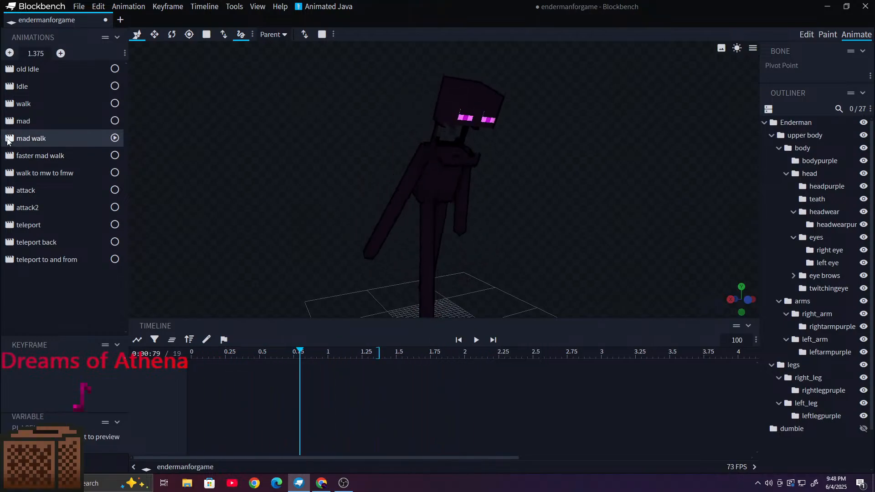
click(480, 340)
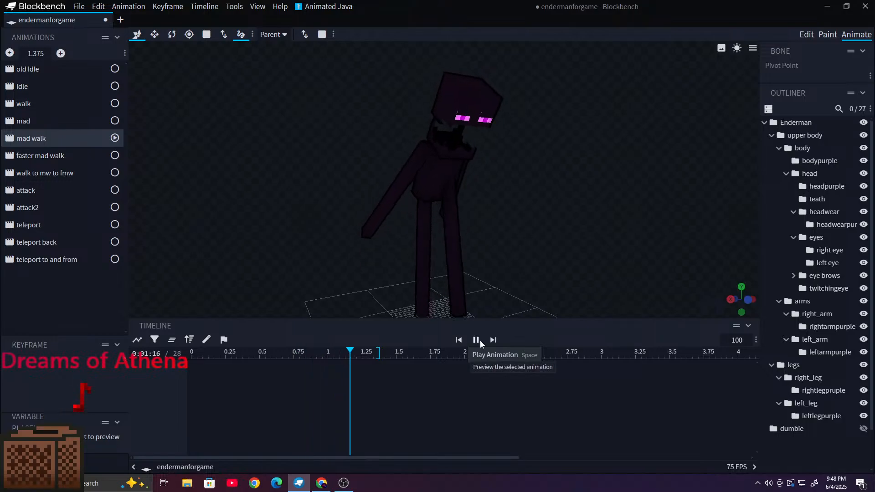
drag(263, 259, 130, 220)
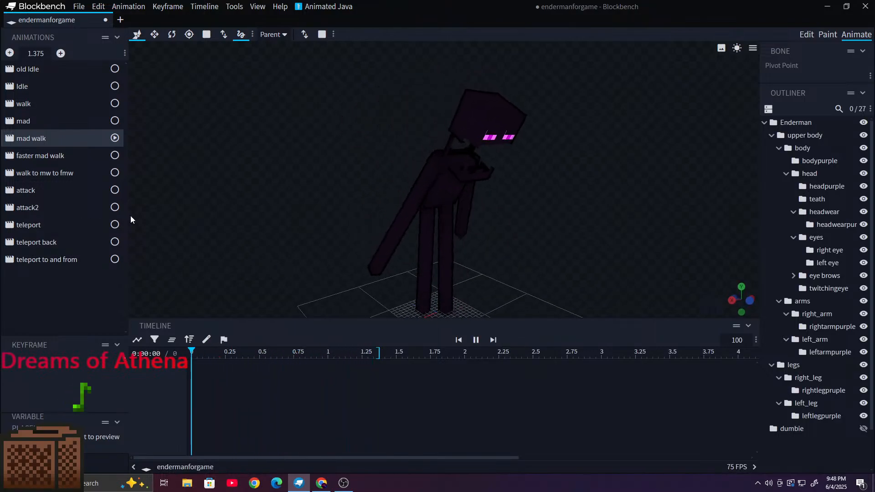
click(51, 158)
drag(234, 208, 239, 202)
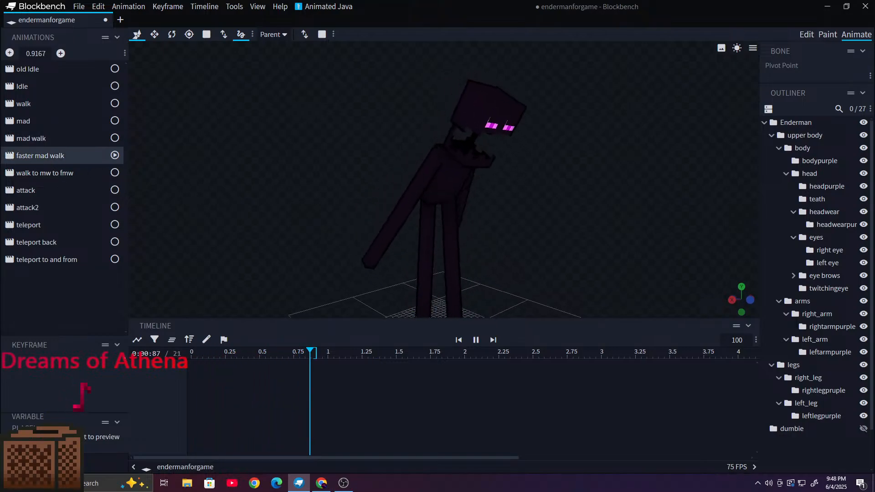
Step: Preview the walk to mw to fmw animation and the attack animation
click(47, 173)
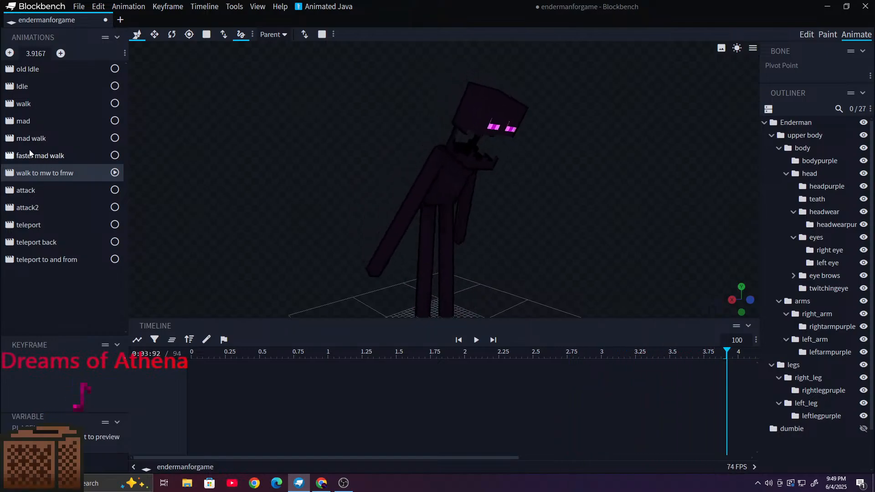
click(48, 189)
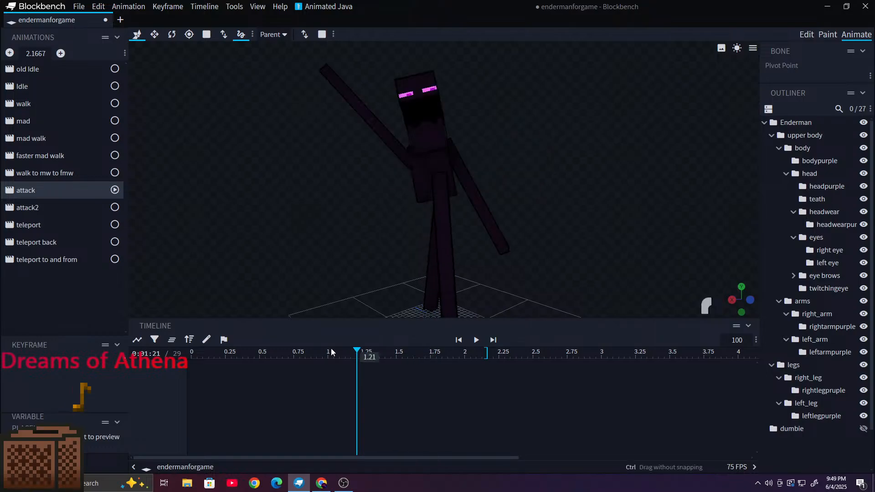
click(477, 340)
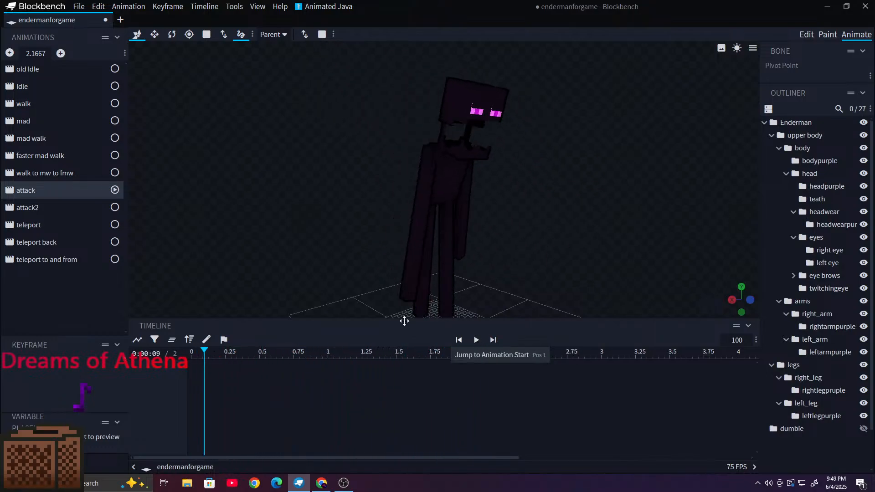
Step: Reset the attack animation to its start and select the attack2 animation with the whole enderman in view
drag(202, 354, 151, 379)
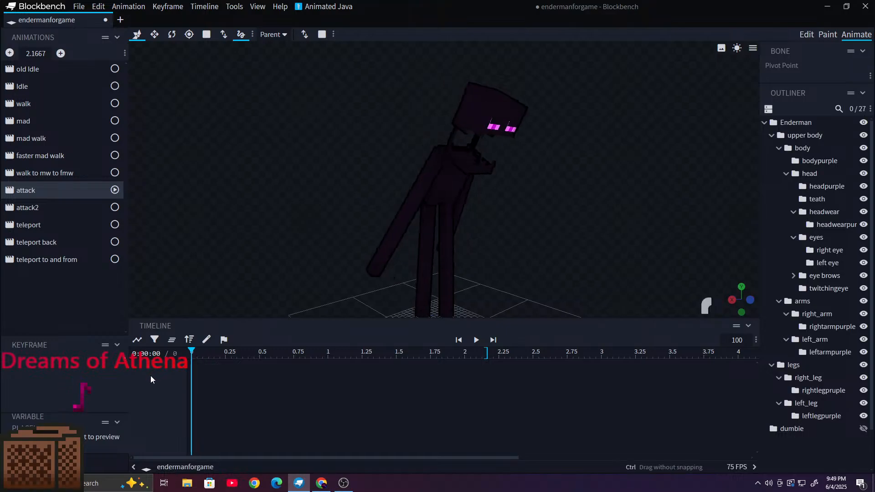
click(49, 204)
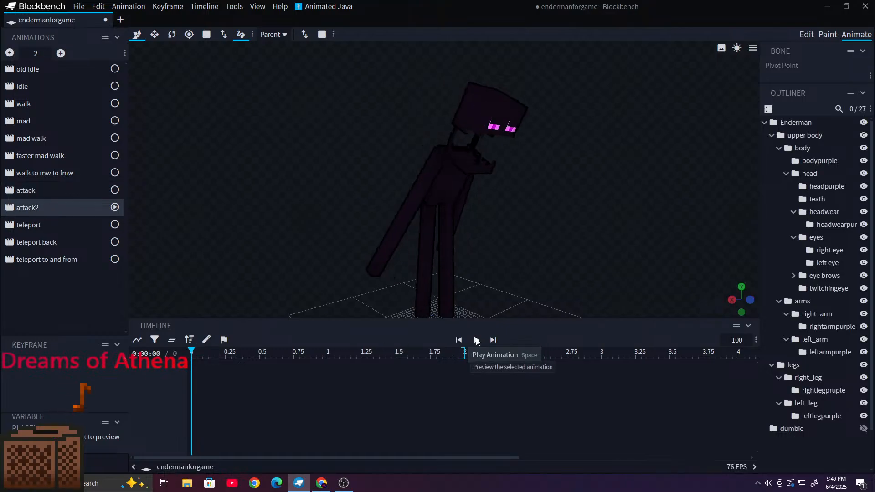
scroll(416, 211, down, 3)
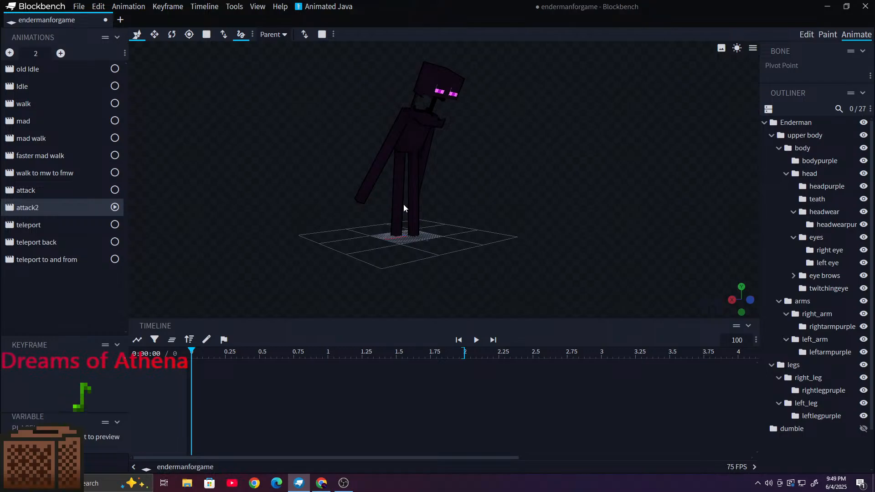
right_drag(437, 176, 411, 206)
scroll(411, 207, up, 2)
scroll(411, 206, up, 1)
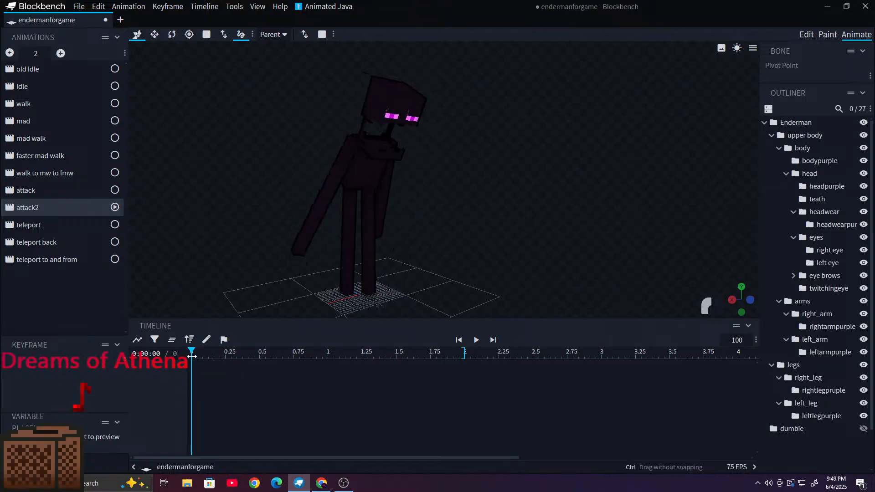
Step: Show the dumbie group in front of the enderman and play the attack2 animation on it
click(864, 430)
drag(537, 249, 575, 206)
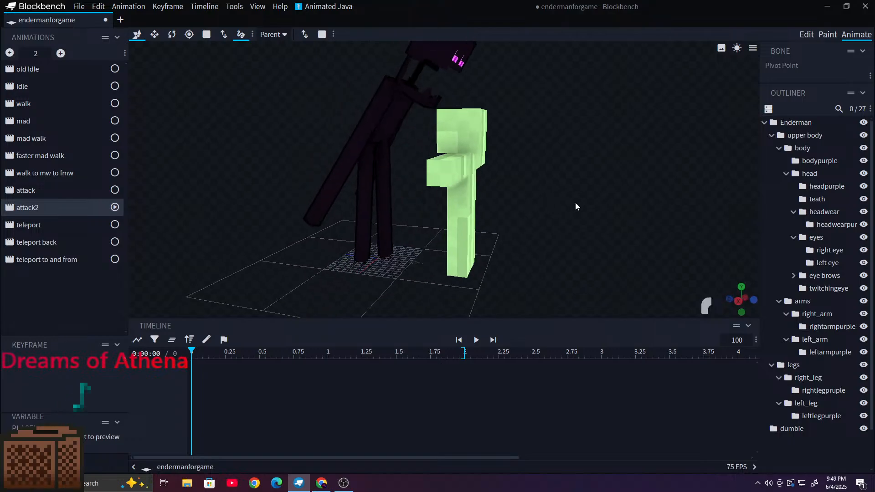
drag(406, 268, 410, 310)
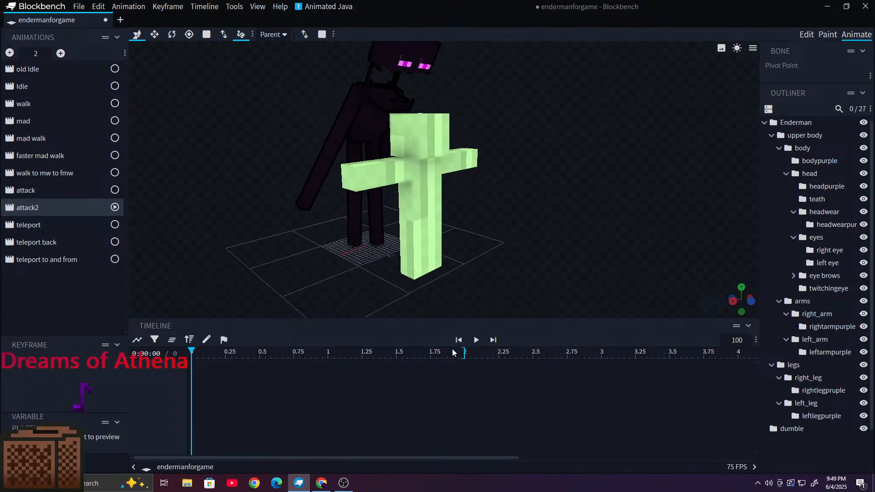
click(483, 344)
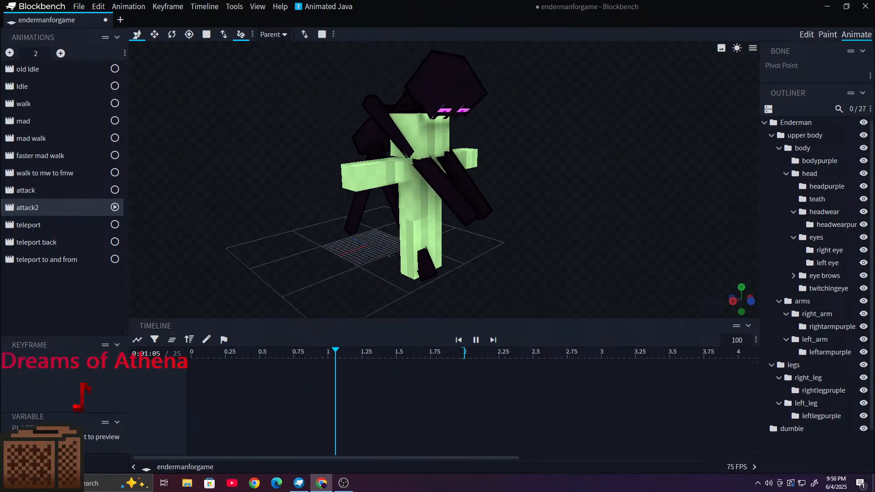
Step: Add the image from the clipboard as a reference image for this project only
click(753, 47)
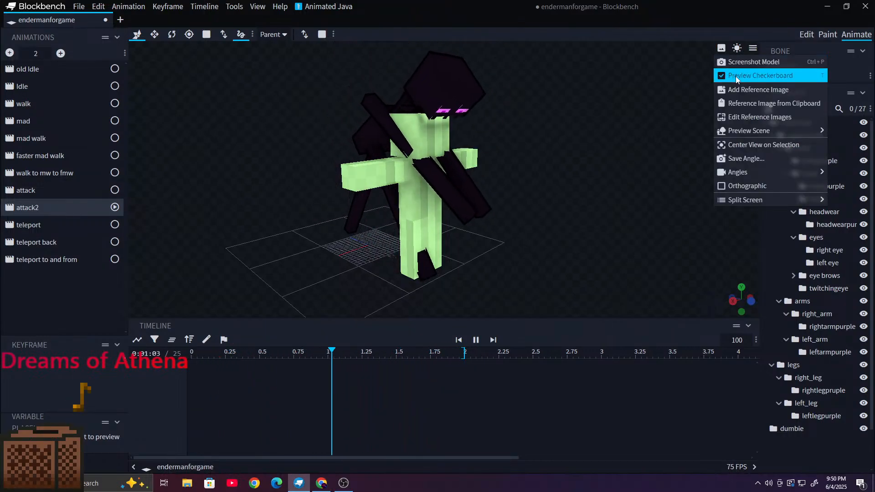
click(755, 104)
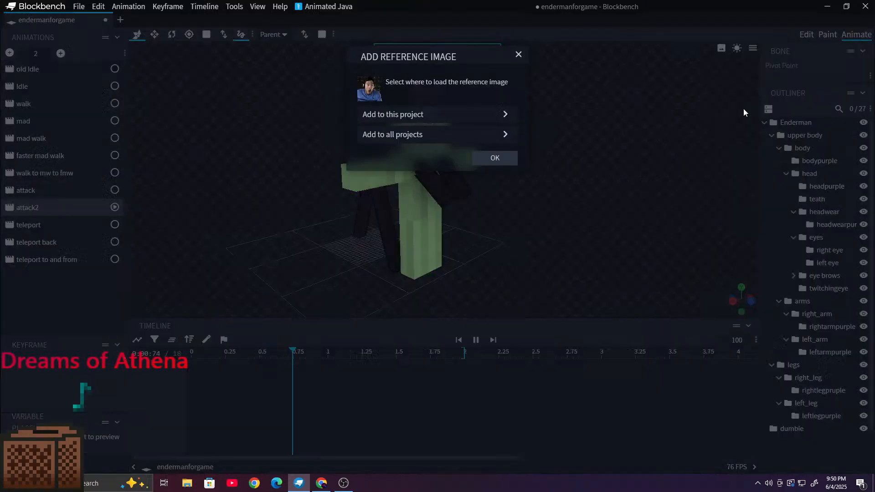
click(399, 118)
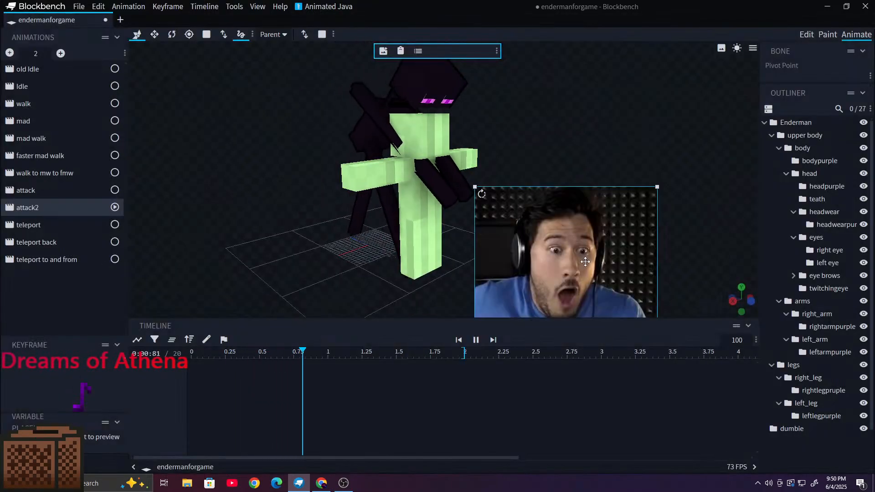
Step: Move the reference image into the viewport's upper-left corner and shrink it so it clears the model
drag(585, 263, 246, 117)
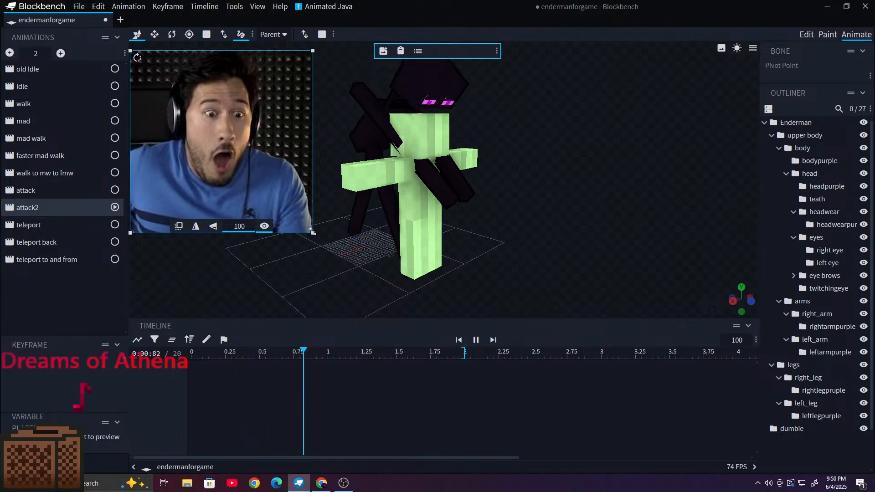
drag(312, 233, 260, 196)
drag(228, 141, 229, 130)
click(260, 220)
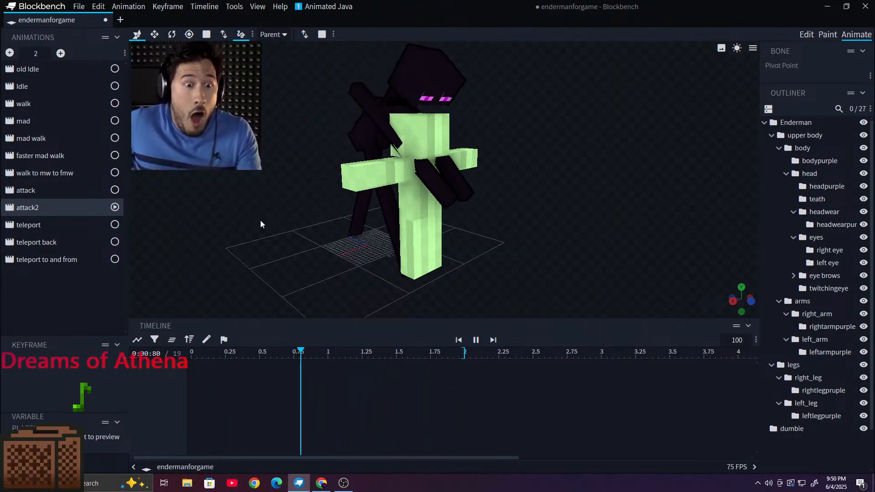
Step: Pause the attack2 animation and examine the enderman's head and jaw over the dumbie up close from several angles
right_drag(299, 120, 243, 160)
click(475, 340)
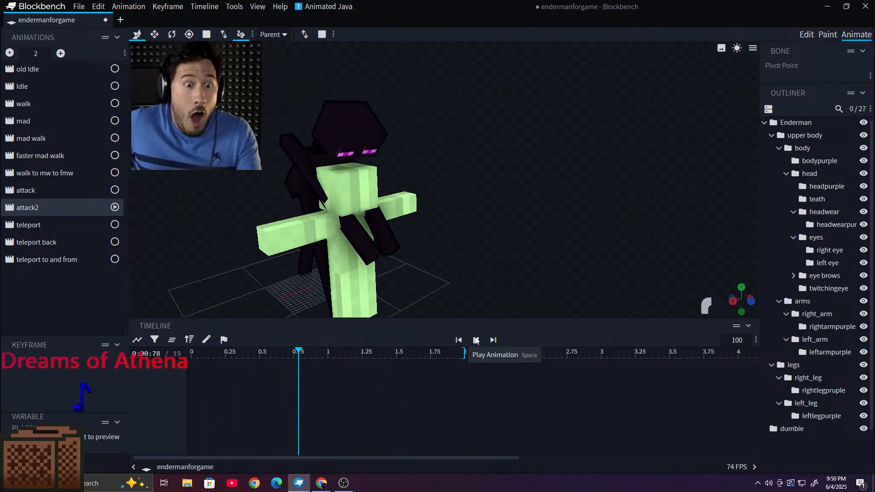
drag(327, 314, 539, 200)
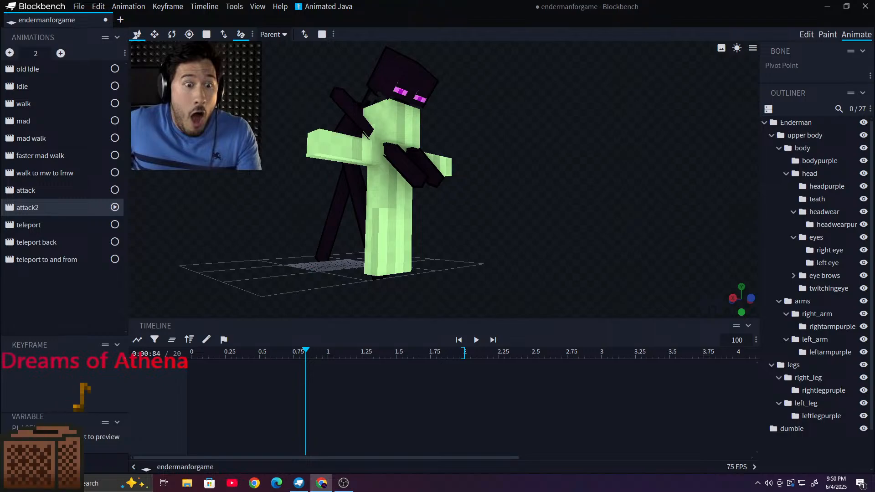
right_drag(285, 116, 288, 184)
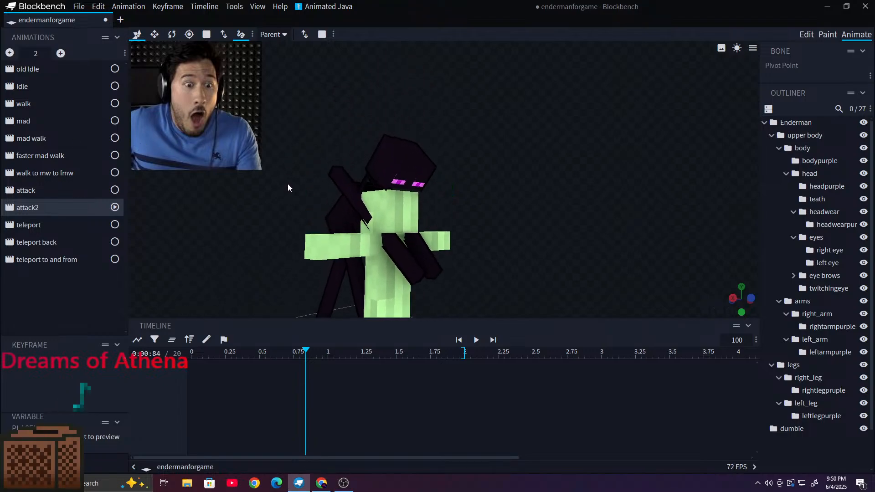
scroll(288, 185, up, 5)
right_drag(562, 227, 577, 206)
drag(576, 208, 616, 210)
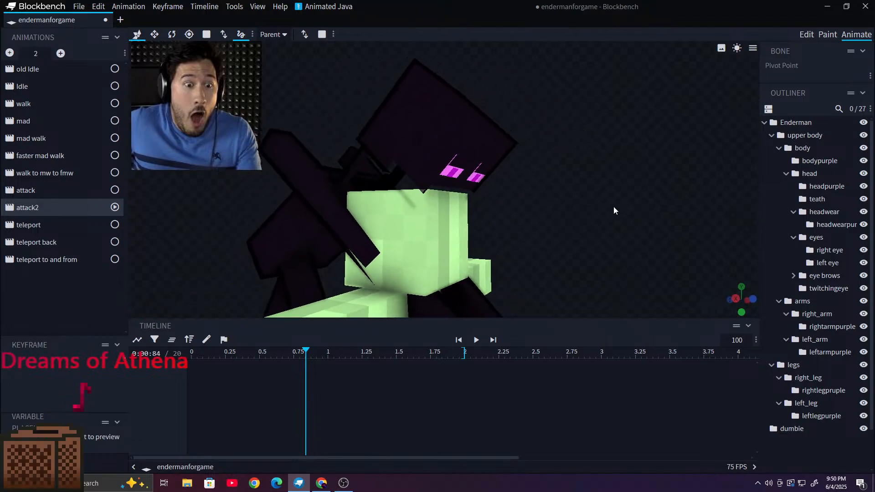
scroll(614, 206, up, 3)
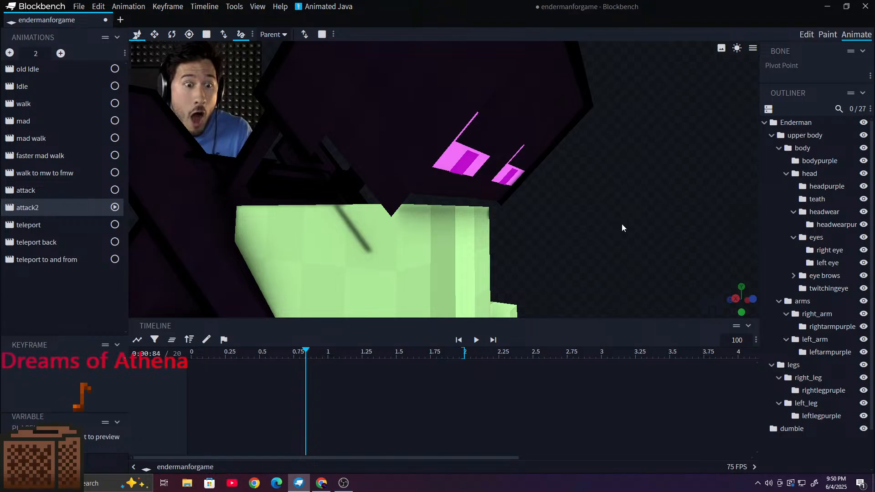
drag(621, 224, 556, 217)
scroll(554, 218, down, 5)
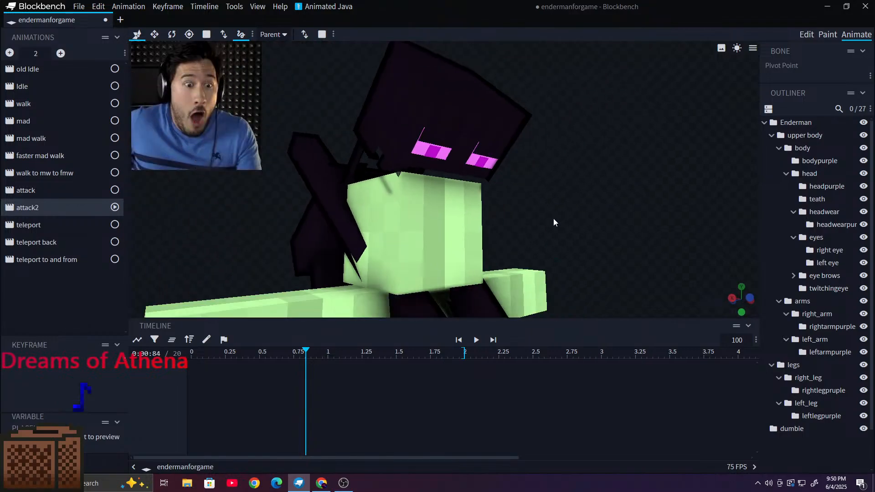
right_drag(554, 218, 557, 181)
Step: Hide the dumbie group and switch to Edit mode with a frontal close-up of the enderman's face
click(863, 429)
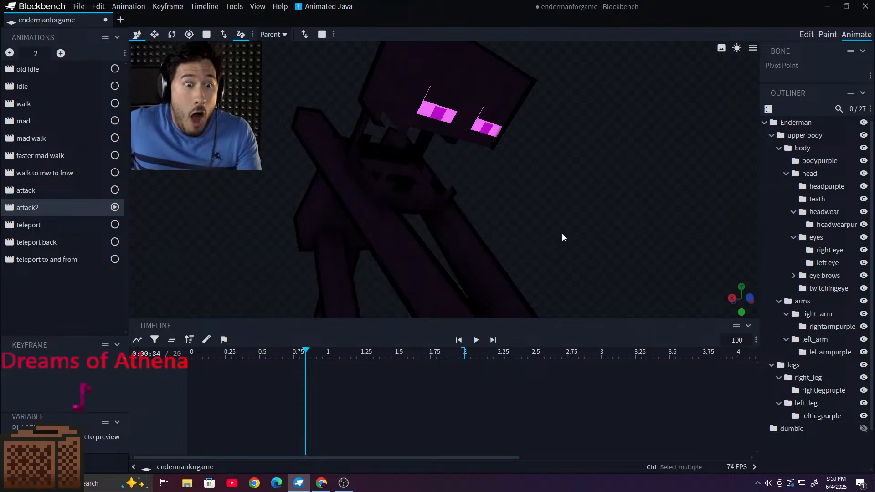
drag(562, 233, 551, 221)
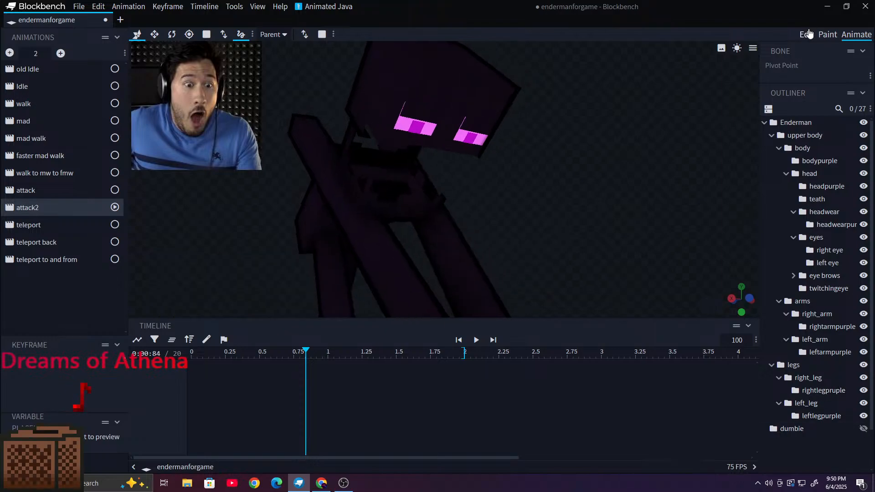
click(806, 34)
drag(475, 122, 503, 168)
scroll(502, 169, up, 4)
right_drag(458, 103, 544, 164)
mouse_move(543, 165)
mouse_down()
mouse_move(562, 163)
mouse_move(539, 157)
mouse_move(558, 166)
mouse_up()
right_drag(617, 379, 628, 253)
right_drag(563, 53, 541, 202)
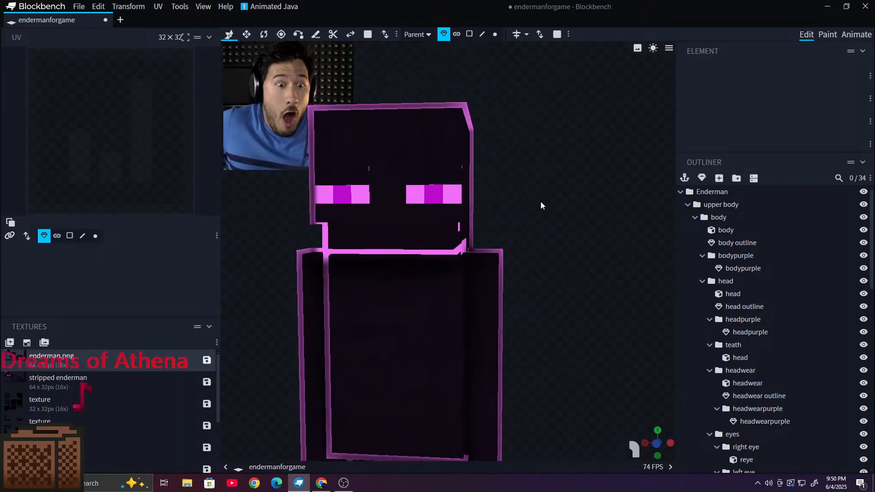
scroll(541, 202, up, 4)
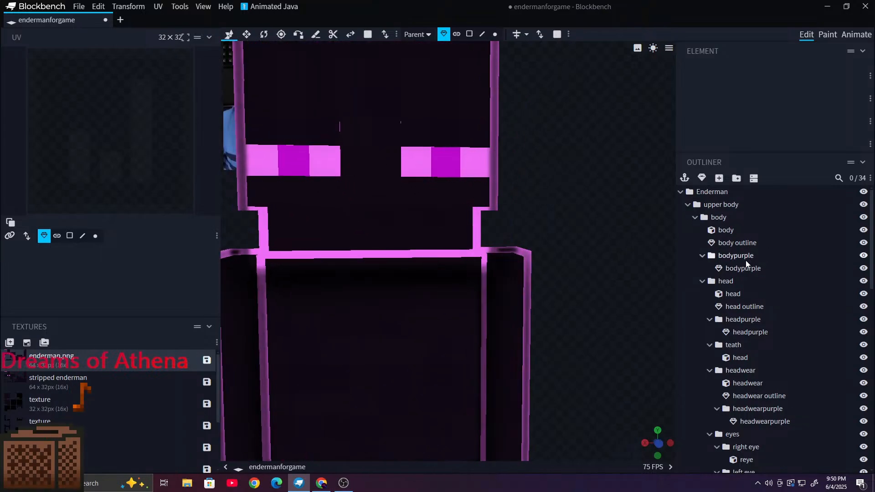
Step: Select the teath, headwear and eyes groups in turn to examine the separate parts of the enderman's face
click(733, 326)
click(734, 346)
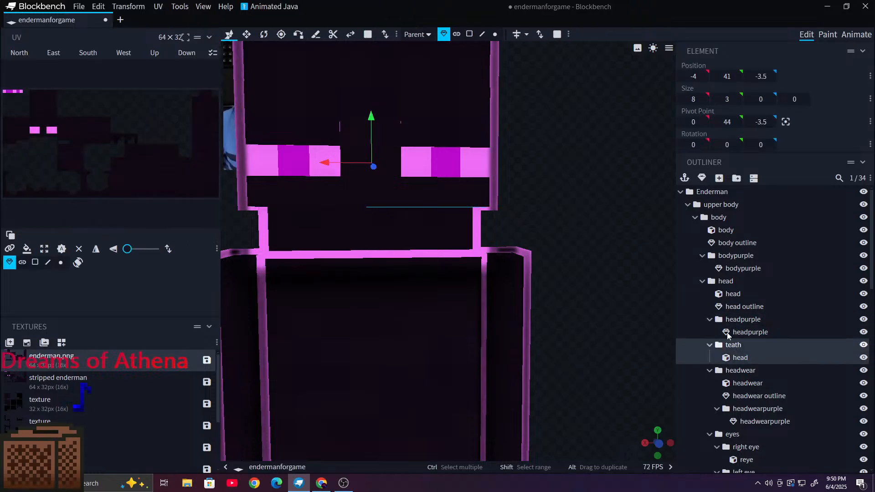
click(756, 370)
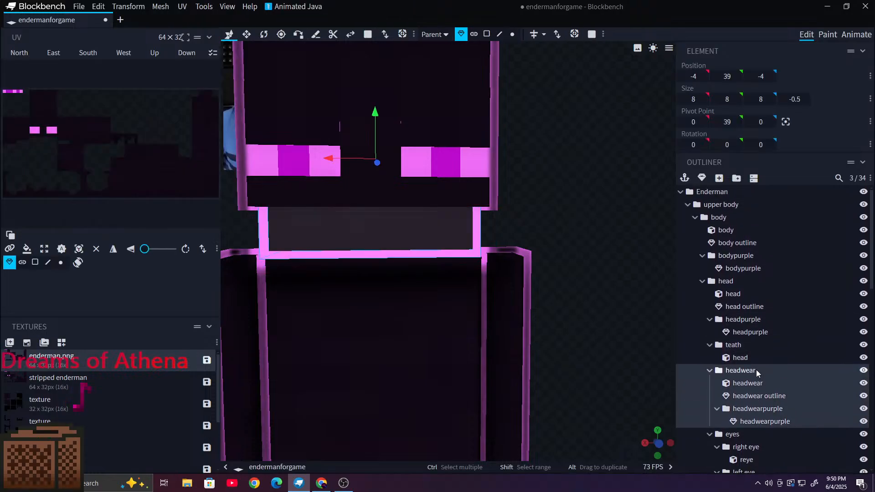
scroll(749, 367, down, 2)
click(733, 343)
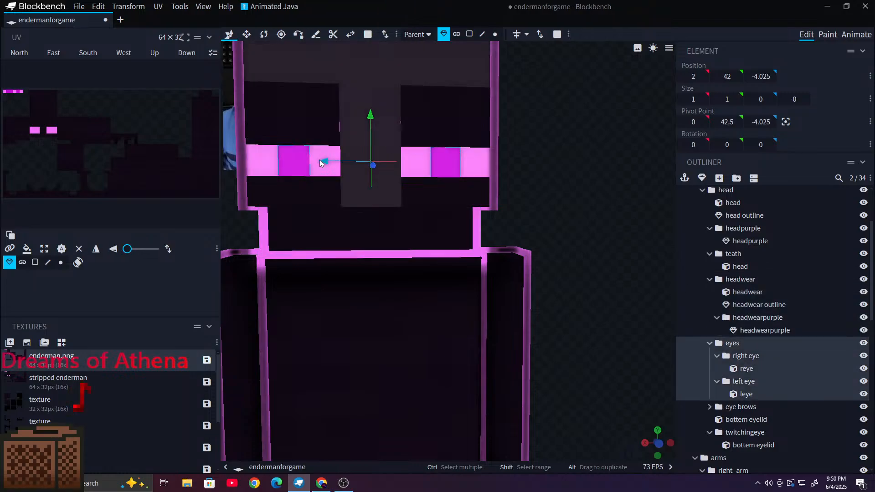
drag(283, 167, 327, 175)
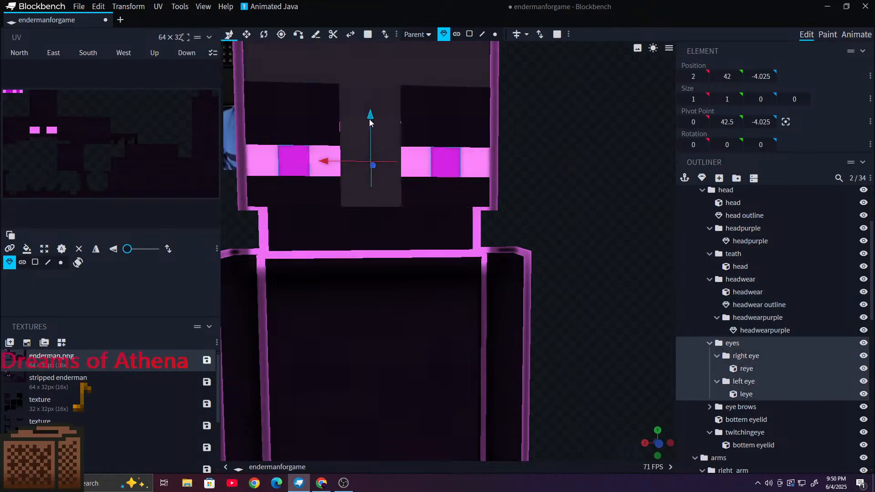
mouse_move(370, 120)
shift+mouse_down()
mouse_move(373, 98)
mouse_move(364, 135)
mouse_move(368, 120)
shift+mouse_up()
Step: Try moving the right eye and left eye pupils outward by 1 unit each
click(766, 352)
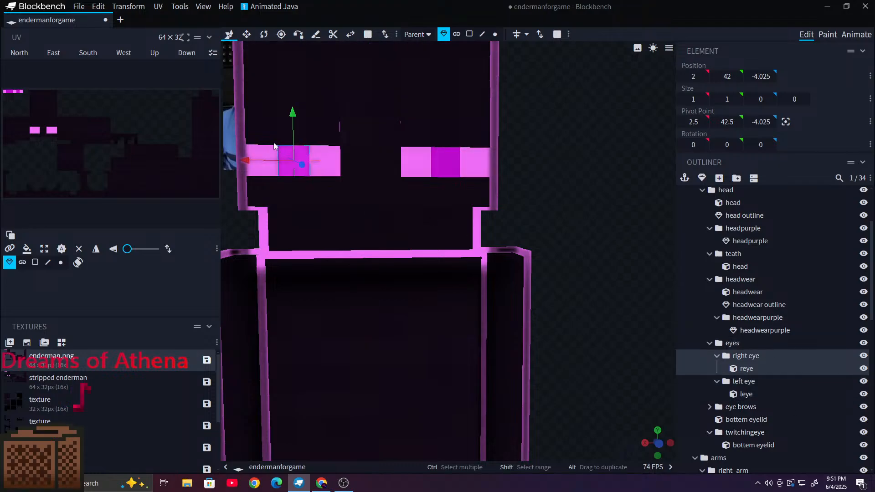
drag(246, 162, 221, 163)
click(752, 387)
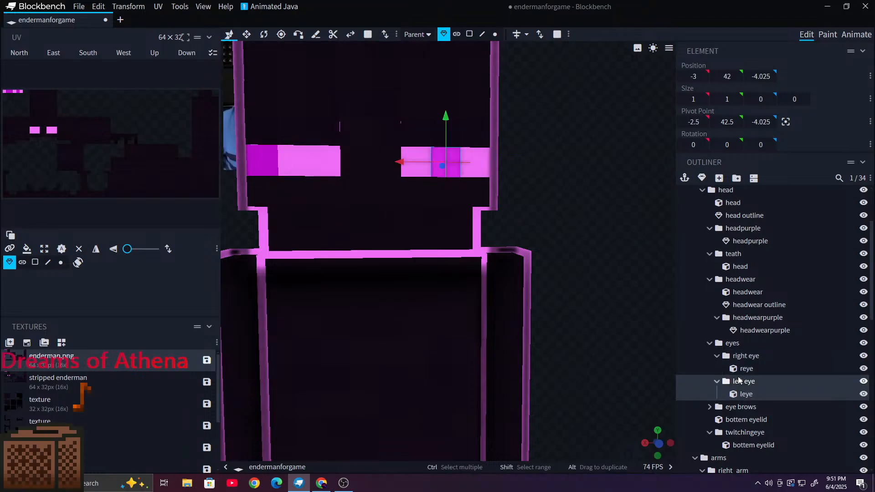
drag(405, 162, 502, 183)
scroll(602, 213, down, 3)
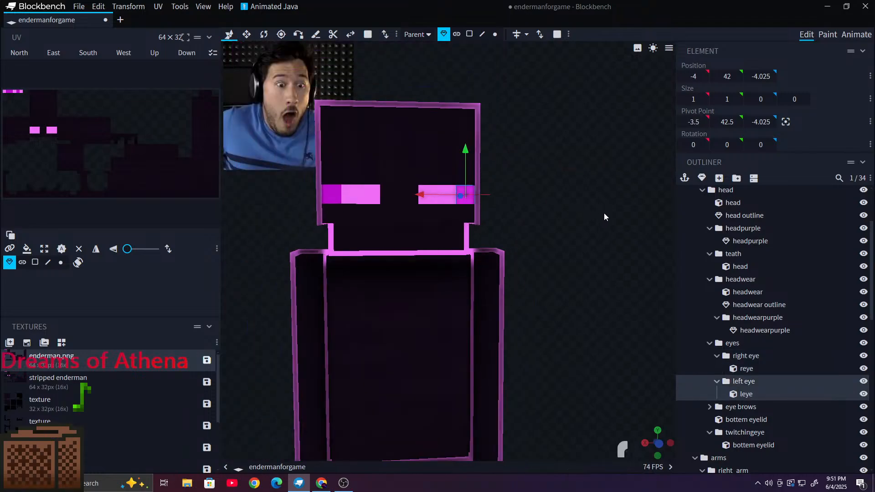
Step: Try moving both pupils inward toward the middle of the face, and undo all the pupil moves
key(ctrl+z)
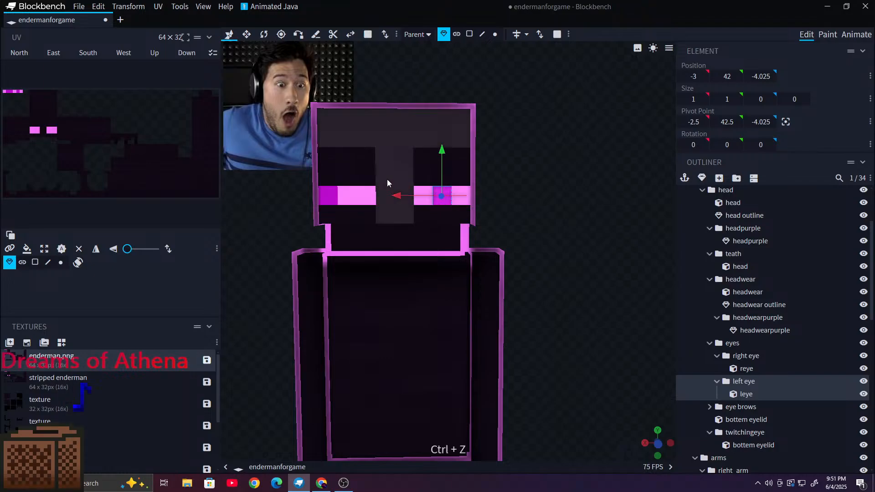
drag(397, 196, 334, 204)
click(351, 199)
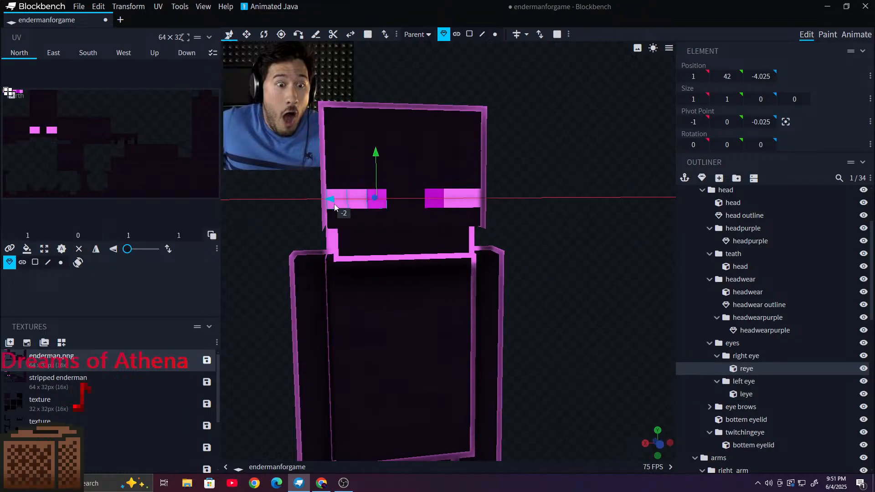
drag(576, 228, 562, 224)
key(ctrl+z)
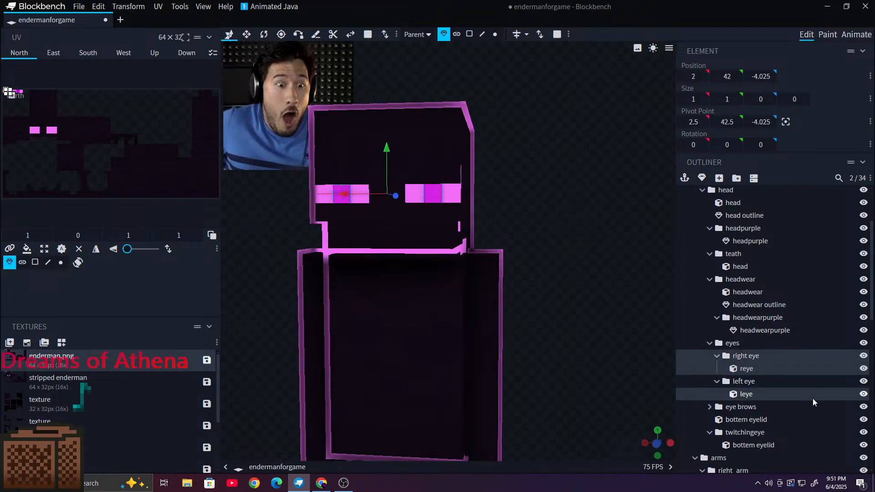
Step: Raise the eye brows group by 1 unit to a Y position of 44, and switch to Paint mode
click(783, 411)
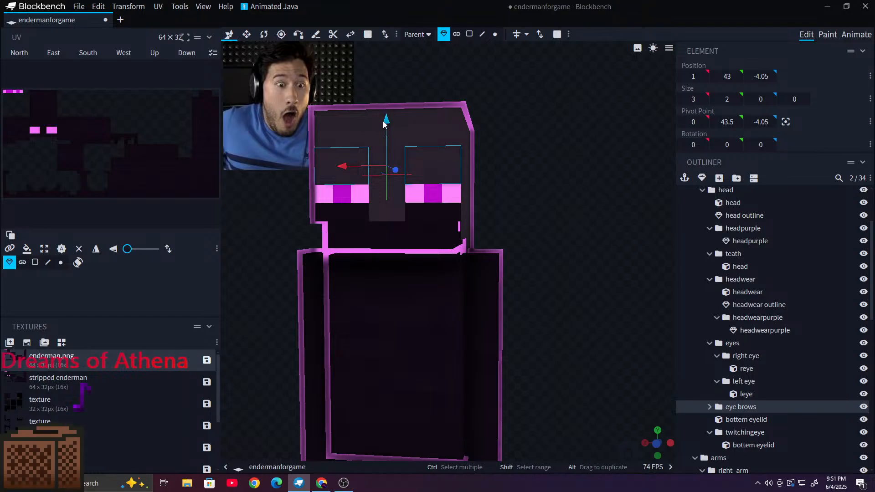
mouse_move(386, 124)
shift+mouse_down()
mouse_move(385, 137)
mouse_move(385, 113)
mouse_move(383, 145)
mouse_move(382, 97)
mouse_move(385, 108)
shift+mouse_up()
scroll(400, 128, up, 5)
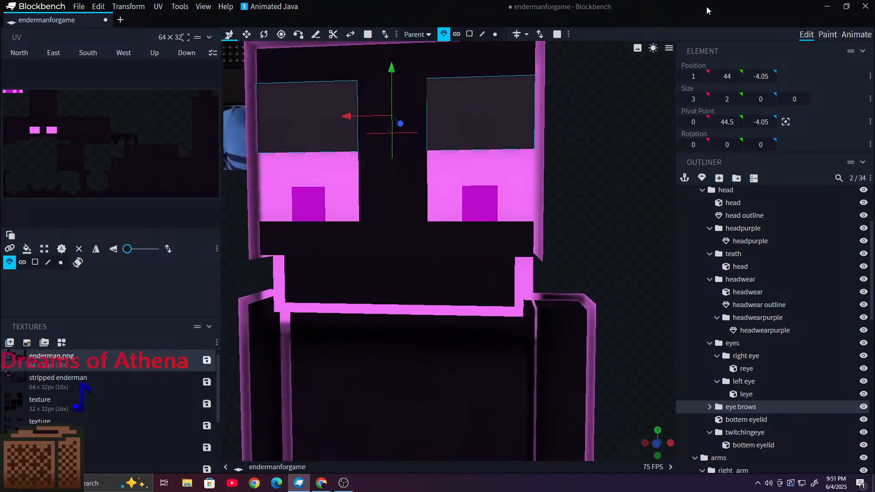
click(829, 36)
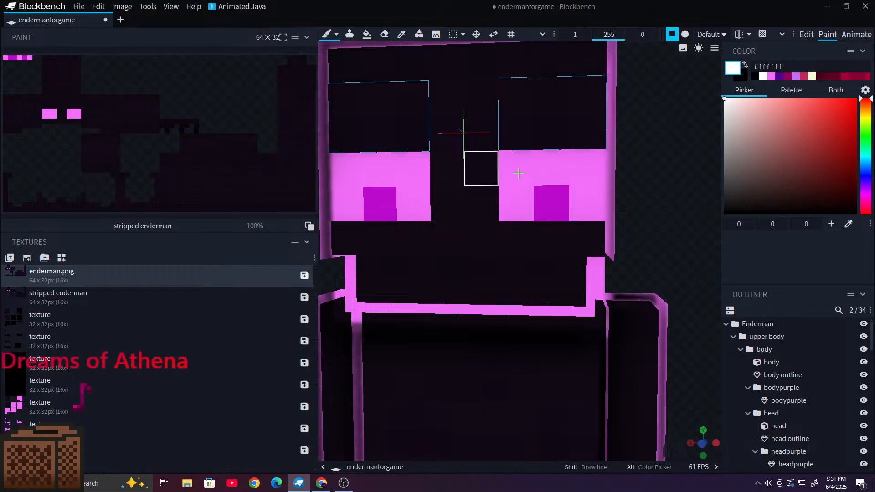
Step: Return to Edit mode and lower the eye brows group by 1 unit to a Y position of 43
click(806, 34)
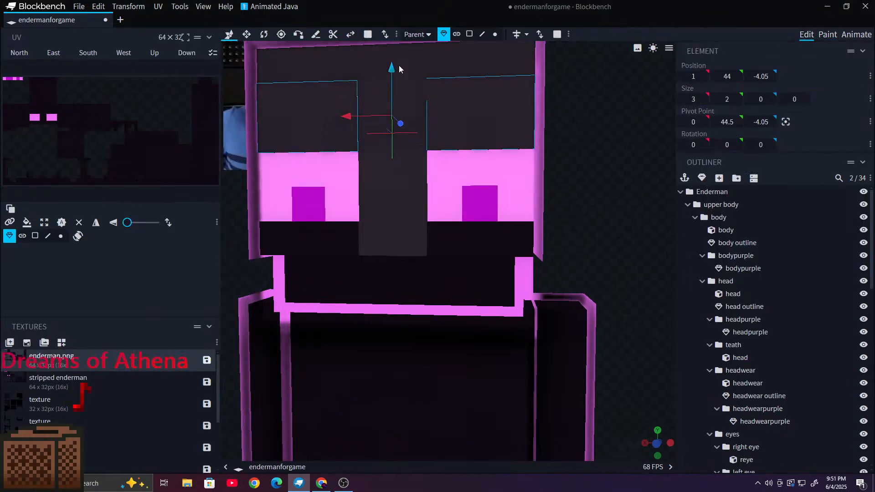
drag(395, 70, 392, 107)
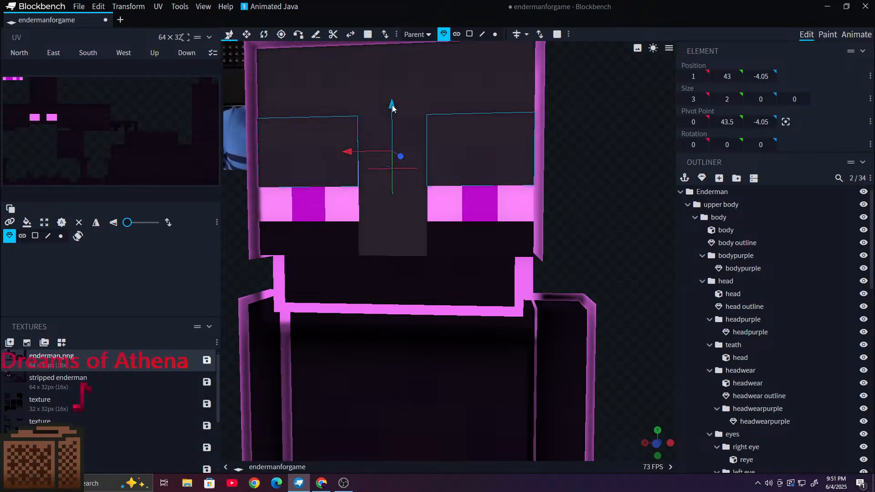
scroll(391, 108, down, 3)
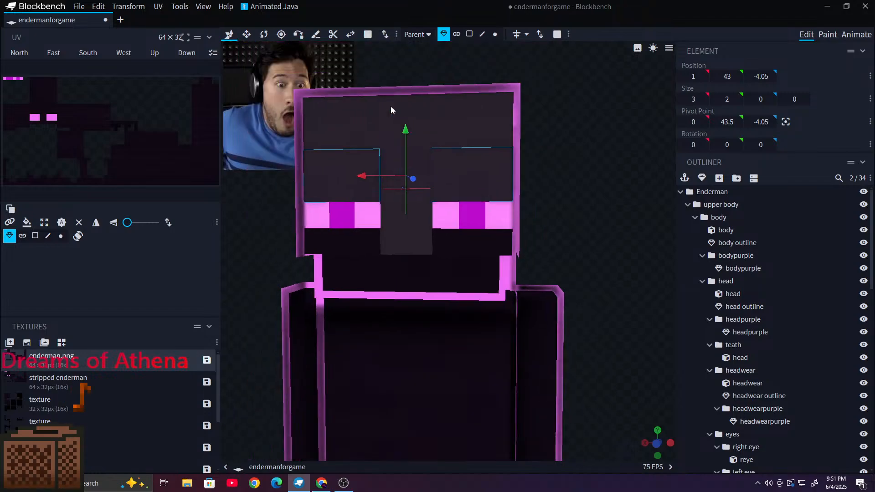
scroll(541, 127, up, 5)
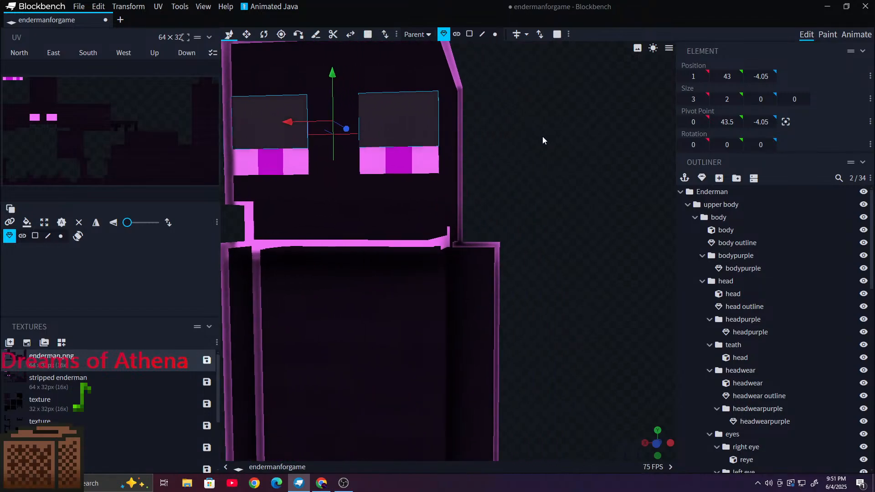
drag(542, 140, 593, 161)
scroll(742, 414, down, 2)
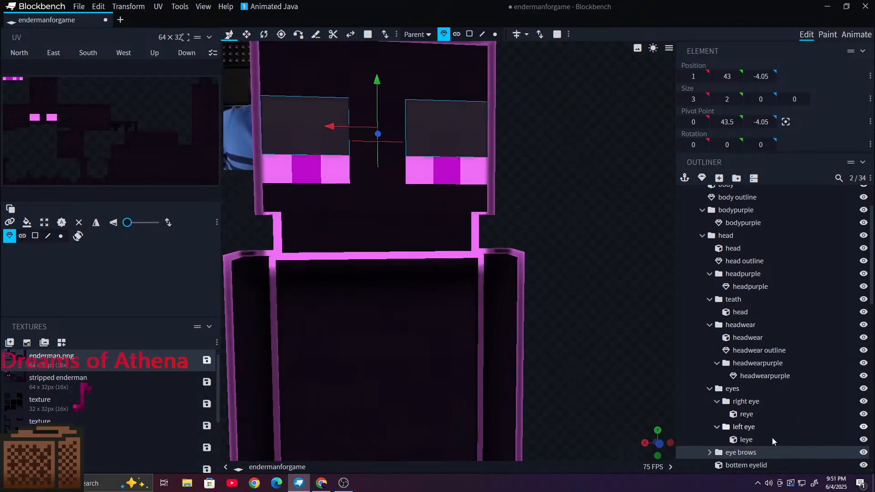
Step: Lower the whole eyes group by 0.5 units to a Y position of 41.5
click(732, 389)
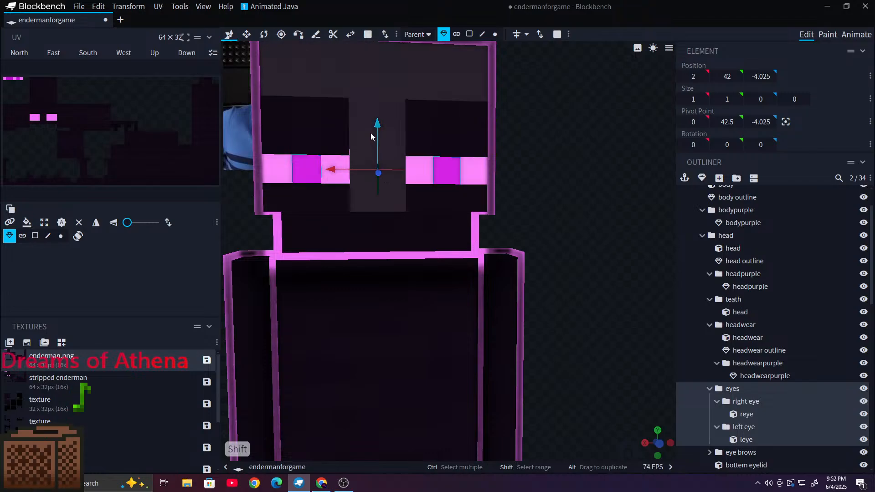
mouse_move(377, 126)
mouse_down()
mouse_move(372, 143)
mouse_move(370, 118)
mouse_move(372, 150)
mouse_move(367, 138)
mouse_up()
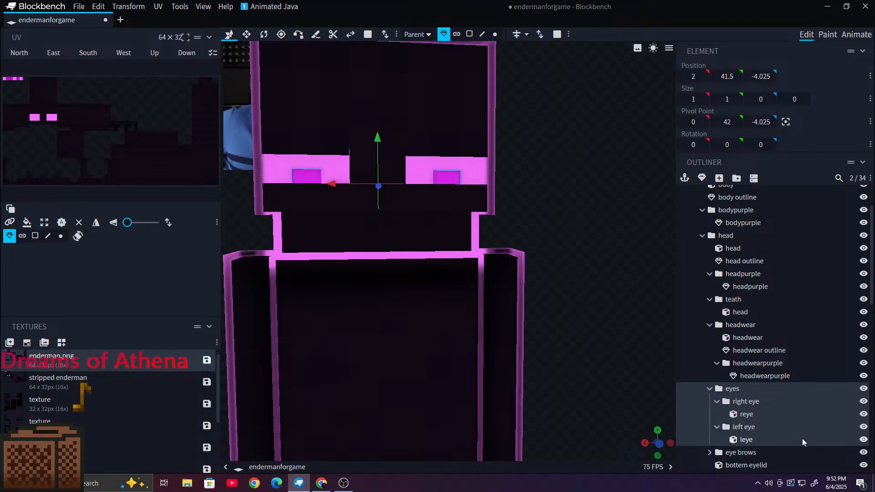
Step: Hide and show the eye brows group again, and hide the bottem eyelid and the twitchingeye group to demonstrate how they cover the pupils
scroll(802, 439, down, 2)
click(868, 411)
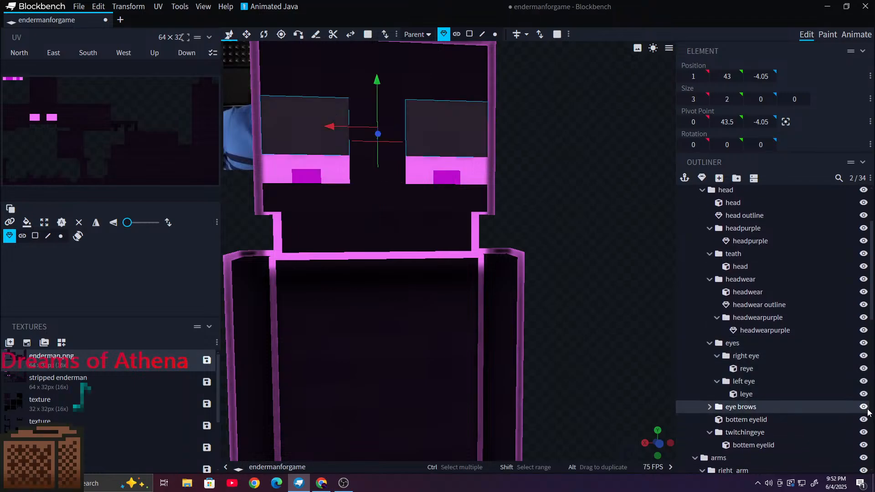
click(863, 407)
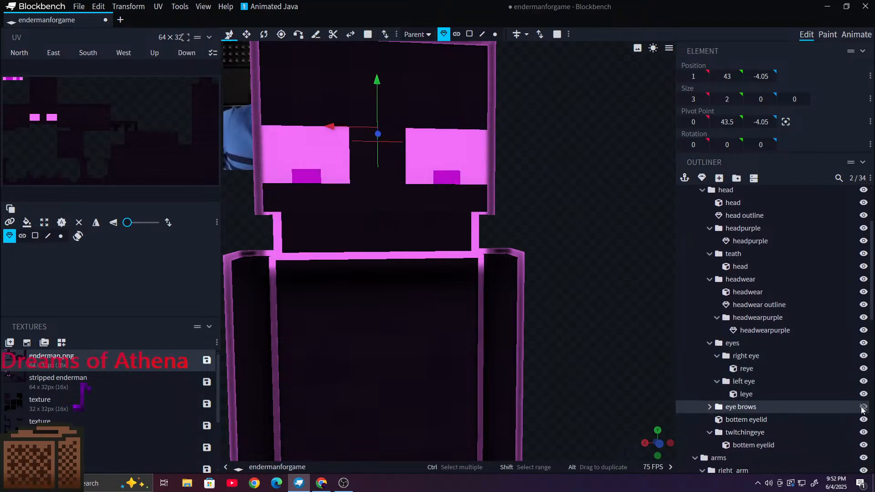
click(862, 407)
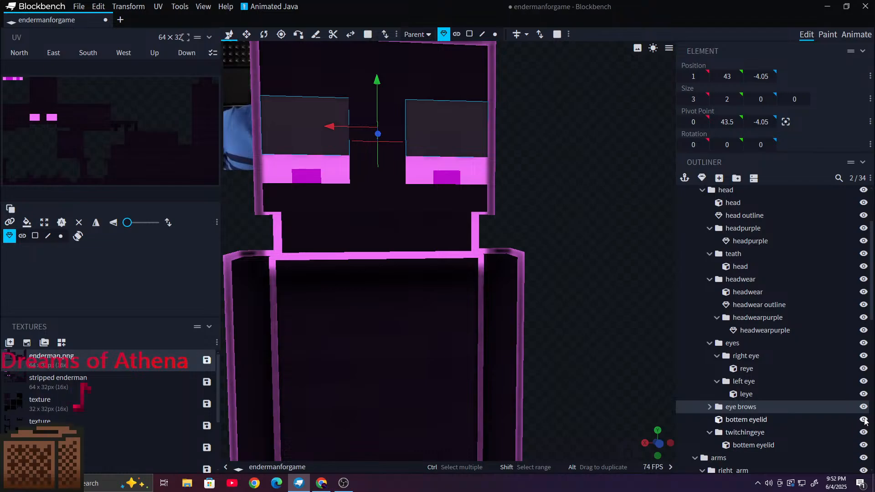
click(862, 420)
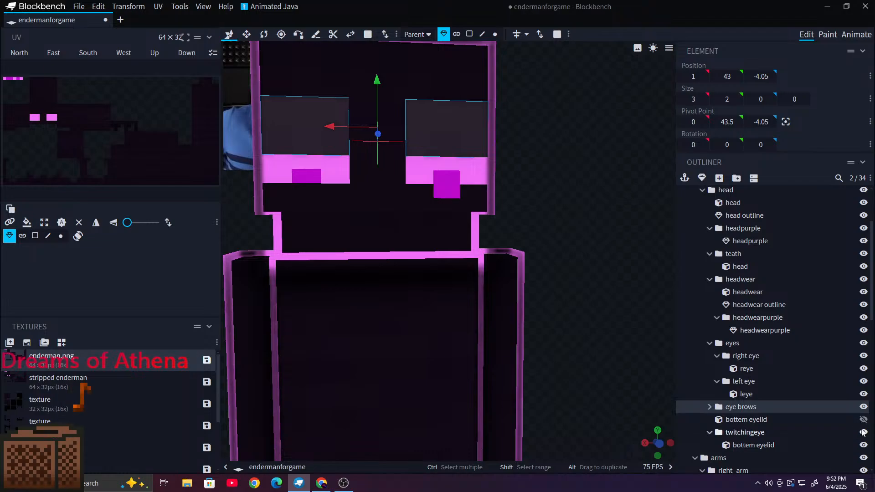
click(862, 432)
Step: Undo the visibility changes of the eyebrow and eyelid parts and the downward move of the eyes group
drag(483, 194, 573, 201)
key(ctrl+z)
key(ctrl+z)
key(ctrl+z)
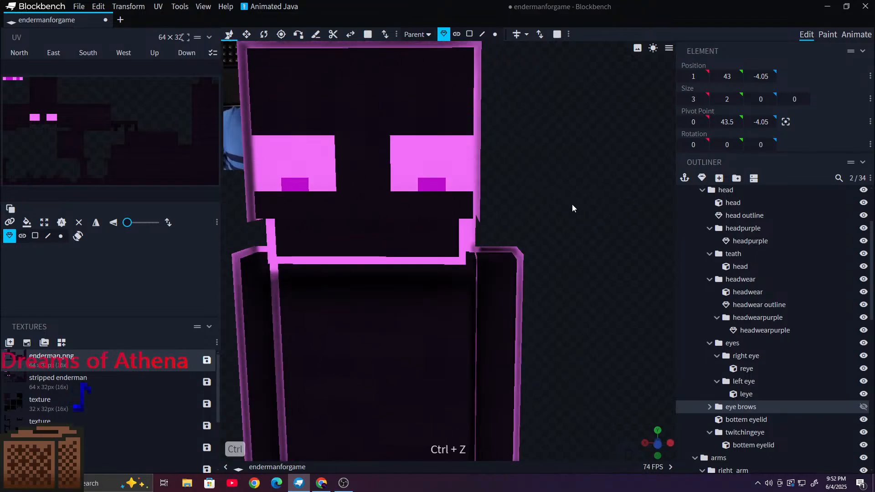
key(ctrl+z)
key(ctrl+z)
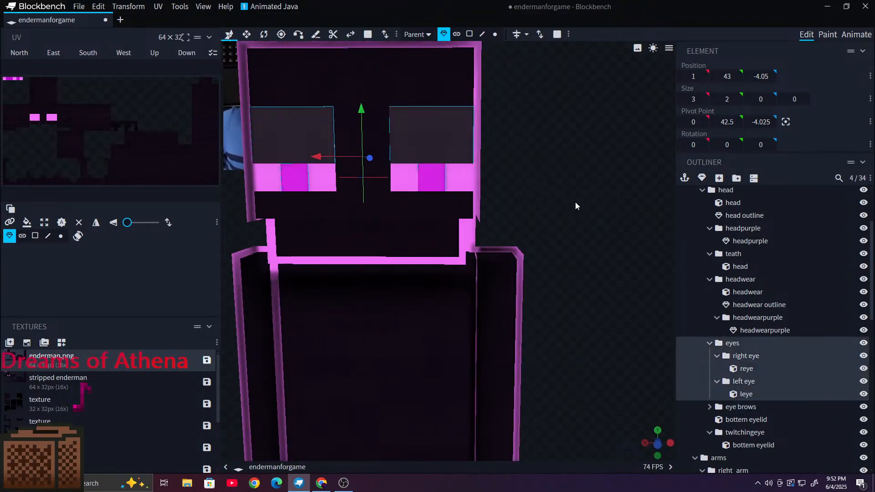
Step: Select the twitchingeye group and scrub through the start of the mad animation to examine how the lower eyelid twitches
drag(575, 202, 586, 200)
scroll(718, 385, down, 2)
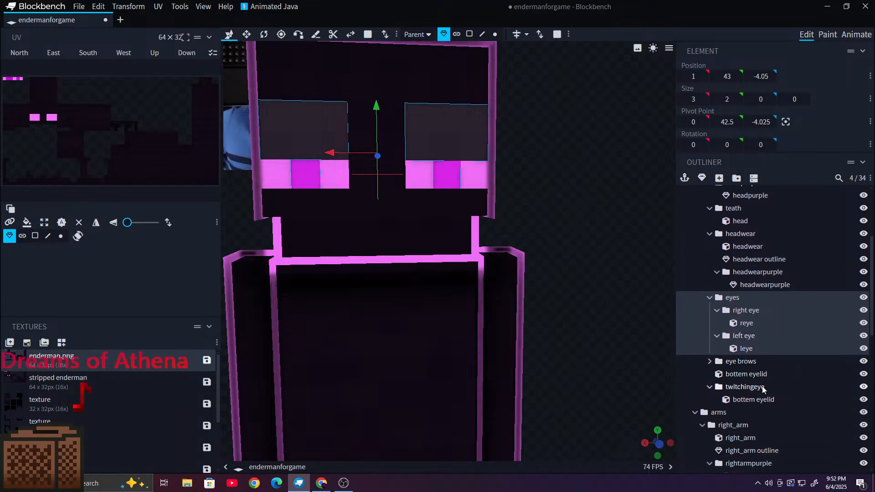
click(745, 387)
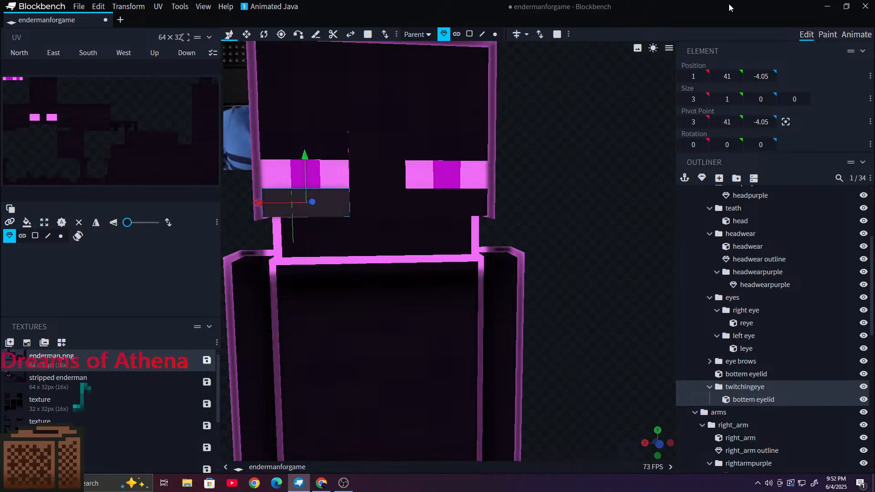
click(848, 35)
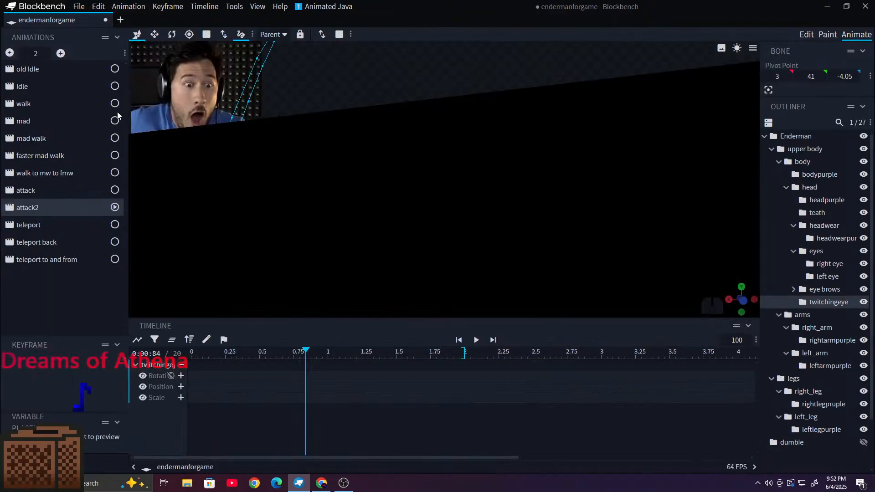
click(19, 120)
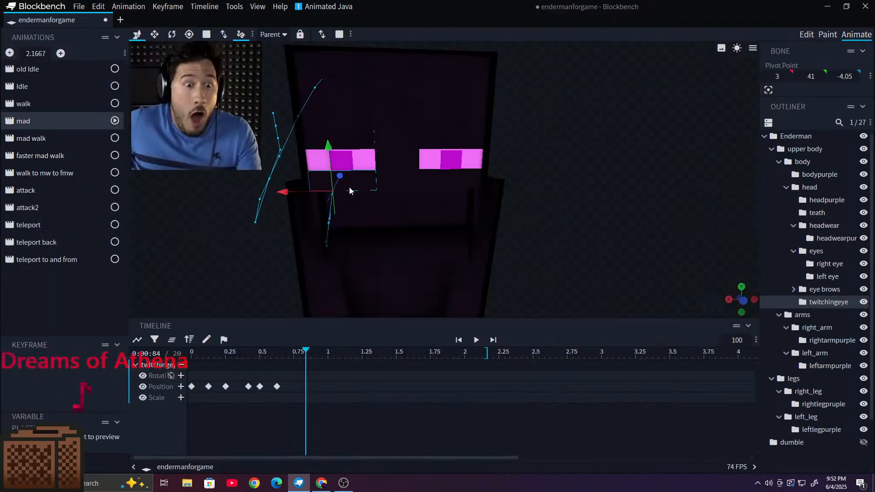
right_drag(349, 187, 366, 166)
mouse_move(308, 356)
mouse_down()
mouse_move(195, 332)
mouse_move(344, 345)
mouse_move(212, 342)
mouse_move(230, 345)
mouse_up()
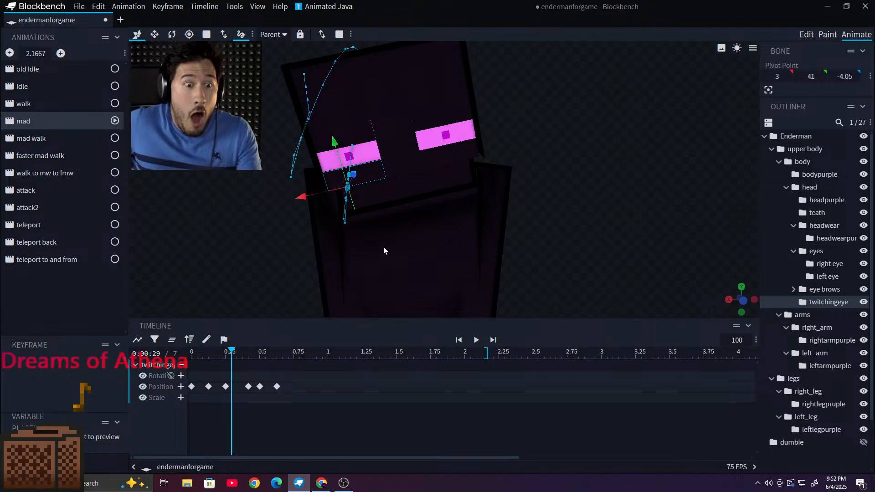
drag(237, 361, 191, 346)
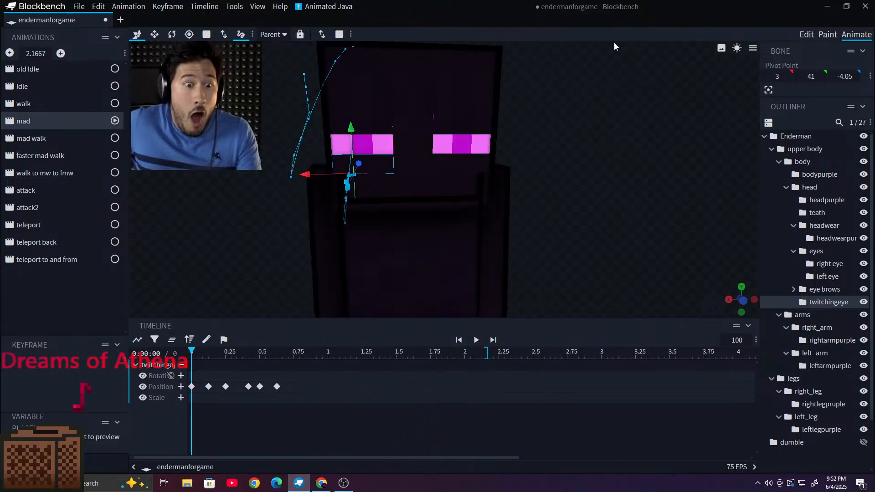
Step: Return to Edit mode, view the enderman's head from the side and clear the selection
click(806, 34)
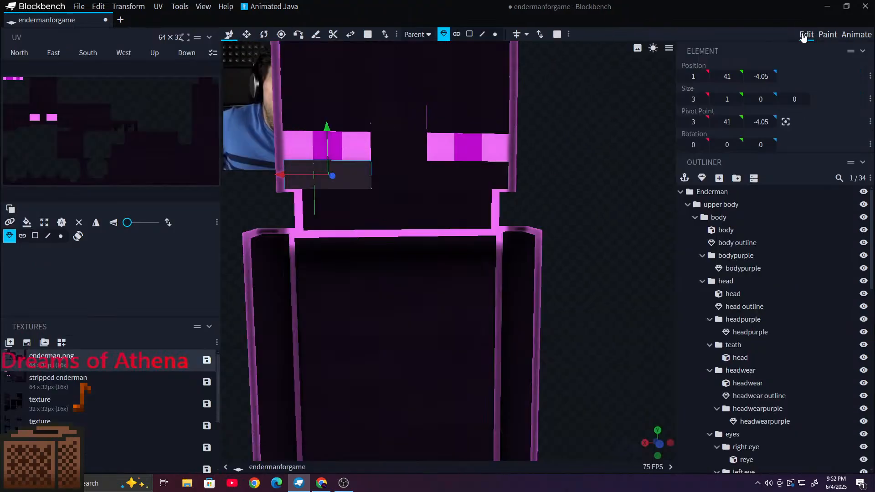
scroll(433, 298, down, 2)
right_drag(565, 197, 574, 245)
drag(585, 221, 632, 206)
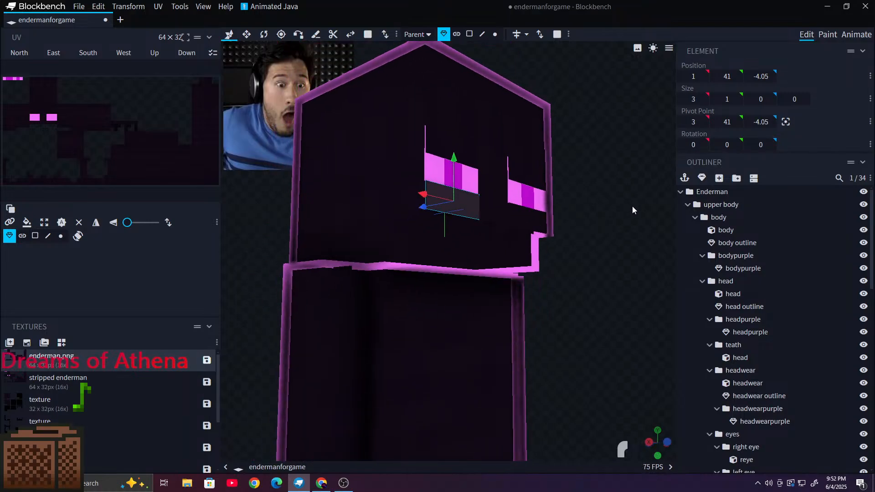
scroll(780, 291, down, 1)
scroll(781, 292, down, 8)
click(592, 228)
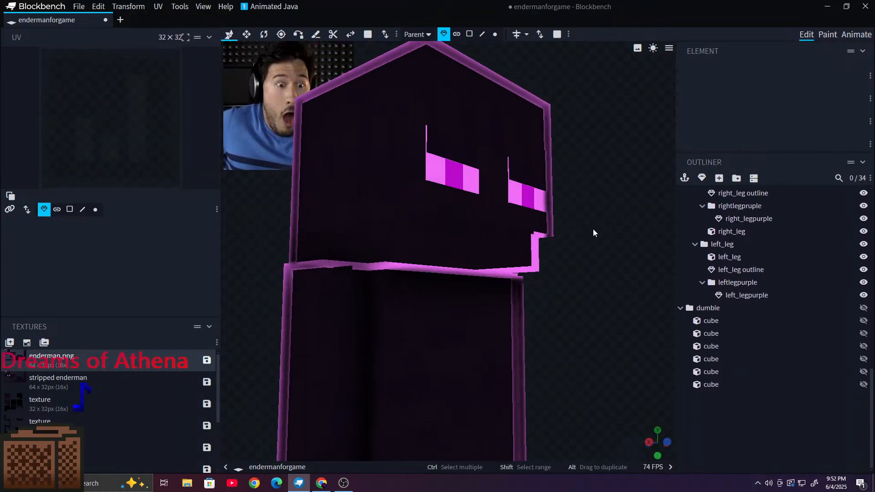
drag(592, 229, 596, 261)
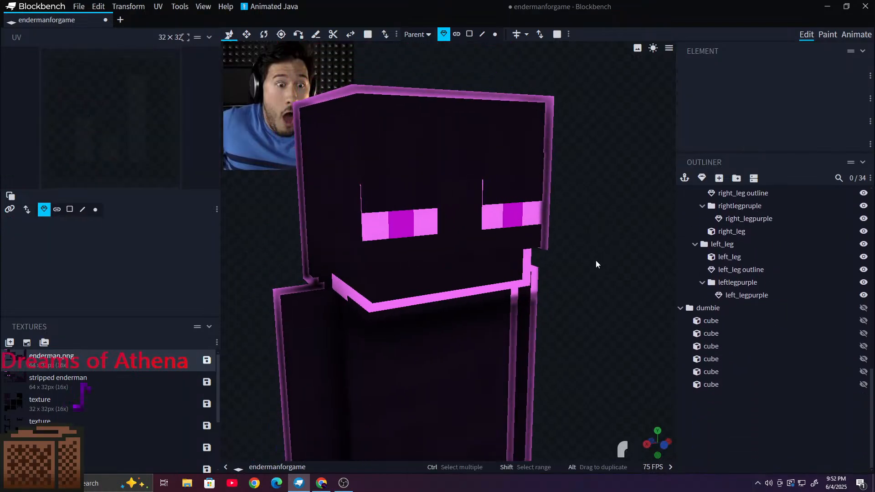
Step: Open the attack2 animation in Animate mode and move the playhead to 0.92 seconds to examine the head and jaw
click(857, 35)
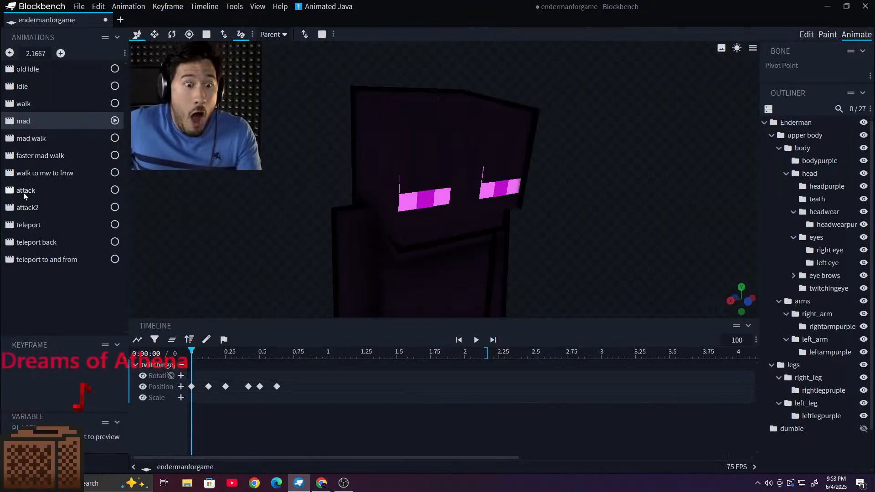
click(25, 207)
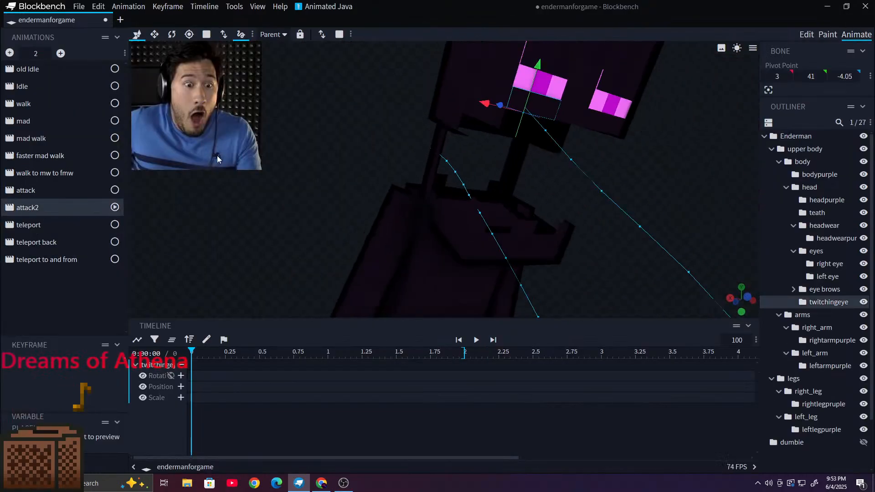
scroll(217, 156, down, 2)
drag(229, 204, 235, 210)
drag(193, 350, 316, 356)
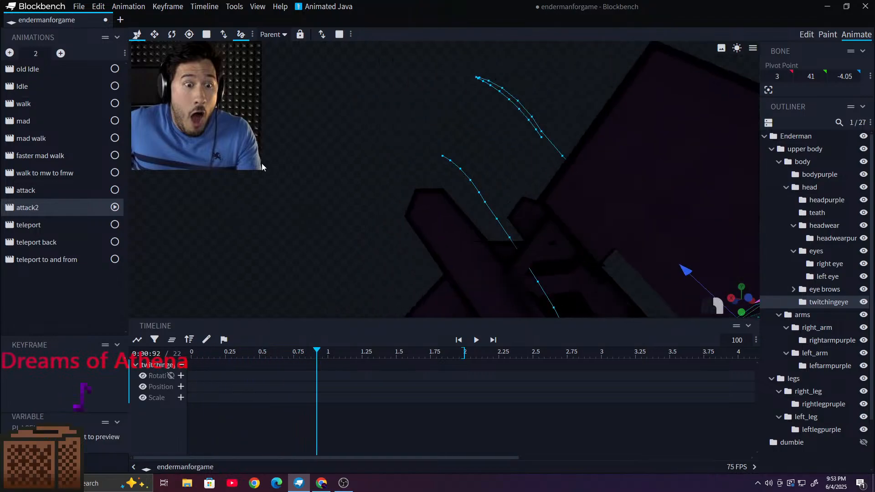
drag(262, 163, 211, 105)
drag(275, 173, 260, 251)
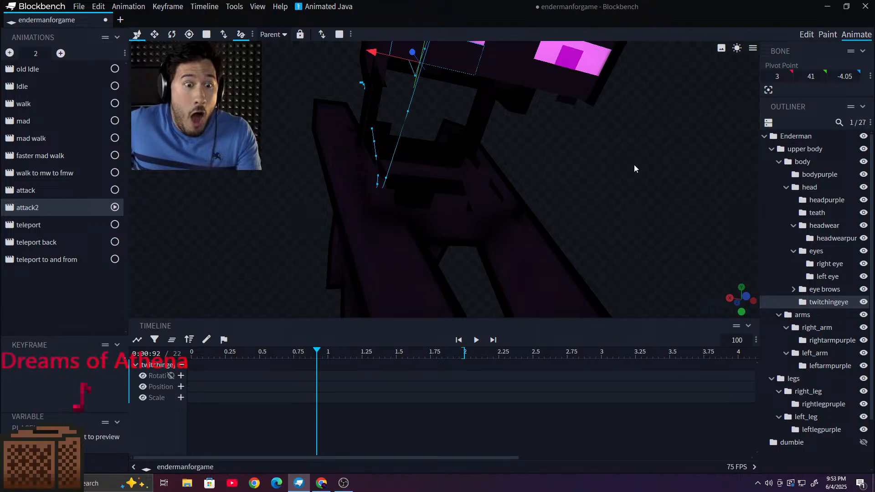
drag(635, 169, 730, 273)
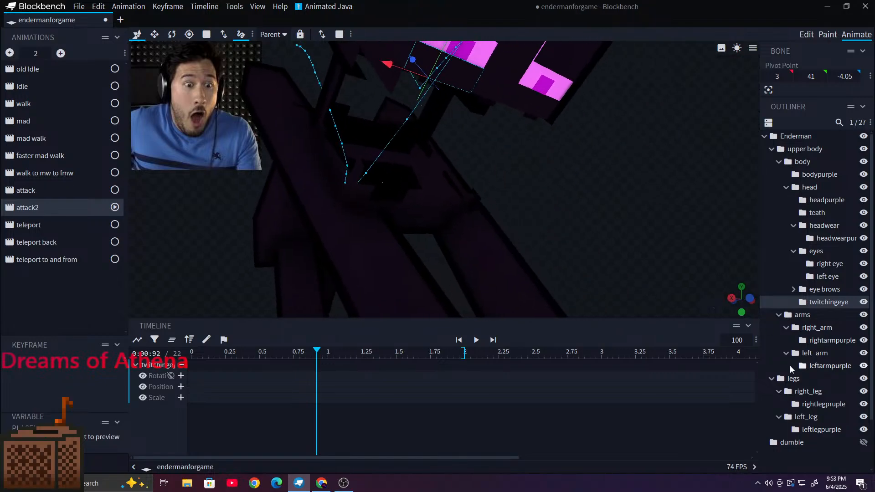
Step: Move the attack2 playhead to 1.08 seconds and select the head and its teath bone to examine their keyframes
click(782, 455)
drag(600, 215, 556, 204)
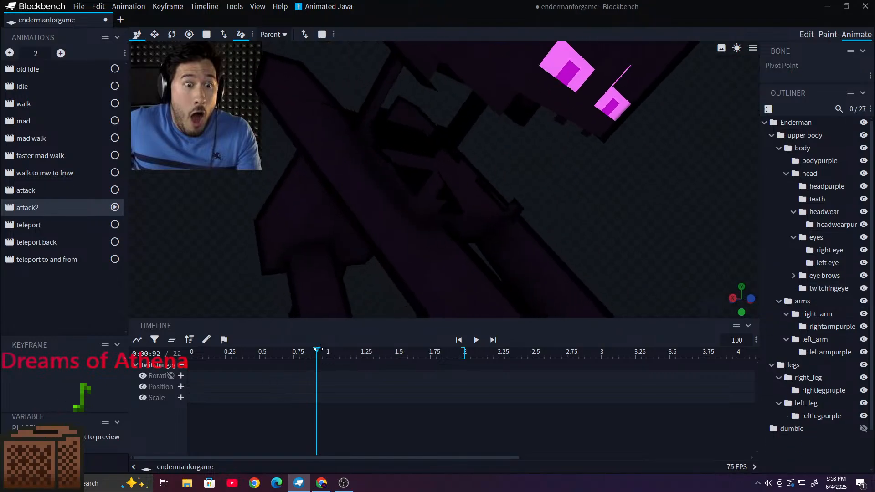
drag(318, 349, 340, 353)
click(593, 119)
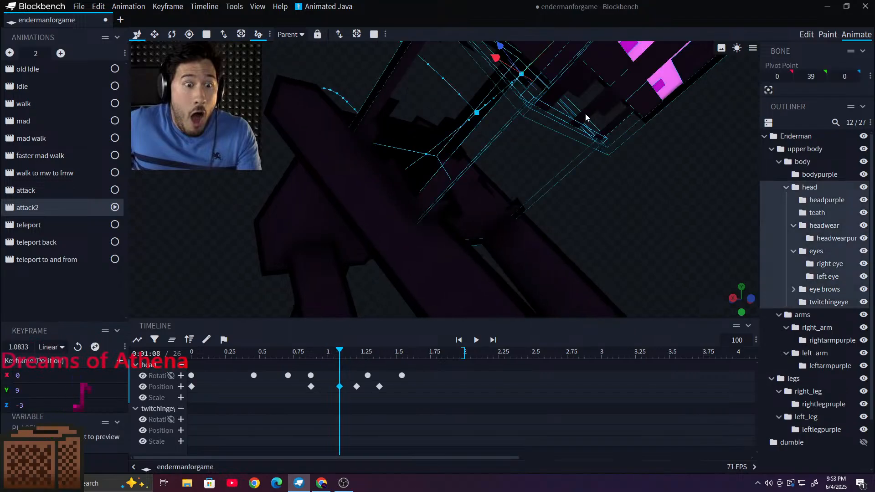
click(817, 212)
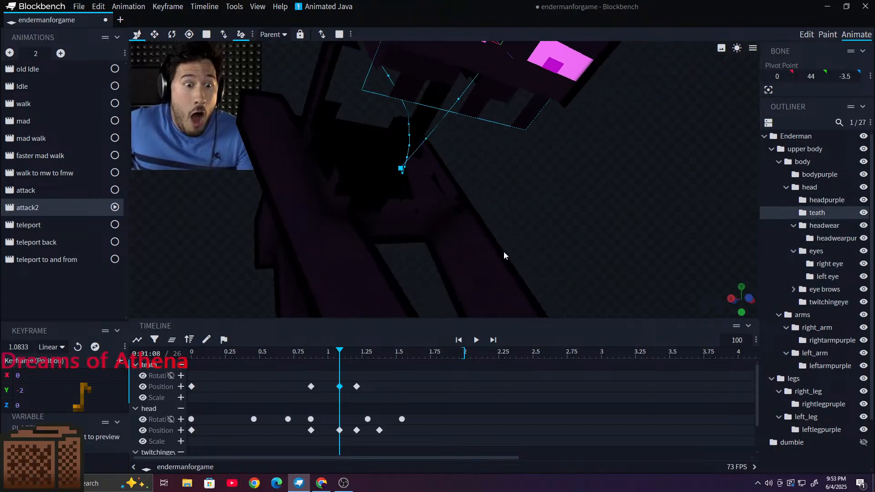
mouse_move(339, 352)
mouse_down()
mouse_move(347, 352)
mouse_move(337, 351)
mouse_up()
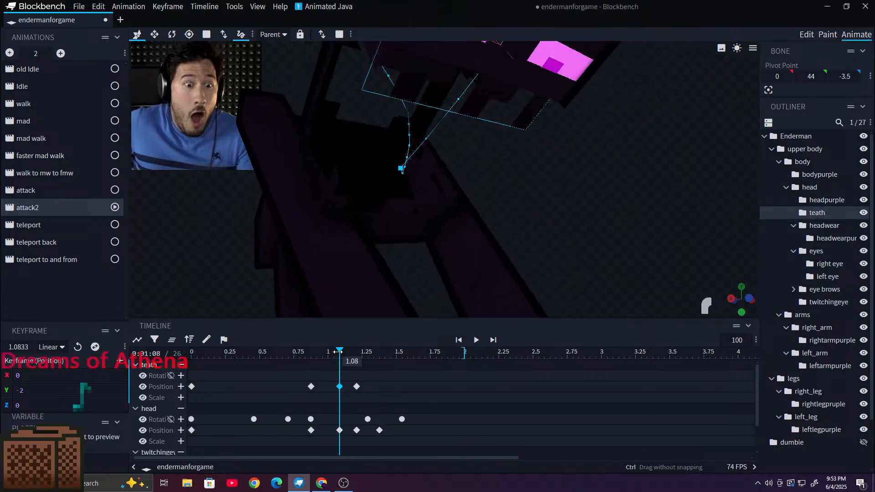
drag(652, 165, 541, 193)
scroll(549, 212, down, 3)
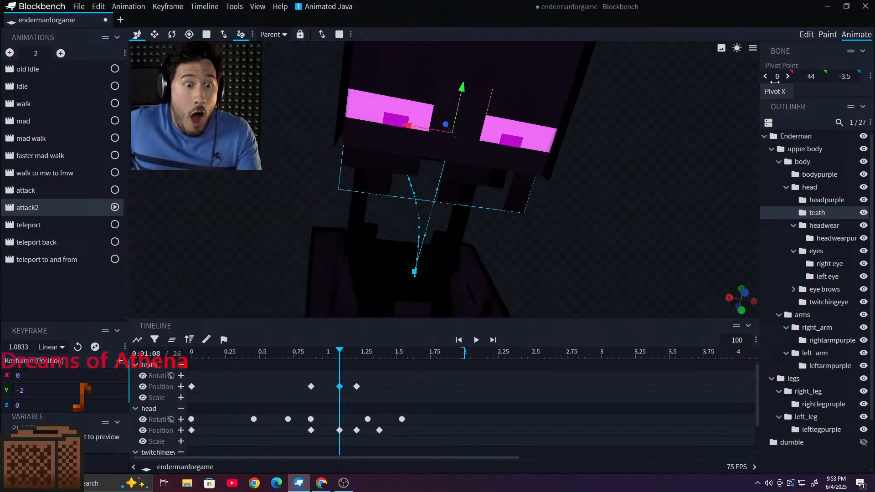
Step: In Edit mode, apply the last texture in the textures list to the teath group's head element, and return to Animate mode
click(807, 34)
scroll(170, 381, down, 2)
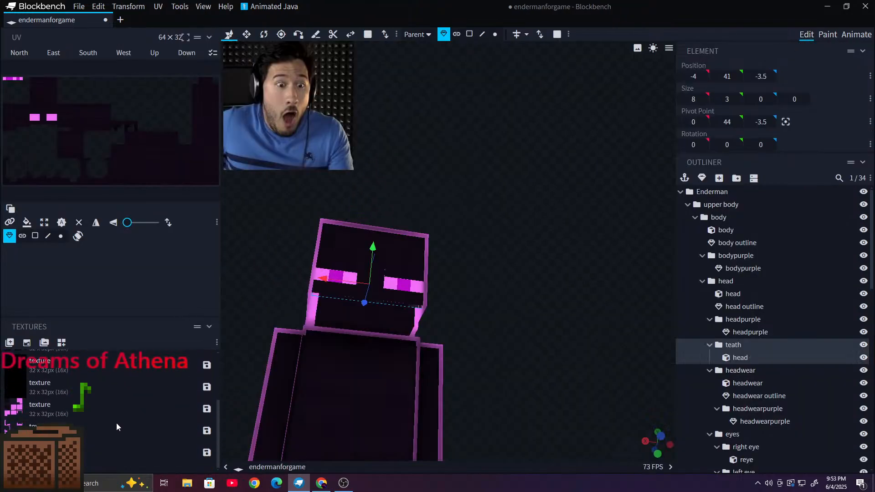
drag(50, 452, 761, 349)
click(858, 34)
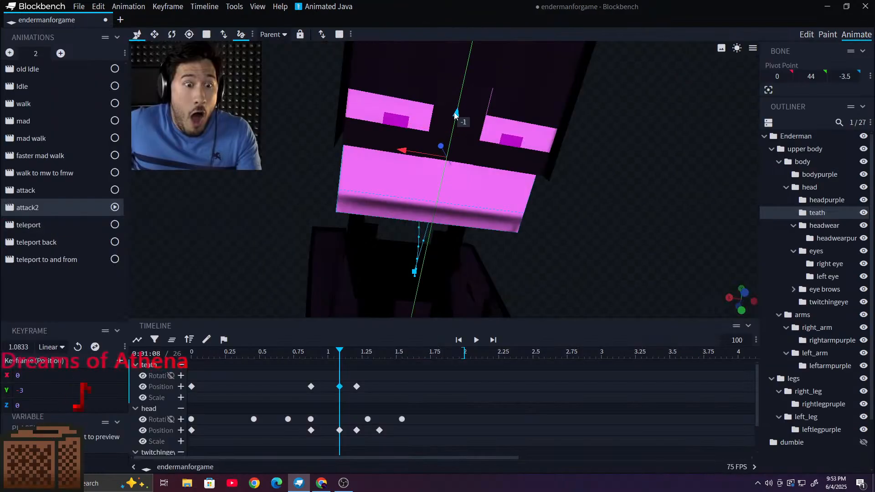
Step: Set the teath bone's position keyframe at 1.08 seconds to Y -2 and undo the texture applied to the teath
mouse_move(460, 83)
mouse_down()
mouse_move(469, 38)
mouse_move(463, 95)
mouse_up()
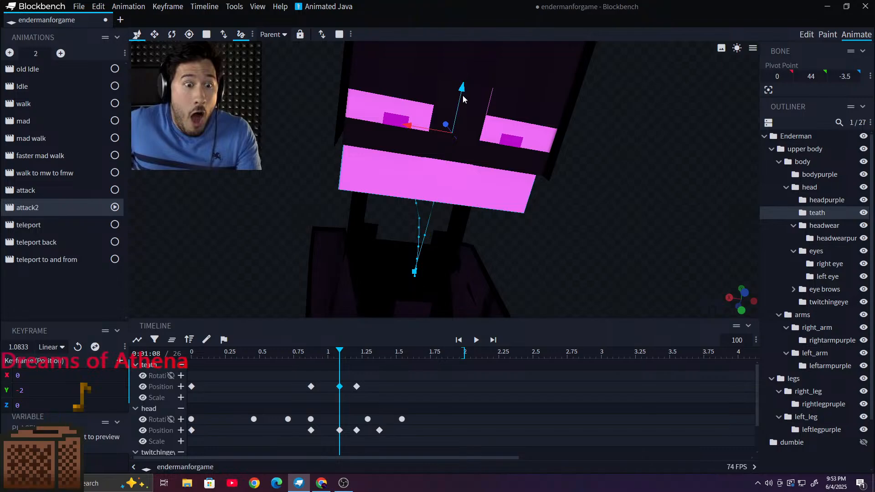
key(ctrl+z)
click(806, 35)
click(856, 35)
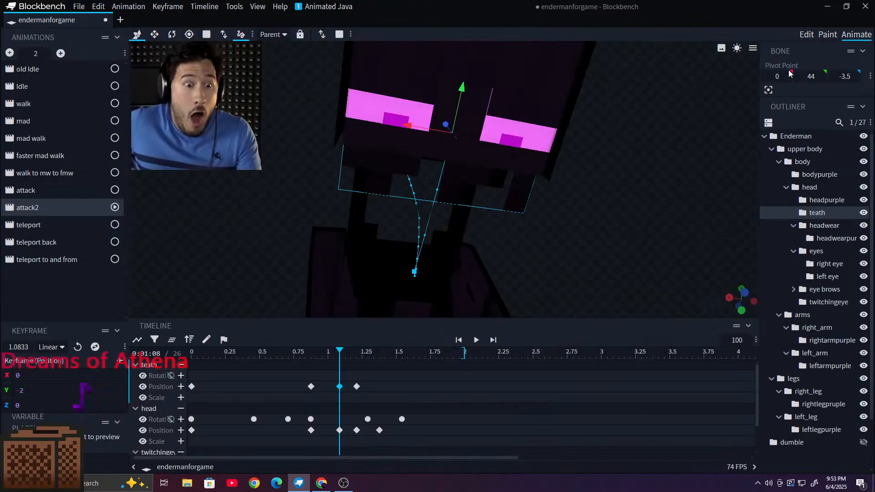
Step: Reduce the playback speed to 50 percent and play attack2 from 0.46 seconds to examine the attack motion
drag(340, 352, 255, 362)
drag(272, 281, 502, 263)
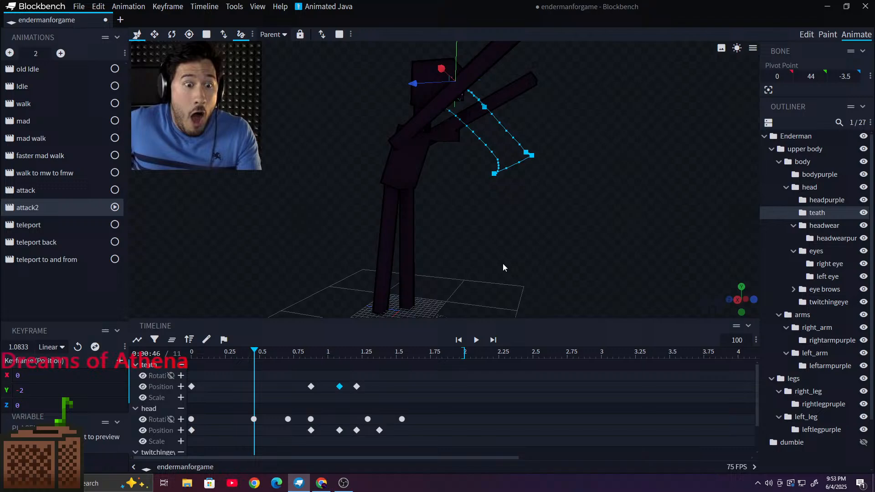
click(725, 341)
click(725, 340)
click(725, 341)
click(725, 341)
click(725, 341)
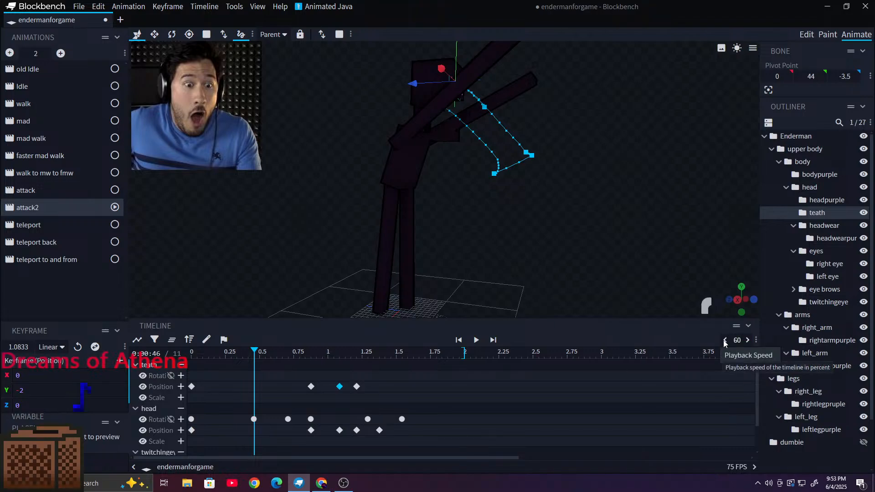
drag(599, 277, 549, 272)
click(483, 341)
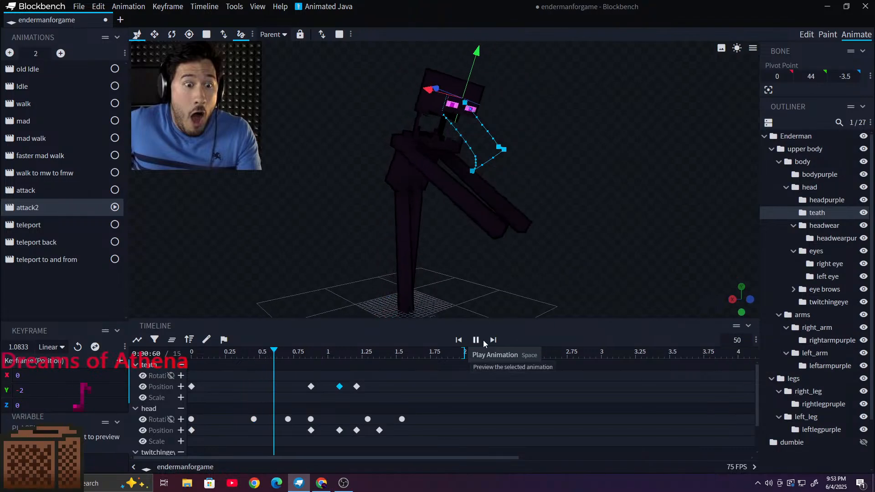
click(483, 340)
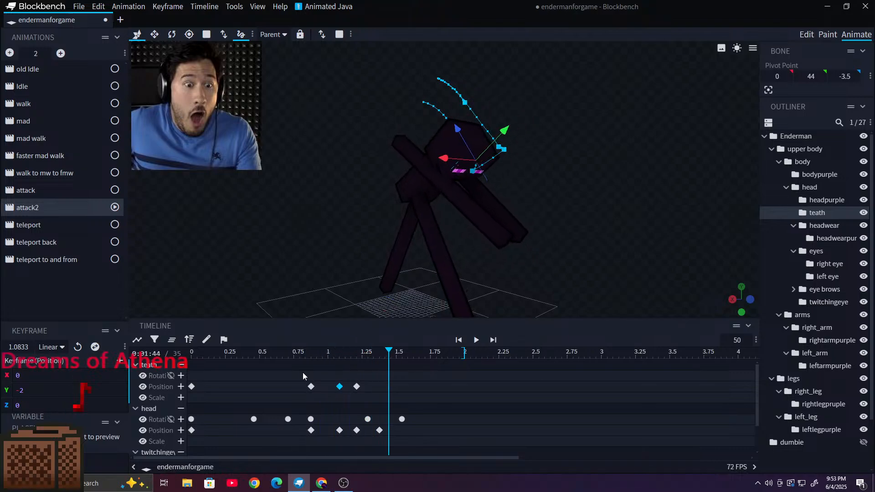
Step: Clear the bone selection and replay the middle of attack2 several times to examine the head and jaw during the bite
drag(384, 352, 265, 360)
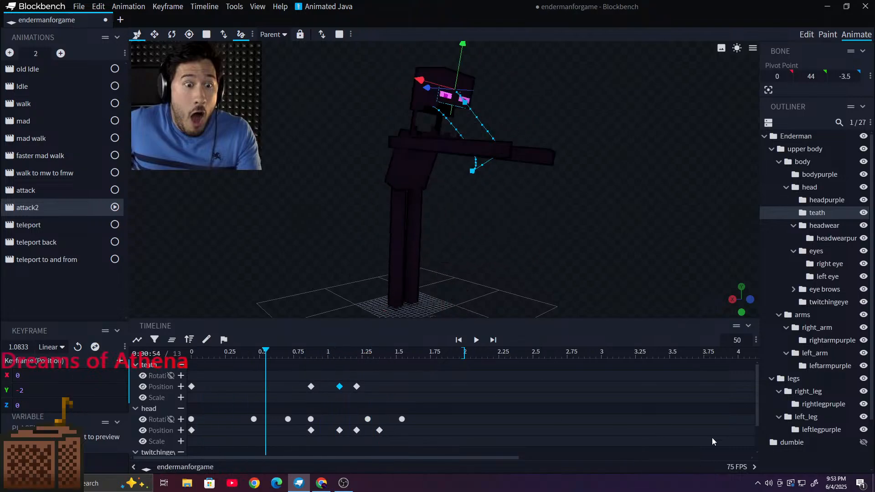
click(790, 453)
drag(563, 160, 504, 328)
click(475, 341)
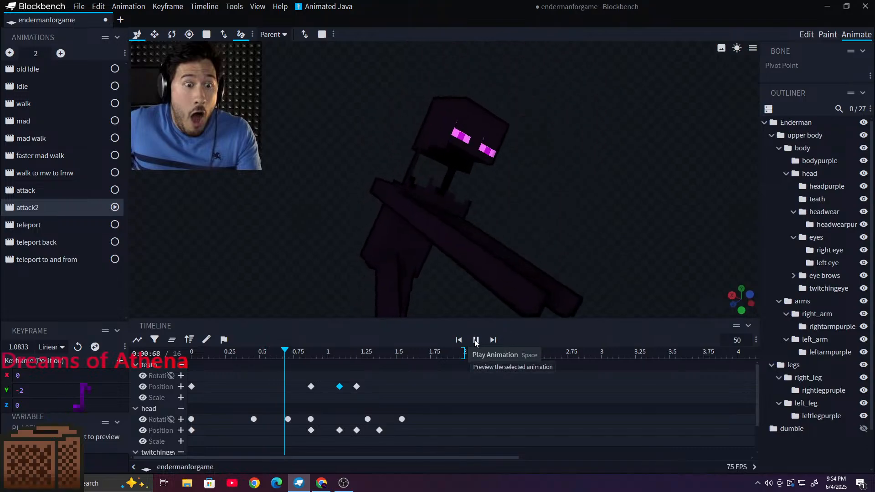
click(475, 341)
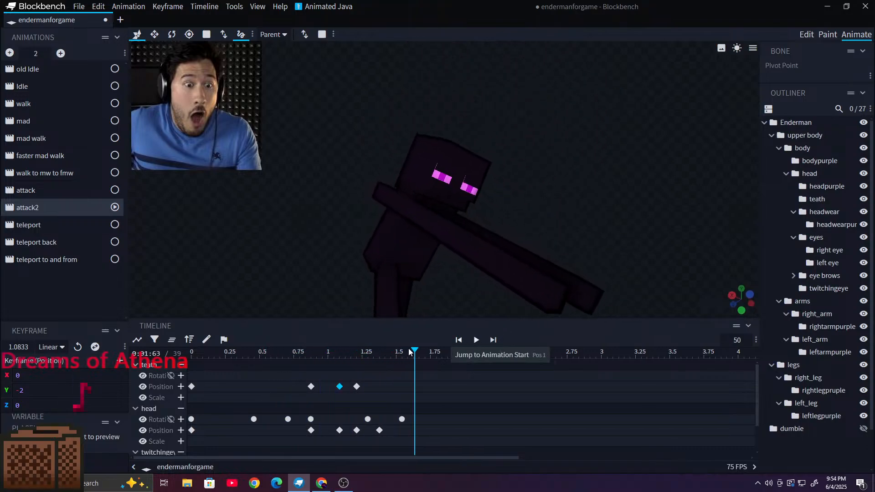
drag(404, 355, 257, 383)
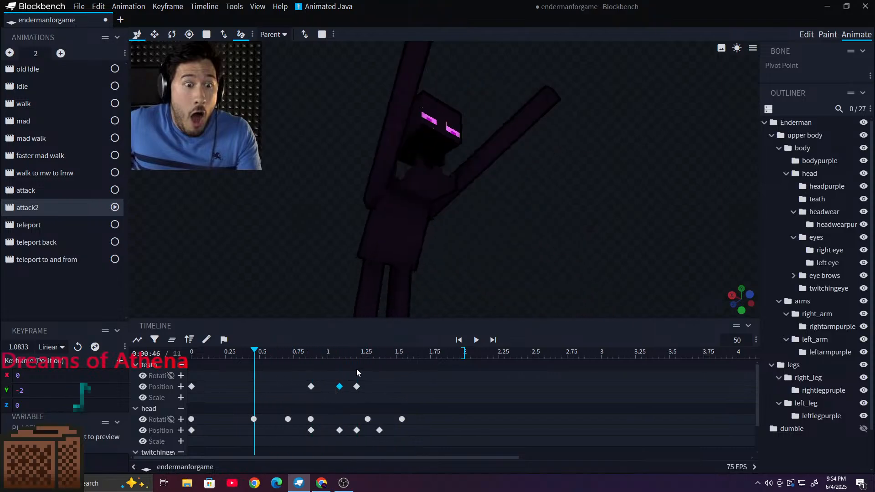
click(475, 340)
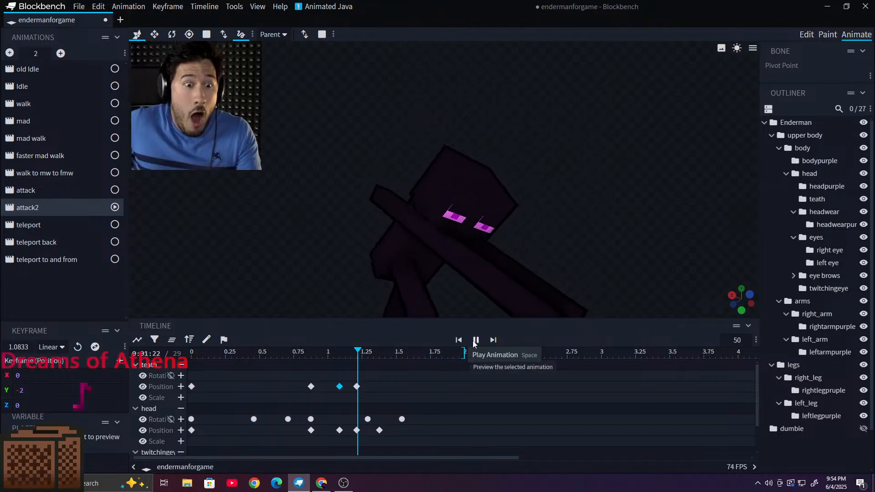
click(475, 341)
drag(393, 363, 277, 365)
Step: Play attack2, pause it at 1.10 seconds and make the dumble group visible in the bite pose
click(476, 340)
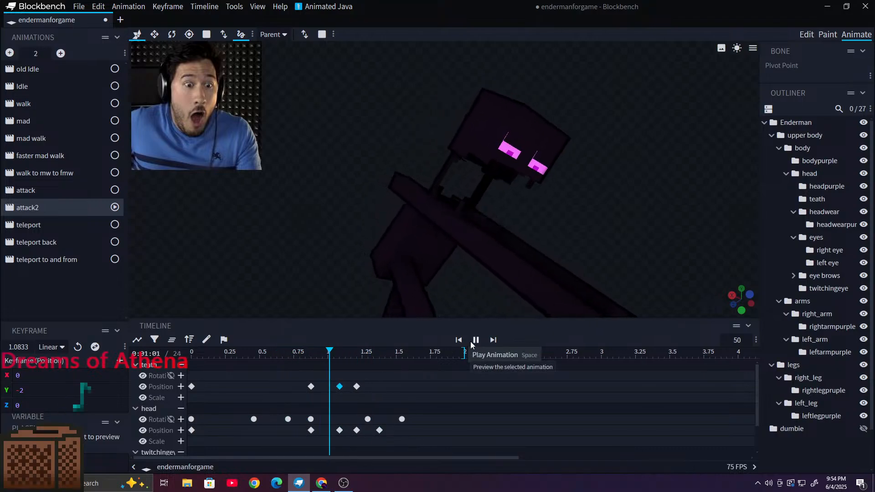
click(476, 340)
click(864, 429)
drag(609, 265, 620, 211)
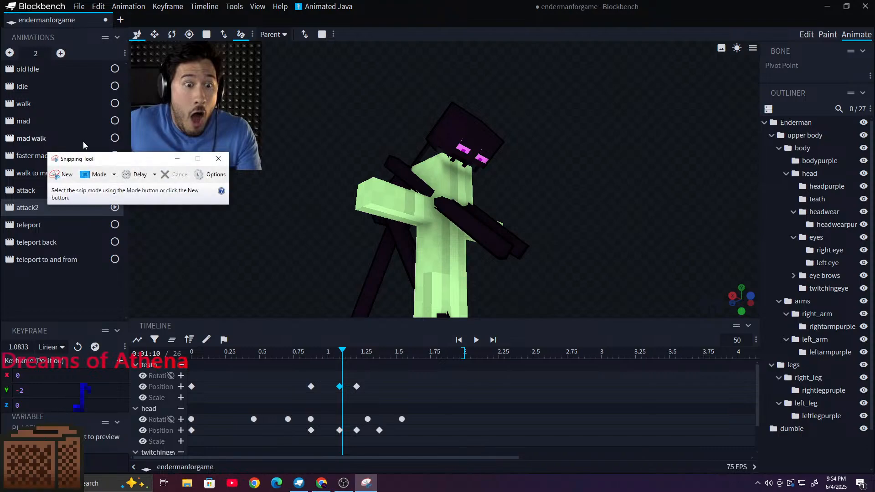
Step: Switch to Snipping Tool, capture the model viewport and save the capture to the Desktop as streamthumbnail in PNG format
click(68, 174)
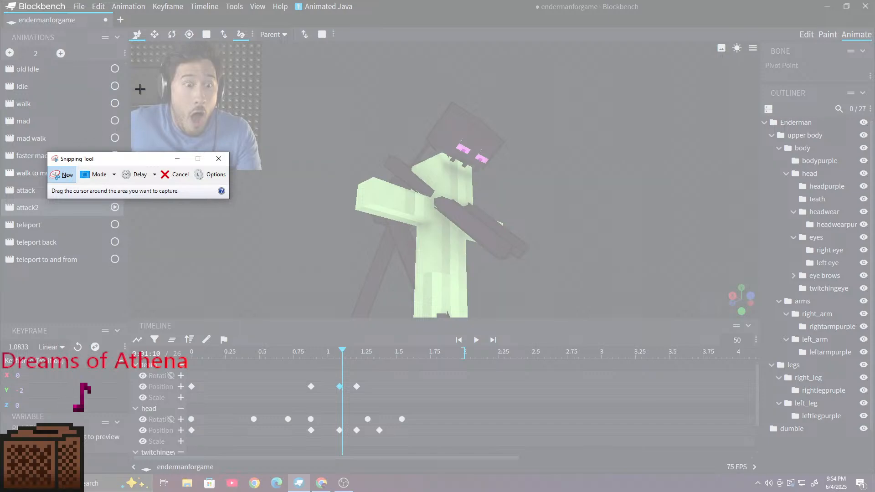
drag(129, 40, 649, 316)
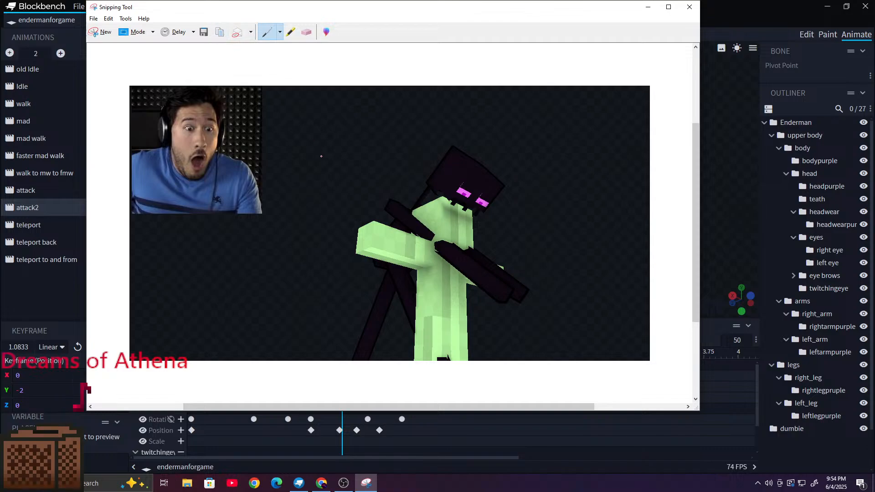
right_click(322, 157)
click(347, 182)
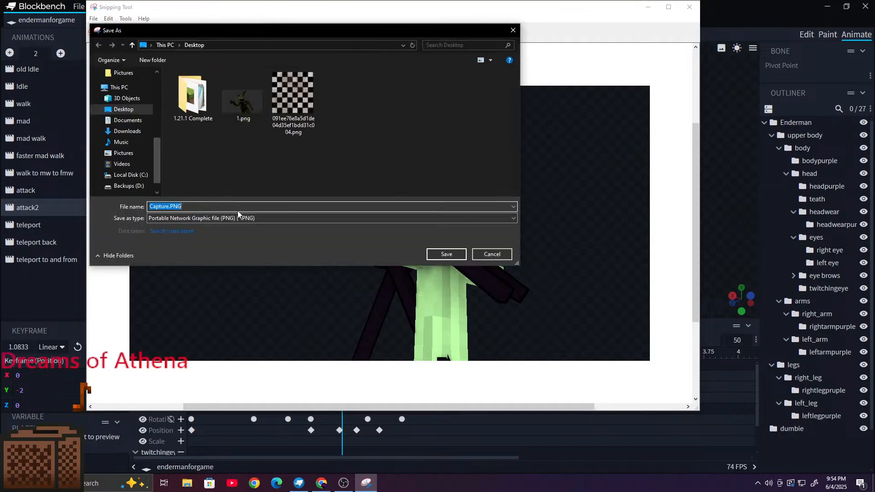
text(str)
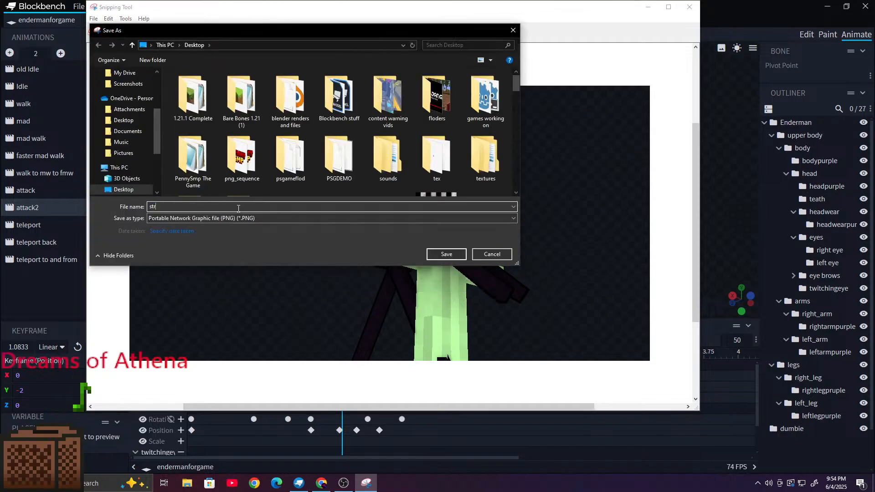
text(eamthumbnail)
key(Return)
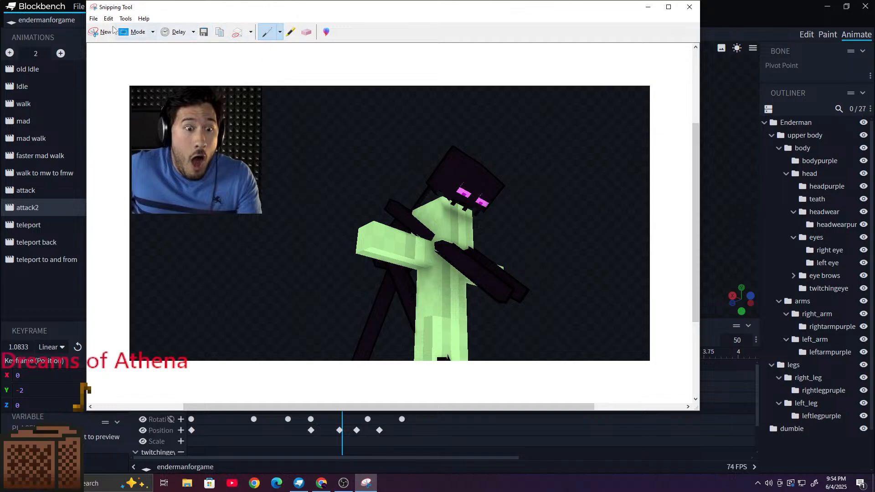
Step: Handwrite "was that the Bite of 87?" with the red pen in the empty area beside the model on the capture
click(279, 32)
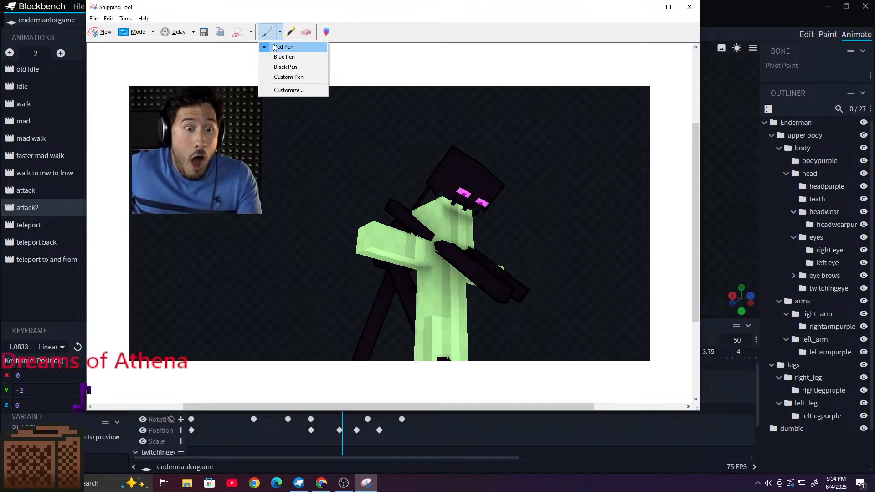
click(283, 47)
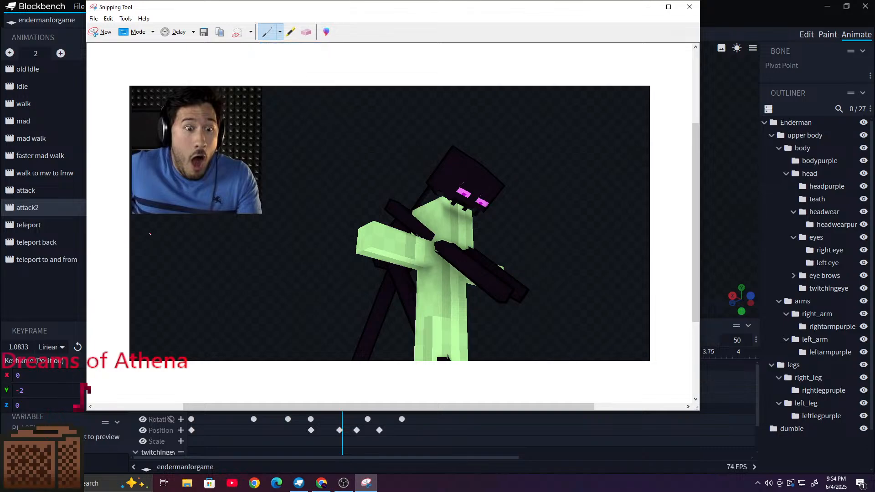
mouse_move(141, 228)
mouse_down()
mouse_move(204, 250)
mouse_move(246, 255)
mouse_move(259, 245)
mouse_move(279, 265)
mouse_move(288, 252)
mouse_move(305, 273)
mouse_move(311, 252)
mouse_up()
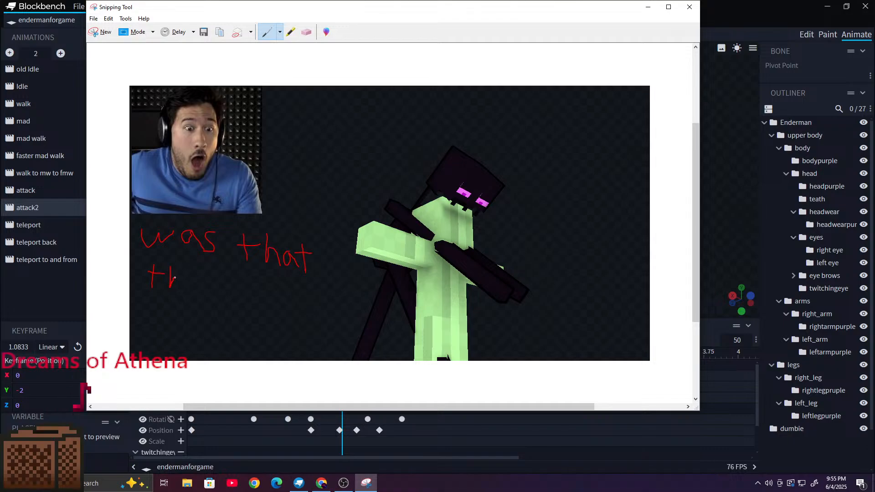
mouse_move(190, 281)
mouse_down()
mouse_move(206, 275)
mouse_move(224, 293)
mouse_move(223, 270)
mouse_move(241, 268)
mouse_up()
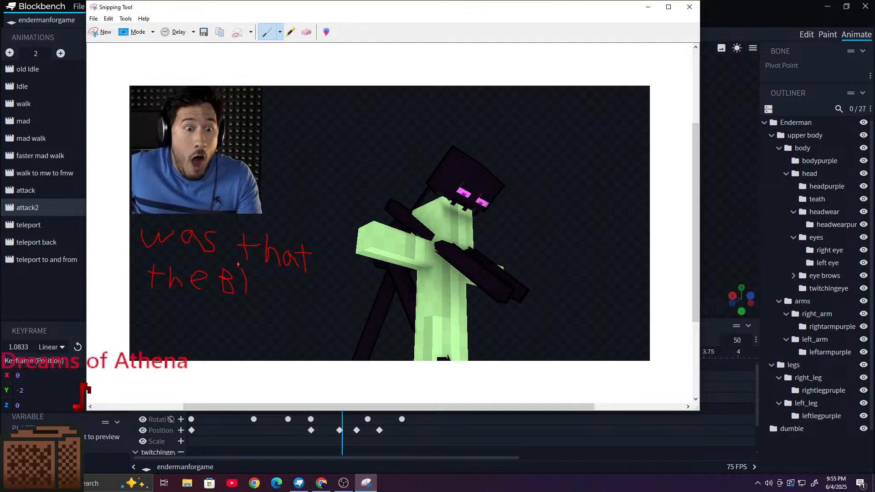
drag(258, 268, 257, 285)
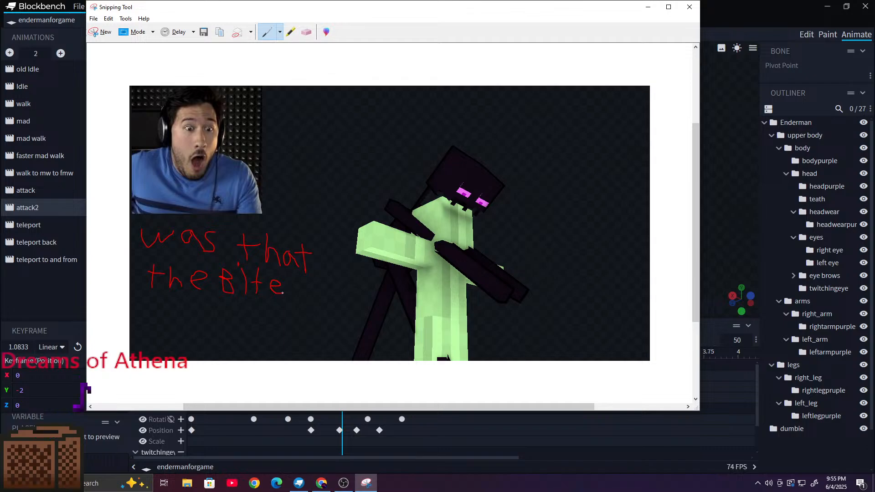
mouse_move(146, 299)
mouse_down()
mouse_move(152, 311)
mouse_move(150, 299)
mouse_move(168, 295)
mouse_up()
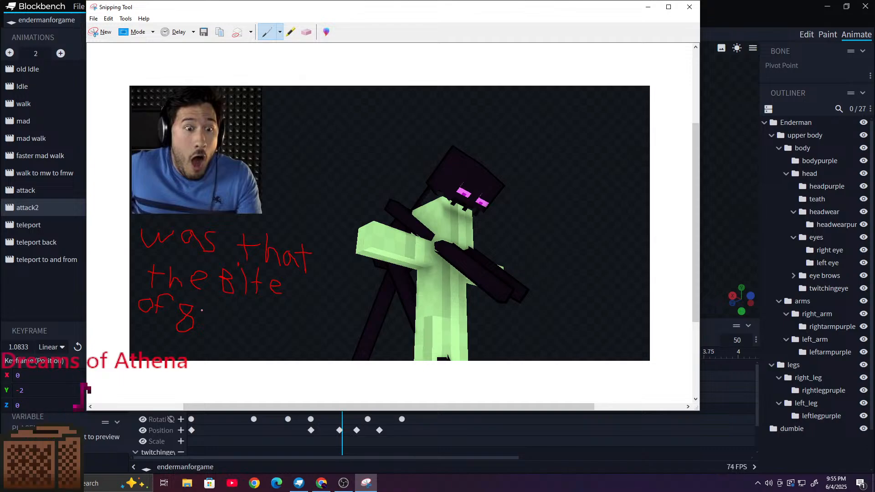
drag(220, 309, 199, 334)
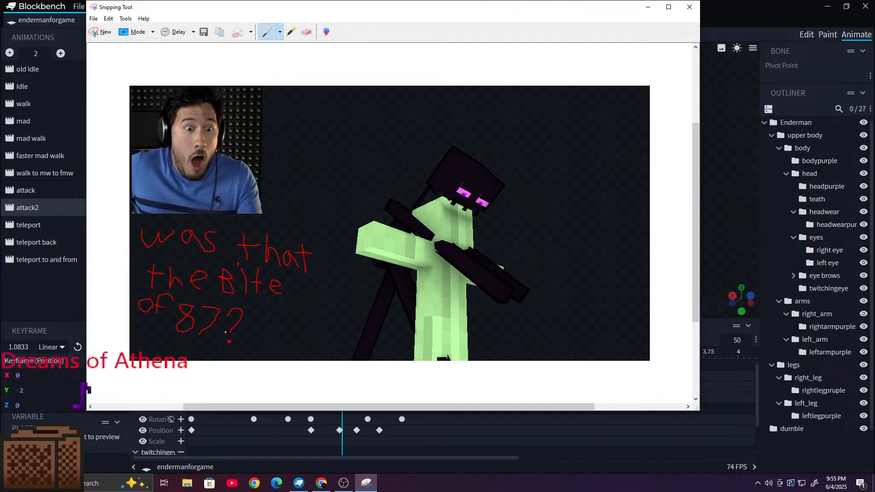
Step: Save the annotated capture to the Desktop with 87 added to the streamthumbnail file name, and close Snipping Tool
right_click(343, 241)
click(364, 268)
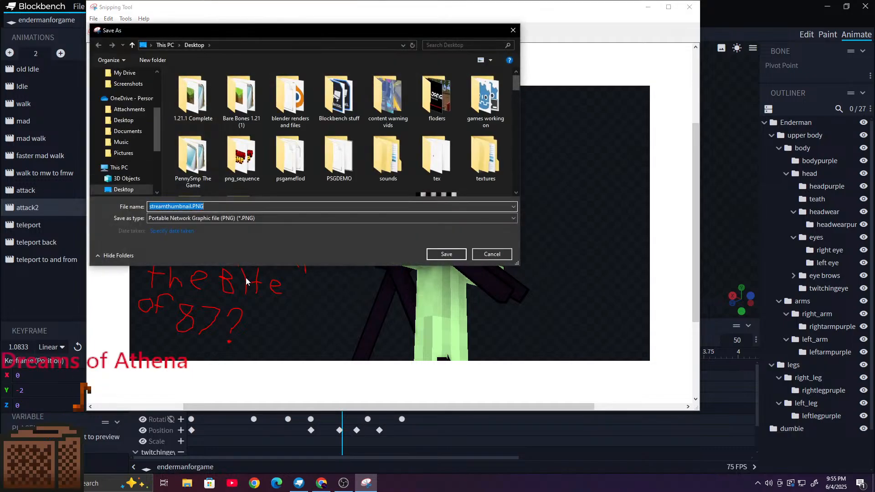
key(Home)
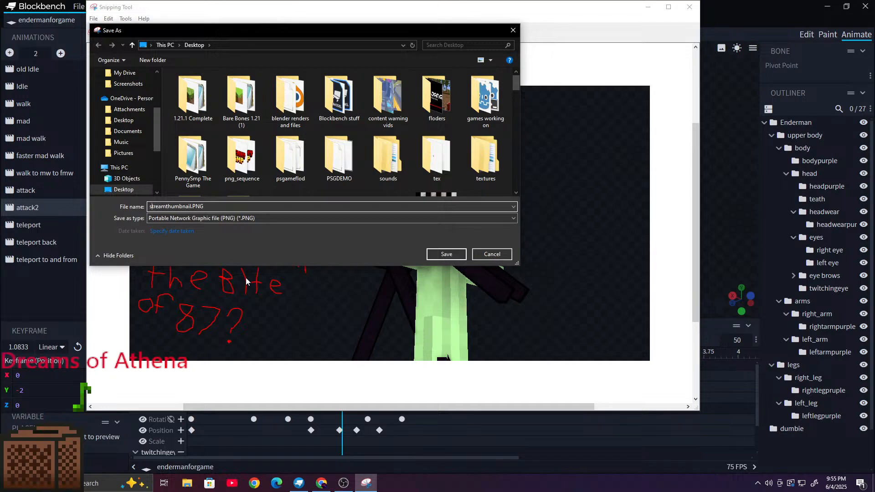
key(Left)
key(Left)
text(87)
key(Return)
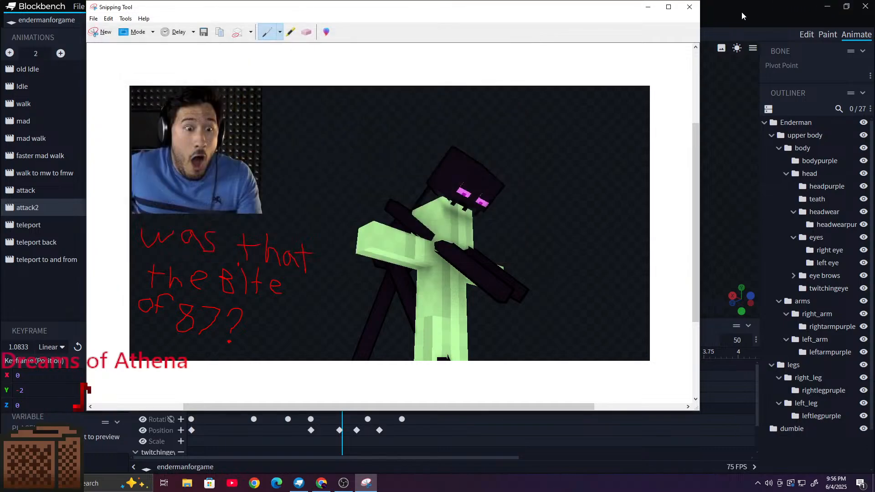
click(689, 7)
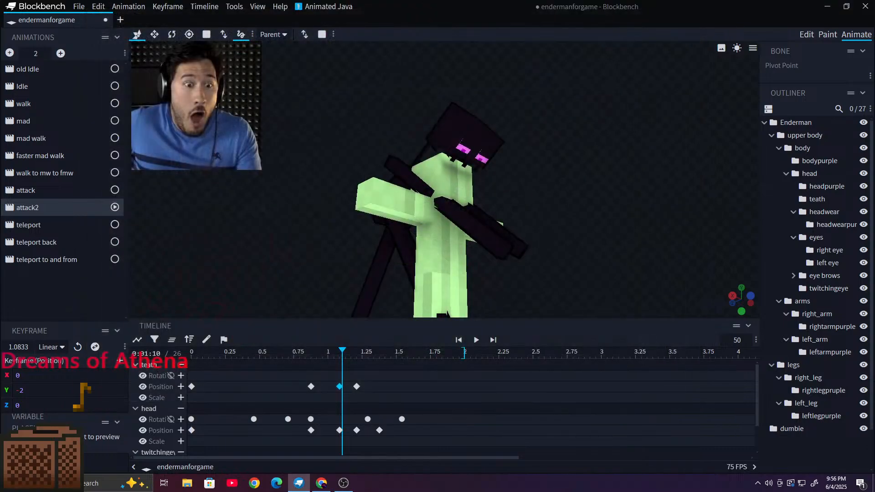
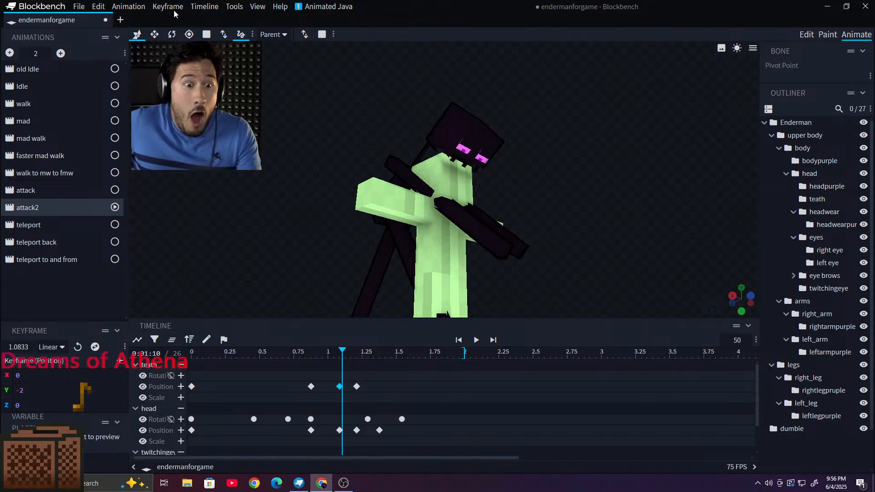
Step: Play attack2 with the dumble visible, restore the playback speed to 100 percent and pause at 1.05 seconds
drag(372, 62, 419, 148)
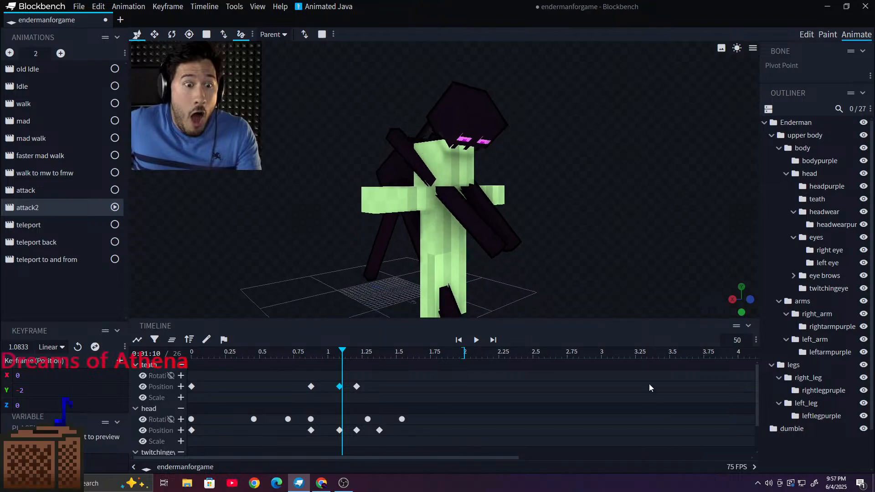
click(476, 340)
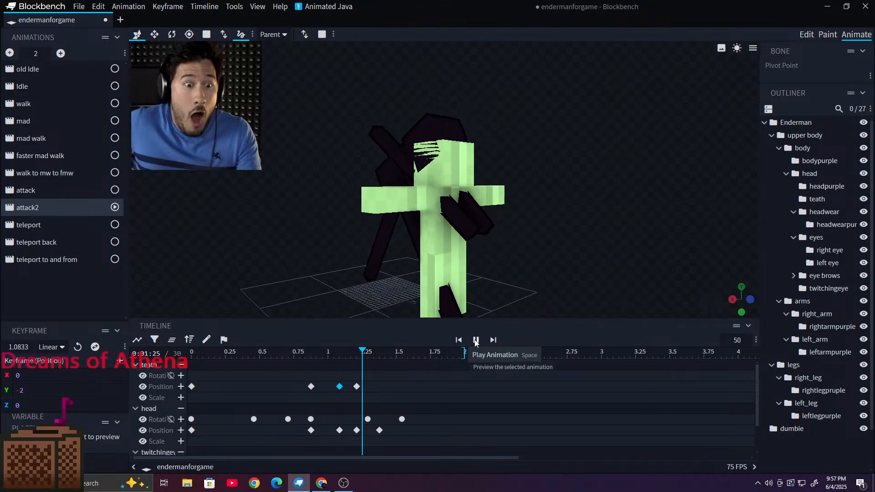
click(748, 339)
click(749, 340)
click(749, 340)
click(749, 340)
click(748, 340)
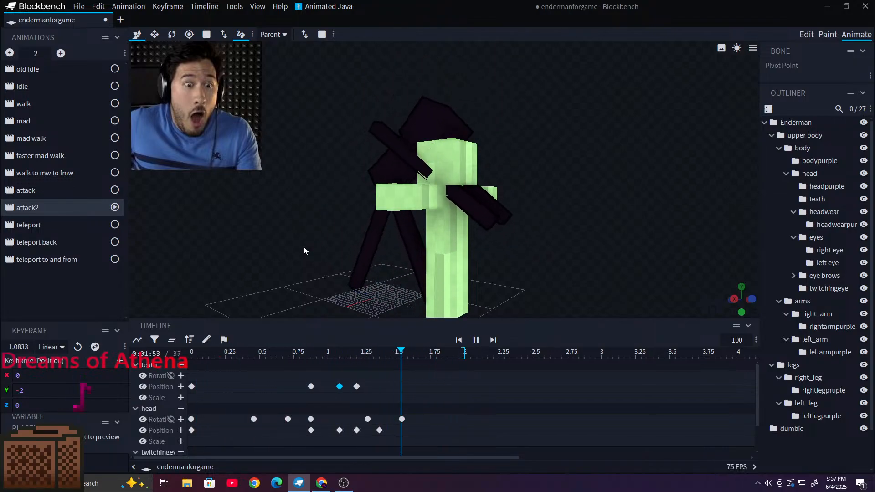
drag(305, 245, 318, 259)
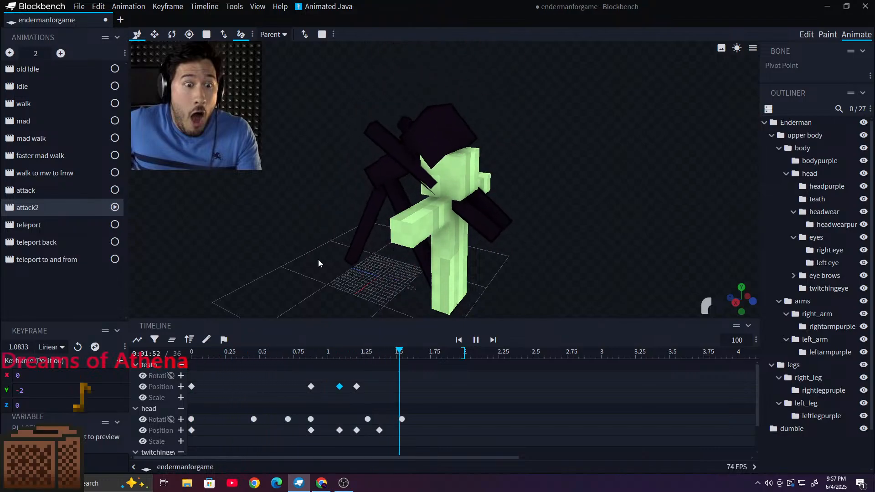
click(476, 340)
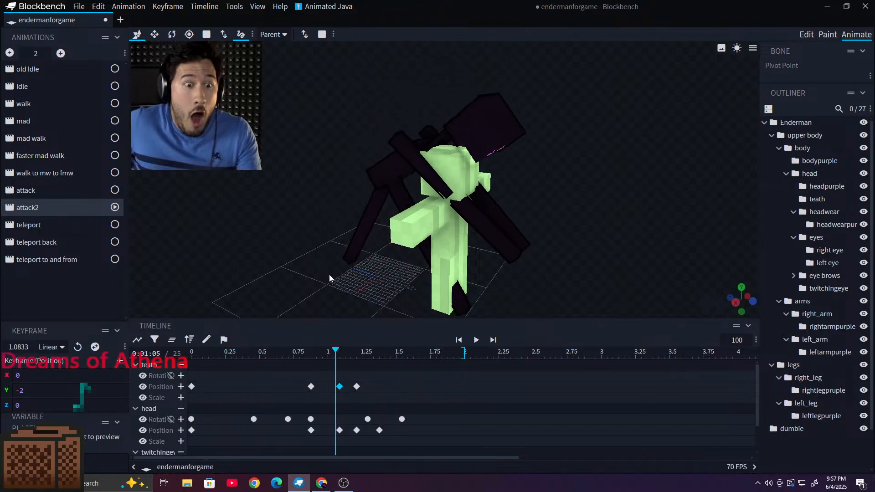
Step: Try to move the arms to Z -10 in attack2's position keyframe at 0.875 seconds, and undo the move
drag(329, 274, 349, 277)
drag(338, 353, 312, 360)
drag(286, 256, 707, 305)
drag(851, 258, 852, 254)
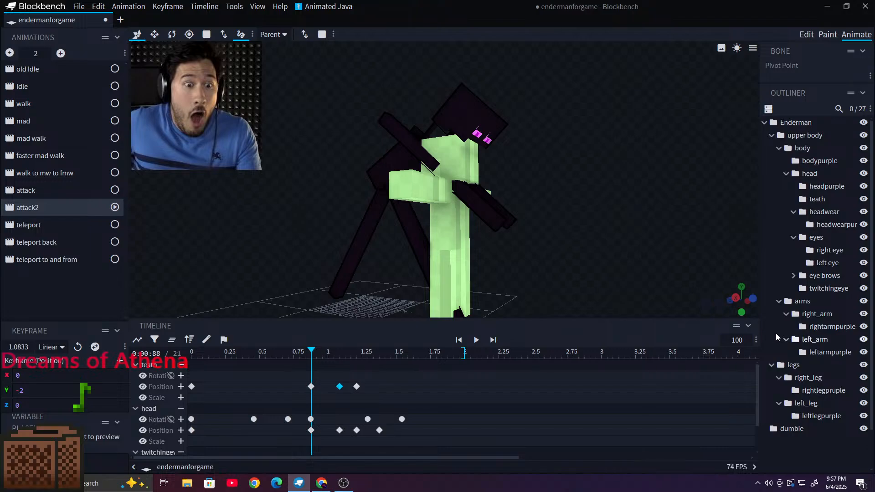
click(797, 305)
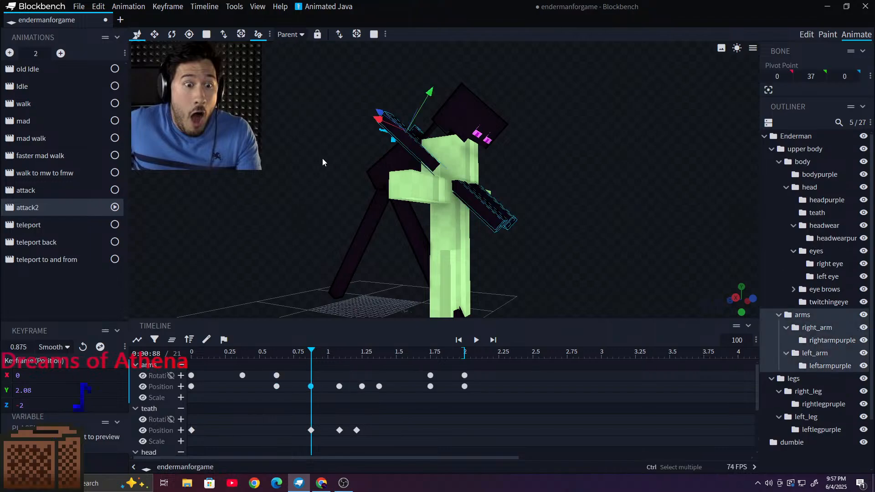
drag(322, 158, 765, 424)
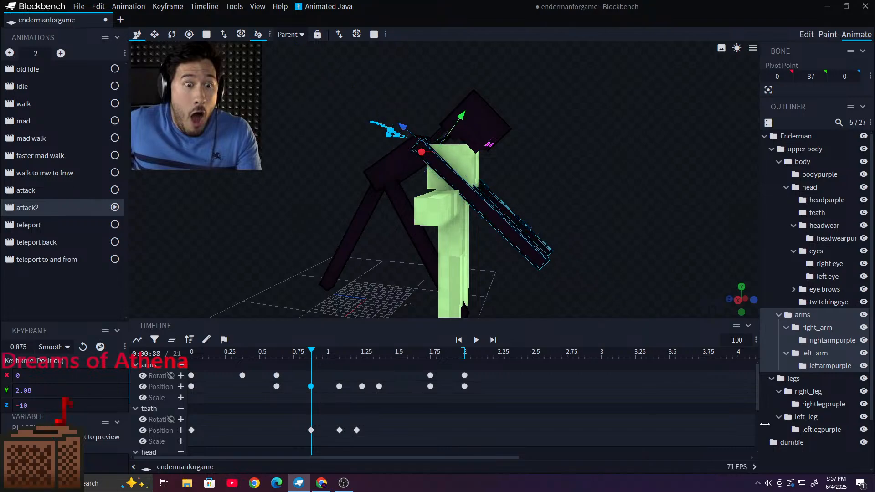
click(797, 461)
drag(649, 297, 513, 345)
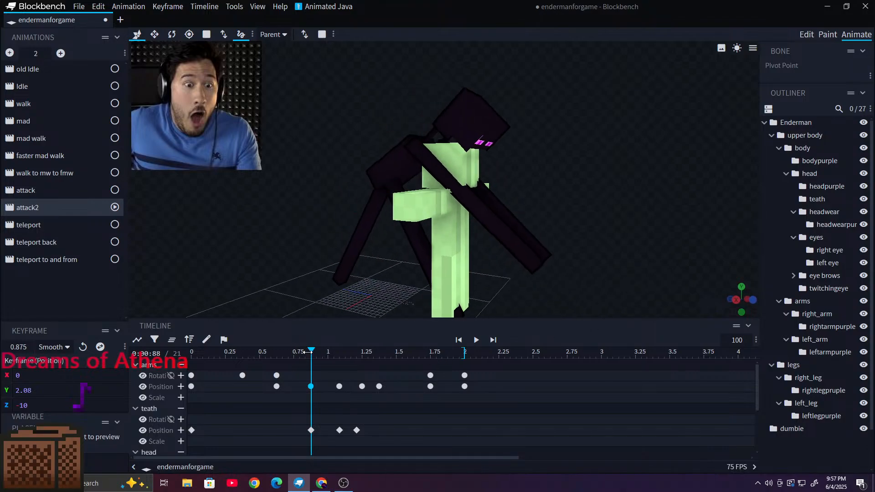
drag(309, 351, 310, 380)
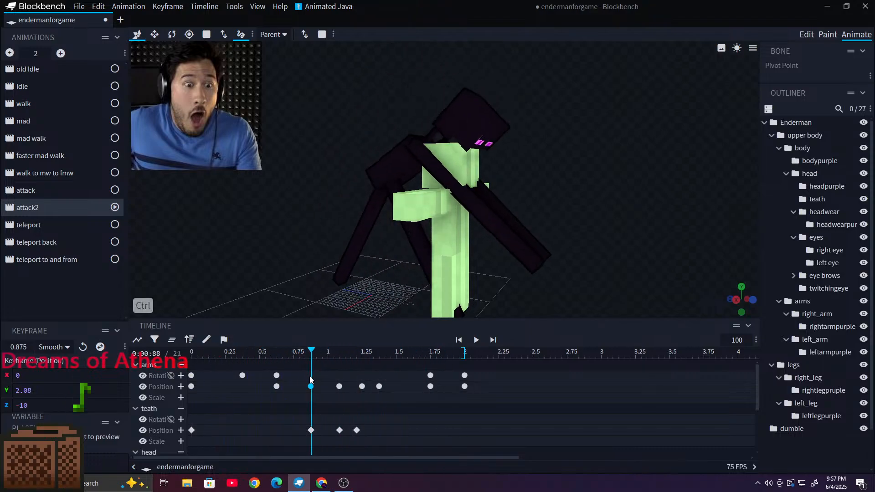
key(ctrl+z)
Step: Hide the dumble and play the teleport animation from its start
click(55, 221)
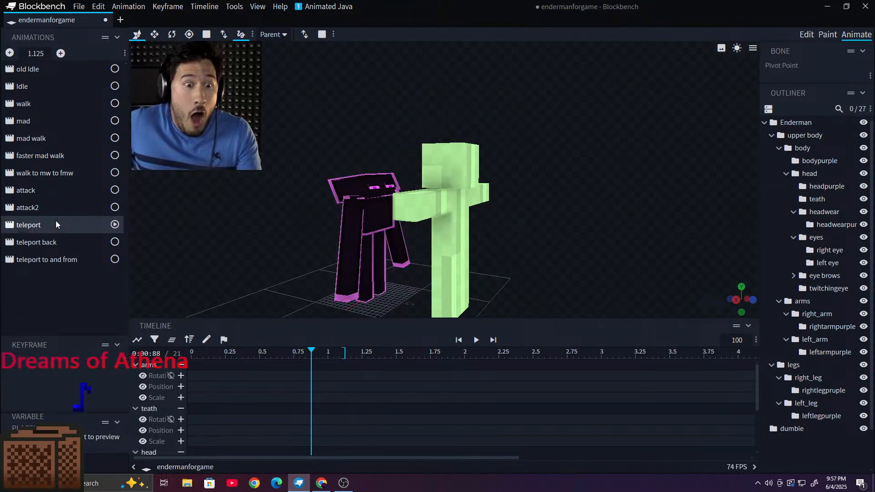
drag(316, 351, 159, 344)
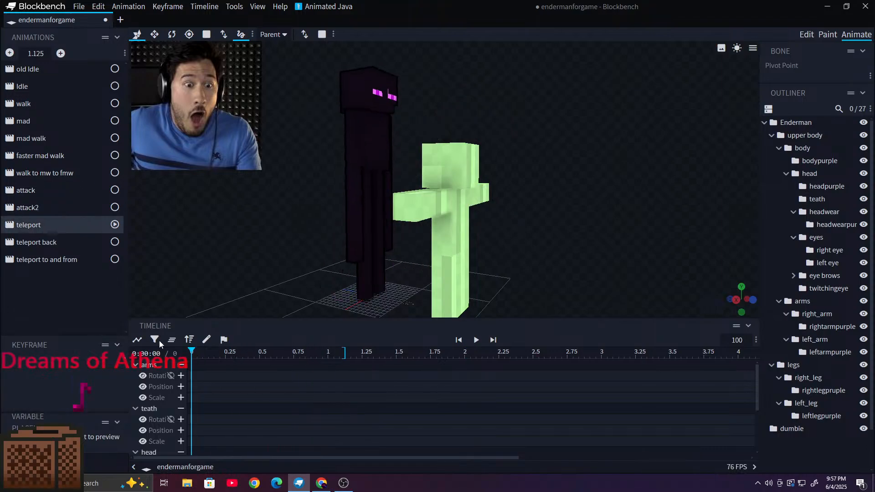
click(863, 429)
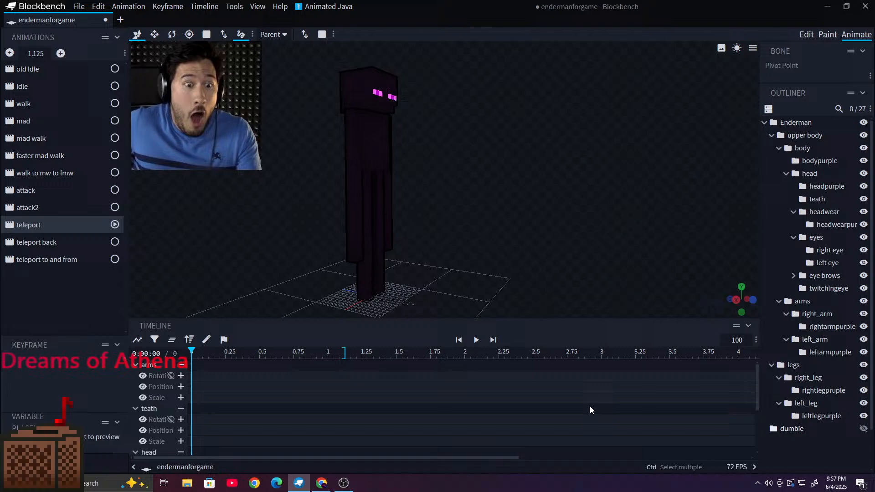
click(477, 340)
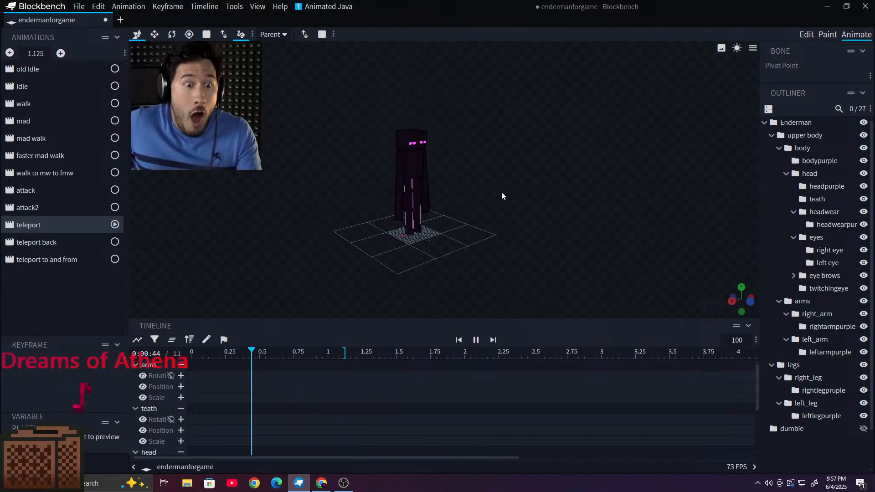
right_drag(502, 204, 536, 260)
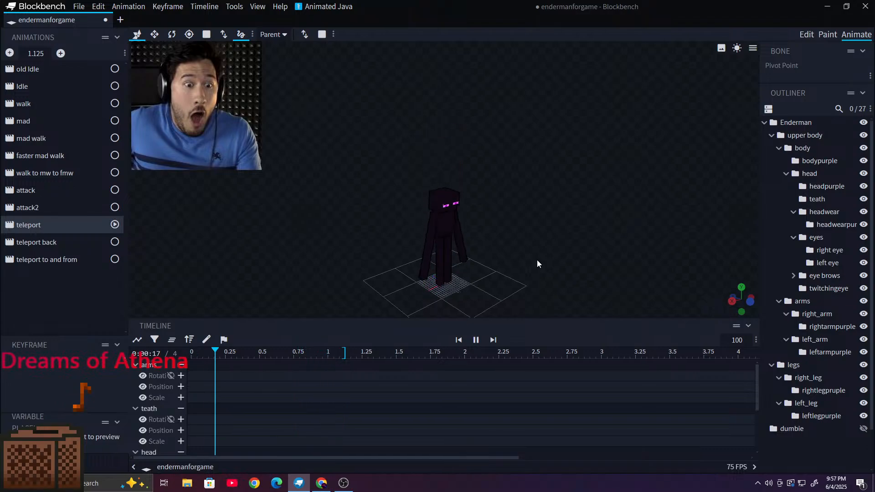
Step: Delete the reference image from the viewport, confirming its removal
click(174, 130)
right_click(174, 130)
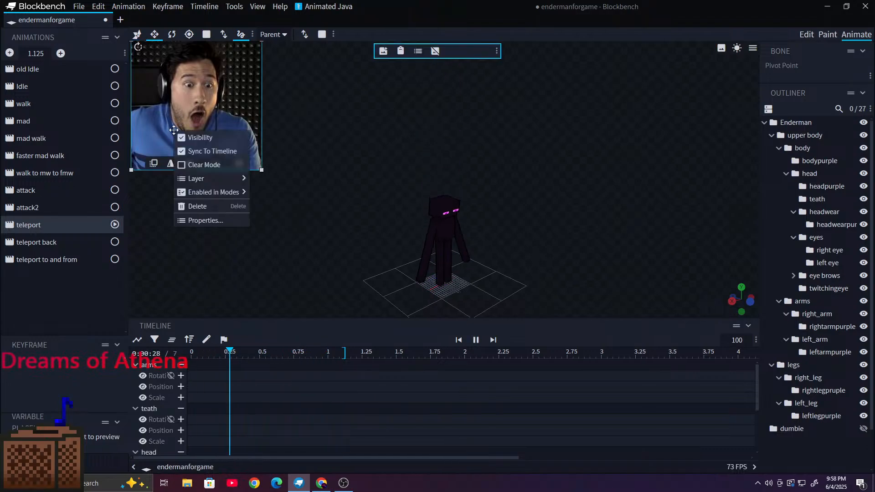
click(214, 209)
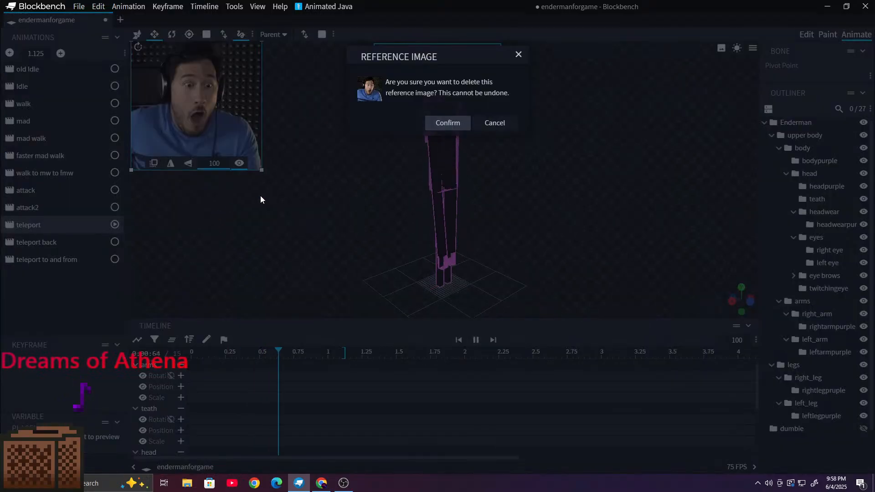
click(445, 124)
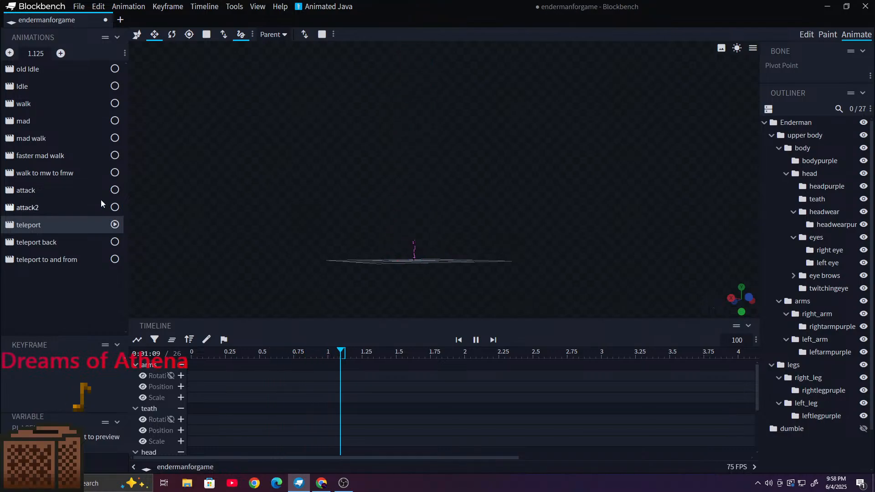
Step: Play the teleport back, teleport to and from, and Idle animations in turn to review the enderman's motion
click(55, 242)
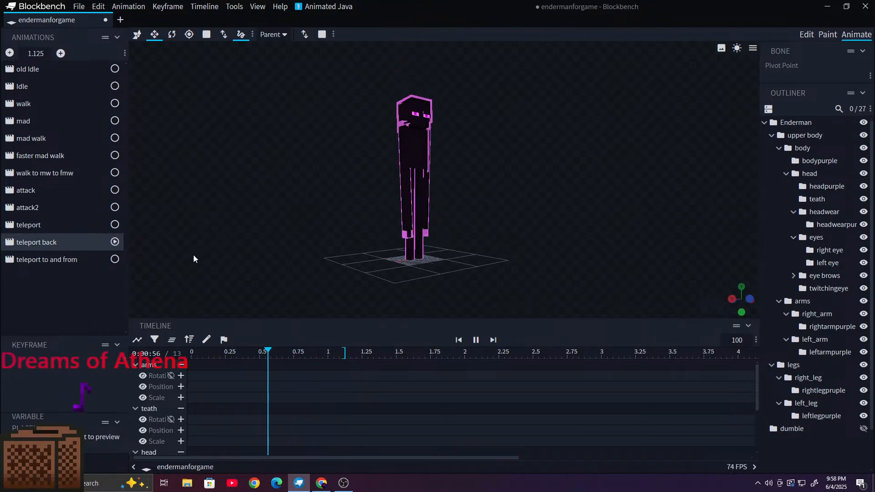
click(59, 259)
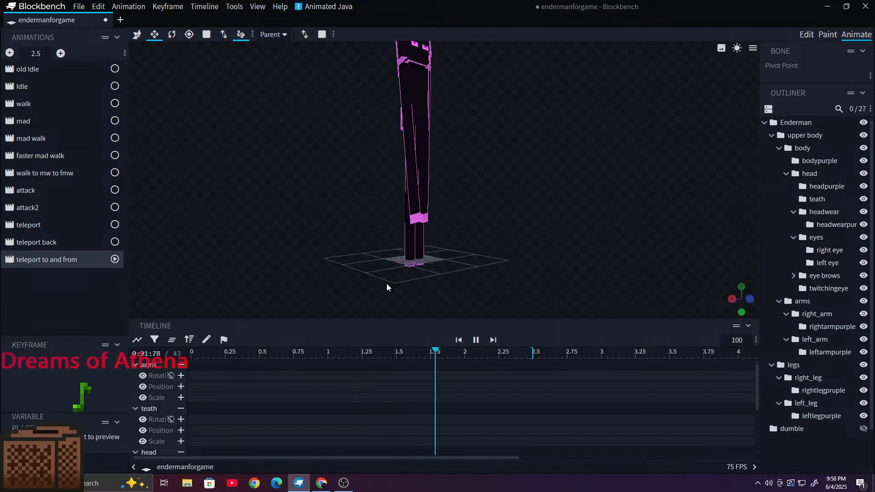
click(54, 86)
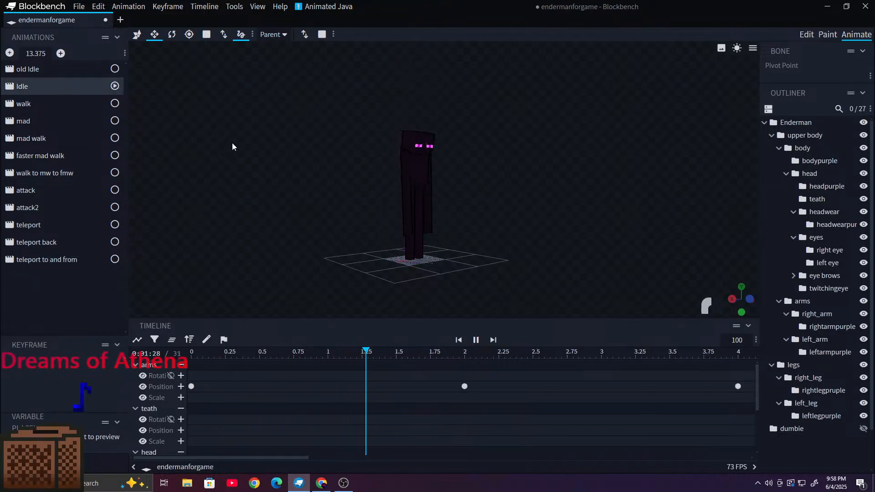
mouse_move(197, 146)
mouse_down()
mouse_move(195, 170)
mouse_move(201, 152)
mouse_up()
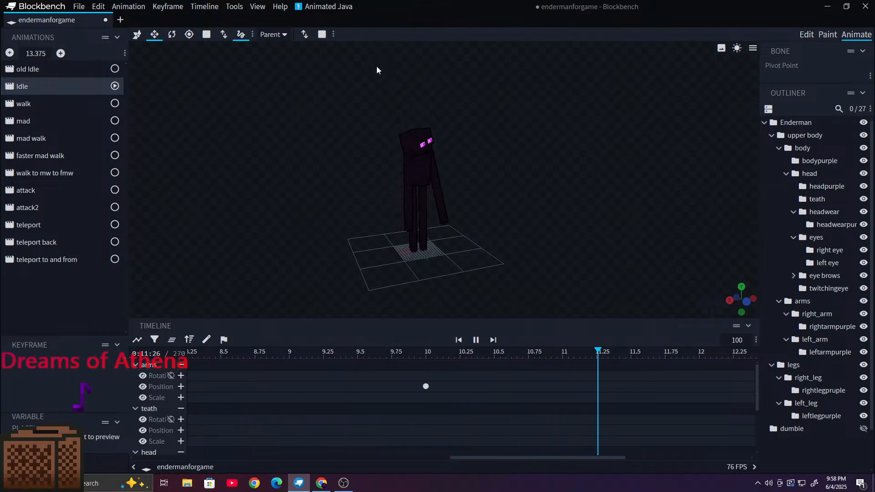
Step: Scrub Idle back to about 11.13 seconds for a close look at the pose, replay it and pause at 6.50 seconds
click(476, 340)
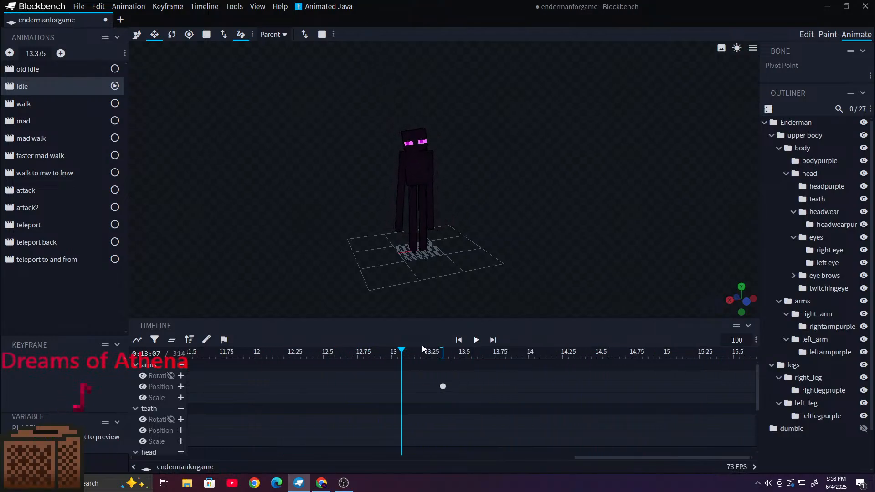
drag(408, 354, 229, 379)
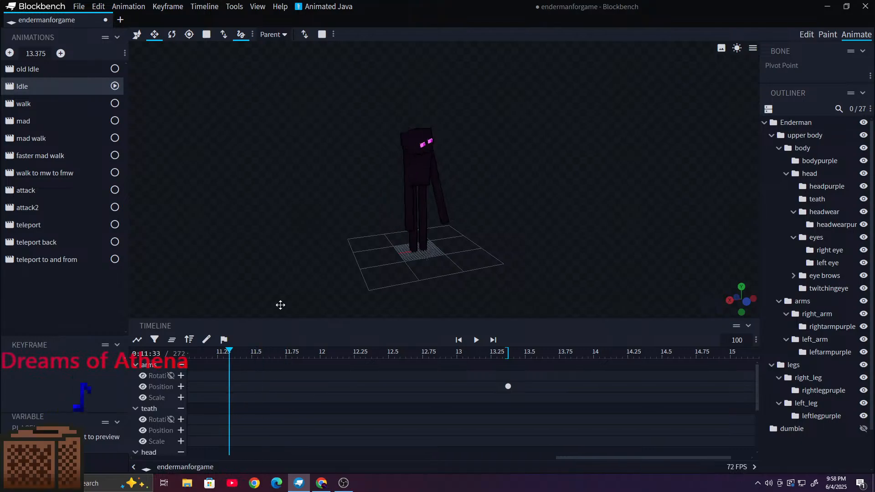
scroll(392, 152, up, 5)
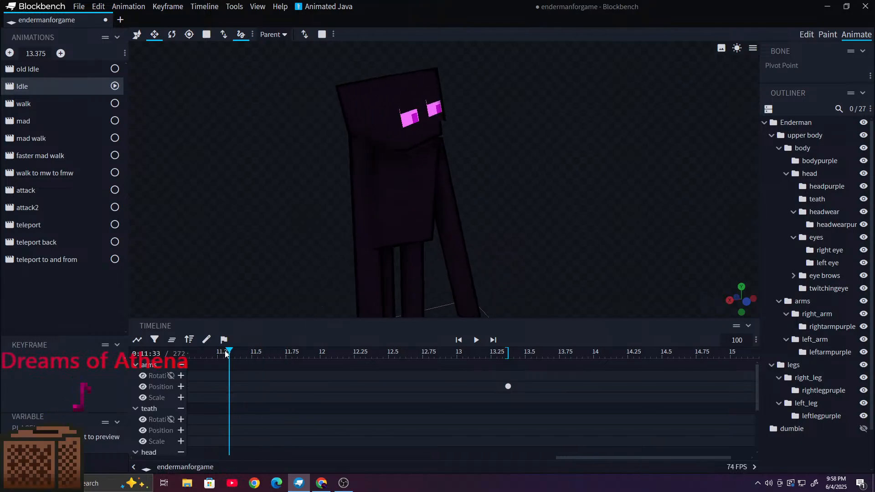
drag(227, 352, 201, 393)
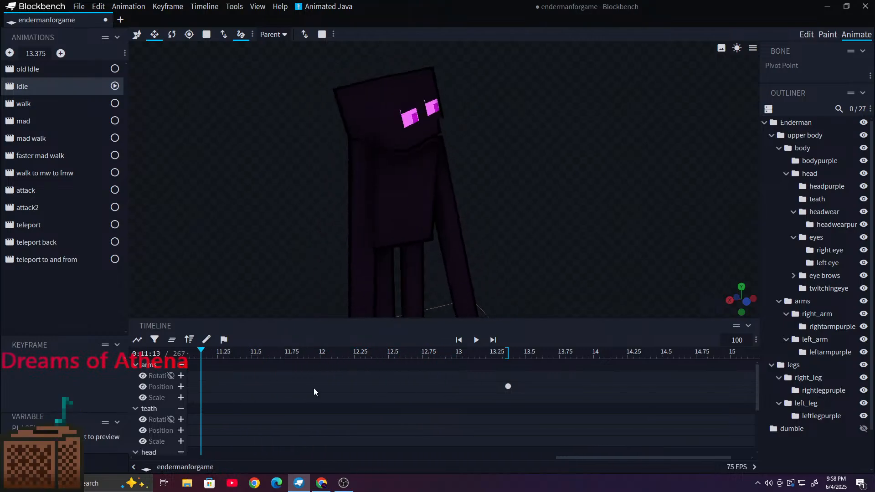
click(478, 340)
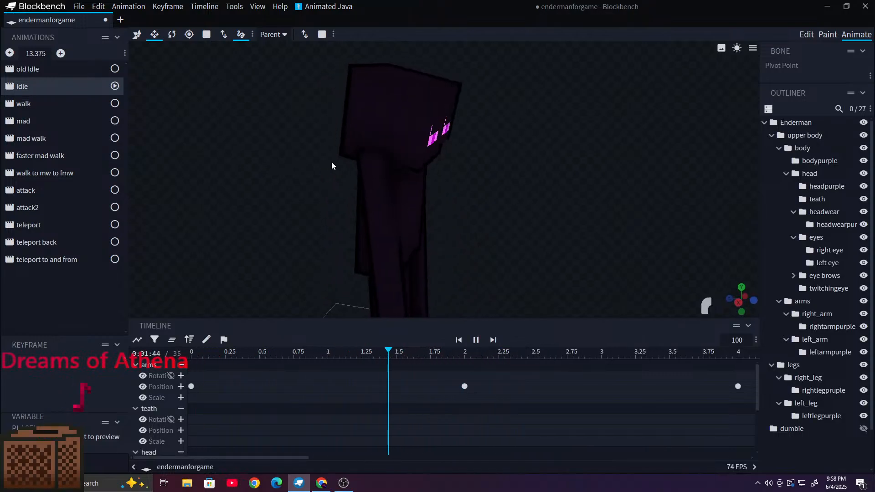
drag(332, 163, 289, 213)
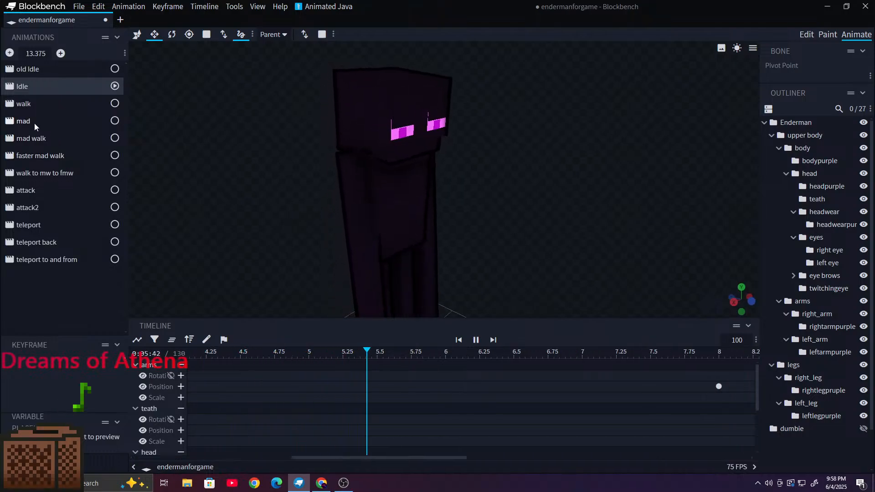
click(476, 340)
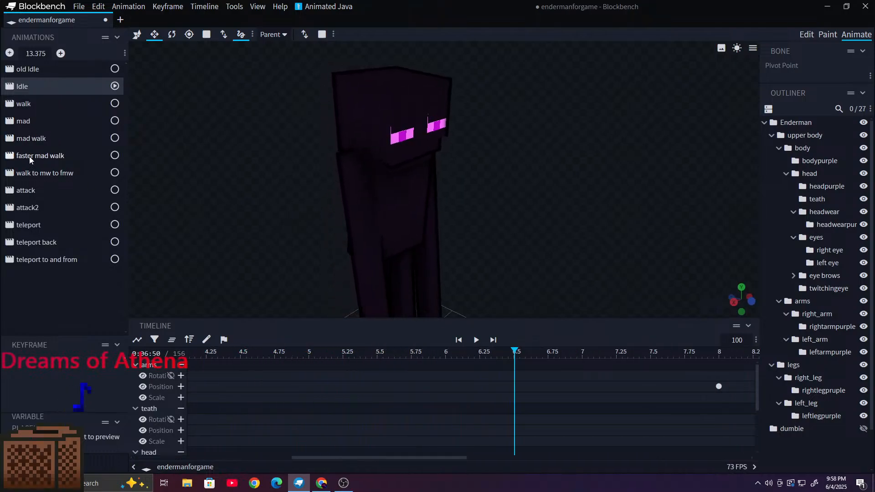
Step: Scrub the mad animation from the start to 1.67 seconds and examine the opened mouth up close
click(35, 130)
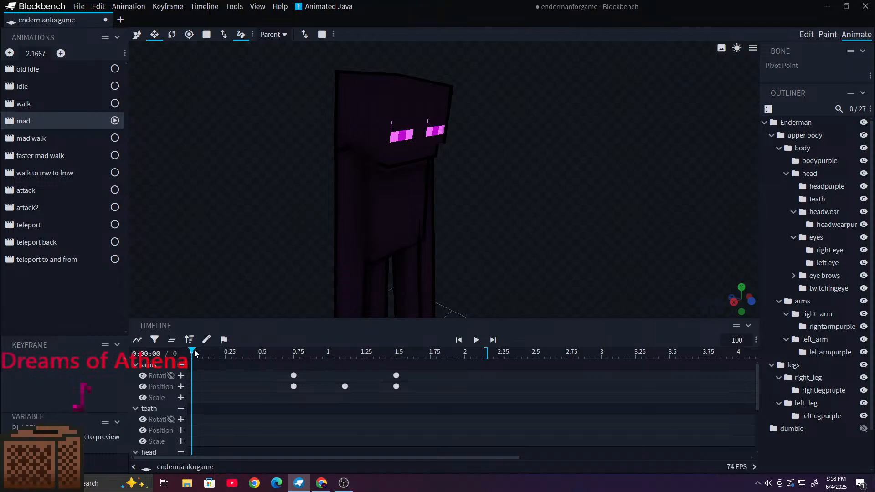
drag(195, 354, 420, 363)
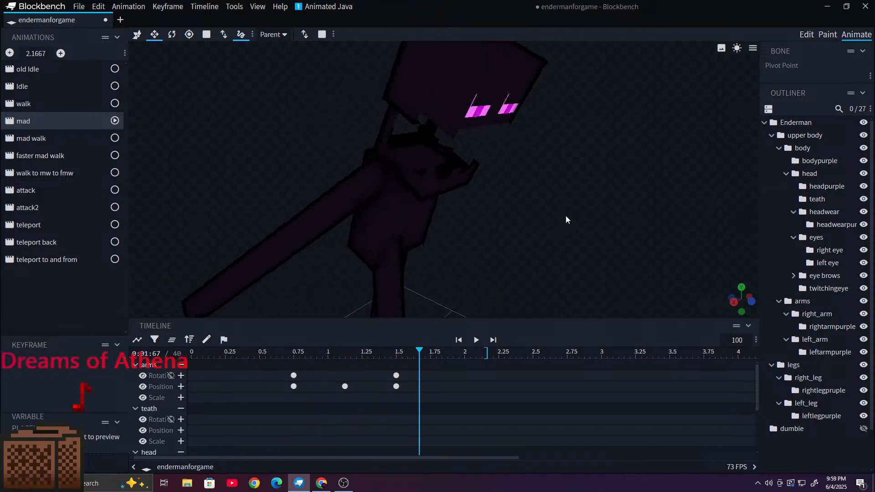
drag(566, 216, 598, 227)
scroll(567, 196, up, 4)
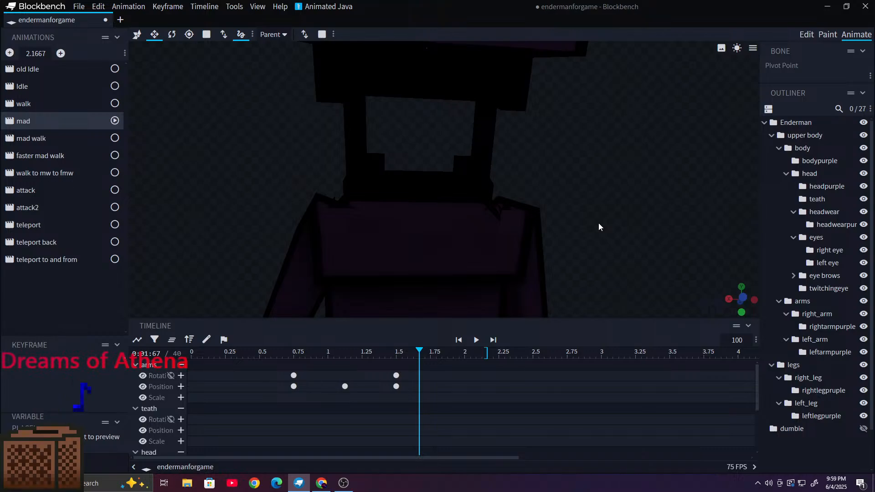
drag(244, 171, 343, 172)
Step: Set teleport to and from to 0.50 seconds with nothing selected and examine the purple outlines around the body
click(50, 259)
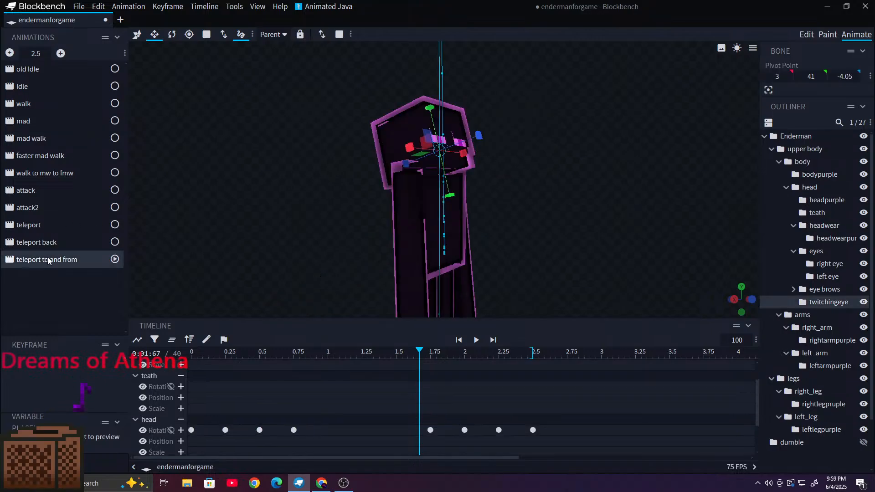
click(806, 455)
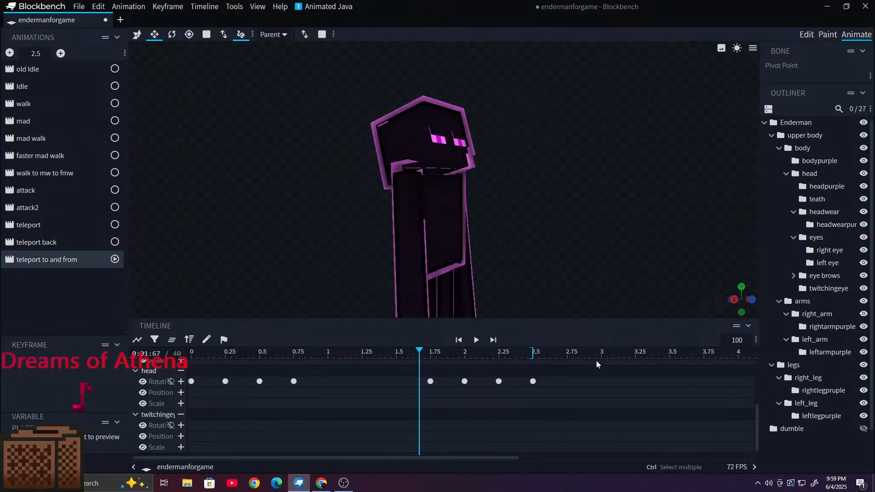
drag(419, 354, 260, 349)
right_drag(316, 245, 321, 152)
drag(321, 152, 262, 163)
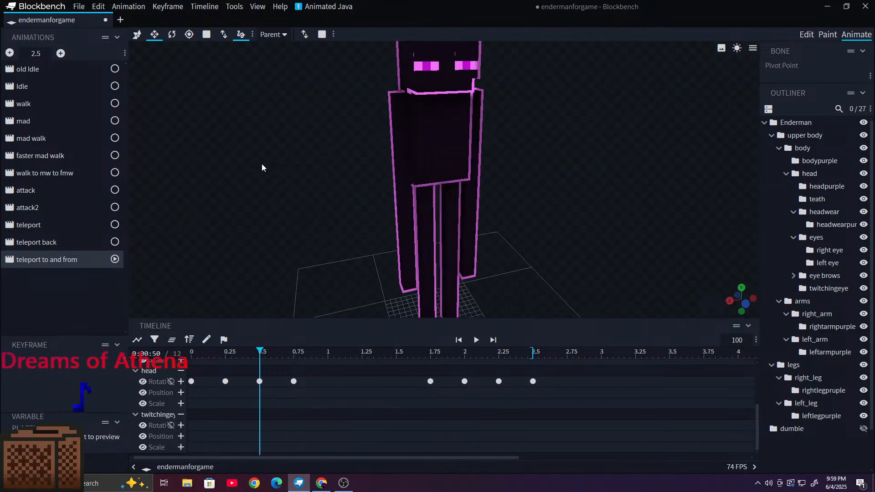
right_drag(261, 163, 261, 233)
drag(261, 232, 346, 181)
scroll(346, 180, up, 5)
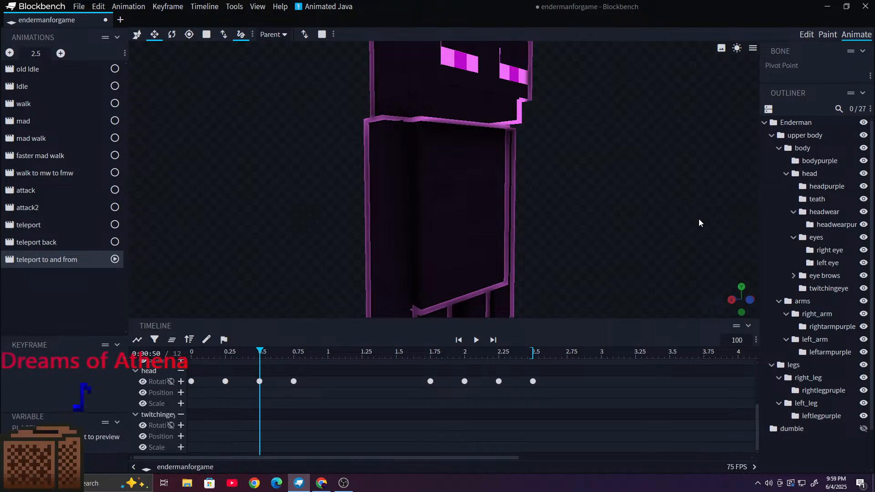
scroll(733, 194, up, 1)
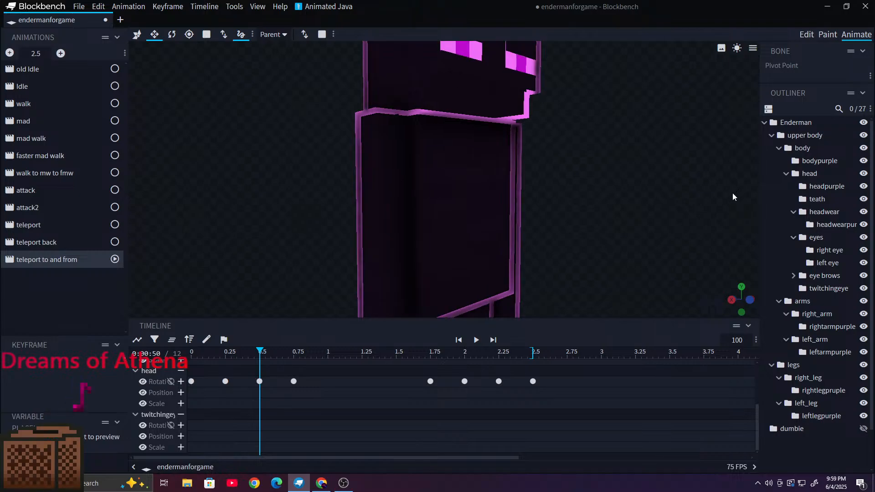
Step: Select the leftarmpurple bone, switch to Edit mode and examine the head's purple outline and the model's textures
click(828, 353)
drag(347, 179, 283, 185)
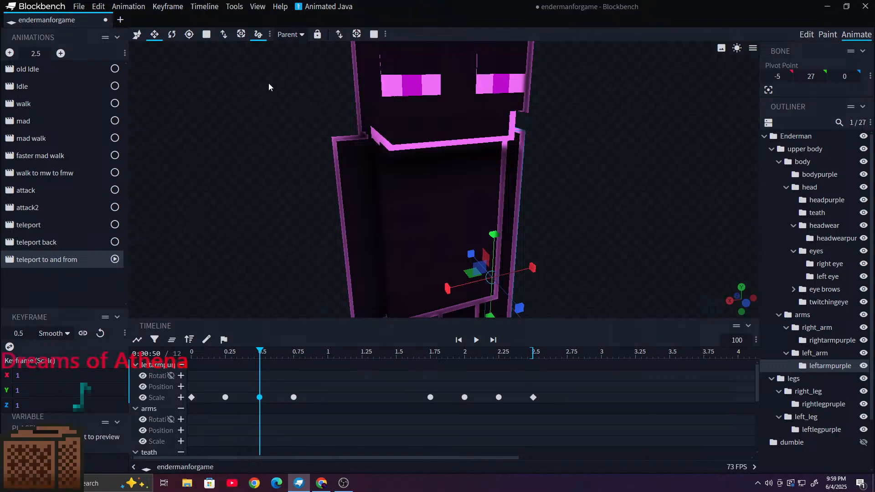
right_drag(269, 83, 286, 251)
click(807, 35)
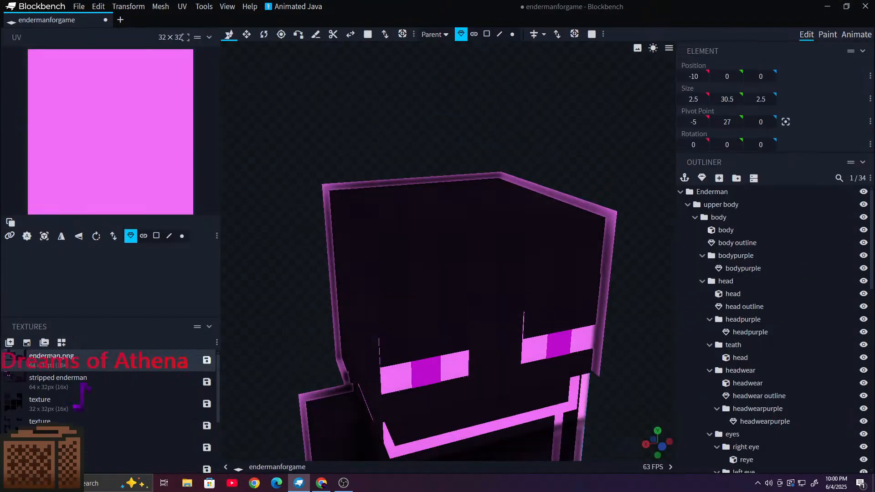
scroll(75, 383, down, 2)
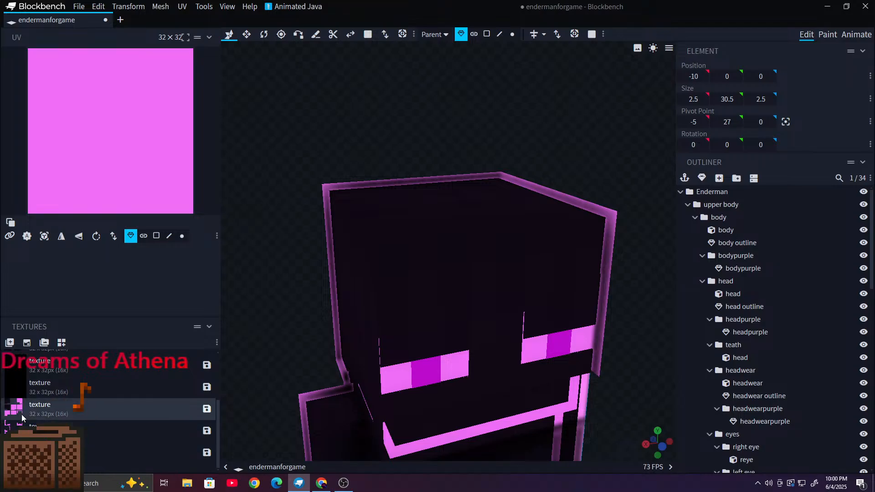
drag(260, 357, 146, 27)
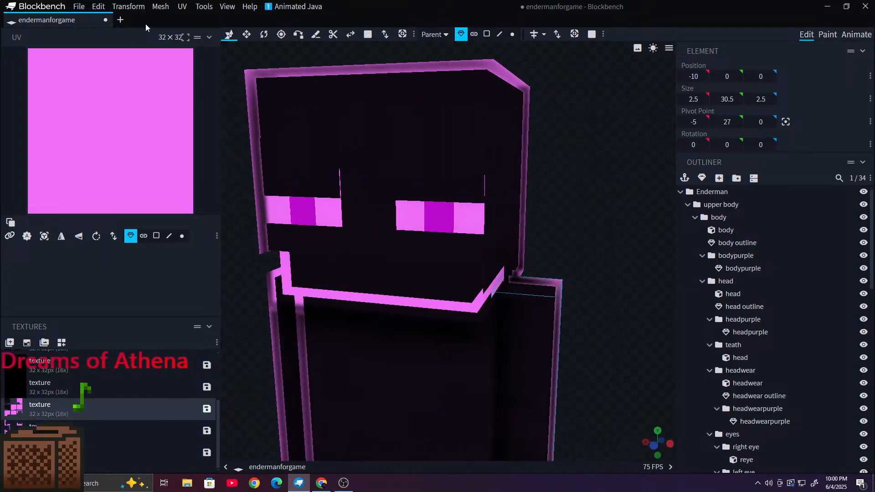
Step: Close endermanforgame, discarding its unsaved changes, and open the recent warden for game model
click(116, 19)
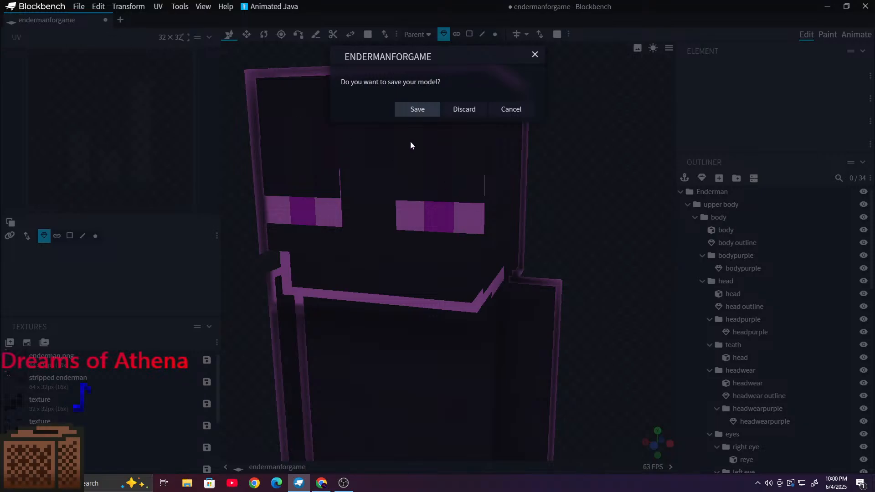
click(450, 112)
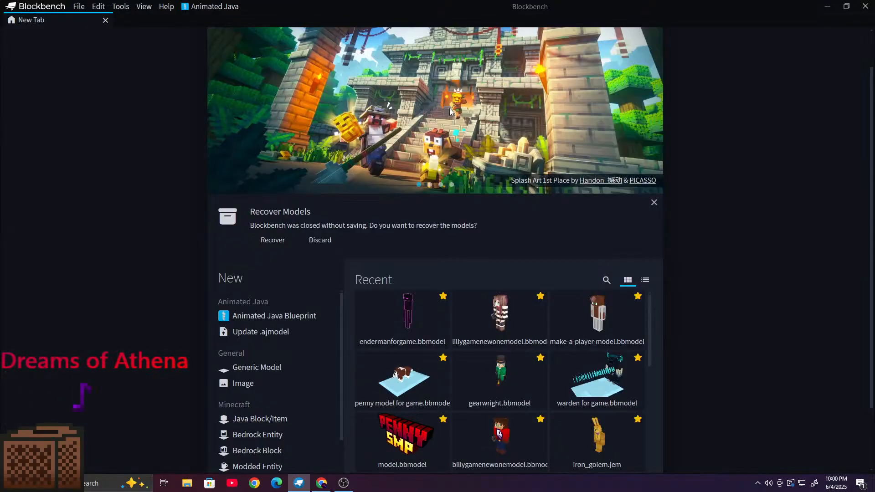
click(613, 388)
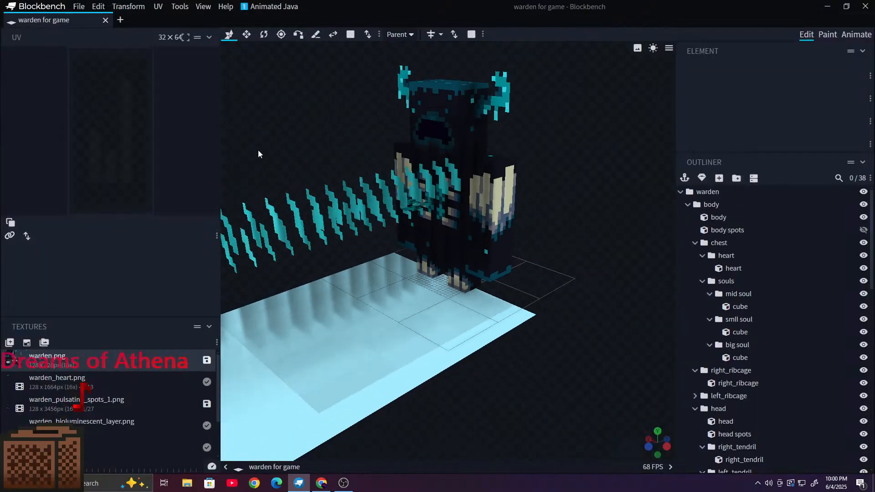
Step: Play the warden's animated textures and examine its sonic_boom planes from the front, leaving nothing selected
click(257, 153)
drag(376, 110, 570, 191)
scroll(803, 334, down, 6)
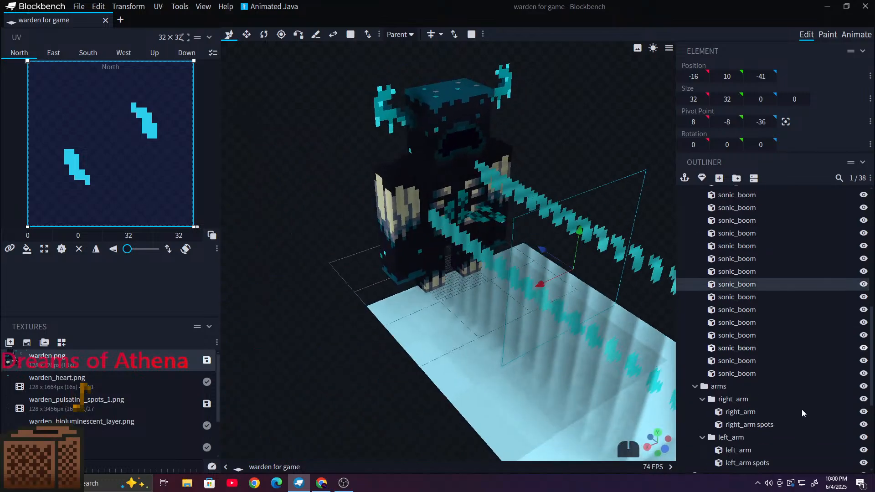
click(272, 357)
drag(306, 370, 298, 355)
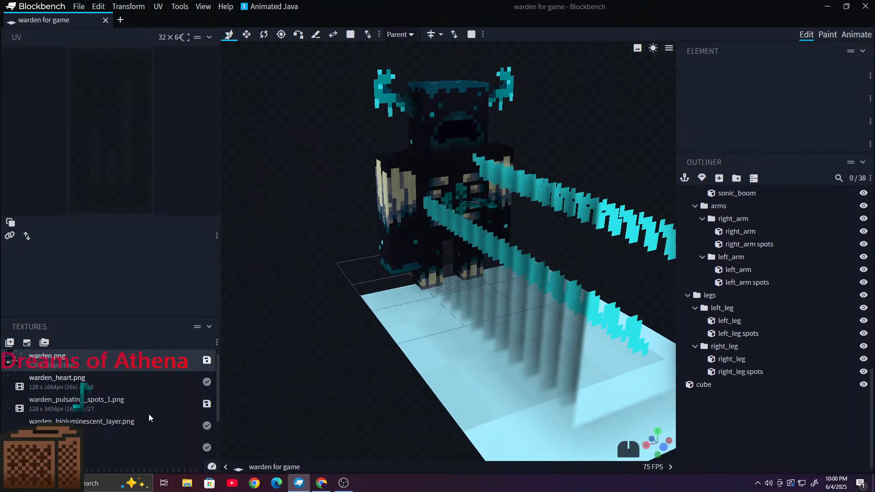
scroll(252, 325, up, 2)
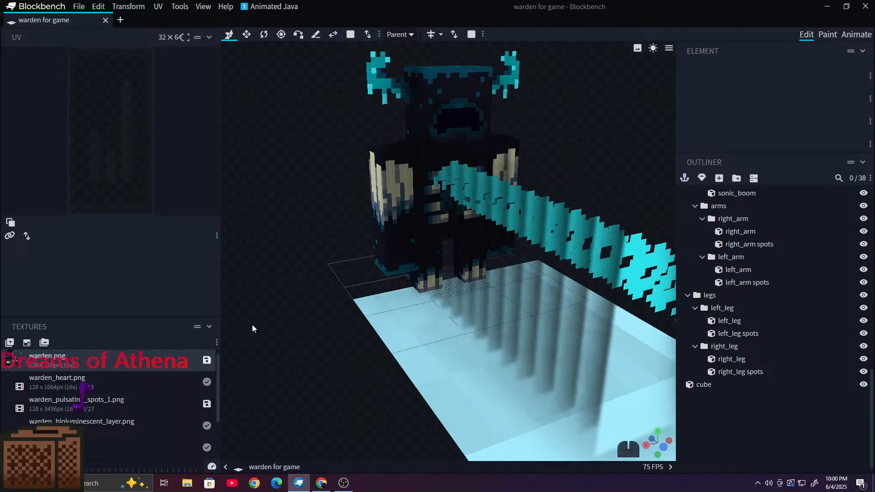
Step: Try an animated texture rate of 6 FPS for the warden, and settle on 9 FPS
click(211, 467)
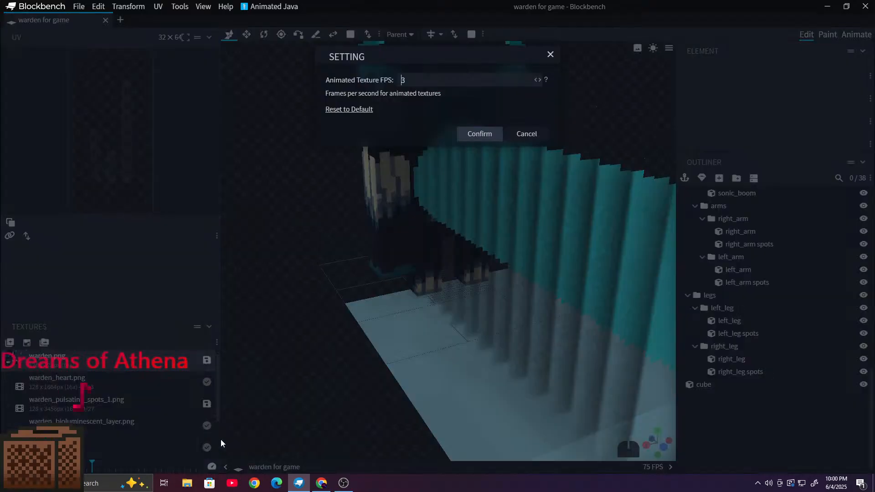
text(6)
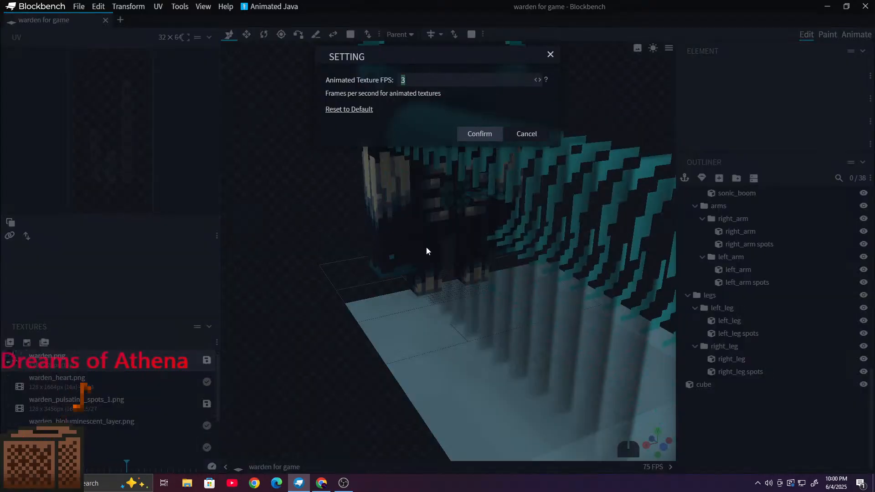
click(476, 128)
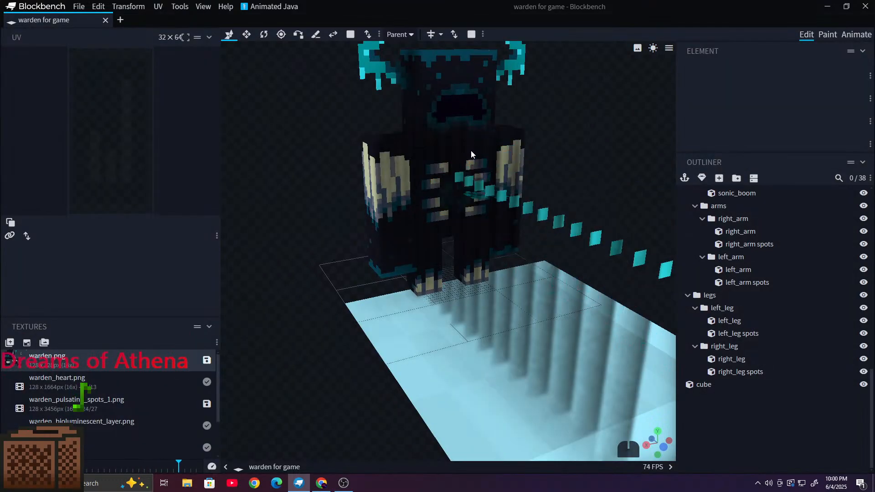
click(211, 467)
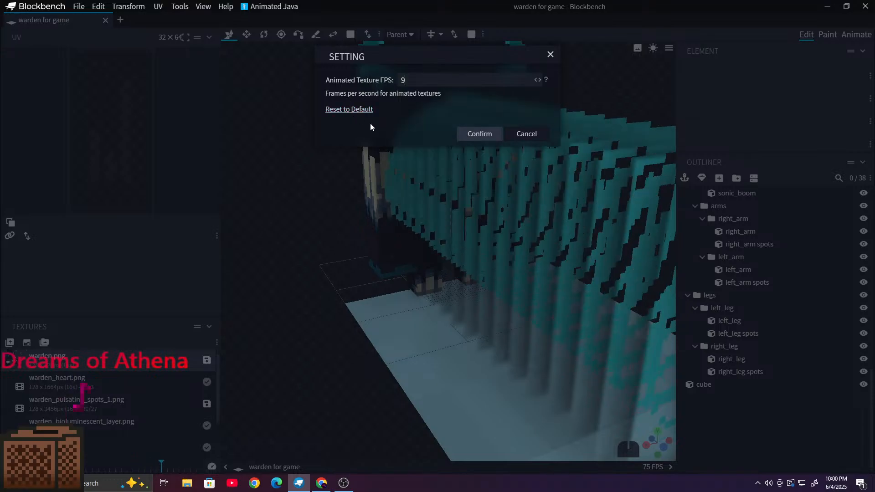
click(484, 135)
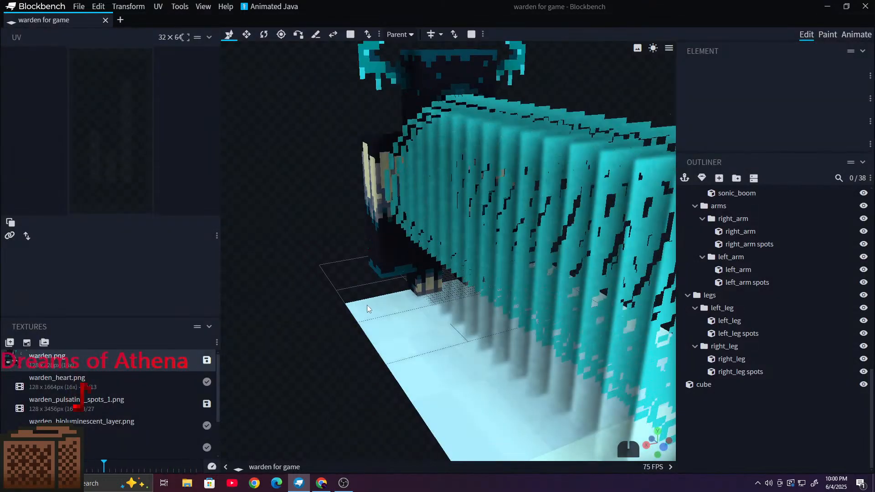
Step: Examine the animated sonic boom rings from a distance and several sides, and the warden's arm and feet up close
scroll(367, 303, down, 5)
scroll(367, 303, down, 1)
drag(346, 280, 444, 193)
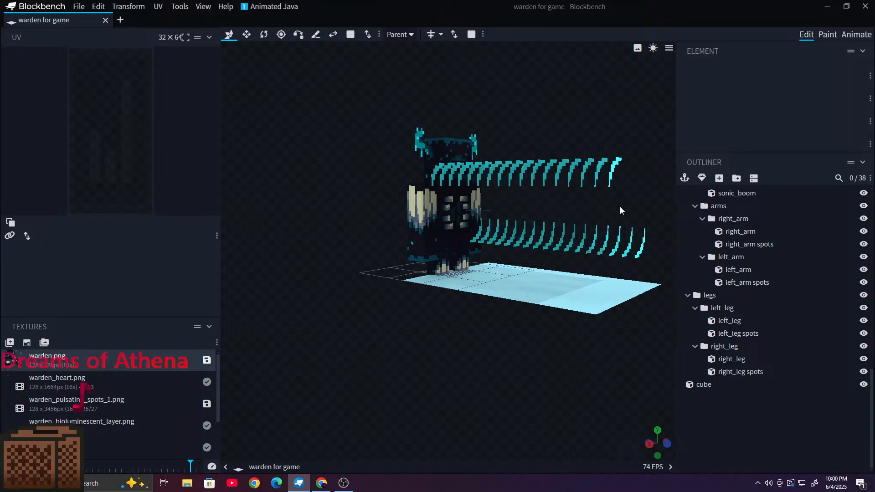
drag(549, 320, 862, 373)
scroll(426, 276, up, 5)
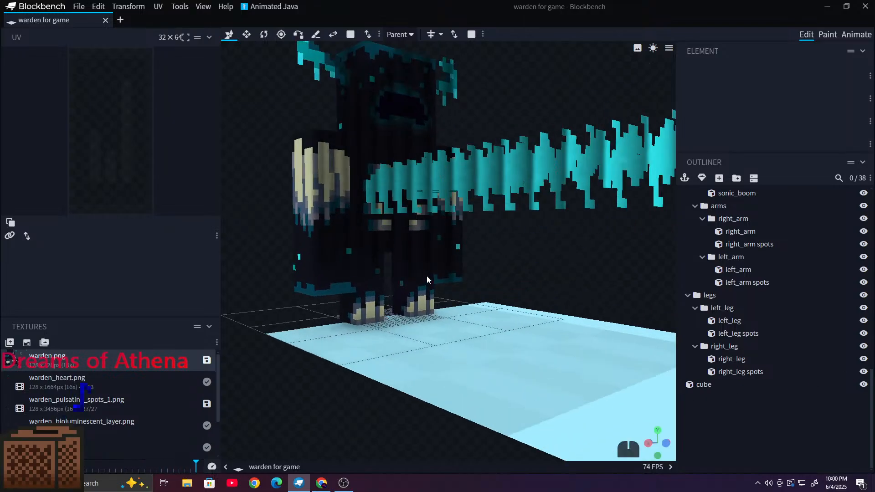
right_drag(427, 276, 537, 259)
scroll(482, 292, up, 4)
drag(481, 291, 386, 365)
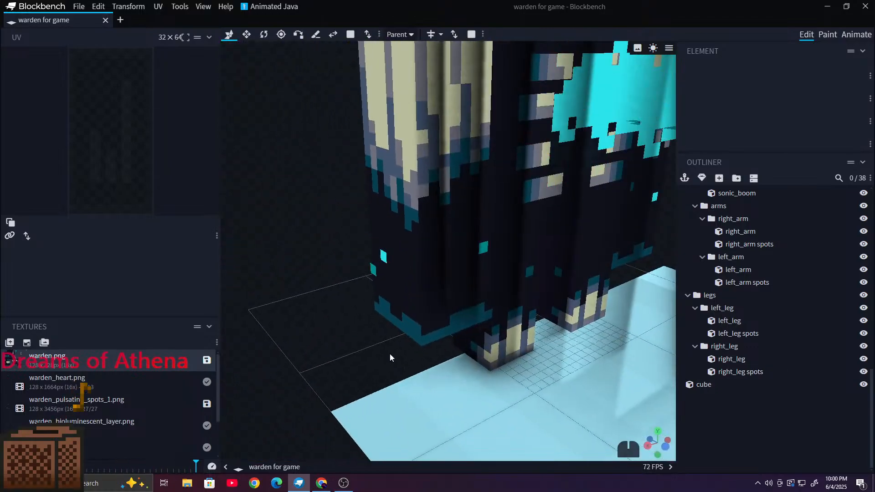
scroll(402, 325, down, 8)
scroll(448, 364, up, 2)
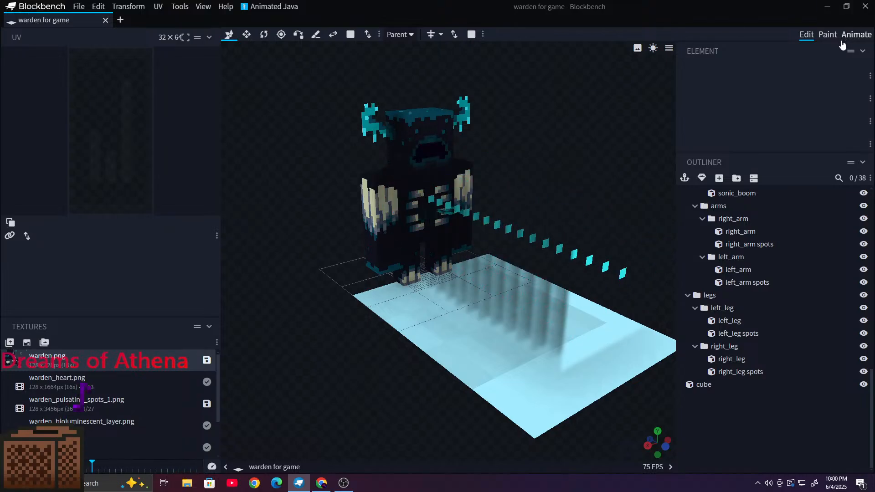
Step: Switch to Animate mode, scrub the sniff animation from the start to 2.04 seconds, and play it
click(828, 34)
click(852, 36)
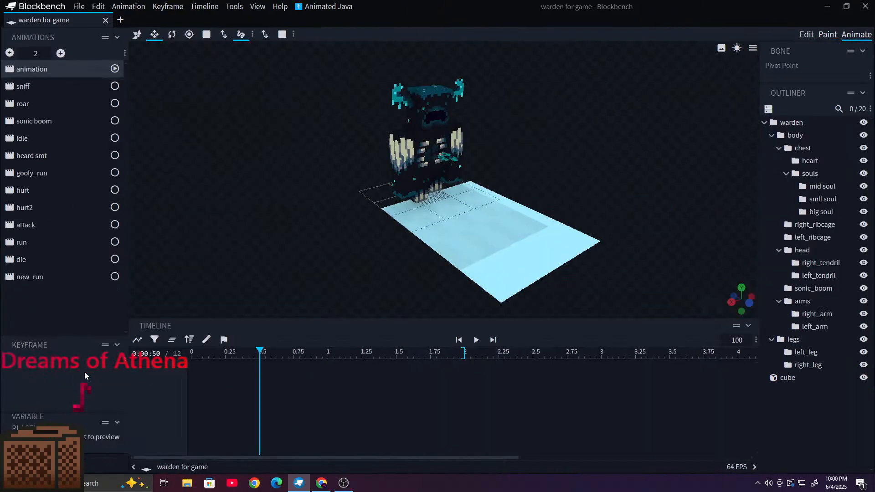
click(39, 86)
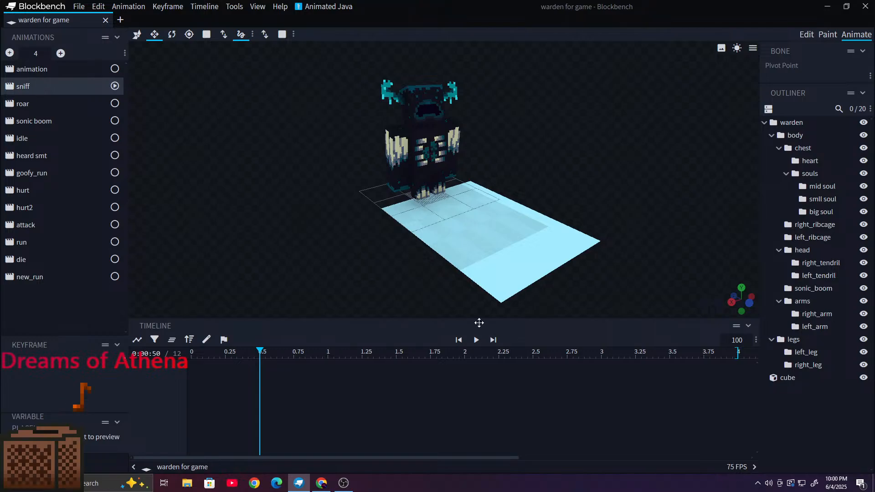
drag(256, 351, 142, 355)
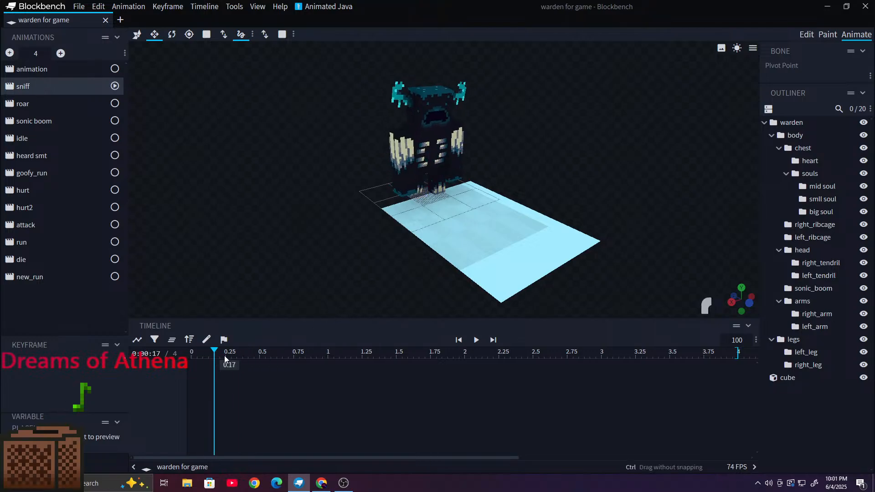
drag(224, 355, 414, 383)
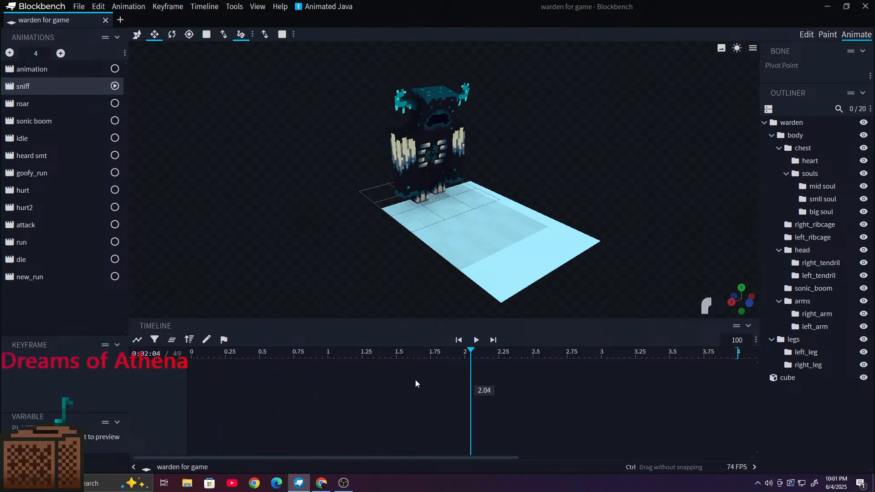
click(481, 340)
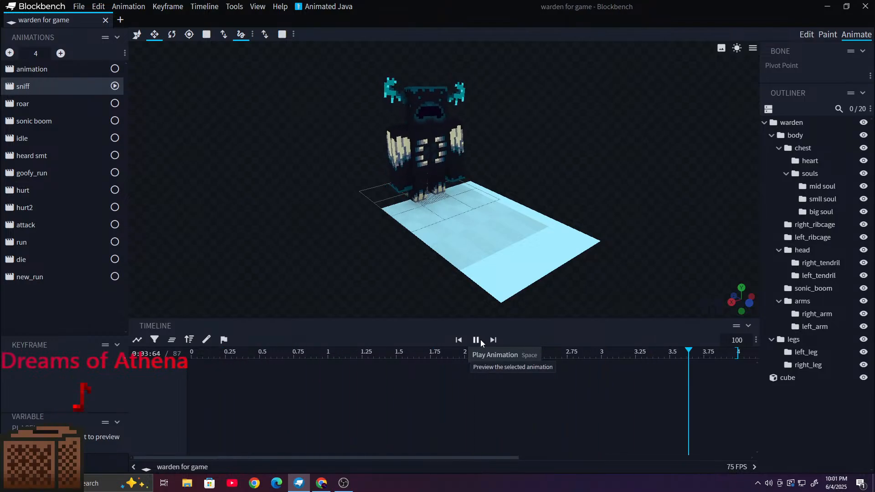
Step: Scrub through the start of the roar animation to review the warden's pose at about 0.24 seconds
click(51, 103)
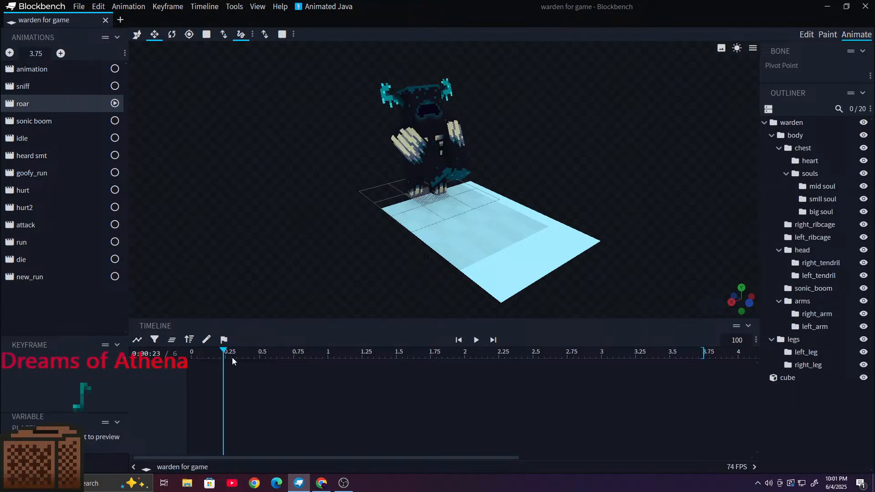
drag(224, 356, 182, 369)
mouse_move(241, 219)
mouse_down()
mouse_move(250, 208)
mouse_move(253, 215)
mouse_up()
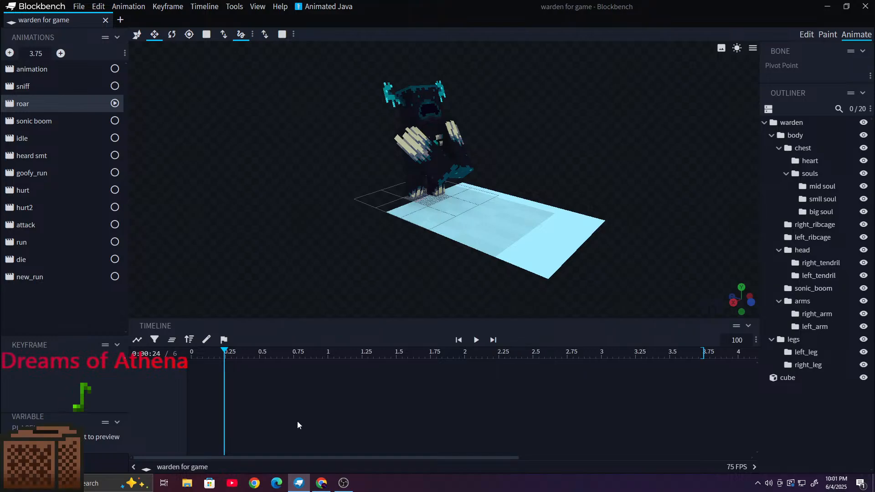
Step: Play the sonic boom animation to review the beam's motion and pause it at 3.43 seconds
click(33, 121)
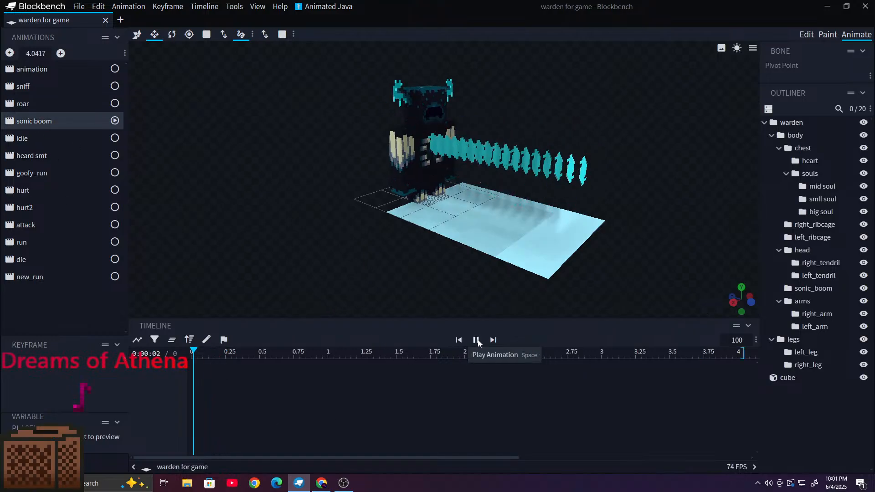
click(476, 340)
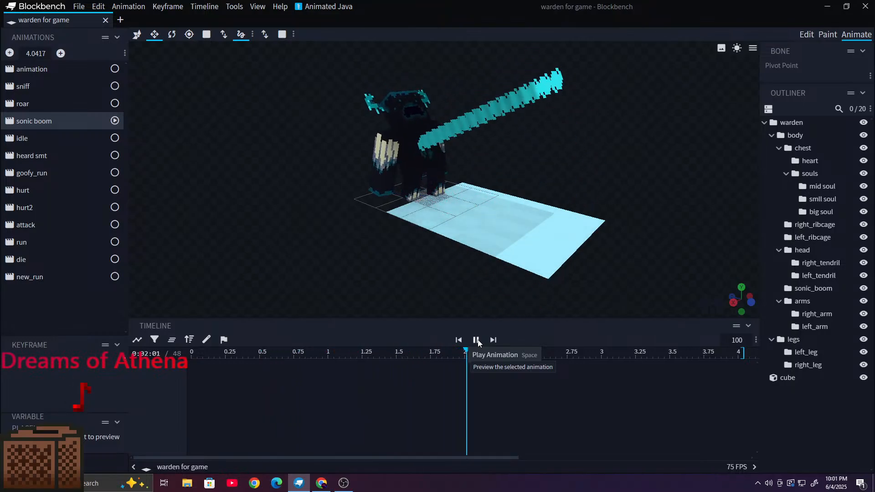
click(476, 340)
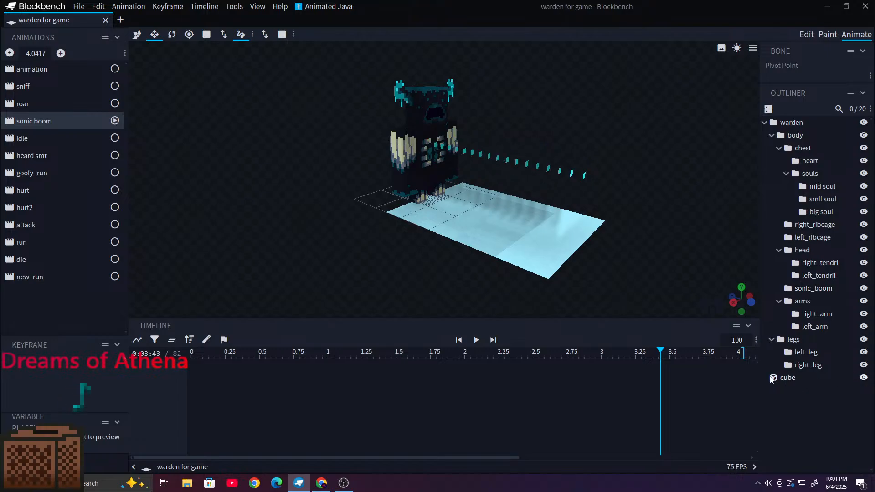
Step: Hide the cube that forms the light blue floor, after examining it closely beneath the sonic boom rings
click(864, 378)
click(863, 378)
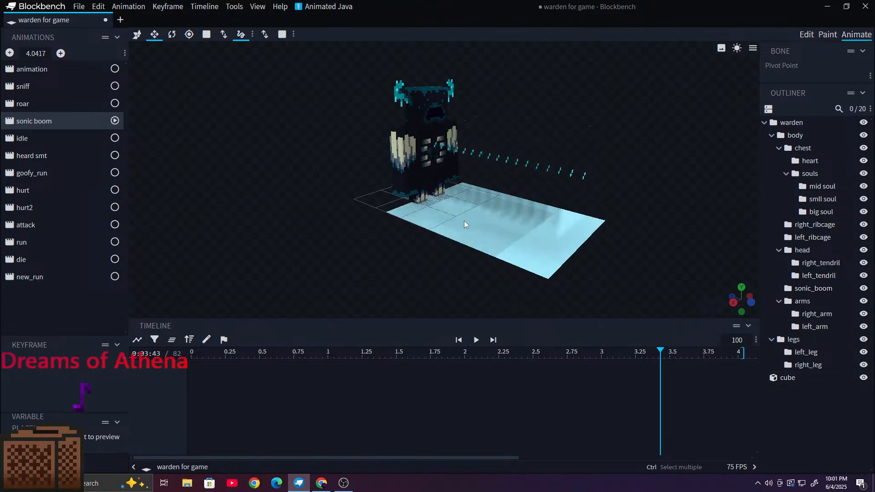
drag(341, 221, 372, 225)
scroll(377, 216, up, 5)
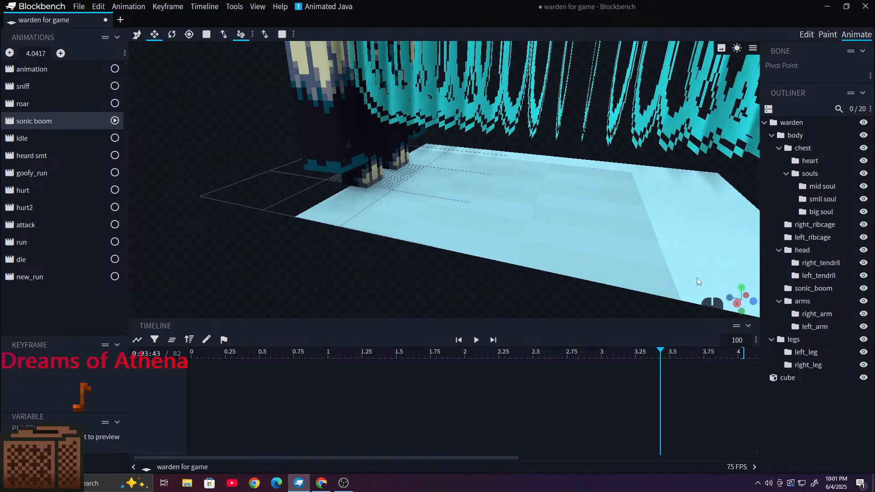
click(863, 377)
mouse_move(522, 277)
mouse_down()
mouse_move(539, 260)
mouse_move(565, 260)
mouse_move(508, 267)
mouse_move(524, 270)
mouse_up()
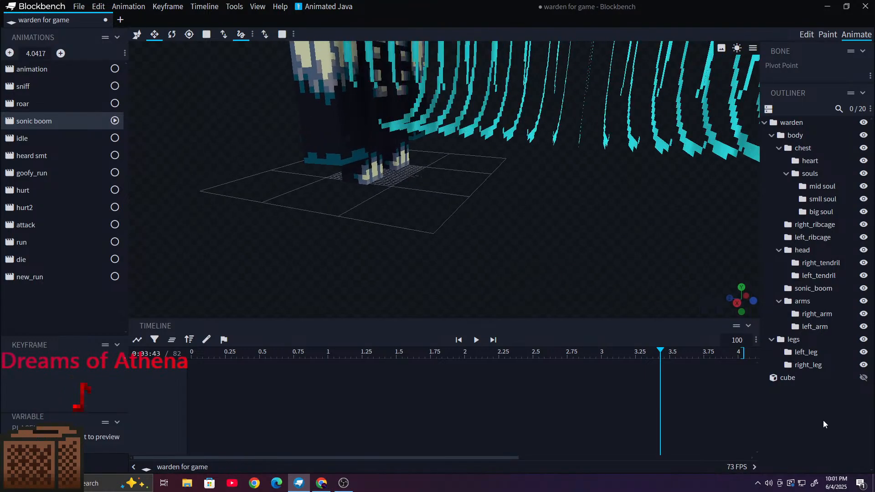
Step: Hide the sonic_boom bone and replay the sonic boom animation to review the warden's body motion alone
right_drag(448, 145, 365, 208)
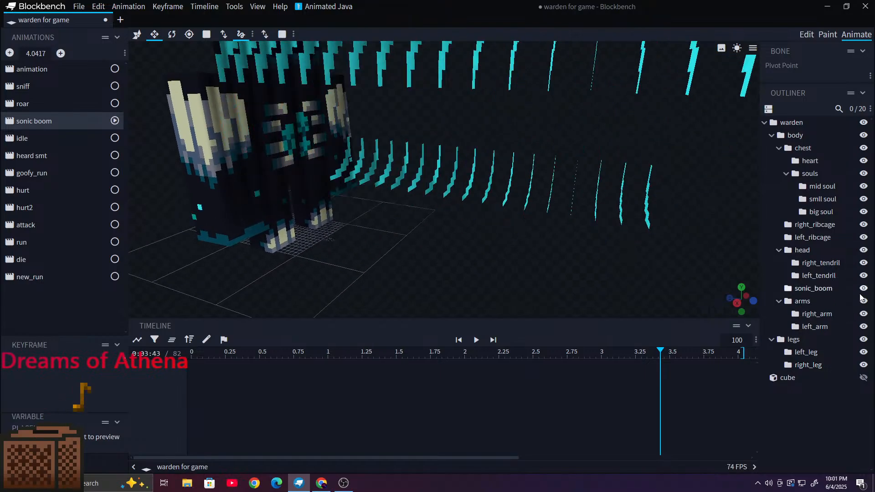
click(864, 288)
scroll(453, 201, down, 3)
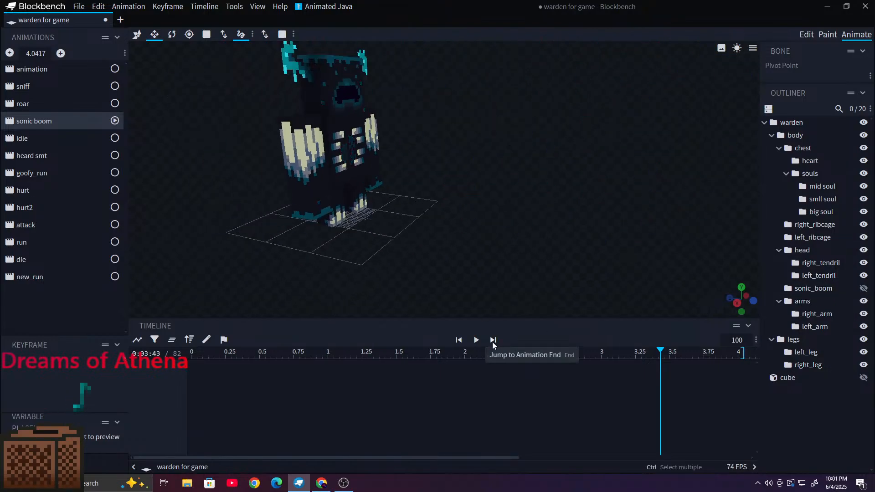
click(477, 341)
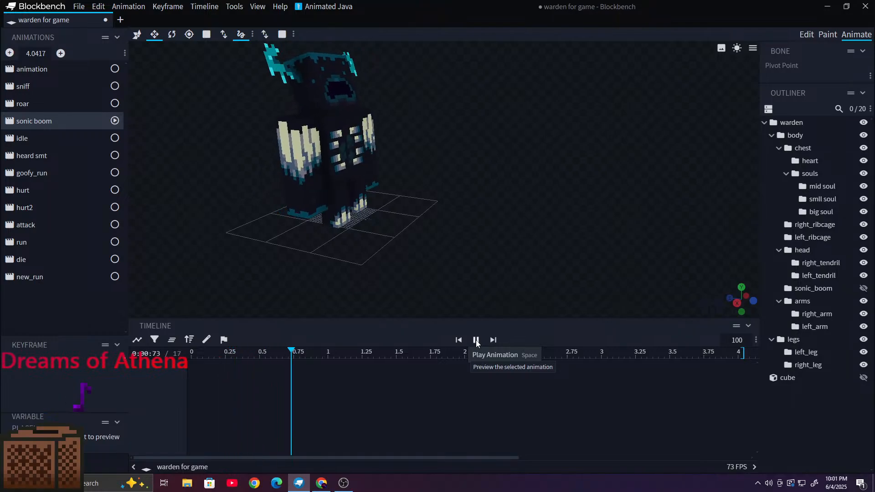
Step: Pause the sonic boom animation at 2.41 seconds and examine the left_ribcage bone on the warden's chest up close
click(477, 342)
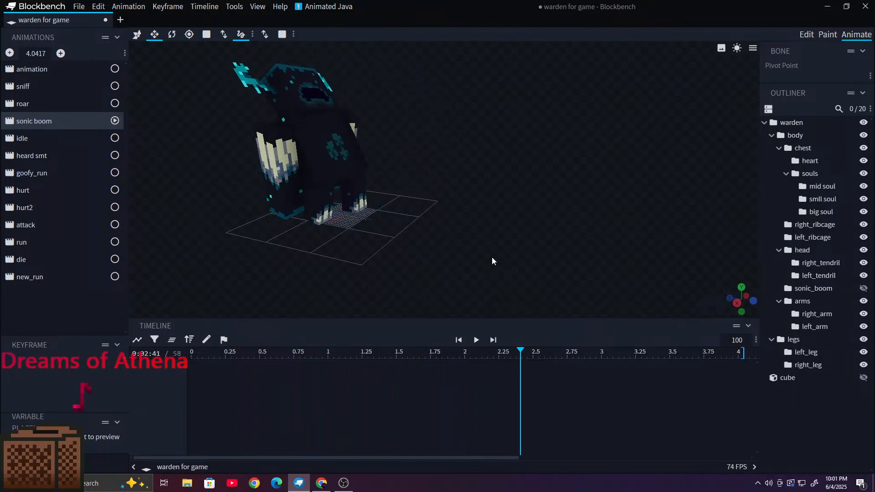
drag(420, 255, 322, 251)
scroll(384, 215, up, 5)
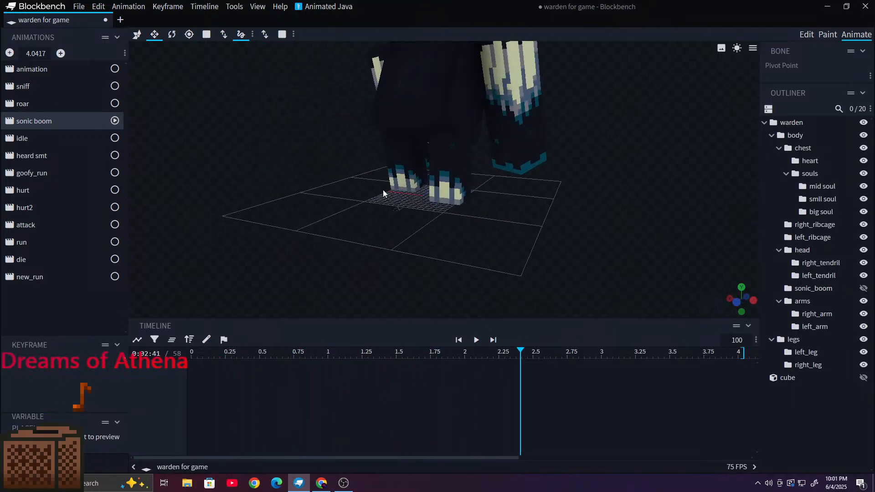
right_drag(382, 192, 392, 383)
drag(285, 287, 494, 204)
click(444, 206)
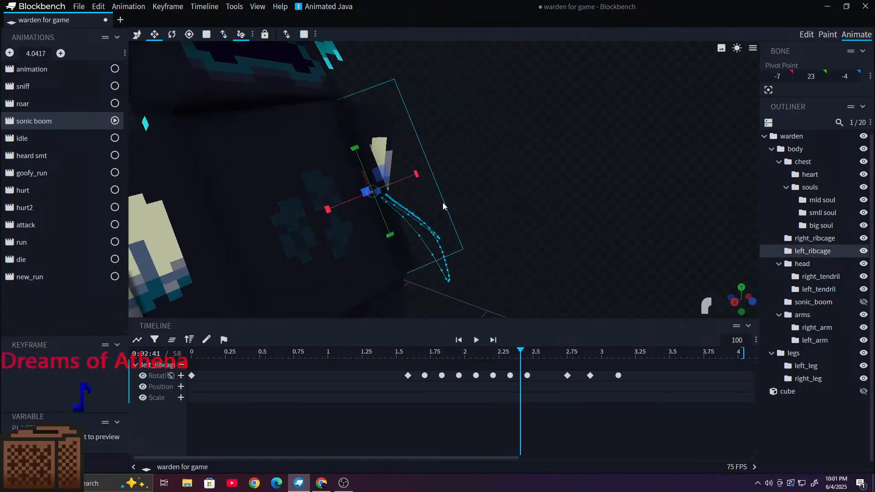
drag(534, 224, 593, 296)
click(844, 435)
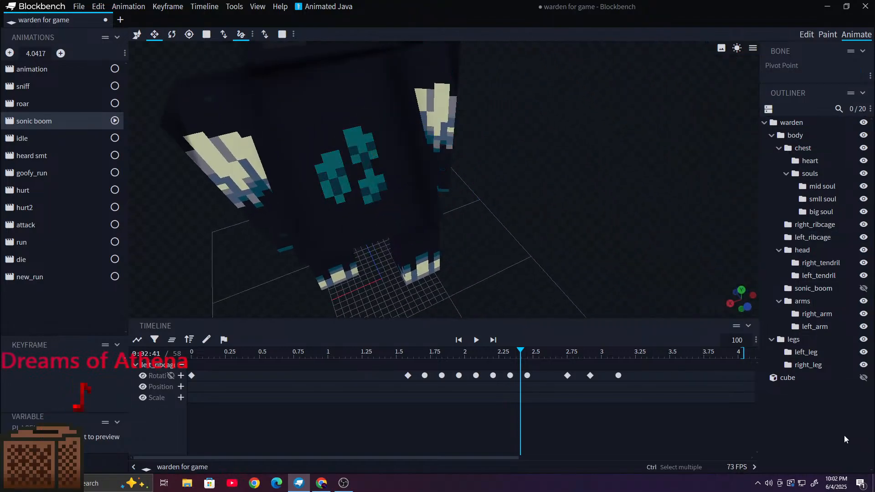
Step: Move the left_ribcage cube's south-face UV onto the rib markings at 98, 11 and check it in the sonic boom pose
click(451, 187)
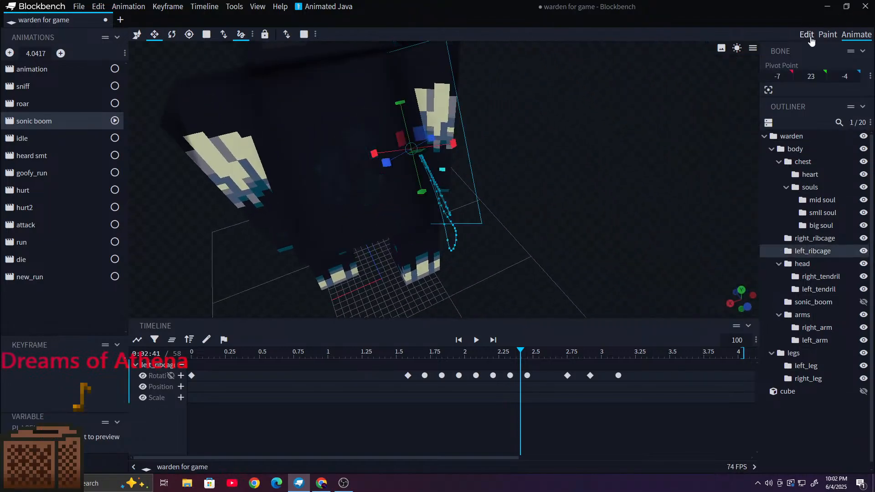
key(1)
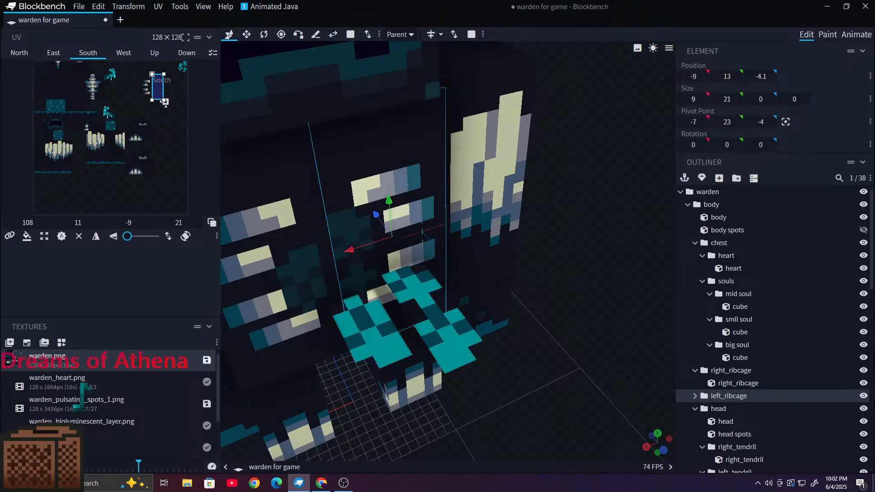
drag(157, 93, 145, 93)
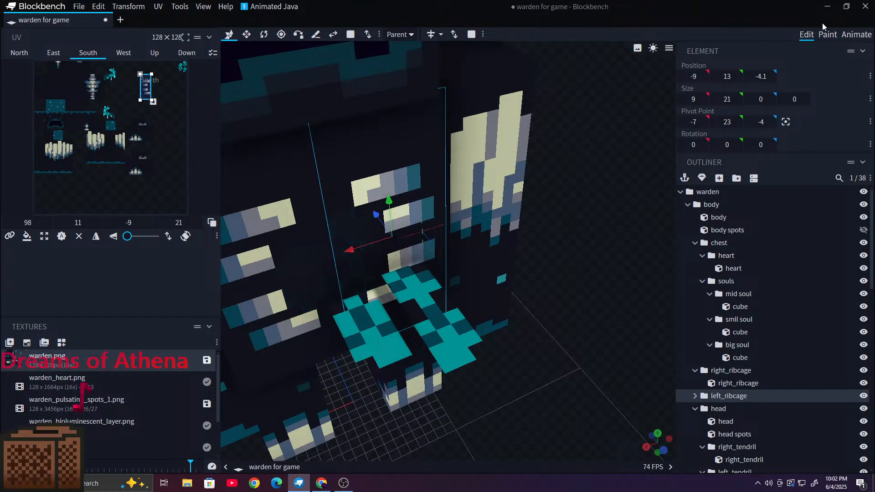
click(827, 34)
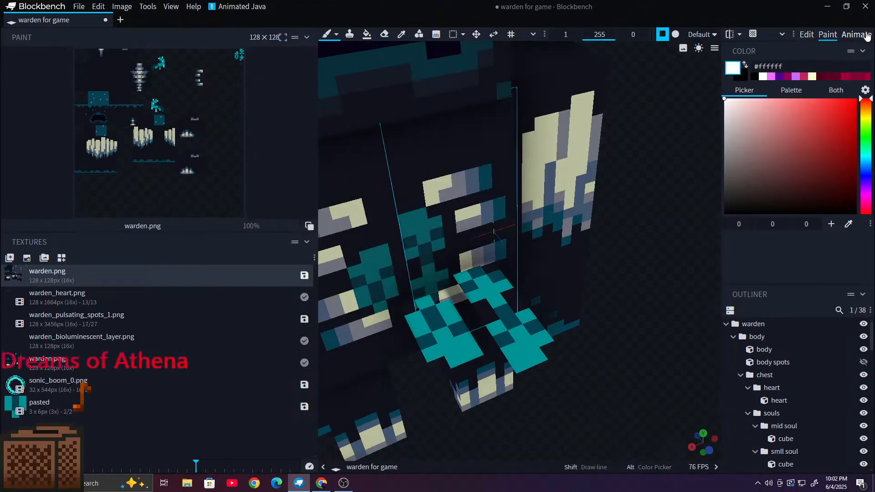
click(857, 34)
drag(588, 142, 622, 125)
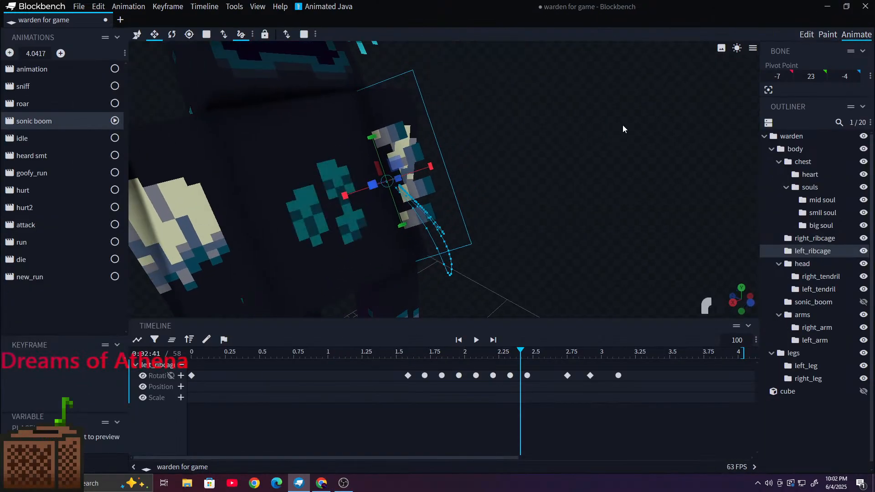
Step: Add the right_ribcage cube to the selection, move its south-face UV to 90, 11 over the rib markings and mirror it
click(807, 34)
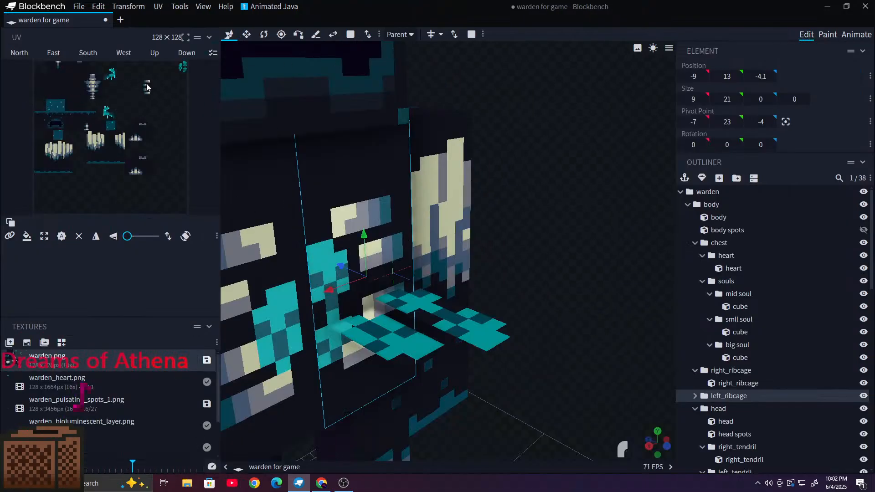
click(147, 85)
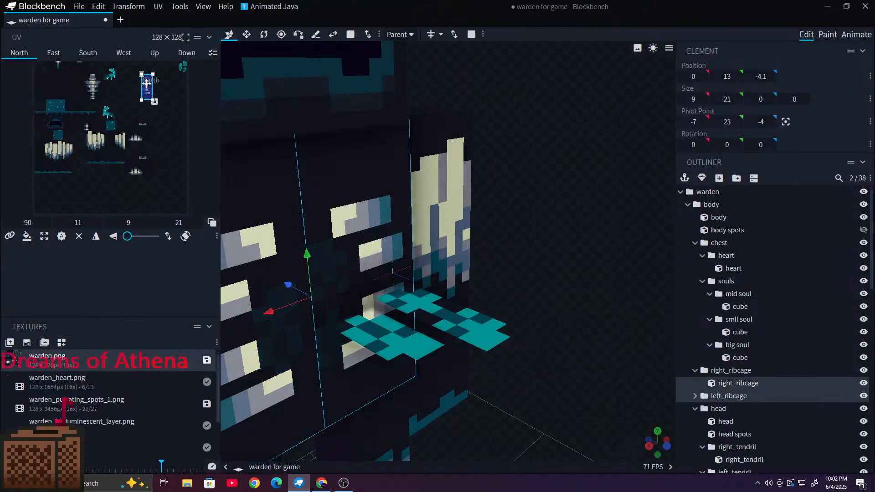
click(86, 53)
scroll(357, 273, up, 5)
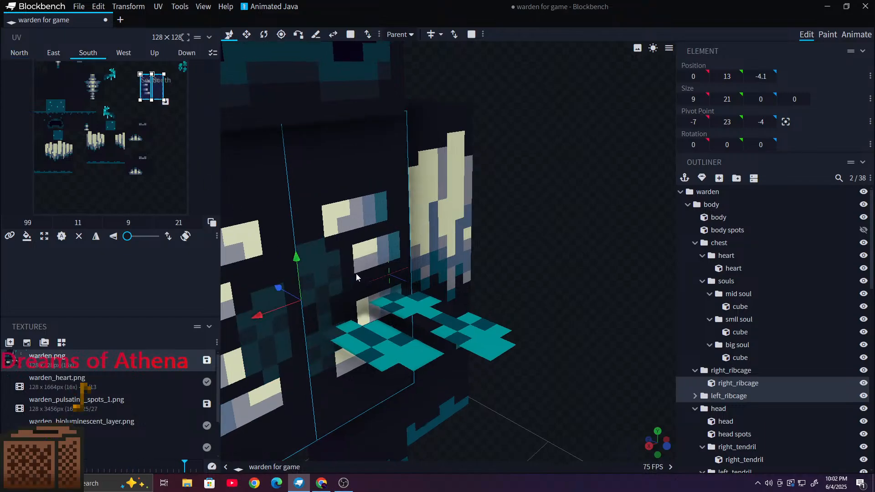
right_drag(398, 228, 542, 294)
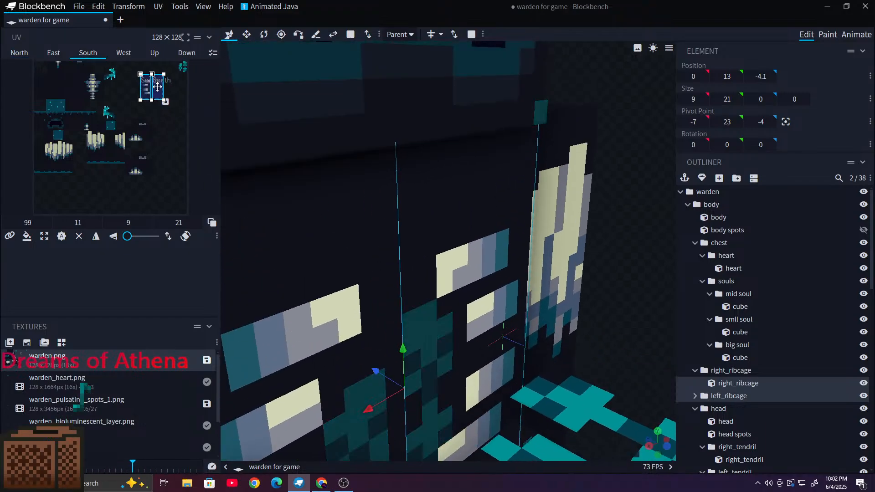
drag(159, 89, 152, 91)
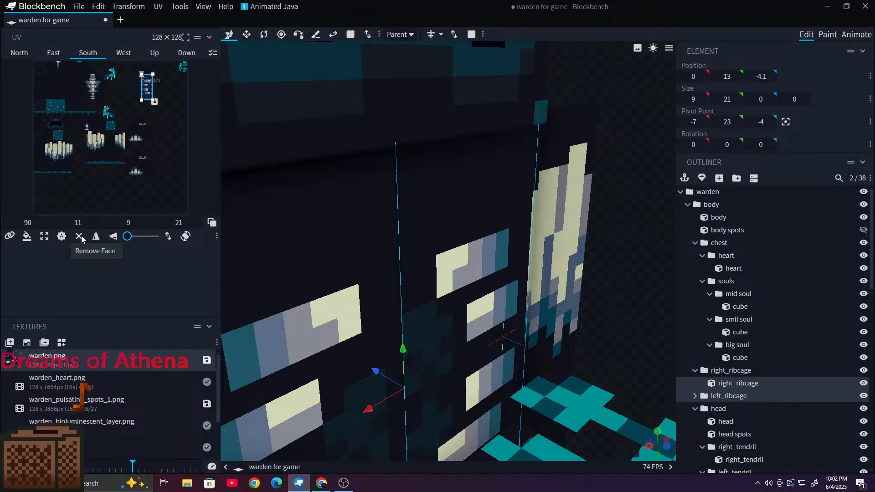
ctrl+scroll(142, 87, up, 5)
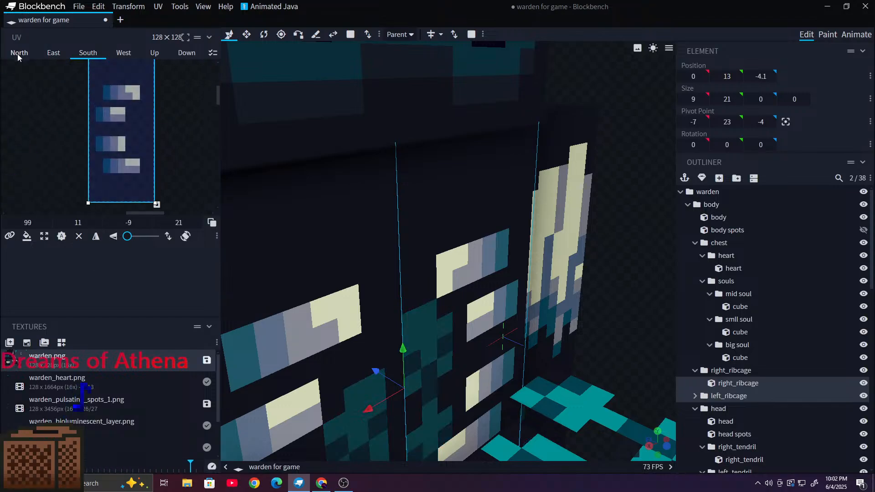
Step: Compare how the north, east and south face UVs of both ribcage cubes line up with the rib markings
click(51, 52)
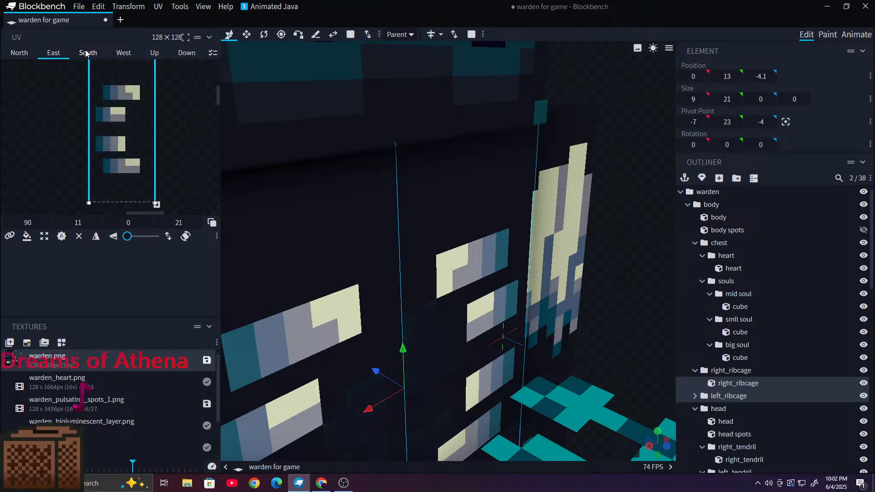
click(28, 54)
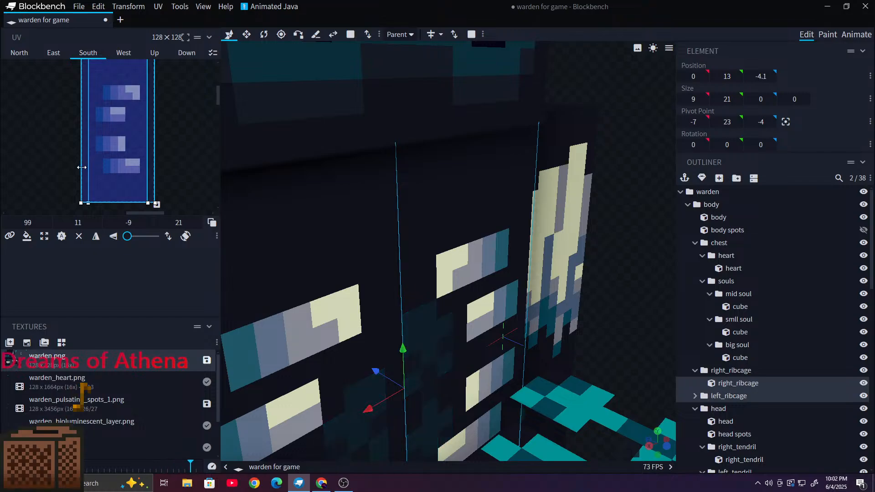
mouse_move(85, 172)
mouse_down()
mouse_move(94, 171)
mouse_move(87, 171)
mouse_up()
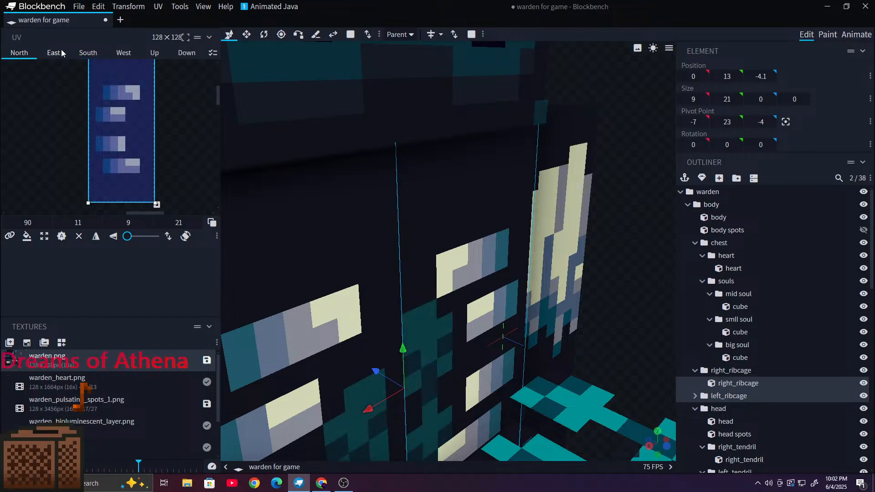
click(79, 52)
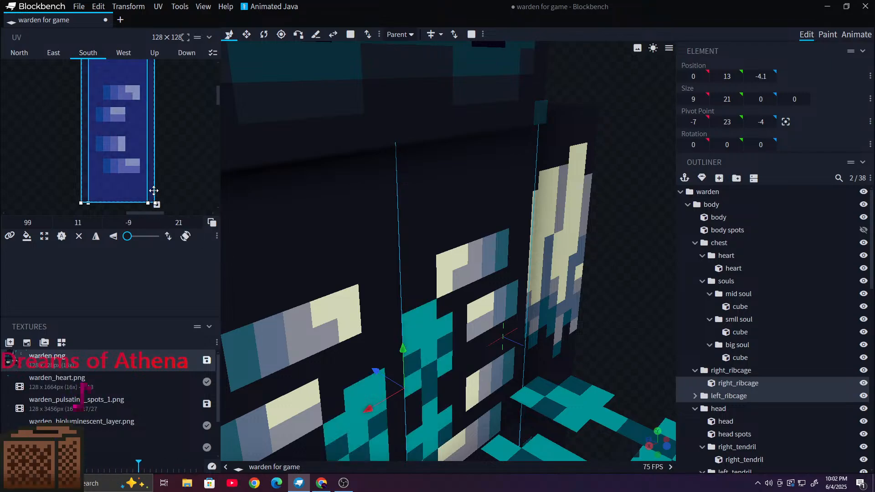
Step: Narrow the ribcage cubes' north-face UV width to 8, undo a small UV shift, and check the ribs in the sonic boom pose
drag(167, 179, 149, 177)
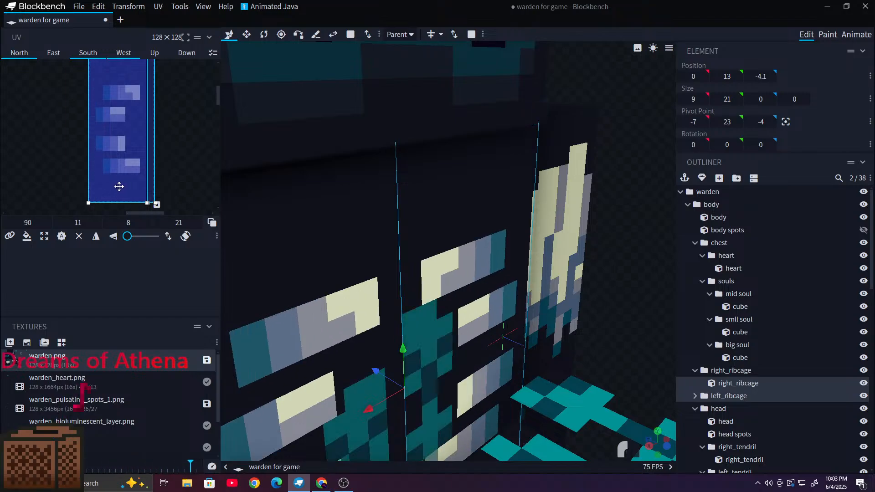
shift+drag(119, 187, 121, 186)
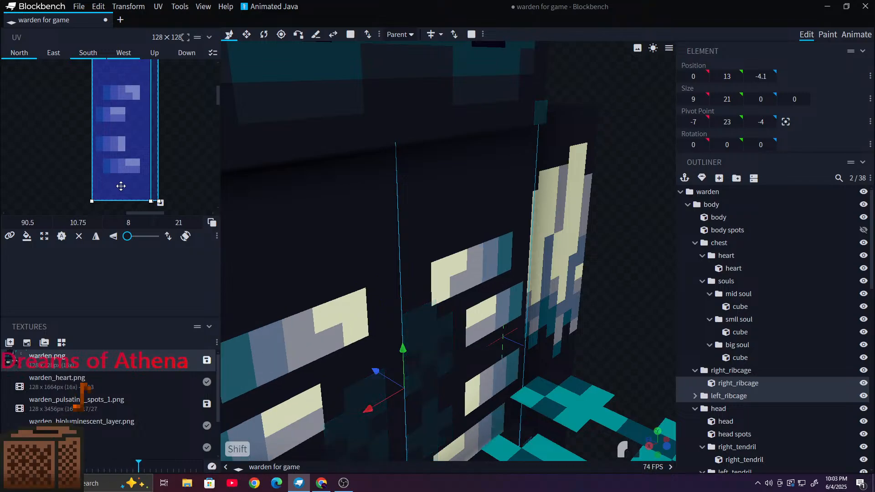
key(ctrl+z)
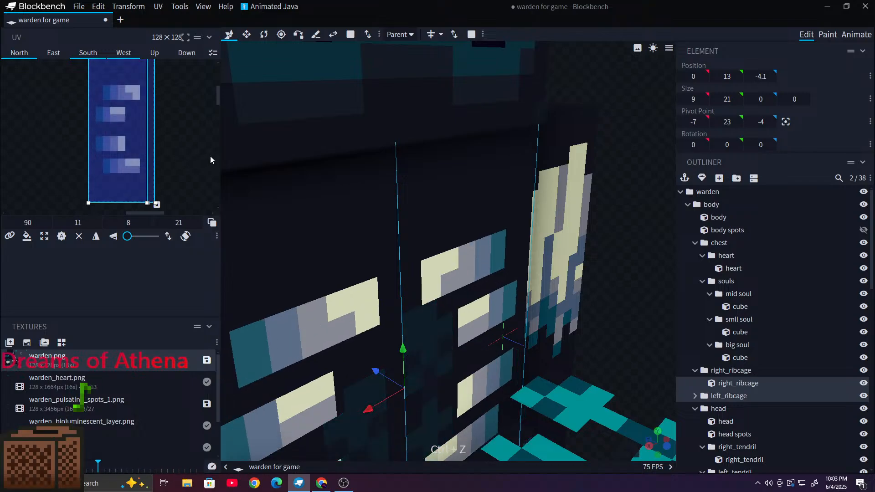
click(864, 36)
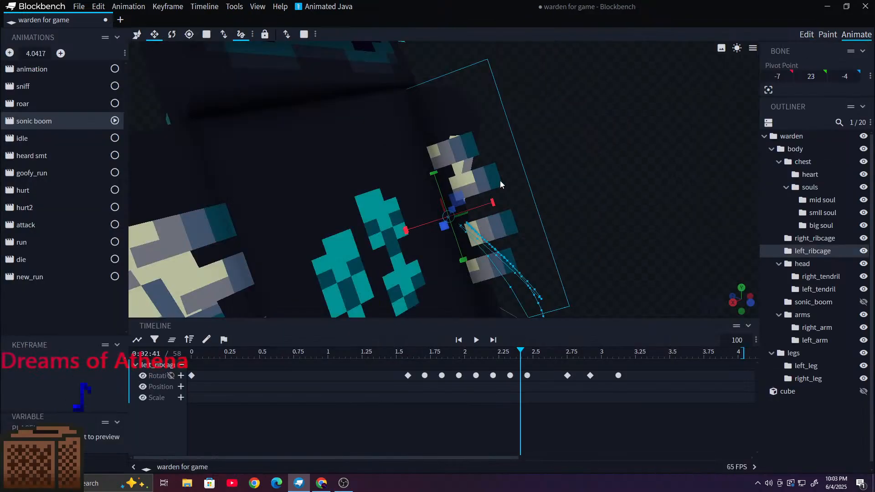
Step: Mirror the left_ribcage cube's south-face UV horizontally and compare both sets of open ribs in the sonic boom pose
click(807, 35)
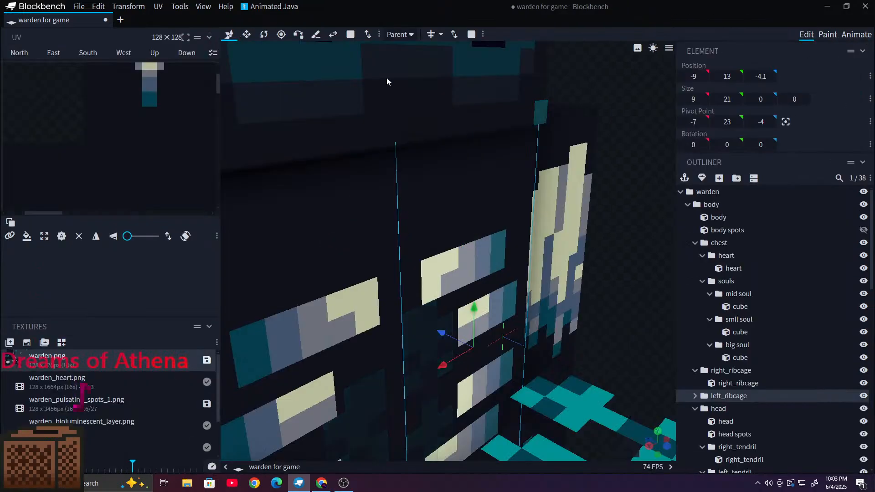
click(94, 52)
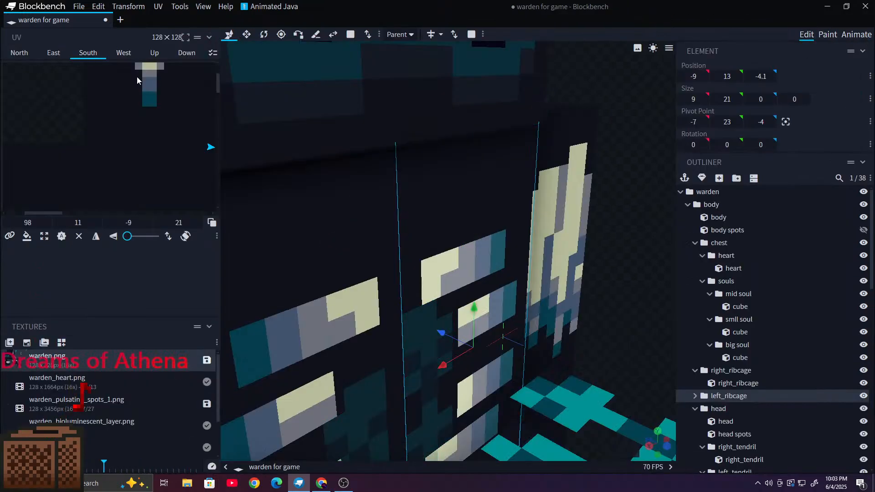
click(98, 237)
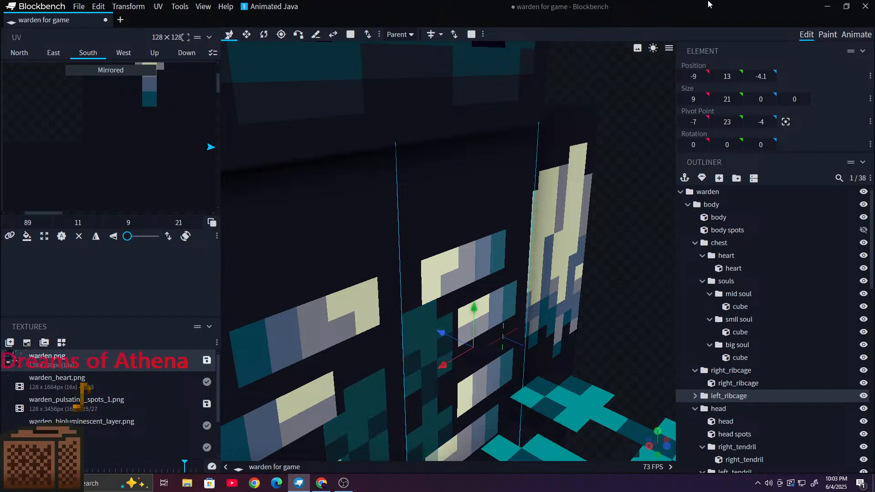
click(868, 35)
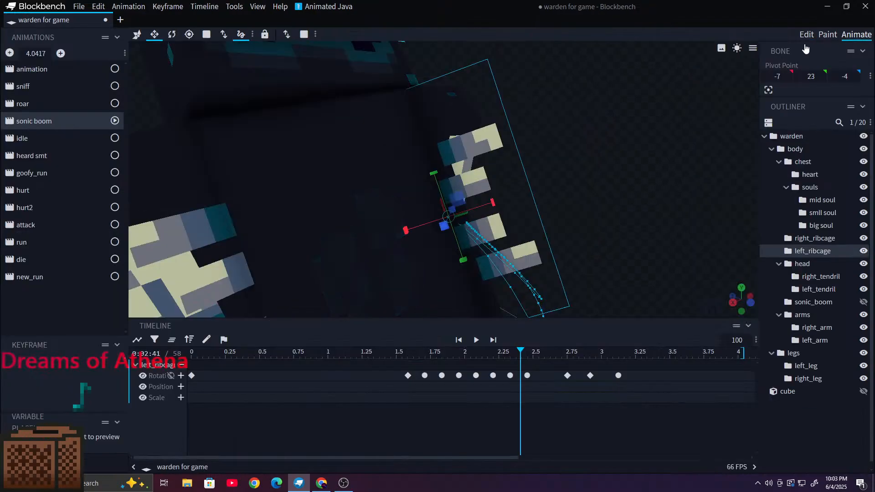
drag(628, 148, 545, 157)
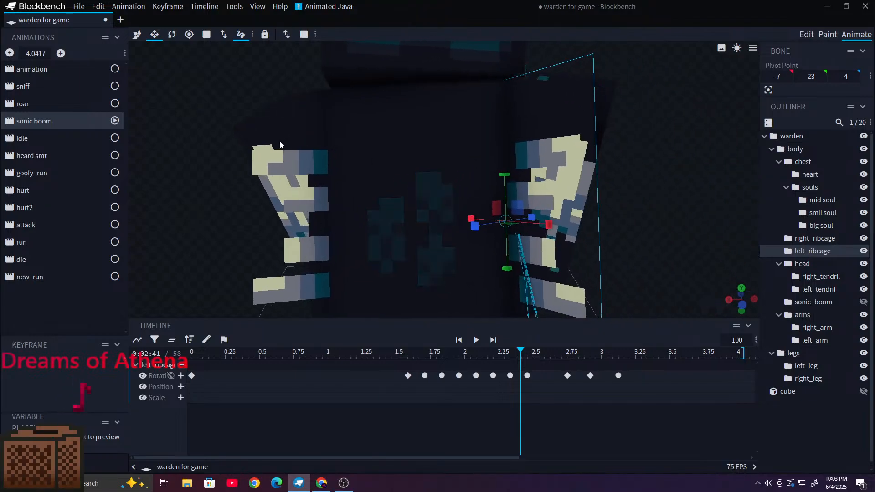
drag(374, 190, 541, 320)
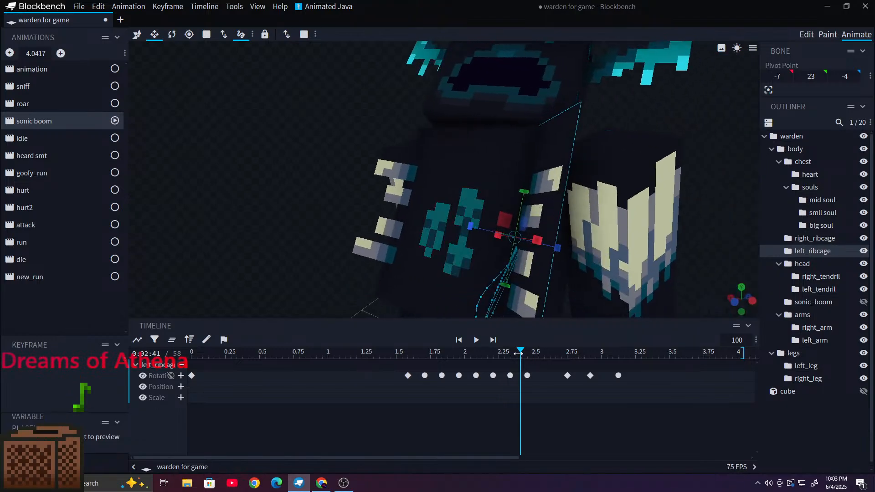
Step: Scrub the sonic boom animation through 0.92 and 1.42 seconds and back to the start to review the warden's poses
drag(519, 354, 316, 350)
scroll(254, 209, down, 4)
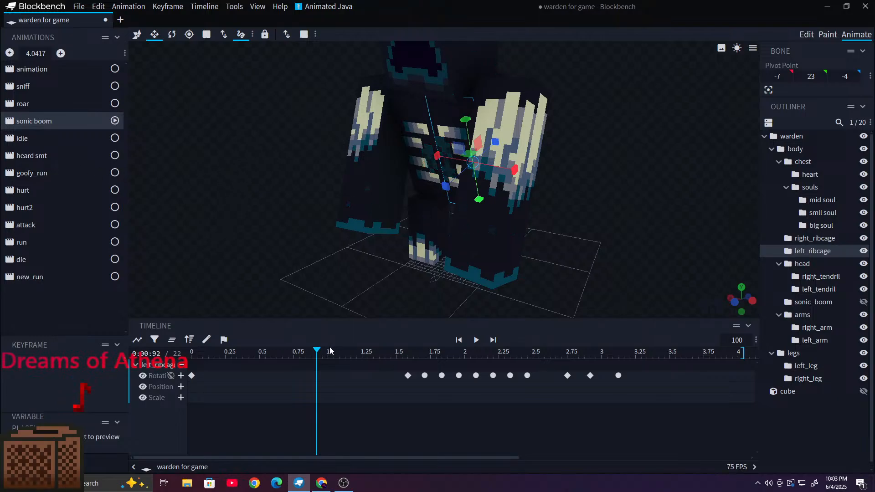
drag(313, 357, 387, 347)
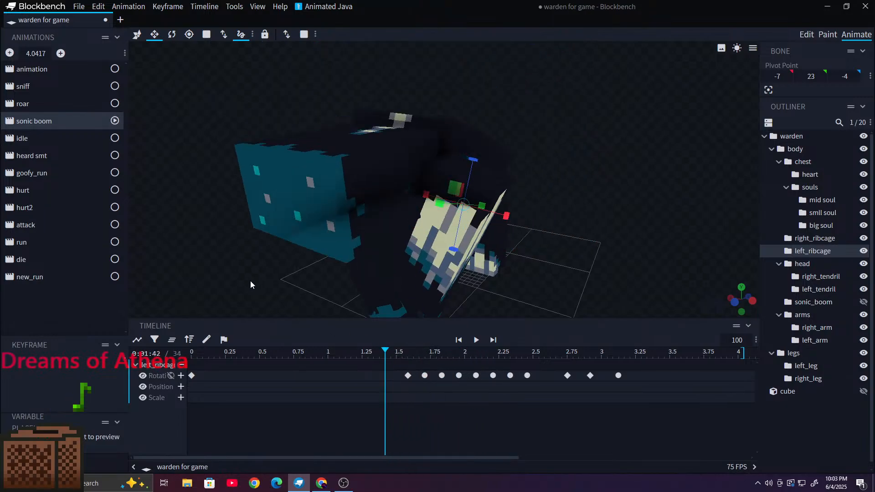
mouse_move(251, 284)
mouse_down()
mouse_move(265, 226)
mouse_move(299, 244)
mouse_move(256, 270)
mouse_move(255, 281)
mouse_up()
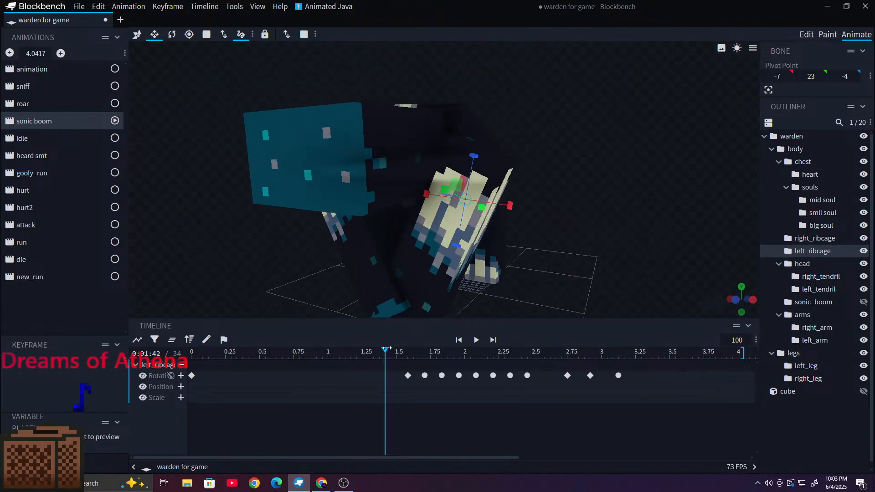
drag(386, 348, 72, 232)
Step: Play the sonic boom animation from the start to review the opening ribcage with the whole warden in view
drag(275, 189, 348, 179)
click(477, 341)
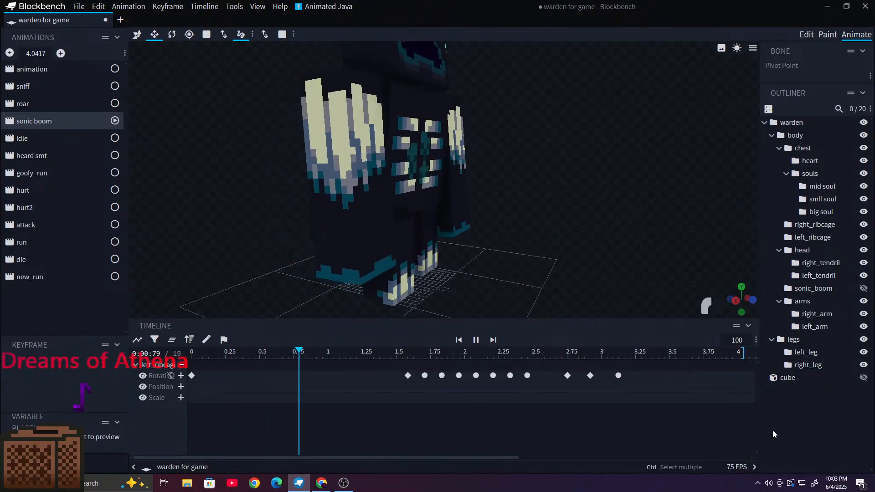
click(512, 265)
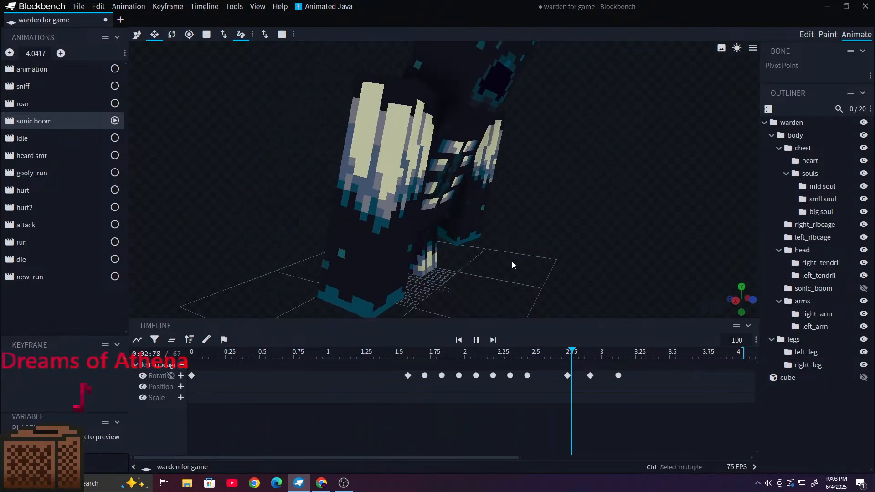
scroll(461, 197, down, 5)
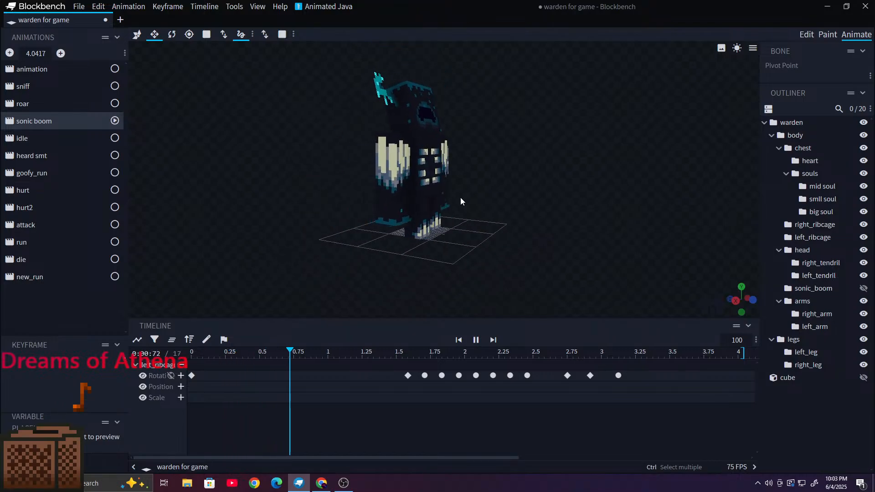
Step: Let the sonic boom animation play nearly through to its end and stop it
click(476, 340)
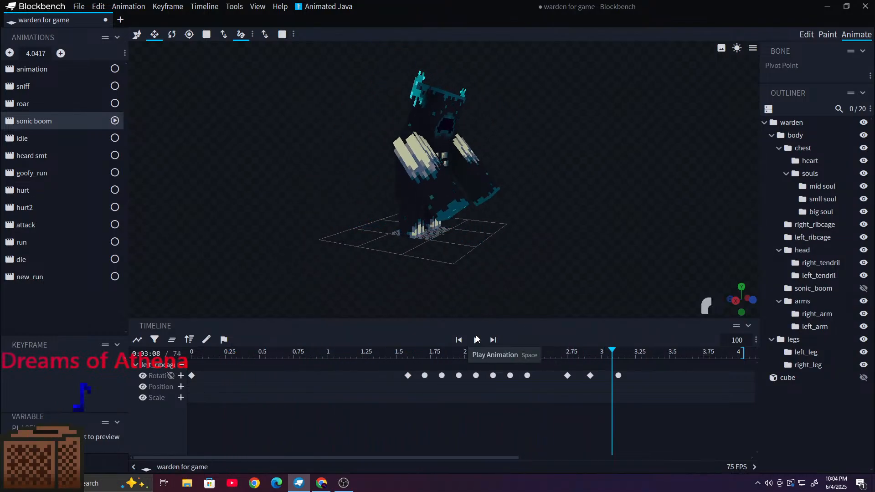
click(477, 340)
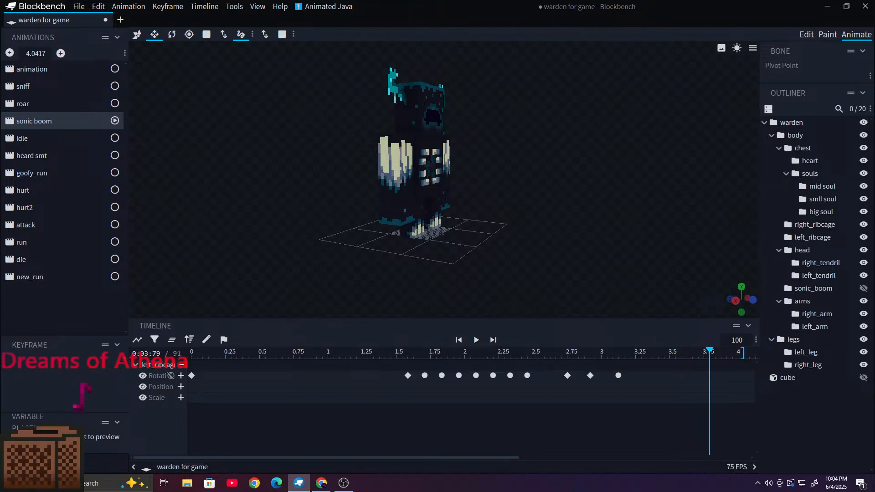
Step: Play the idle and heard smt animations from the start to review the warden's movement and ribcage
click(59, 145)
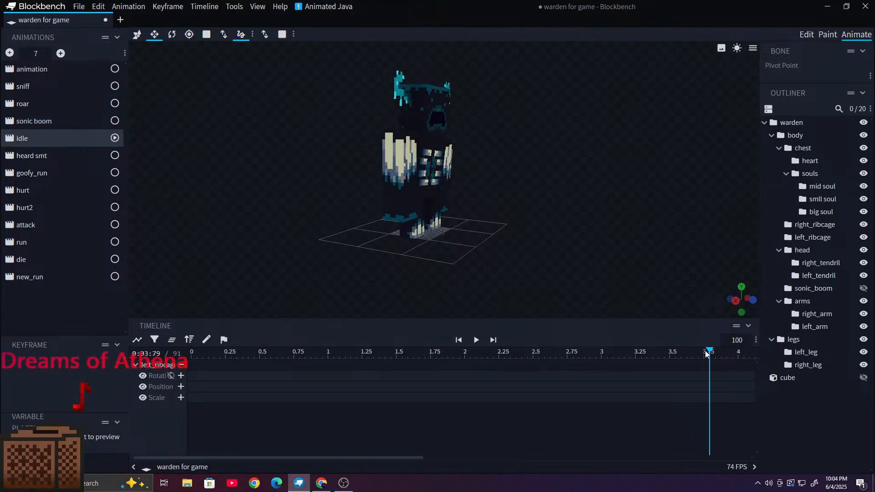
drag(706, 353, 20, 278)
drag(541, 296, 457, 317)
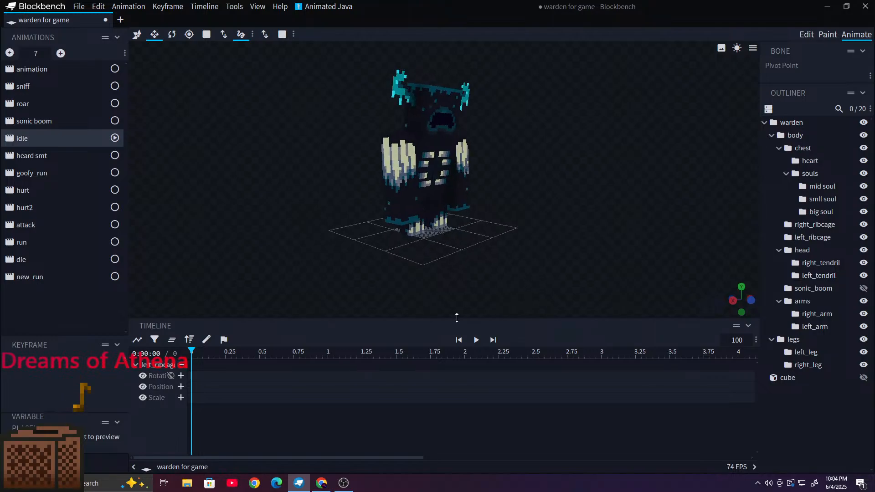
click(483, 340)
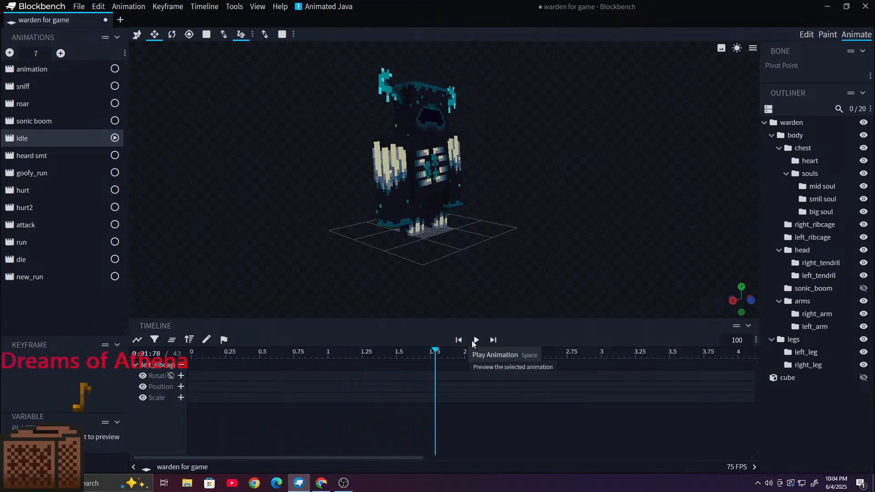
click(41, 158)
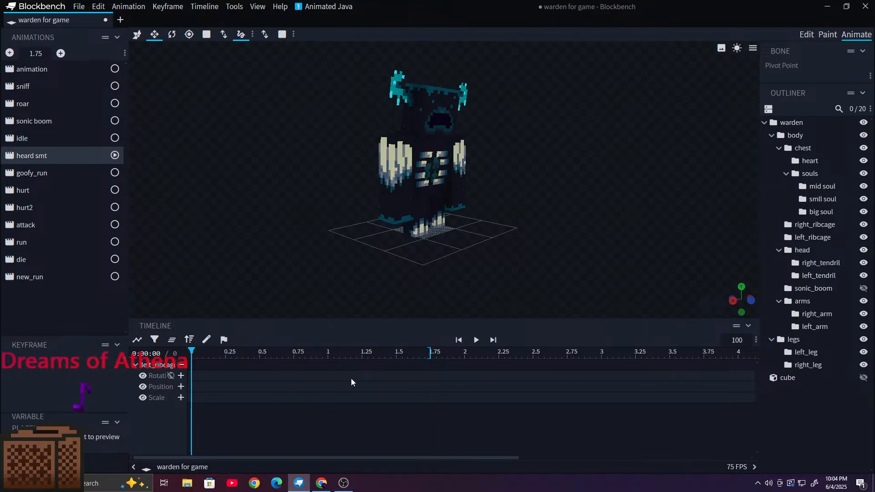
click(480, 340)
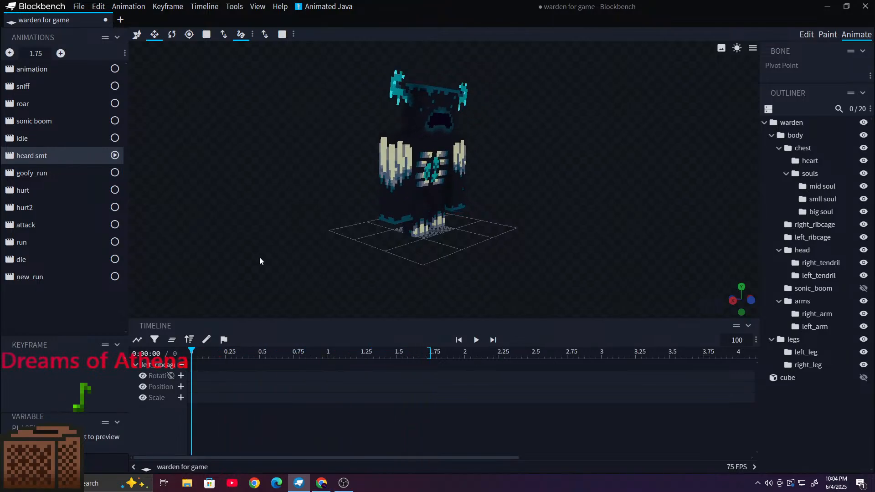
Step: Play the goofy_run animation with the warden seen up close, then return its playhead to the start
click(18, 174)
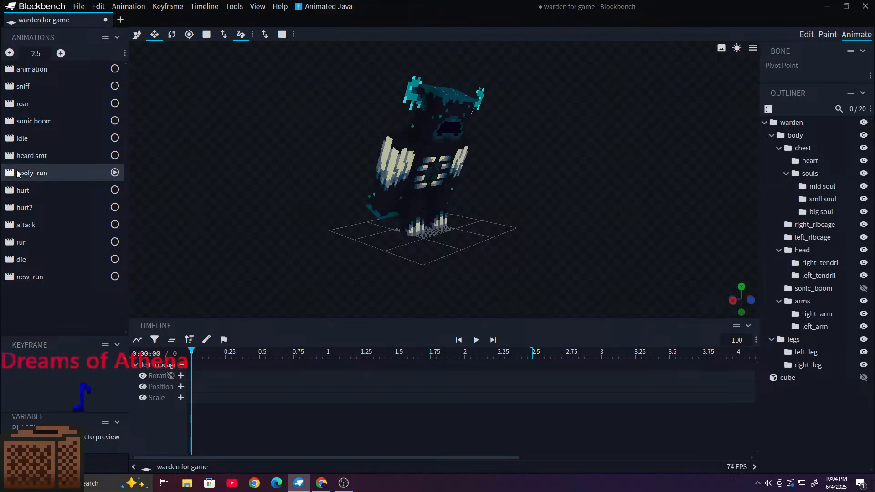
drag(165, 219, 874, 198)
drag(500, 191, 454, 220)
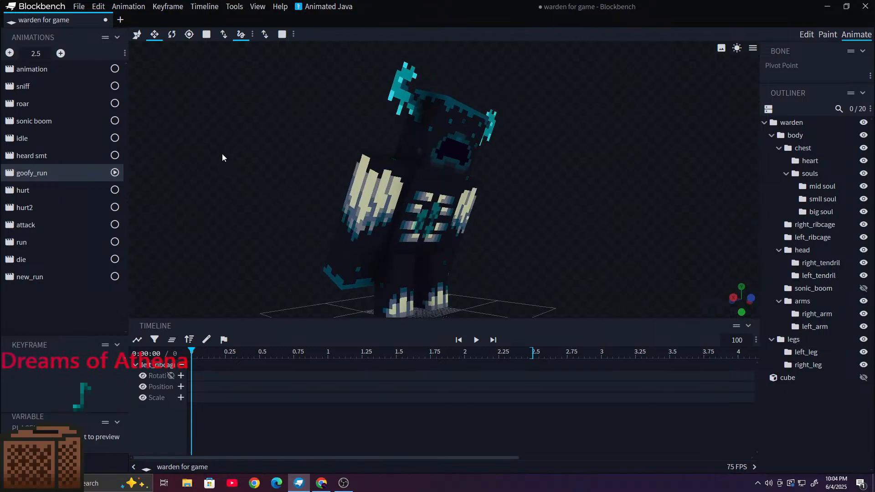
drag(223, 154, 236, 195)
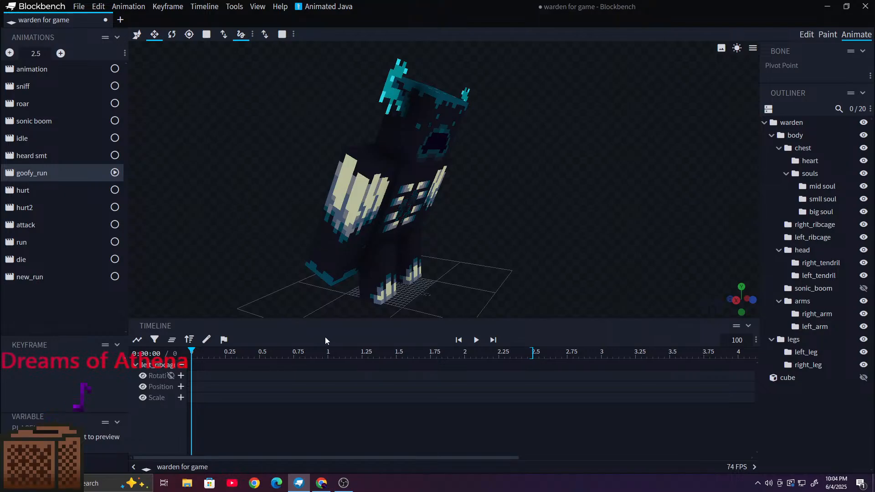
click(475, 341)
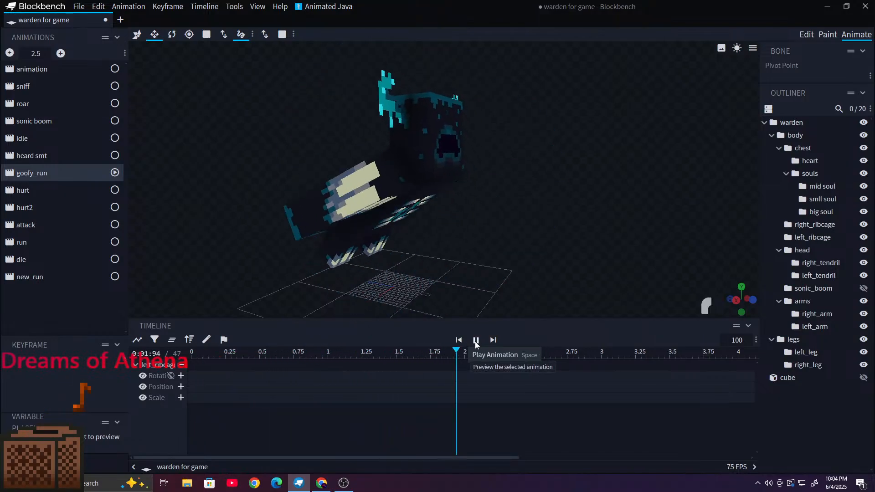
click(475, 341)
drag(456, 350, 104, 334)
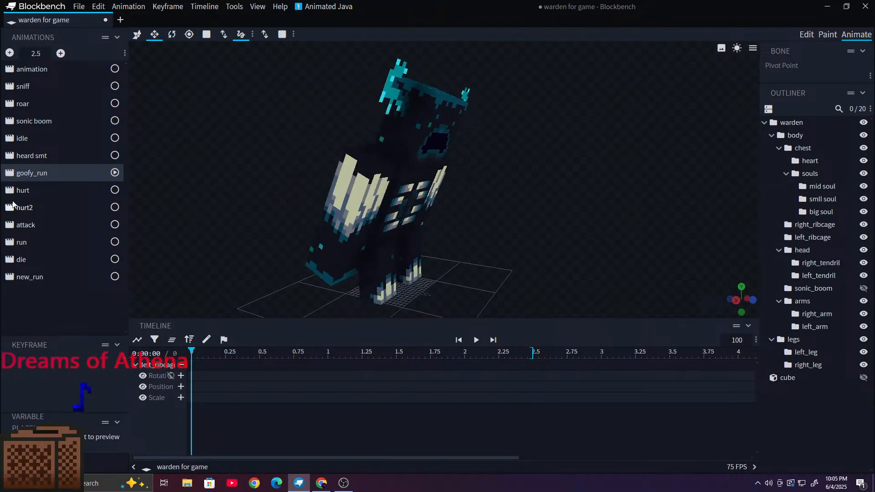
Step: Play the hurt animation with a close view of the warden's upper body
click(13, 196)
drag(378, 248, 235, 262)
scroll(235, 261, up, 6)
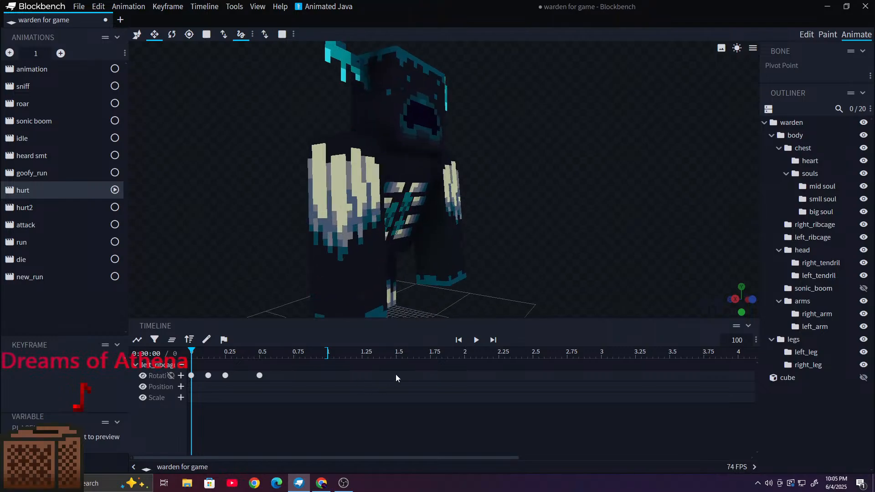
click(476, 340)
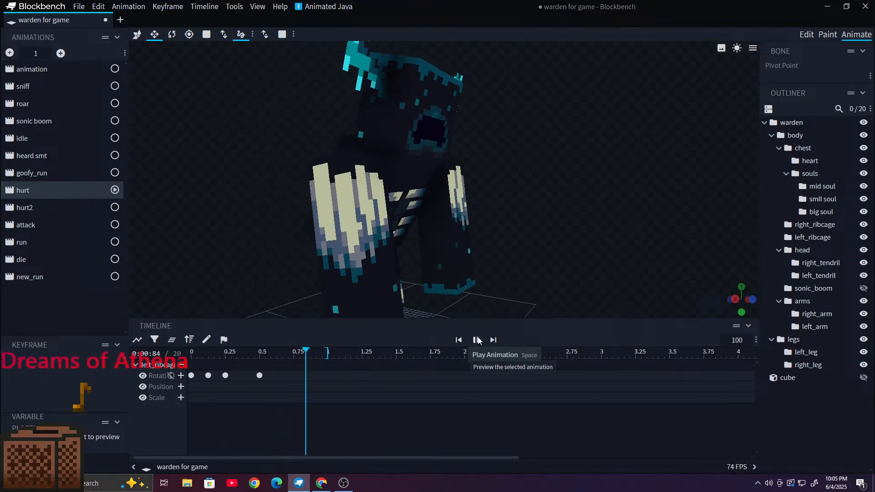
Step: Play the hurt2 animation and review the warden's ribcage from several angles
click(53, 205)
click(476, 340)
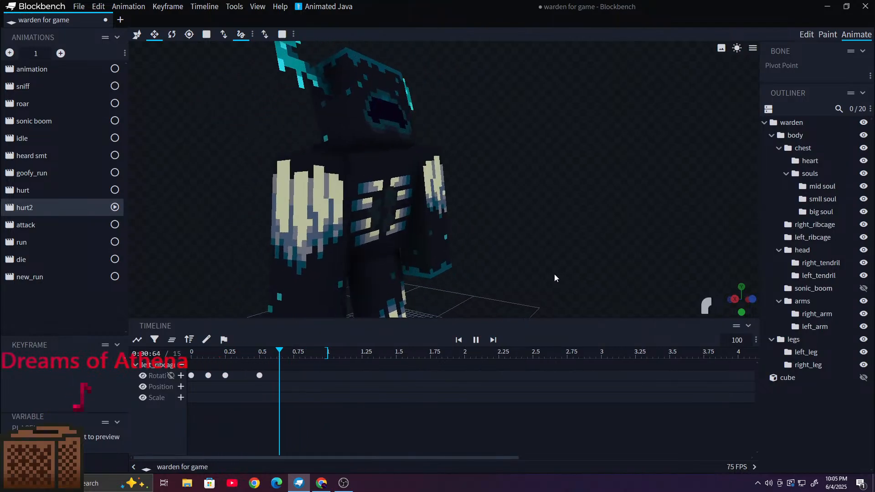
drag(555, 277, 479, 282)
click(476, 340)
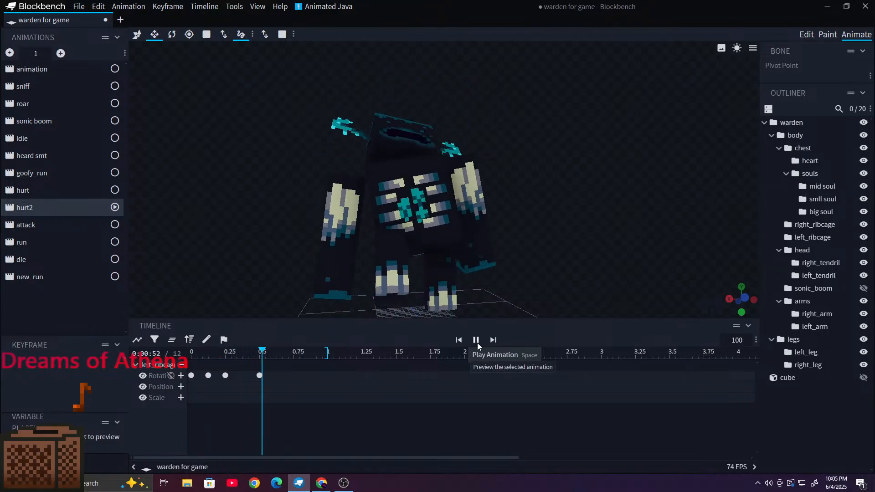
drag(180, 175, 236, 182)
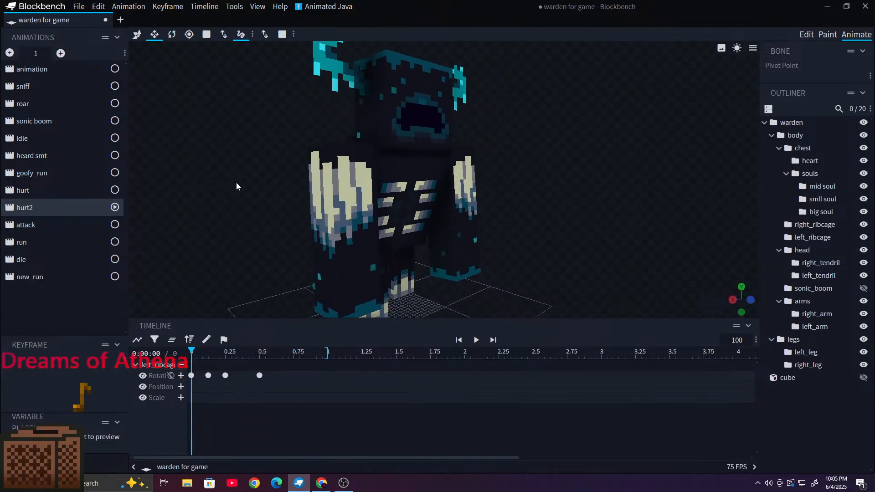
Step: Play the attack animation with the whole warden in view and scrub back to about 0.63 seconds to replay the strike
click(44, 223)
scroll(168, 198, down, 5)
drag(178, 200, 393, 319)
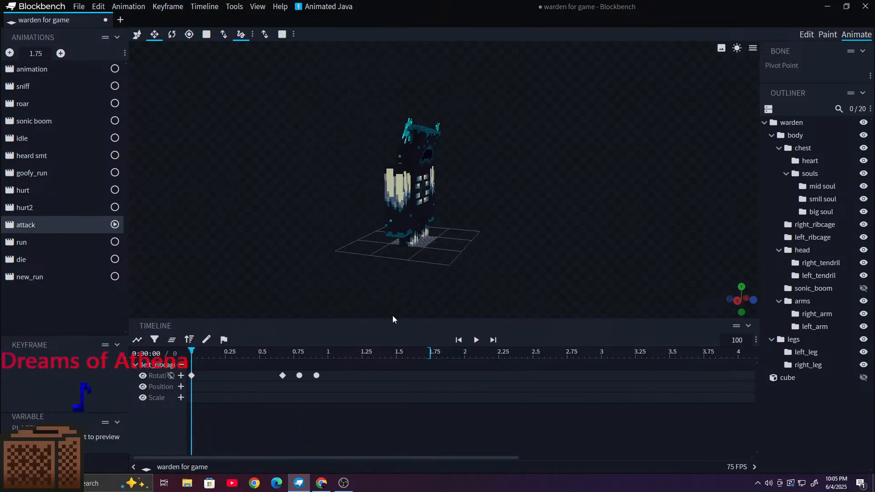
click(474, 339)
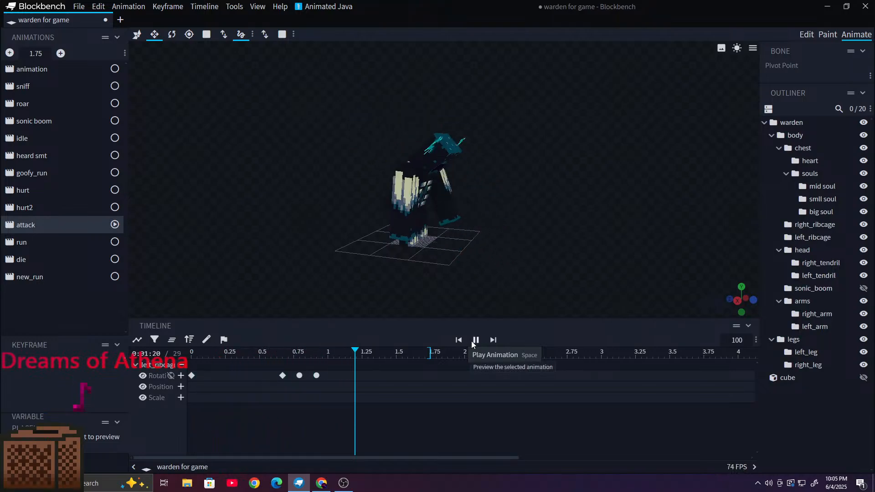
click(360, 354)
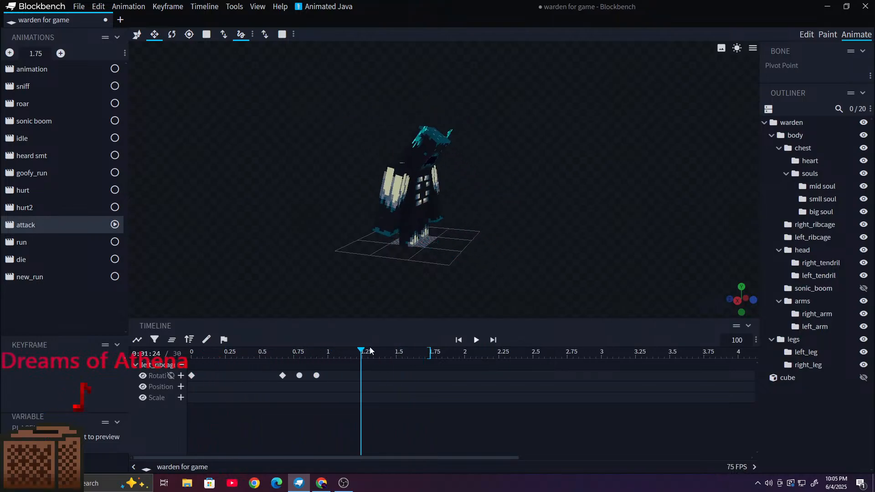
drag(350, 351, 269, 352)
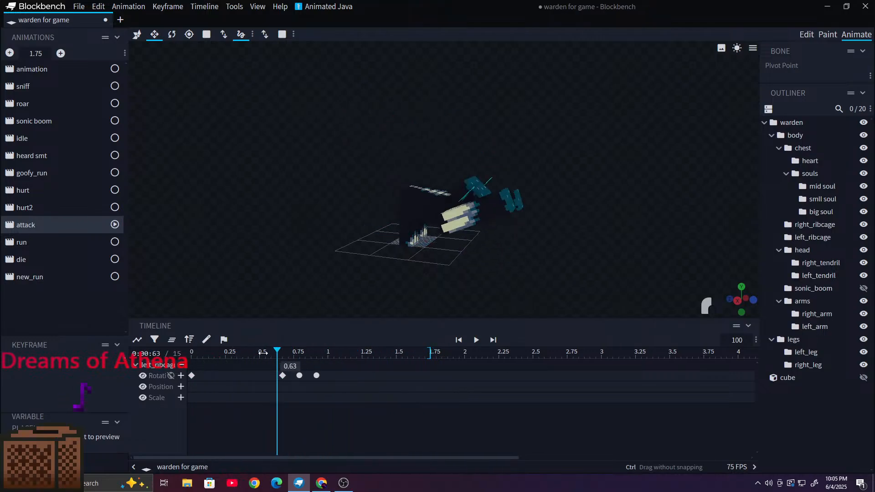
click(476, 340)
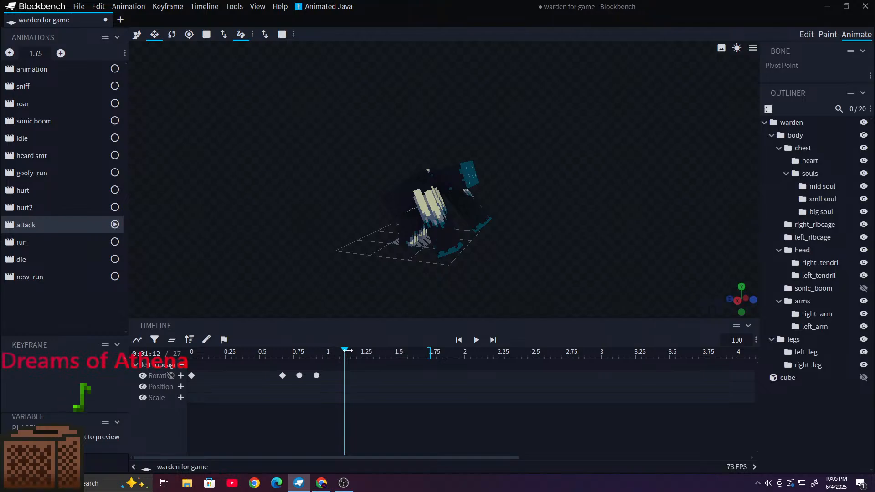
drag(357, 353, 363, 371)
Step: Play the run animation and review the warden's stride from the side and front
click(56, 240)
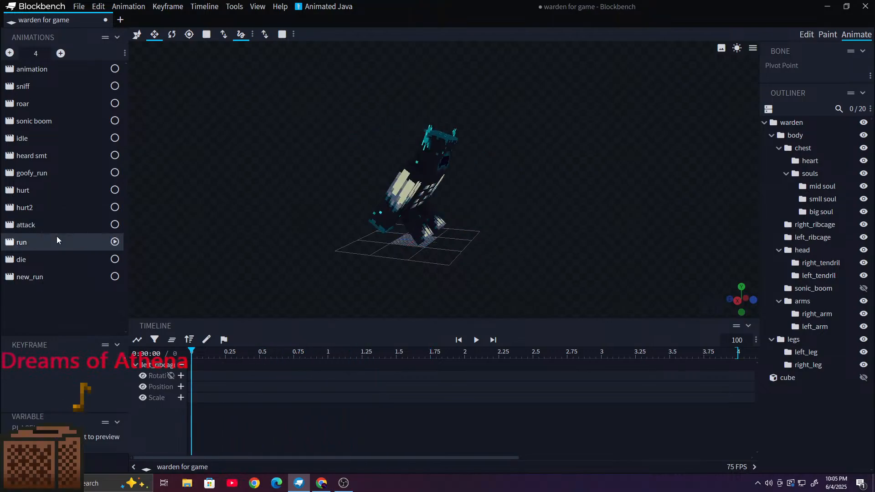
drag(332, 213, 382, 269)
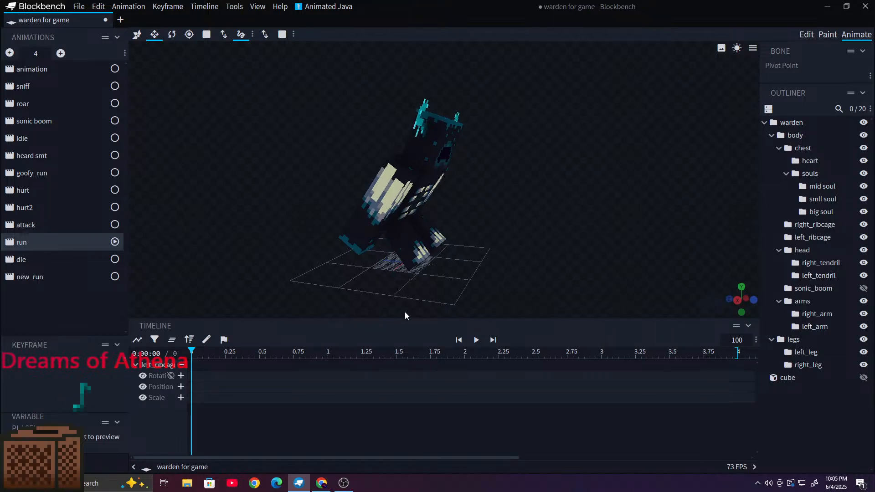
click(475, 341)
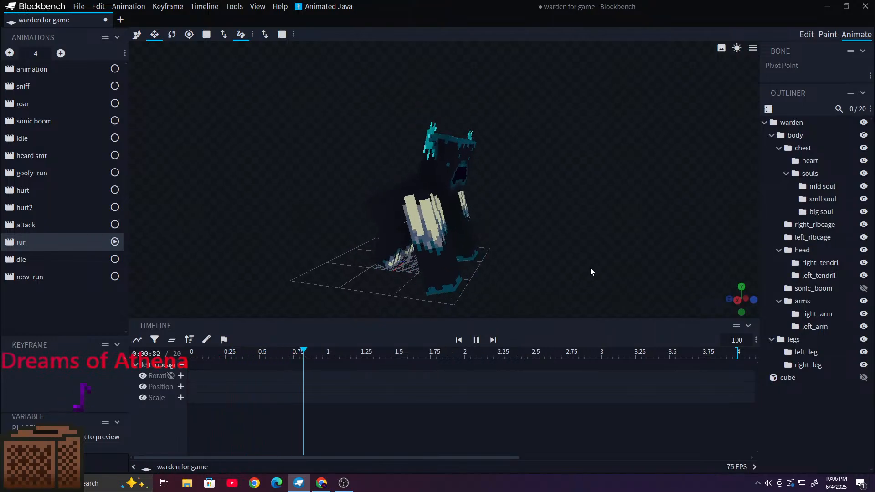
drag(589, 267, 421, 261)
click(475, 340)
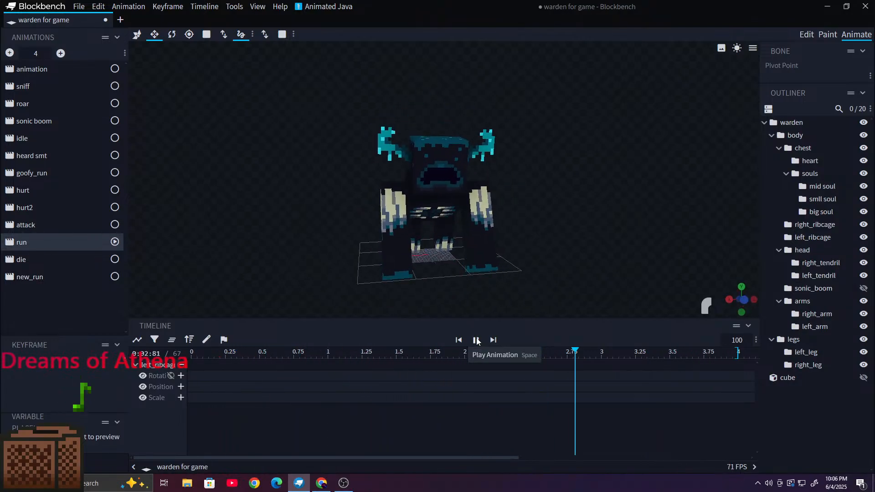
drag(306, 214, 344, 212)
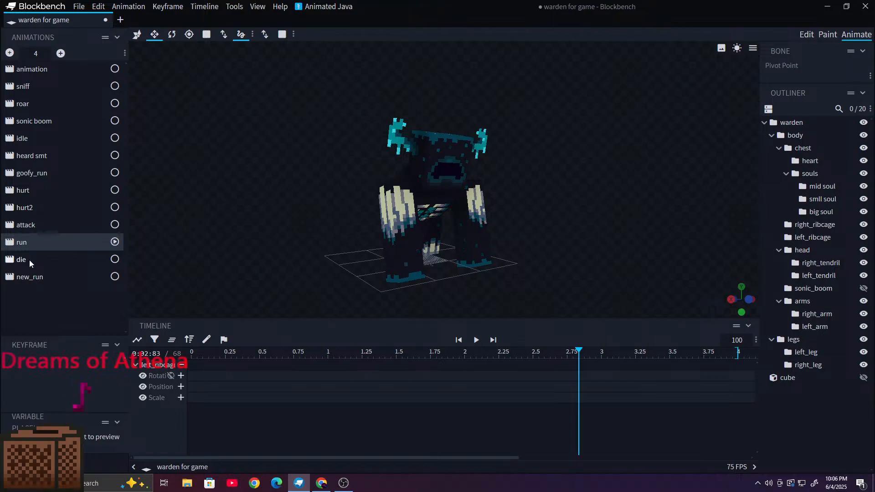
Step: Play the new_run animation from the start to review the warden's replacement running motion
click(32, 278)
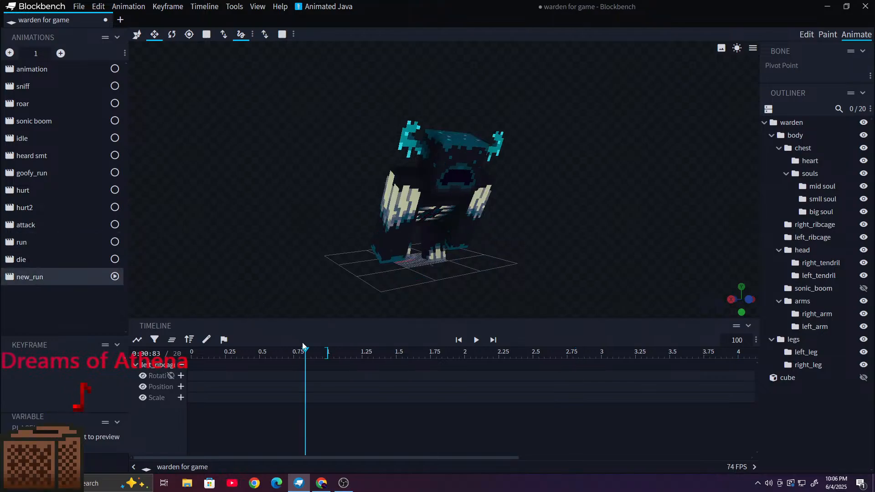
drag(303, 346, 187, 340)
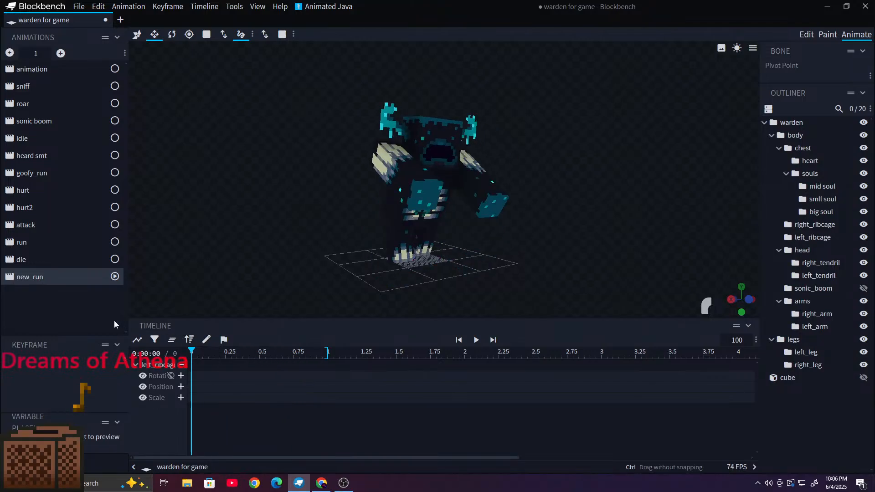
drag(213, 249, 323, 288)
click(476, 340)
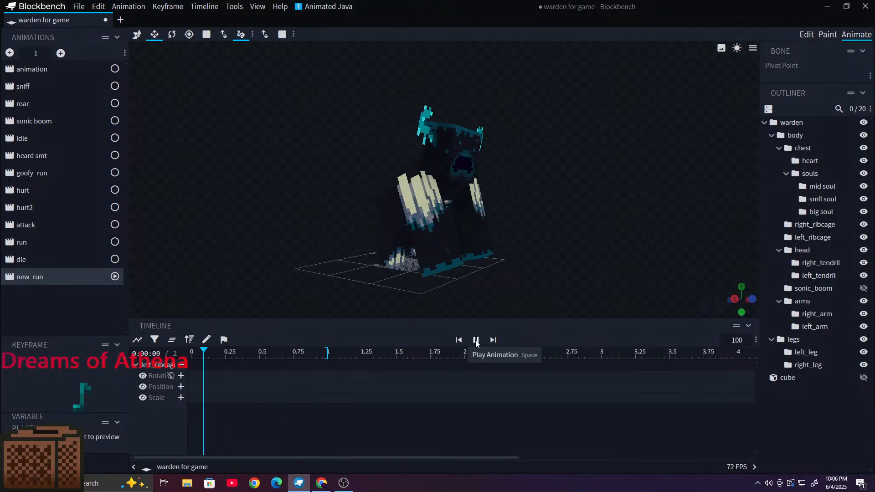
Step: Review the new_run animation from several angles, stop playback and return the playhead to the start
drag(543, 255, 488, 263)
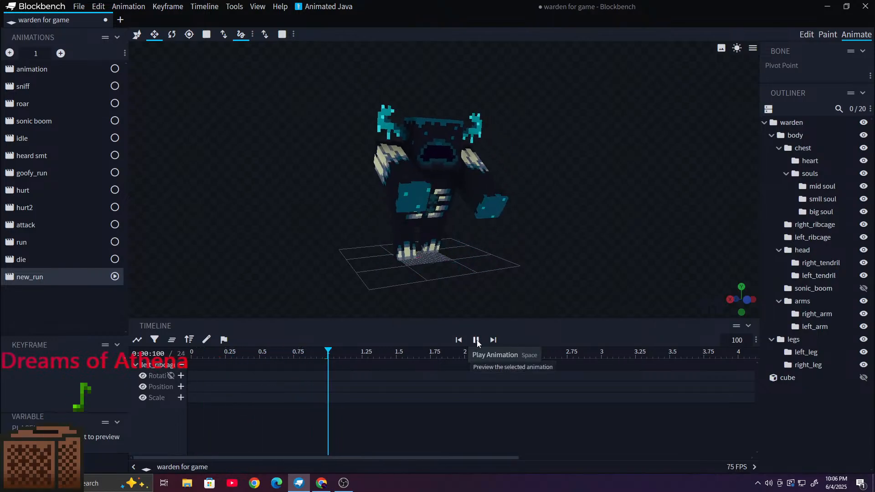
drag(464, 298, 460, 277)
scroll(460, 274, down, 2)
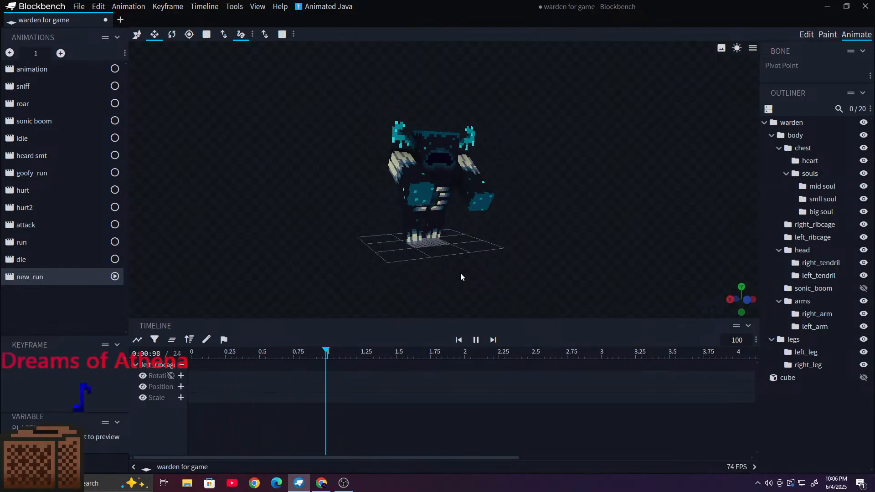
scroll(286, 258, up, 5)
drag(254, 259, 271, 256)
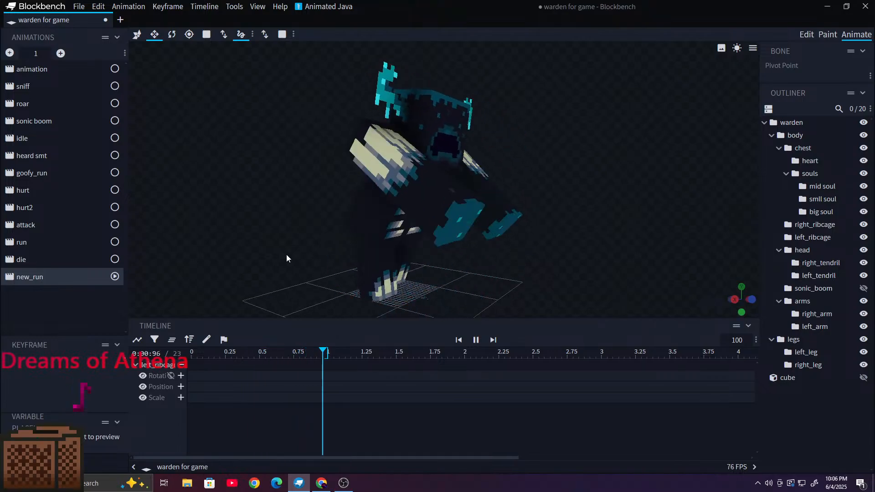
scroll(286, 254, down, 3)
click(476, 340)
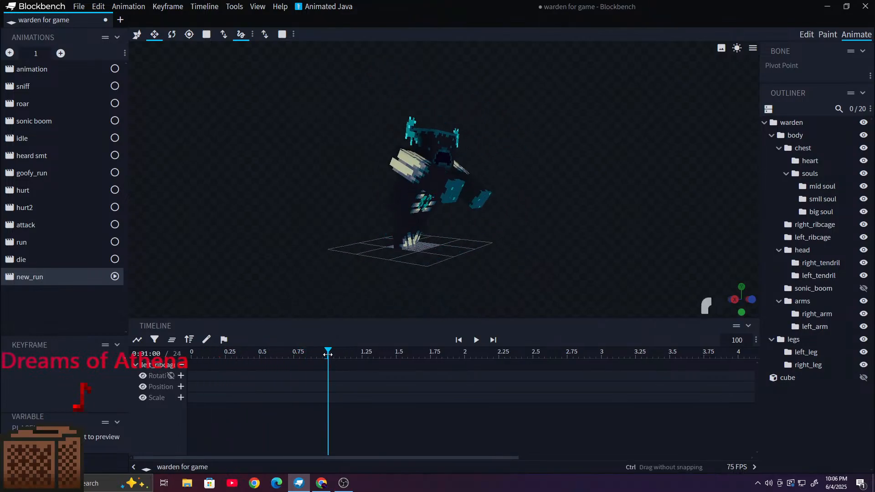
drag(328, 354, 192, 355)
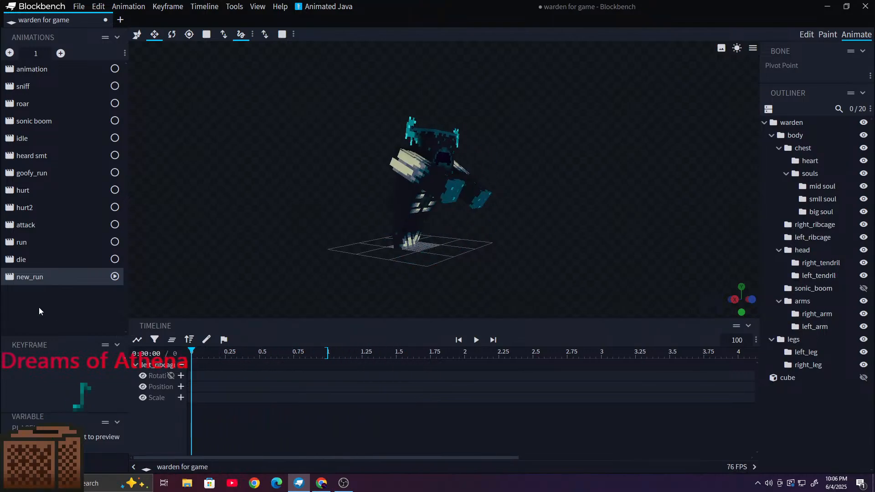
Step: Select the die animation and view the warden from the front
click(30, 260)
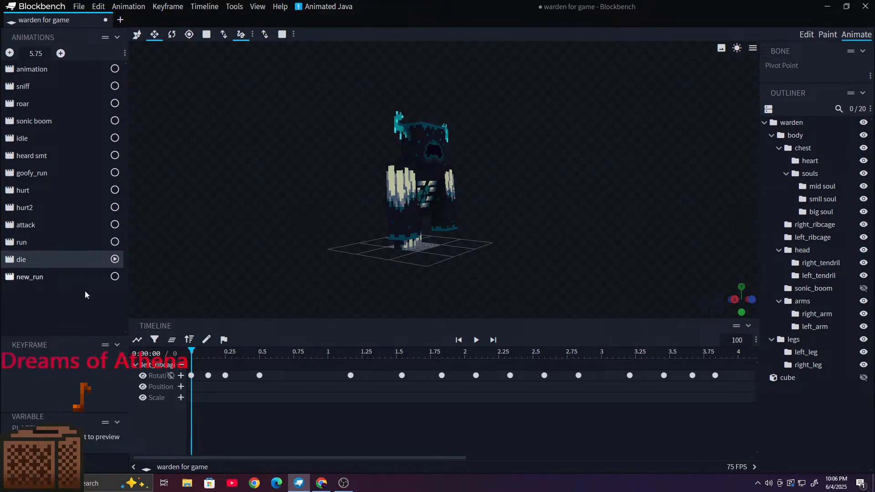
drag(344, 173, 302, 138)
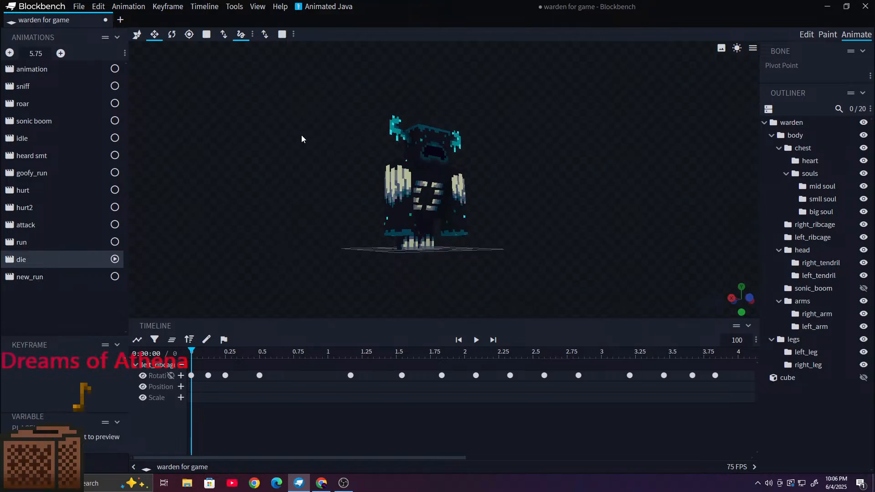
Step: Try rotating the whole warden group 95 degrees about Z at the start of the die animation, and undo it
click(768, 125)
drag(542, 153, 523, 171)
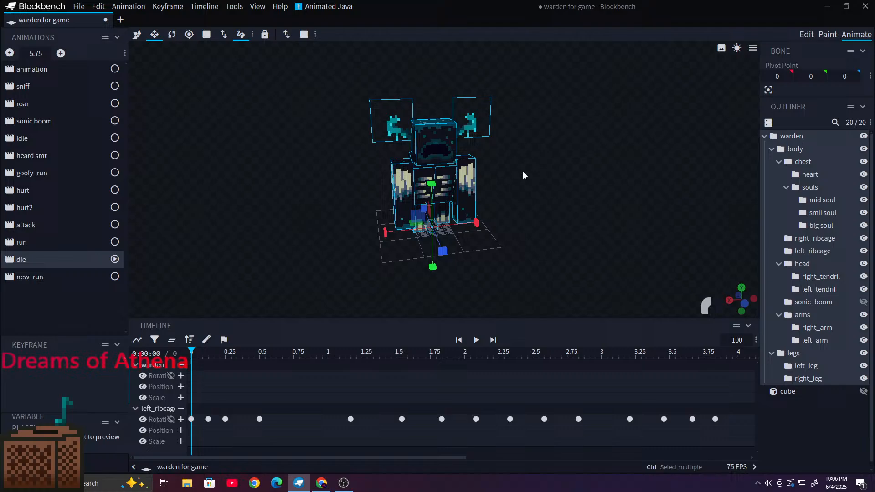
click(171, 35)
drag(416, 197, 486, 206)
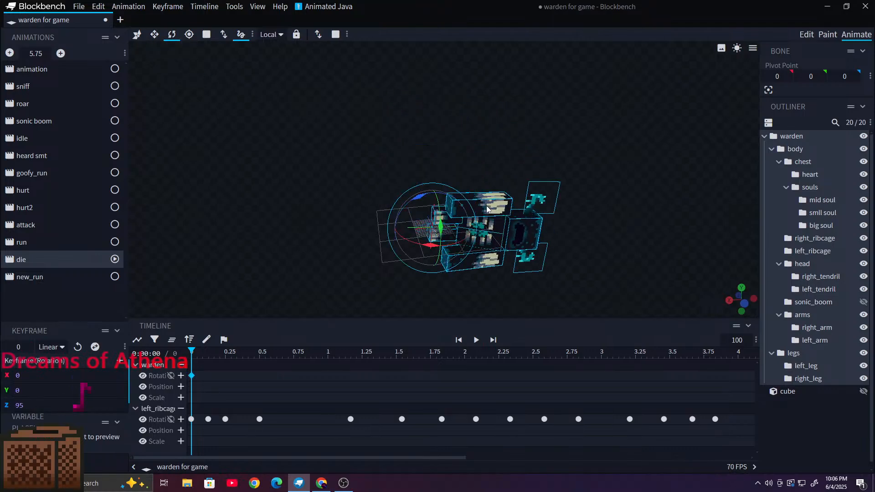
key(ctrl+z)
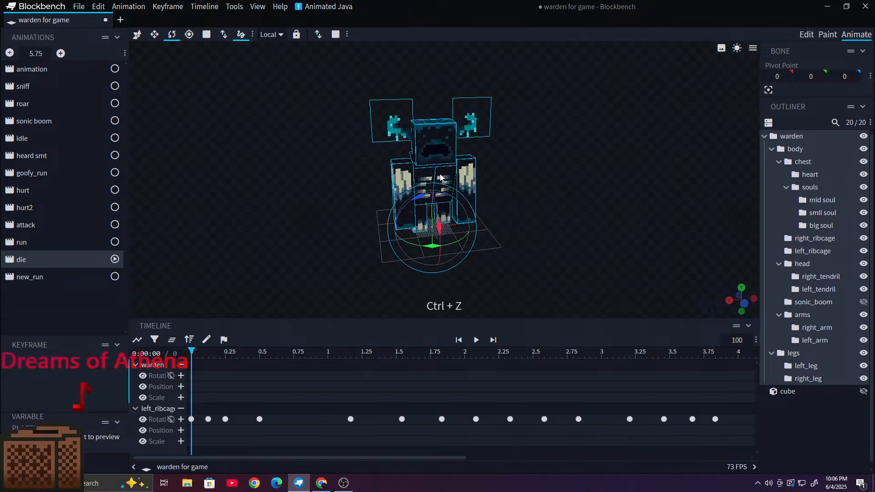
click(771, 403)
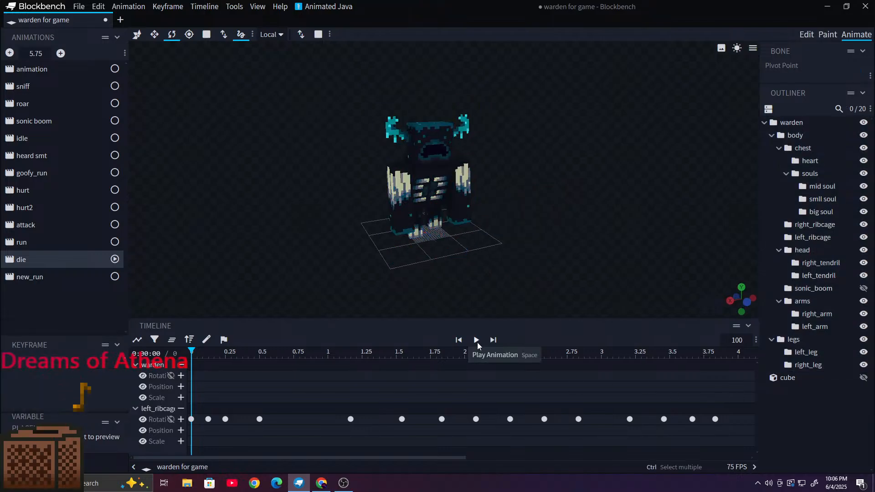
Step: Play the die animation repeatedly, examine the collapse from different angles, and return the playhead to 0
click(475, 341)
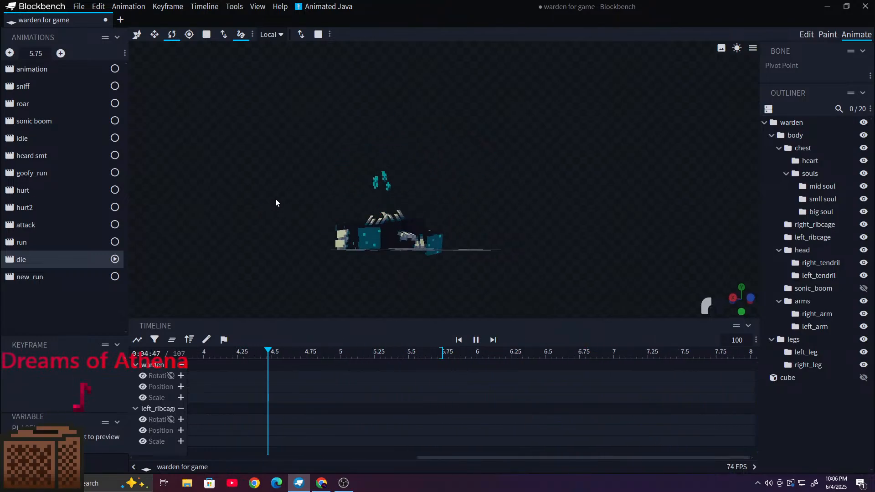
drag(275, 198, 281, 215)
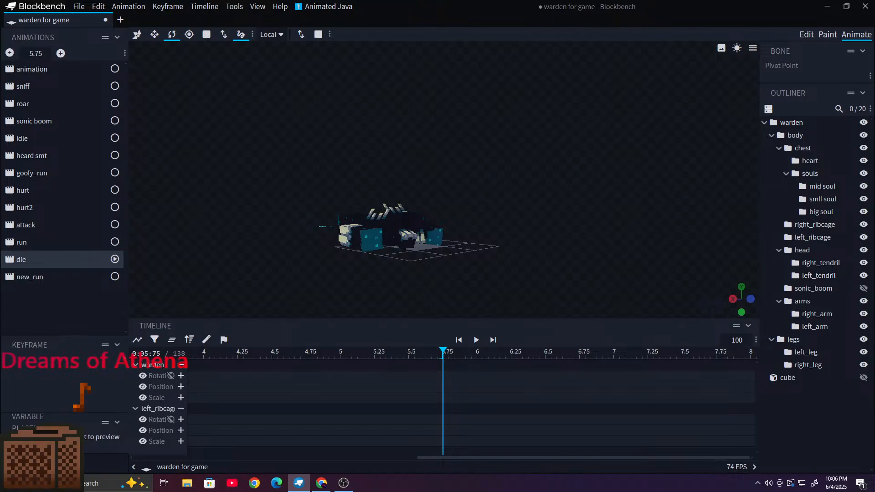
click(477, 344)
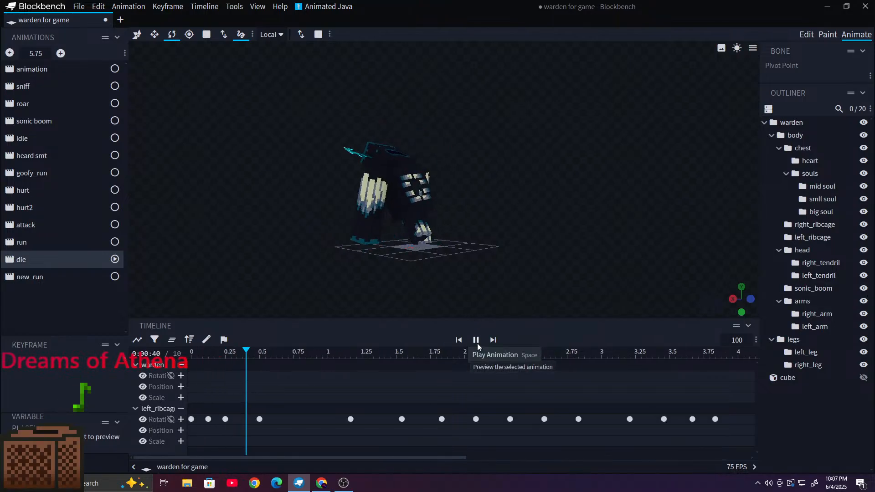
click(477, 343)
drag(355, 352, 99, 354)
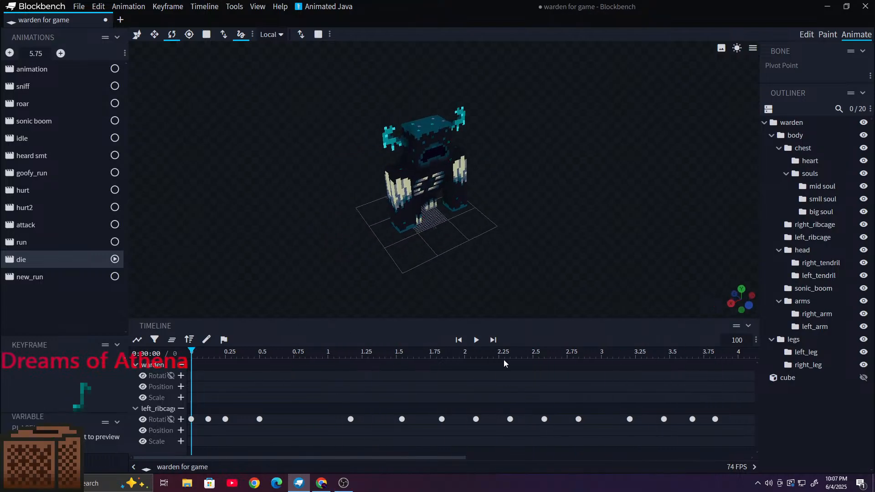
click(475, 341)
click(474, 341)
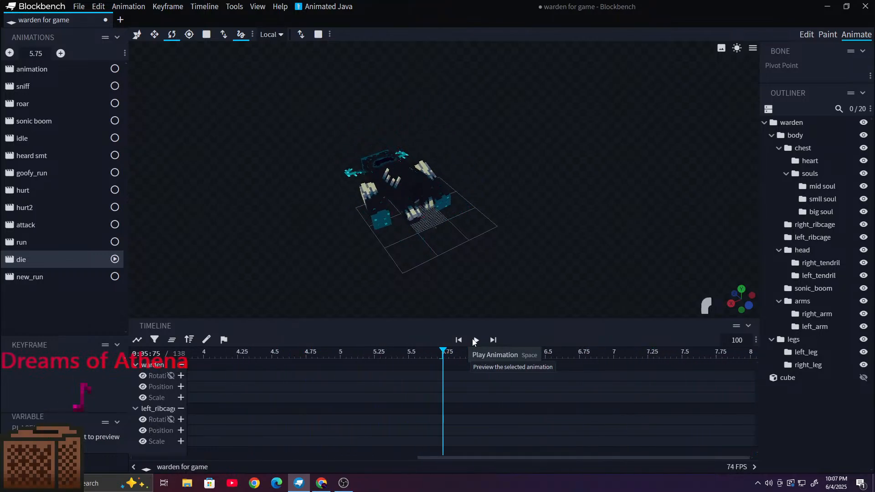
click(475, 340)
drag(244, 354, 190, 354)
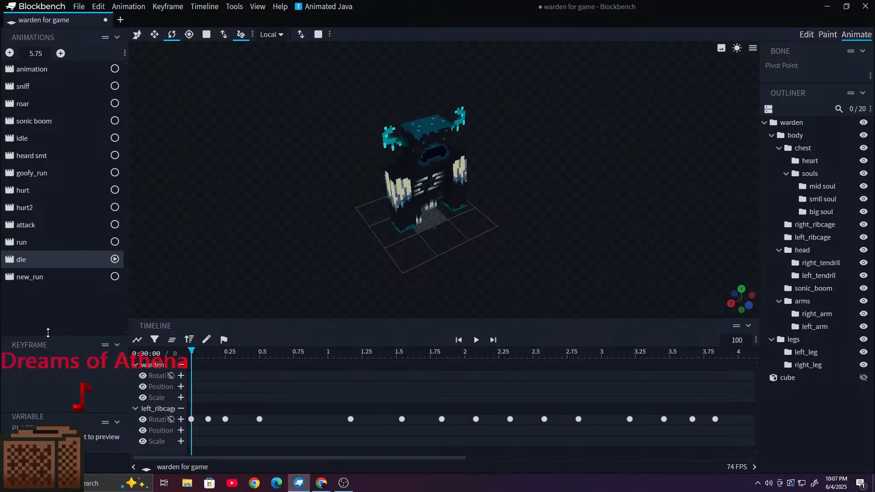
Step: Close the warden for game model, discarding its unsaved changes, and open the recent make-a-player-model.bbmodel
click(120, 20)
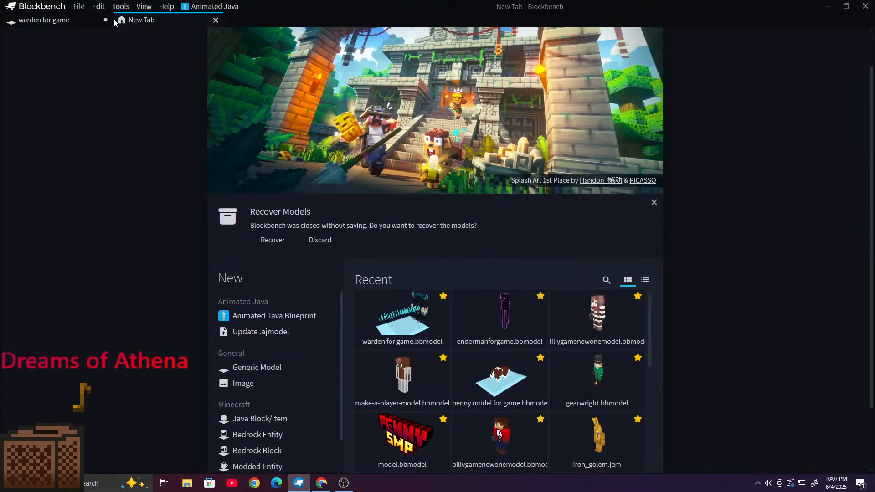
click(106, 20)
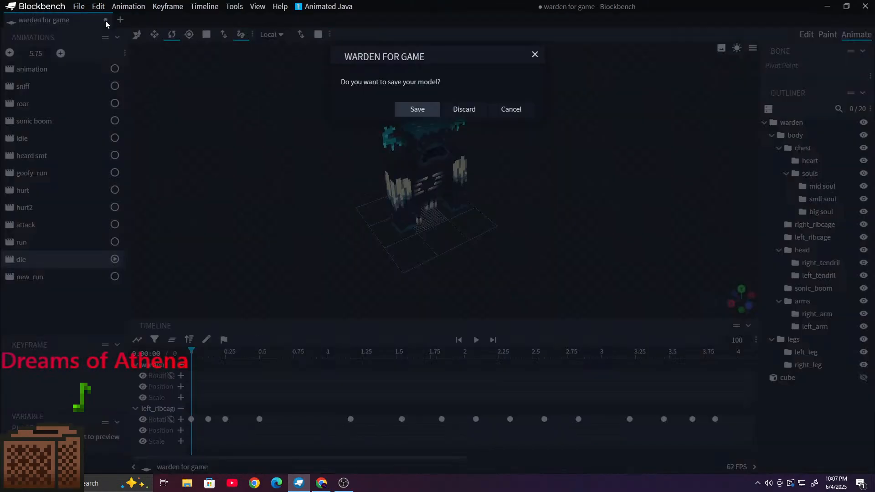
click(464, 109)
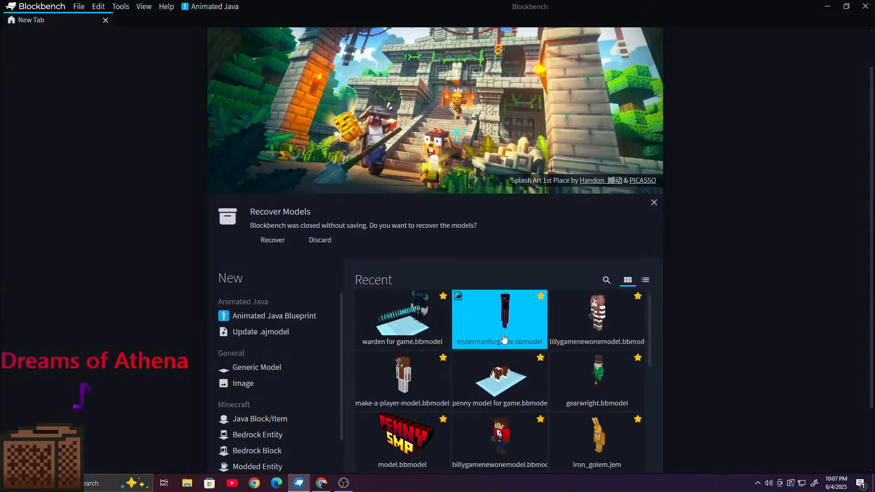
click(423, 374)
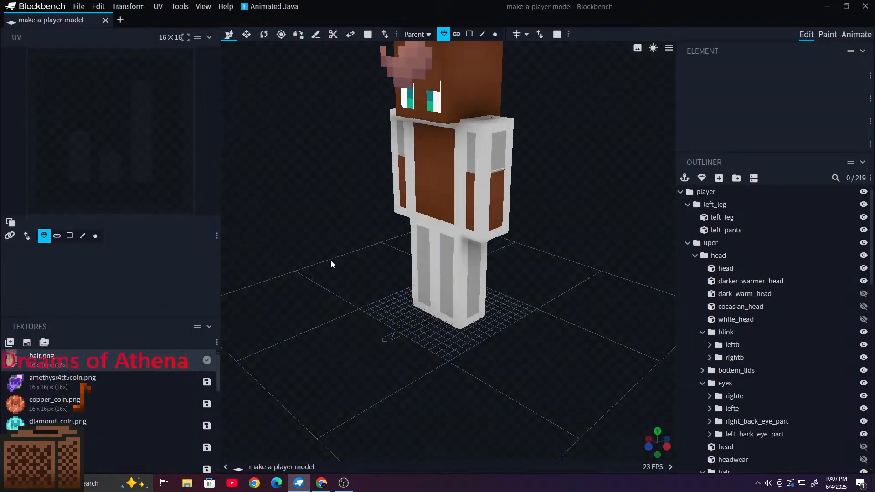
Step: Examine the player model's torso, arms and head up close and from different angles
right_drag(297, 281, 312, 353)
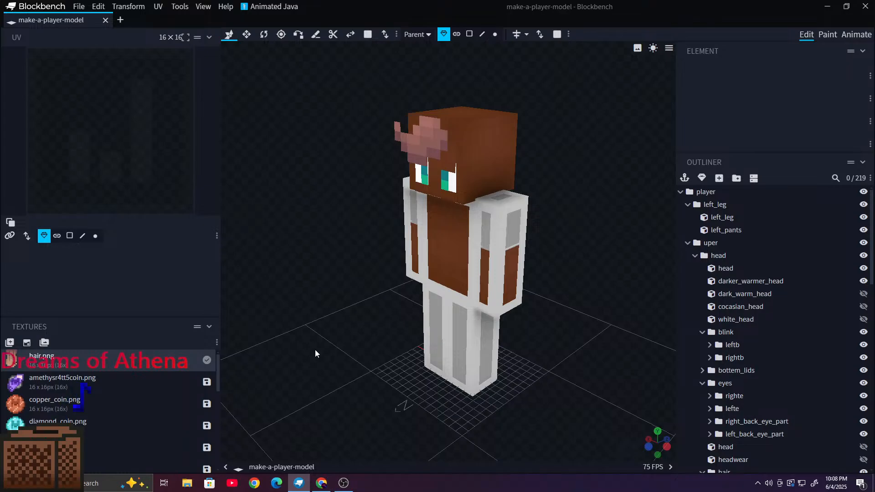
drag(242, 272, 398, 195)
scroll(392, 199, up, 5)
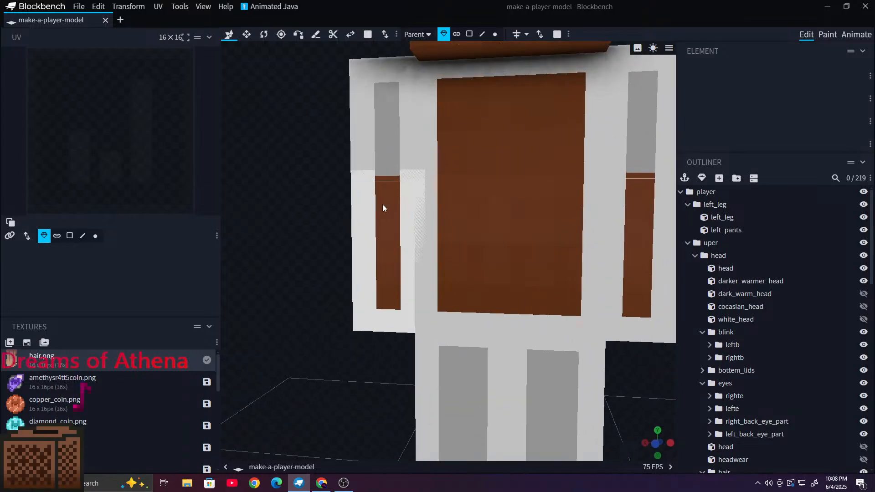
drag(284, 219, 302, 258)
scroll(360, 304, down, 5)
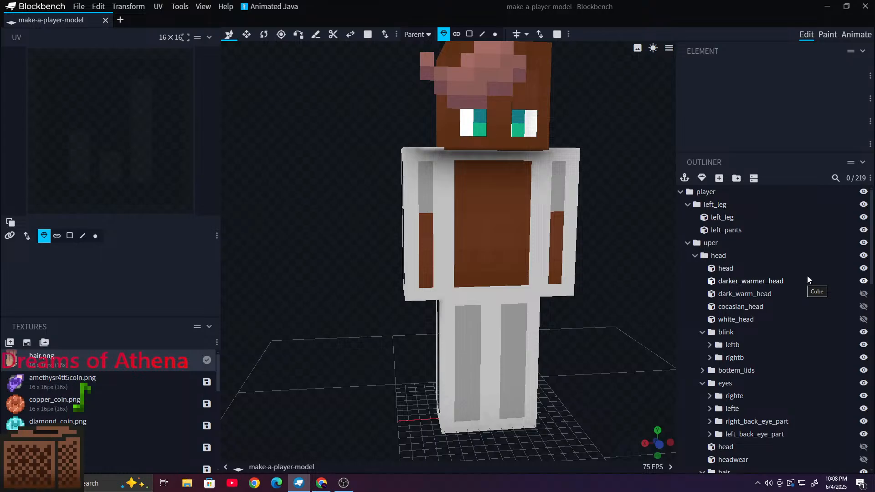
scroll(331, 296, up, 3)
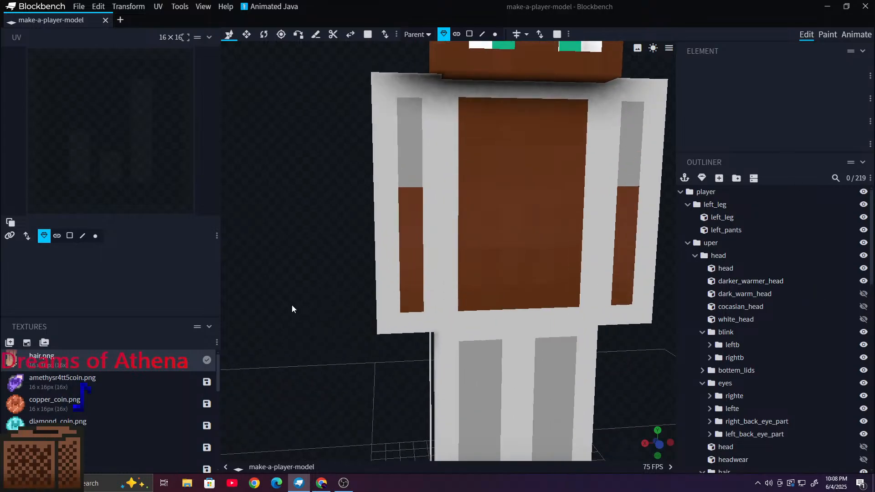
drag(293, 307, 773, 299)
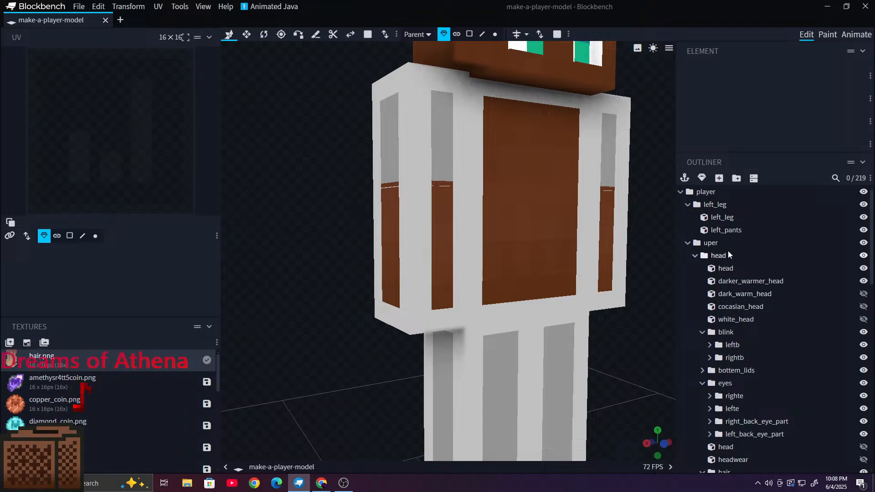
scroll(570, 228, down, 3)
drag(571, 204, 561, 151)
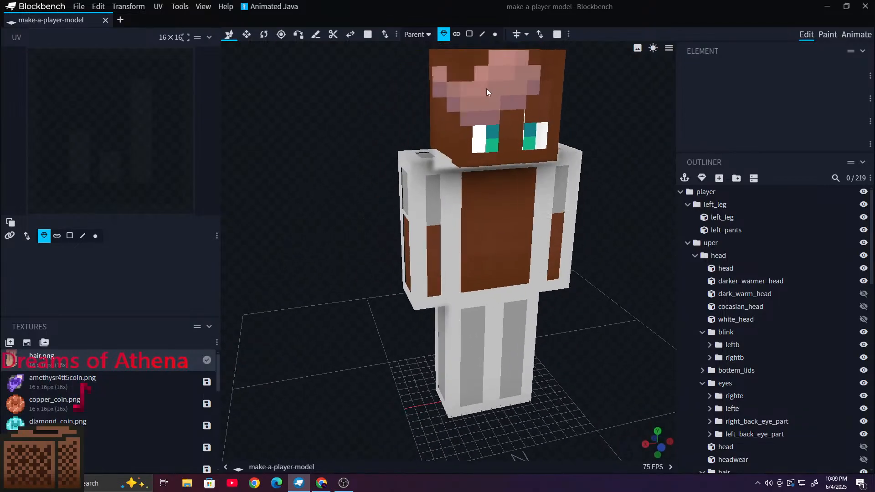
Step: Select the front_hair cube on the player's forehead and inspect it up close
click(487, 92)
right_drag(343, 154, 313, 208)
drag(314, 208, 326, 190)
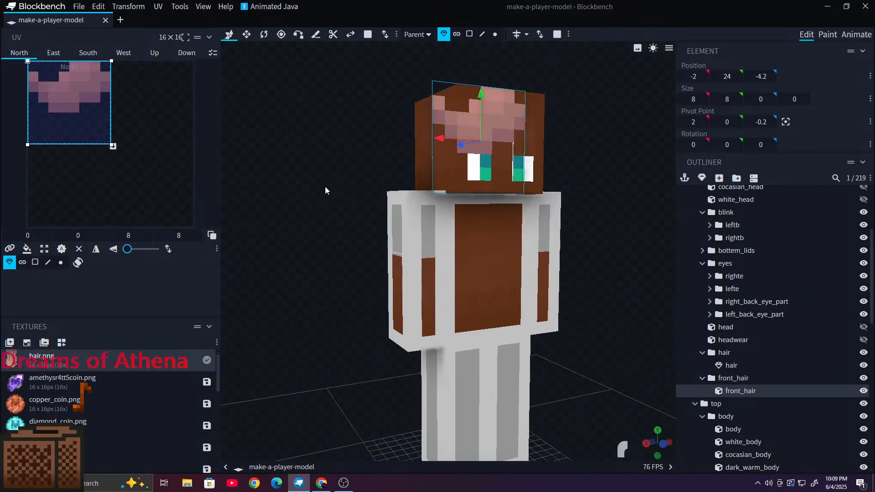
scroll(327, 190, up, 5)
Step: Select the long hair mesh on the player's back and examine it from behind and in front
drag(322, 220, 874, 205)
drag(320, 276, 412, 289)
click(453, 319)
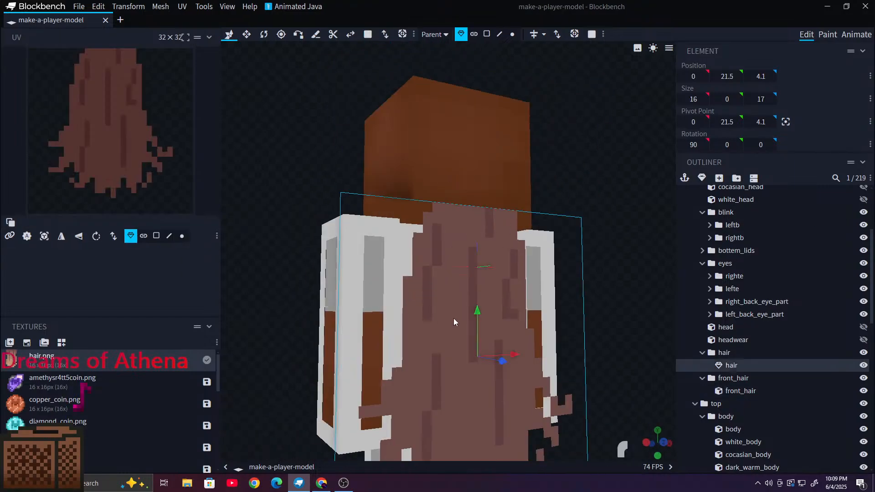
right_drag(454, 320, 429, 191)
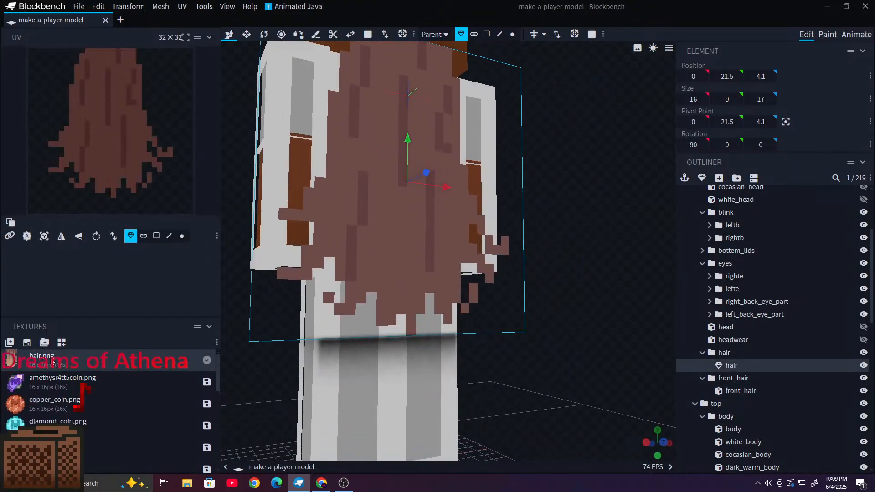
right_drag(538, 280, 575, 359)
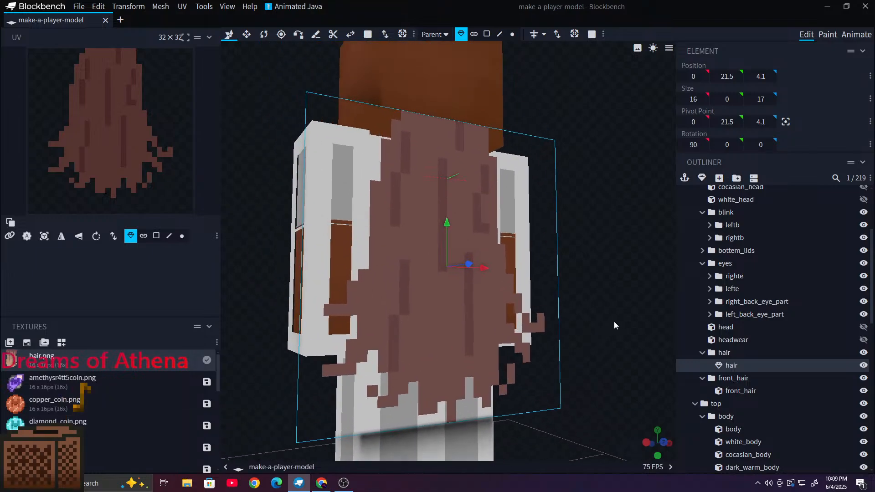
drag(614, 322, 256, 286)
drag(254, 353, 500, 365)
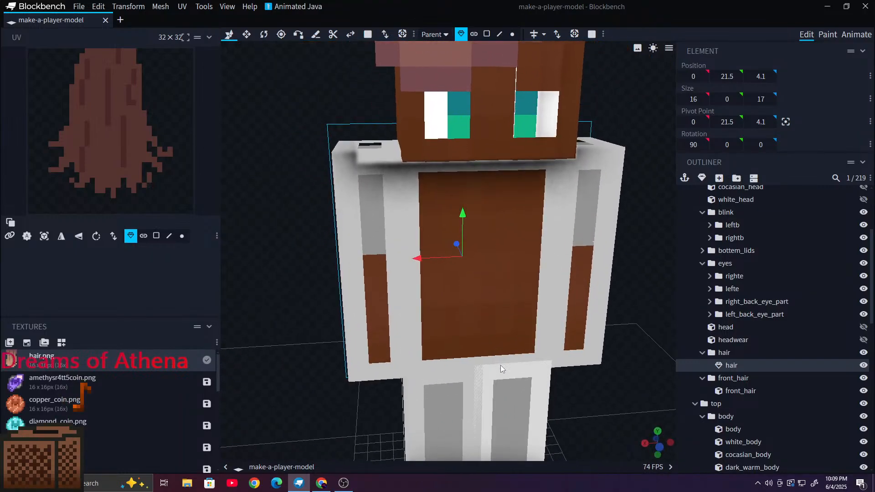
Step: Deselect the hair mesh and look through the outliner's arm and right leg parts
scroll(547, 289, down, 3)
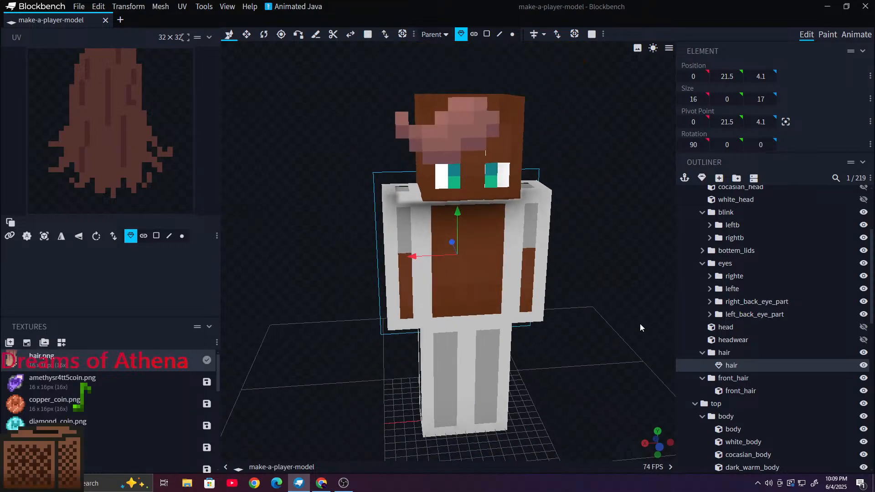
scroll(671, 330, up, 2)
scroll(807, 394, down, 9)
click(781, 454)
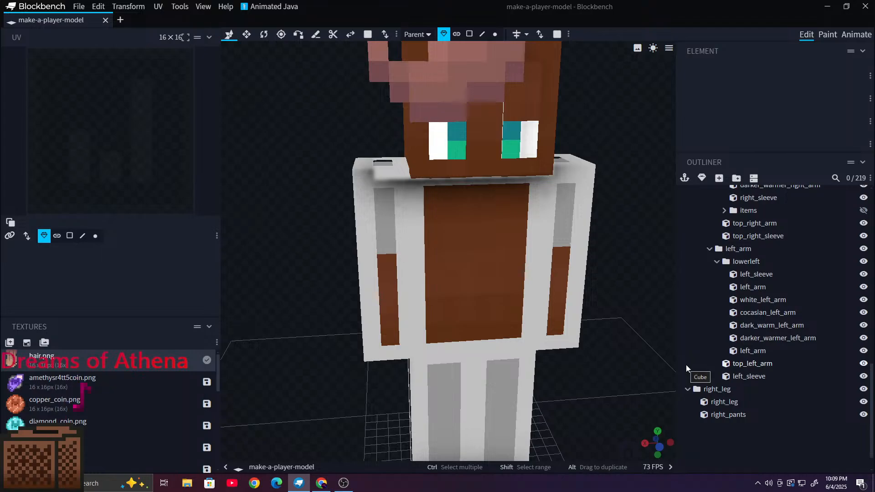
scroll(621, 279, up, 3)
scroll(615, 284, down, 4)
right_drag(574, 203, 552, 205)
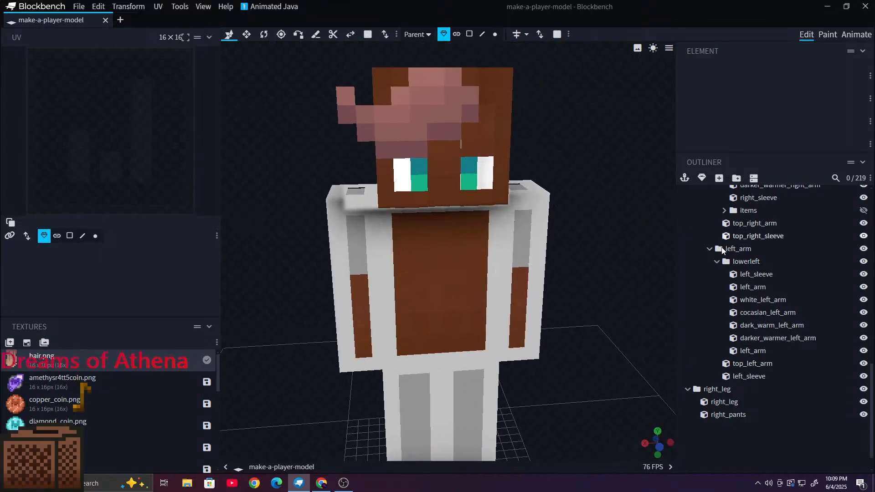
Step: Select the upper left_sleeve cube on the player's left arm, deselect it, and view the arm from the side
click(524, 205)
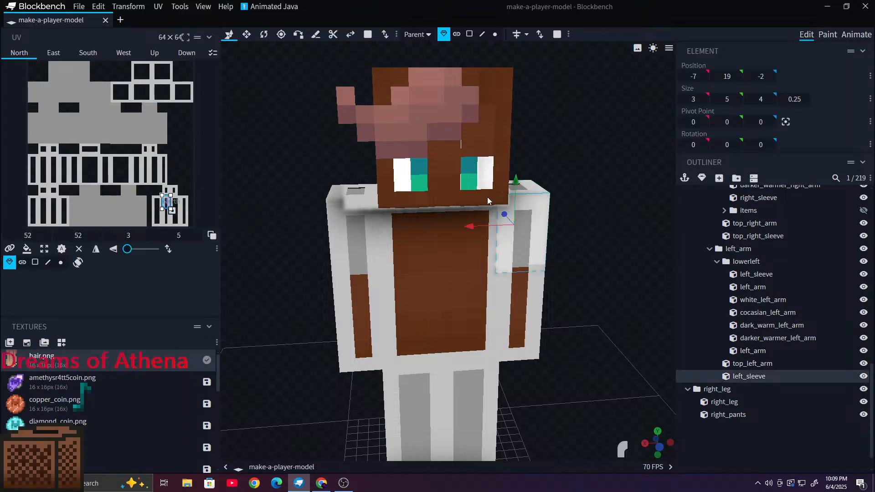
click(745, 430)
drag(576, 196, 519, 189)
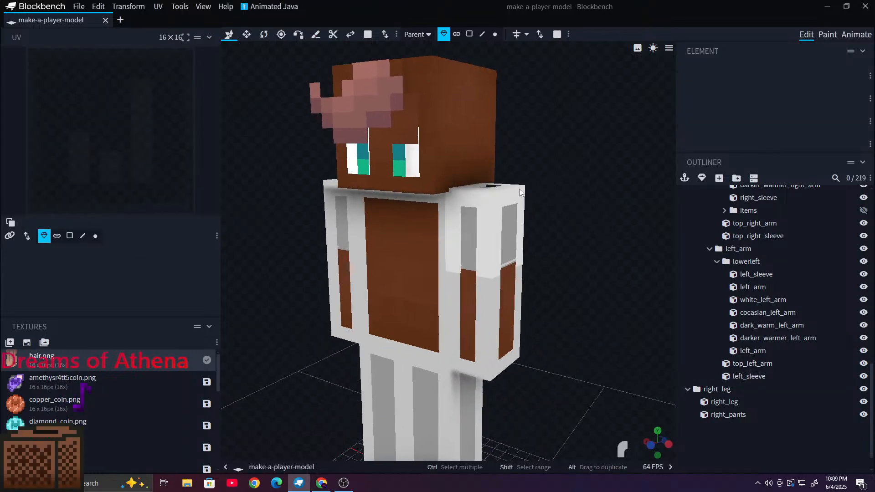
scroll(753, 322, up, 10)
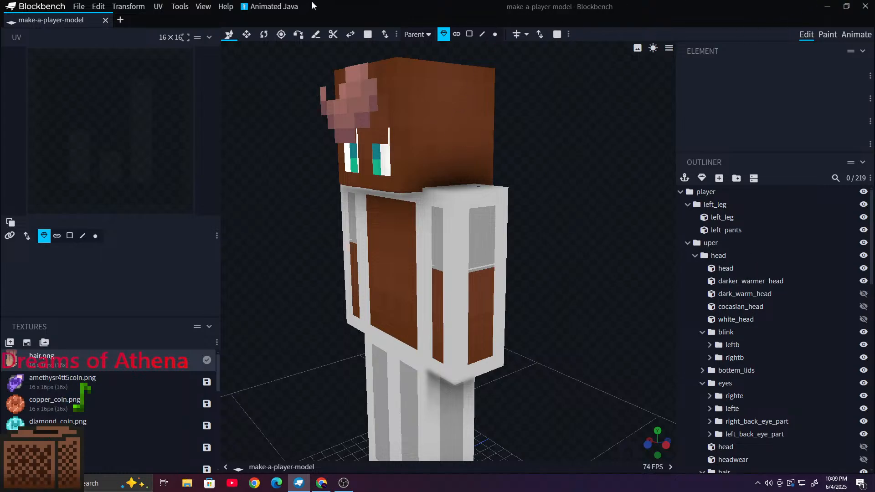
Step: Clear the open file explorer window out of the way and maximize the Blockbench window again
drag(312, 5, 494, 74)
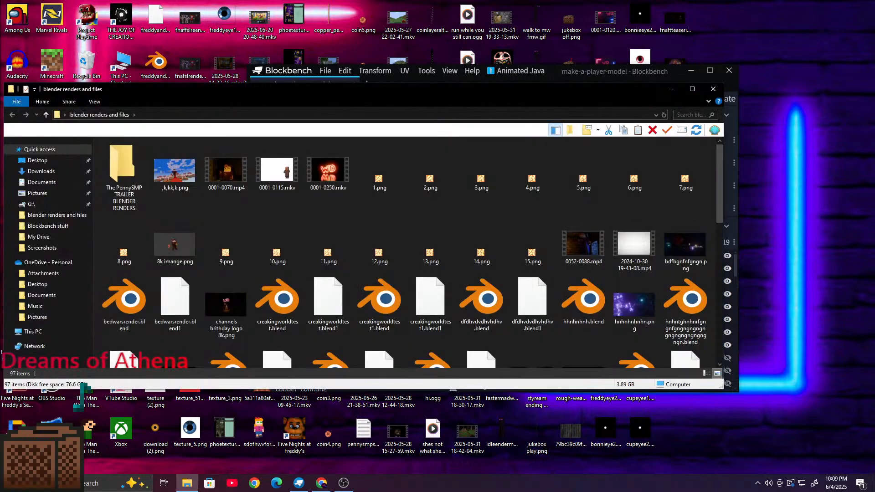
drag(374, 92, 0, 456)
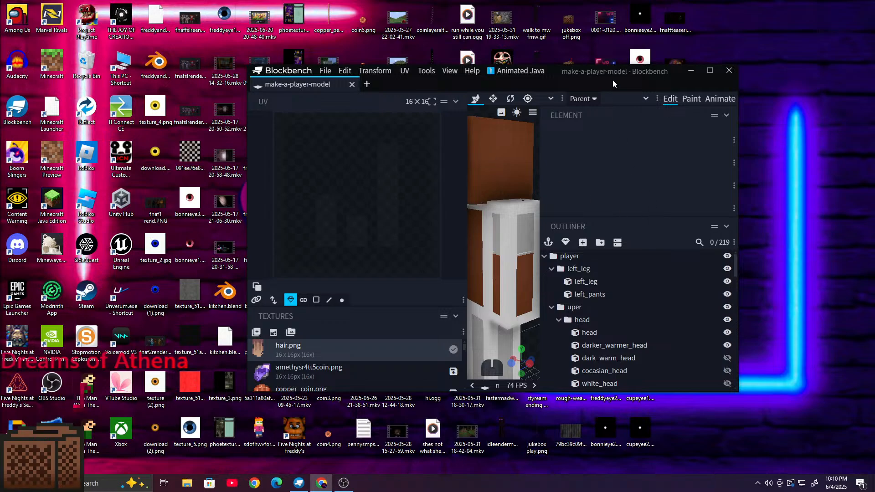
click(710, 71)
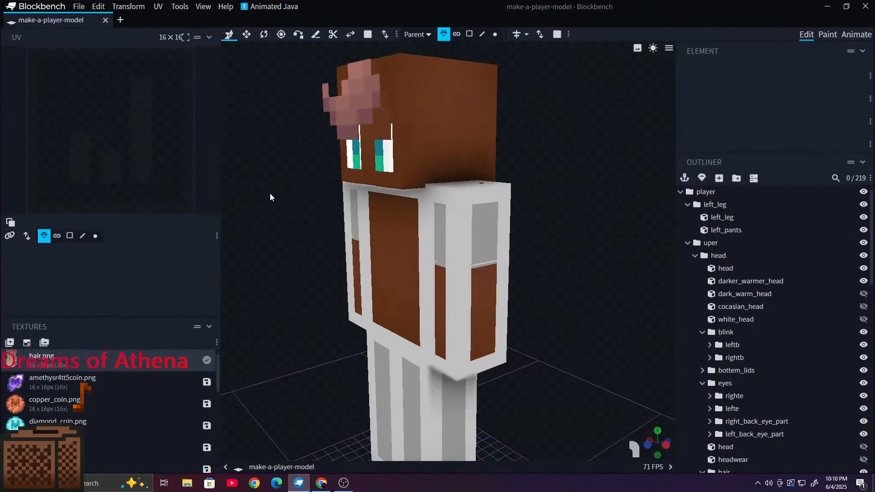
Step: Select the base head cube, hide darker_warmer_head, and examine the uncovered head from behind
click(439, 137)
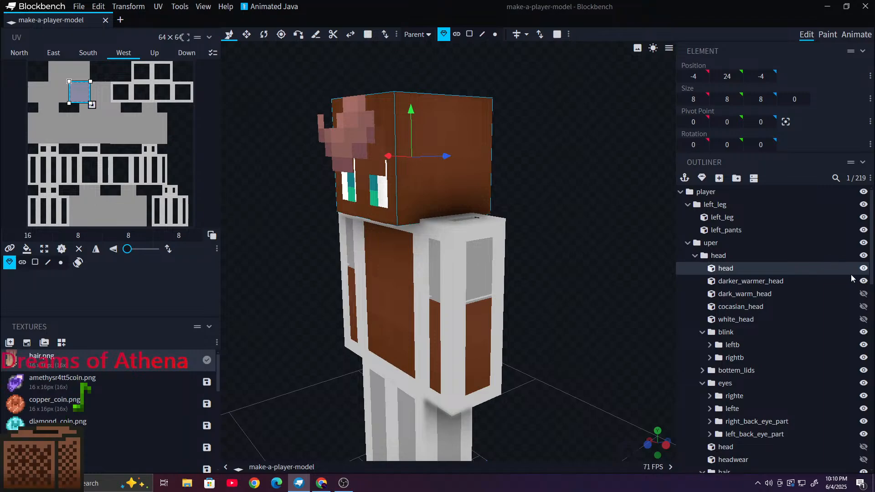
click(864, 268)
click(864, 268)
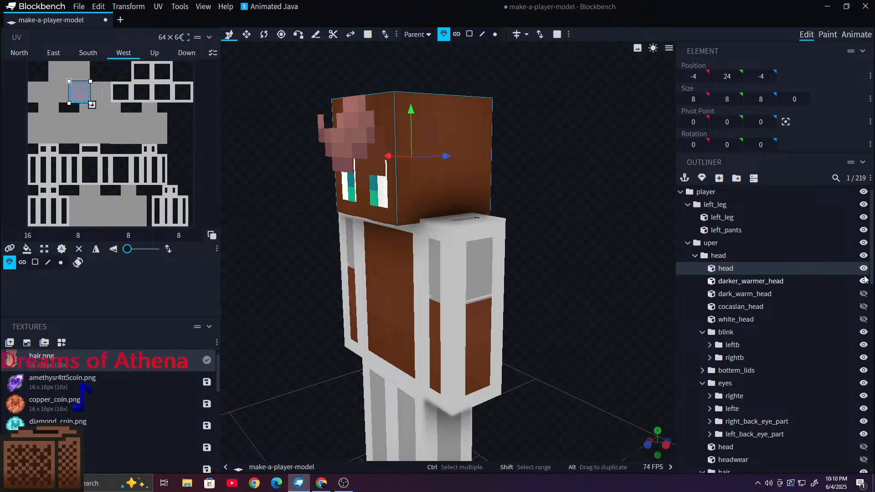
click(863, 280)
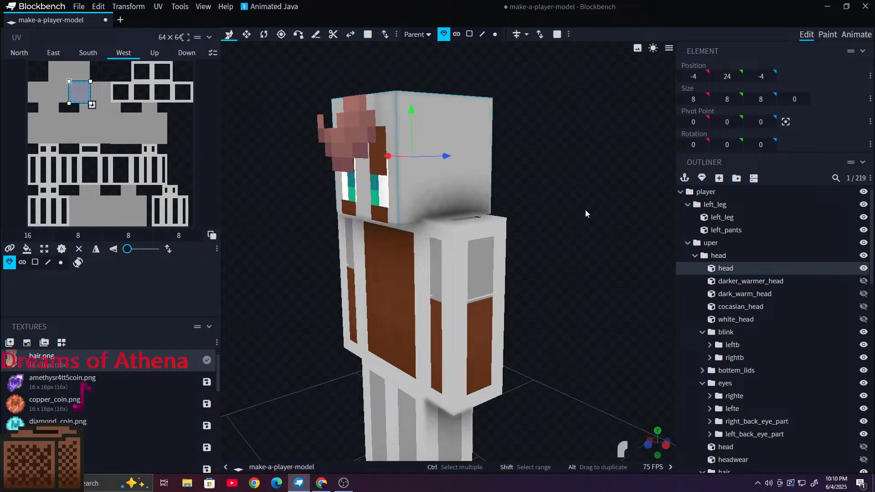
drag(582, 209, 463, 210)
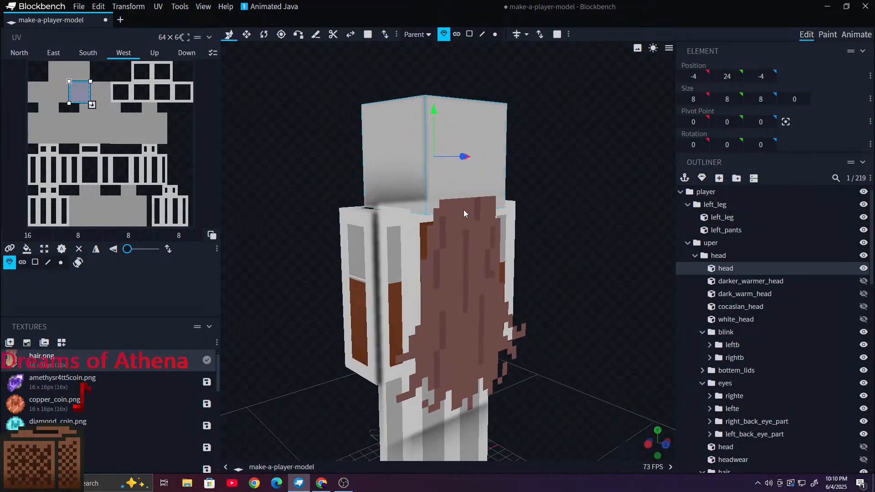
scroll(463, 228, up, 3)
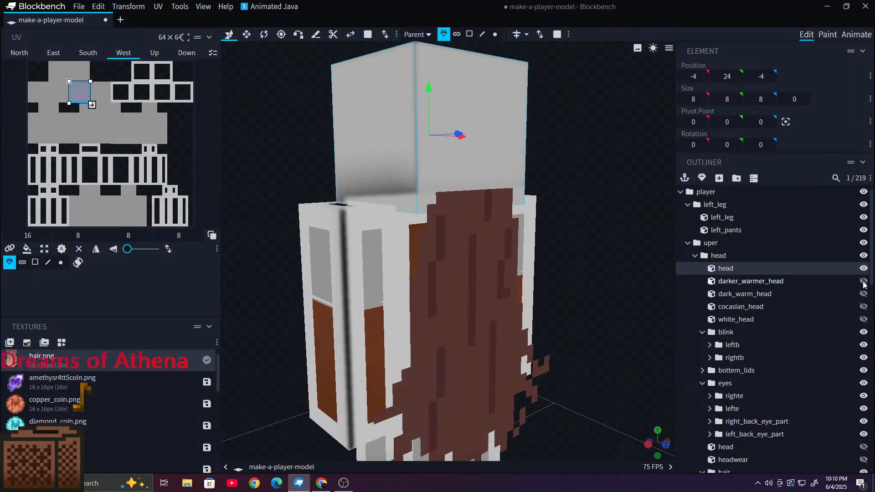
Step: Show the white_head and cocasian_head skin variants and view the head from the back and front
click(864, 319)
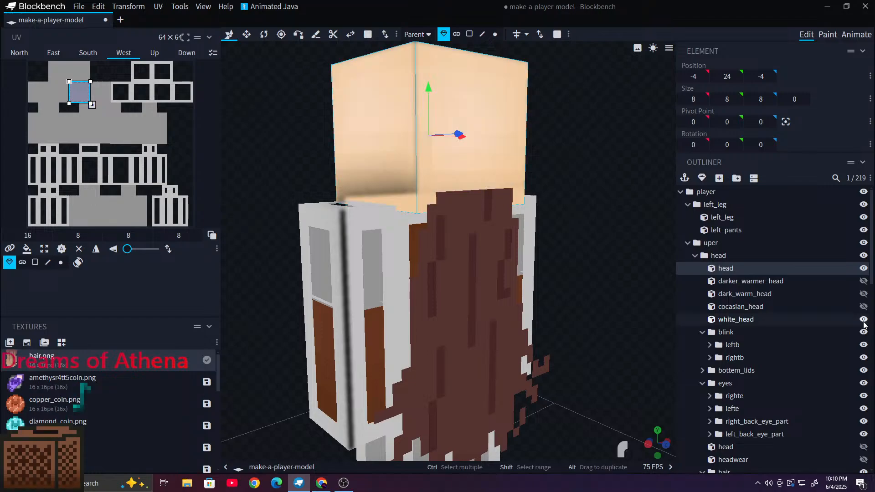
drag(671, 219, 634, 260)
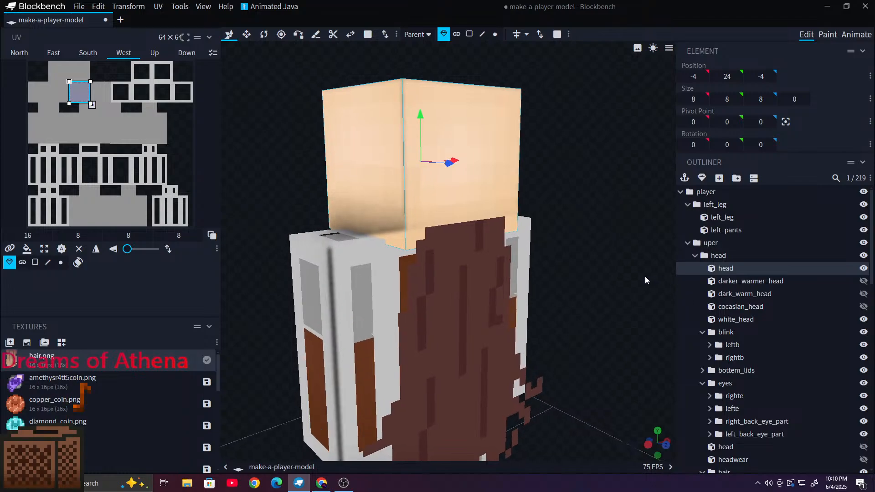
click(775, 306)
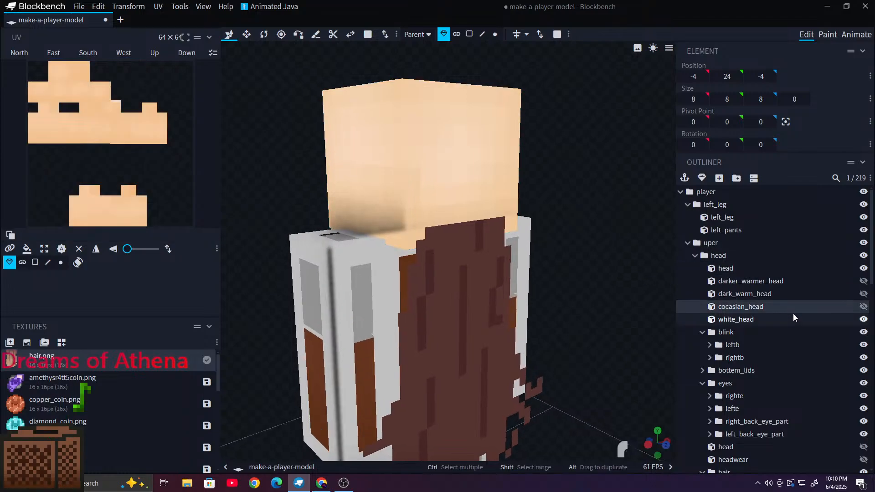
click(864, 307)
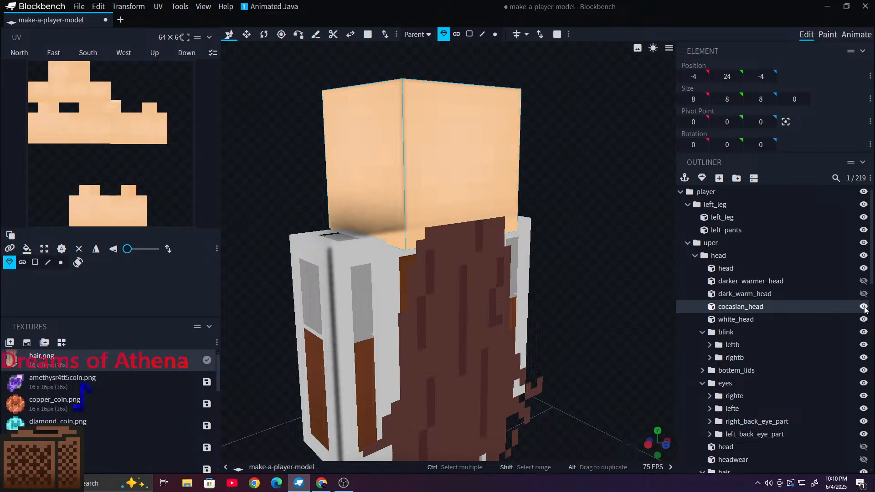
drag(592, 215, 352, 293)
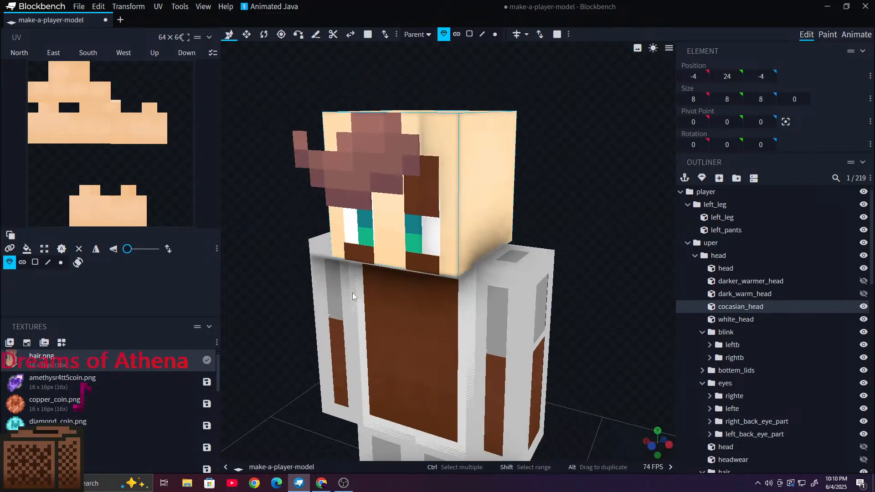
Step: Select white_head, hide cocasian_head, and show dark_warm_head to preview that skin tone around the head
click(746, 318)
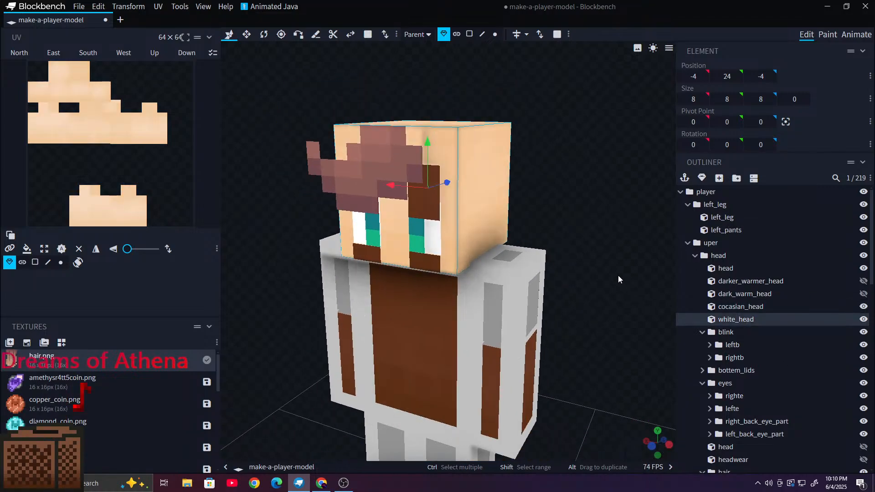
drag(626, 291, 478, 267)
click(864, 307)
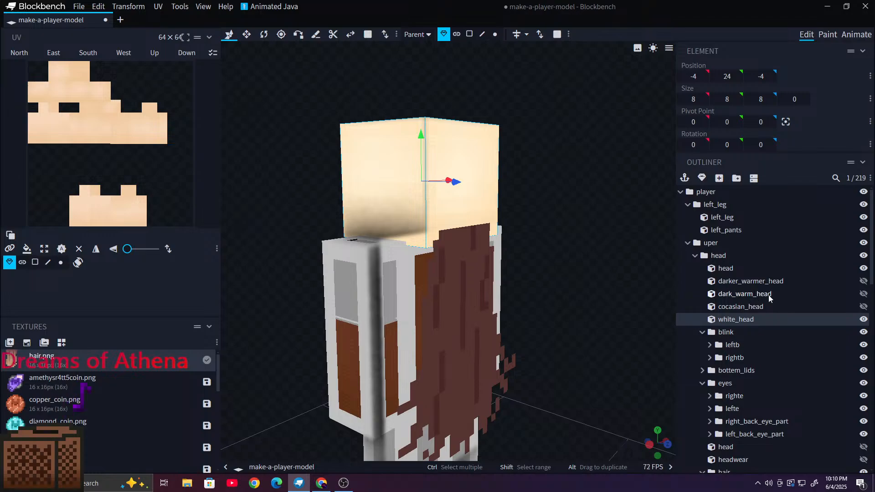
click(864, 294)
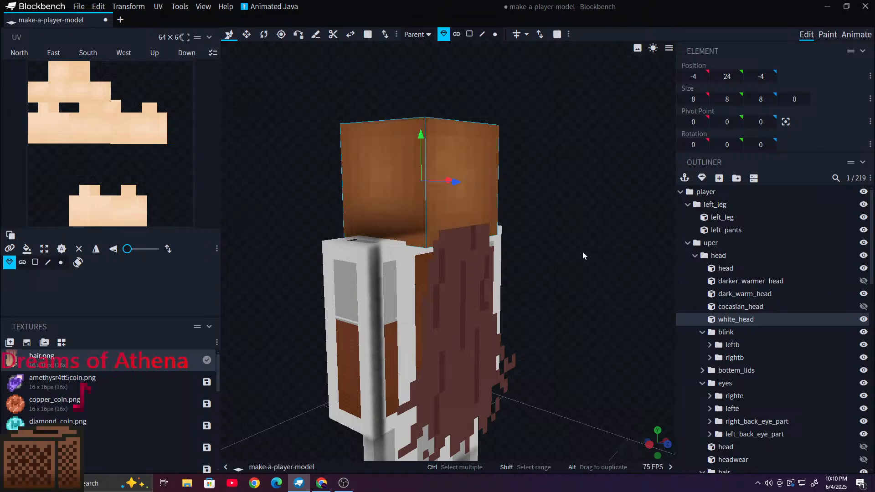
drag(583, 251, 103, 250)
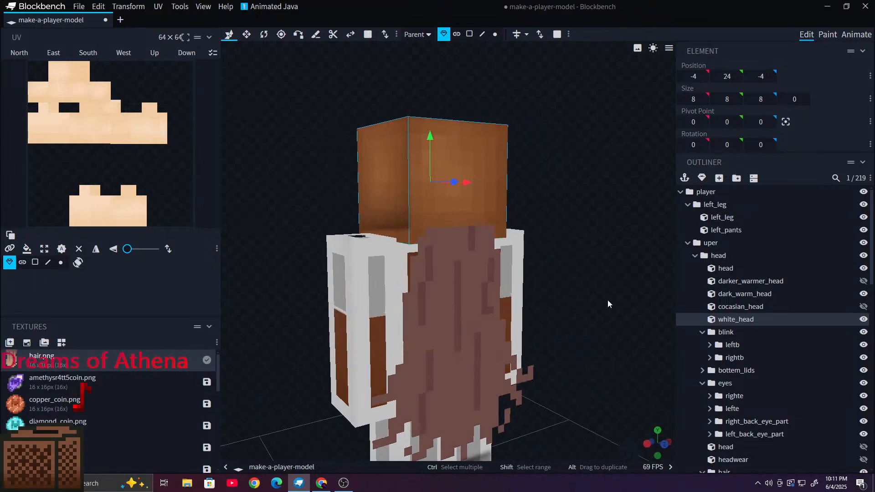
Step: Leave only the darker_warmer_head variant visible by hiding dark_warm_head, white_head and the base head cube
click(864, 294)
click(864, 281)
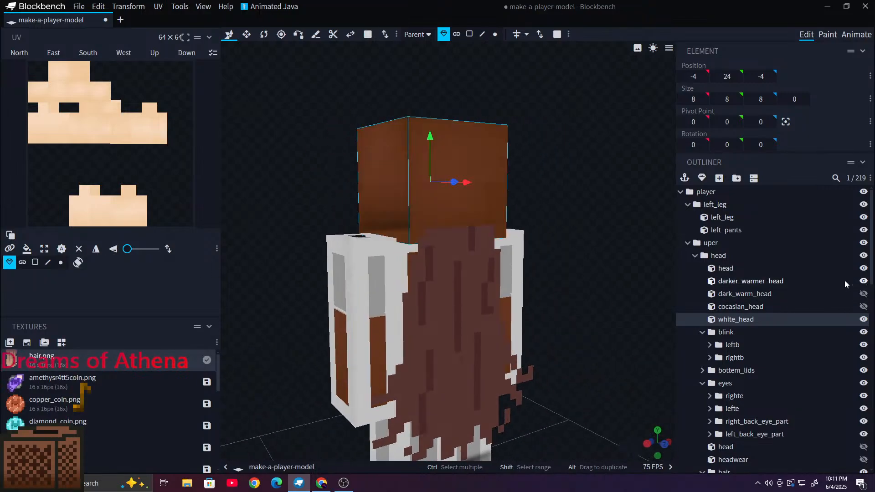
drag(647, 241, 264, 238)
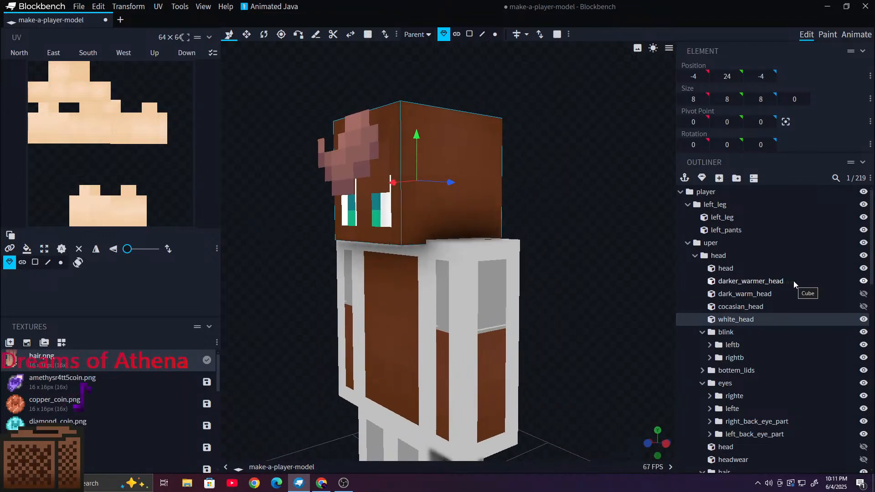
drag(611, 225, 641, 228)
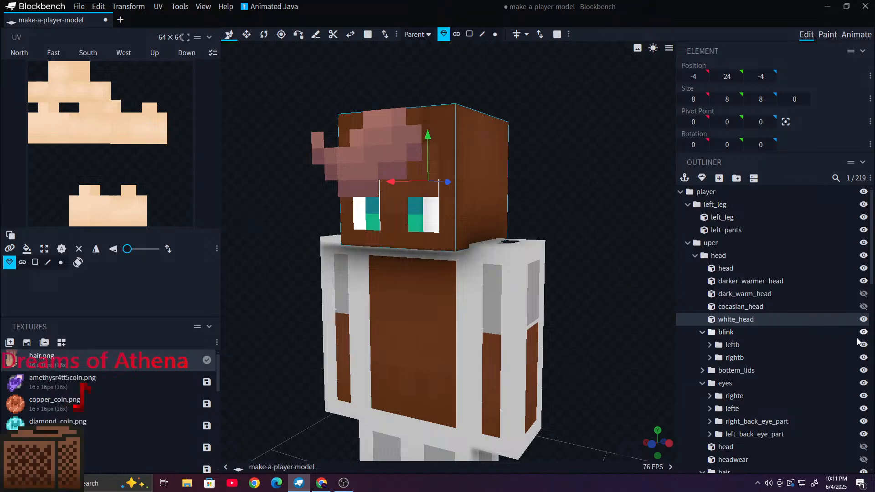
click(863, 319)
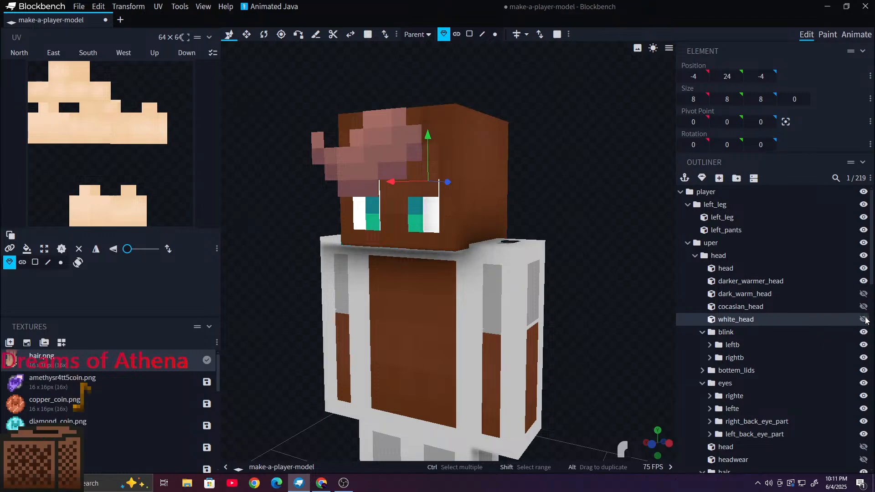
click(863, 268)
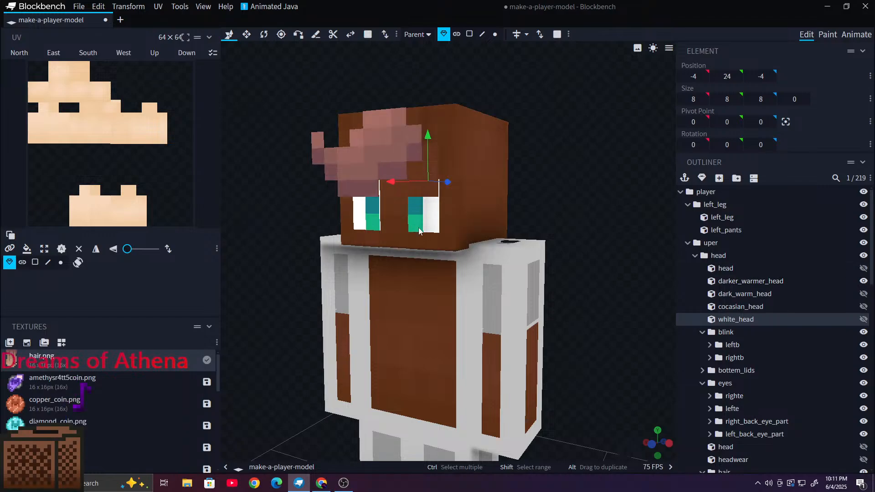
Step: Examine the player's face, torso and arms up close from the front and side
drag(244, 299, 291, 283)
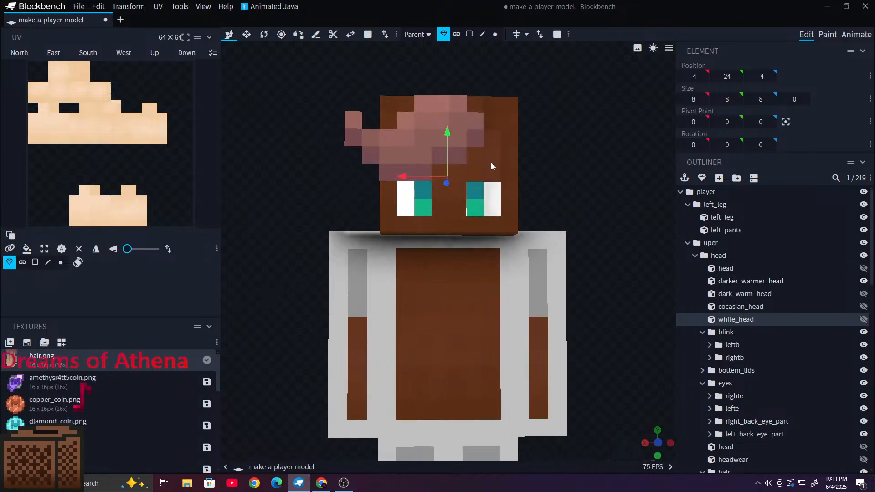
drag(559, 206, 542, 224)
right_drag(452, 404, 460, 317)
scroll(460, 317, up, 5)
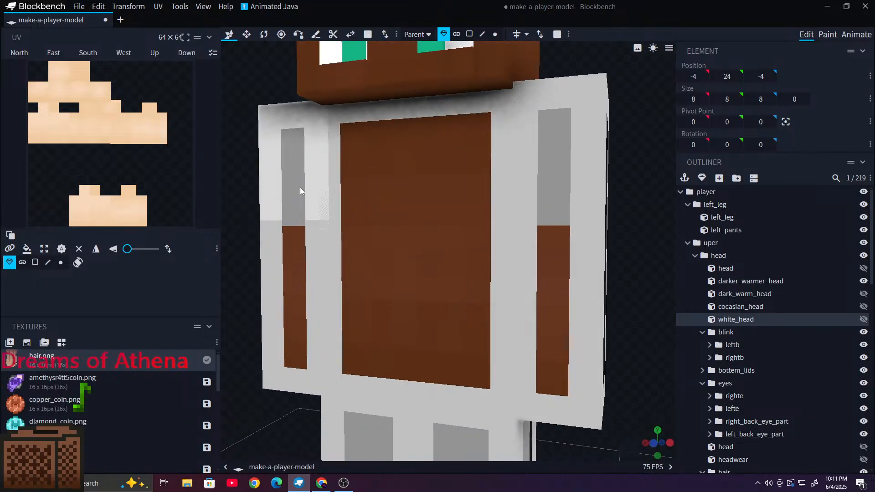
scroll(365, 207, down, 4)
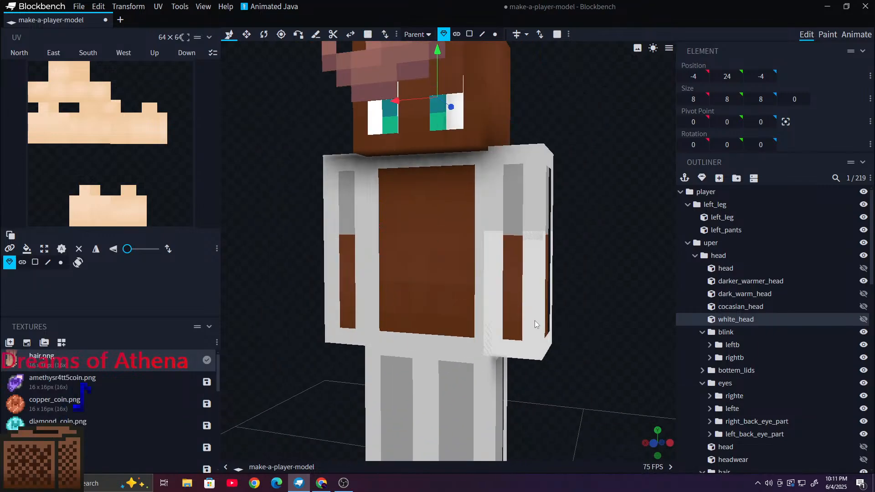
right_drag(535, 321, 563, 383)
drag(339, 234, 449, 236)
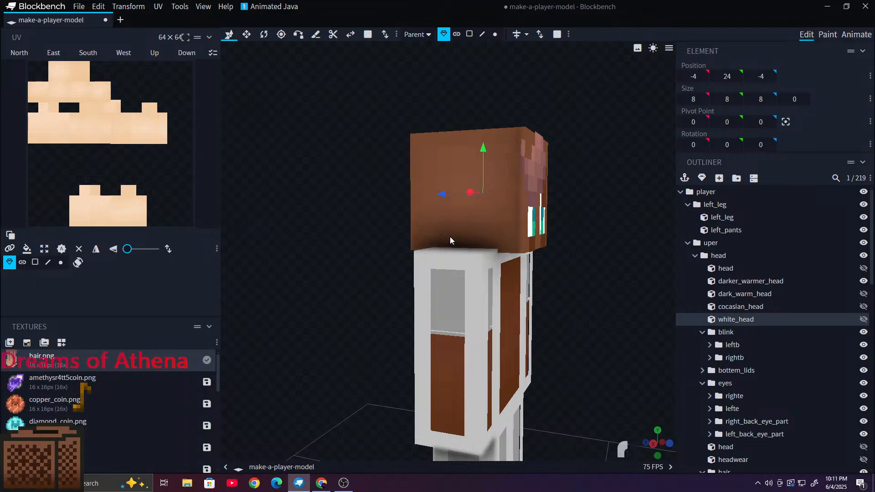
drag(449, 236, 380, 229)
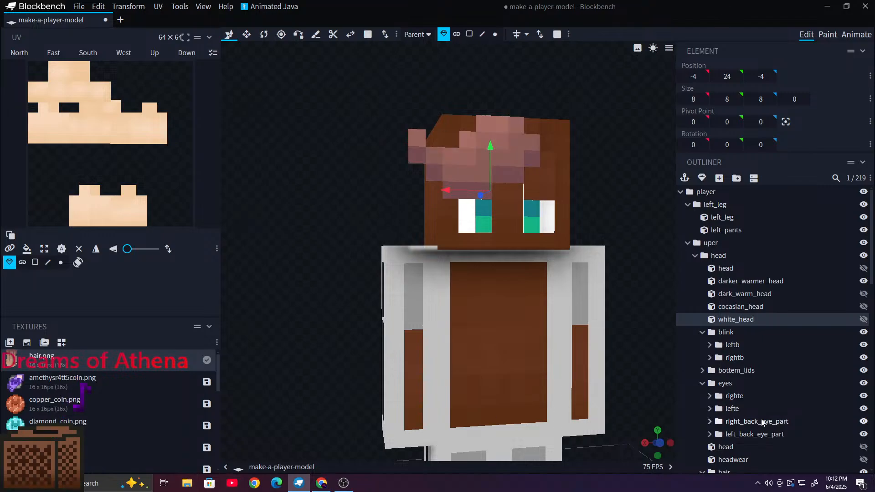
Step: Dismiss the Windows Security notification and return to the player model
click(860, 483)
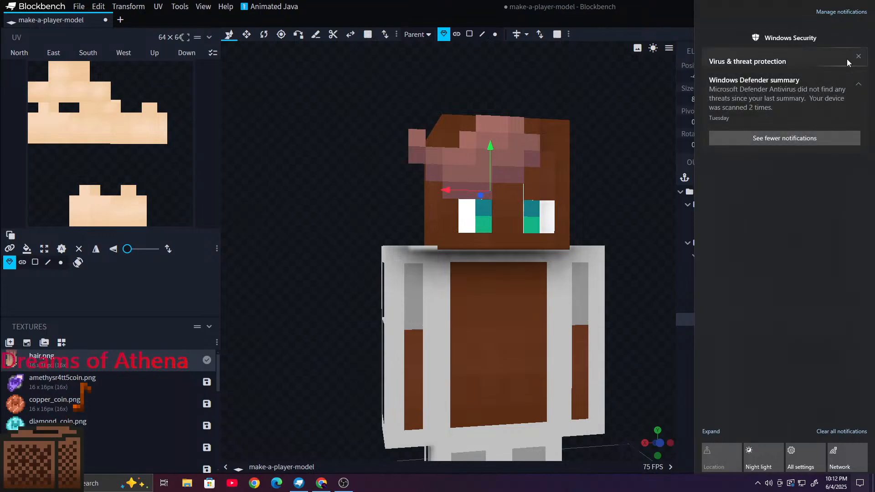
click(858, 57)
click(233, 308)
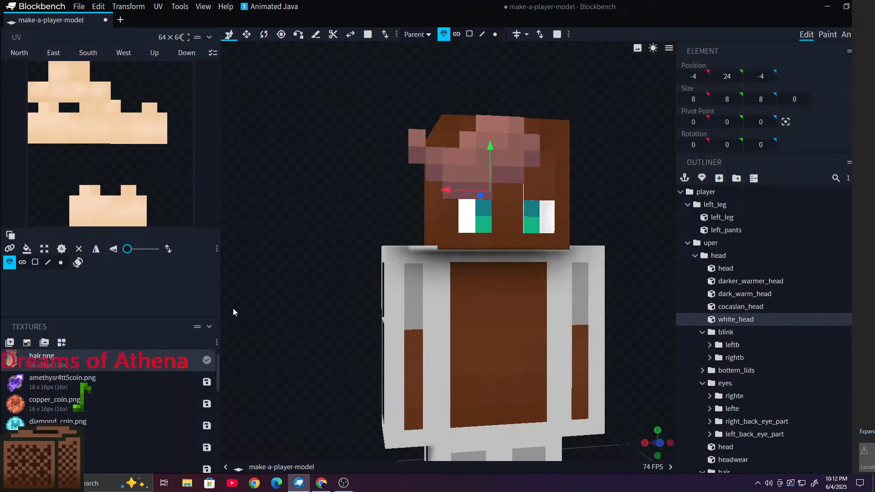
drag(338, 165, 288, 168)
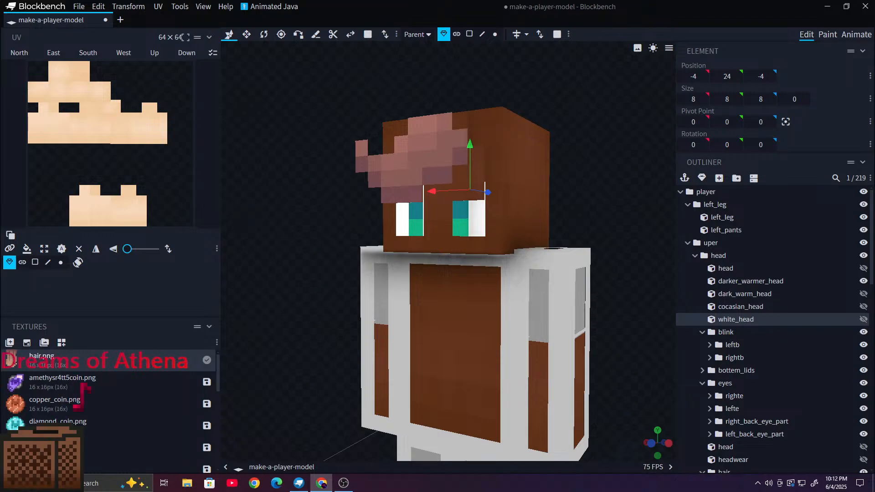
right_drag(251, 256, 257, 237)
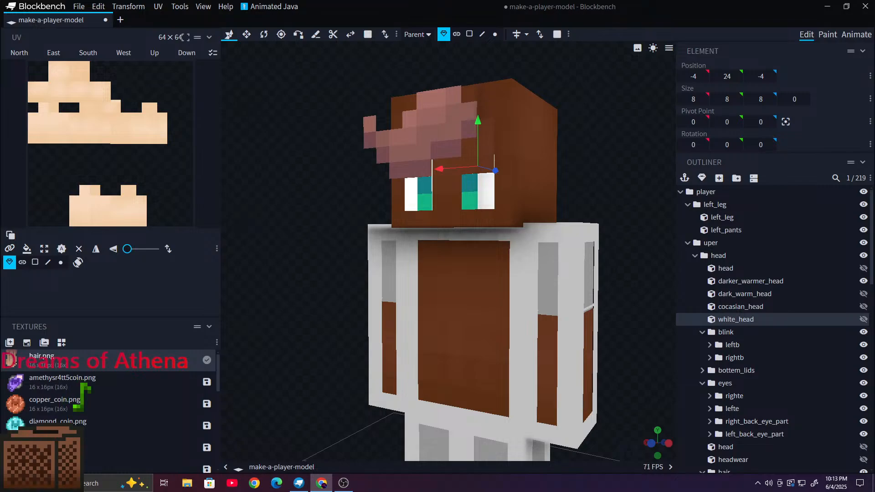
right_drag(336, 208, 313, 212)
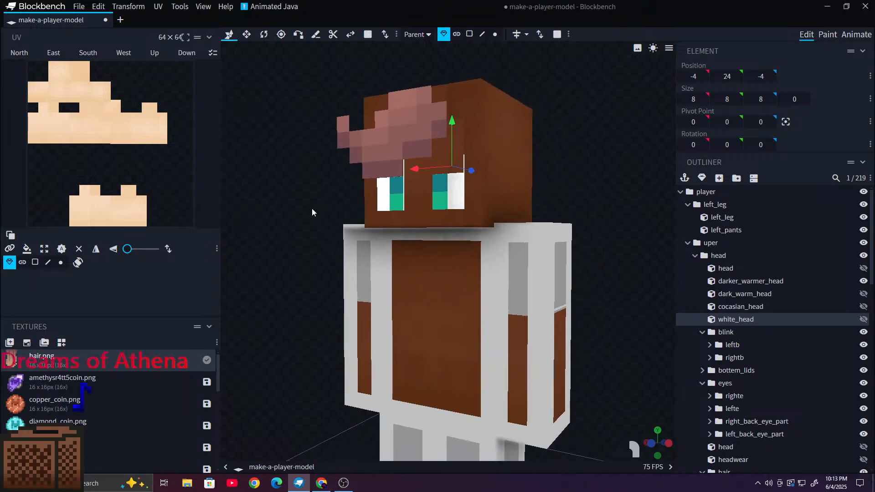
Step: Review the skin-tone variants listed for the player's body and arms in the outliner
drag(312, 212, 341, 209)
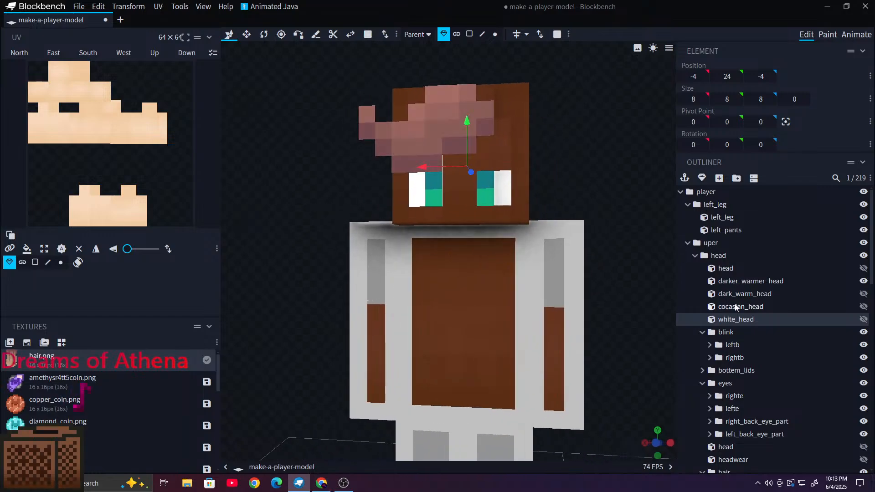
scroll(736, 307, down, 6)
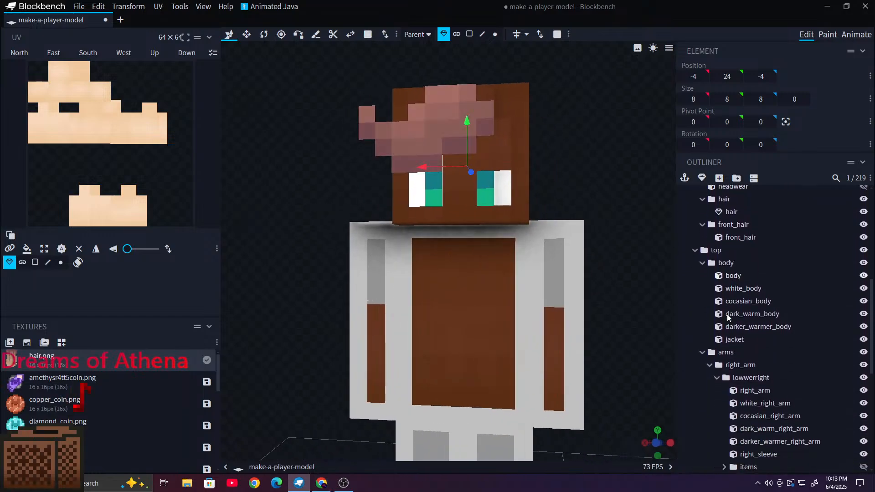
scroll(727, 317, down, 3)
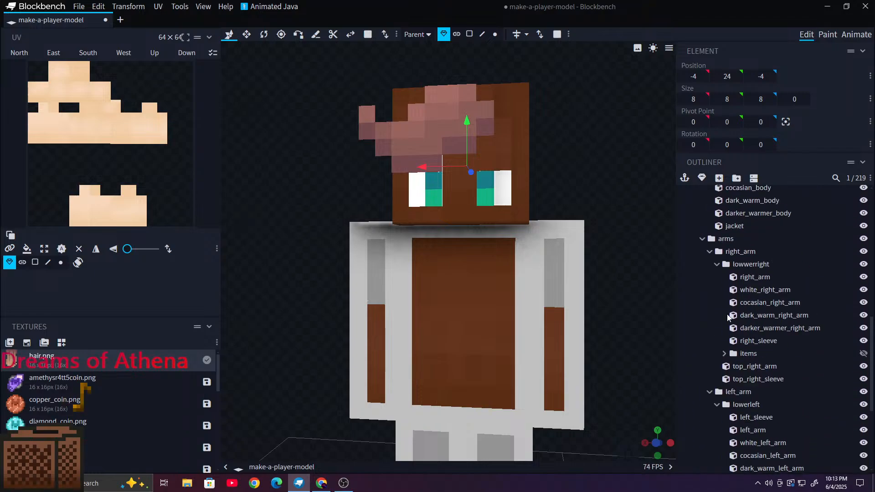
scroll(728, 318, up, 6)
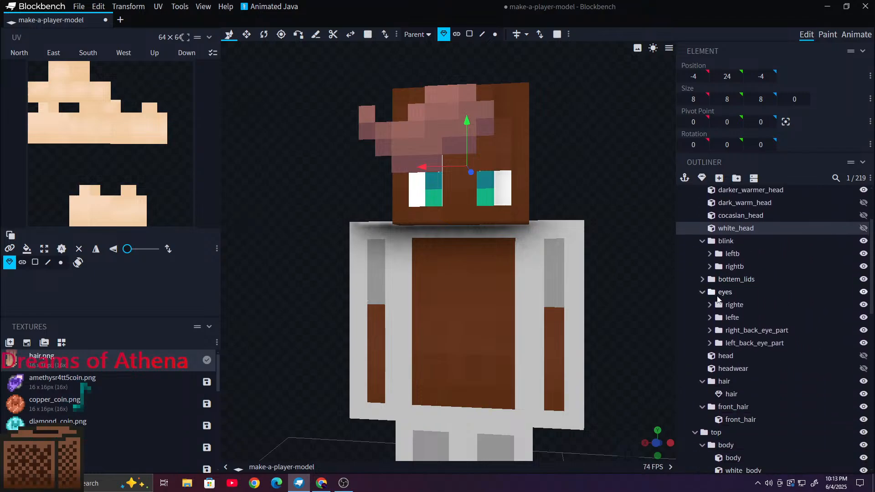
Step: Expand the righte group and examine its list of eye-colour variants
click(709, 305)
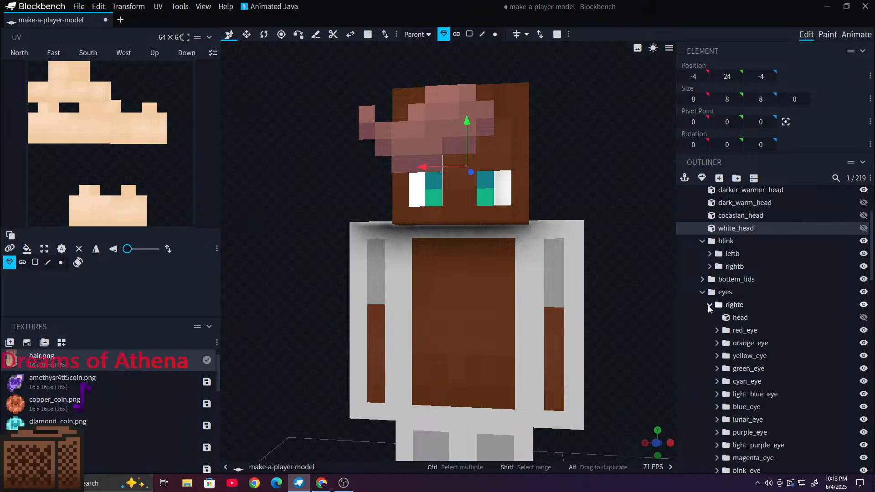
scroll(710, 308, down, 6)
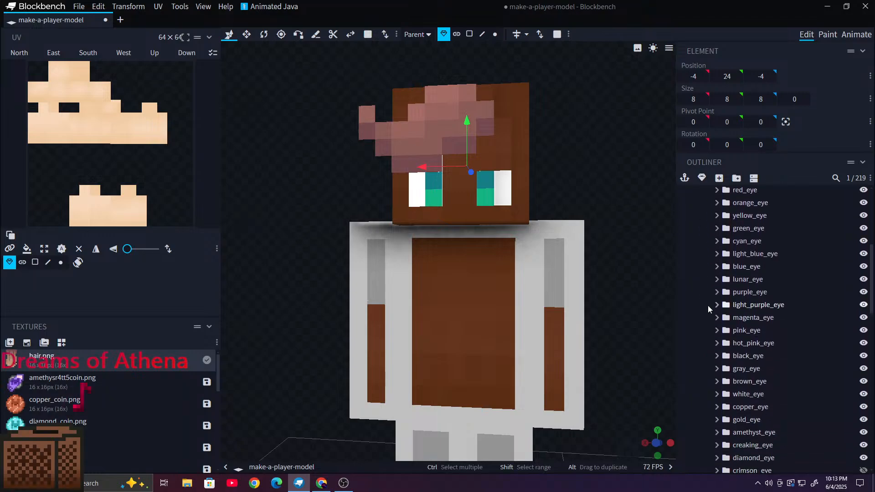
scroll(710, 309, down, 1)
scroll(710, 309, up, 1)
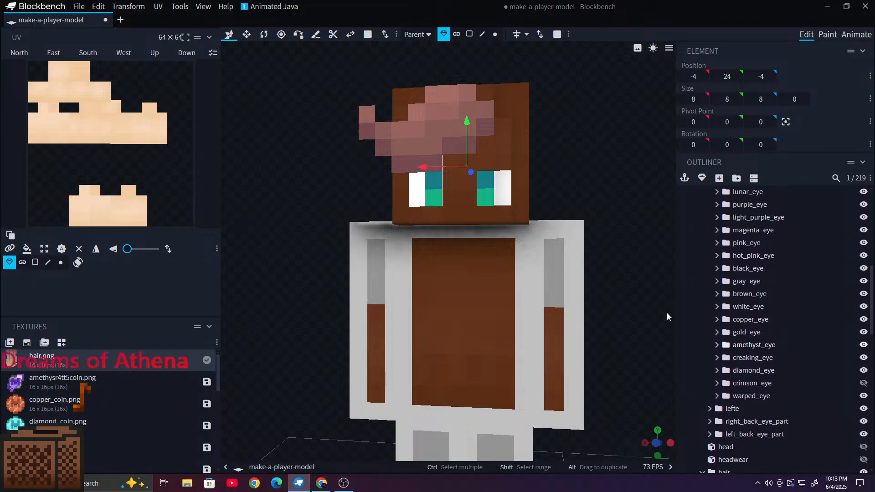
scroll(58, 367, down, 3)
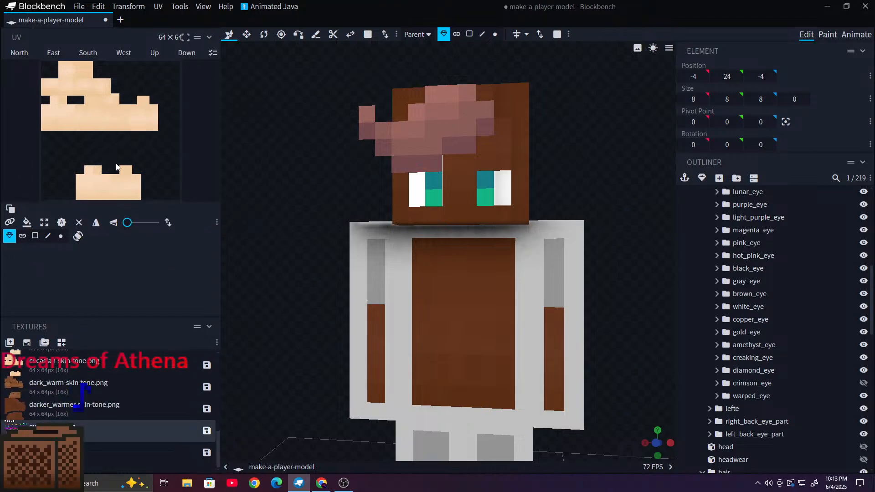
Step: Select the 2x2le plane behind the left eye and widen the UV area to show its eye texture larger
click(428, 187)
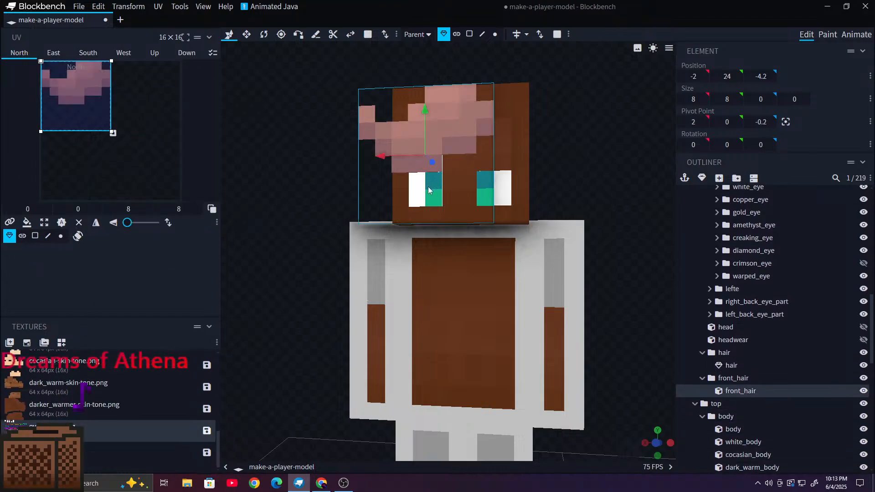
click(509, 193)
click(491, 193)
click(498, 194)
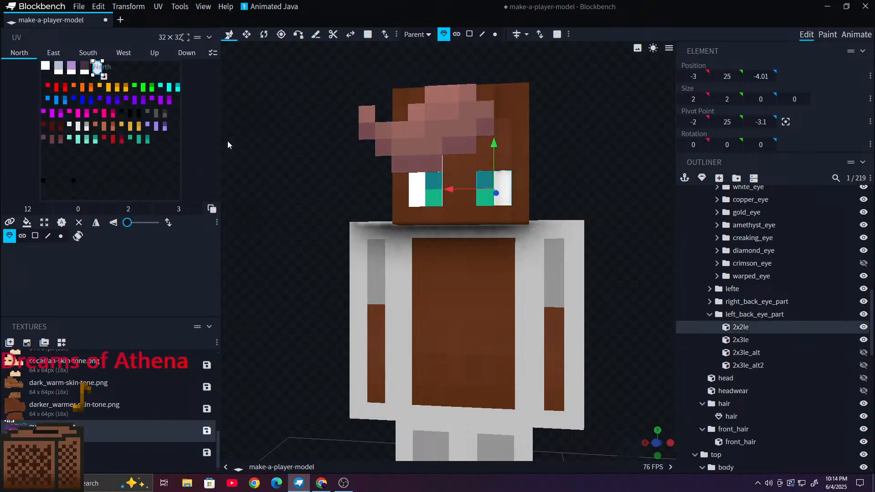
drag(221, 140, 281, 142)
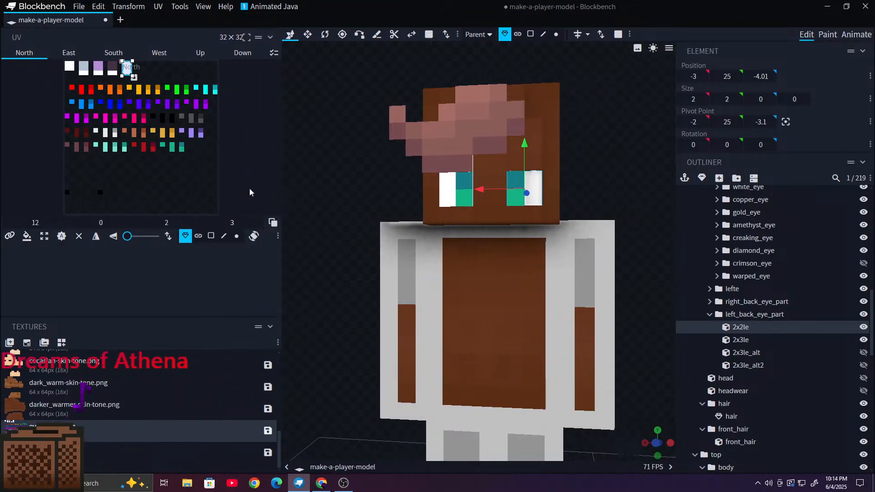
Step: Collapse left_back_eye_part, expand lefte, and hide all its eye colours except red_eye2
click(709, 314)
click(710, 315)
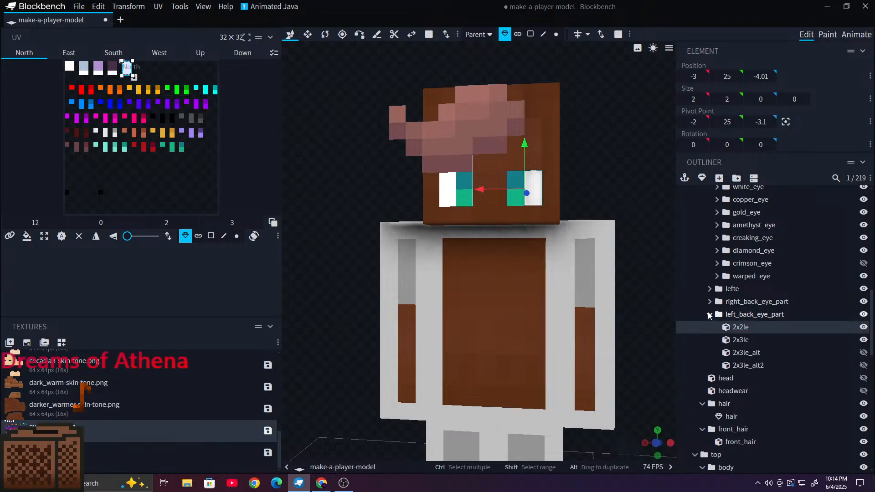
click(710, 314)
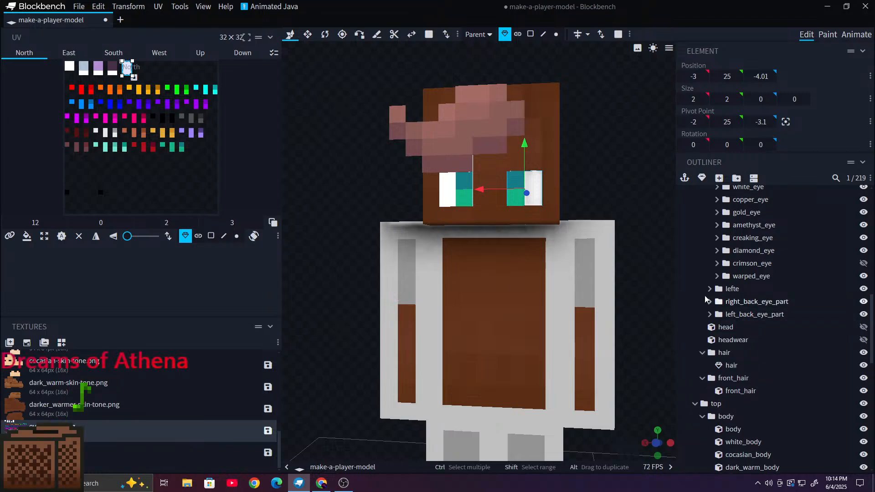
click(708, 289)
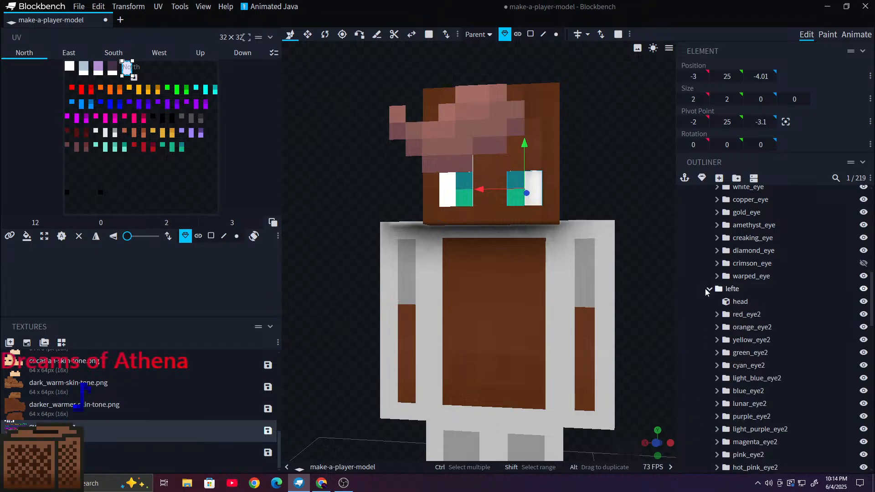
click(864, 289)
click(863, 314)
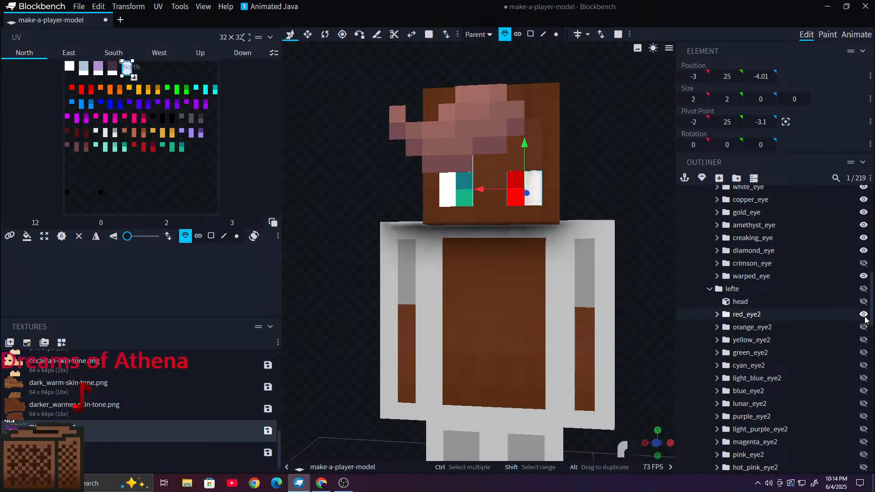
Step: Expand red_eye2 and leave only its red_1x3 variant visible by hiding red_1x4 and red_1x2_dark2
click(717, 315)
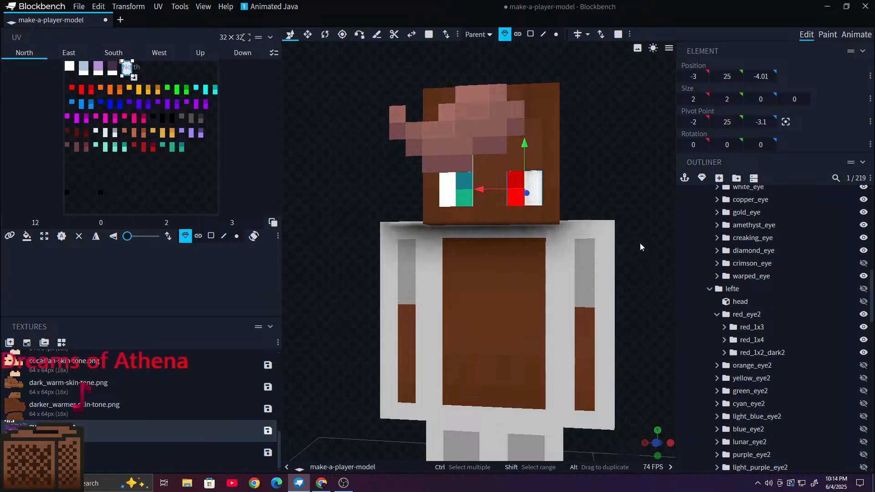
drag(658, 245, 633, 251)
scroll(633, 250, up, 6)
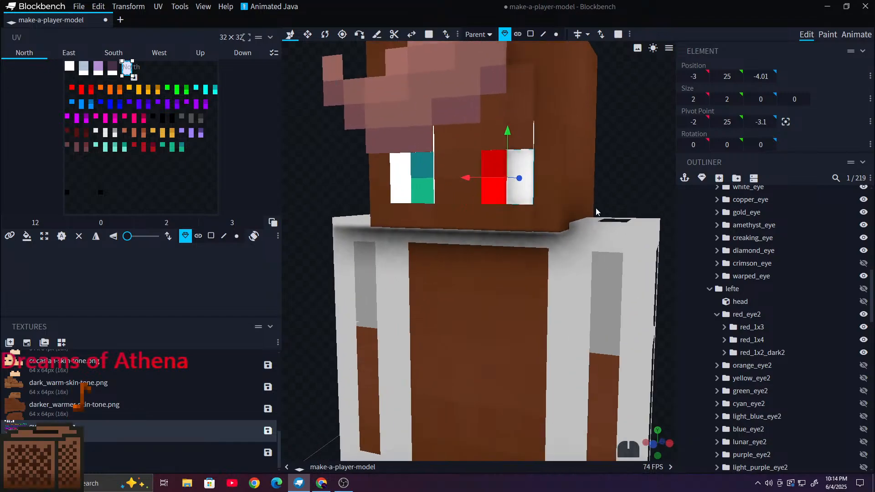
right_drag(594, 214, 559, 279)
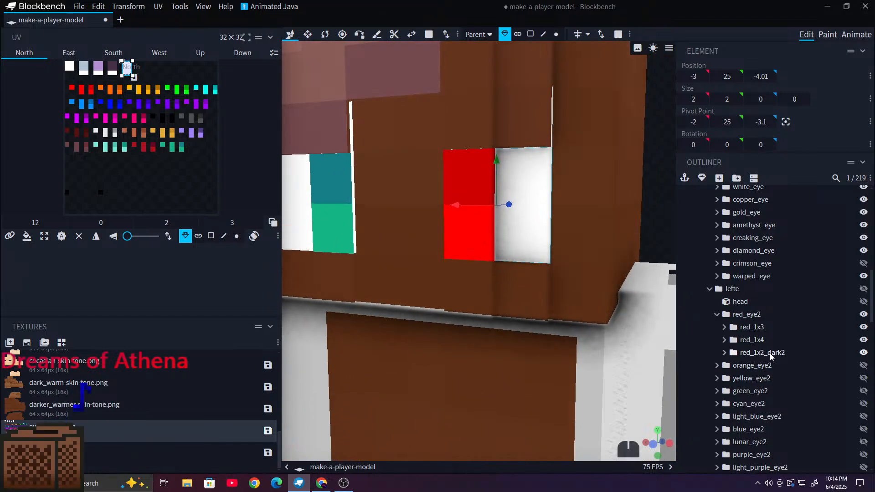
click(864, 327)
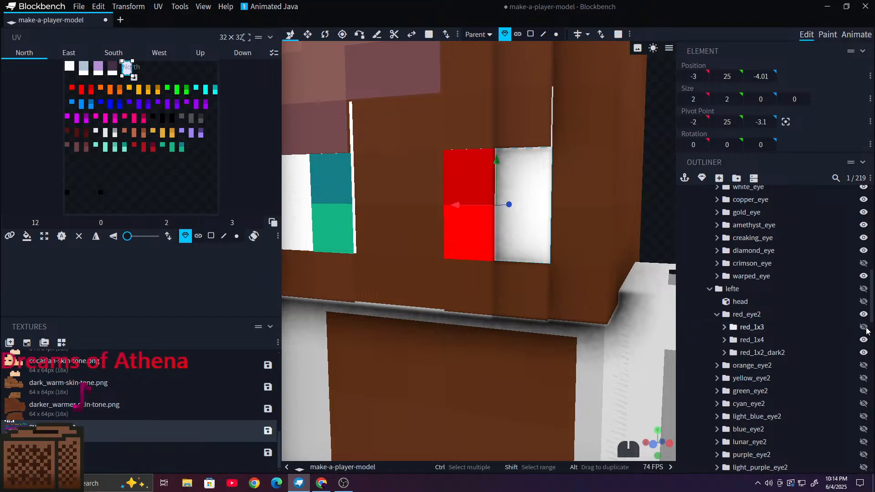
click(864, 328)
click(865, 328)
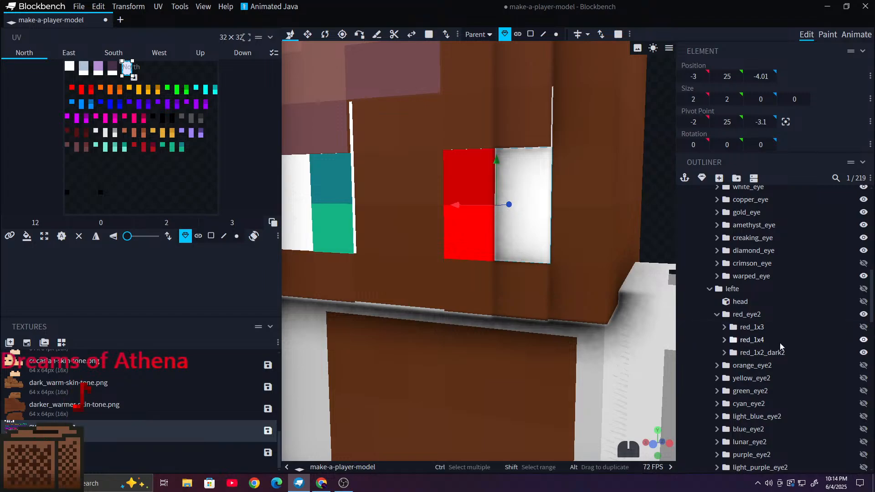
click(862, 340)
click(864, 353)
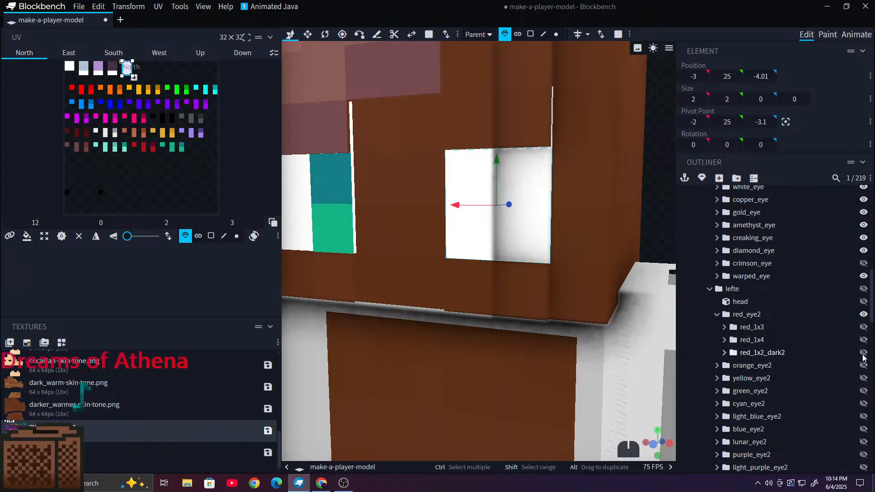
click(864, 328)
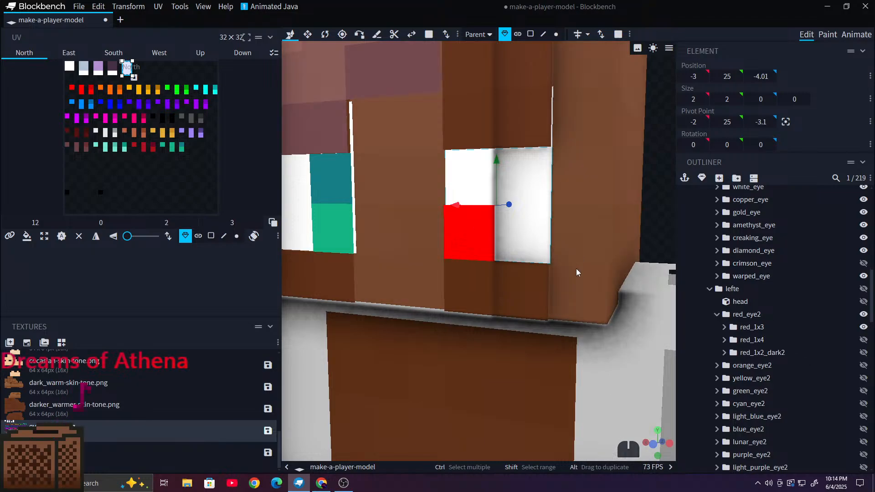
Step: Select the leftb brow group and lower it over the left eye to a Y position of 26
click(529, 111)
click(489, 59)
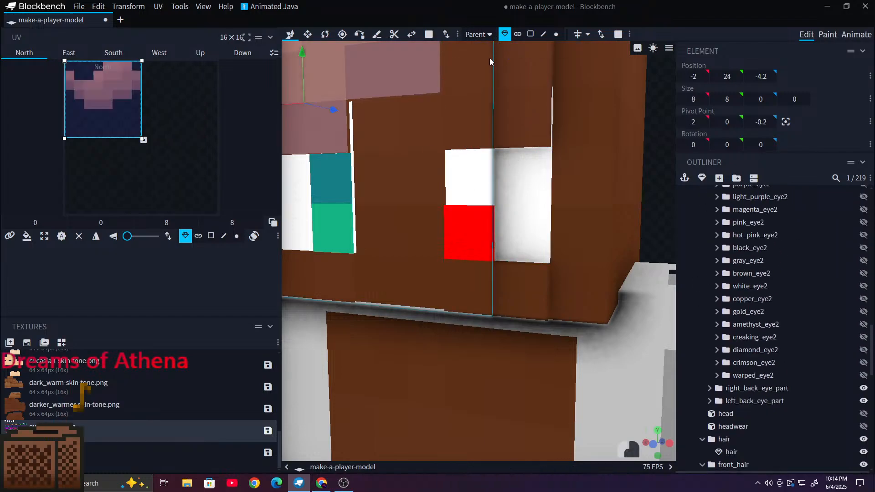
click(497, 51)
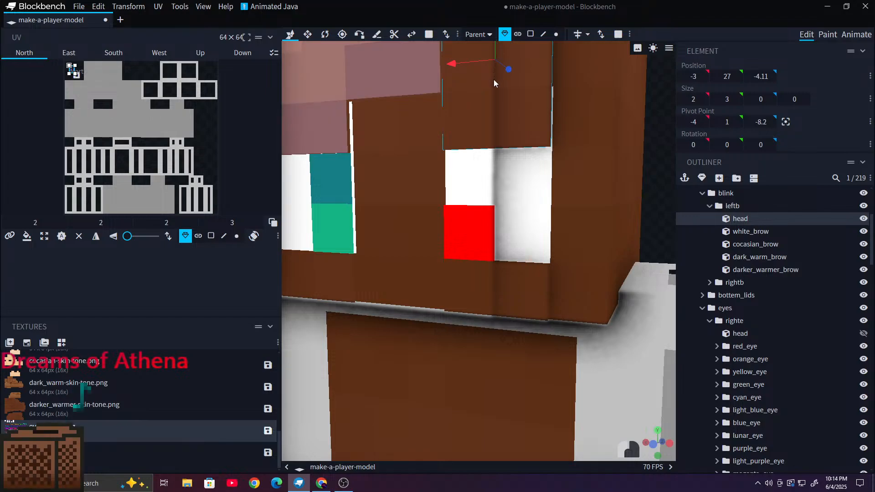
scroll(510, 111, down, 3)
drag(492, 81, 487, 109)
click(729, 206)
mouse_move(634, 137)
mouse_down()
mouse_move(668, 131)
mouse_move(649, 140)
mouse_up()
scroll(642, 144, down, 6)
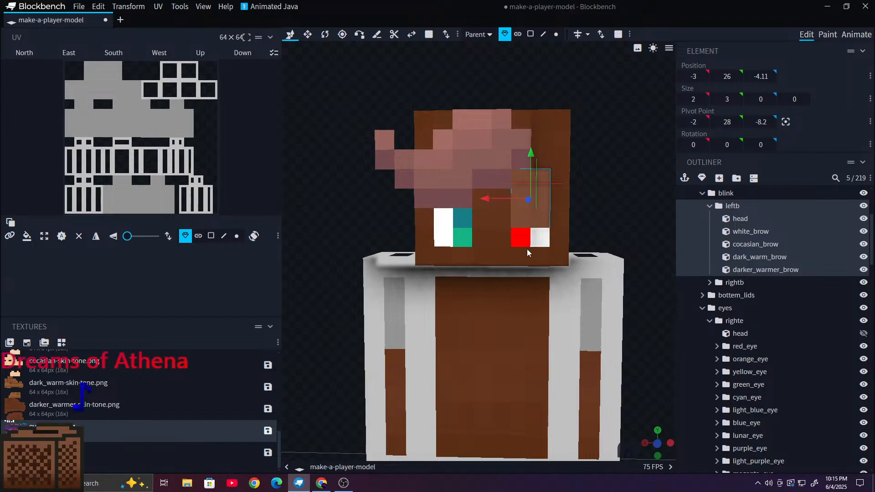
Step: Examine the lowered brow up close against the red pupil, and undo the leftb move
scroll(655, 230, up, 8)
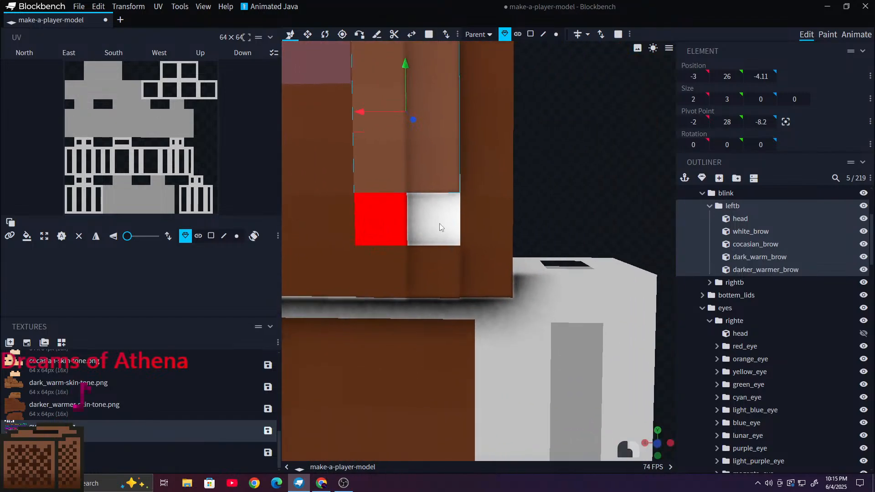
drag(570, 164, 631, 172)
scroll(632, 172, down, 3)
key(ctrl+z)
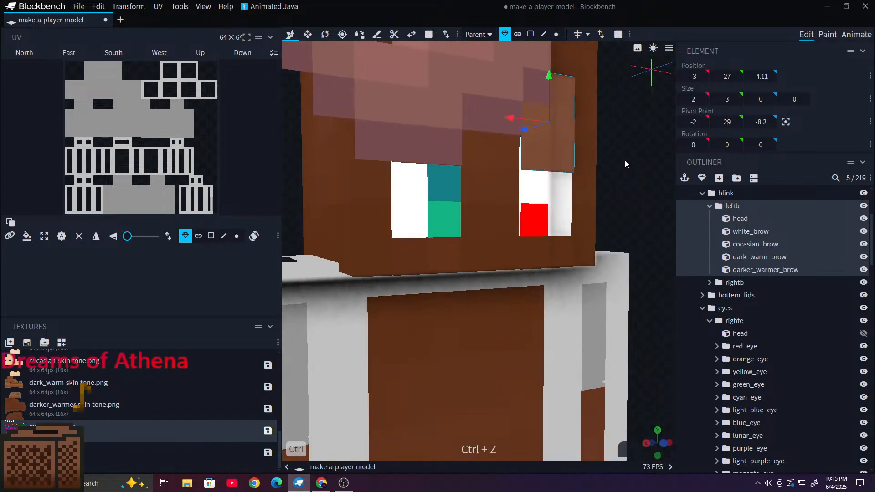
Step: Select the red 1x1 pupil on the left eye and collapse its red_1x3 group in the outliner
drag(610, 218, 526, 223)
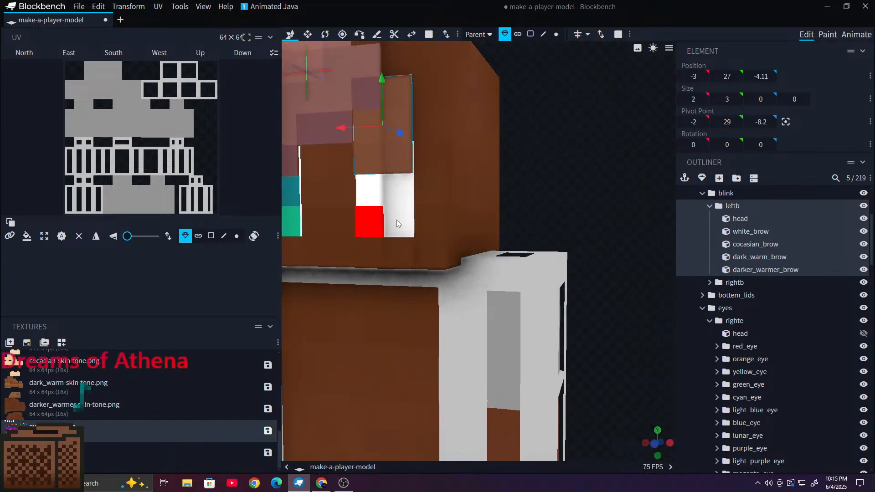
click(380, 217)
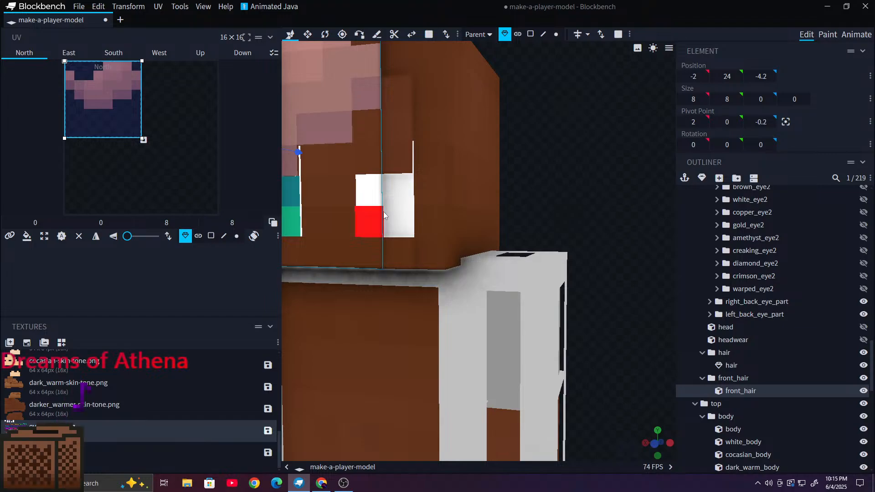
click(383, 213)
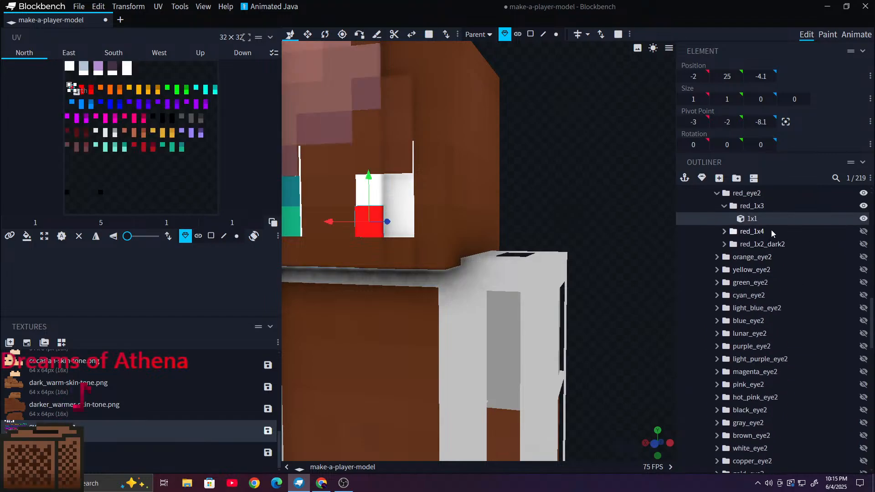
scroll(771, 233, up, 1)
click(724, 251)
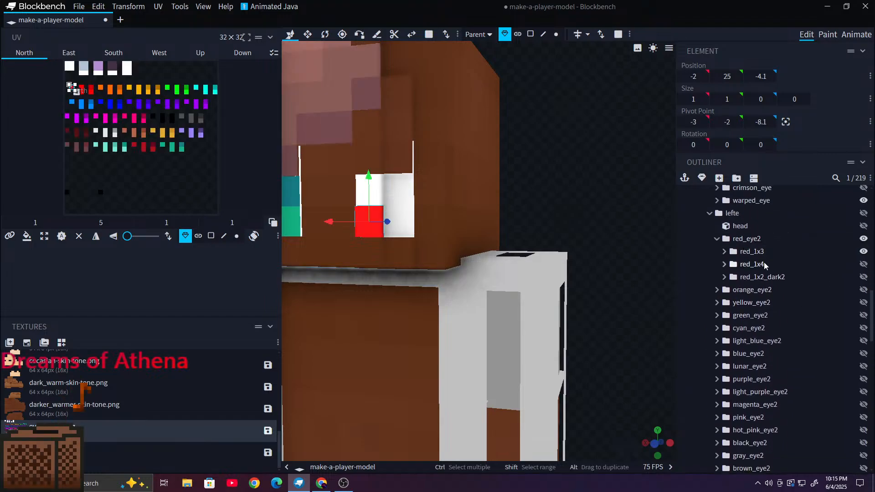
Step: Show the red_1x4 variant on the left eye and examine the taller pupil up close from several angles
click(863, 264)
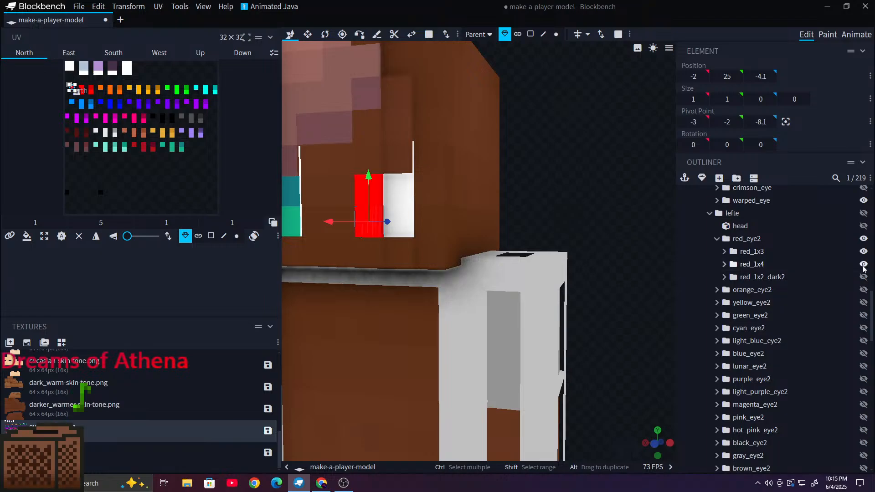
drag(569, 219, 604, 218)
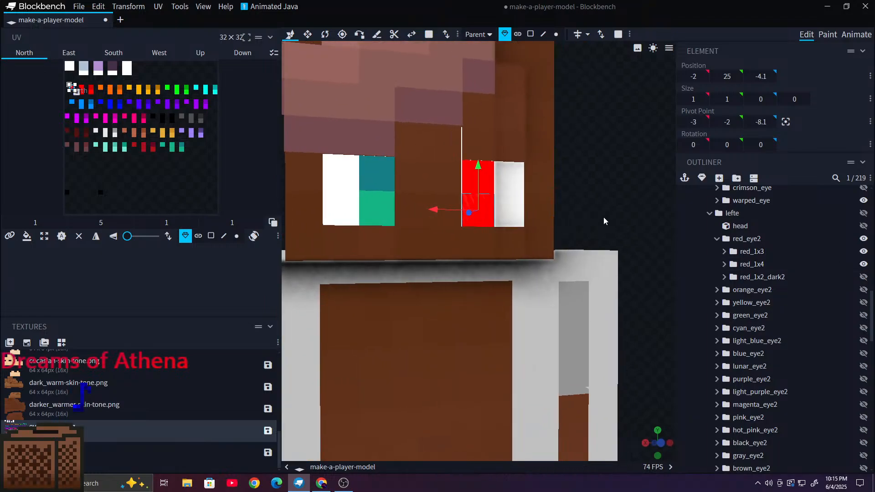
scroll(603, 218, up, 3)
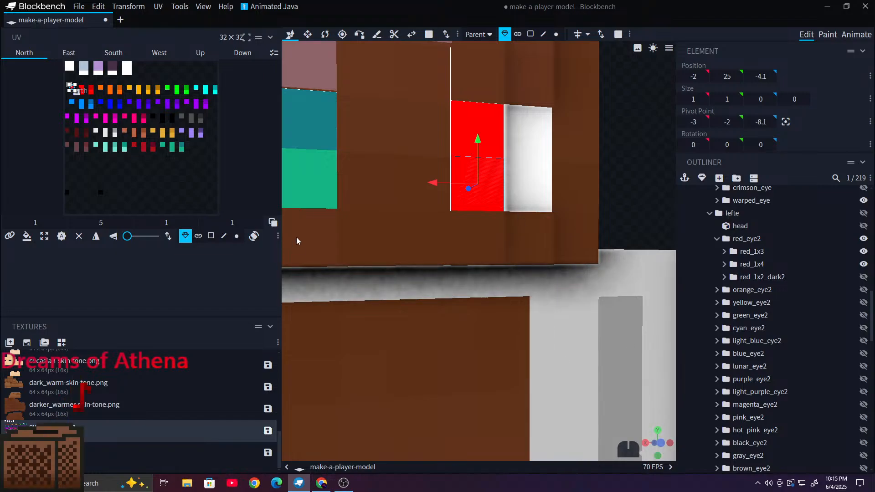
scroll(433, 207, down, 4)
drag(592, 210, 605, 223)
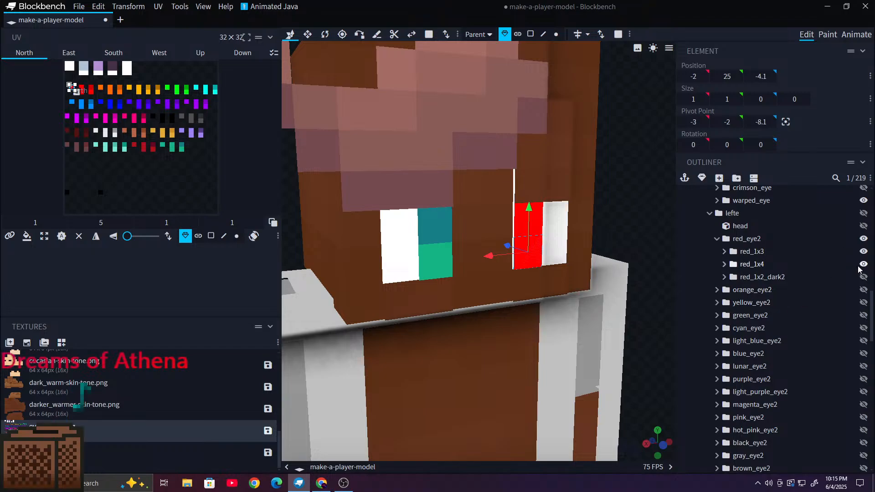
Step: Show the red_1x2_dark2 variant on the left eye and examine the two-tone pupil up close
click(864, 278)
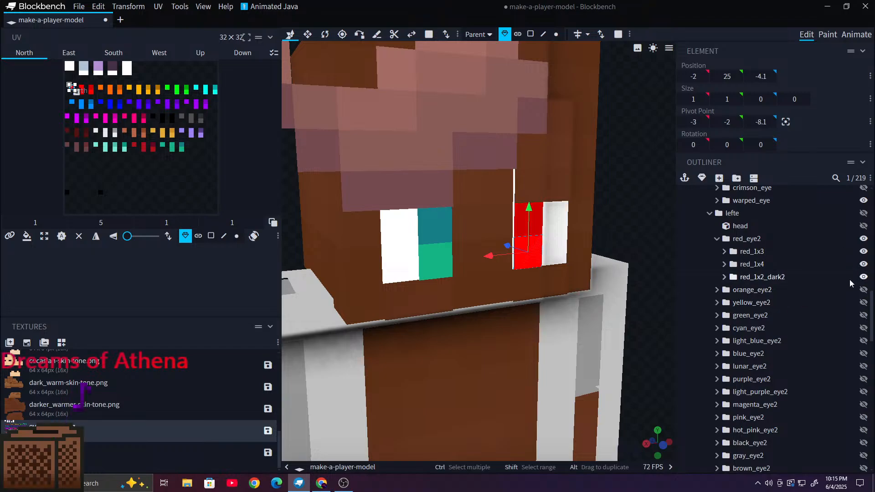
scroll(547, 218, up, 3)
scroll(555, 205, down, 5)
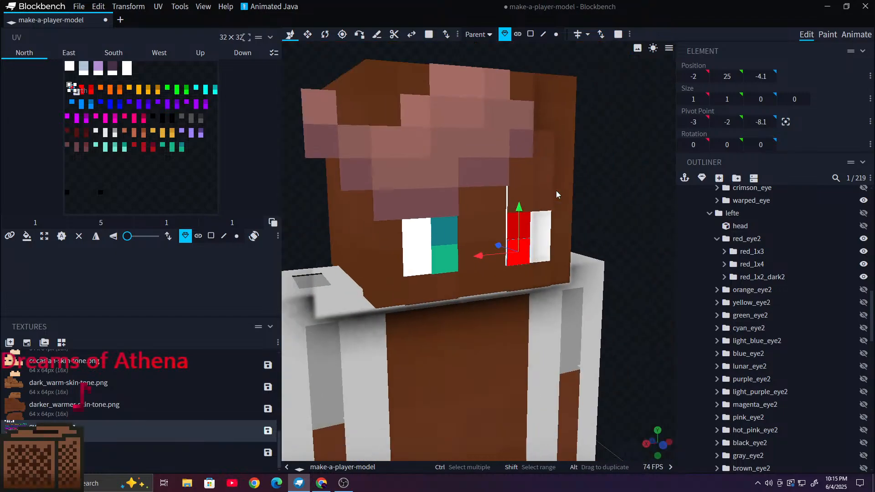
scroll(487, 221, up, 2)
scroll(487, 220, up, 3)
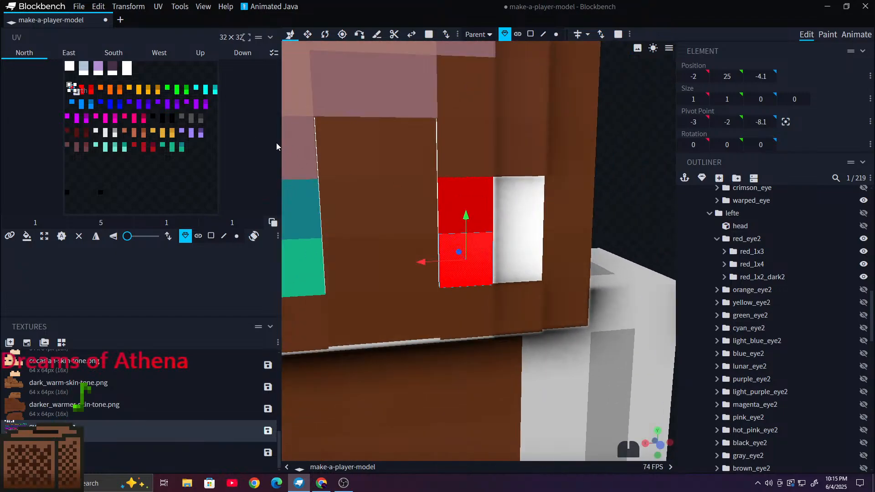
Step: Widen the UV editor to view the eye colour swatches alongside the model's left eye
drag(282, 143, 376, 189)
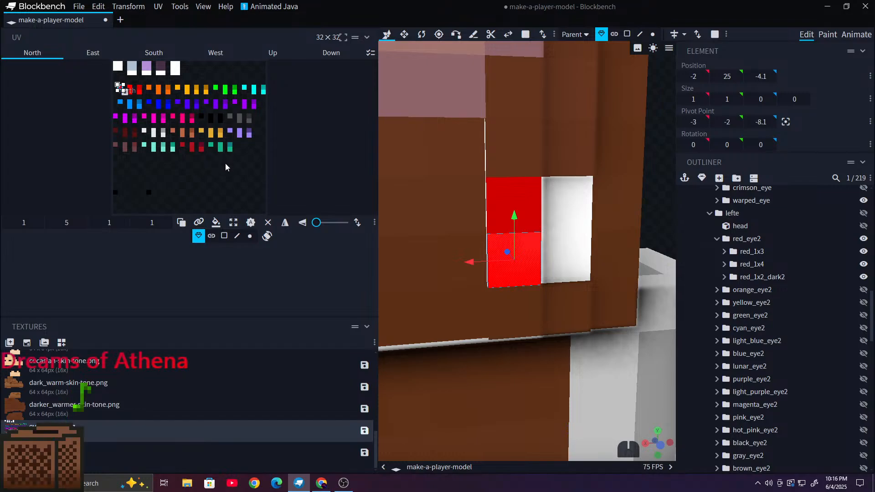
scroll(420, 170, down, 3)
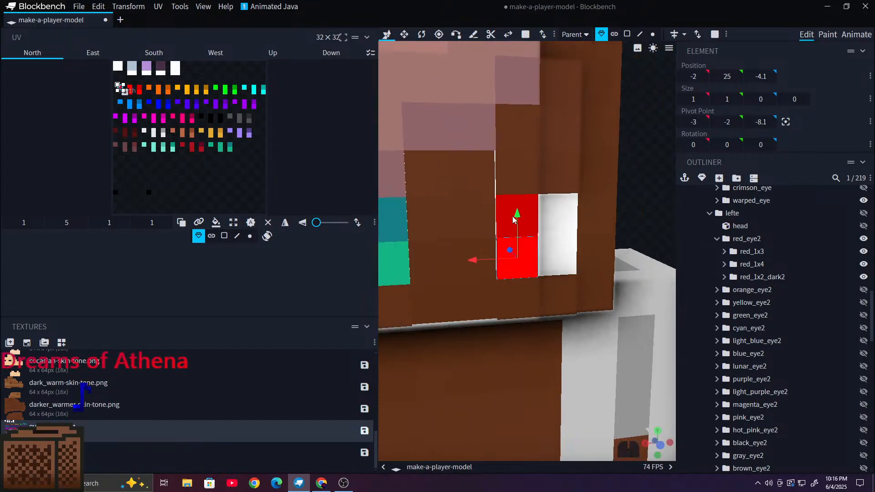
scroll(807, 333, down, 5)
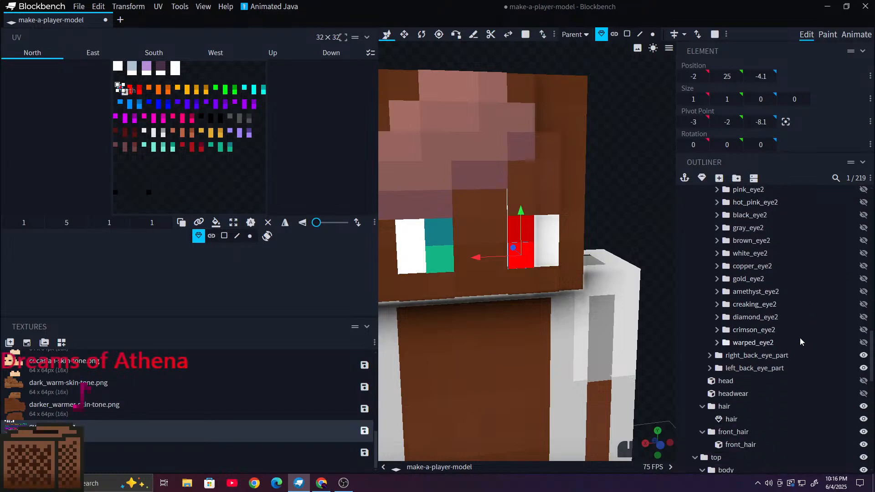
Step: Show warped_eye2 on the left eye, examine its pupil up close, and hide it again
click(863, 343)
click(864, 343)
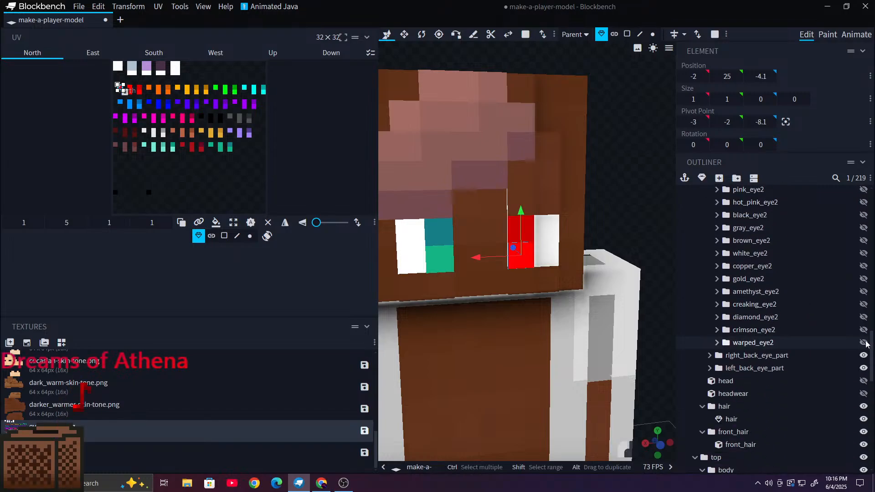
click(864, 342)
scroll(525, 269, up, 3)
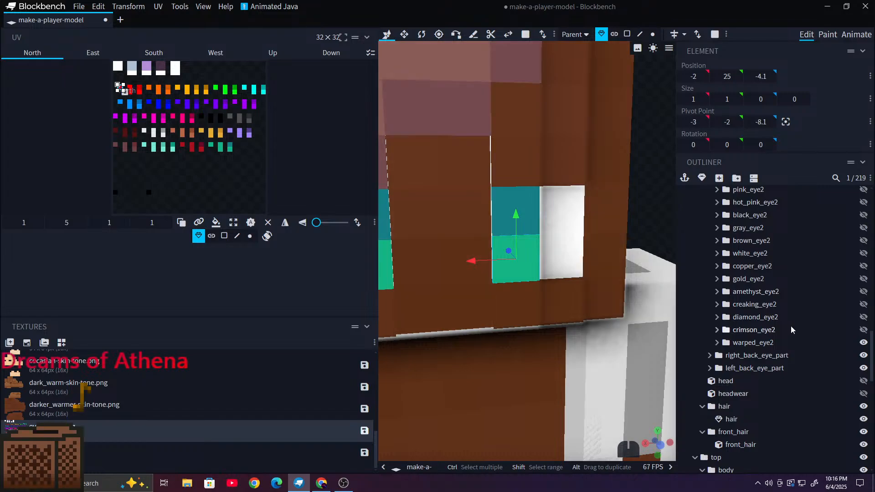
click(864, 343)
Step: Preview the crimson_eye2 and diamond_eye2 colours on the left eye, hiding each one after viewing it
click(864, 330)
click(863, 330)
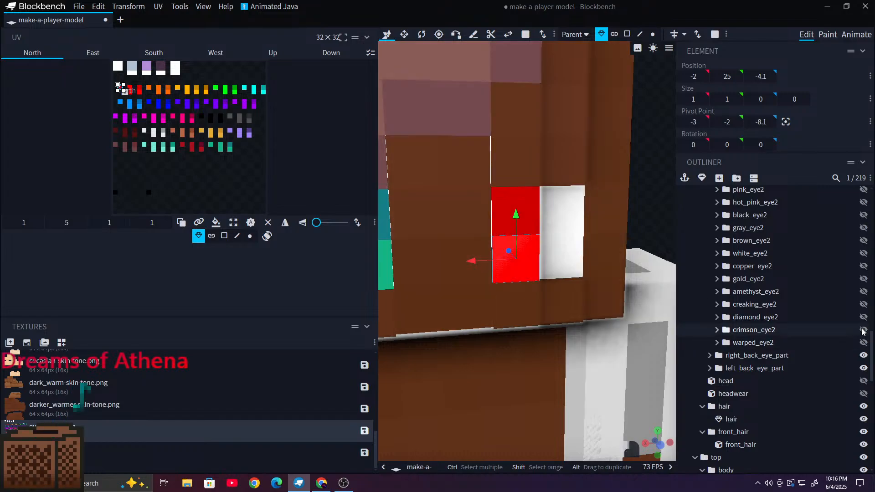
click(864, 317)
click(863, 317)
Step: Show creaking_eye2 on the left eye, examine it selected and unselected up close, and hide it
click(857, 305)
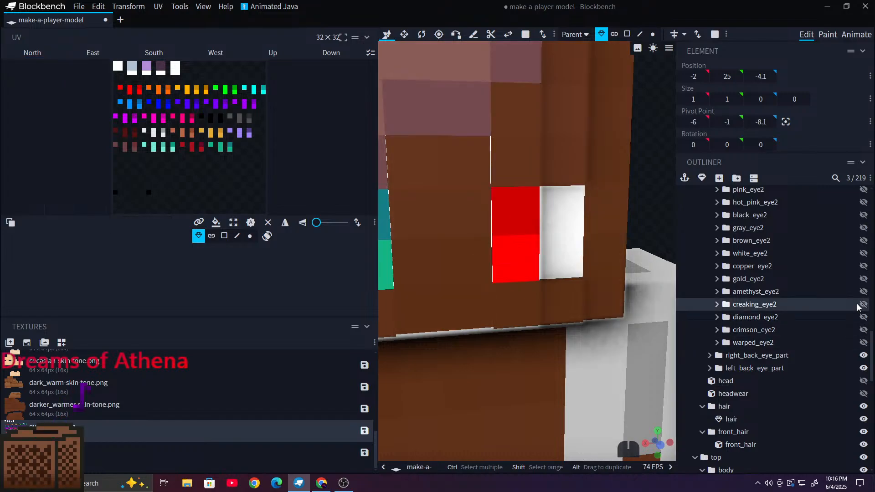
click(864, 304)
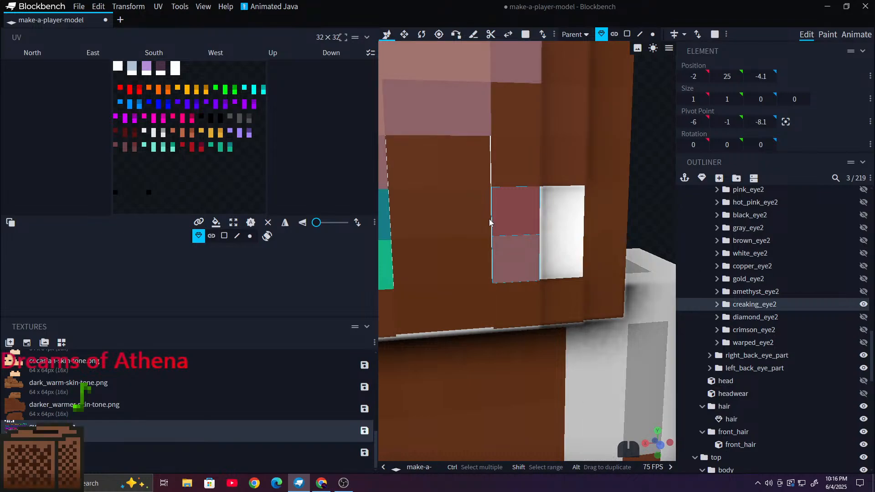
scroll(491, 222, up, 5)
scroll(489, 222, down, 3)
click(748, 279)
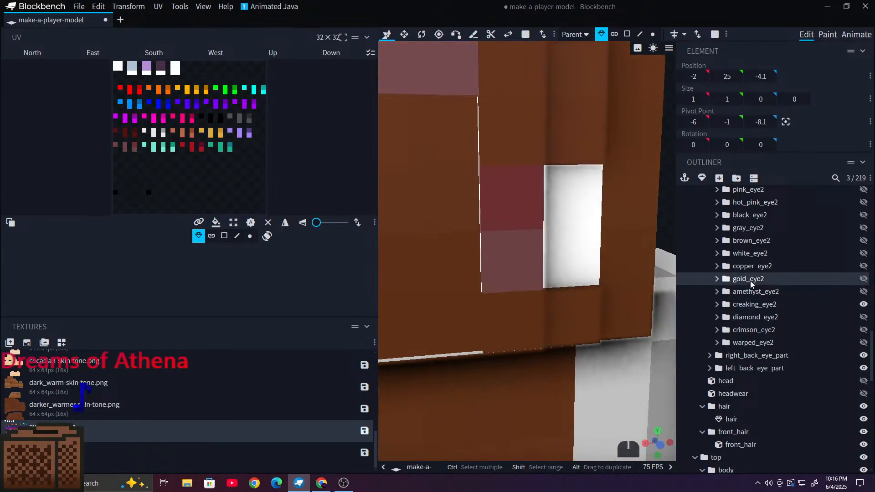
click(750, 304)
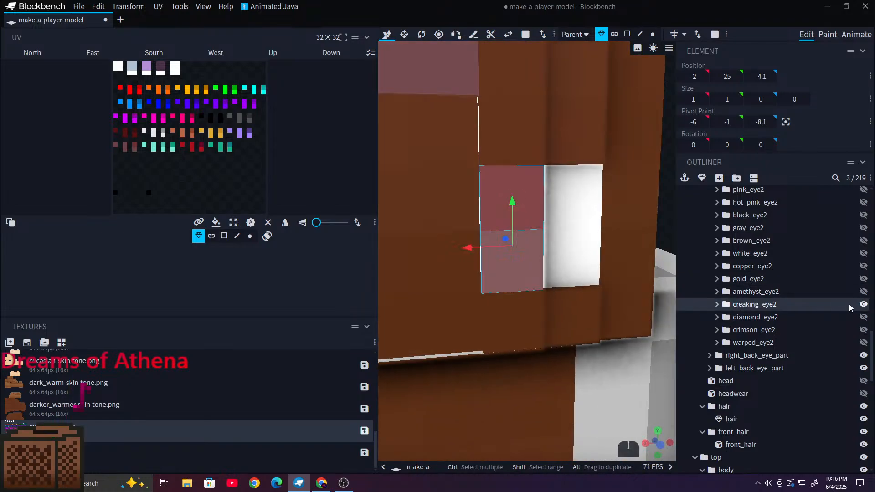
click(864, 304)
Step: Preview amethyst_eye2 on the left eye and switch the visible colour to gold_eye2
click(863, 291)
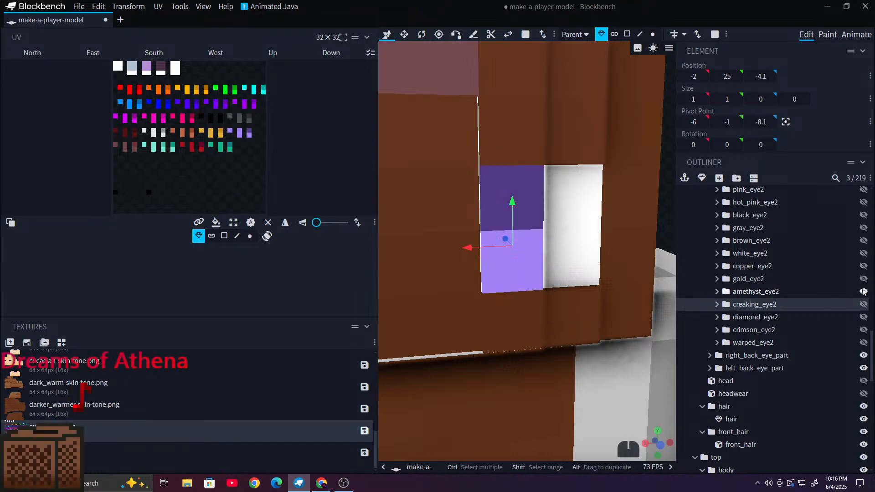
click(863, 279)
click(863, 291)
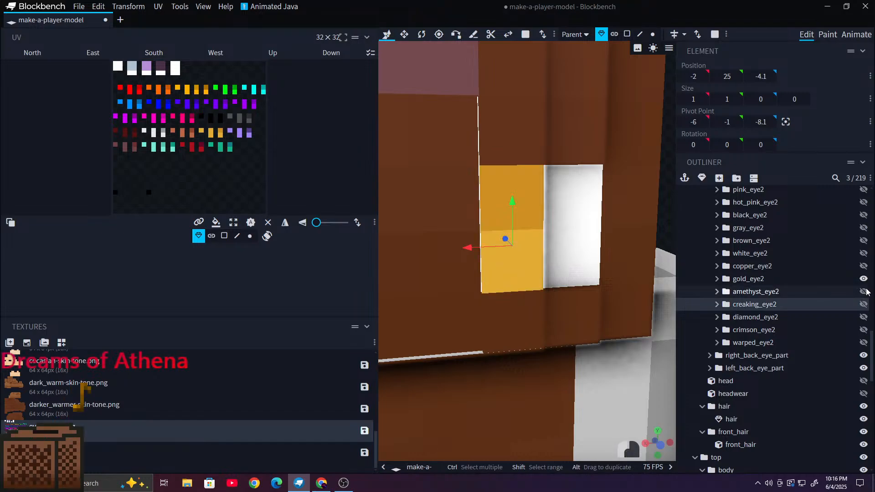
Step: Expand the gold_eye2 group, inspect its gold_1x2_darker2 variant and the whole group, and hide gold_eye2
click(716, 279)
click(741, 317)
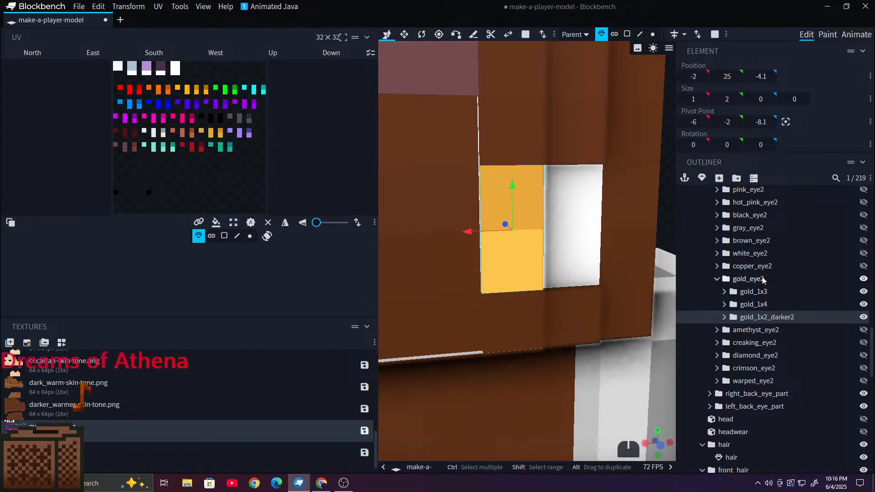
click(755, 279)
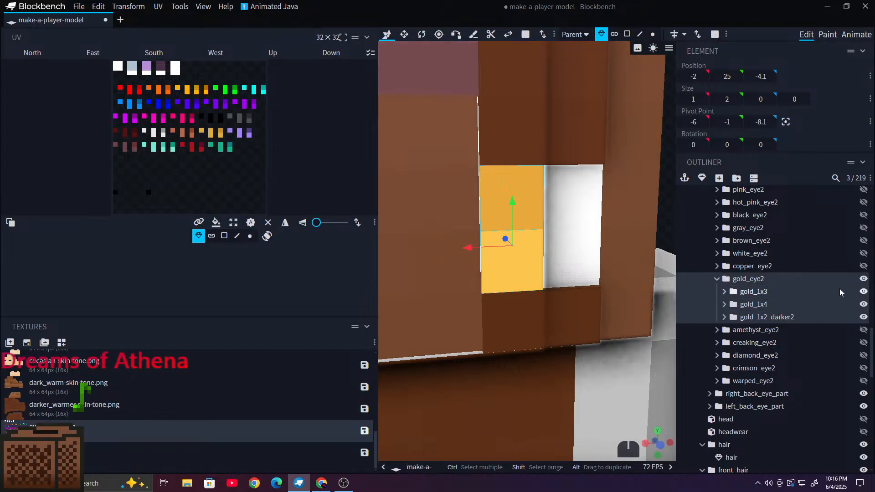
click(864, 279)
Step: Preview the copper_eye2 and white_eye2 colours on the left eye, hiding each one after viewing it
click(864, 266)
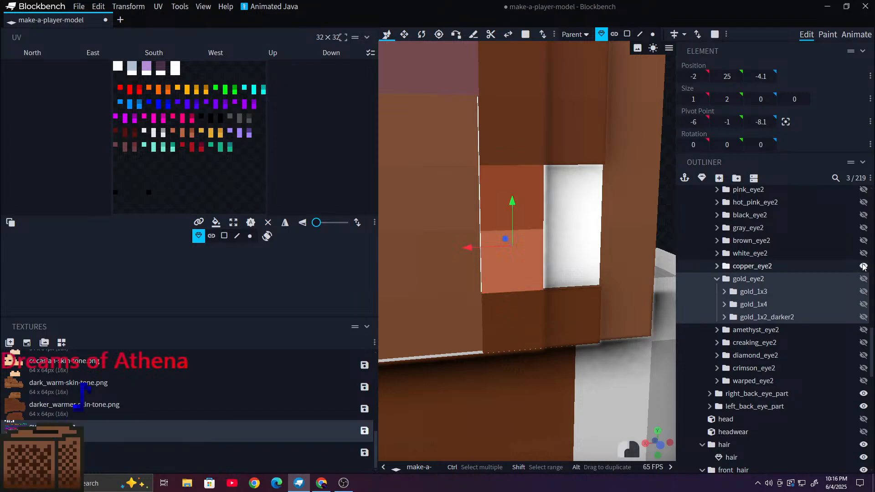
click(864, 266)
click(864, 252)
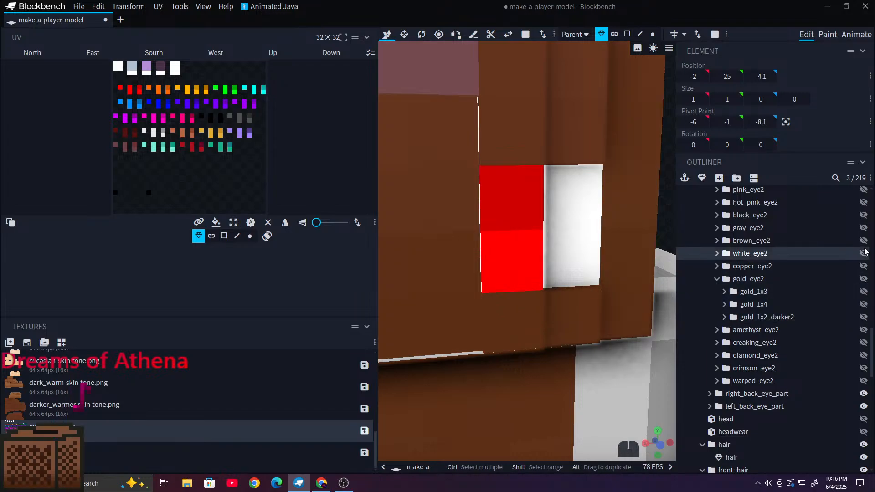
click(864, 254)
click(863, 253)
Step: Toggle brown_eye2 and gray_eye2 on the left eye to compare their pupils, leaving both hidden
click(863, 240)
click(863, 240)
click(863, 240)
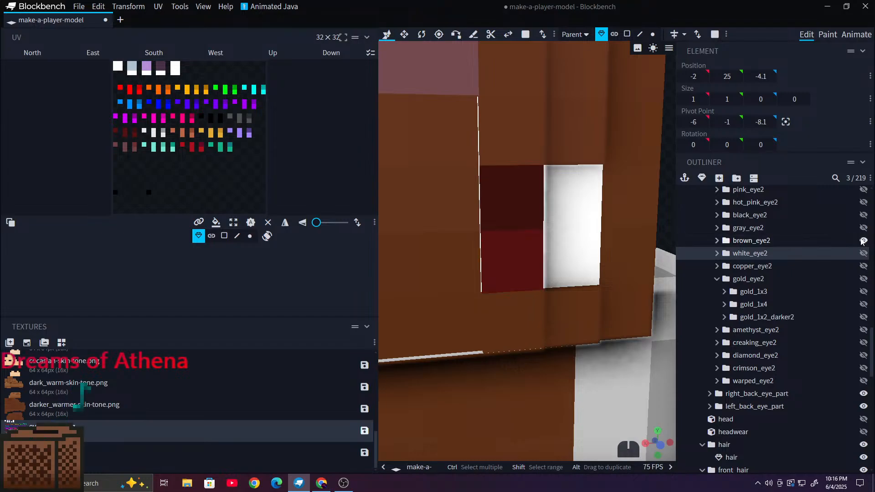
click(863, 241)
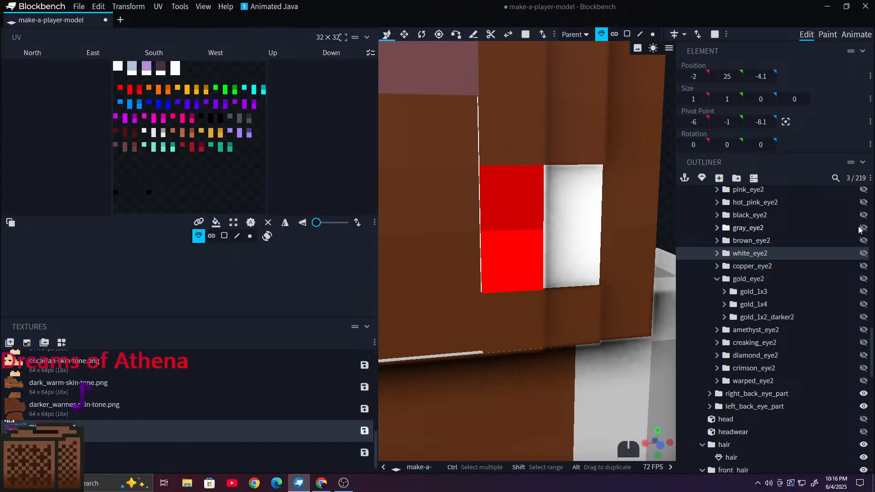
click(863, 228)
click(863, 228)
Step: Preview the black_eye2 and hot_pink_eye2 colours on the left eye, hiding each one after viewing it
click(864, 215)
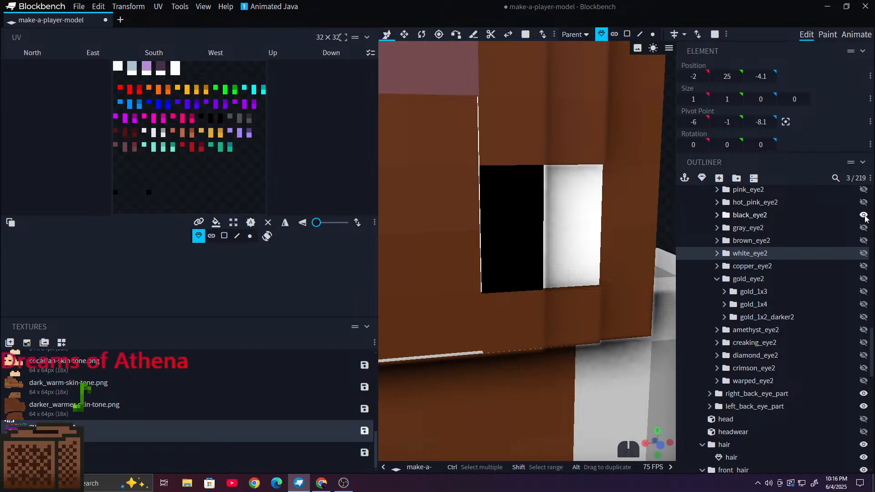
click(864, 215)
click(864, 203)
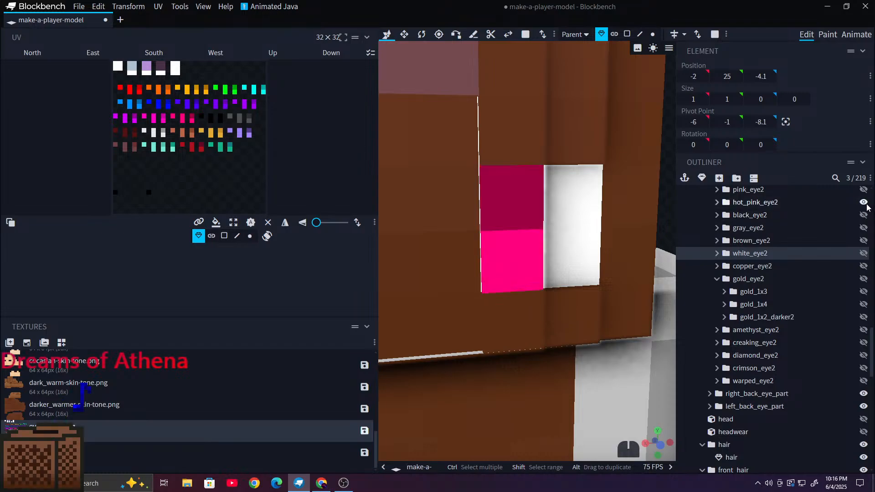
scroll(866, 206, up, 2)
click(863, 248)
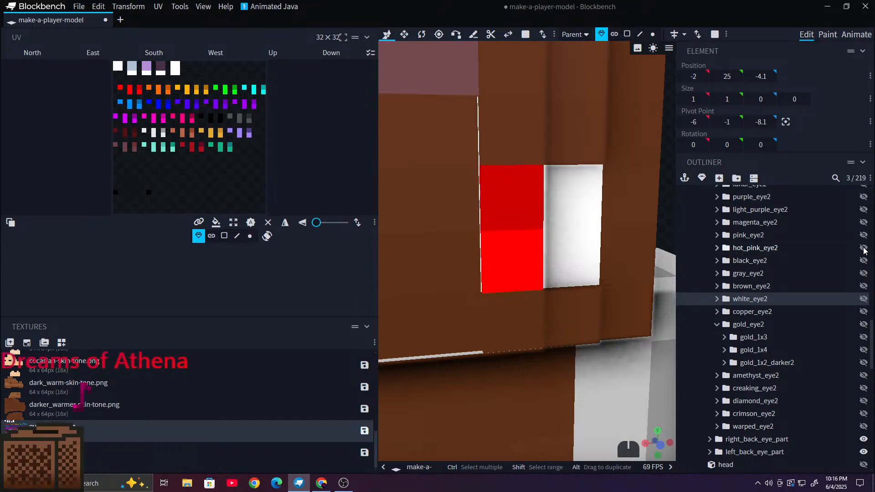
Step: Toggle pink_eye2 repeatedly against the red pupil, preview magenta_eye2, and leave both hidden
click(863, 236)
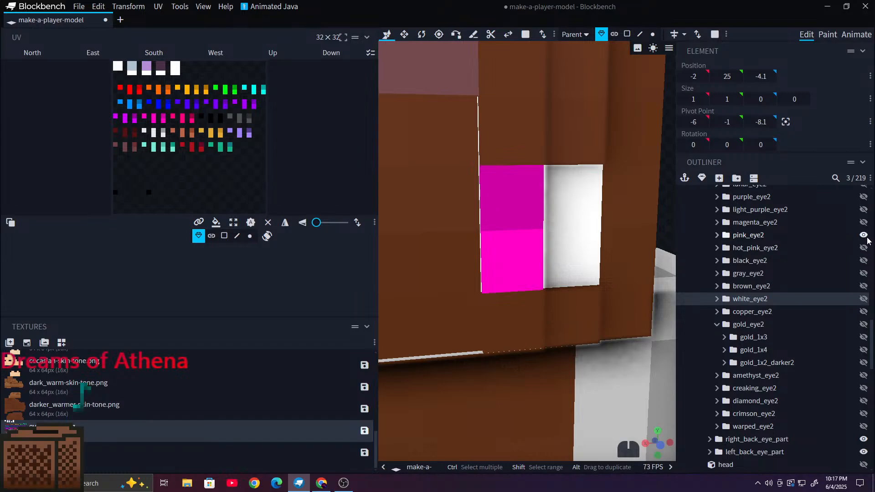
click(867, 238)
click(866, 238)
click(866, 238)
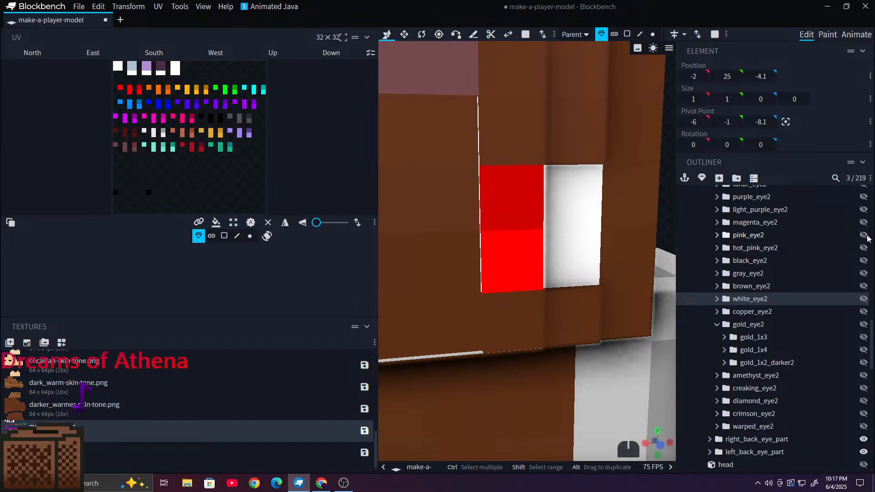
click(866, 238)
click(867, 237)
click(863, 223)
click(863, 222)
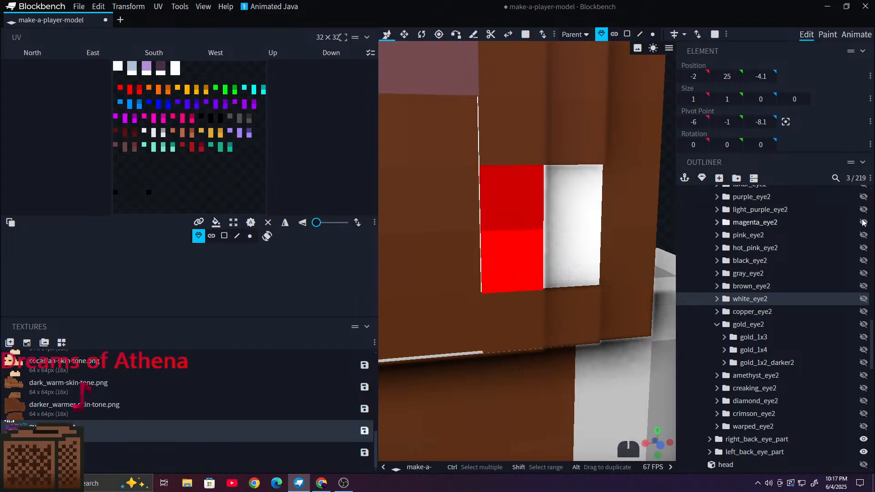
Step: Preview the light_purple_eye2 and purple_eye2 colours on the left eye, leaving both hidden
click(863, 210)
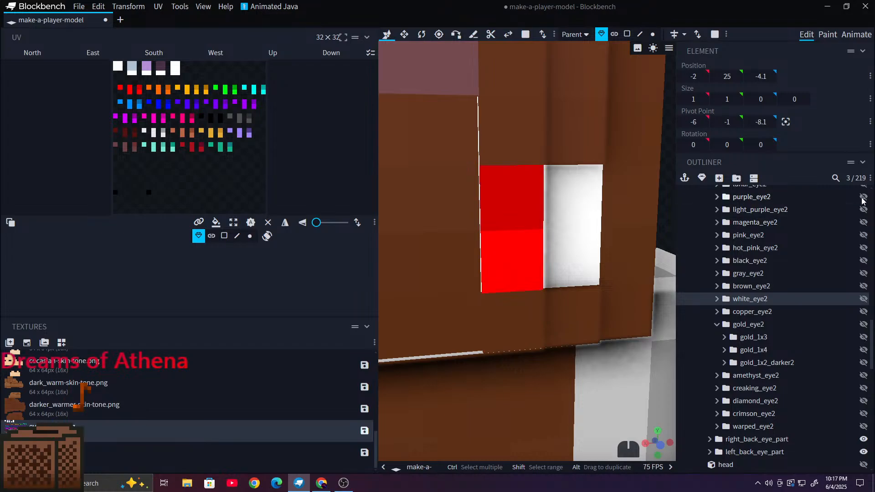
click(863, 196)
scroll(866, 214, up, 2)
click(864, 242)
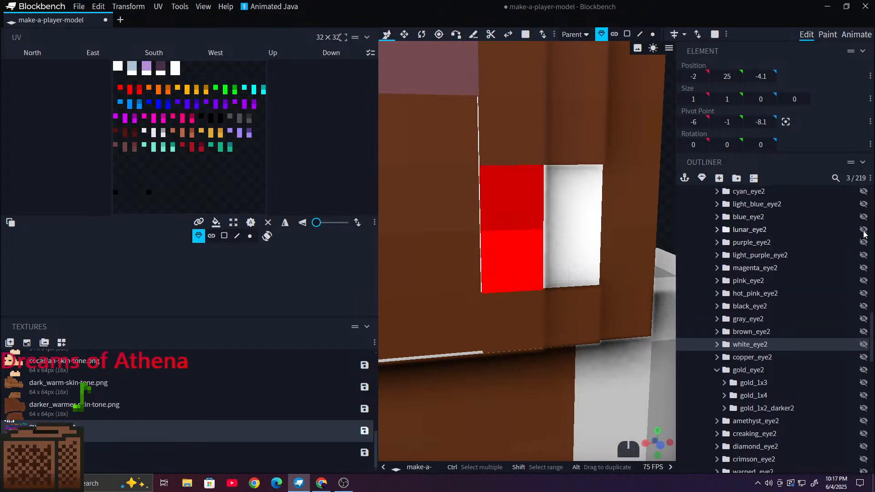
Step: Preview lunar_eye2, blue_eye2 and light_blue_eye2 in turn on the left eye, leaving all three hidden
click(864, 230)
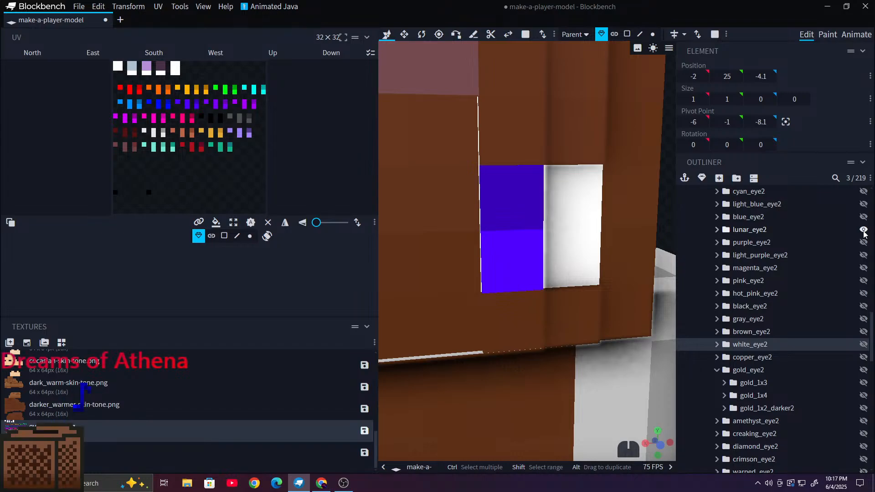
click(864, 230)
click(864, 218)
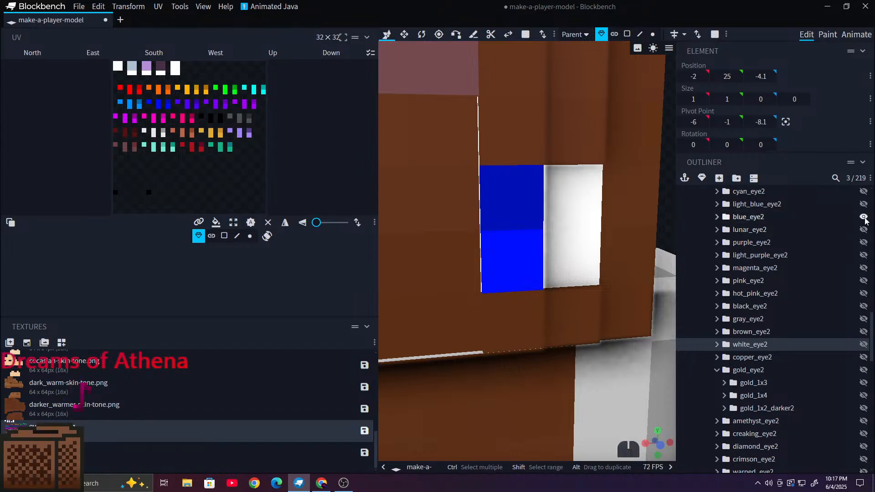
click(864, 217)
click(864, 204)
click(864, 204)
Step: Preview the cyan_eye2 and green_eye2 colours on the left eye, hiding each one after viewing it
scroll(859, 214, up, 2)
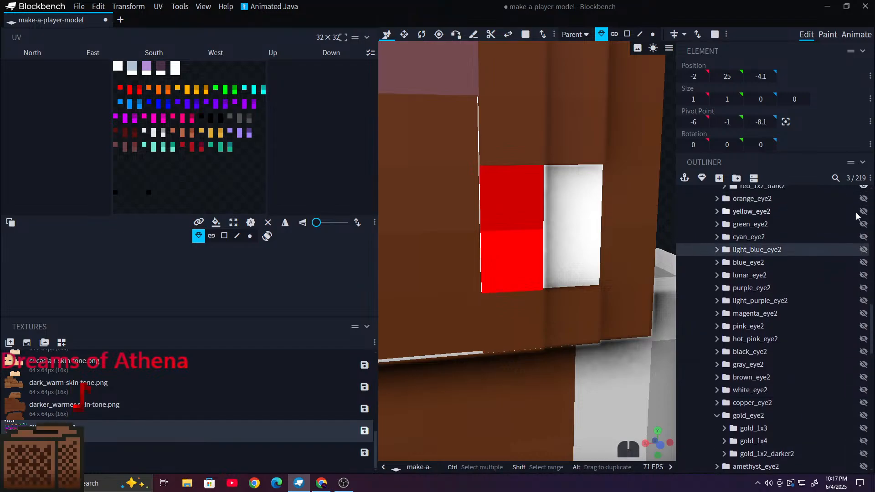
click(863, 237)
click(863, 237)
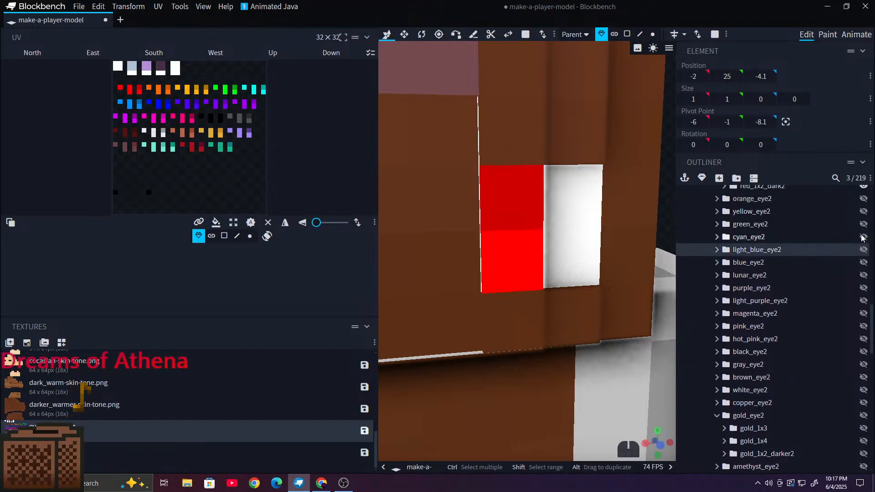
click(863, 223)
click(864, 224)
Step: Show yellow_eye2 on the left eye and expand its group to list the yellow pupil variants
click(864, 211)
click(864, 211)
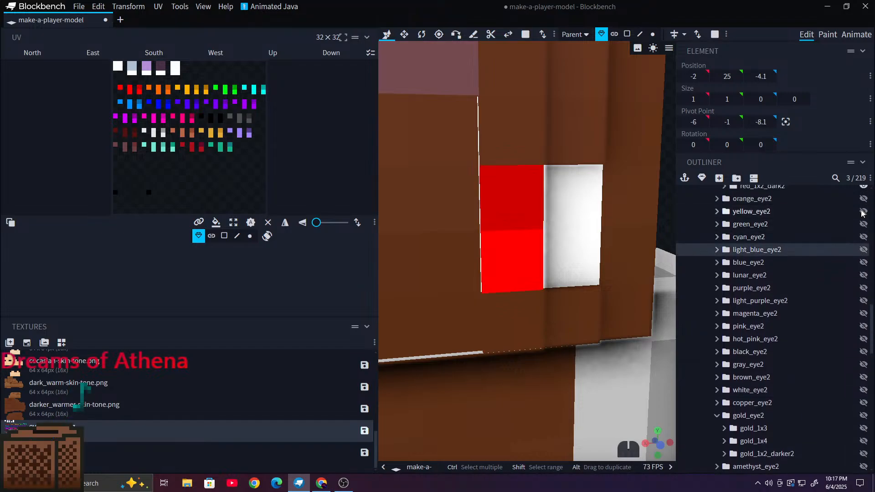
click(863, 211)
click(715, 212)
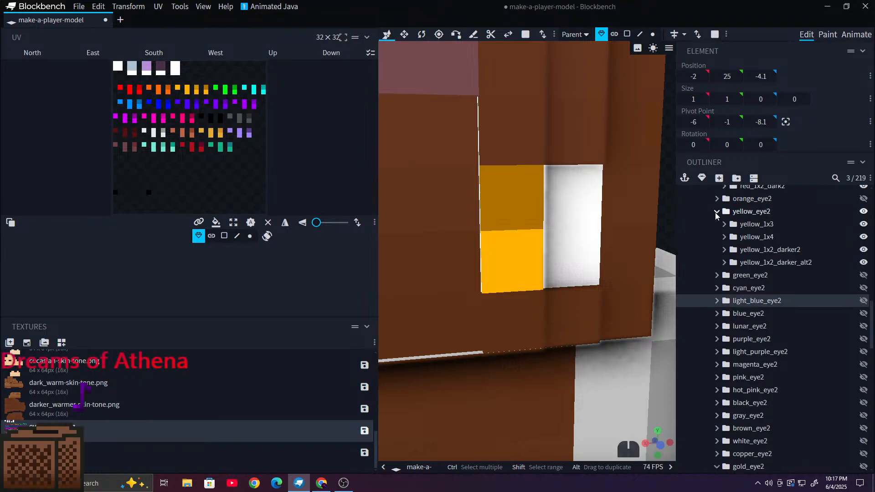
Step: Toggle the yellow_1x2_darker_alt2 variant in yellow_eye2 off and on to compare its pupil shading, leaving it visible
click(790, 264)
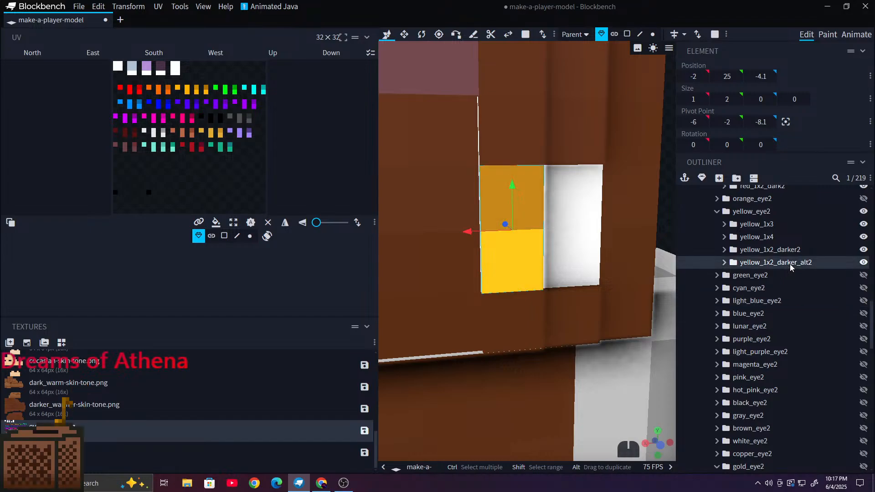
click(864, 263)
click(864, 263)
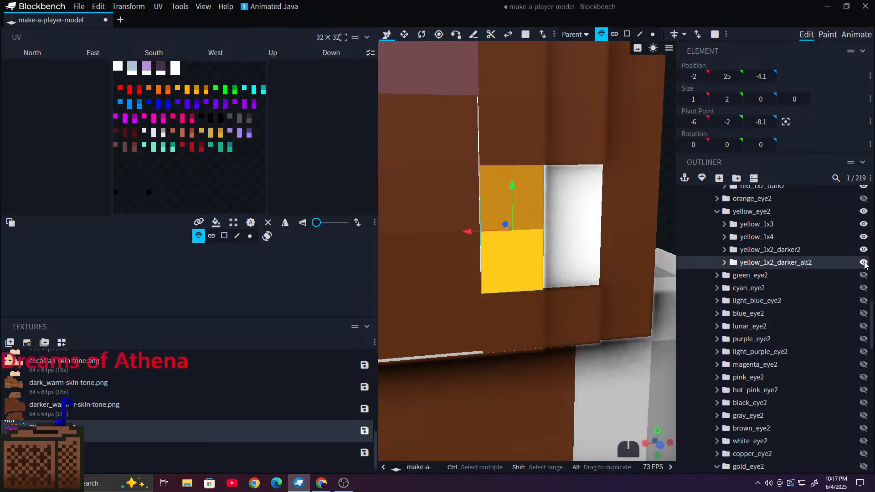
click(796, 238)
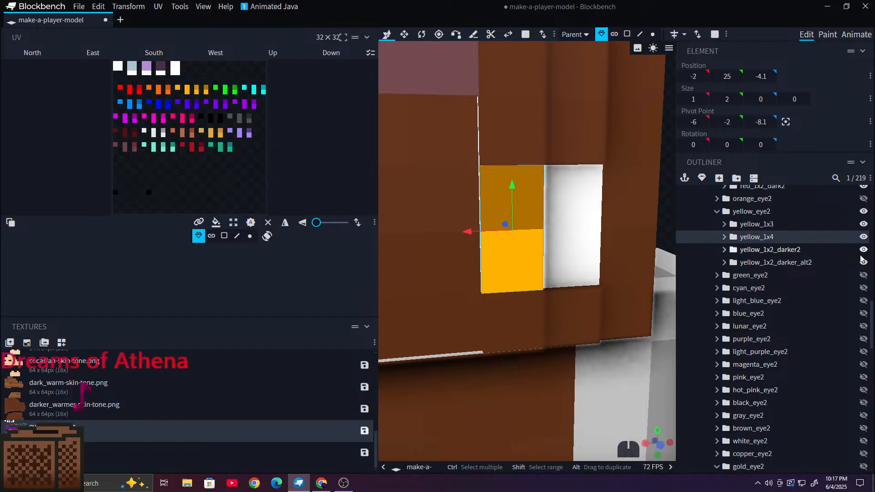
click(770, 199)
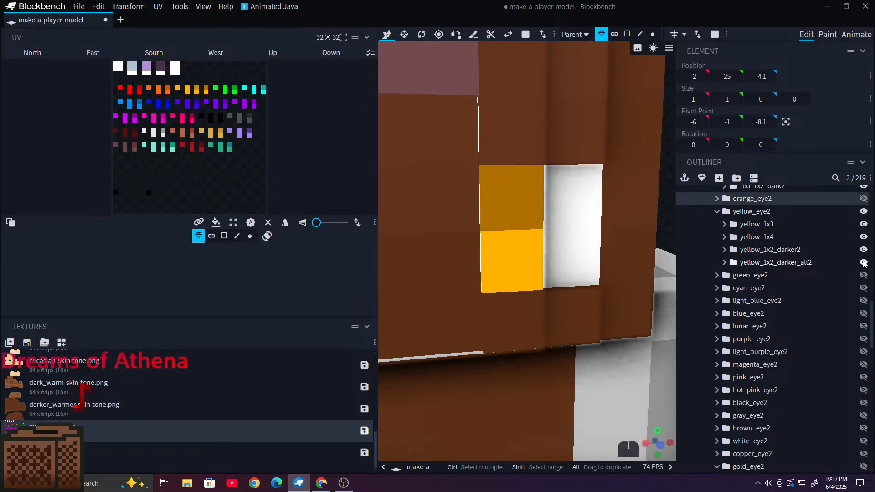
click(863, 263)
click(863, 263)
click(863, 263)
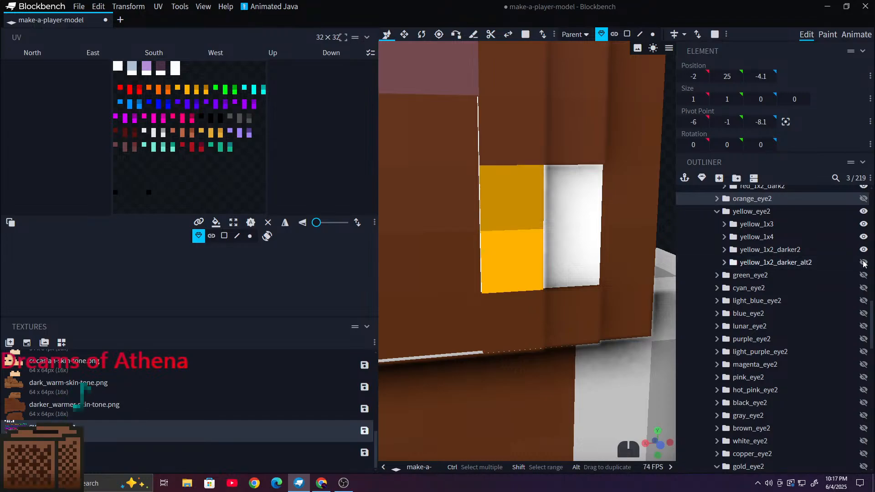
click(864, 263)
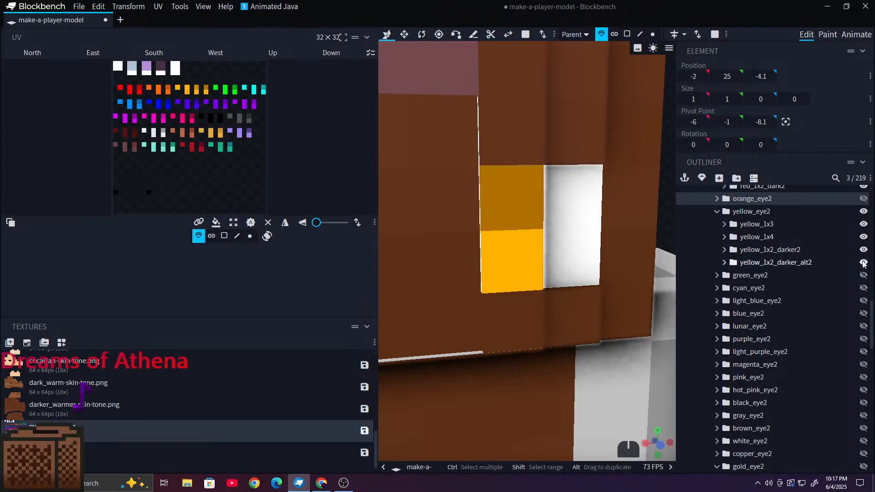
Step: Examine the whole face and the eye colour palette texture, and look through the remaining eye, hair and body groups
scroll(504, 230, down, 4)
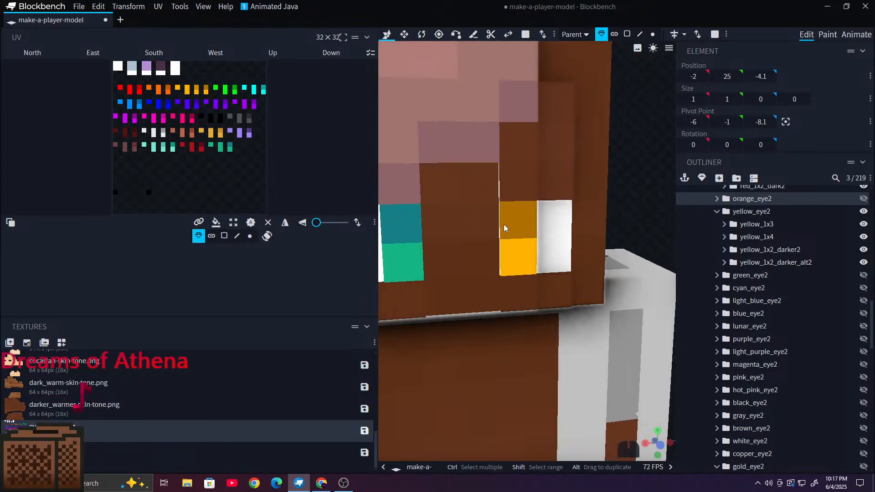
scroll(563, 199, down, 5)
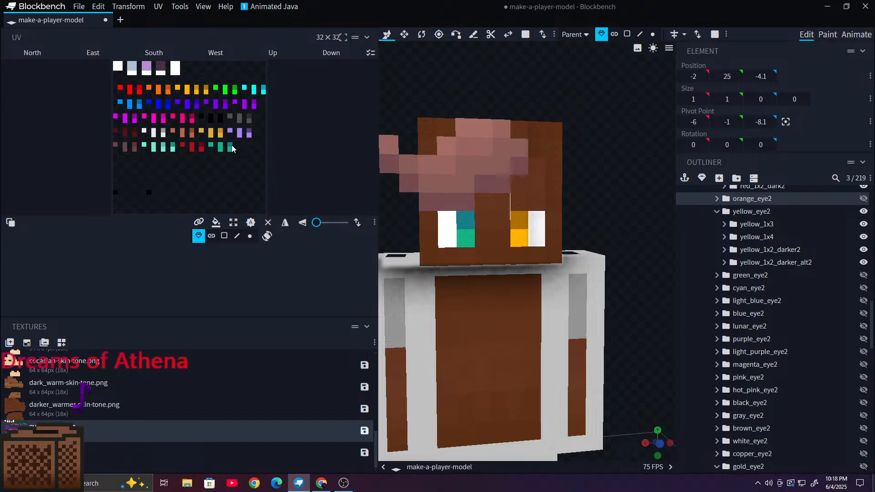
scroll(765, 360, down, 6)
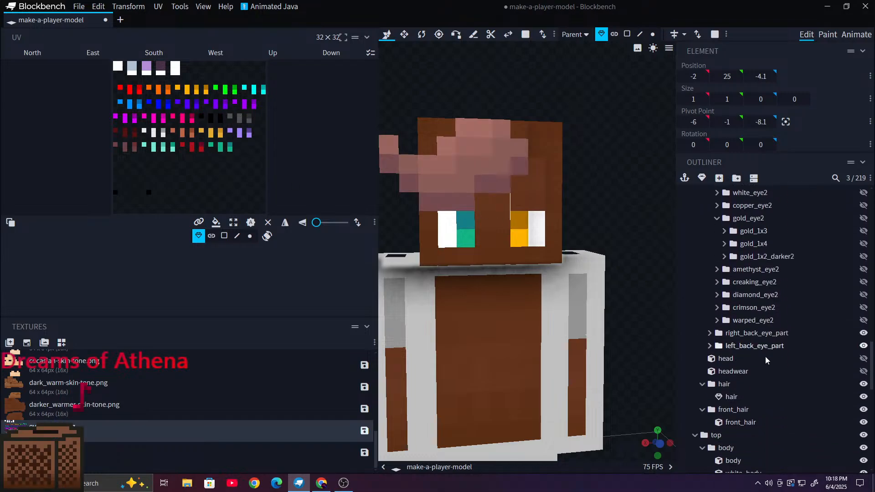
scroll(775, 354, down, 3)
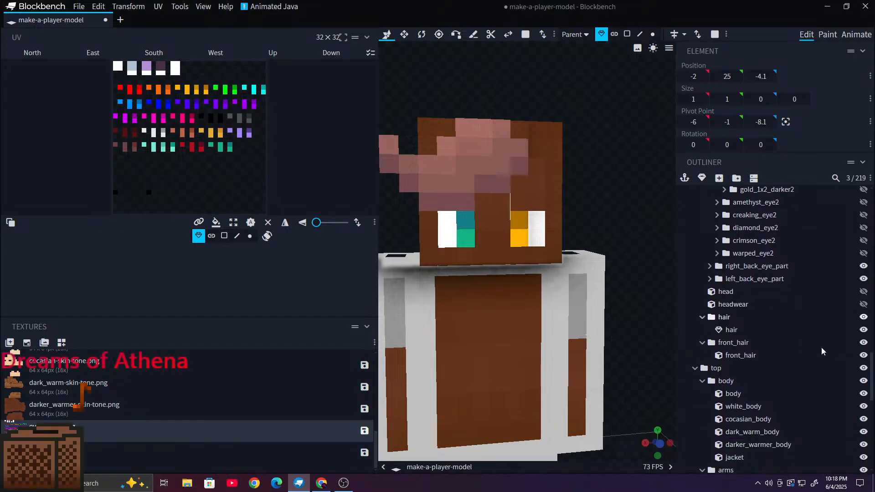
scroll(783, 314, up, 5)
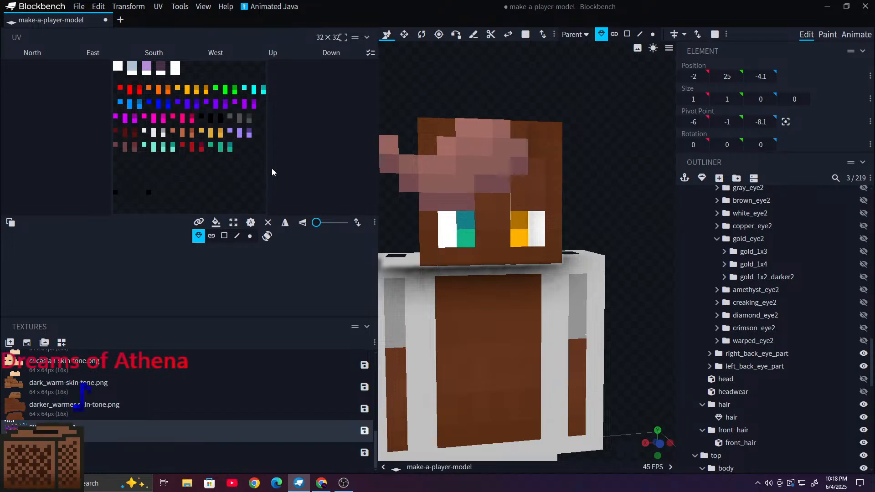
scroll(828, 291, up, 5)
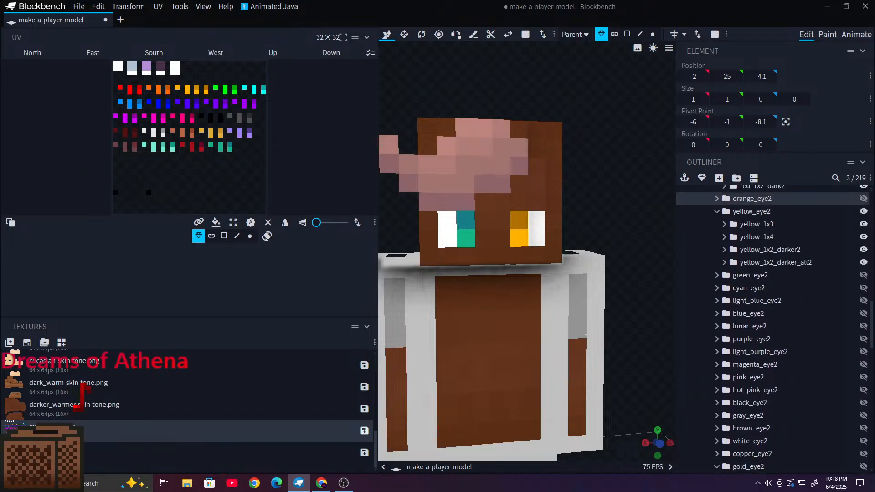
key(alt+Tab)
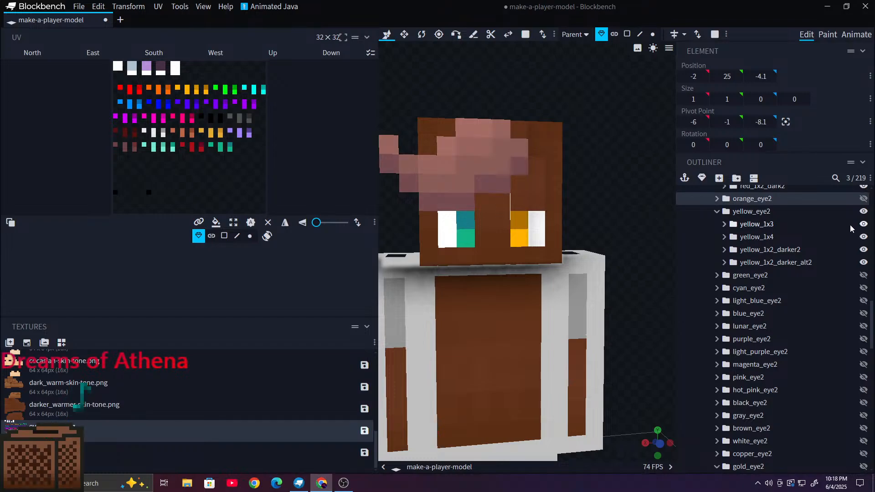
scroll(851, 229, up, 1)
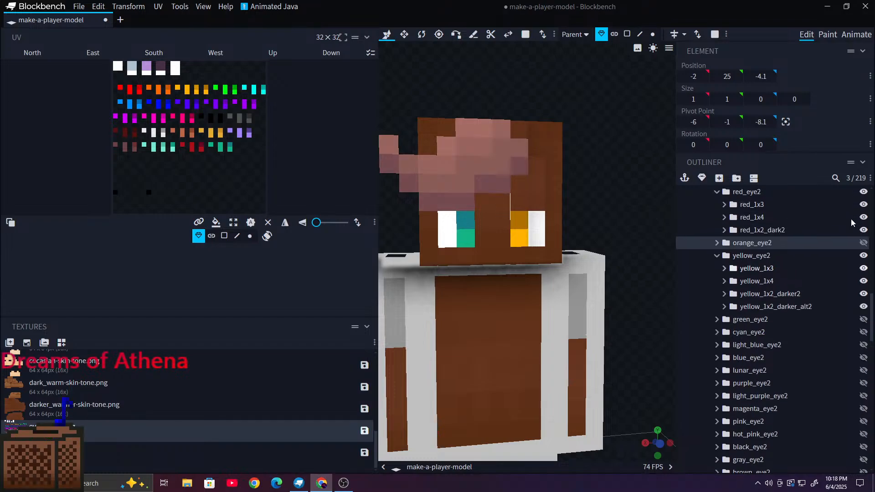
Step: Briefly show and hide orange_eye2 on the left eye, and hide yellow_eye2 with all its variants
click(863, 245)
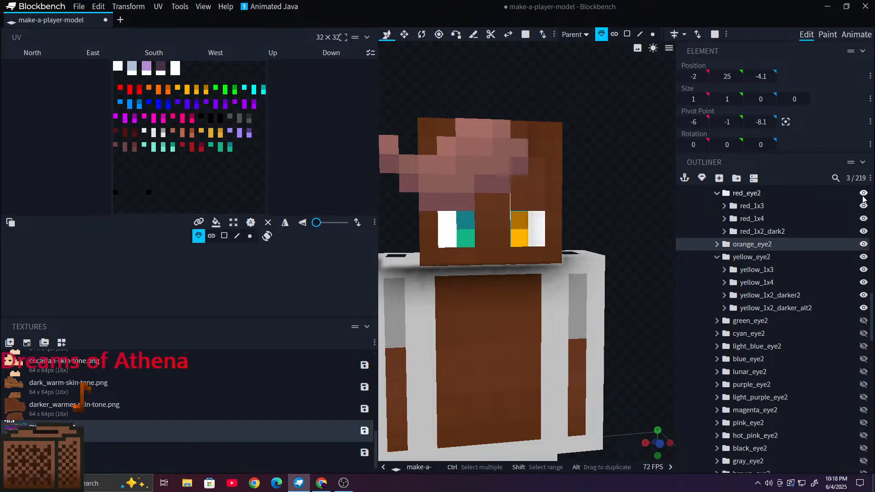
click(864, 245)
click(864, 257)
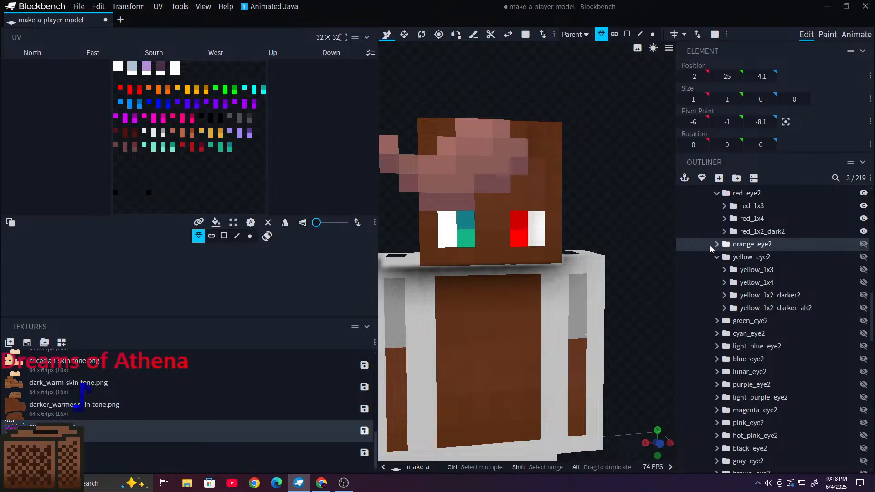
Step: Show warped_eye2 on the left eye so that it matches the teal right eye
scroll(711, 248, up, 5)
scroll(580, 221, down, 3)
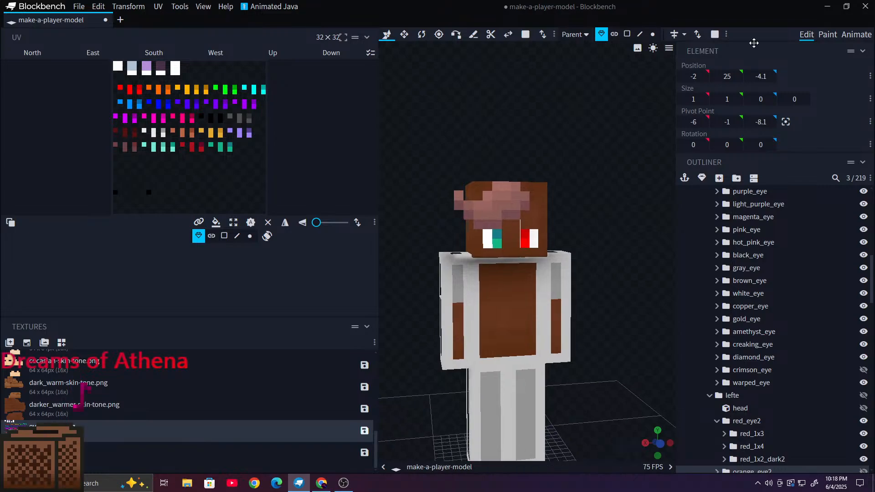
scroll(855, 315, down, 5)
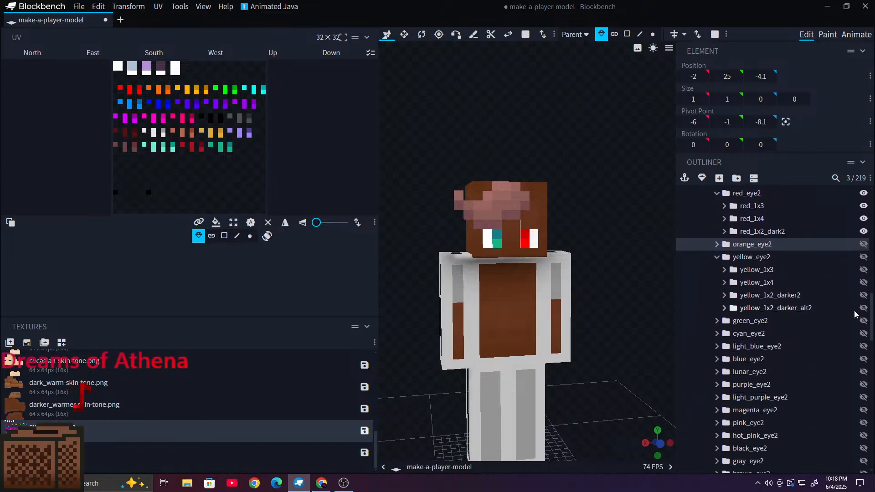
scroll(865, 312, down, 6)
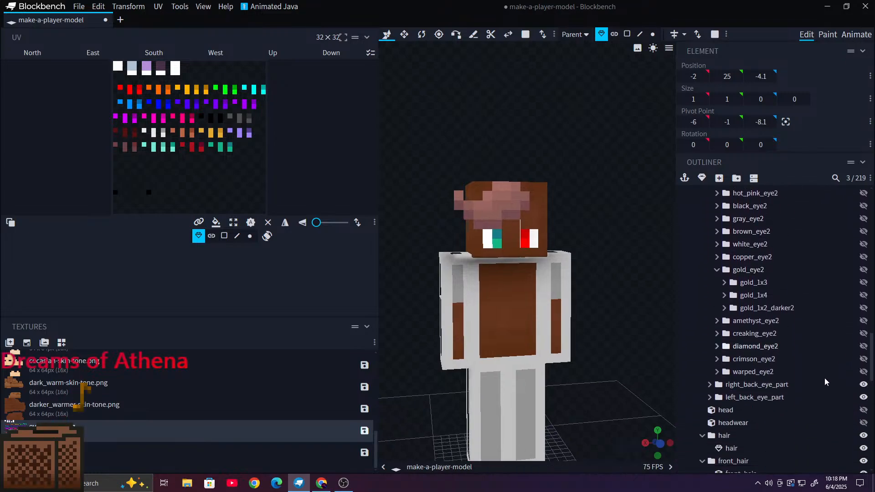
click(864, 341)
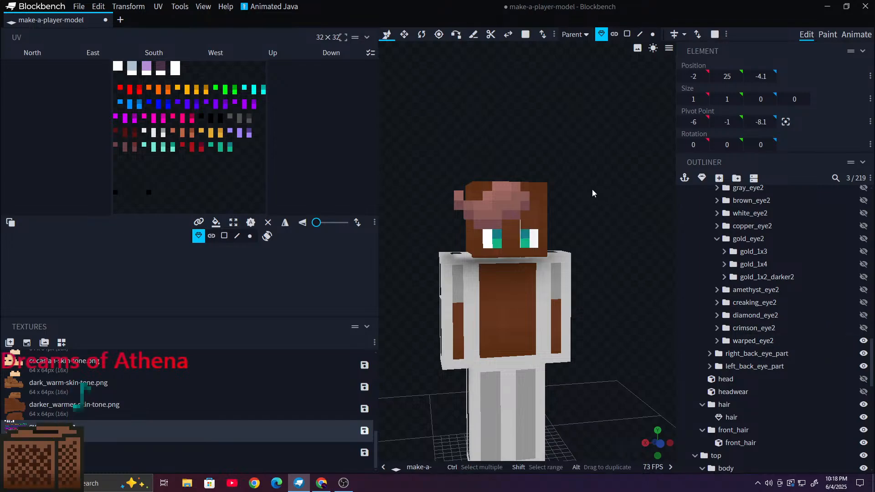
drag(517, 153, 631, 148)
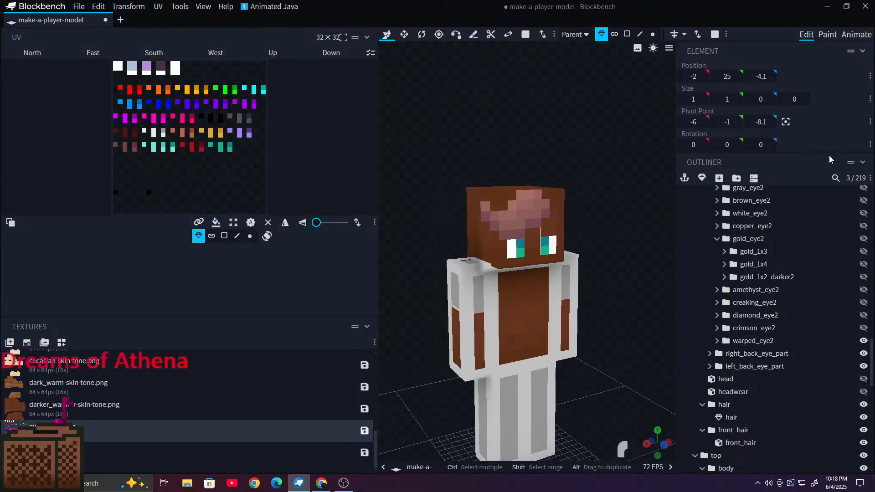
Step: Rotate the lowwerright arm group 90 degrees about its X axis to test the elbow bend
click(472, 331)
drag(501, 274, 544, 242)
click(745, 314)
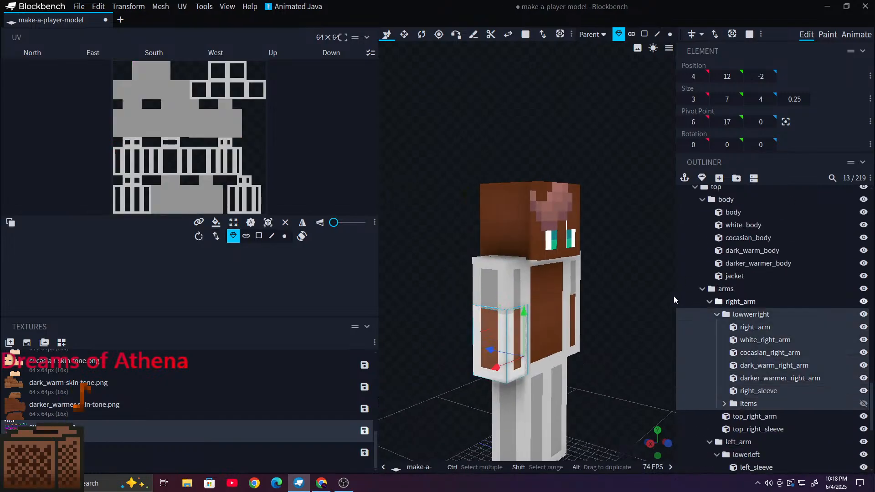
scroll(642, 300, up, 4)
right_drag(637, 301, 635, 242)
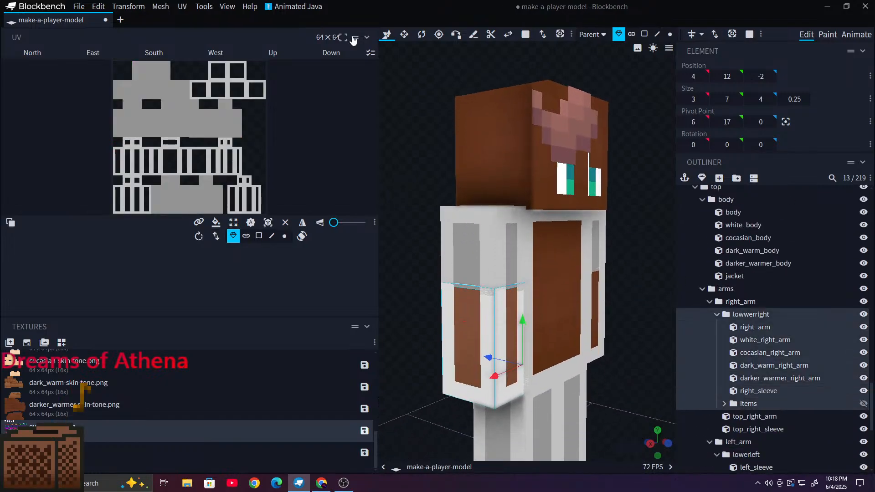
click(422, 34)
drag(507, 310, 465, 274)
drag(410, 213, 441, 206)
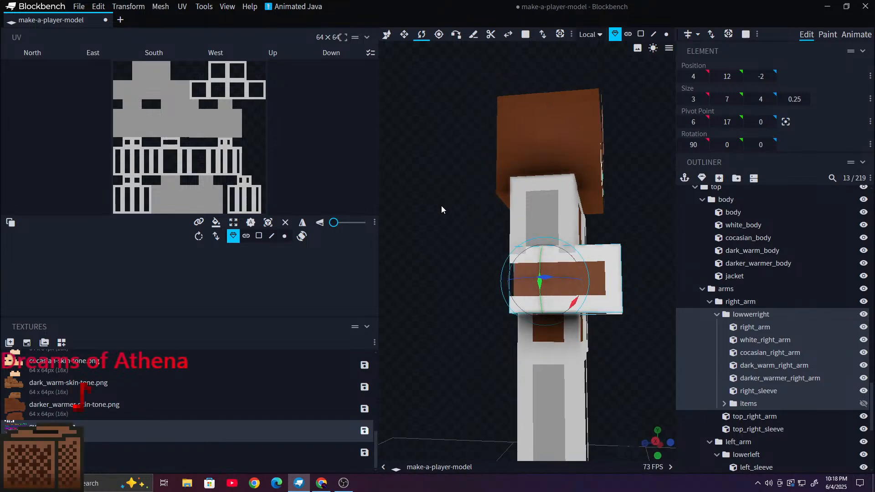
Step: Inspect the bent right elbow up close from the side and front, and undo the arm's X rotation
scroll(441, 210, up, 3)
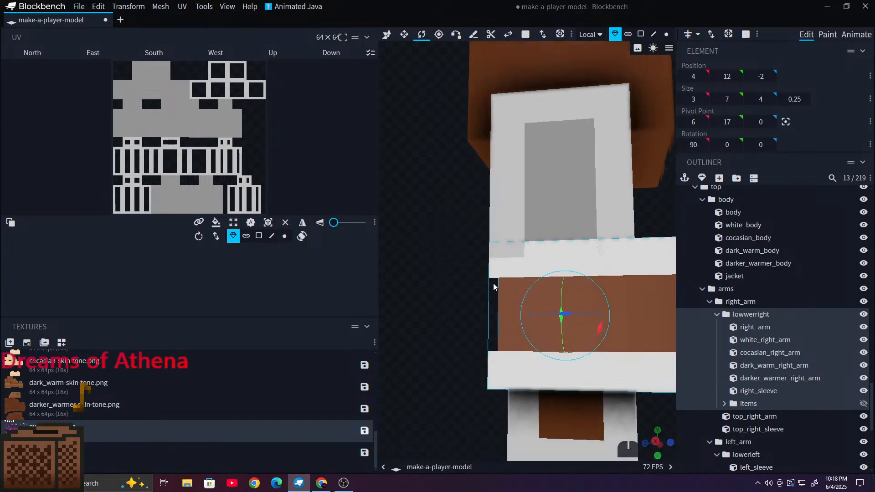
drag(453, 245, 601, 243)
key(ctrl+z)
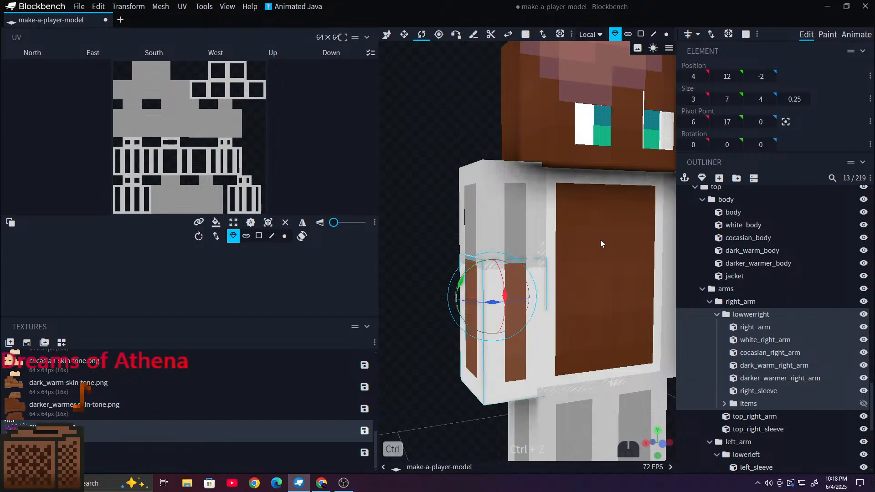
Step: Test rotating the lowwerright arm group 90 degrees about its Z axis, and undo the rotation
right_drag(601, 239, 539, 224)
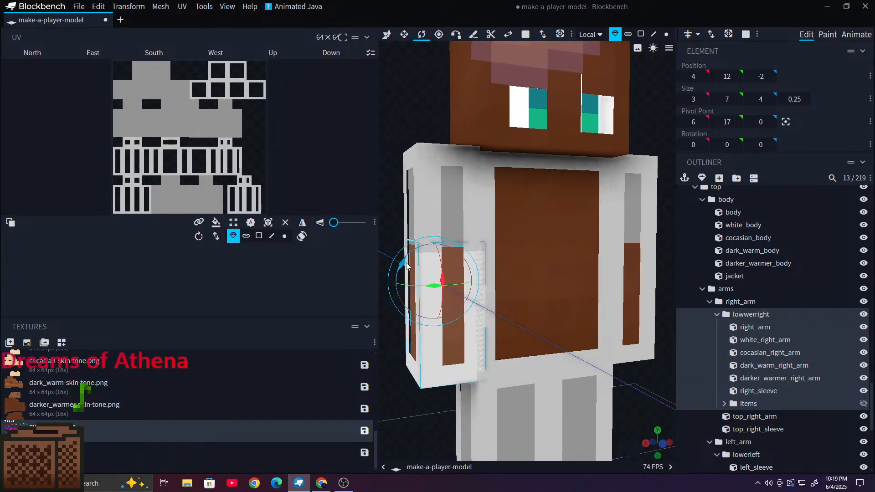
mouse_move(415, 258)
mouse_down()
mouse_move(462, 243)
mouse_move(409, 260)
mouse_up()
scroll(615, 239, down, 3)
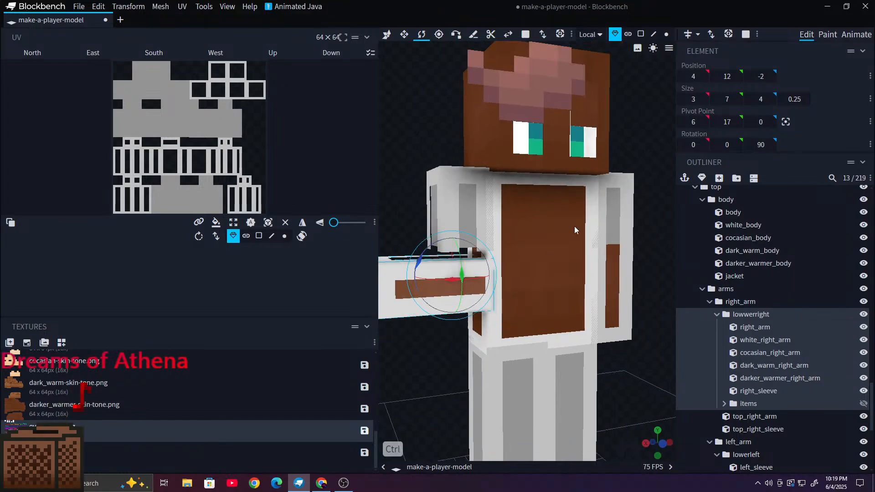
key(ctrl+z)
key(ctrl+z)
Step: Test rotating the whole right_leg group about its hip pivot, and undo the rotation
right_drag(528, 387, 548, 294)
click(519, 329)
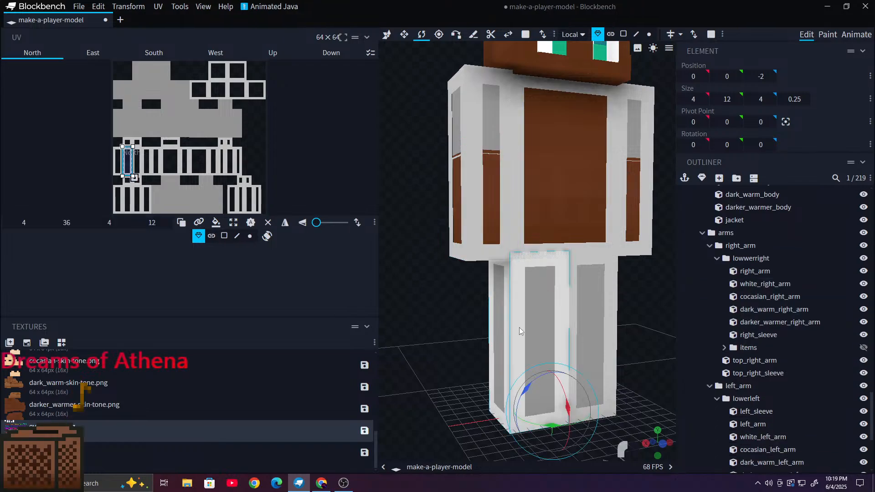
drag(451, 325, 547, 342)
click(732, 357)
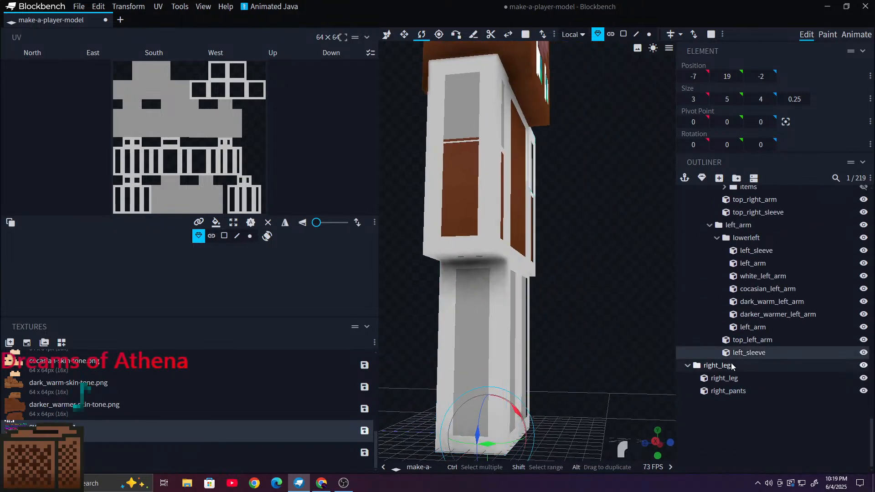
click(729, 365)
drag(516, 281, 553, 108)
key(ctrl+z)
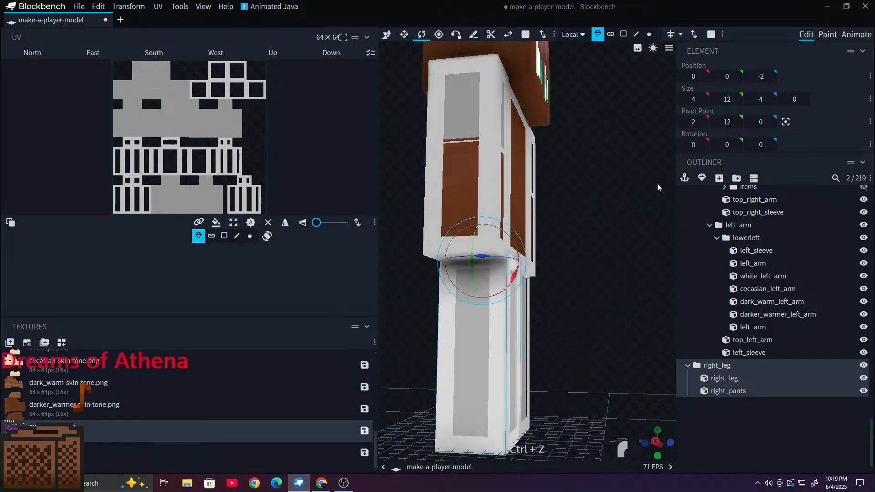
Step: Test rotating the lowerleft arm group 85 degrees about its X axis, and undo the rotation
drag(657, 184, 624, 193)
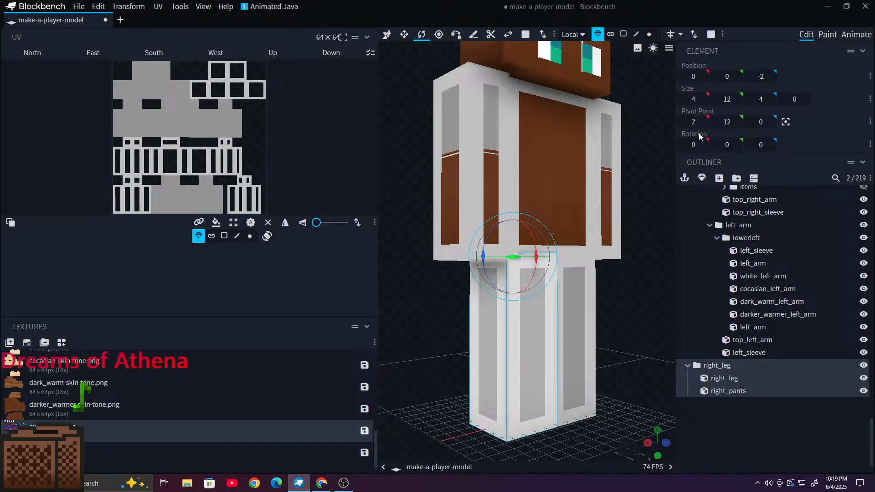
click(449, 181)
scroll(409, 166, up, 3)
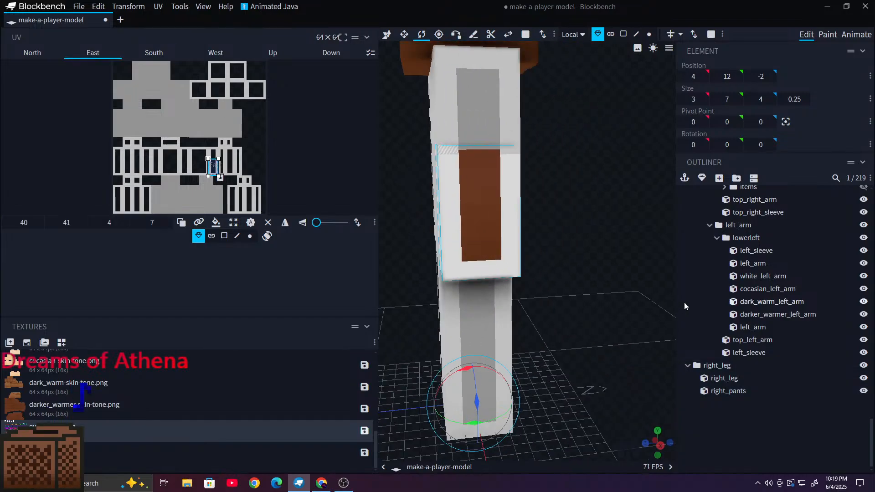
scroll(743, 265, up, 1)
click(747, 283)
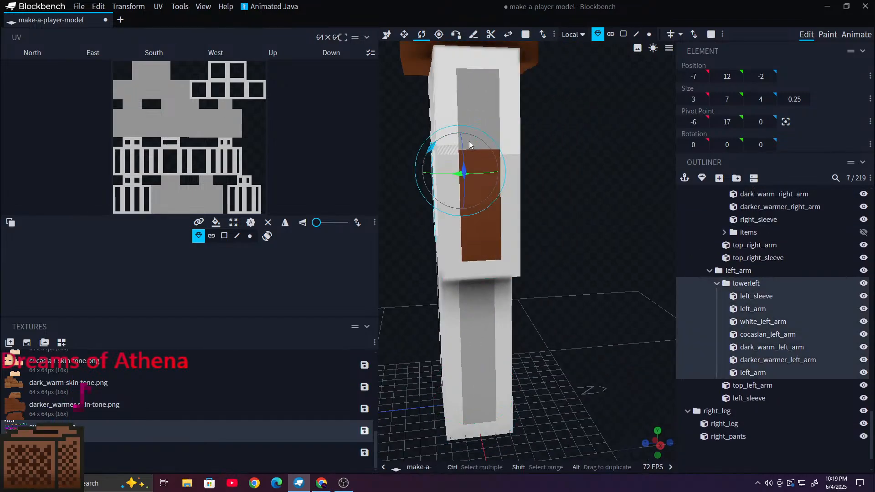
drag(430, 146, 442, 197)
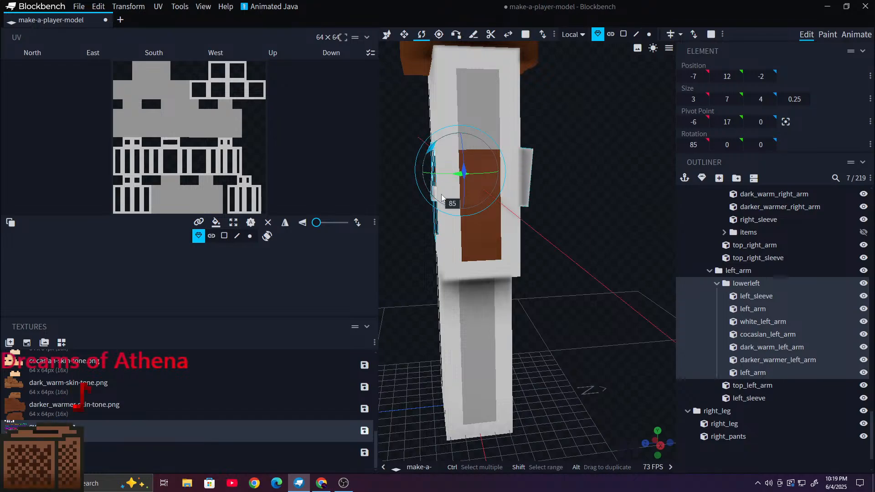
drag(632, 185, 475, 191)
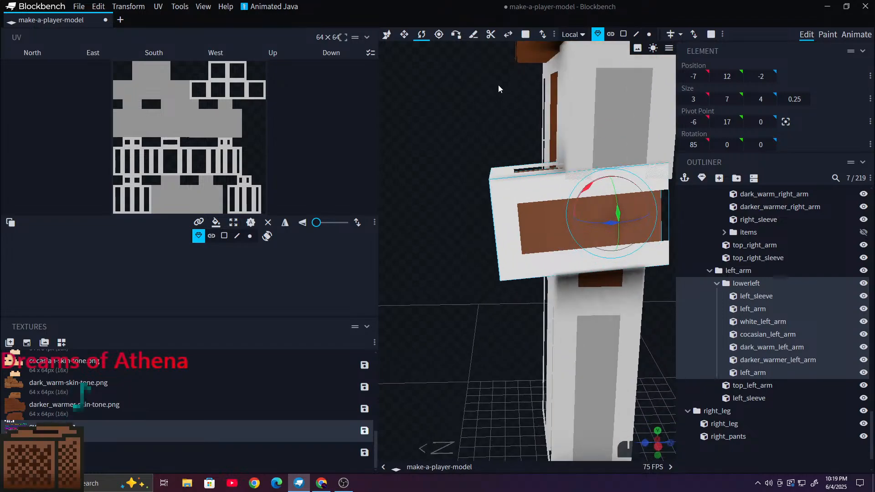
key(ctrl+z)
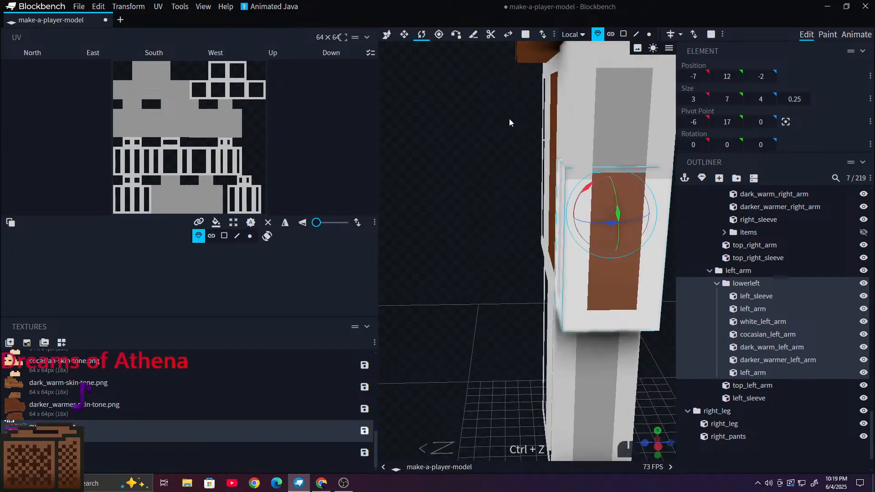
Step: Select the root player group and examine its pivot and the parts it contains from the front
drag(456, 128, 564, 205)
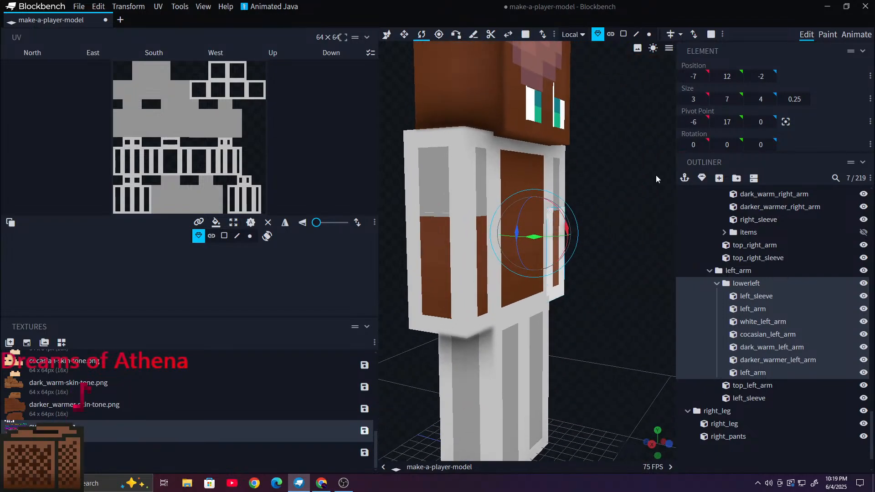
scroll(775, 282, up, 10)
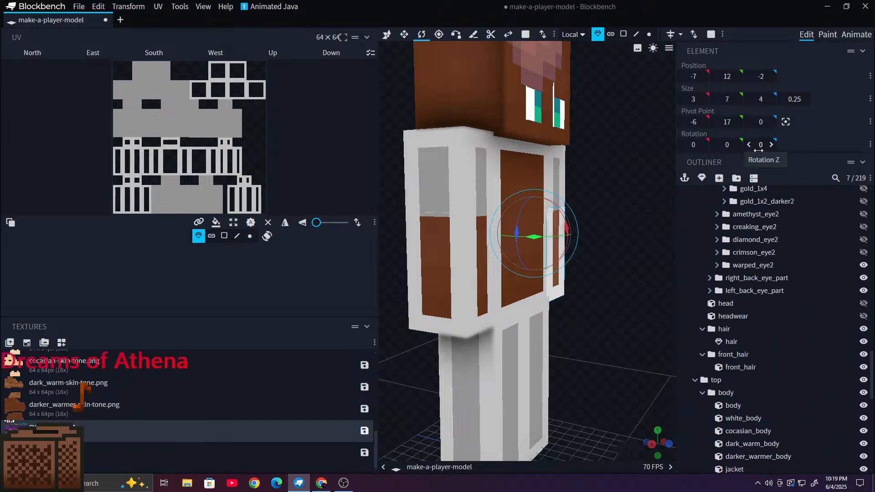
scroll(816, 301, up, 15)
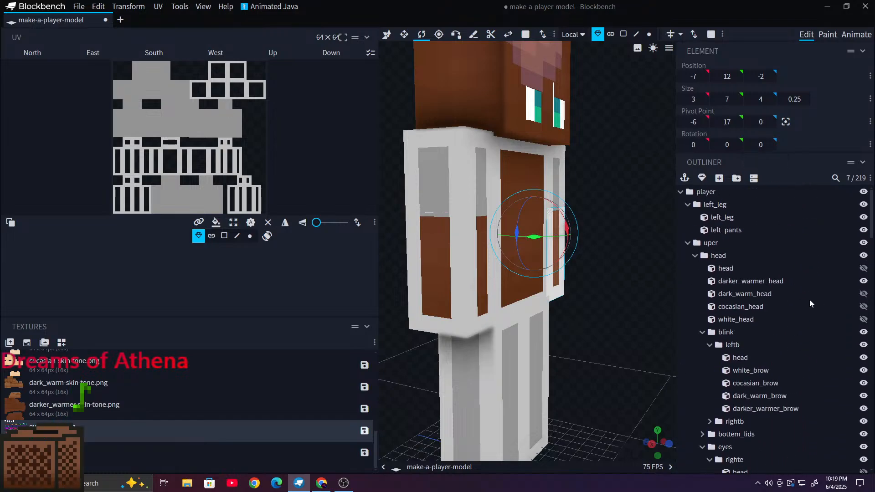
double_click(711, 191)
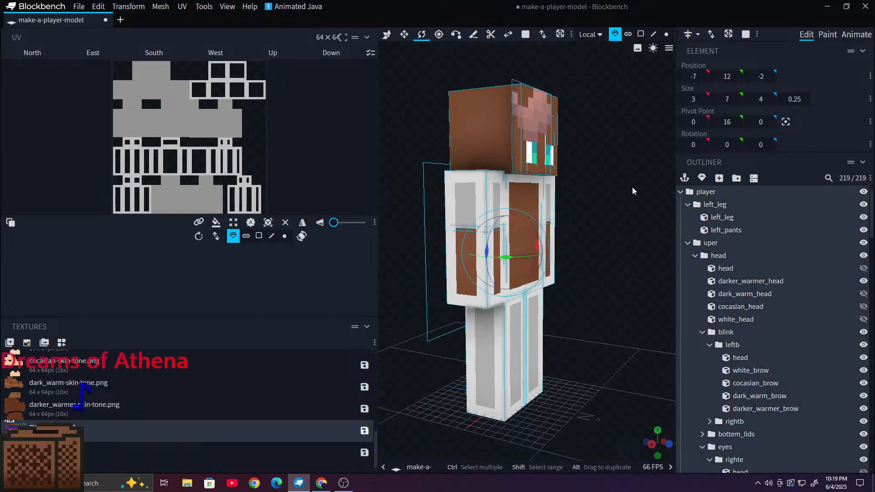
drag(623, 232, 580, 236)
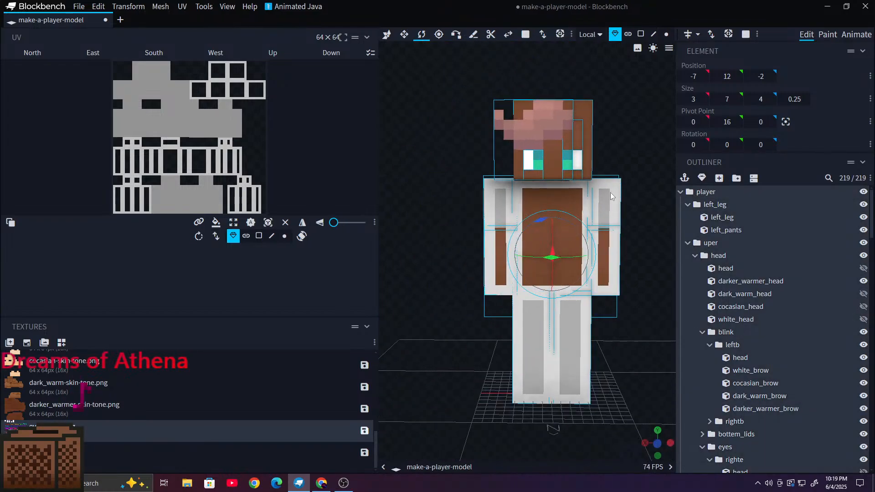
click(697, 194)
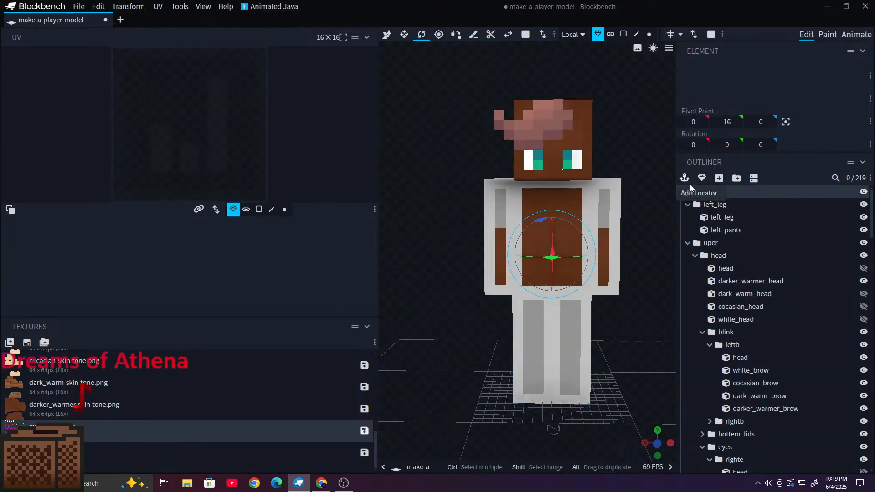
right_drag(656, 169, 637, 176)
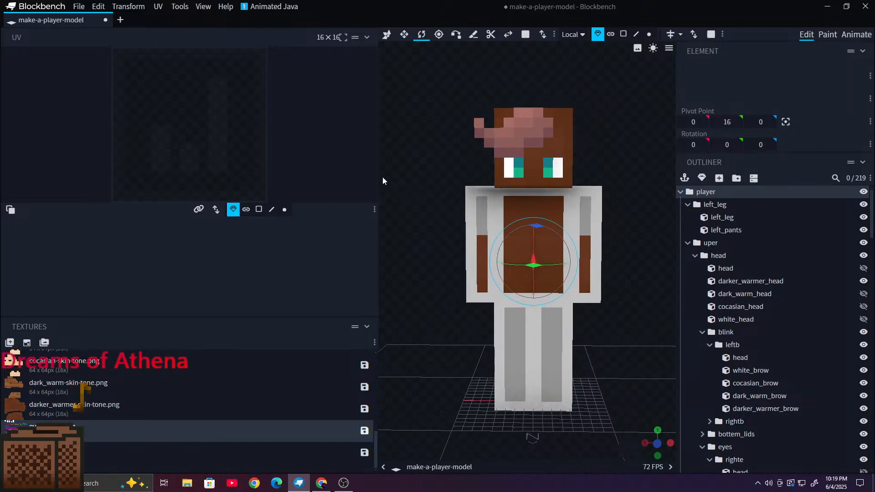
Step: Narrow the UV panel to give the 3D viewport more room
drag(377, 182, 270, 182)
scroll(718, 195, down, 5)
scroll(717, 194, up, 5)
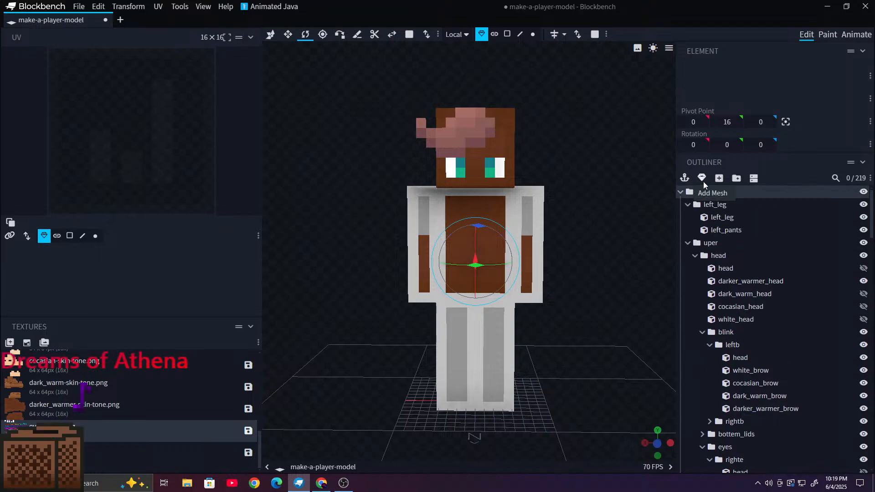
Step: Compare which parts the player, left_leg and uper groups cover by selecting each in turn
scroll(713, 223, down, 2)
scroll(713, 223, down, 8)
scroll(726, 207, up, 8)
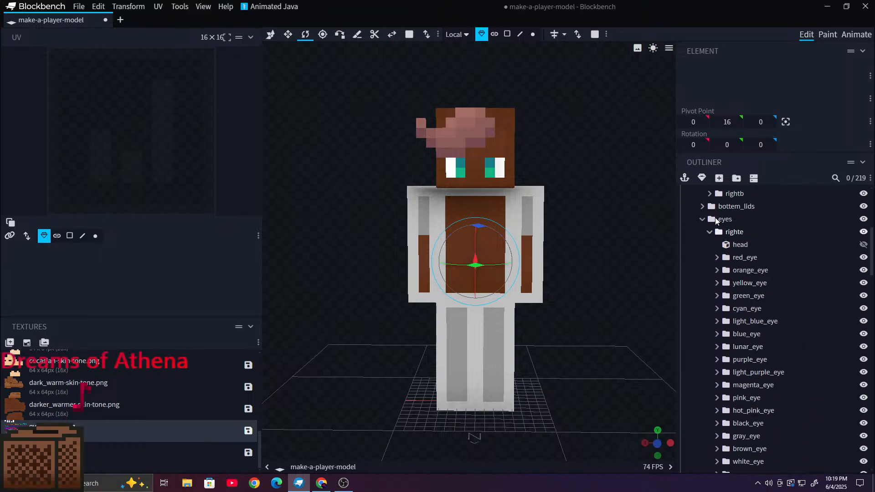
scroll(716, 211, up, 1)
click(709, 194)
click(713, 203)
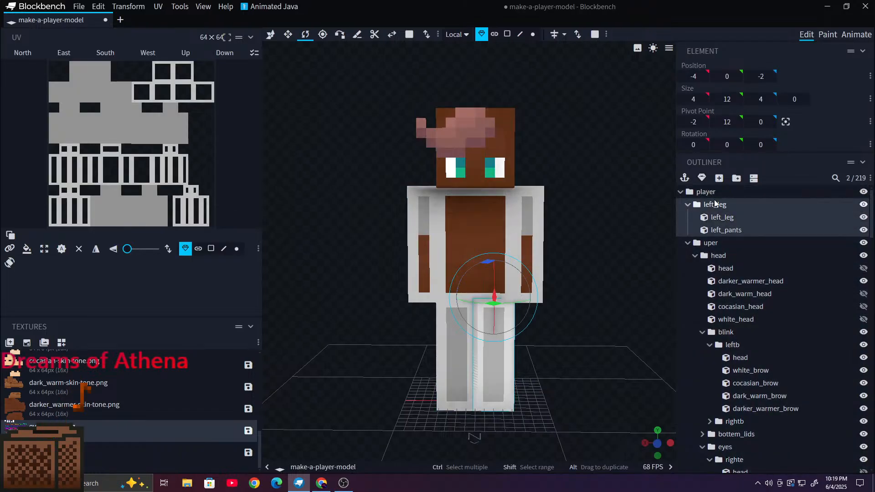
click(710, 195)
click(714, 206)
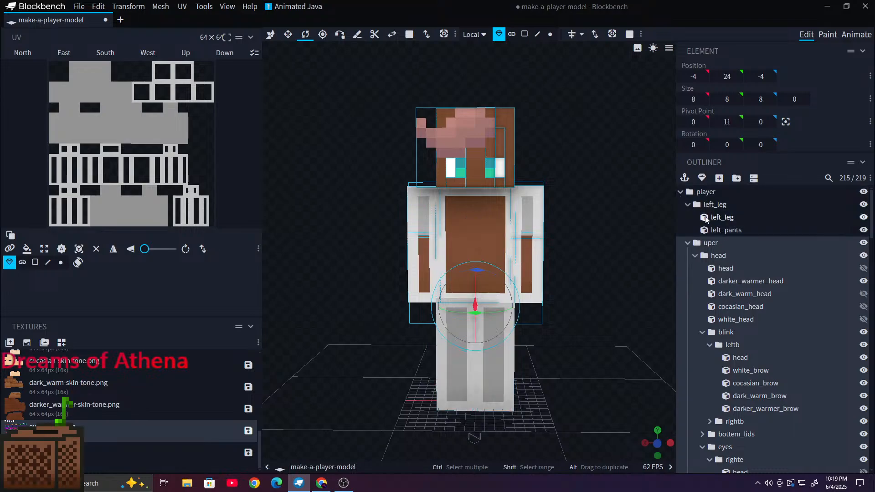
click(705, 193)
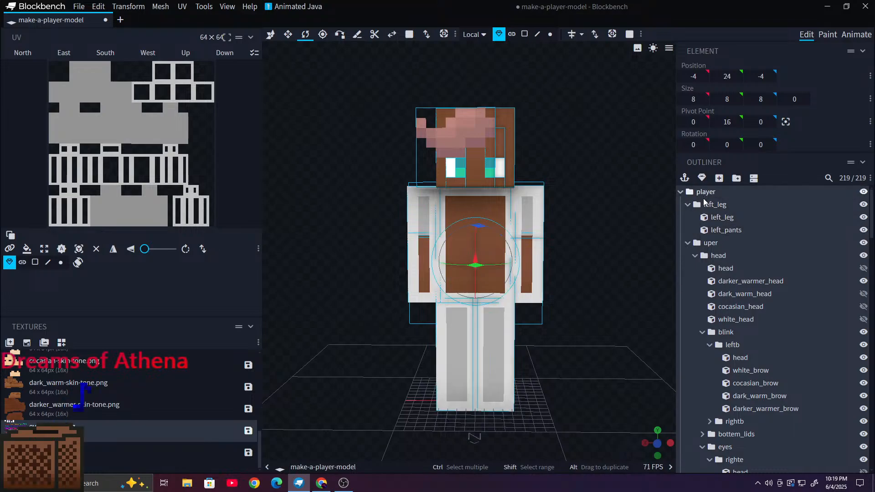
click(704, 202)
click(705, 192)
scroll(615, 230, up, 3)
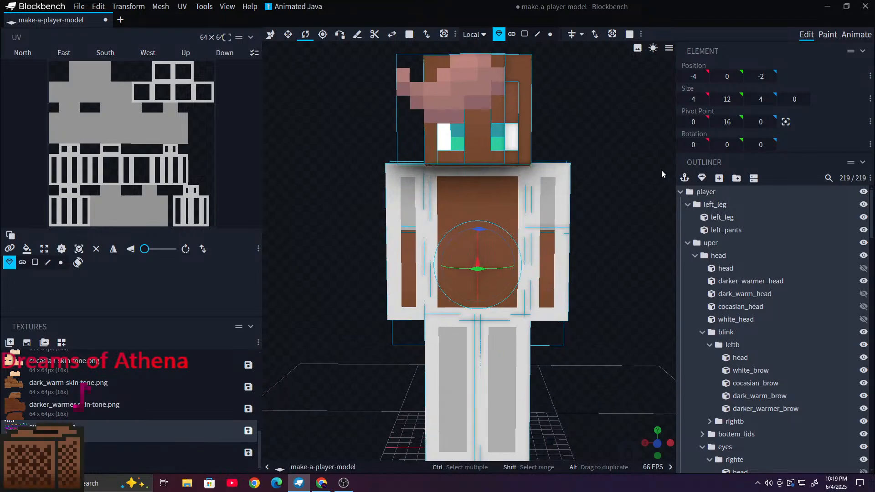
scroll(584, 198, down, 1)
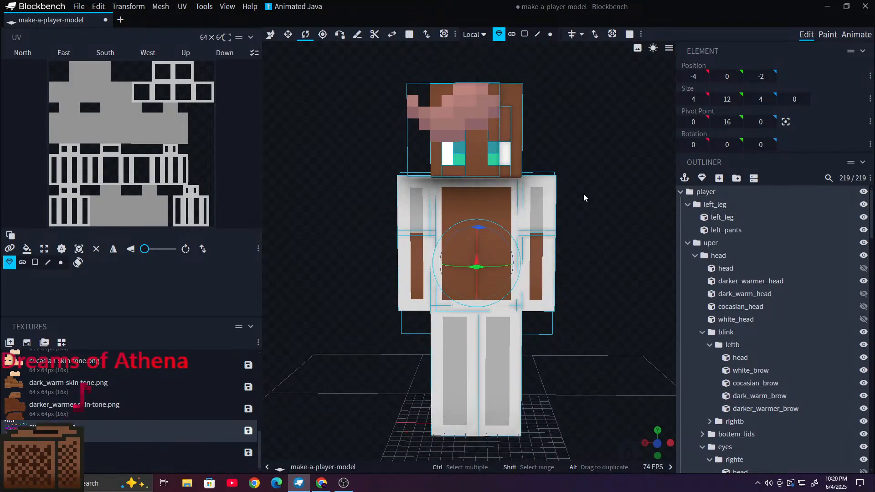
Step: Examine how left_leg sits inside the player group, and look through the hierarchy down to the right_leg group
click(721, 205)
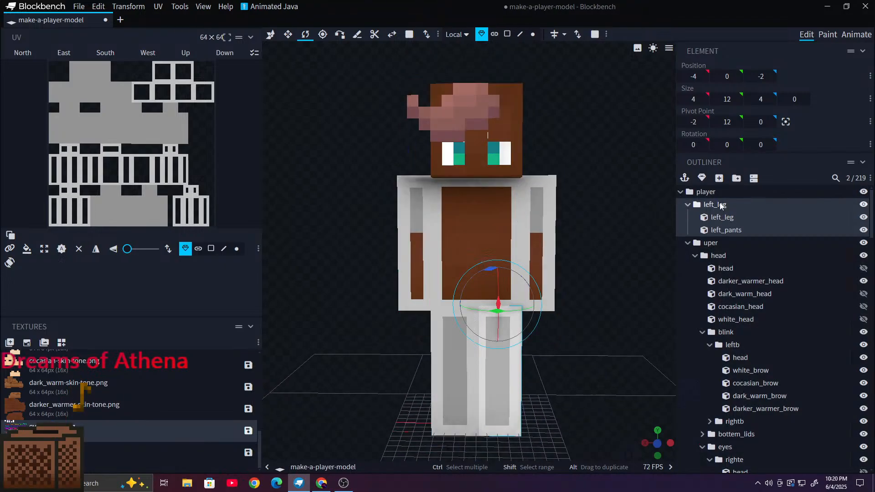
click(695, 195)
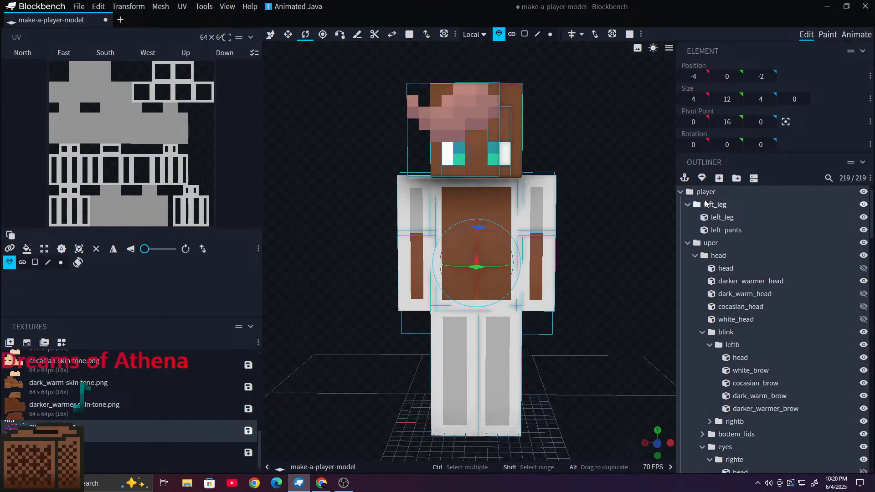
click(706, 204)
scroll(709, 274, down, 10)
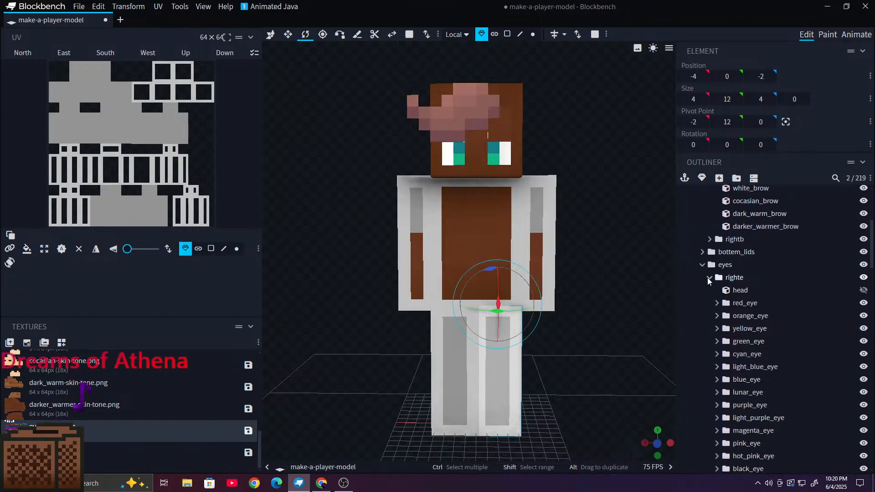
scroll(709, 279, down, 10)
scroll(707, 278, down, 3)
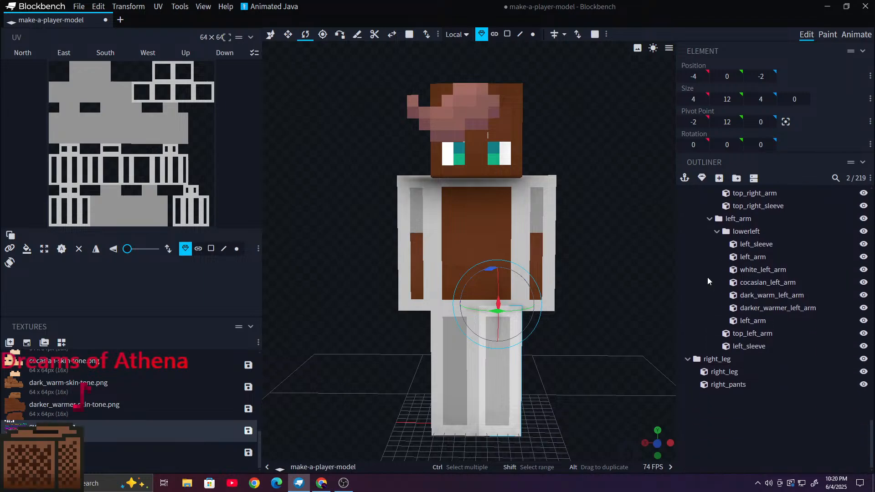
scroll(745, 238, up, 10)
scroll(742, 236, up, 3)
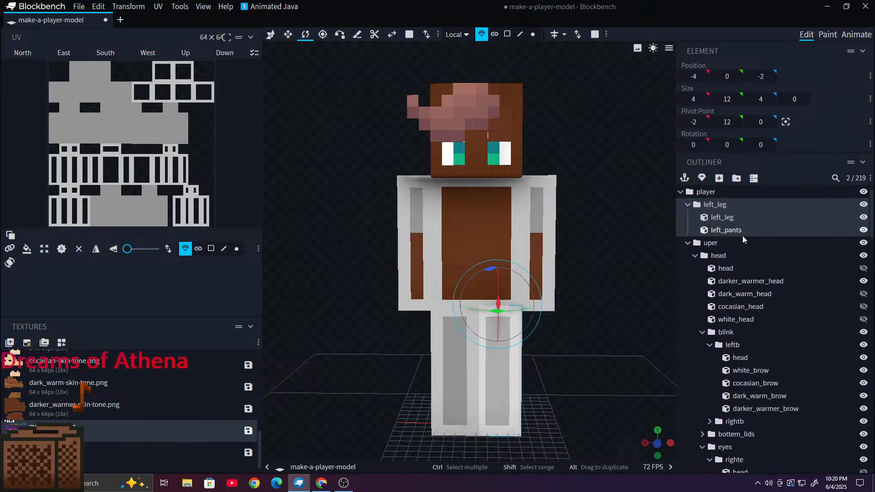
Step: Test rotating the uper group -5 degrees about its X axis at the waist, and undo the rotation
key(ctrl+a)
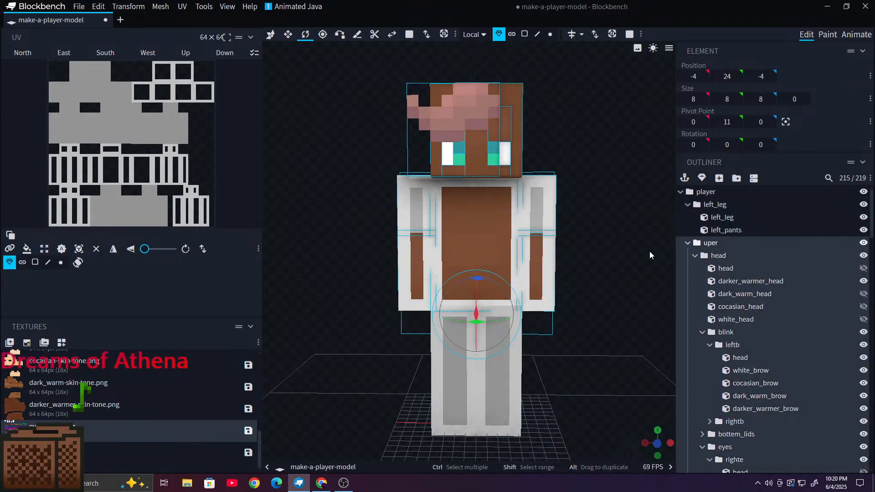
drag(620, 198, 565, 203)
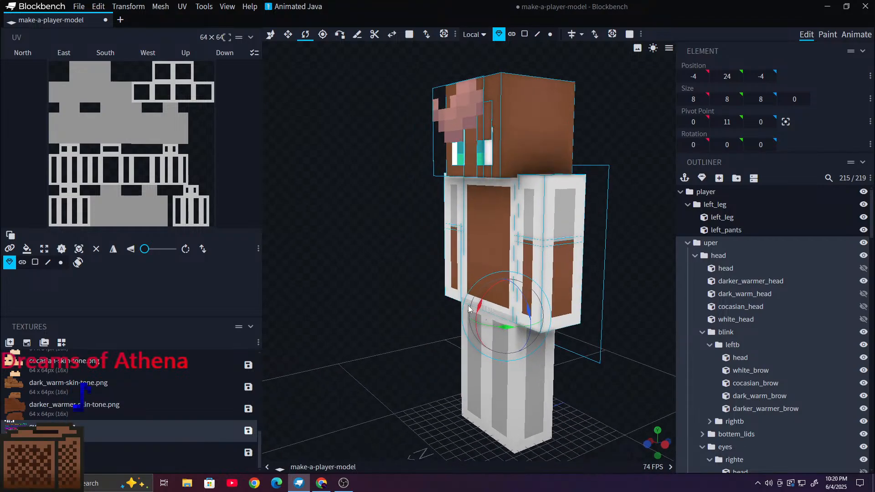
mouse_move(485, 305)
mouse_down()
mouse_move(469, 313)
mouse_move(504, 307)
mouse_move(471, 308)
mouse_up()
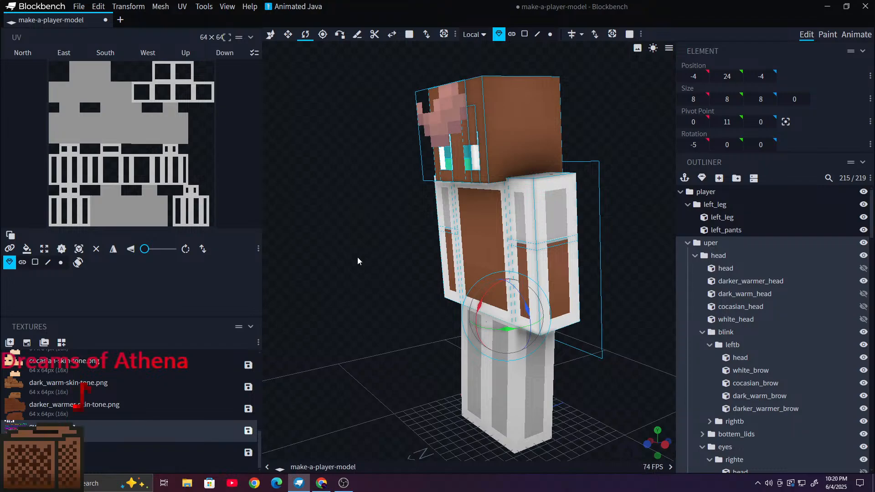
key(super)
key(super)
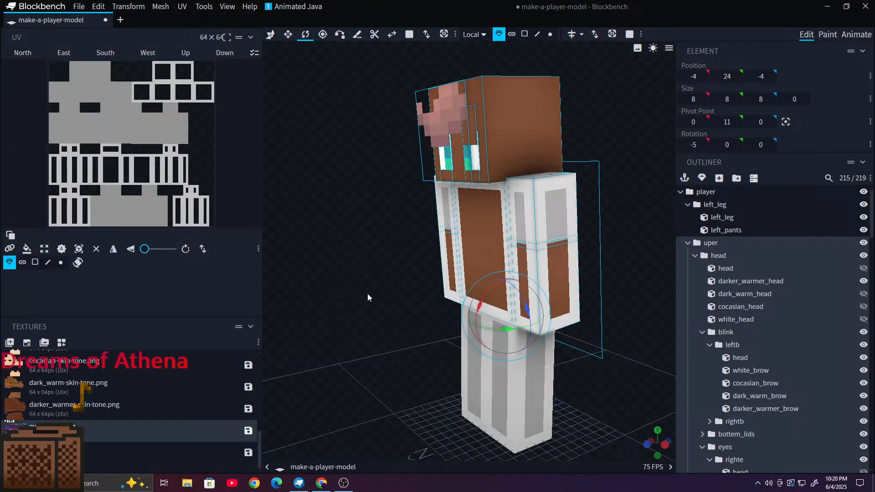
key(ctrl+z)
Step: Test tilting the uper group -22.5 degrees about its Z axis, and undo the rotation
drag(367, 293, 393, 286)
scroll(449, 308, up, 3)
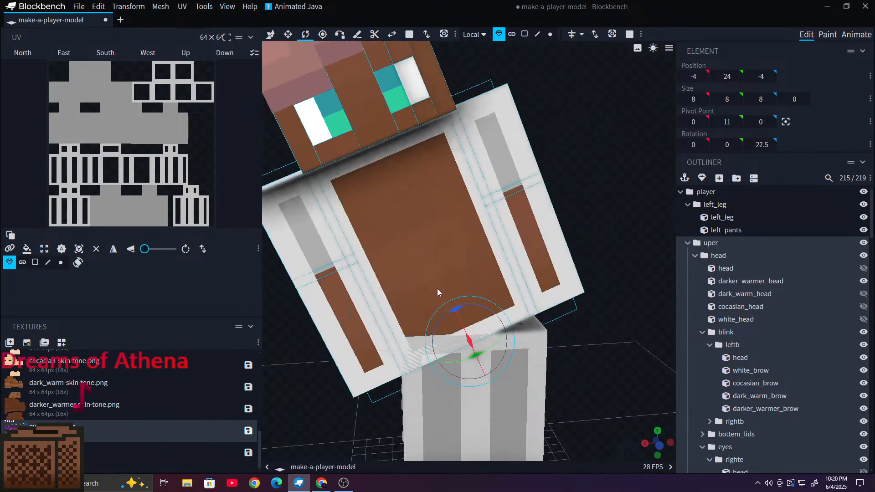
key(ctrl+z)
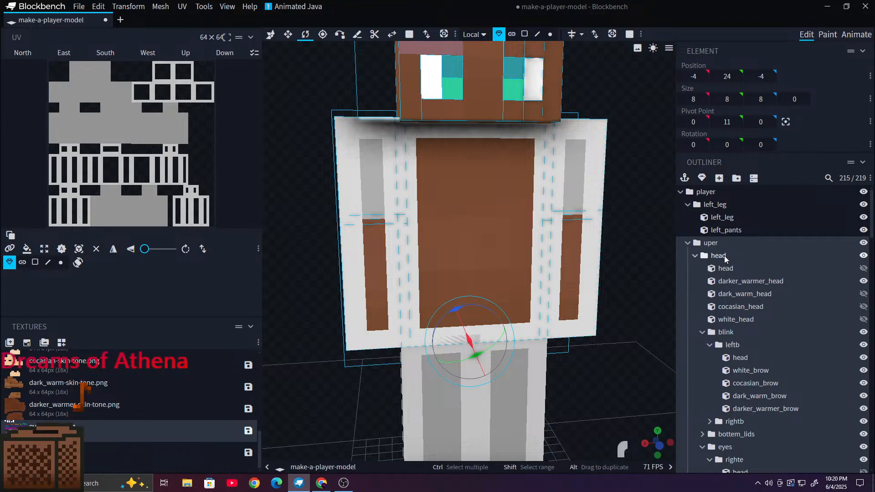
Step: Test rotating the head group about its neck pivot, and undo the rotation
click(724, 256)
drag(487, 100, 374, 197)
key(ctrl+z)
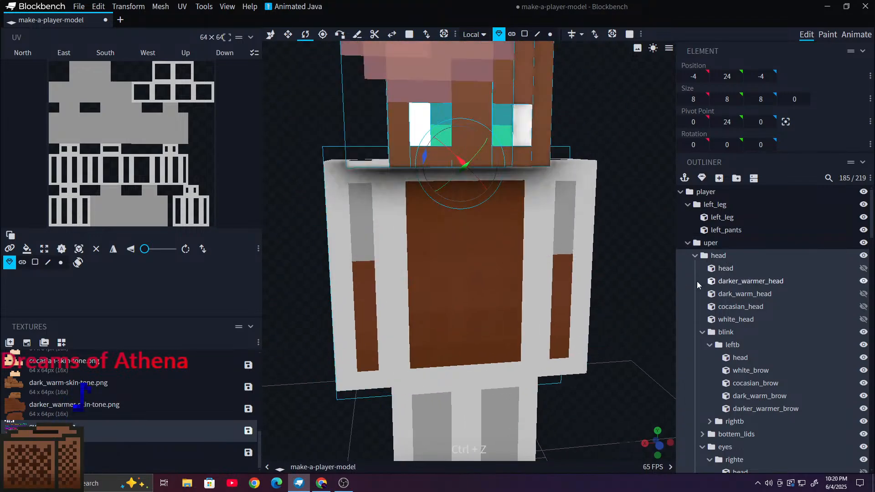
Step: Inspect the head from behind and from the front, and select the head cube in the leftb blink group
drag(603, 169, 435, 141)
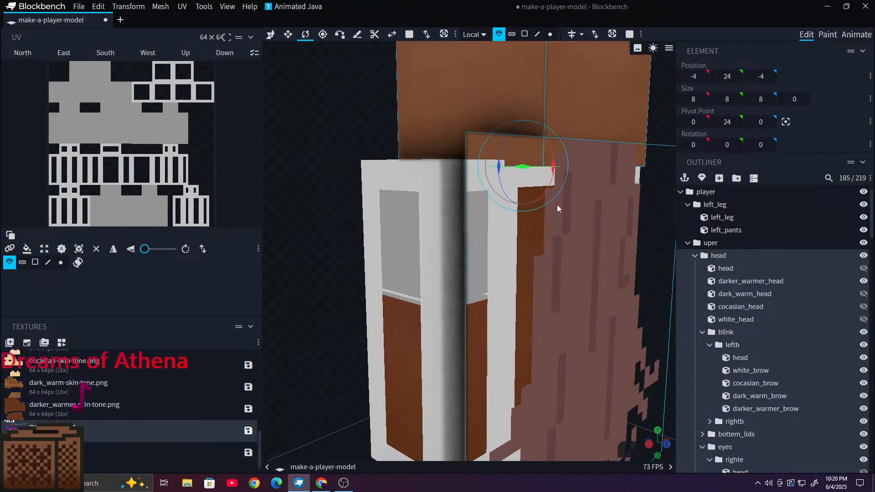
drag(557, 204, 436, 233)
scroll(535, 215, up, 2)
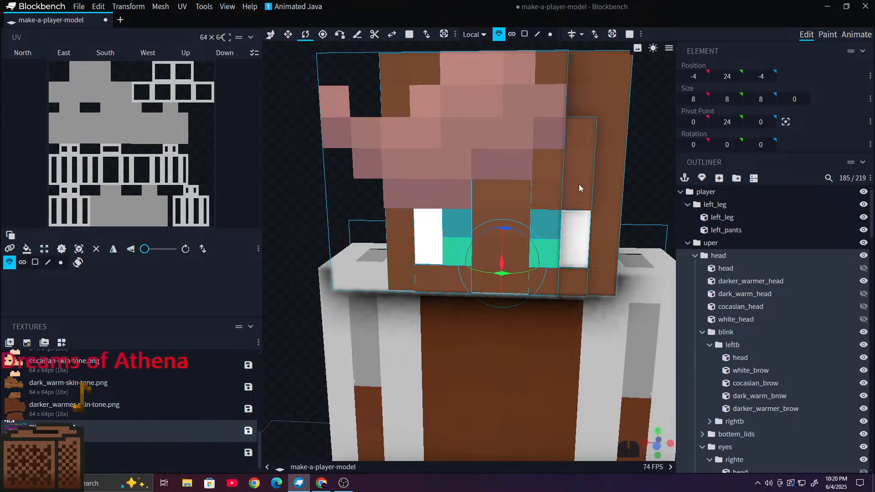
click(577, 163)
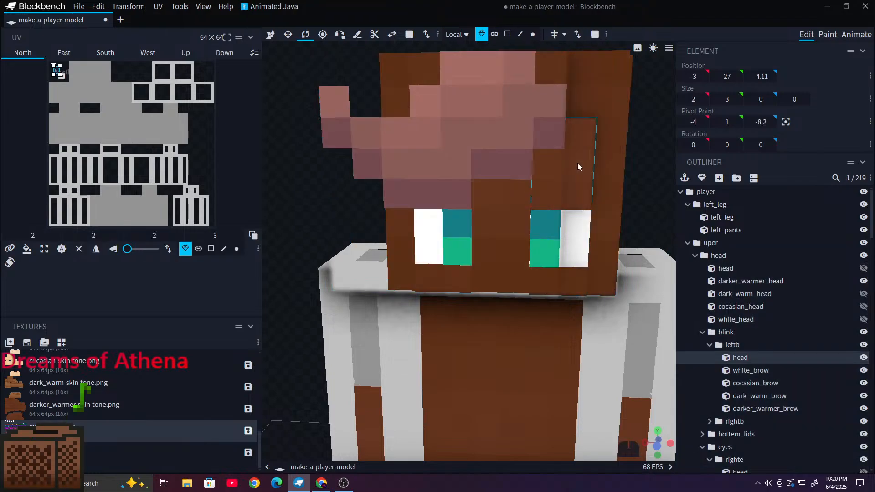
Step: Test rotating the leftb blink group about its pivot, and undo the rotation
click(745, 346)
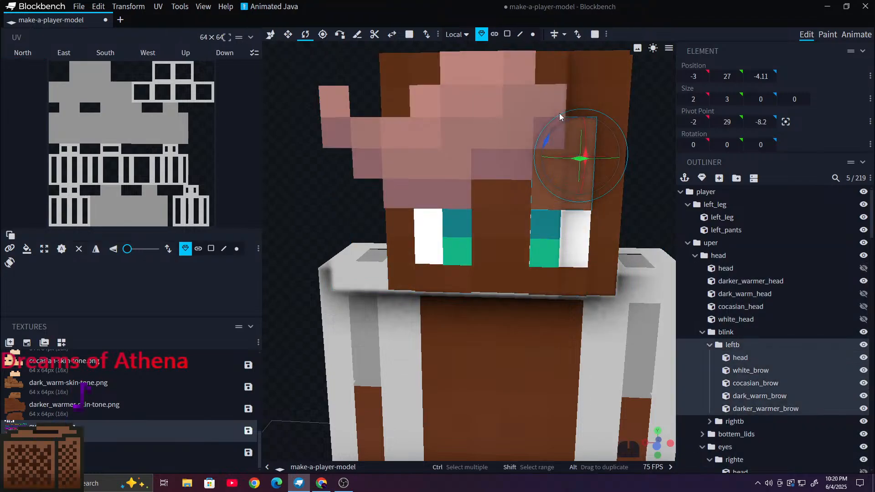
mouse_move(552, 140)
mouse_down()
mouse_move(546, 145)
mouse_move(562, 138)
mouse_up()
key(ctrl+z)
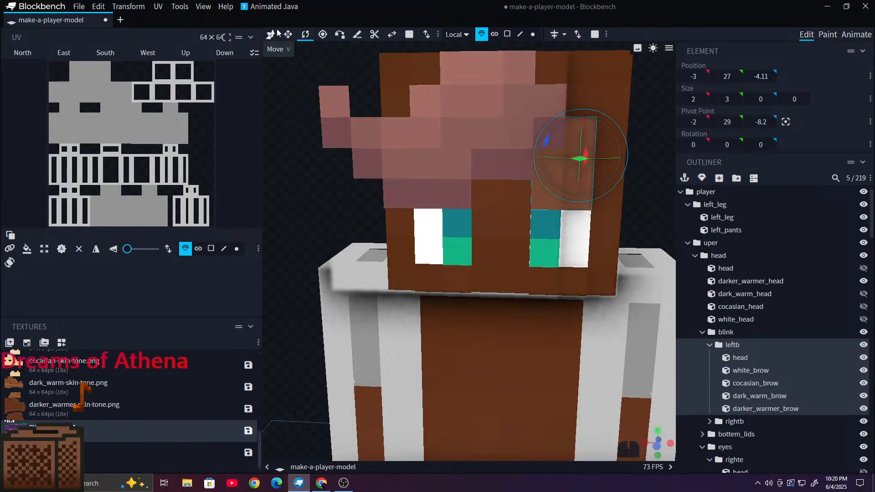
Step: Move the leftb blink group up 1 unit along the Y axis to open the eye
click(275, 33)
mouse_move(567, 98)
mouse_down()
mouse_move(566, 87)
mouse_move(563, 142)
mouse_move(568, 124)
mouse_move(582, 190)
mouse_move(582, 91)
mouse_up()
scroll(569, 101, down, 3)
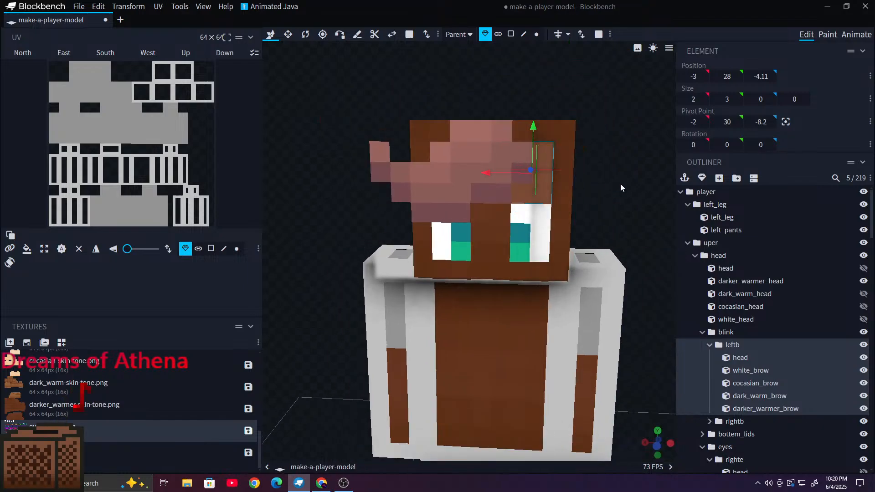
drag(620, 185, 233, 177)
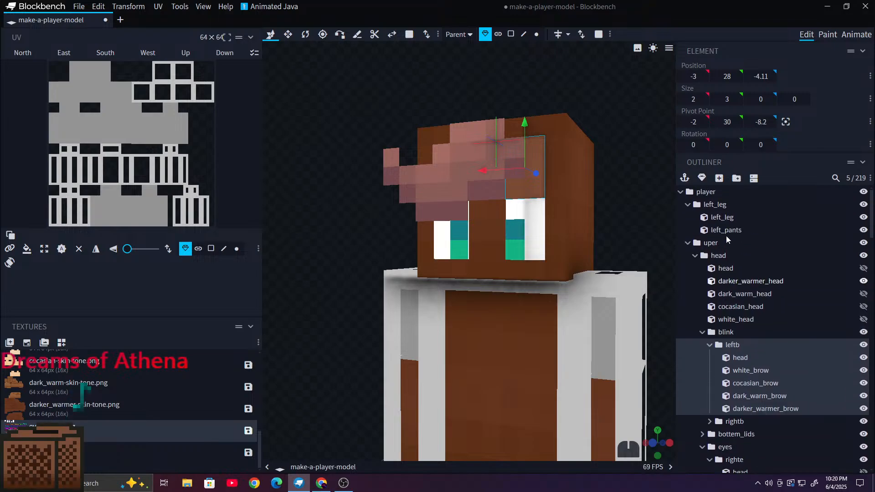
Step: Select the left_leg group and look through the blink and eye color groups in the outliner
double_click(709, 209)
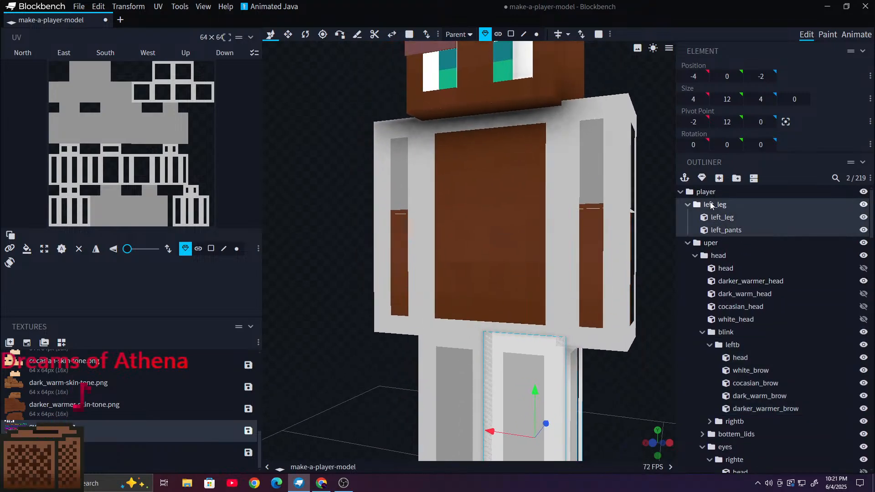
scroll(721, 303, down, 4)
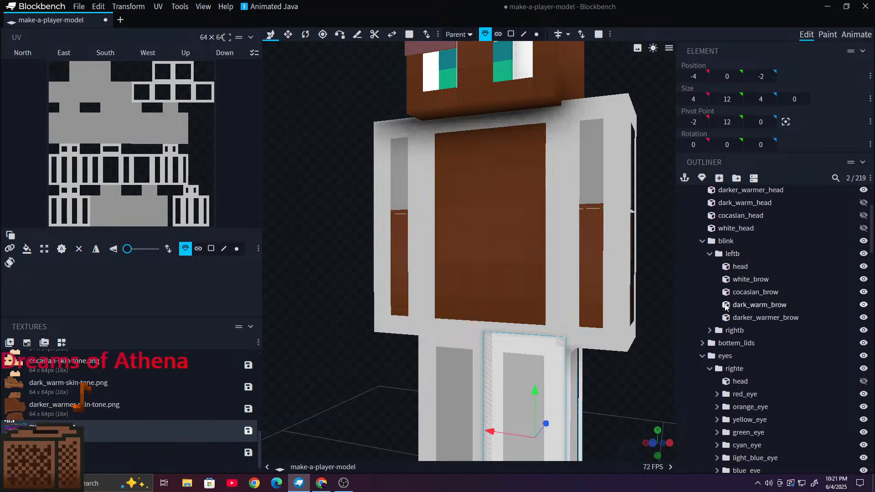
scroll(725, 355, down, 10)
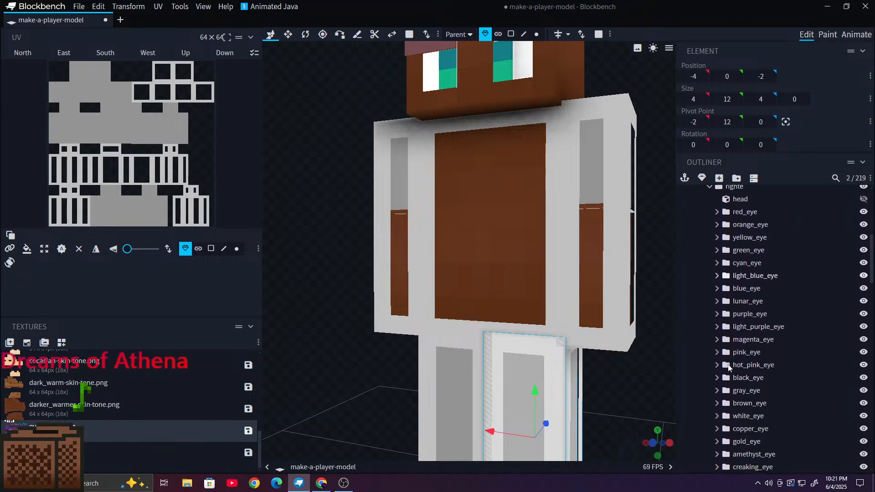
scroll(726, 350, up, 8)
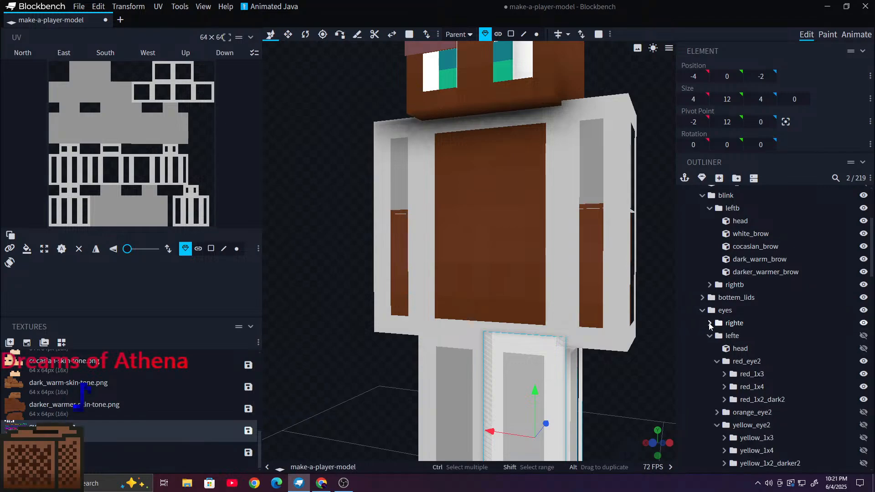
Step: Collapse the eyes group in the outliner, select it, and examine both eyes from the front
click(702, 310)
click(710, 310)
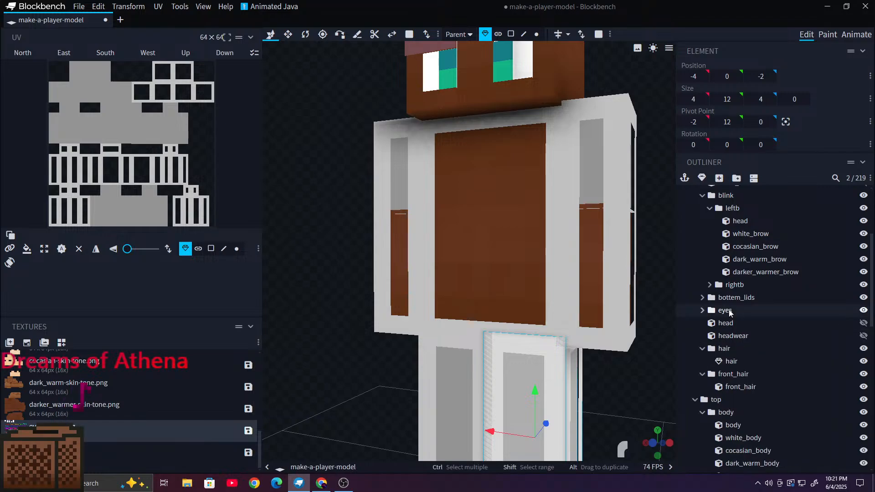
drag(491, 153, 370, 247)
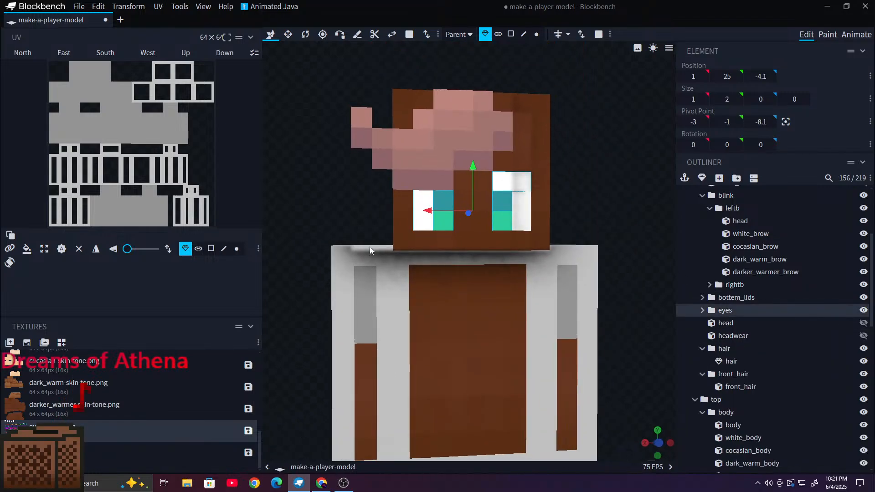
scroll(370, 247, up, 3)
mouse_move(425, 191)
mouse_down()
mouse_move(401, 201)
mouse_move(412, 200)
mouse_up()
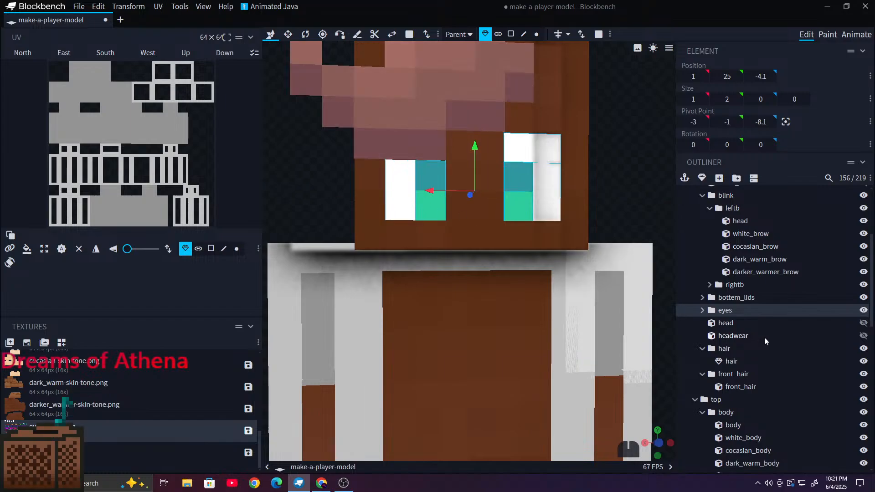
Step: Select the righte group inside eyes, collapse it, and test moving it sideways along the X axis
click(709, 308)
click(701, 310)
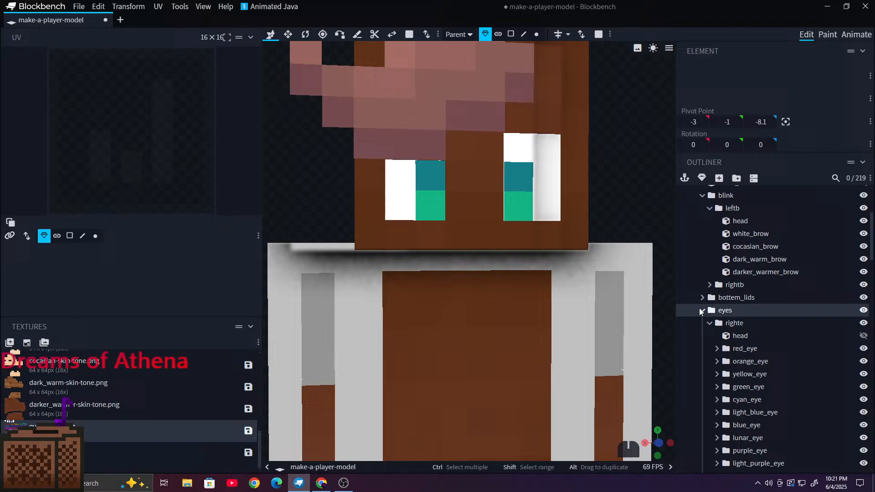
click(736, 327)
click(710, 323)
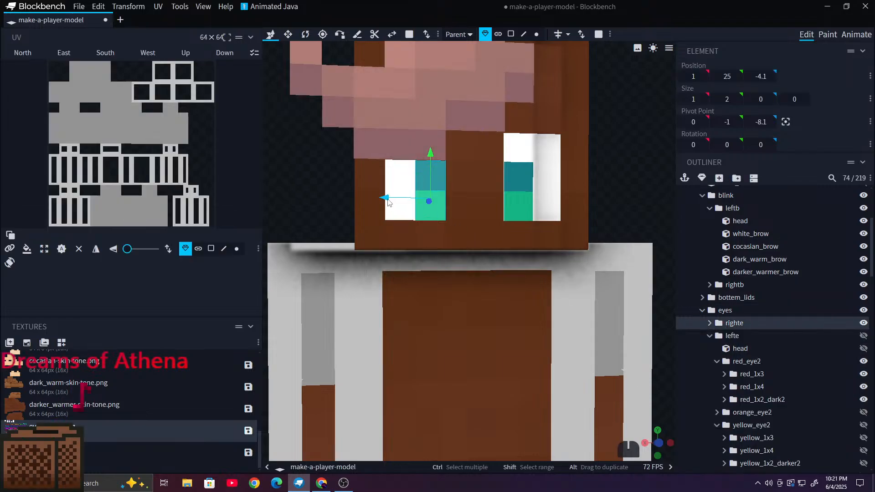
mouse_move(388, 202)
mouse_down()
mouse_move(360, 199)
mouse_move(377, 197)
mouse_up()
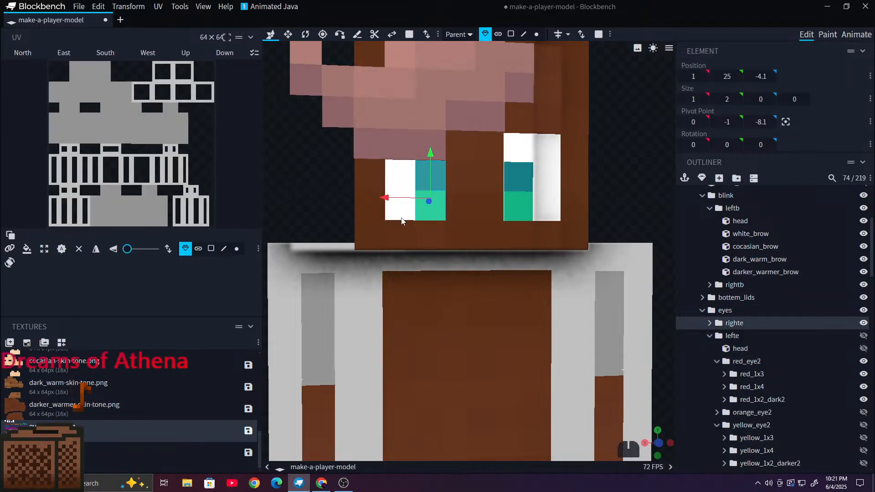
Step: Collapse the eyes group and briefly check the contents of the bottem_lids group
click(703, 310)
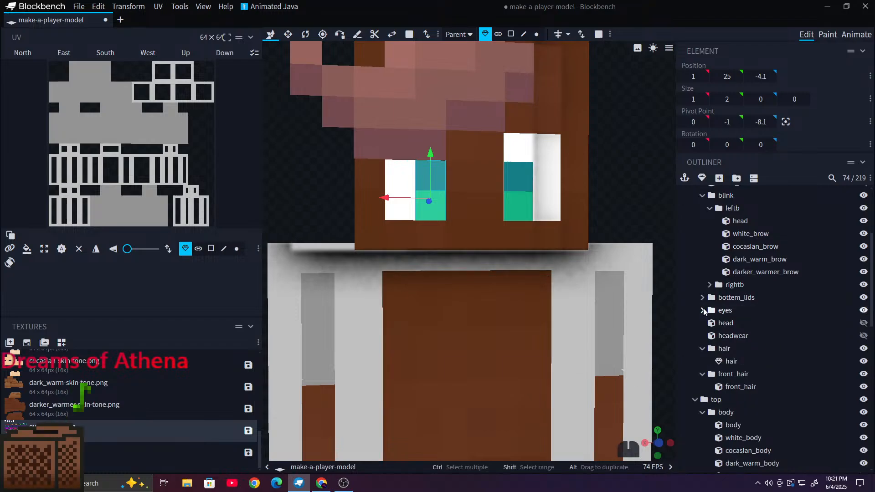
click(702, 297)
click(702, 298)
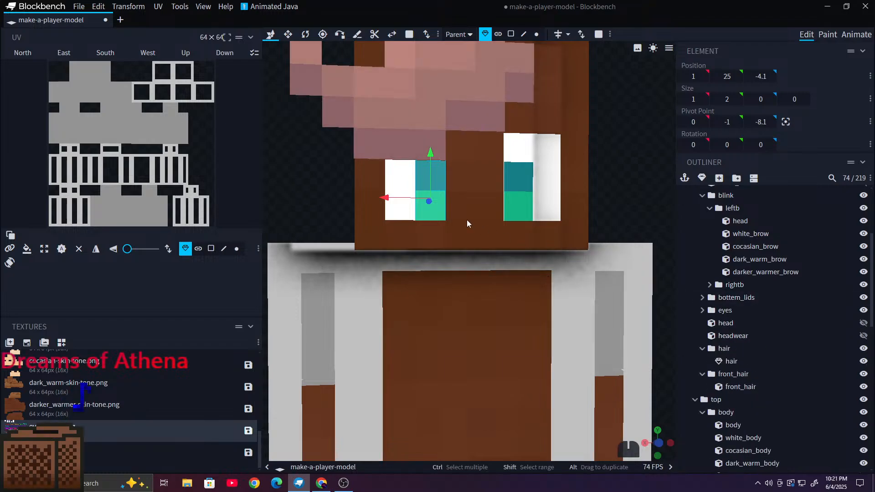
Step: Test rotating the top group, containing the body and arms, -42.5 degrees about its Z axis, and undo the rotation
scroll(641, 255, down, 1)
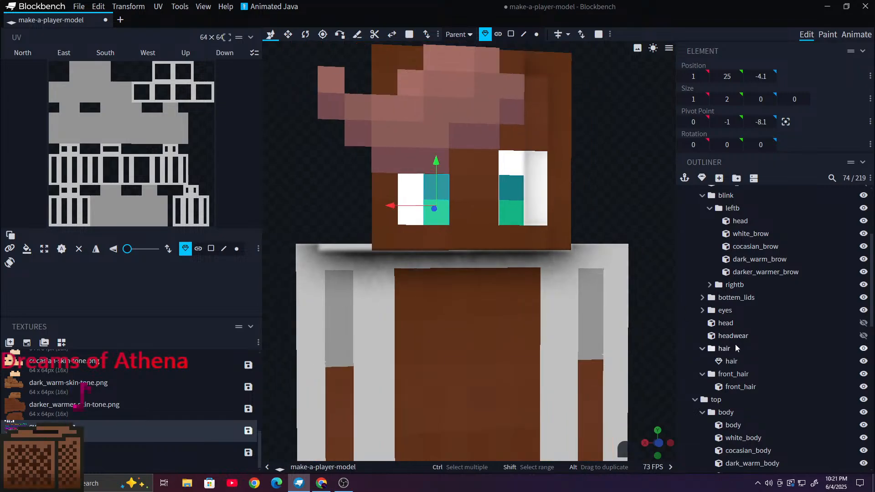
scroll(734, 344, down, 1)
scroll(735, 343, down, 1)
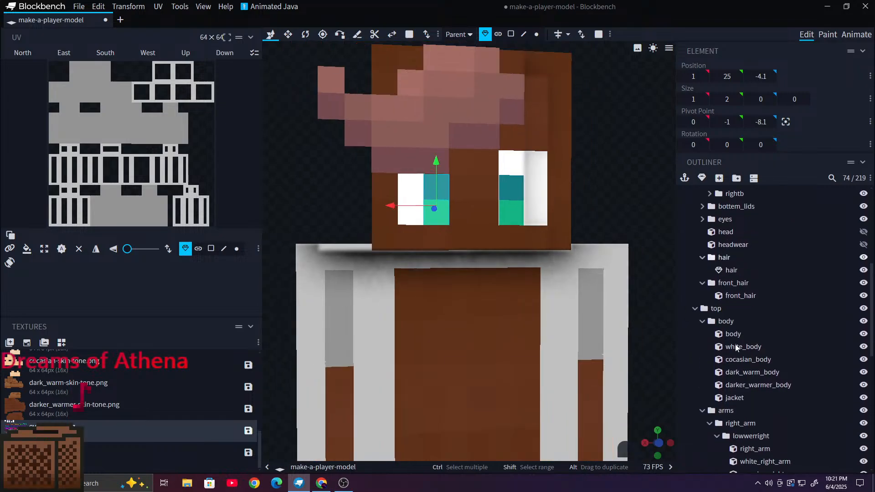
click(710, 305)
right_drag(414, 267, 386, 208)
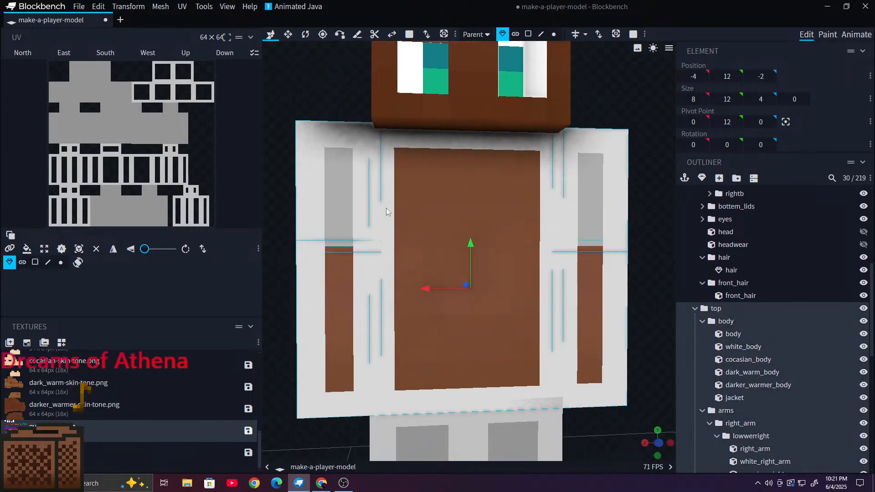
scroll(386, 207, down, 3)
drag(336, 116, 714, 117)
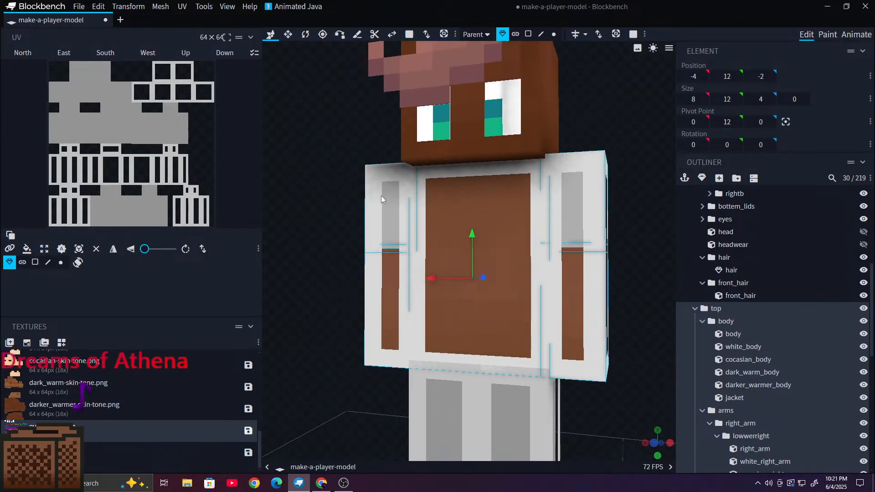
click(304, 35)
drag(501, 334, 475, 306)
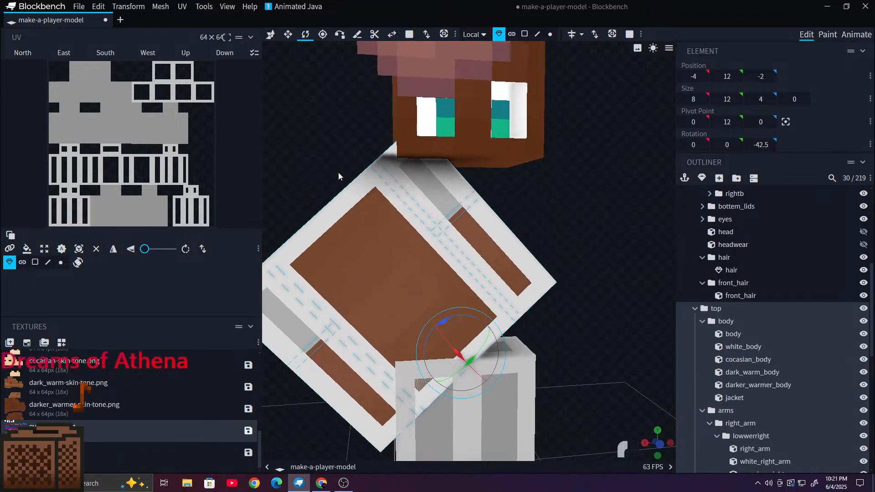
key(ctrl+z)
Step: Test rotating the arms group about its Z axis, and undo the rotation
scroll(693, 273, down, 5)
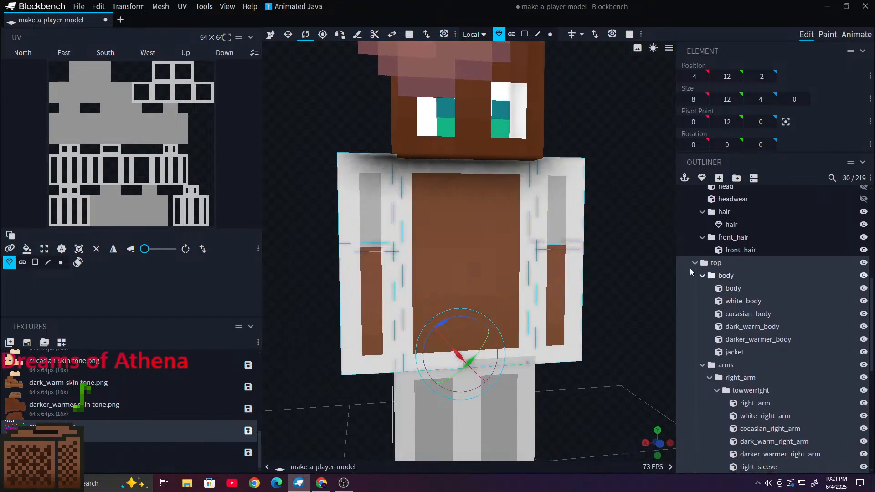
scroll(707, 277, down, 1)
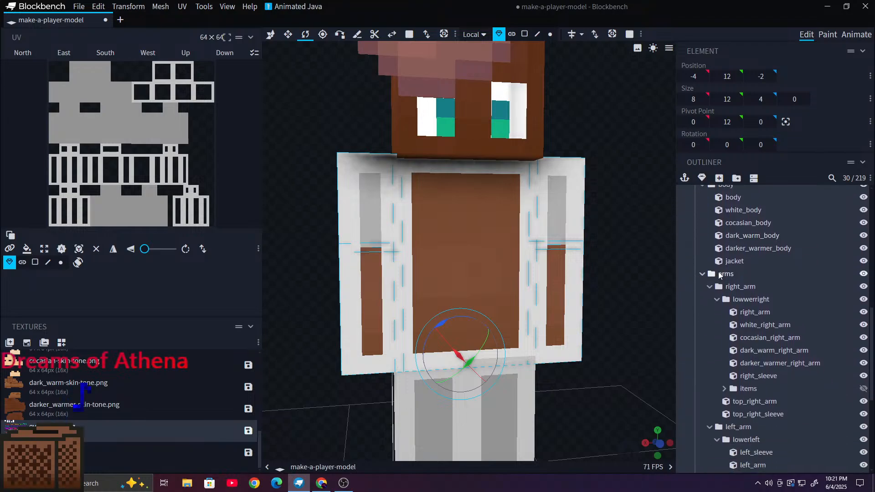
click(720, 274)
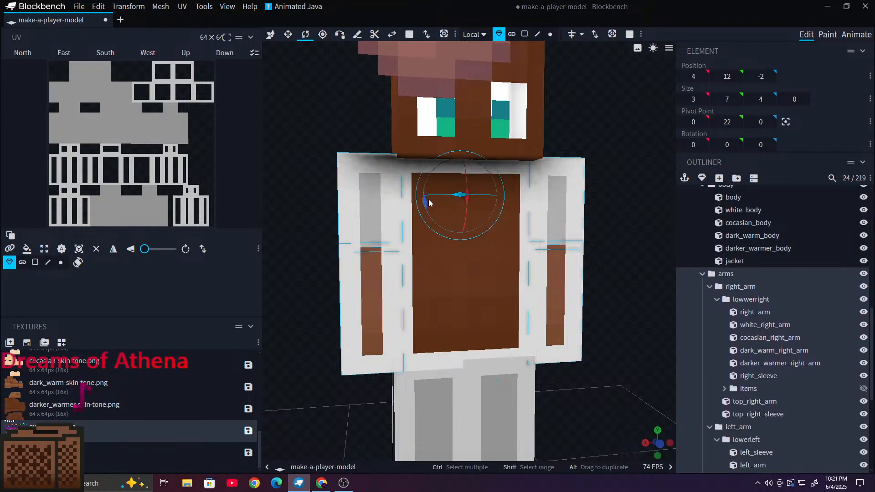
mouse_move(427, 205)
mouse_down()
mouse_move(432, 223)
mouse_move(424, 201)
mouse_move(430, 209)
mouse_up()
key(ctrl+z)
key(ctrl+z)
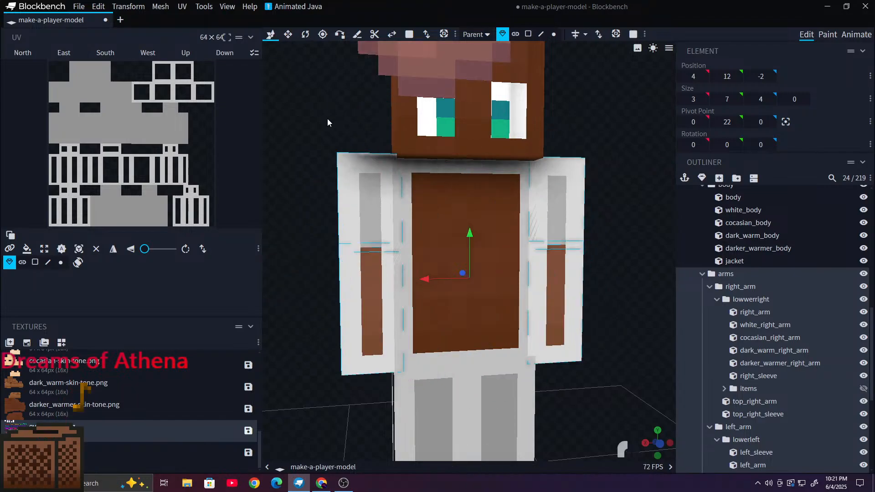
Step: Test rotating the arms group -180 degrees about its X axis so both arms point upward, and undo it
drag(327, 118, 336, 234)
drag(554, 241, 470, 234)
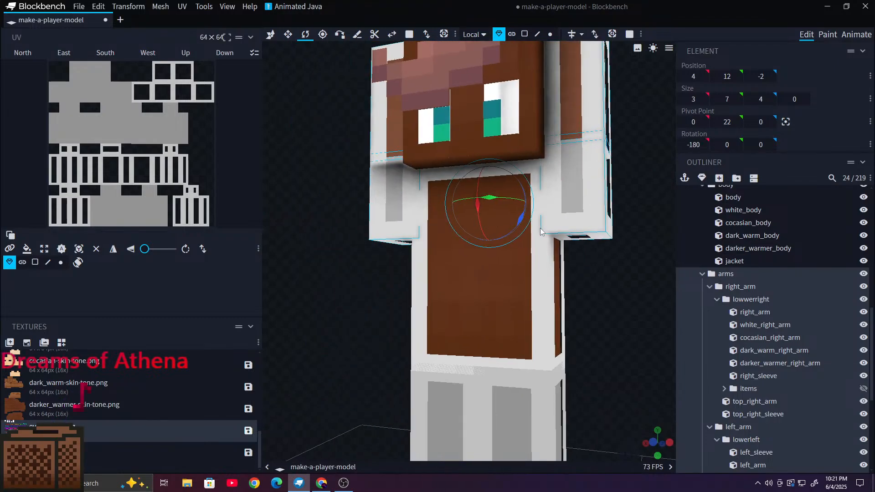
scroll(346, 291, down, 3)
drag(348, 291, 376, 301)
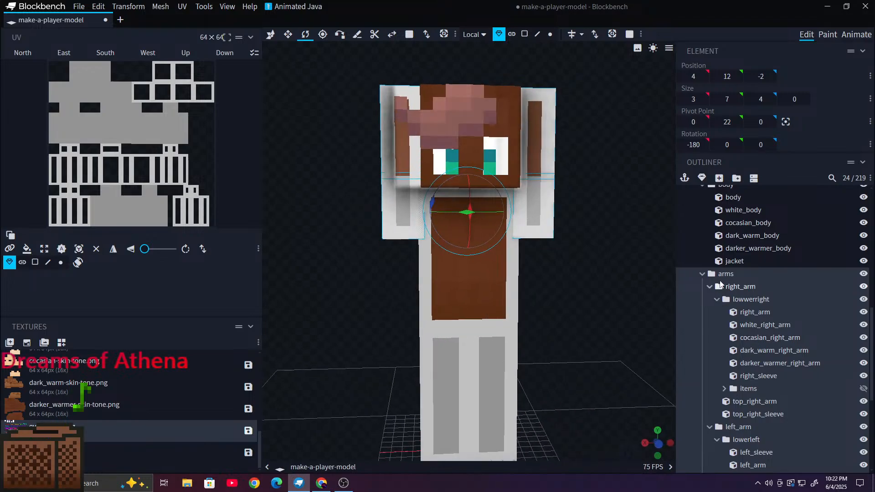
key(ctrl+z)
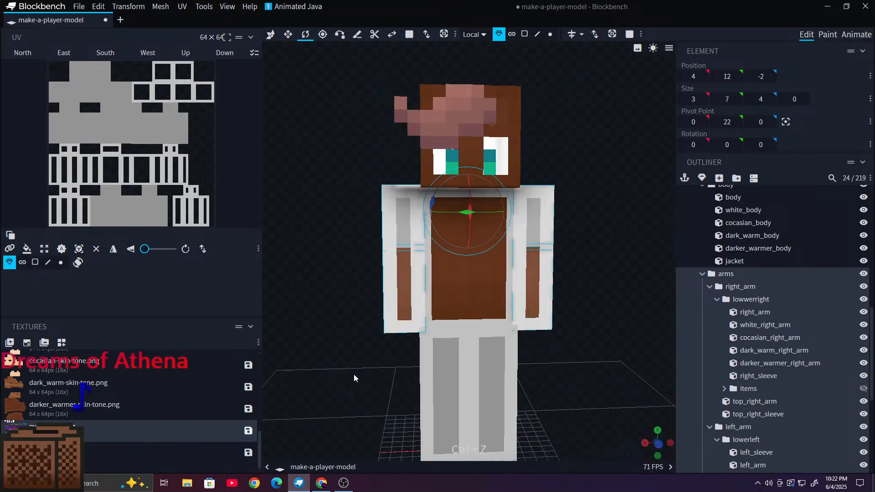
Step: Select the right_pants cube on the right leg, test rotating it alone, and undo the rotation
right_drag(351, 376, 364, 237)
drag(354, 306, 426, 321)
scroll(426, 322, up, 5)
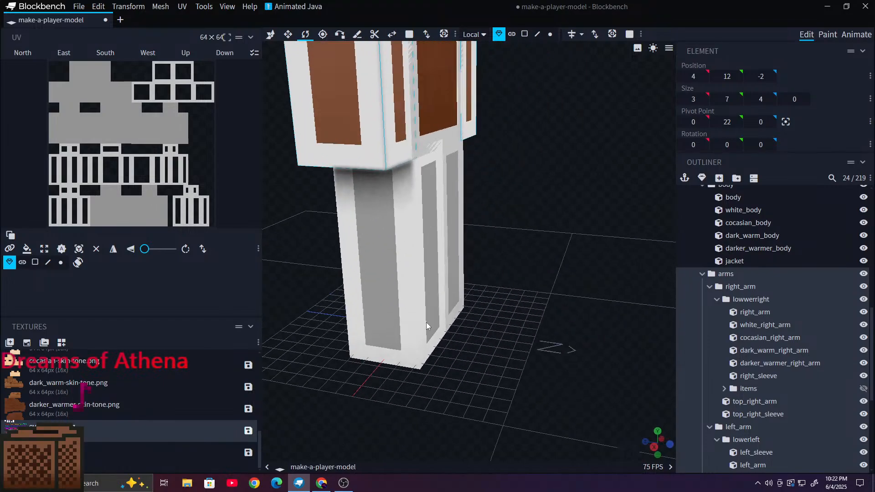
scroll(816, 365, down, 5)
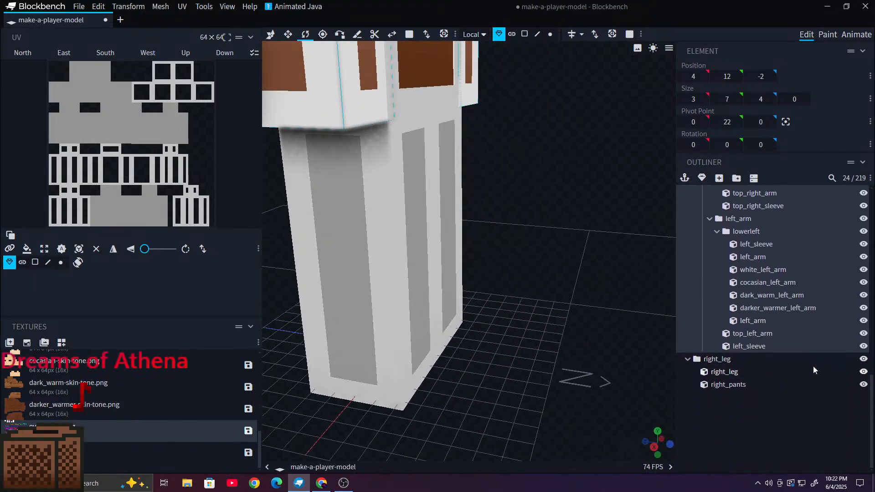
scroll(716, 363, up, 5)
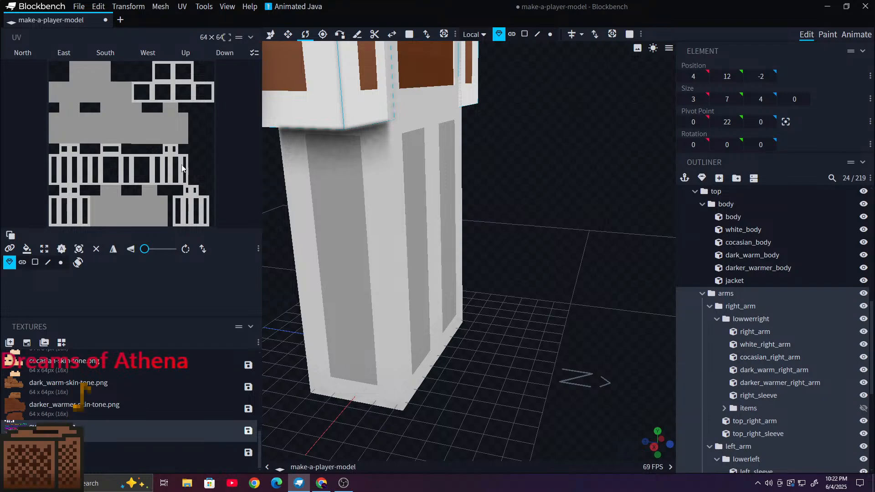
click(389, 245)
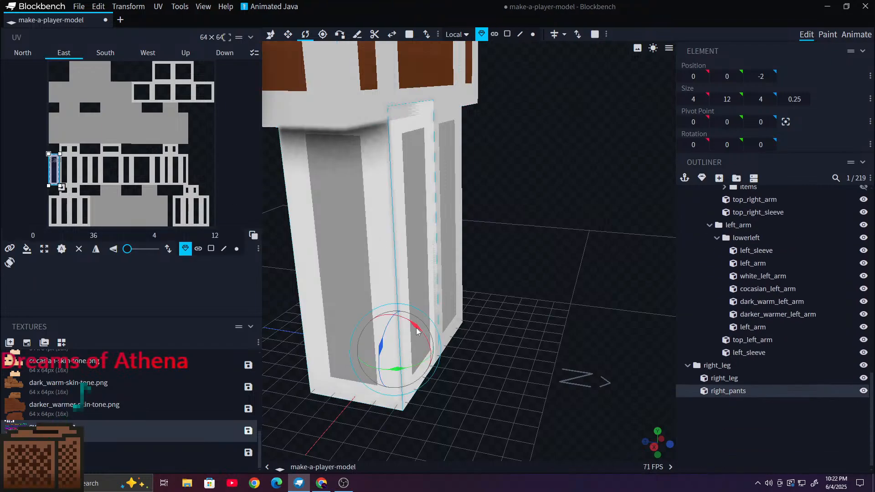
drag(416, 331, 449, 354)
key(ctrl+z)
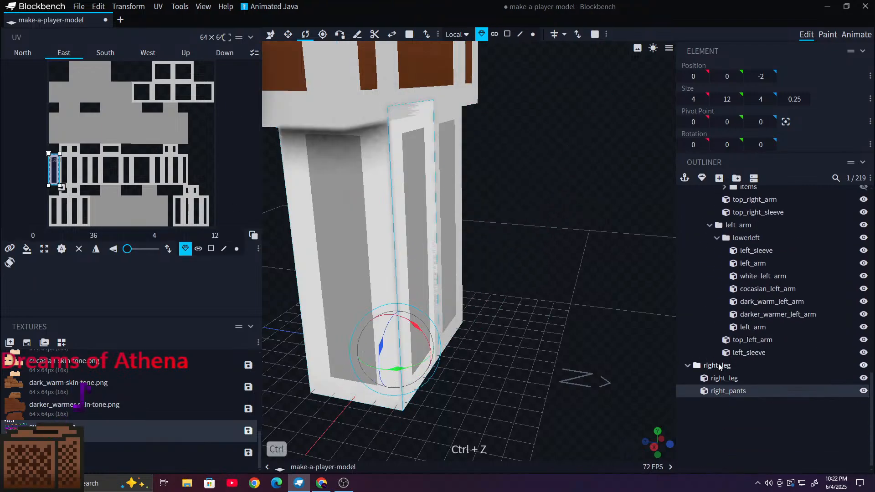
Step: Test moving the whole right_leg group upward along the Y axis, and undo the move
click(719, 366)
click(271, 34)
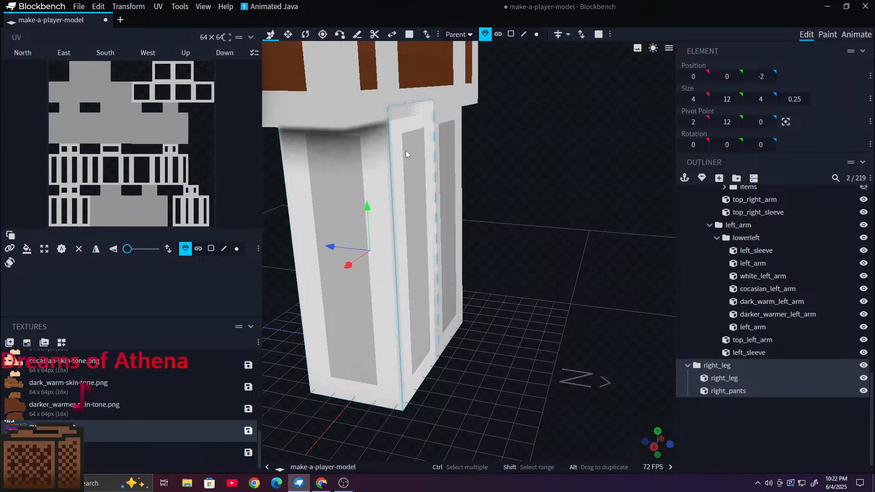
drag(369, 228, 371, 102)
key(ctrl+z)
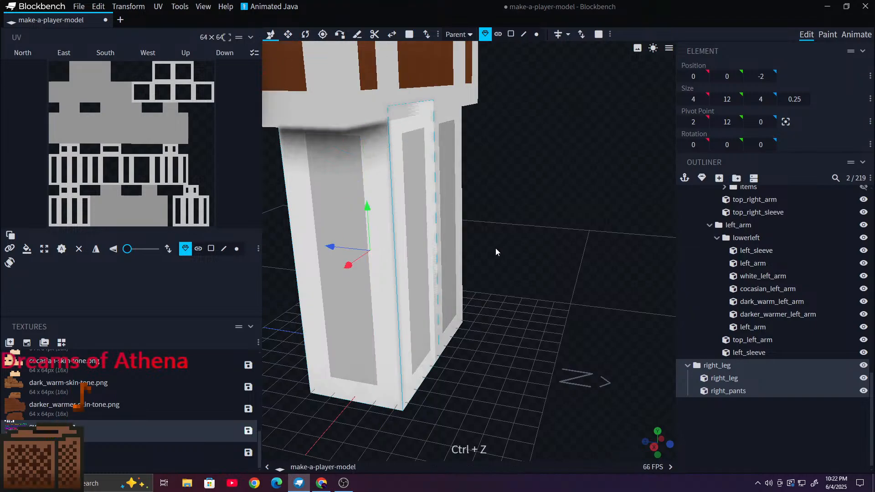
Step: Select the arms group, test moving it up 1 unit along the Y axis, and undo the move
scroll(731, 381, up, 5)
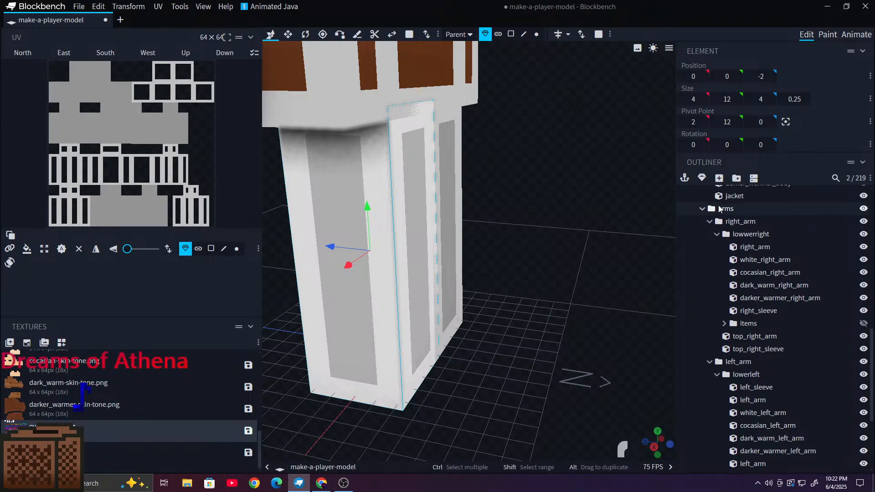
click(720, 208)
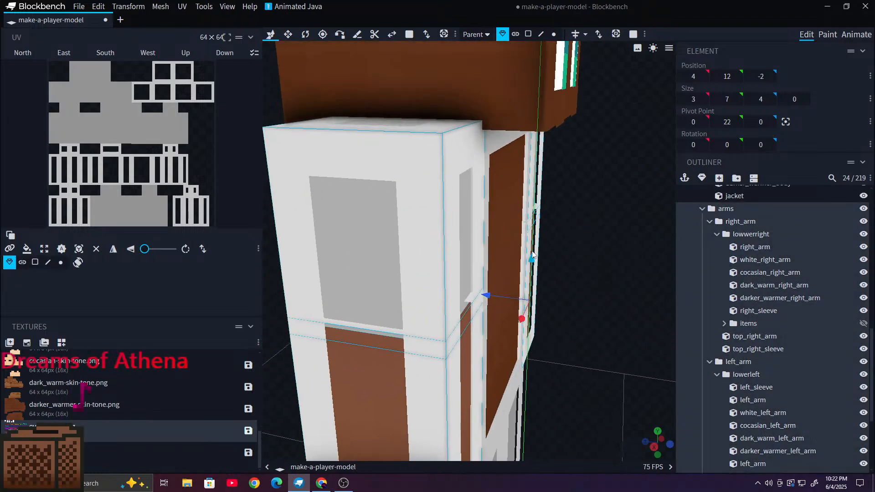
drag(531, 260, 532, 235)
drag(597, 255, 527, 241)
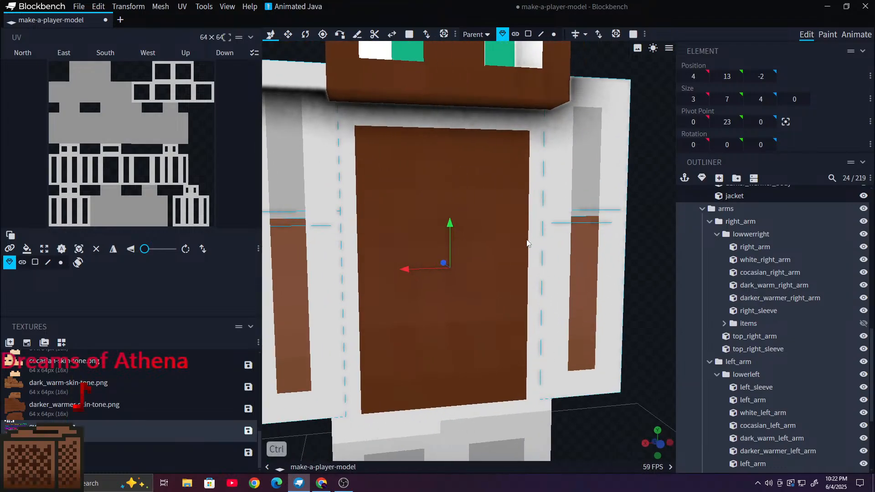
key(ctrl+z)
scroll(511, 230, down, 4)
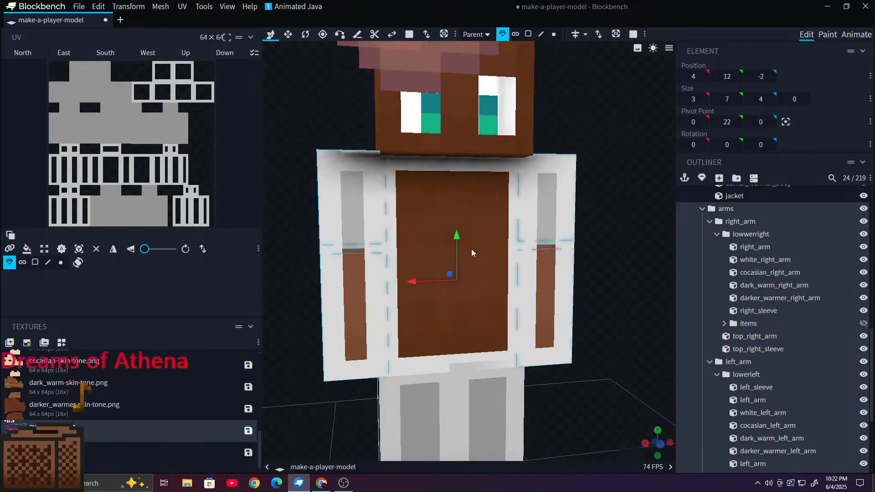
mouse_move(458, 240)
mouse_down()
mouse_move(449, 207)
mouse_move(455, 220)
mouse_move(469, 204)
mouse_move(462, 237)
mouse_up()
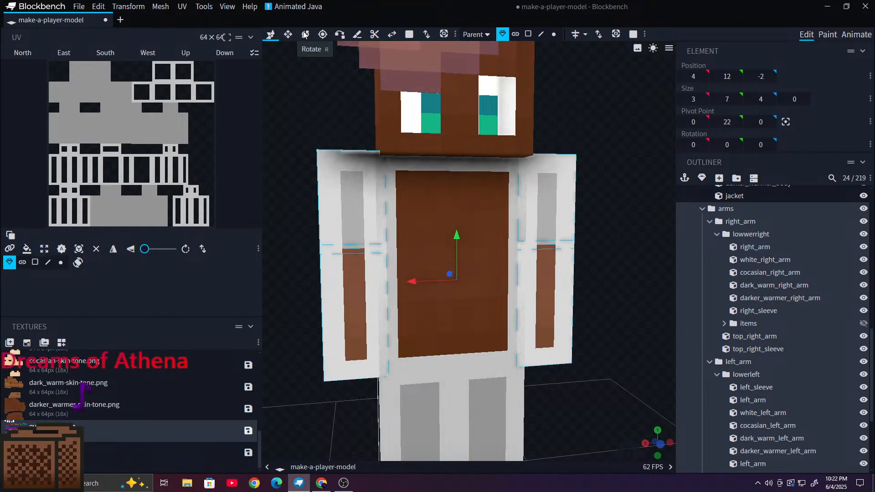
Step: Test rotating the whole arms group around its pivot point, and undo the rotation
click(305, 35)
drag(453, 179, 428, 143)
key(ctrl+z)
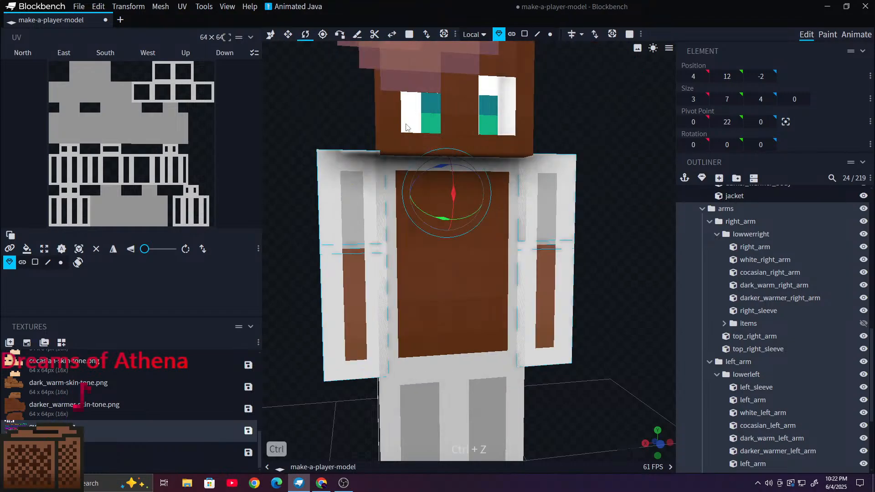
Step: Test shrinking the arms group's cubes in all directions with the Resize tool, view the result, and undo it
click(288, 35)
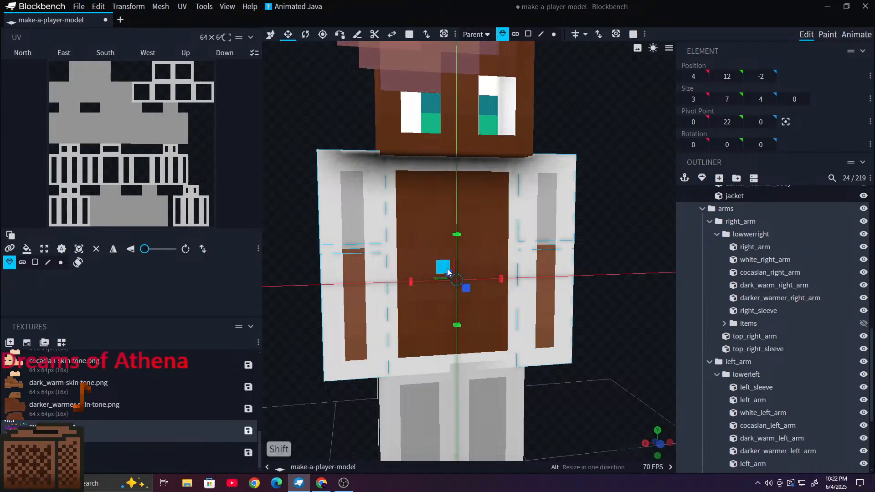
shift+drag(452, 275, 493, 296)
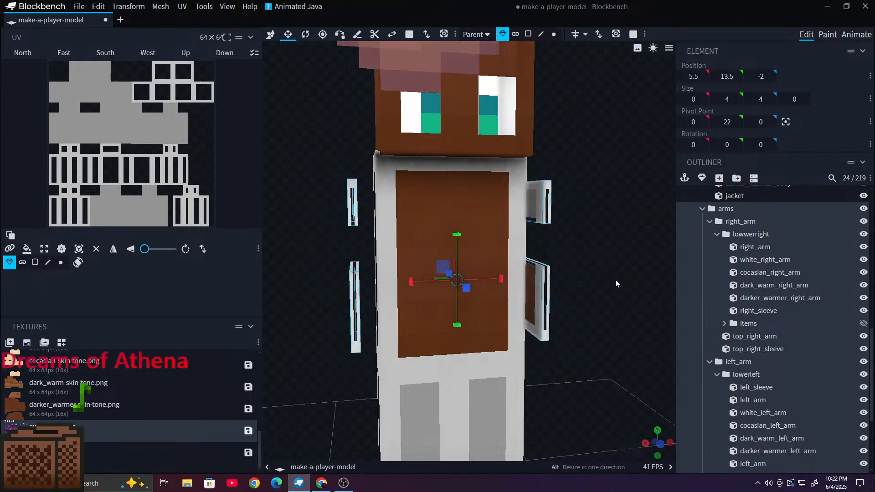
drag(615, 280, 171, 279)
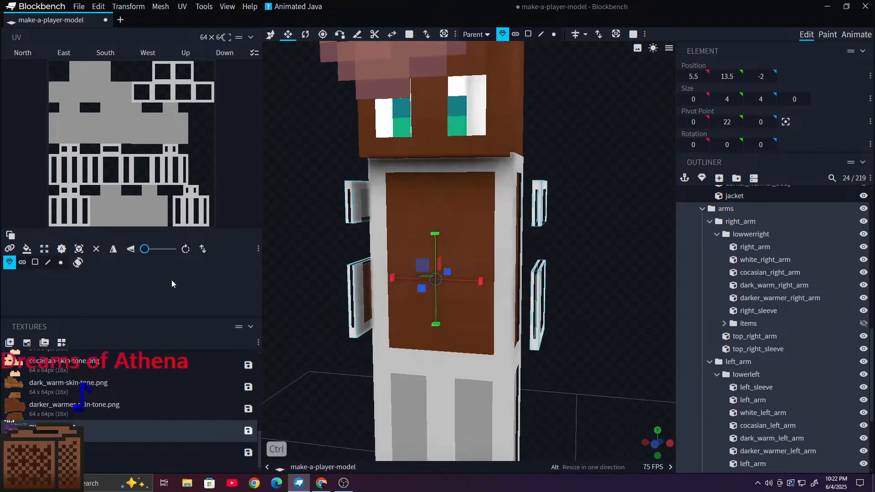
key(ctrl+z)
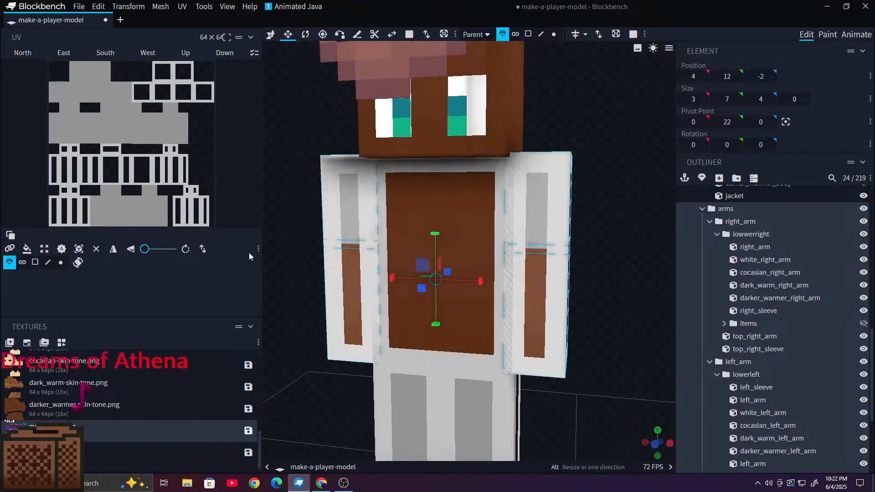
Step: Examine the model's head up close and review the skin-tone head cubes and subgroups within the head group
scroll(435, 223, down, 6)
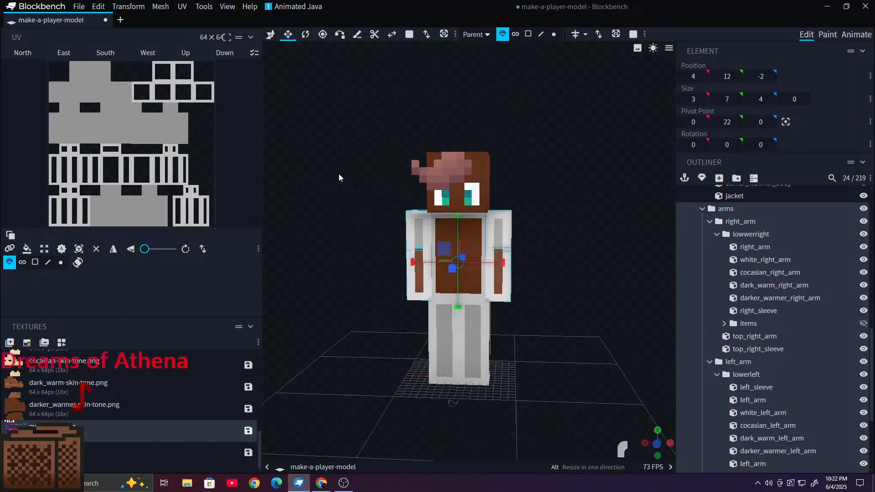
drag(338, 173, 357, 177)
scroll(411, 169, up, 6)
right_drag(489, 165, 437, 297)
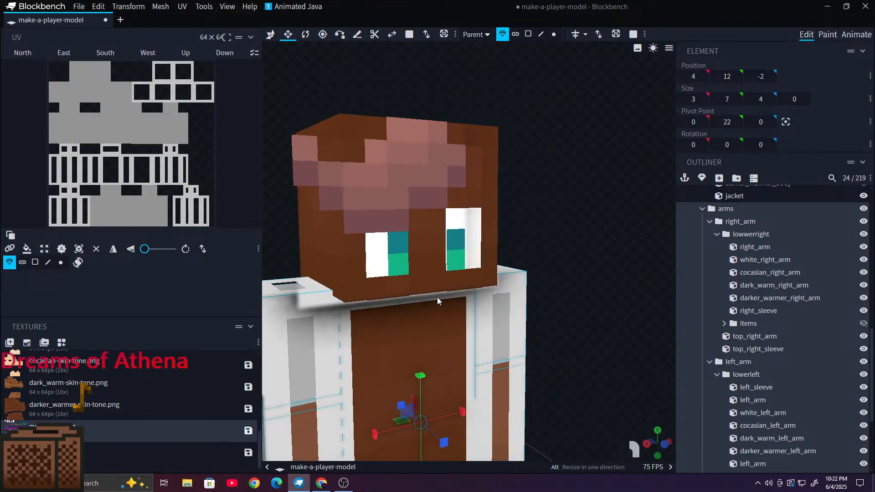
drag(437, 298, 568, 223)
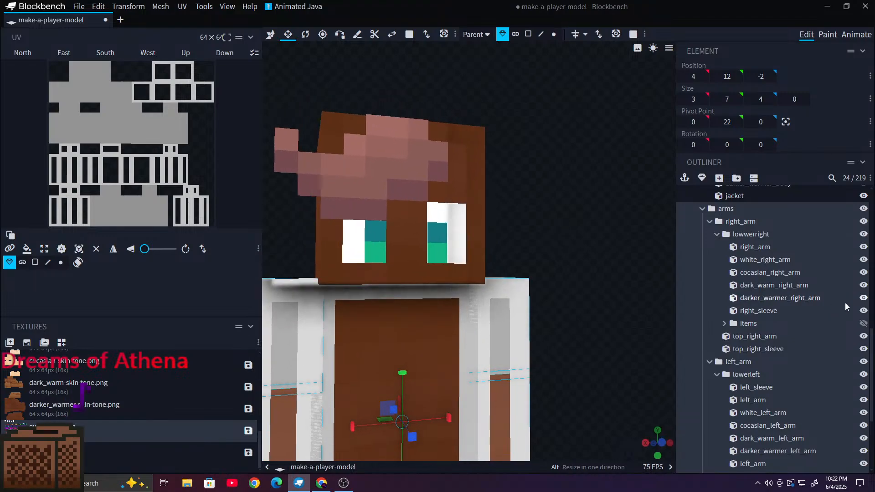
scroll(774, 215, up, 8)
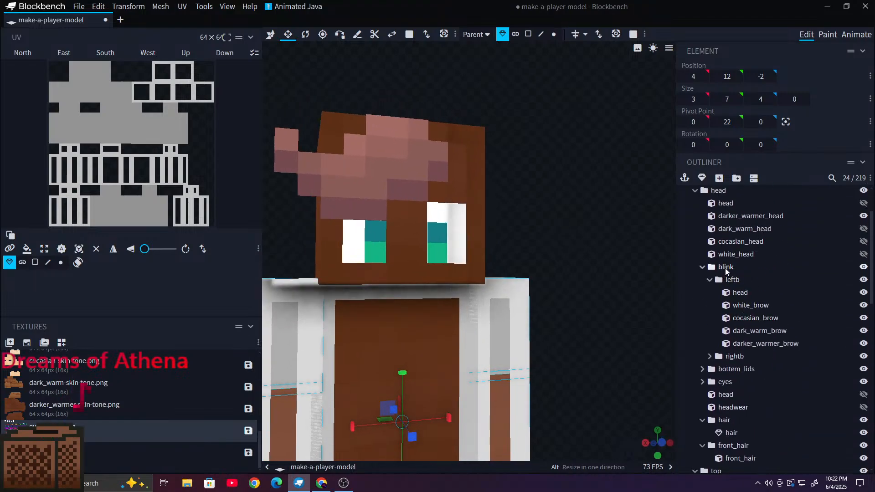
click(722, 256)
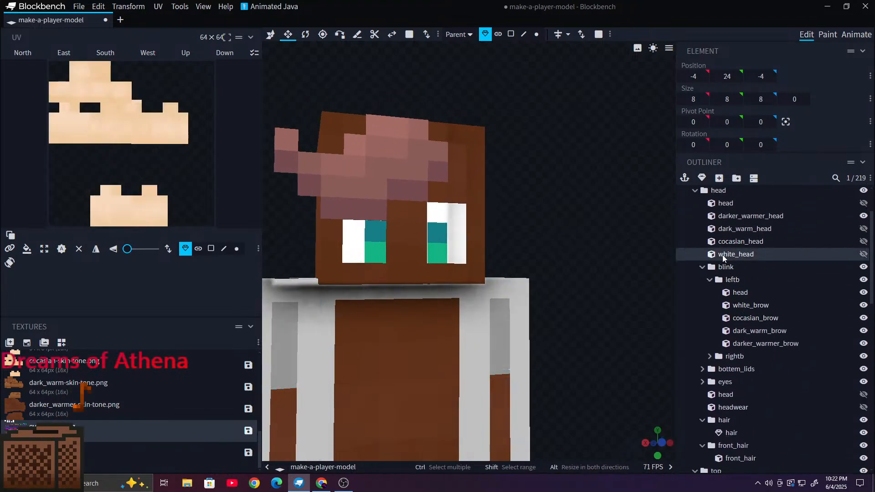
scroll(721, 257, up, 2)
scroll(713, 273, down, 3)
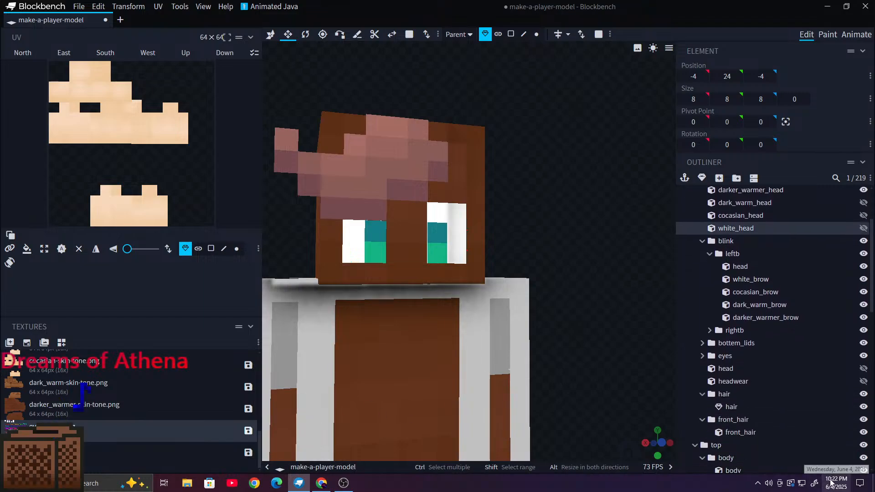
scroll(722, 329, down, 1)
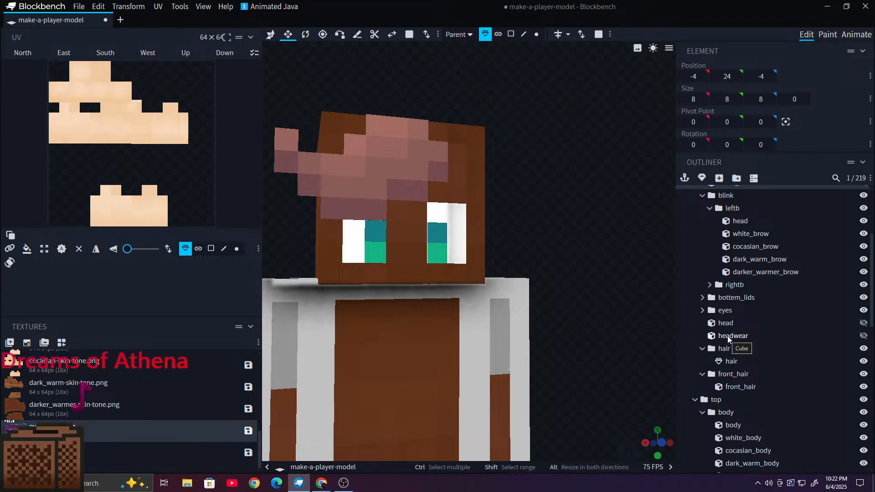
Step: Show the headwear cube for inspection, make the head cube directly above it visible, and hide headwear again
click(863, 336)
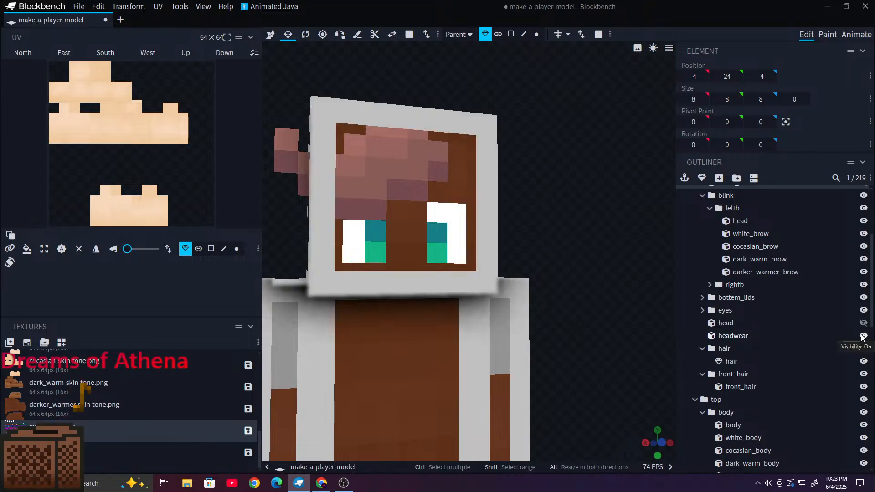
drag(514, 219, 141, 243)
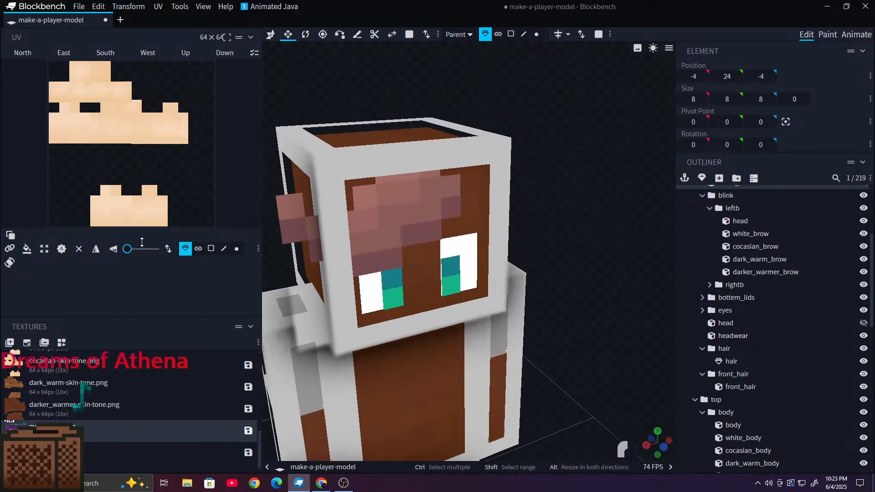
click(866, 324)
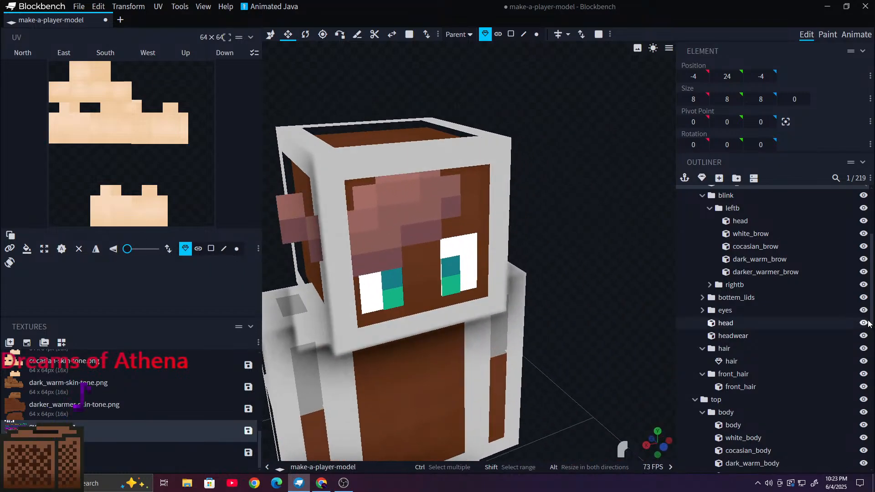
click(864, 336)
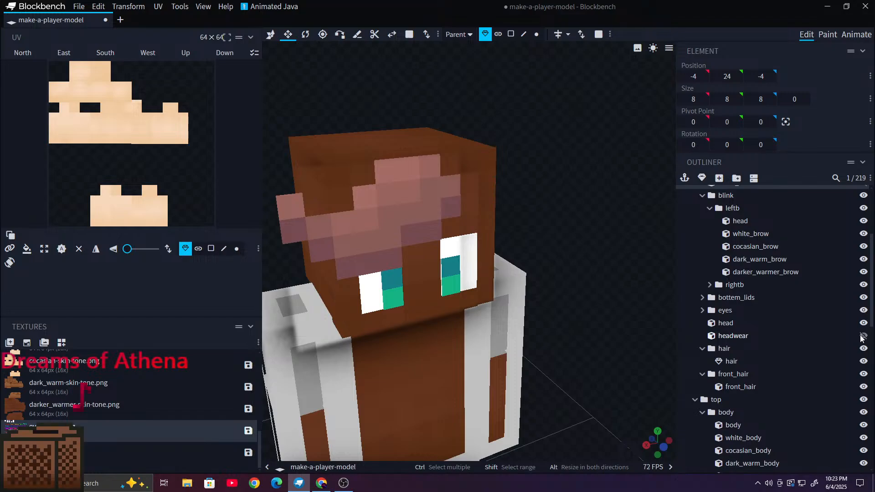
drag(544, 195, 83, 187)
Step: Make the first head cube, dark_warm_head and cocasian_head visible in the head group
scroll(850, 223, up, 5)
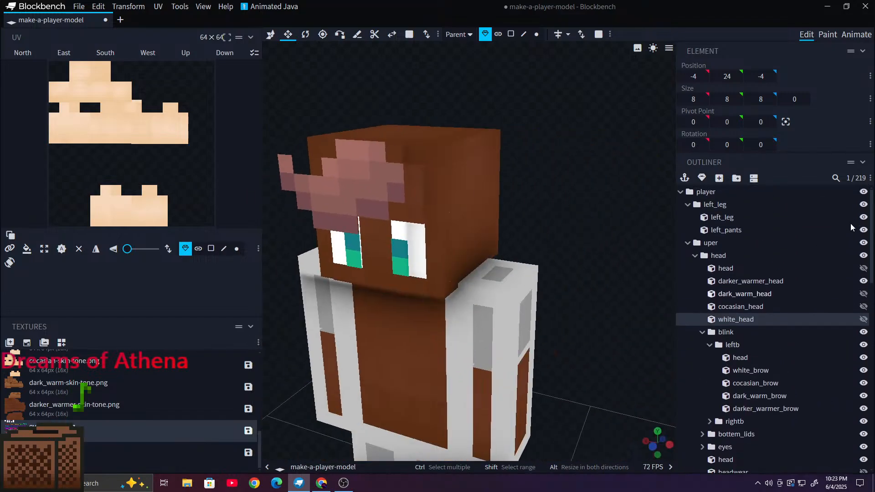
scroll(849, 224, down, 8)
scroll(846, 228, up, 8)
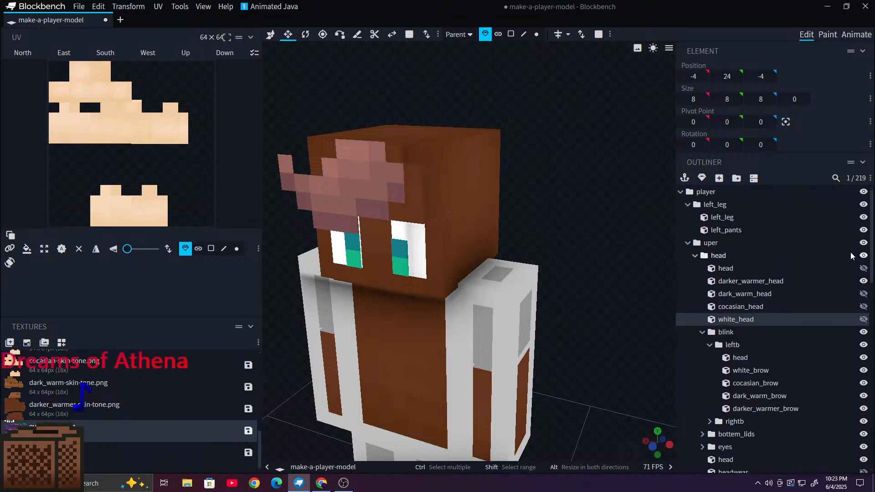
click(865, 268)
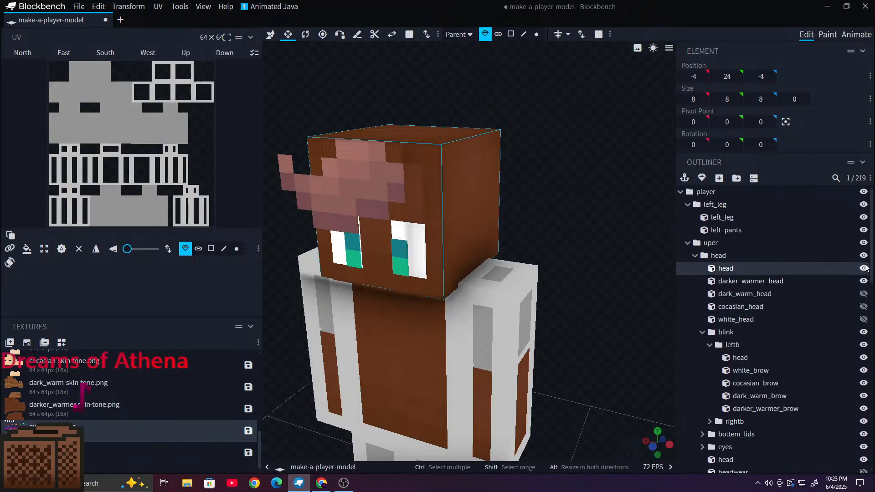
click(864, 294)
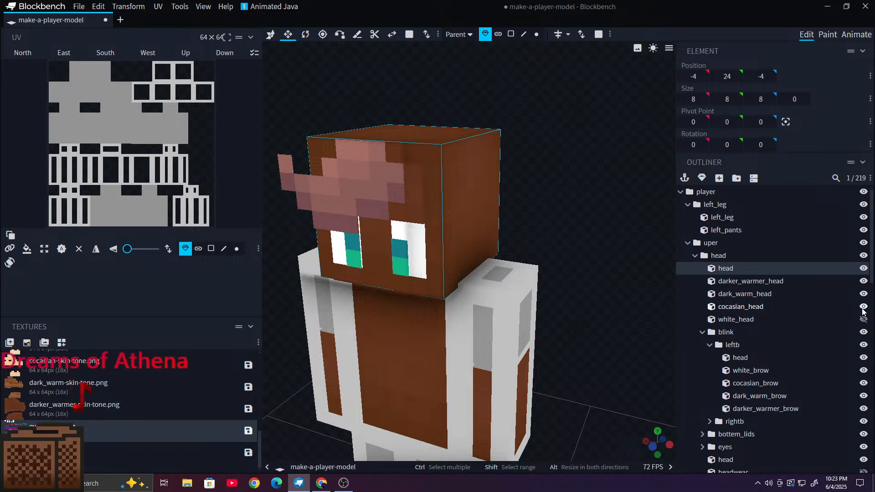
click(857, 307)
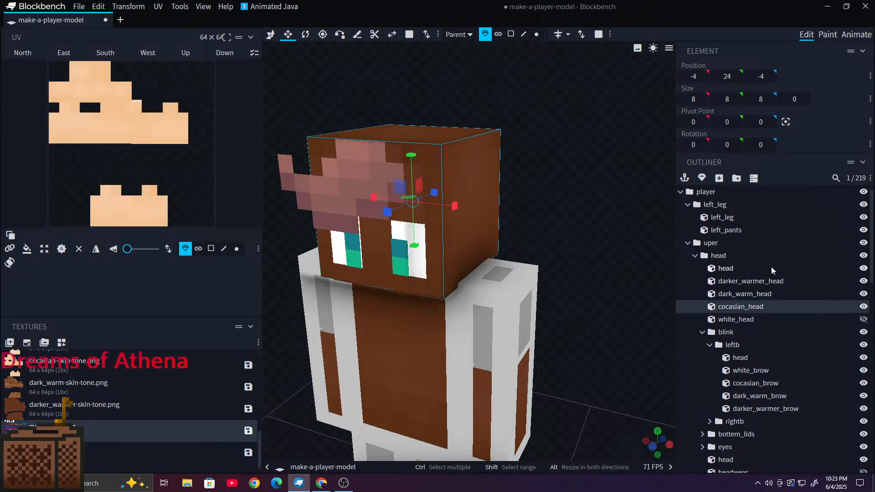
Step: Select the leftb group inside blink and test moving it down 1 unit along the Y axis
click(745, 259)
click(704, 242)
scroll(706, 240, down, 1)
scroll(868, 247, up, 1)
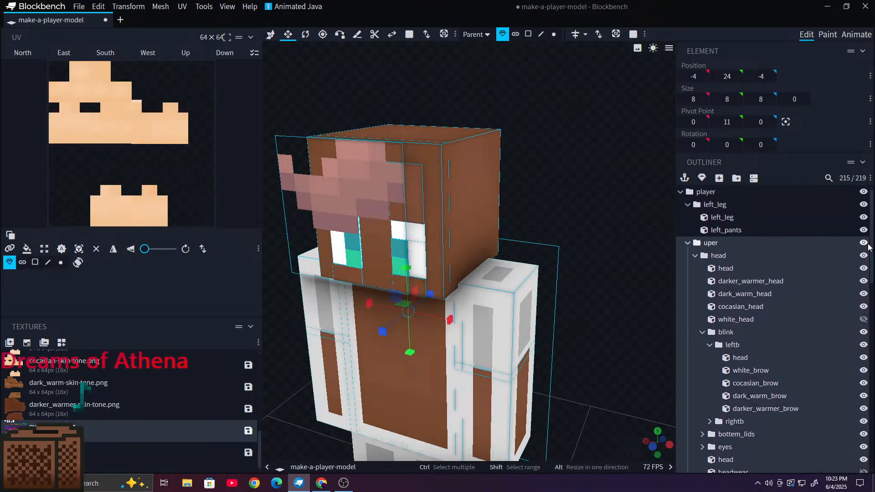
scroll(868, 247, down, 3)
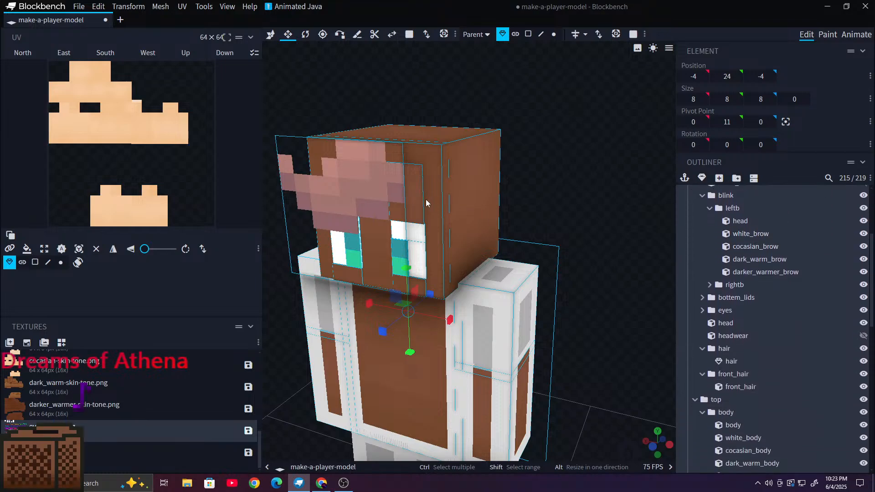
click(420, 206)
click(731, 209)
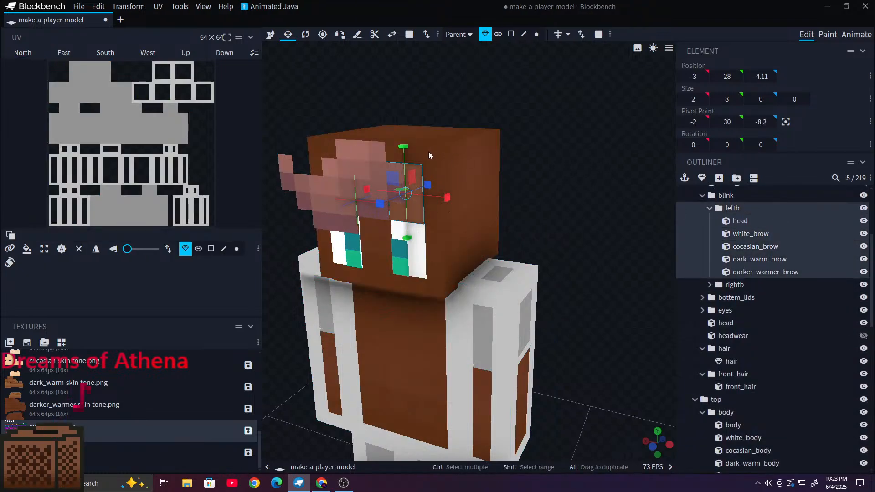
key(v)
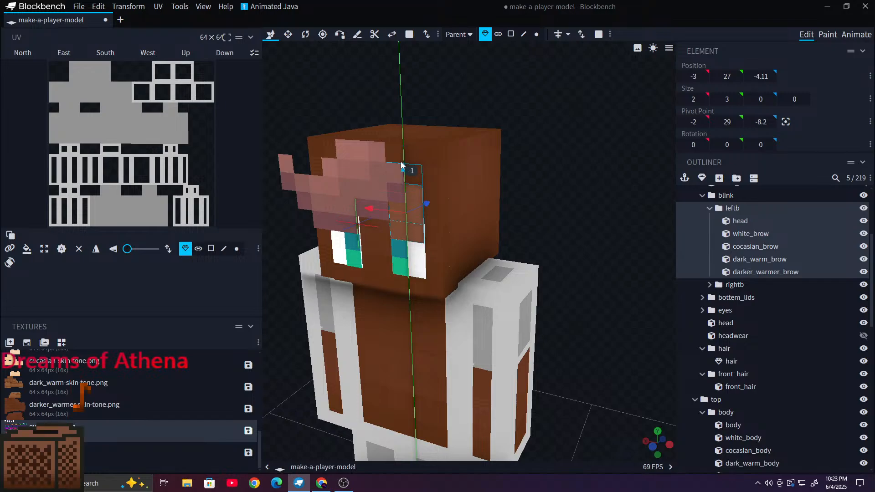
Step: Switch to Animate mode and inspect the full player model from several angles
right_drag(554, 335, 555, 173)
drag(619, 244, 672, 236)
click(851, 35)
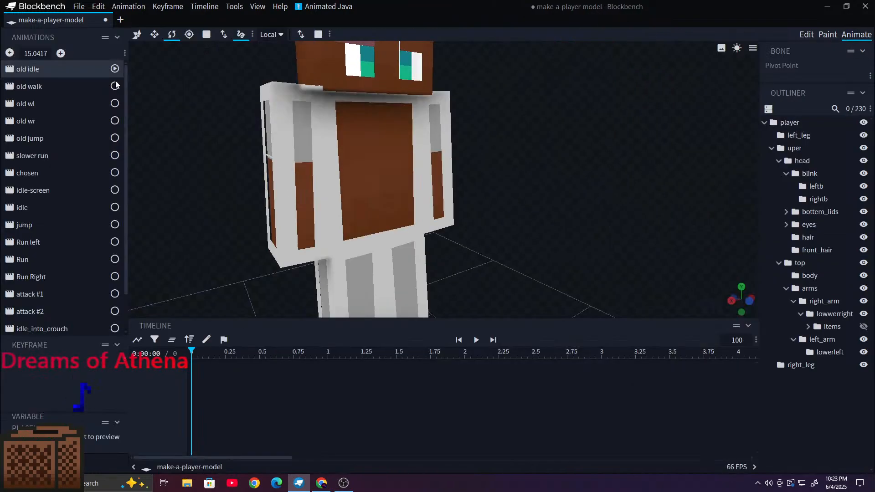
scroll(347, 122, down, 5)
drag(647, 202, 566, 214)
right_drag(575, 222, 605, 129)
right_drag(284, 171, 278, 286)
drag(285, 223, 303, 219)
right_drag(308, 229, 313, 196)
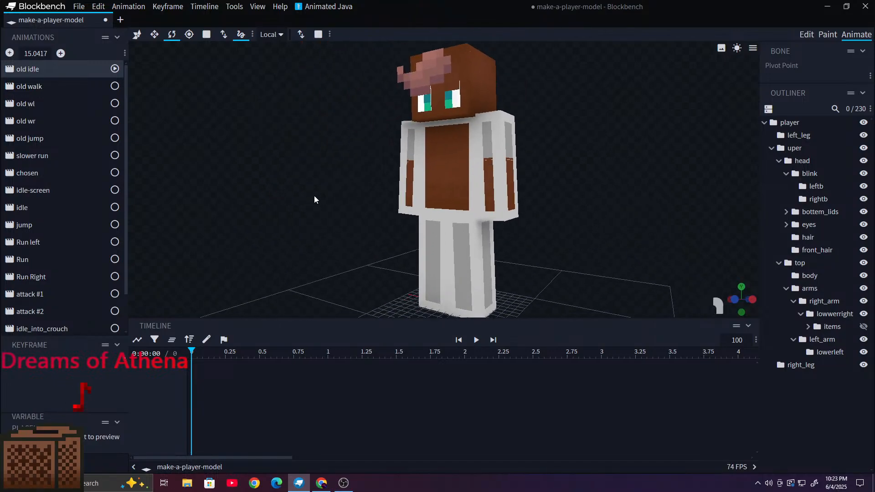
scroll(321, 182, down, 5)
scroll(322, 184, up, 2)
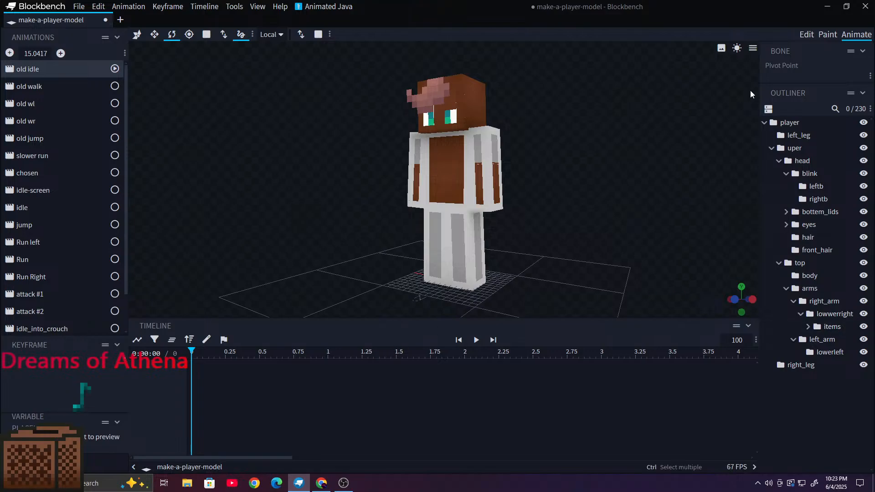
Step: Return to Edit mode and examine the items overlapping at the model's hand up close
click(807, 35)
drag(290, 173, 449, 218)
scroll(505, 248, up, 6)
right_drag(556, 295, 483, 198)
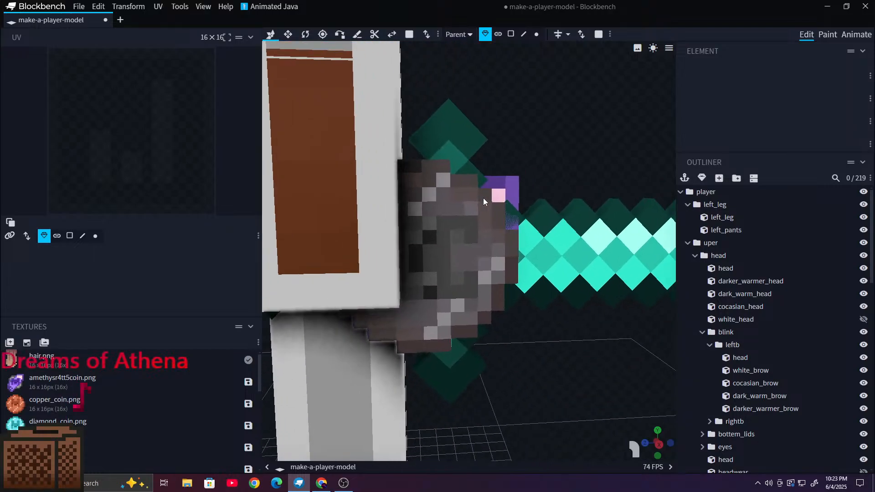
scroll(483, 197, up, 1)
scroll(483, 198, down, 1)
scroll(588, 395, up, 3)
drag(589, 396, 365, 392)
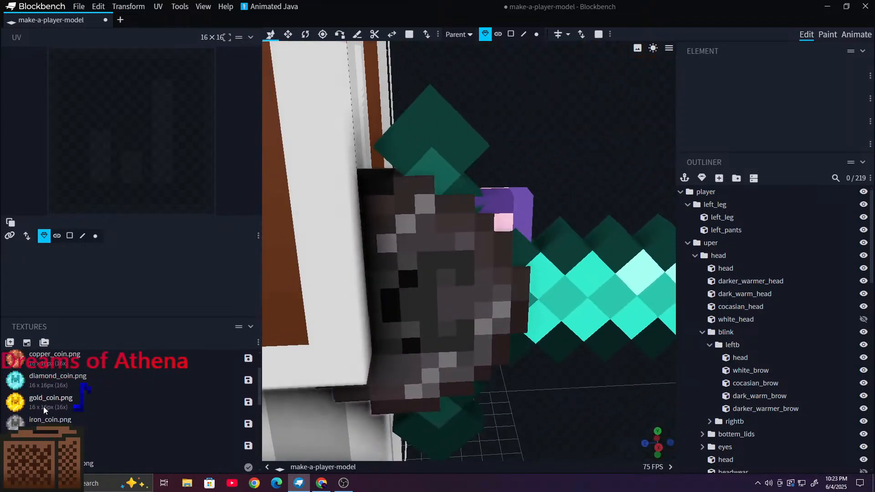
Step: Look through the texture list for the coin, diamond sword and skin-tone textures used by the model
scroll(40, 384, up, 1)
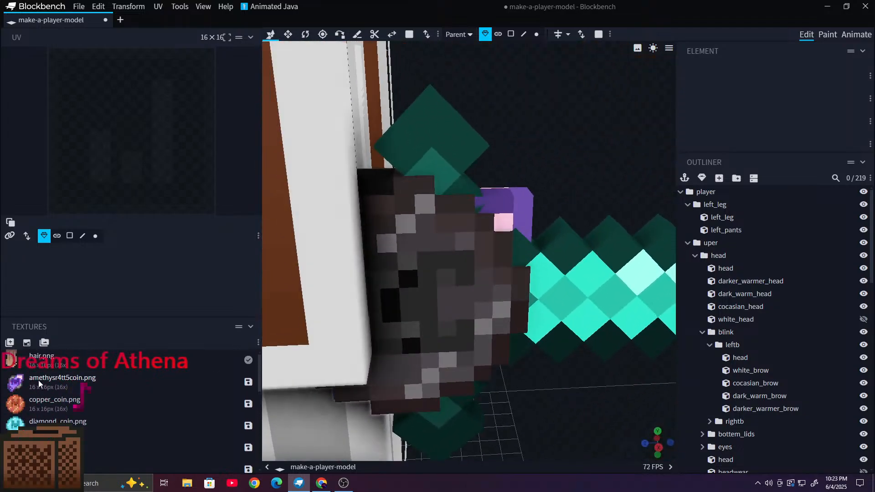
scroll(41, 385, down, 2)
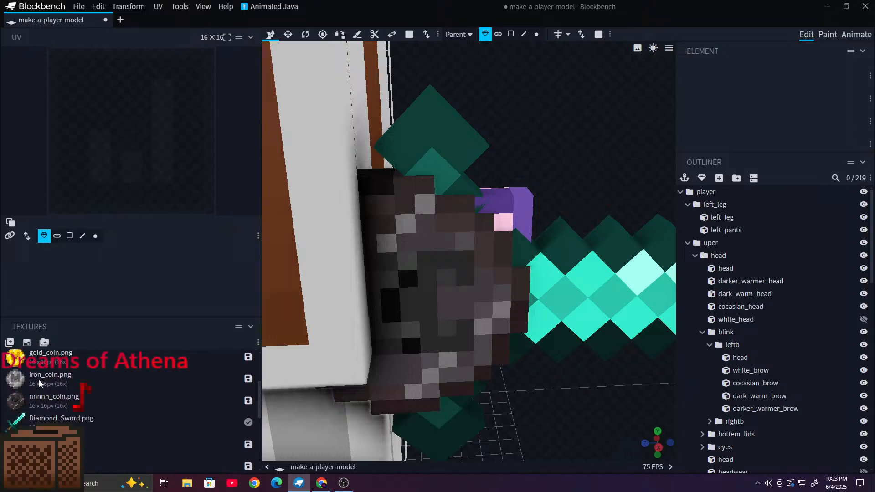
scroll(40, 385, down, 2)
scroll(41, 409, down, 1)
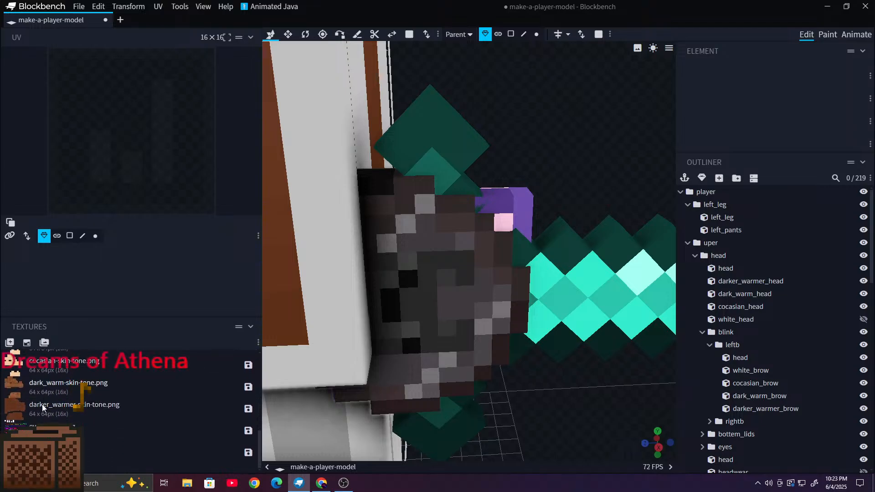
scroll(44, 401, up, 5)
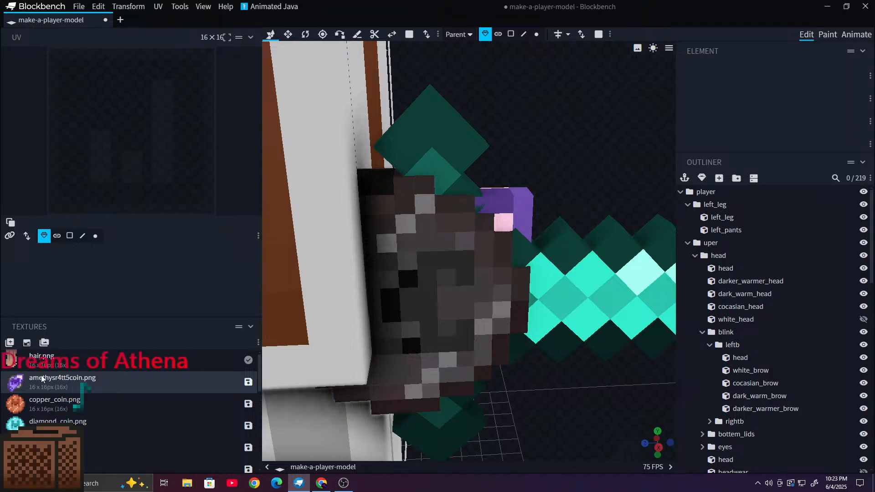
scroll(41, 383, down, 3)
click(40, 385)
Step: Switch to Animate mode and examine the full player model from the front and above
drag(555, 447, 771, 137)
click(857, 35)
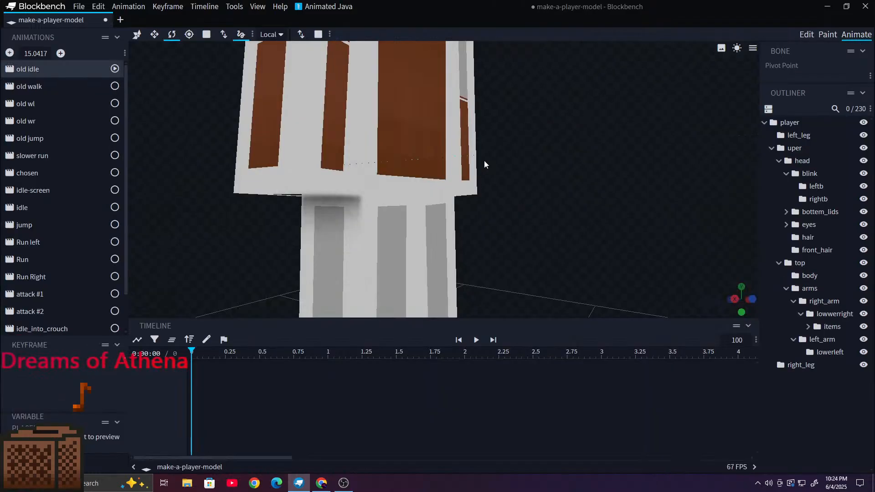
drag(484, 160, 524, 216)
scroll(524, 215, down, 3)
drag(568, 193, 394, 249)
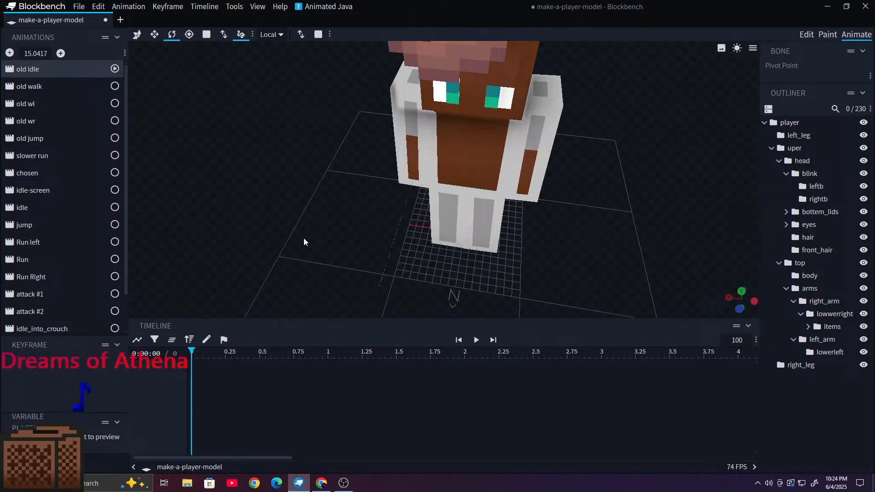
drag(303, 238, 297, 165)
scroll(289, 114, down, 3)
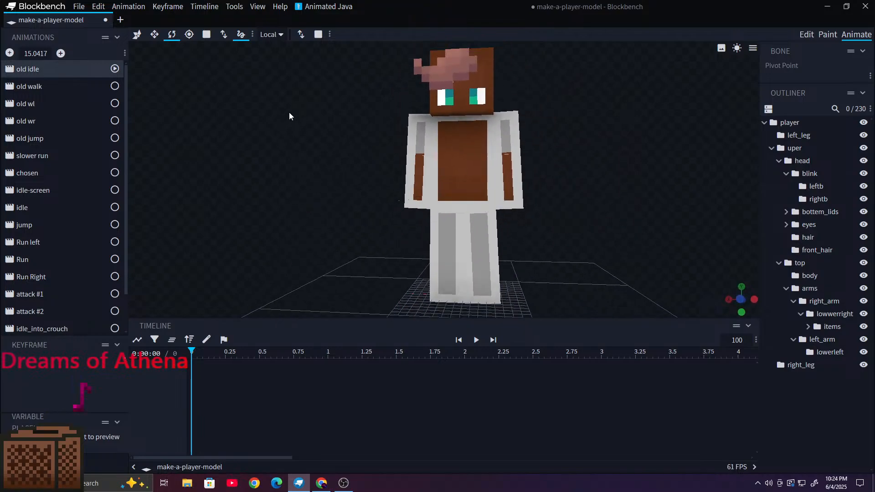
drag(288, 117, 348, 218)
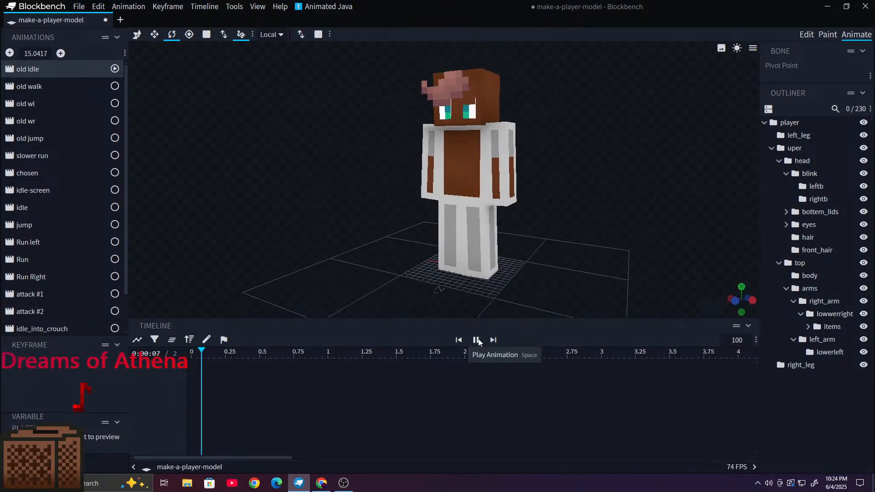
Step: Play the old idle animation, pause it, and examine the bent right arm up close
drag(268, 152, 282, 163)
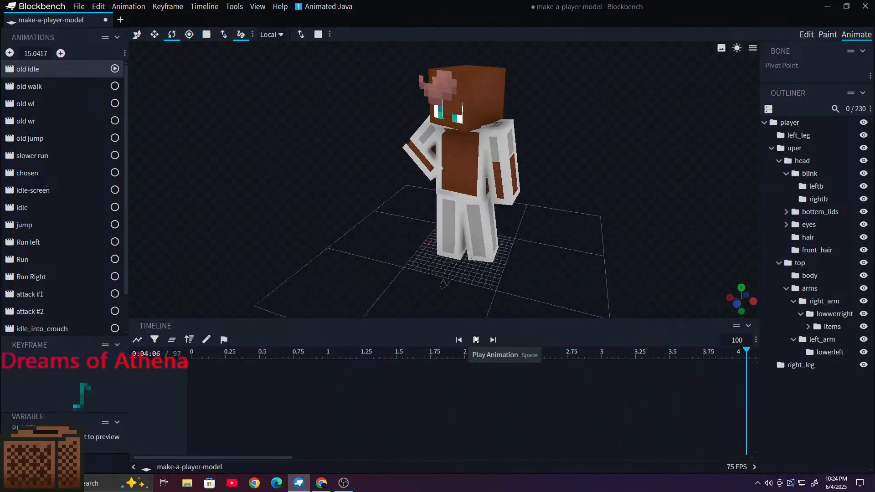
drag(284, 117, 365, 108)
scroll(428, 150, up, 5)
scroll(281, 125, up, 3)
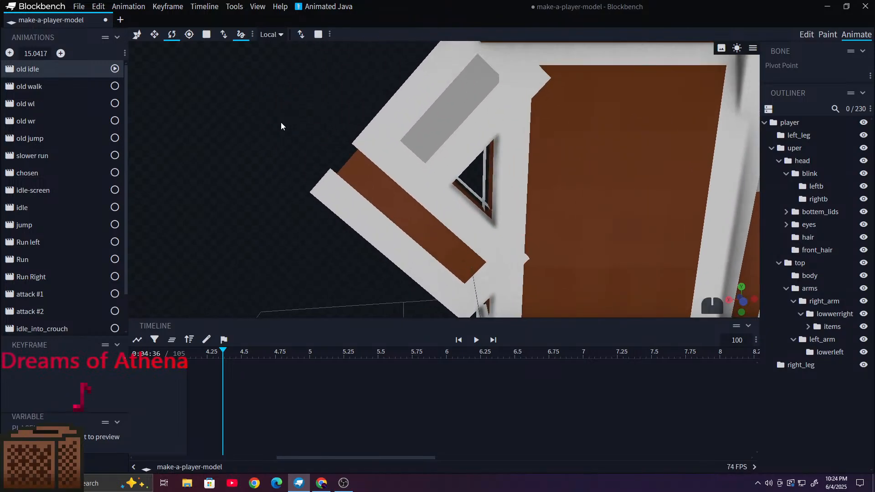
scroll(283, 123, up, 3)
scroll(360, 156, down, 8)
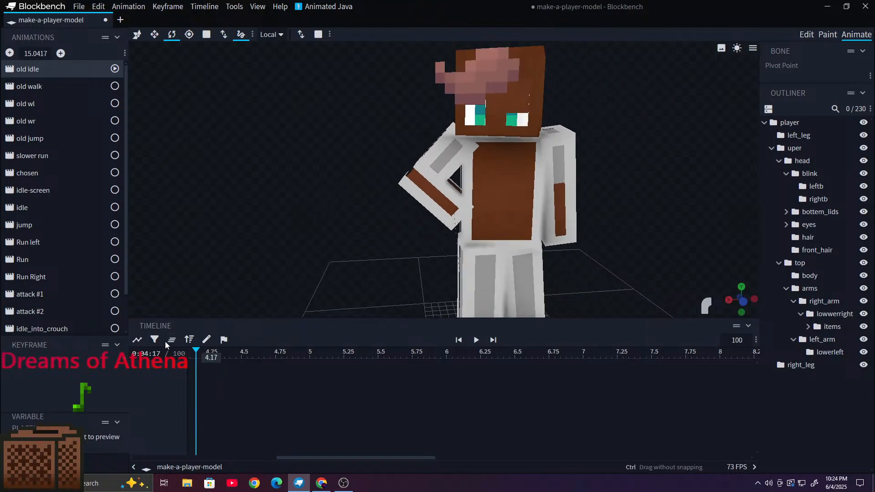
Step: Rewind the old idle animation to the start and replay it while viewing the model from both sides
drag(165, 342, 83, 319)
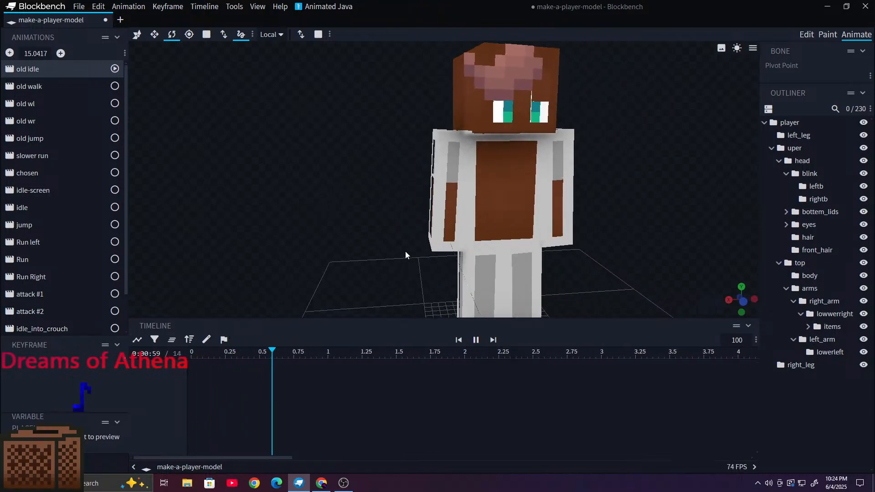
scroll(398, 237, down, 3)
drag(342, 236, 263, 244)
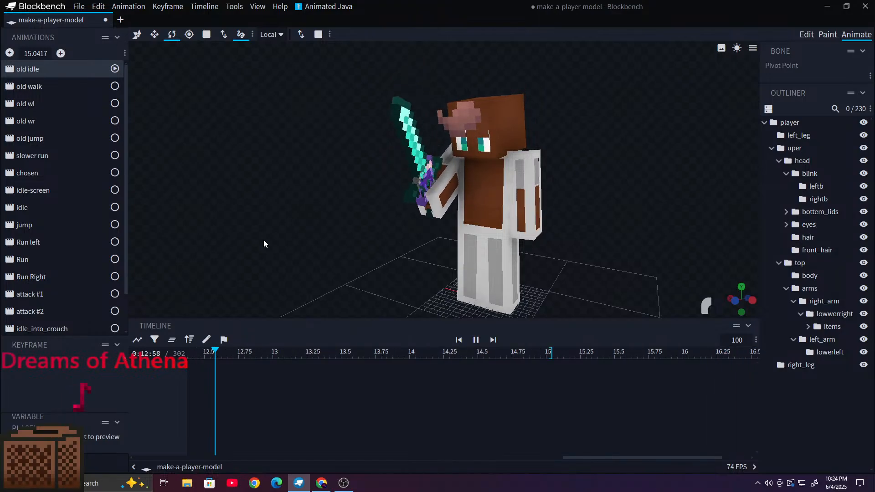
drag(263, 240, 403, 245)
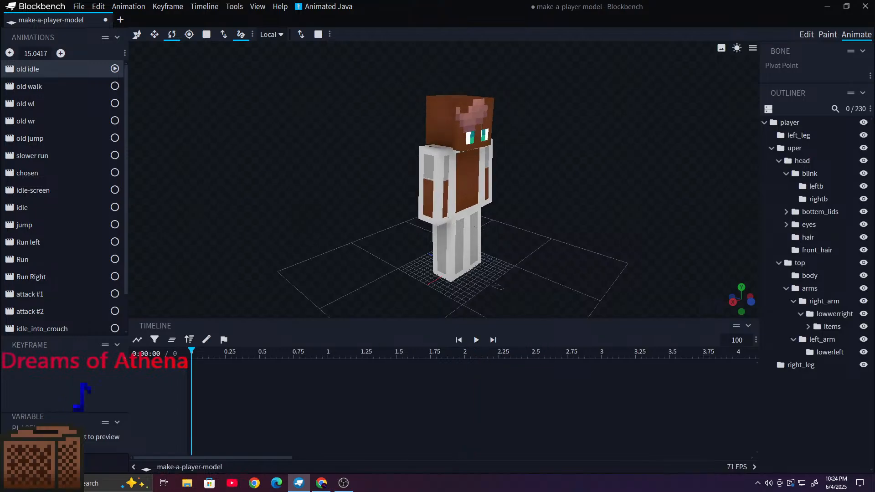
Step: Play the old walk animation, view it from both sides, and return the playhead to the start
click(56, 89)
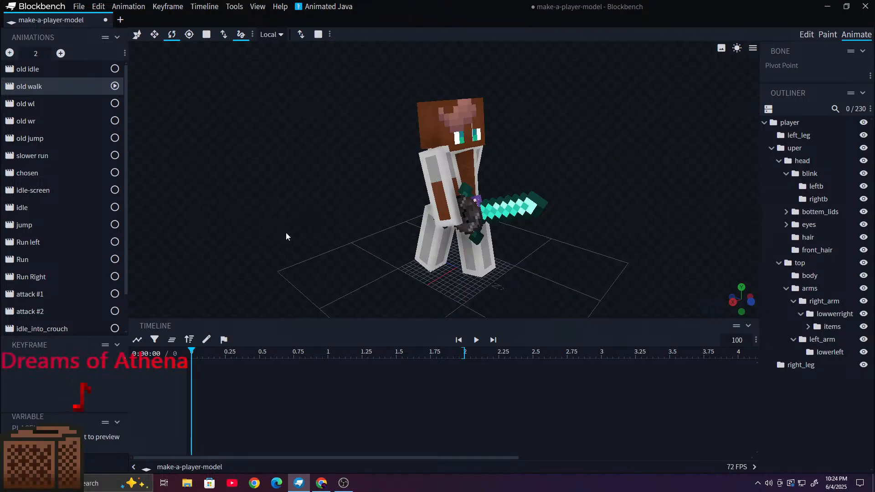
click(483, 339)
drag(608, 273, 400, 258)
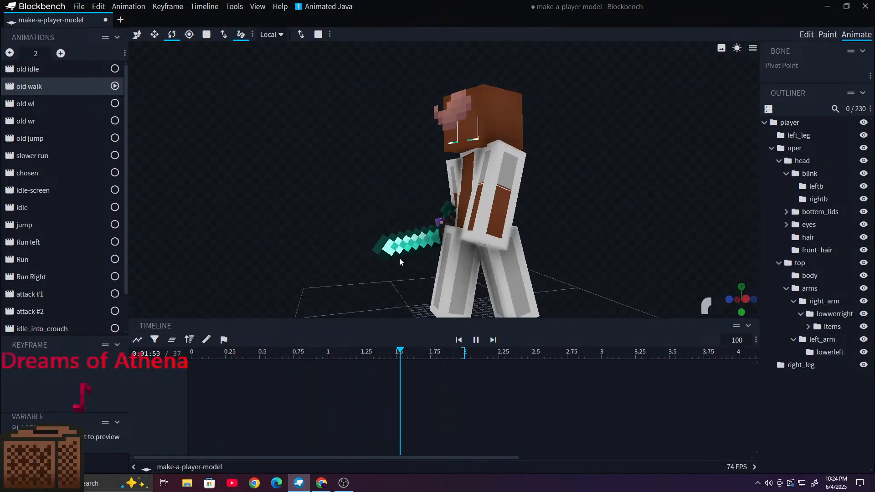
drag(399, 258, 469, 318)
click(476, 340)
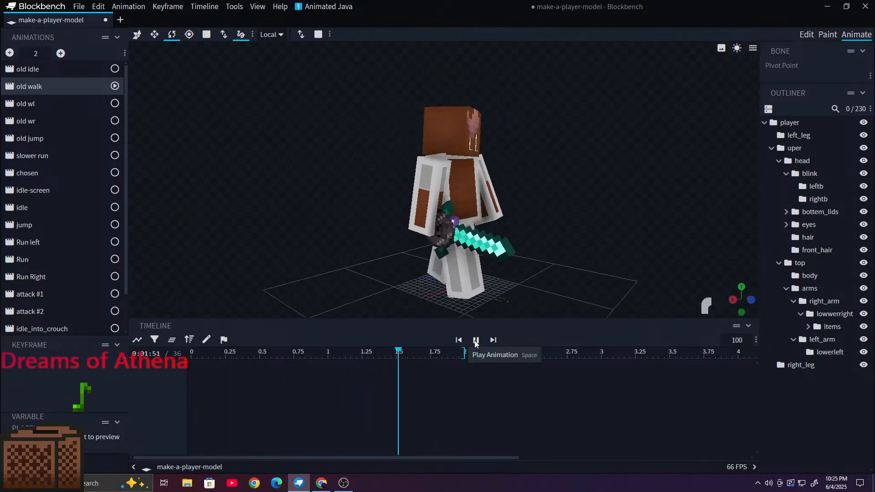
drag(396, 351, 191, 351)
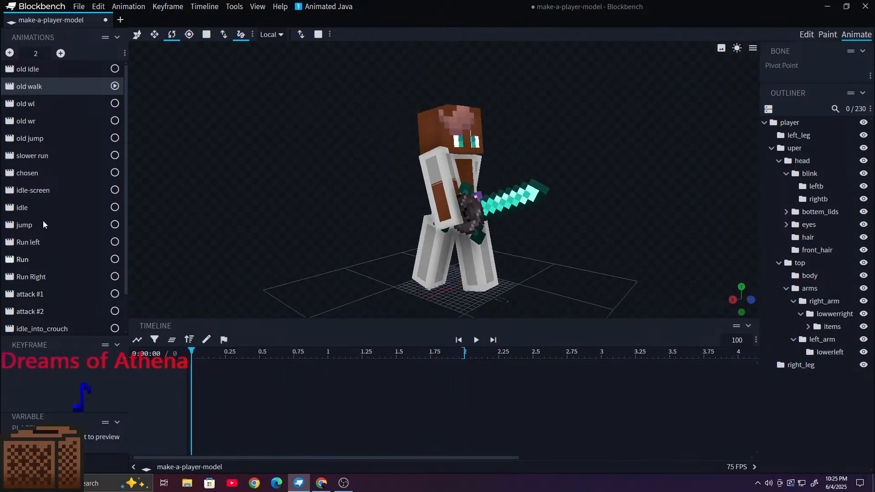
Step: Preview the old wl and old wr animations with the player model seen from behind
click(59, 101)
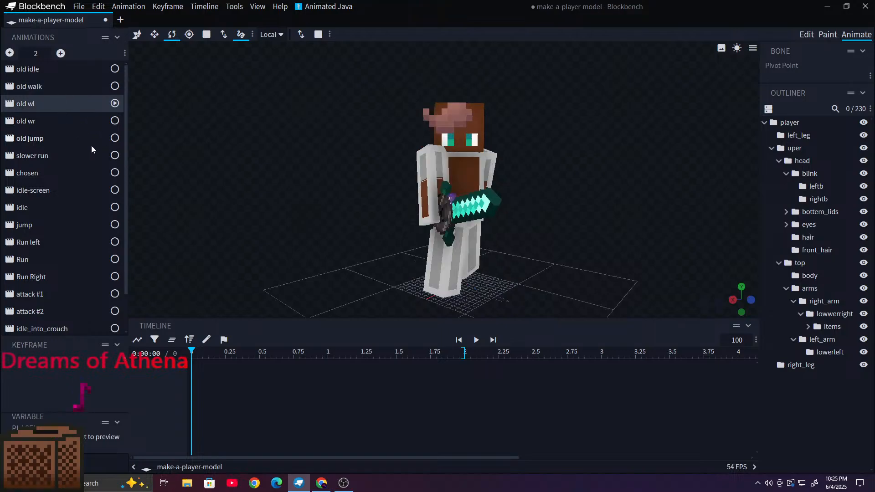
drag(205, 182, 474, 187)
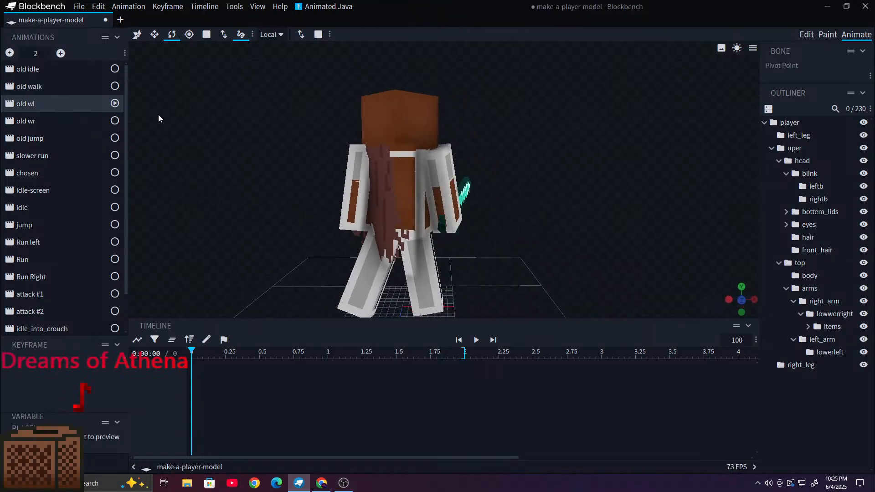
click(55, 121)
click(56, 108)
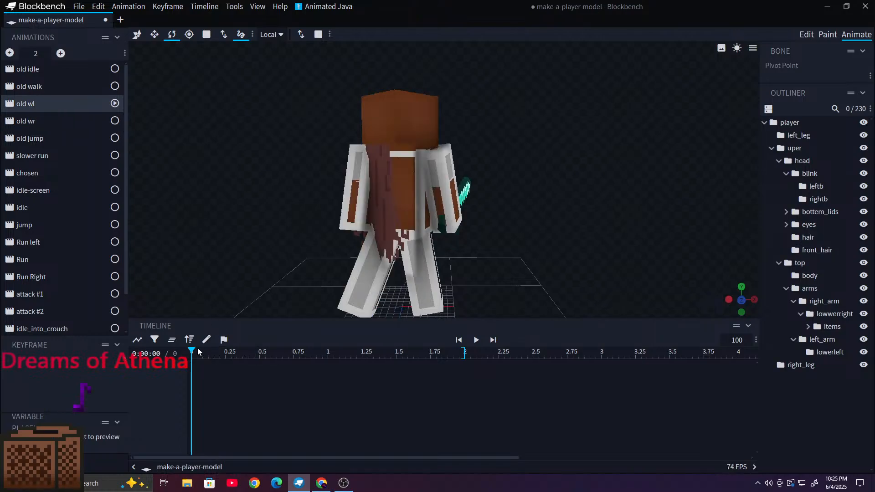
drag(193, 351, 173, 342)
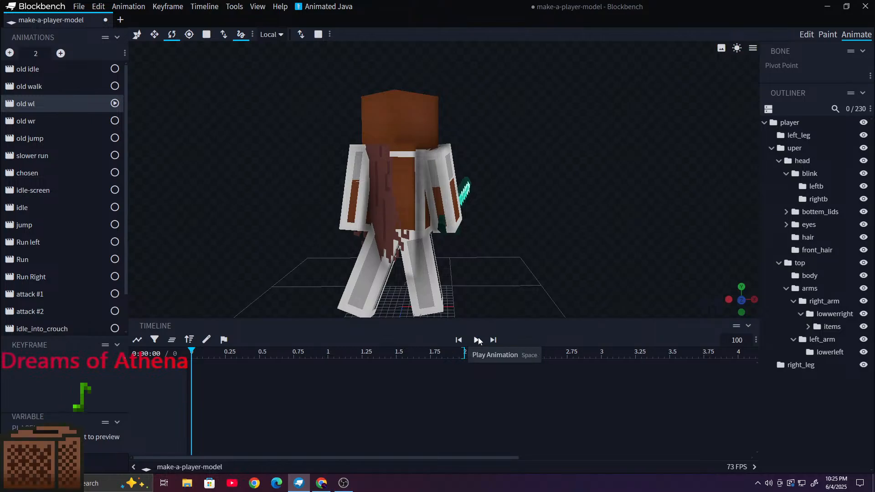
click(478, 339)
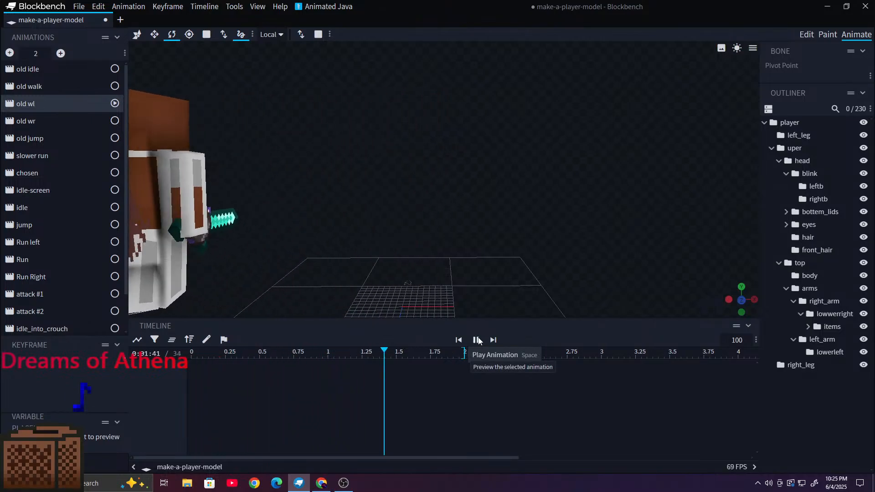
click(478, 340)
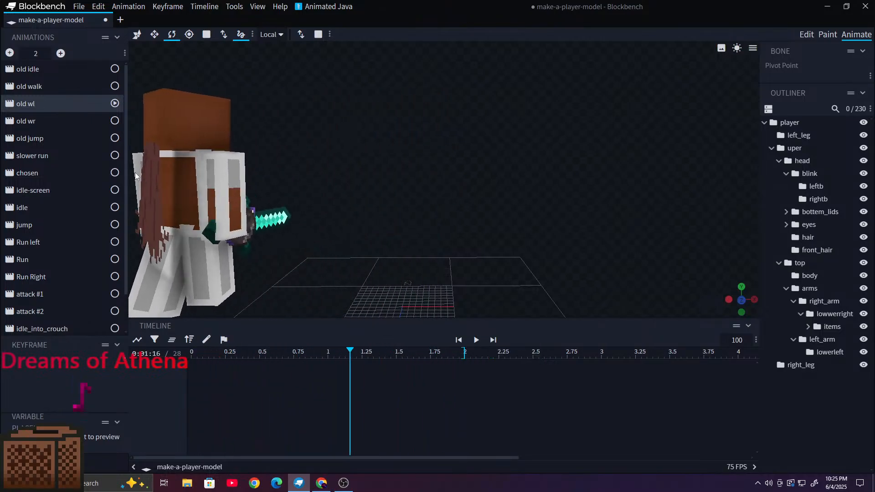
click(32, 121)
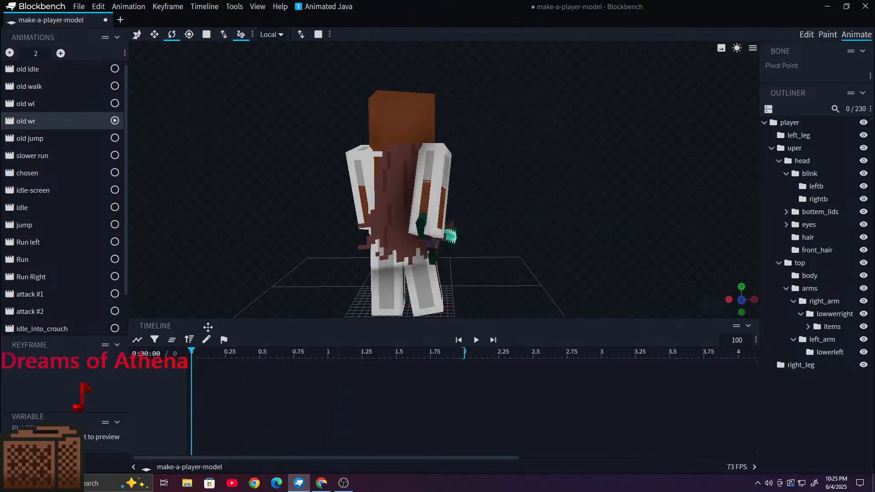
click(478, 339)
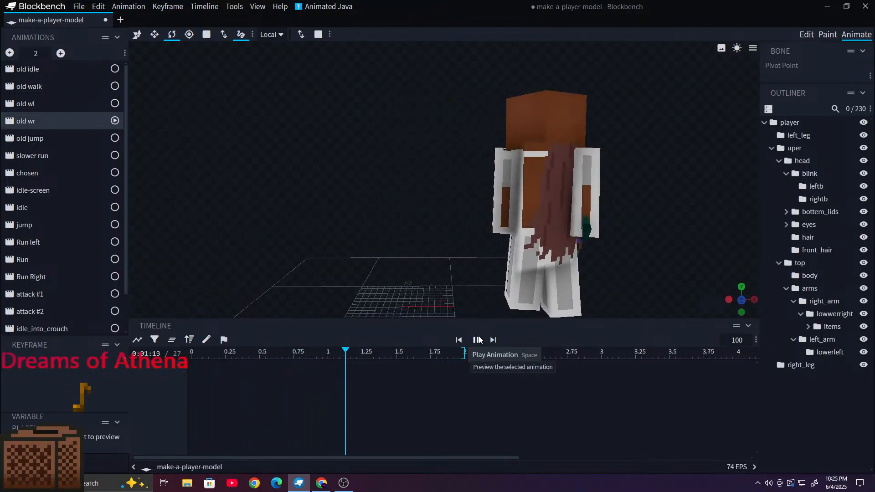
Step: Preview the old jump animation from the side, pause it, and return the playhead to the start
click(33, 138)
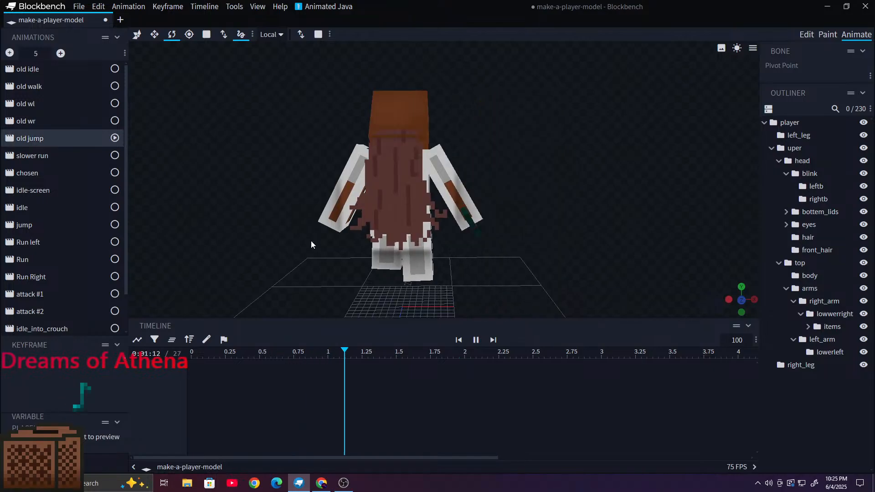
drag(543, 254, 353, 285)
click(478, 339)
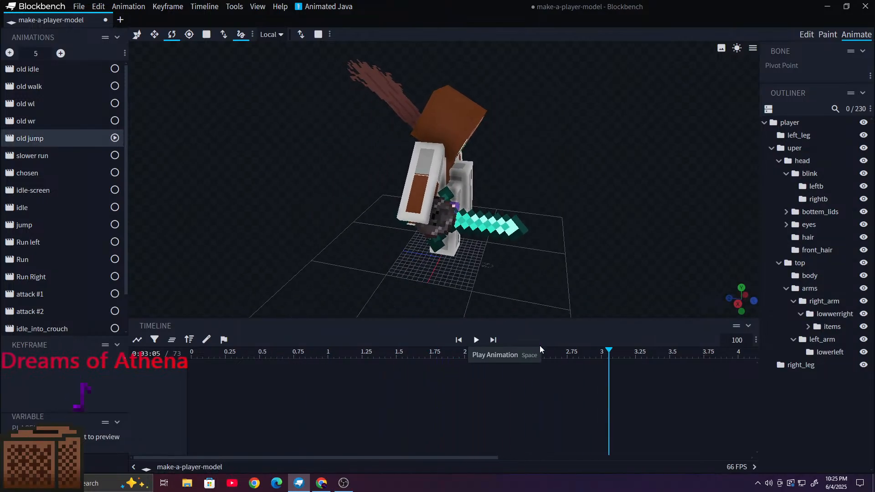
drag(603, 351, 31, 226)
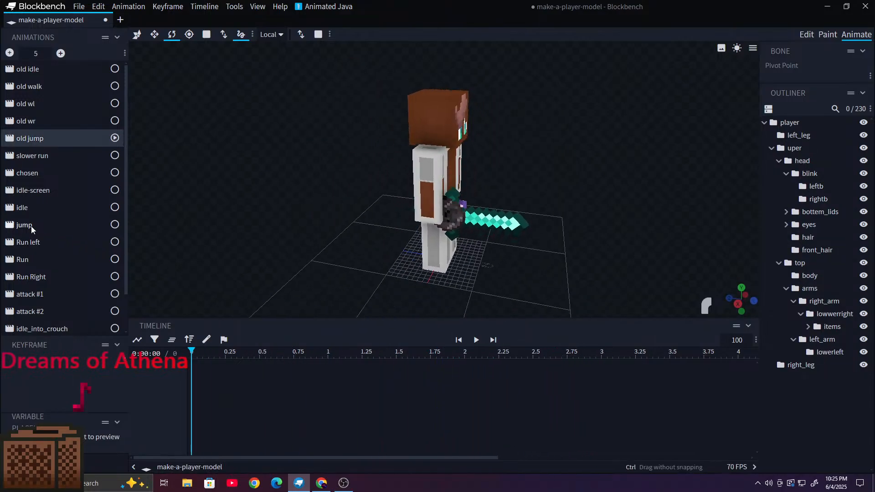
drag(318, 209, 242, 184)
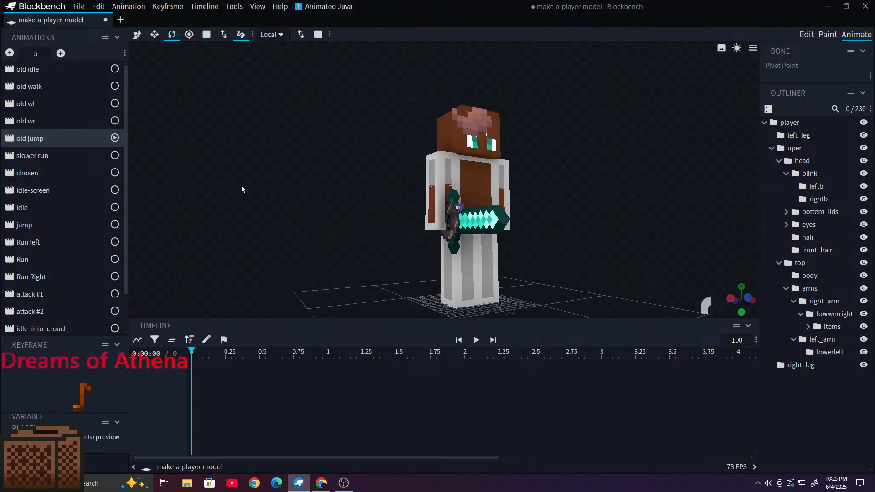
drag(196, 350, 154, 284)
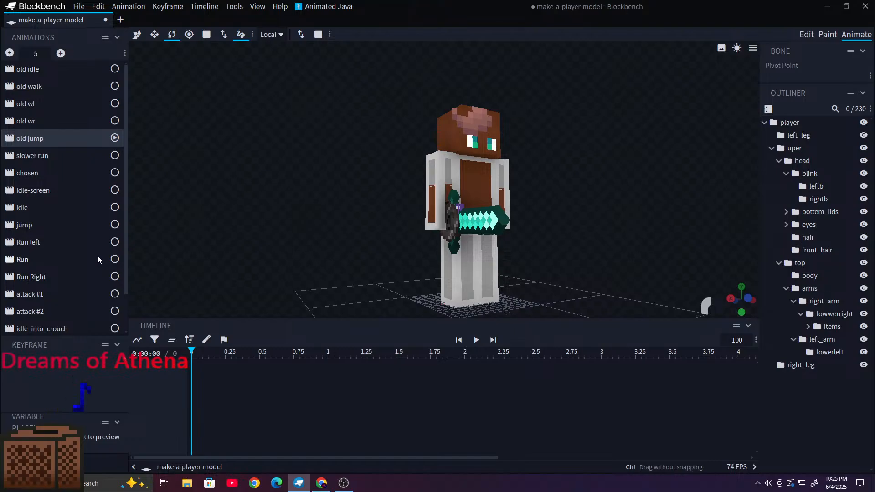
Step: Examine the model's upper body up close and replay the old jump animation from the start with the whole model in view
drag(98, 255, 99, 254)
scroll(186, 190, up, 4)
drag(302, 214, 286, 226)
right_drag(286, 225, 278, 252)
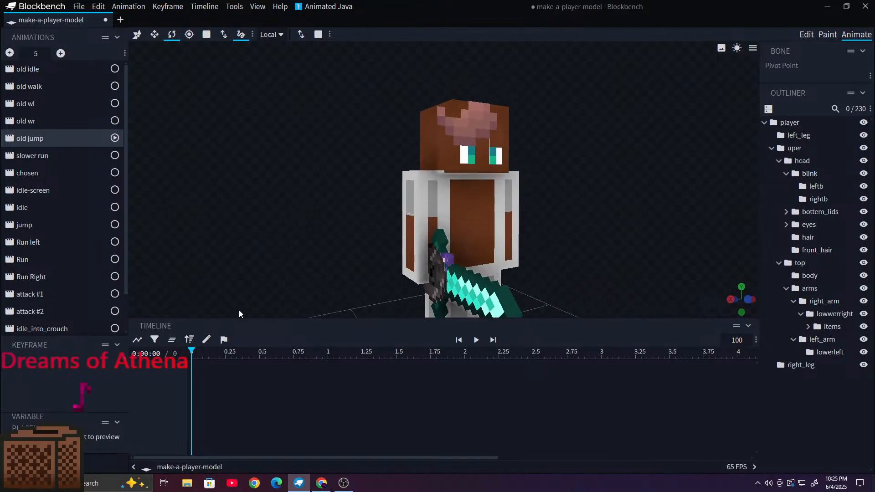
drag(191, 355, 127, 326)
drag(181, 323, 135, 288)
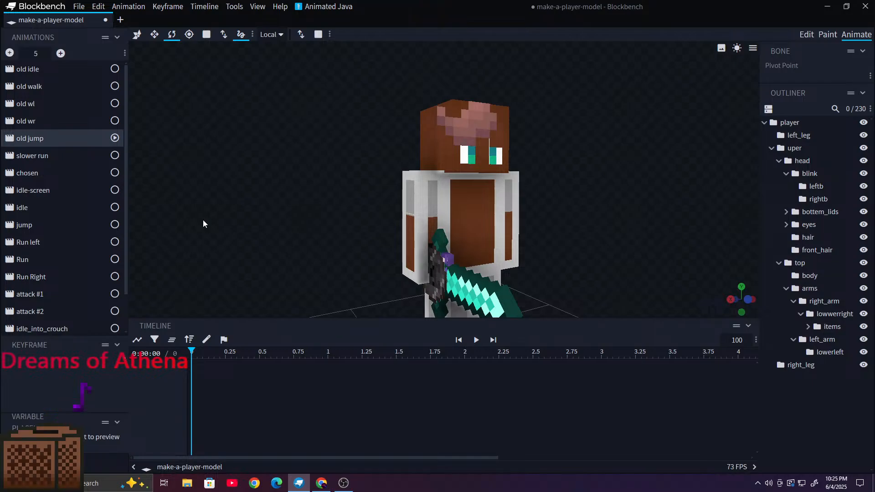
click(476, 341)
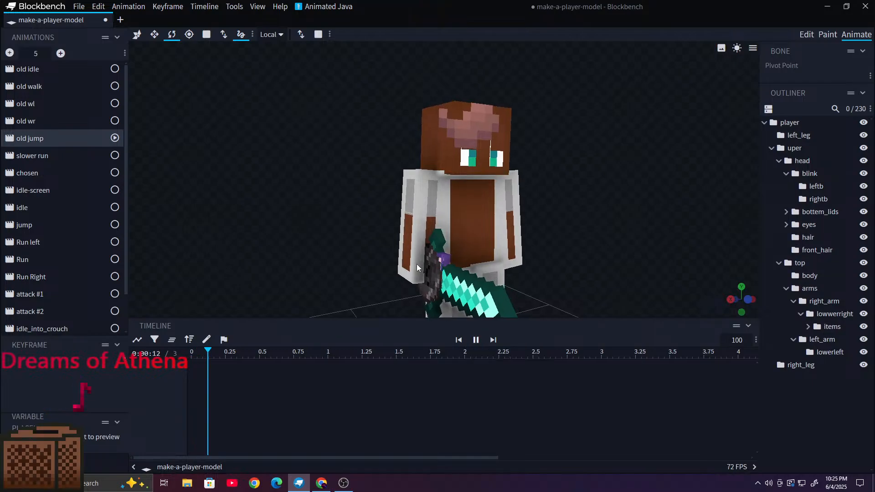
scroll(387, 253, down, 5)
drag(351, 254, 395, 279)
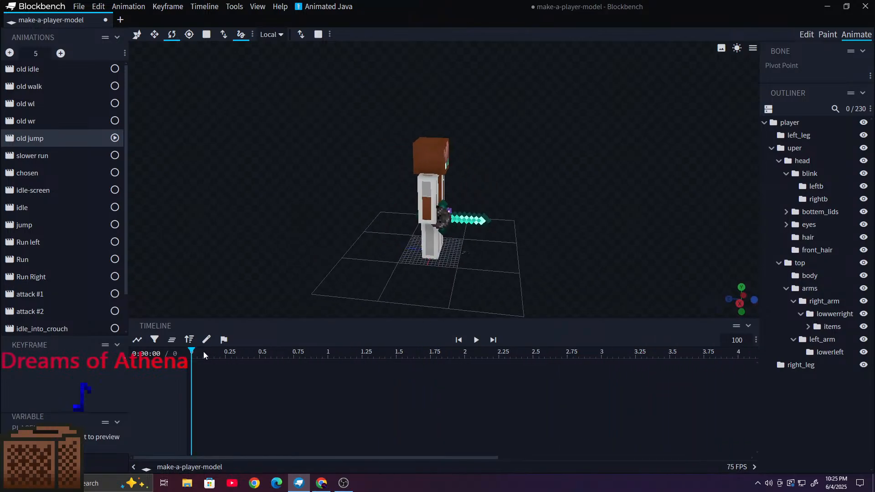
Step: Preview the slower run animation with the player model seen from the front and from both sides
drag(334, 342, 322, 335)
drag(295, 264, 334, 250)
drag(365, 291, 58, 218)
click(458, 339)
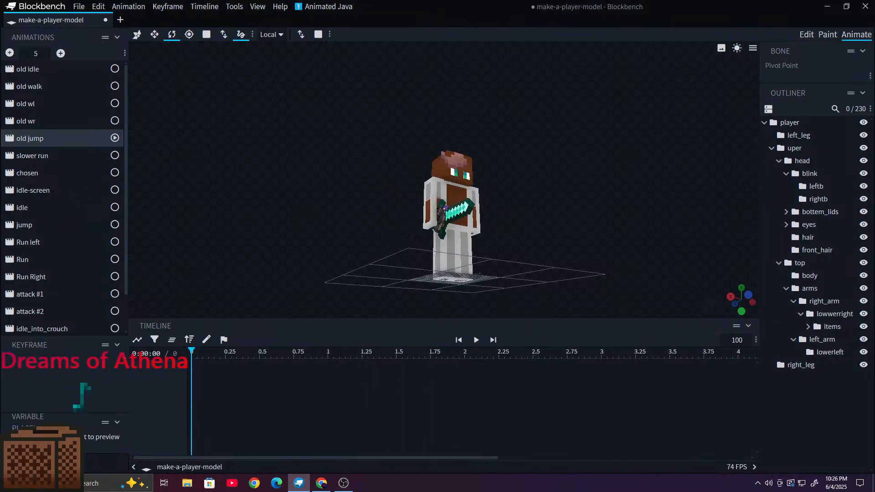
click(61, 154)
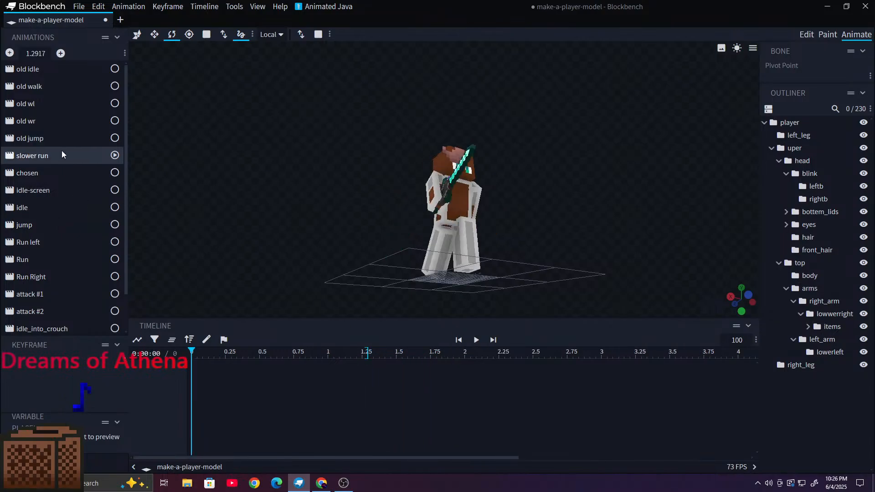
click(476, 340)
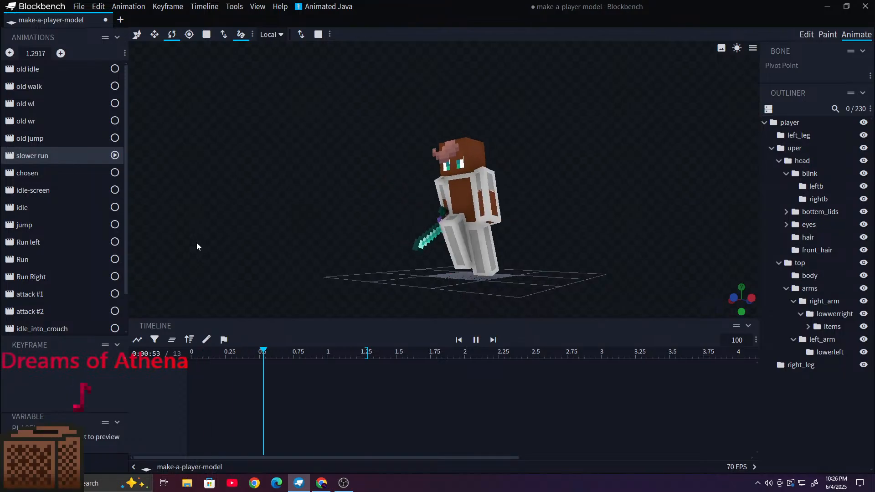
scroll(300, 192, up, 5)
scroll(309, 193, down, 3)
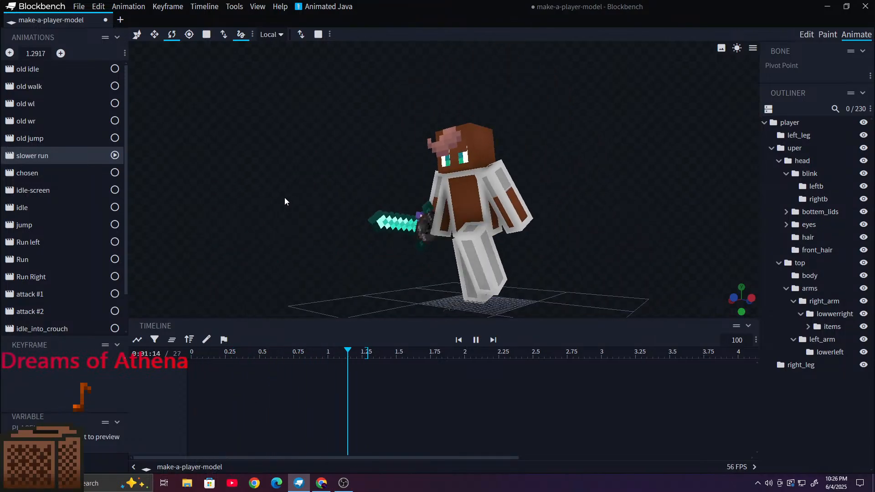
drag(285, 198, 455, 203)
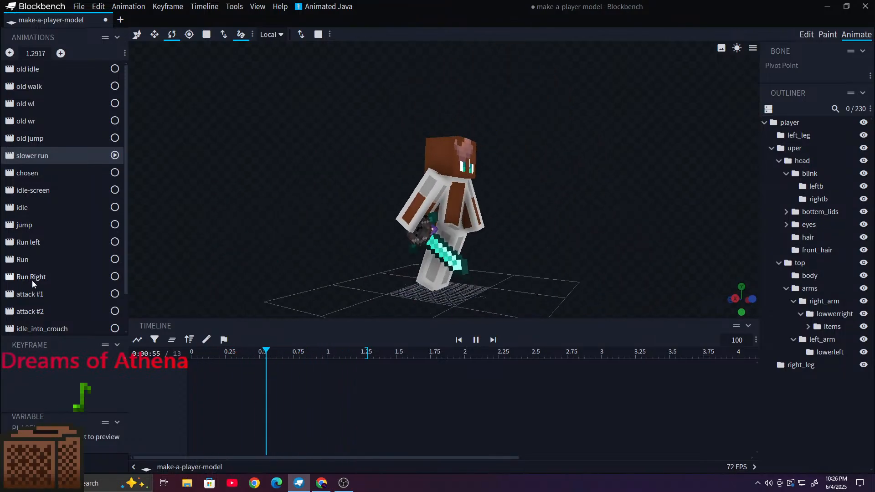
drag(257, 250, 144, 238)
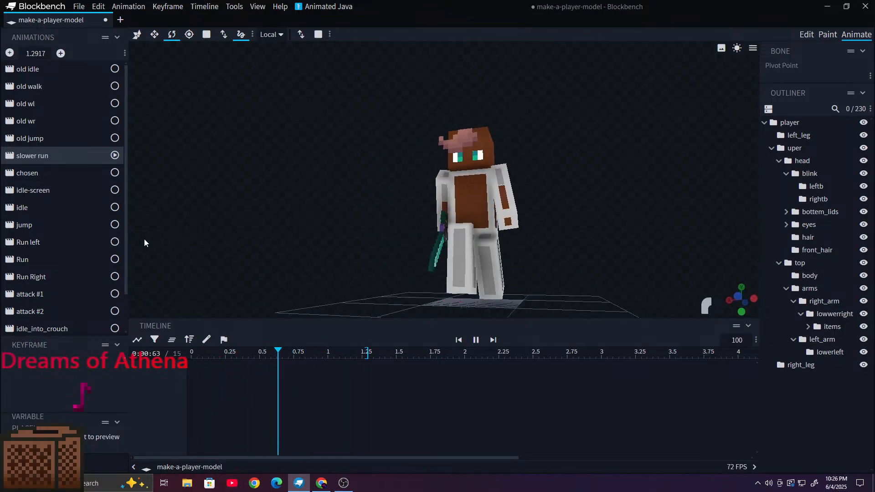
Step: Play the old walk animation at 160 percent playback speed and view the model from the side
click(42, 87)
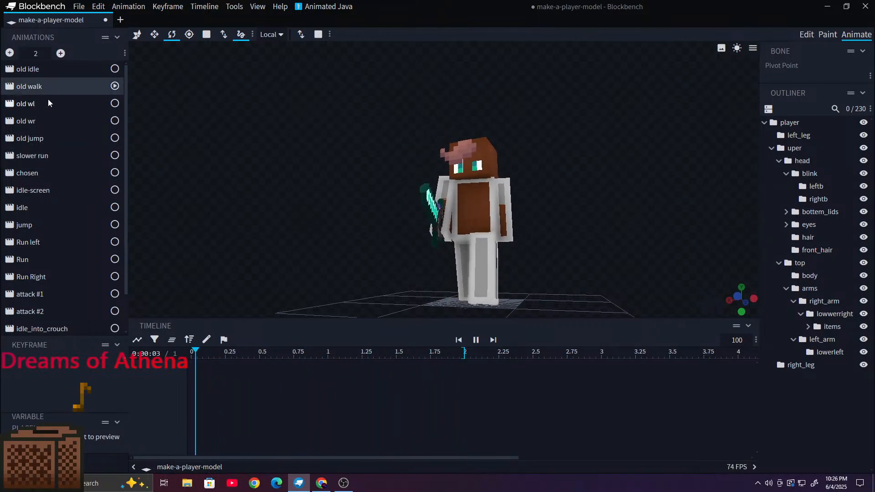
click(748, 341)
click(747, 341)
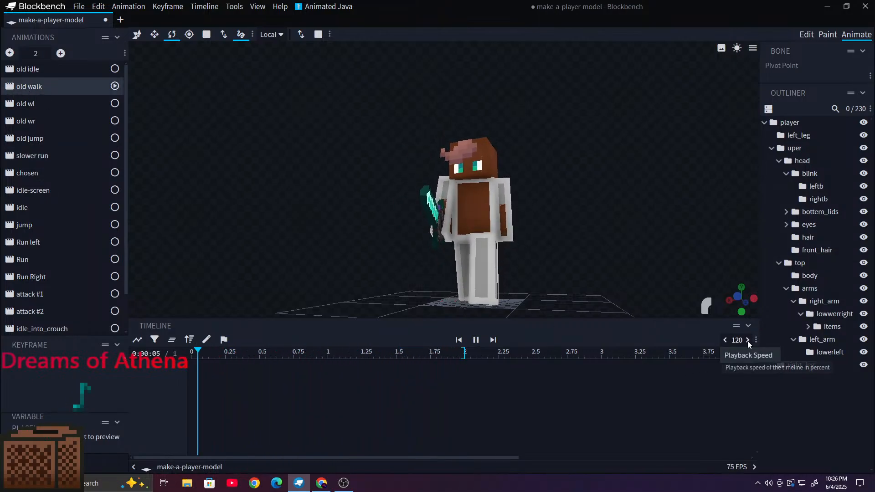
click(748, 341)
click(748, 341)
click(747, 341)
click(748, 340)
drag(657, 259, 573, 258)
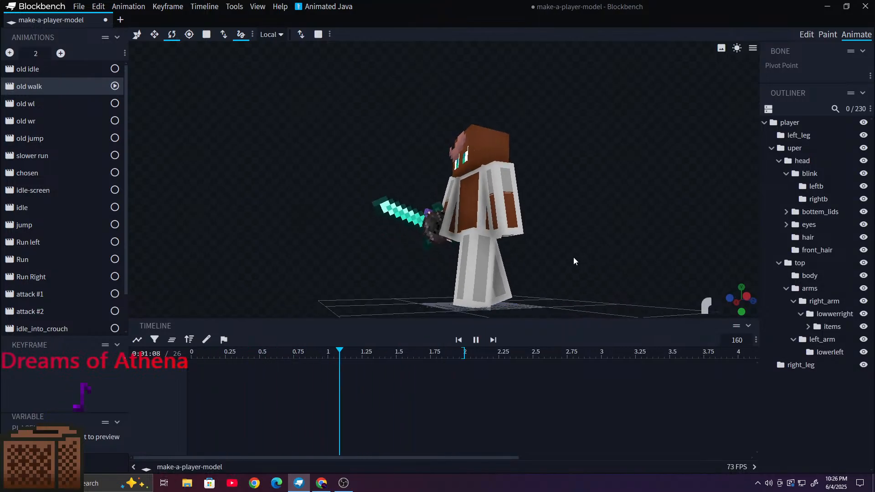
Step: Reset the timeline's playback speed to 100 percent
click(725, 341)
click(725, 340)
click(726, 340)
click(726, 341)
click(725, 341)
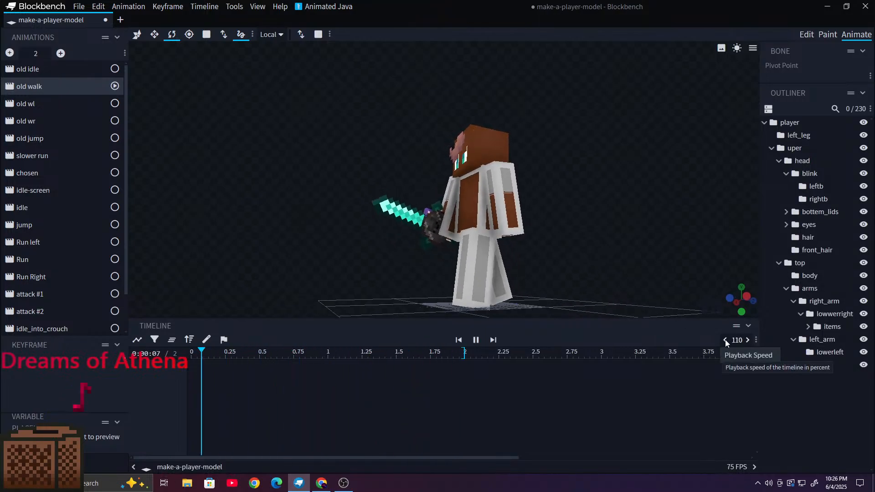
click(726, 340)
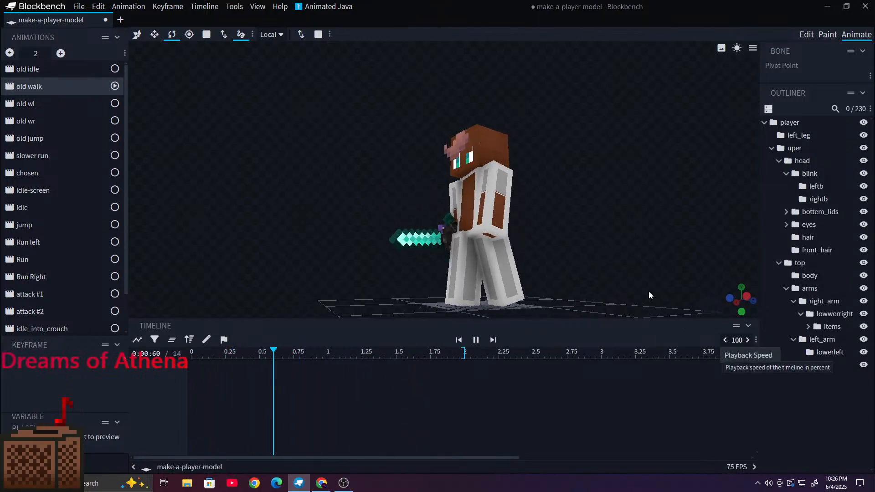
Step: Preview the chosen animation from the front, replay it from the start, and pause it
click(18, 174)
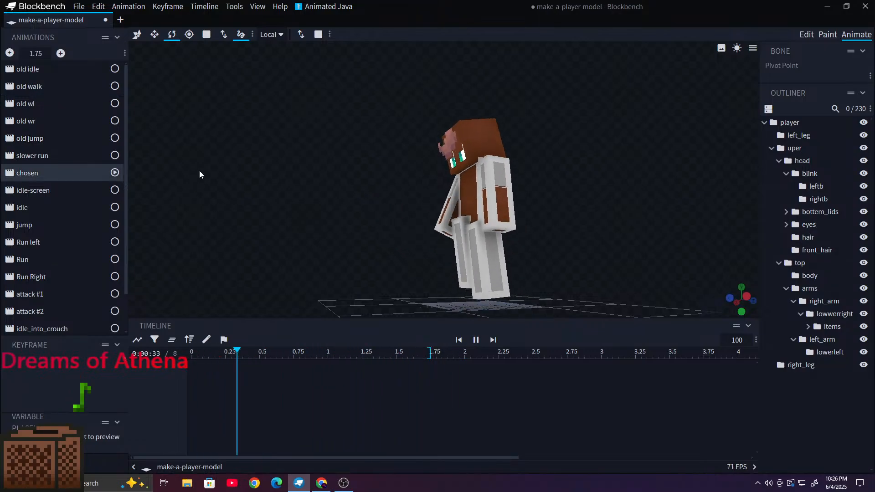
click(482, 341)
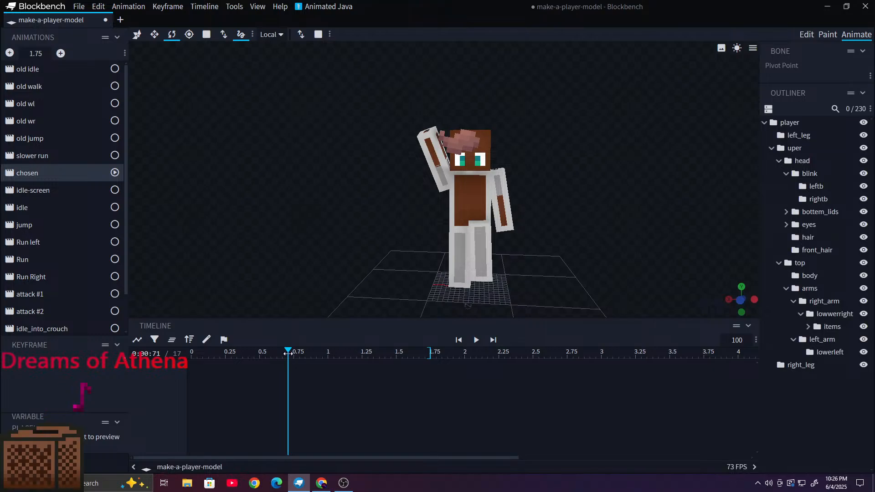
drag(295, 349, 160, 327)
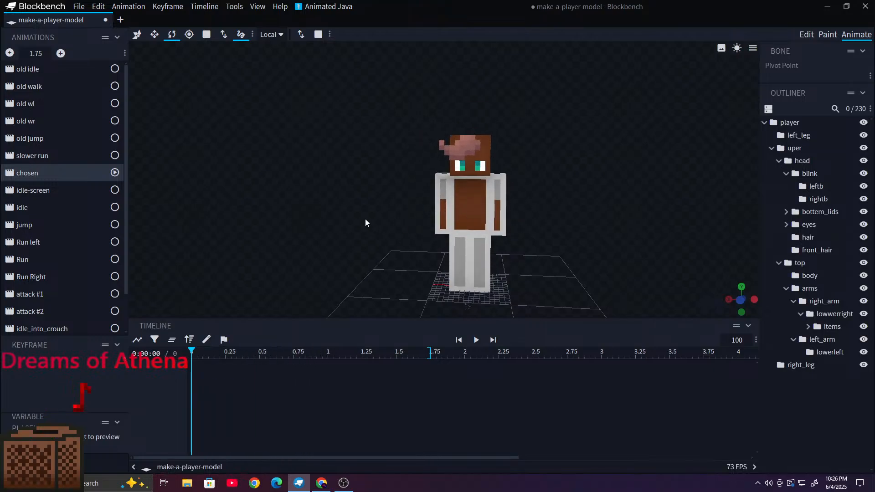
click(482, 341)
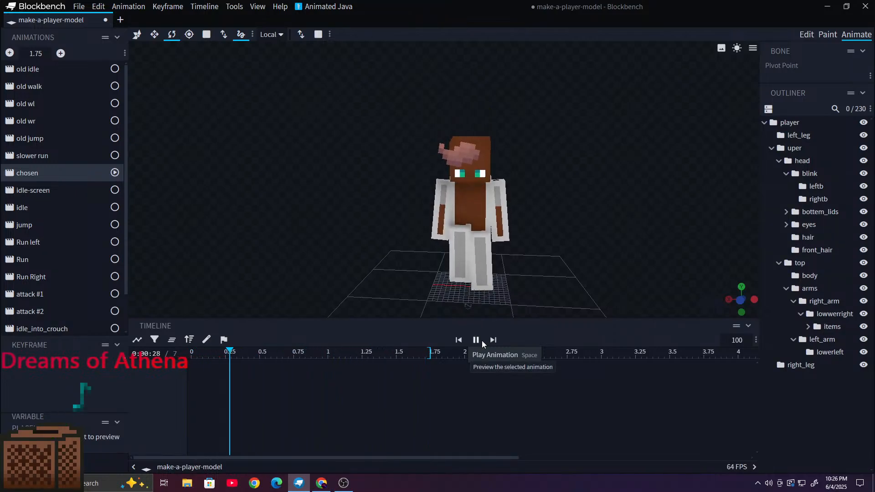
drag(586, 224, 1, 213)
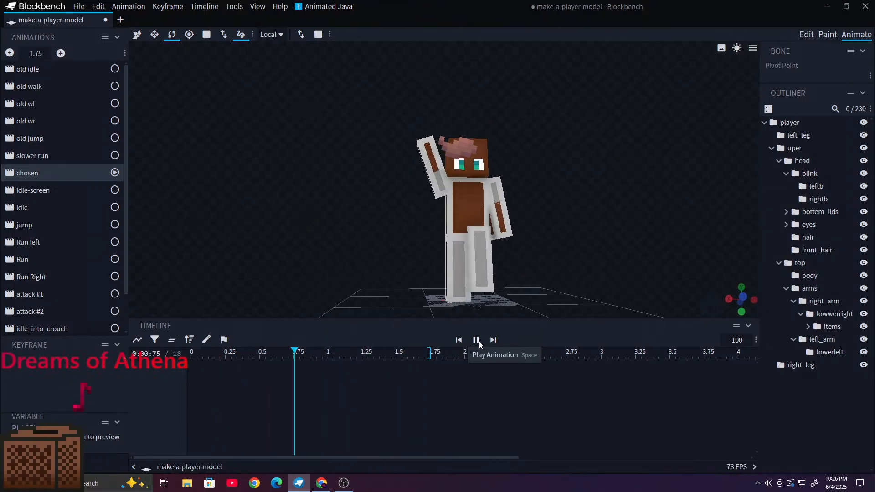
click(477, 341)
Step: Play the idle-screen animation with the player model viewed from the front
click(51, 197)
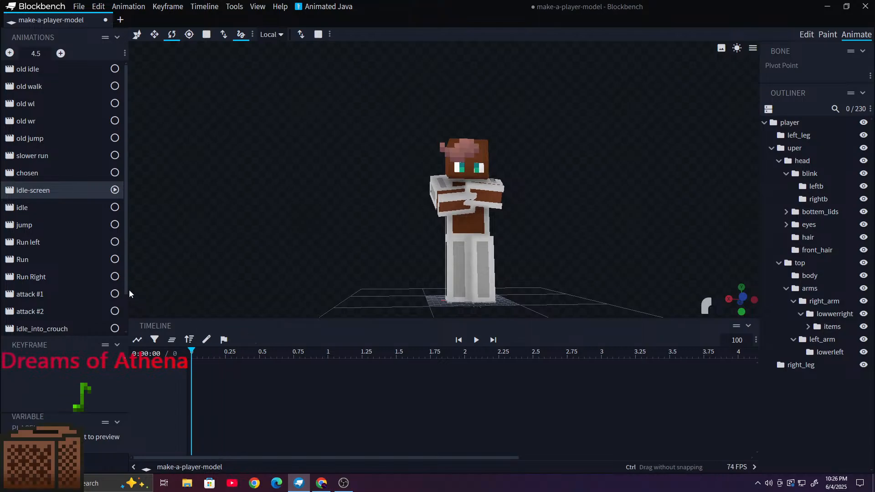
drag(229, 215, 251, 220)
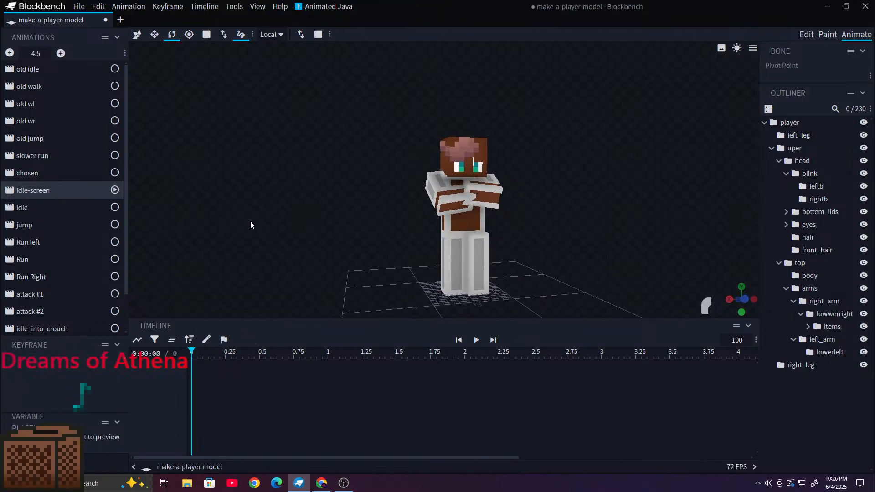
click(476, 341)
drag(296, 240, 266, 242)
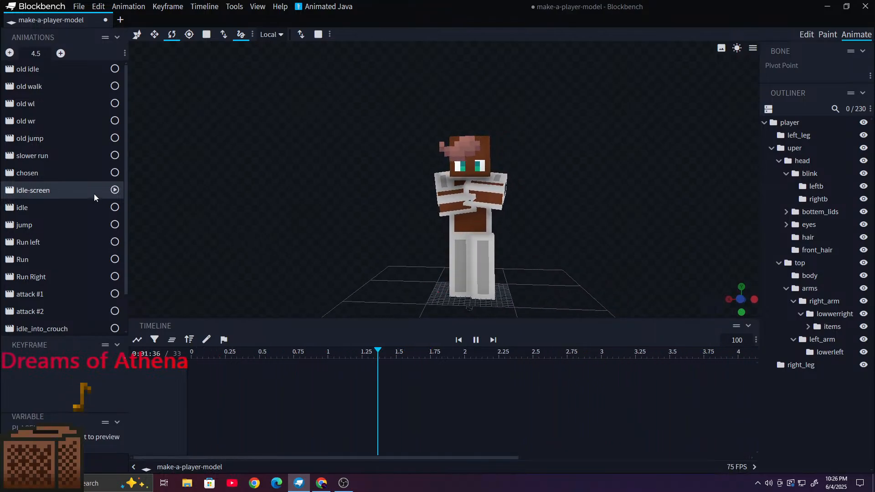
Step: Preview the current idle animation with the player model seen from the front and from behind
click(36, 207)
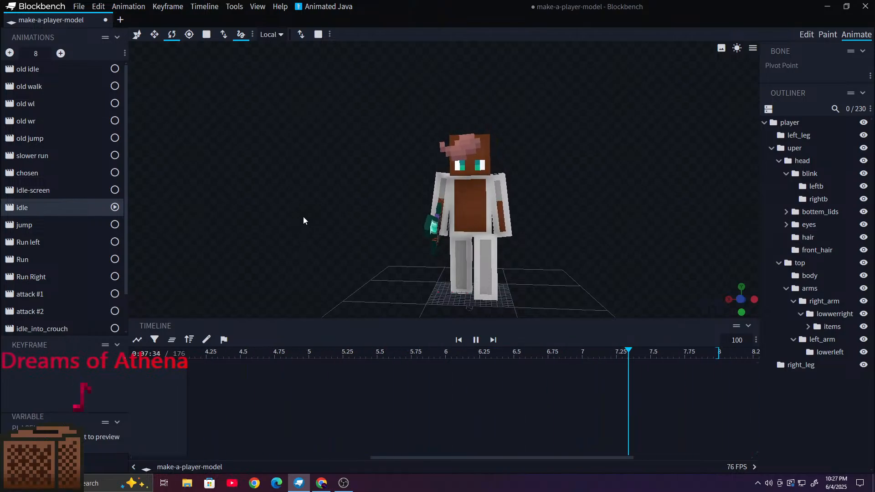
drag(305, 216, 633, 305)
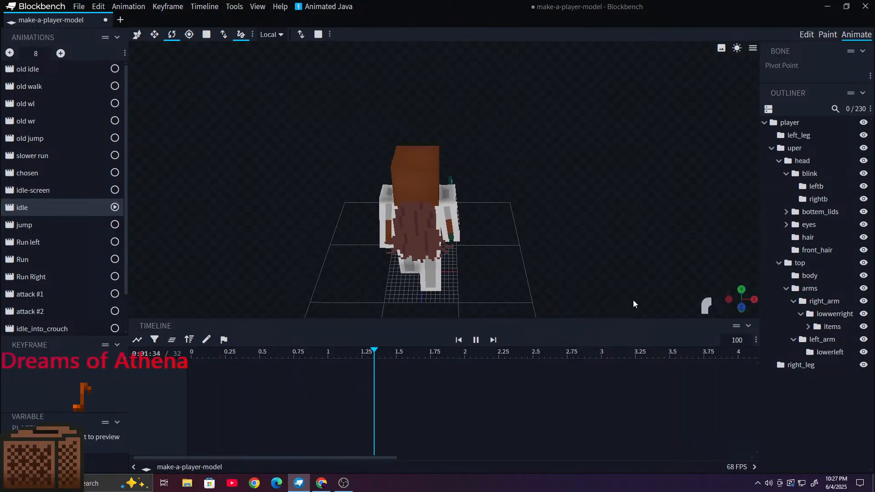
drag(614, 261, 368, 204)
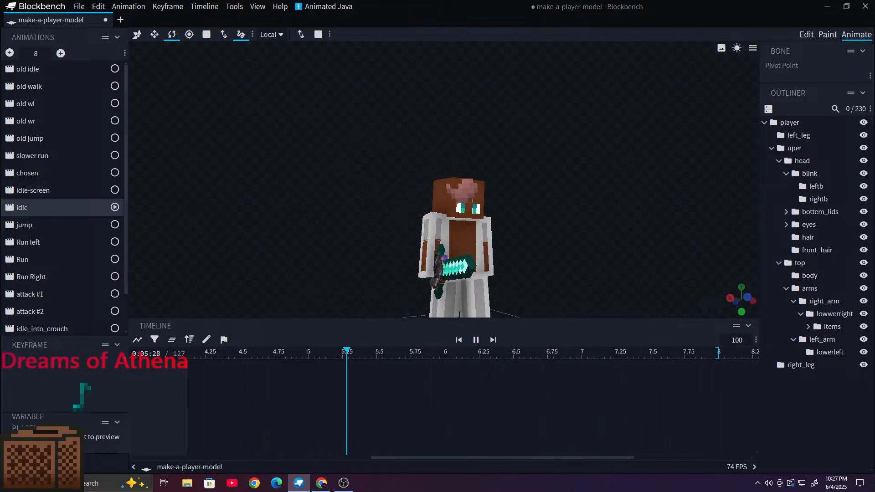
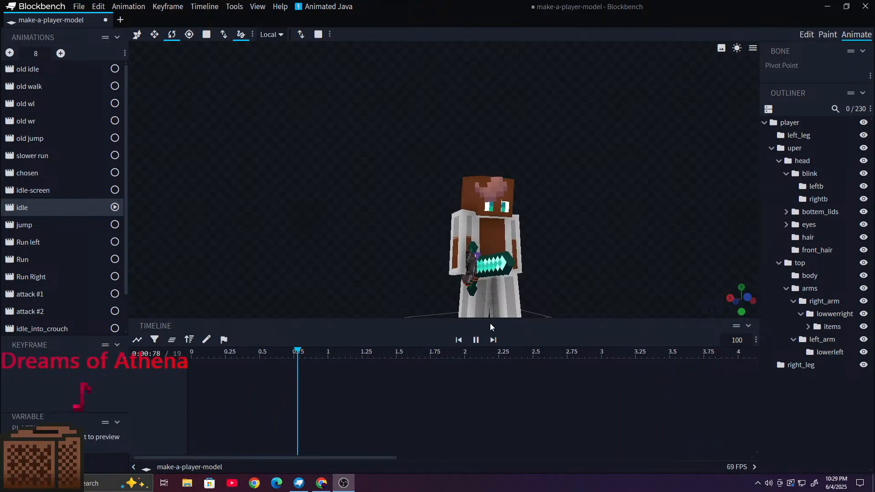
Step: Preview the current jump animation with the whole model in view, from the front and from behind
scroll(412, 162, down, 3)
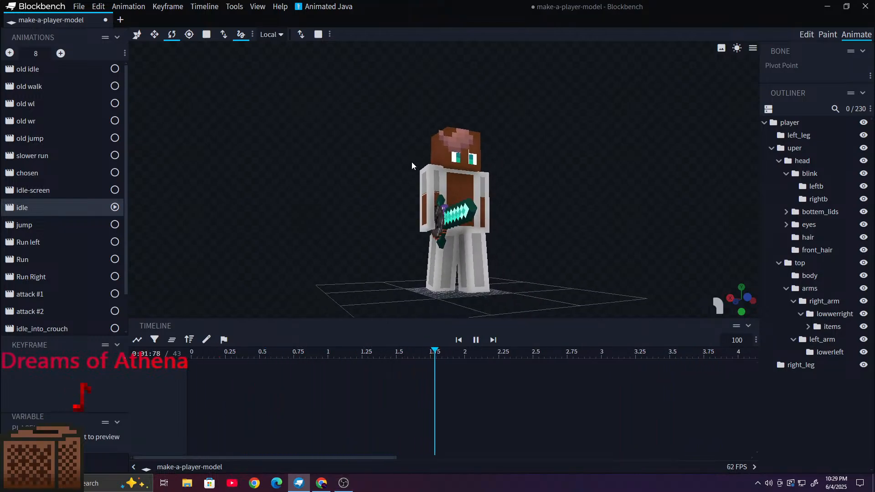
click(38, 225)
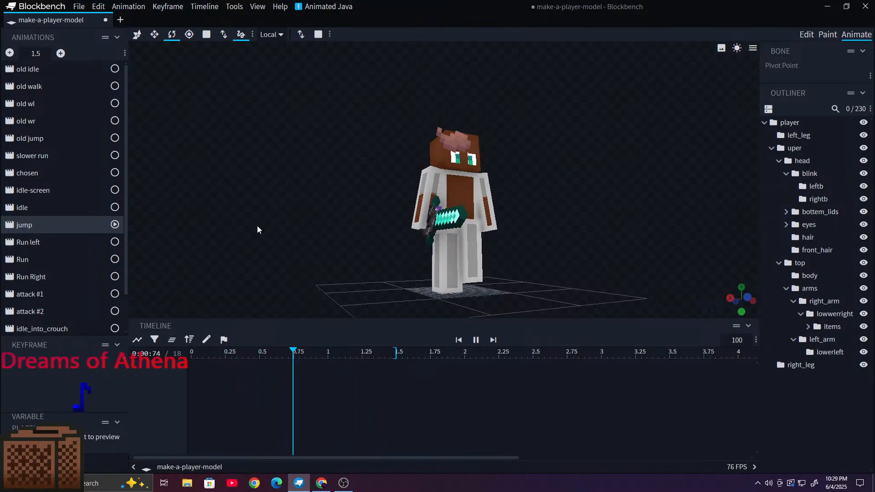
drag(257, 226, 504, 244)
Step: Preview the Run left, Run Right and Run animations from behind, and view Run from the side
click(31, 242)
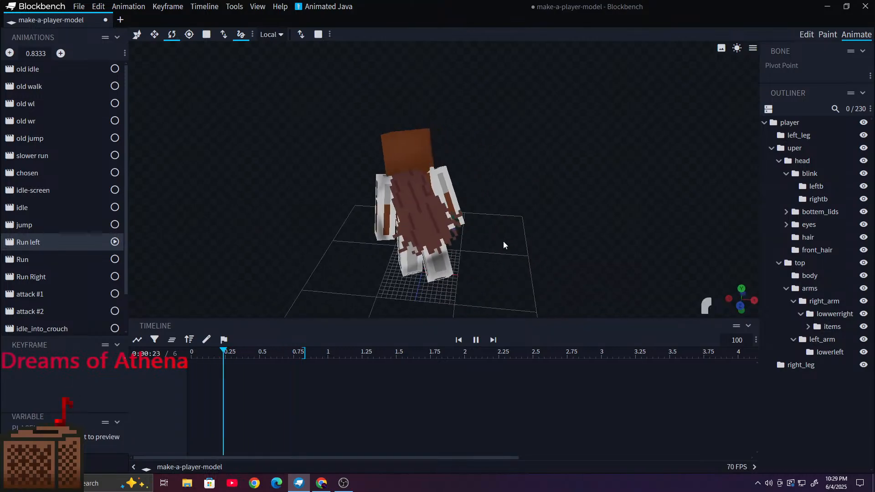
click(64, 272)
click(67, 261)
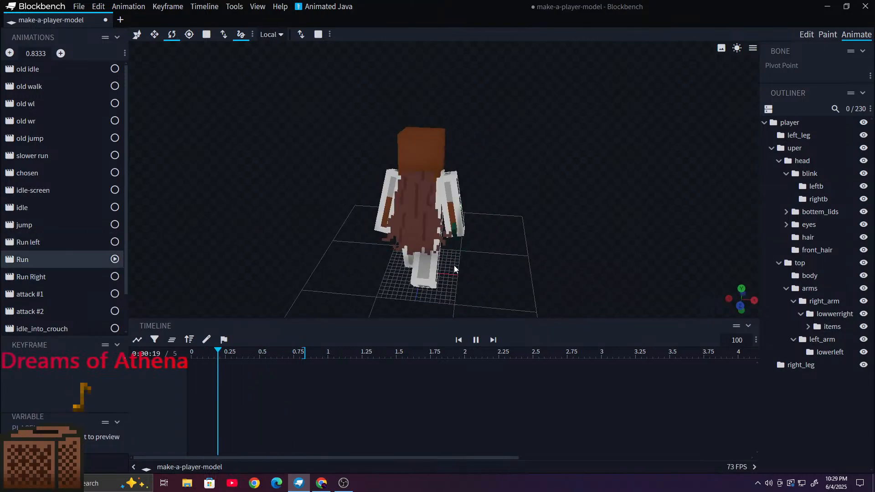
drag(454, 265, 354, 212)
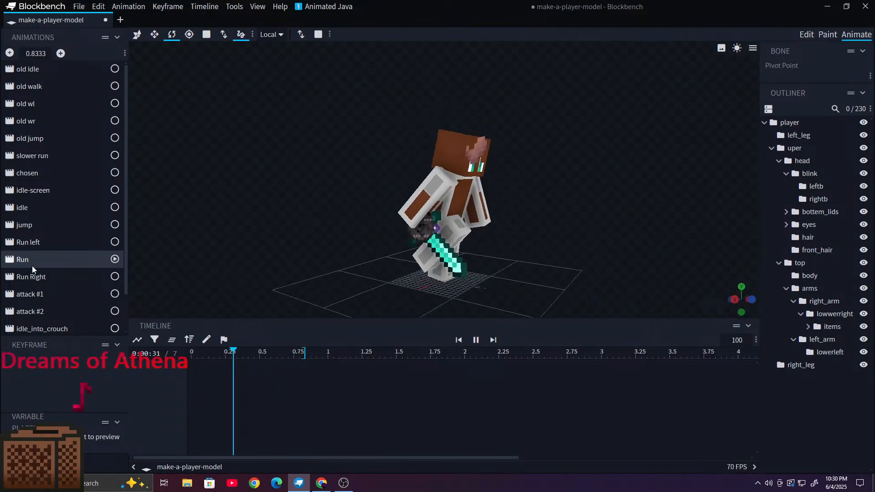
Step: Preview the attack #1 and attack #2 animations with the whole player model seen from the front
click(52, 292)
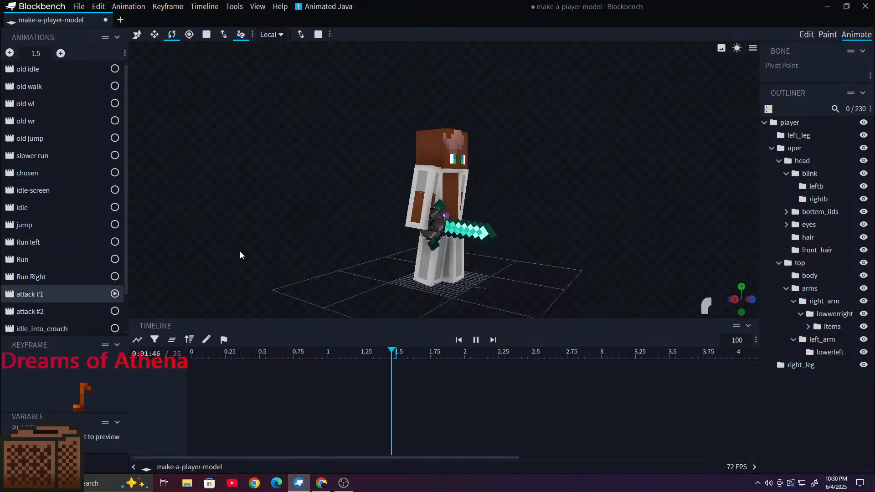
drag(239, 251, 163, 248)
scroll(163, 249, down, 2)
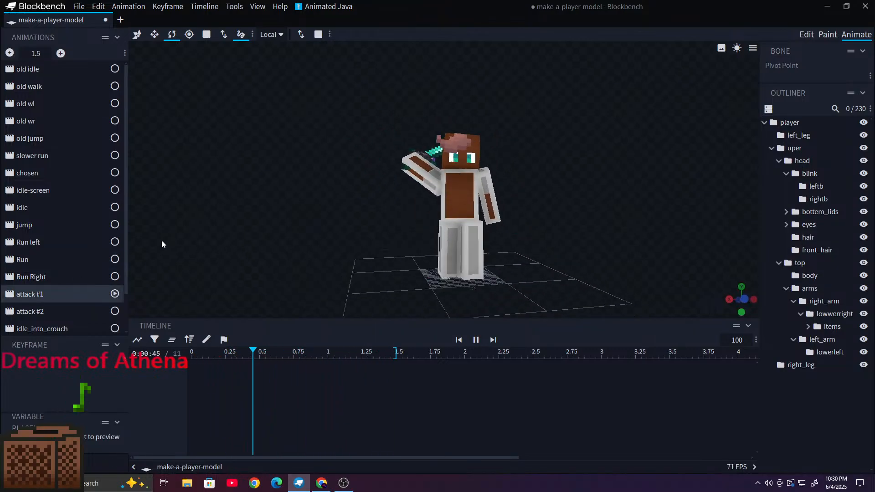
click(27, 312)
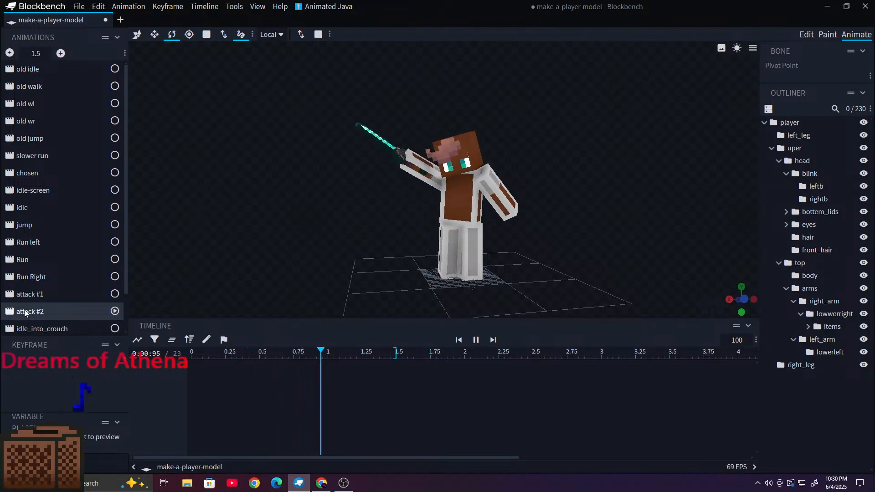
Step: Compare the attack poses by pausing attack #1 and scrubbing it to about 0.92 s, and attack #2 to about 0.13 s
click(29, 294)
click(476, 340)
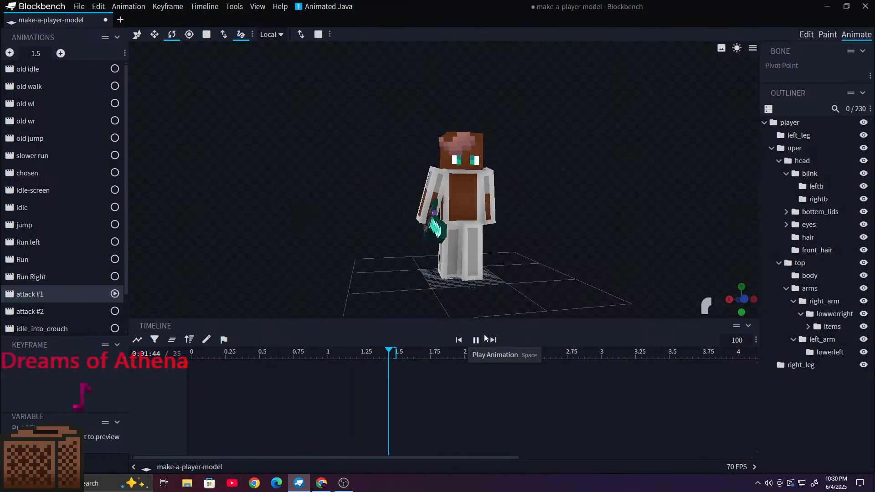
drag(391, 351, 317, 349)
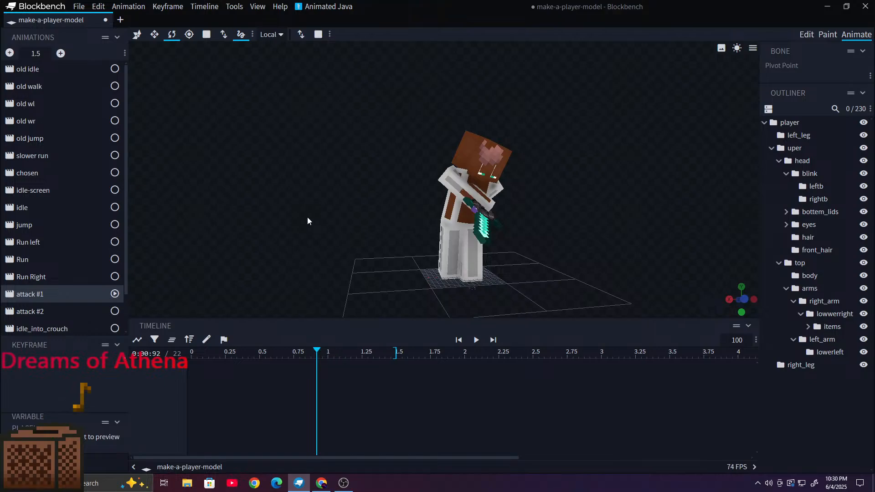
click(67, 310)
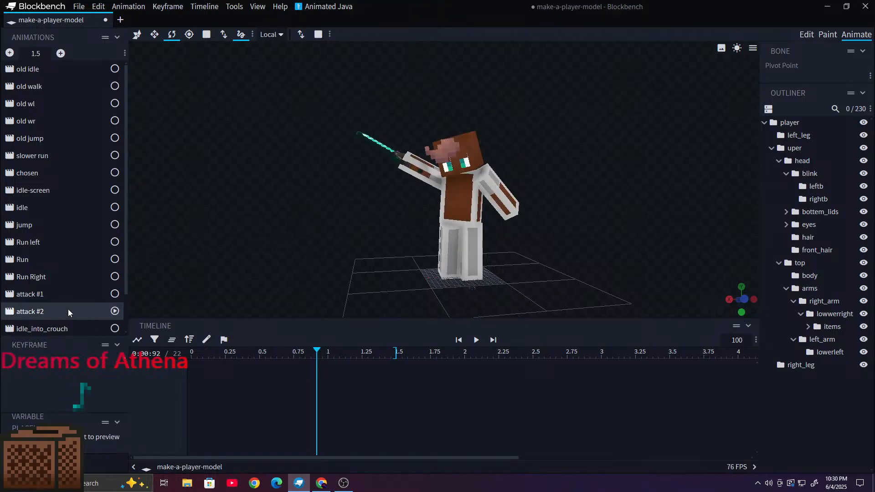
mouse_move(317, 351)
mouse_down()
mouse_move(239, 339)
mouse_move(192, 352)
mouse_move(192, 330)
mouse_move(208, 337)
mouse_up()
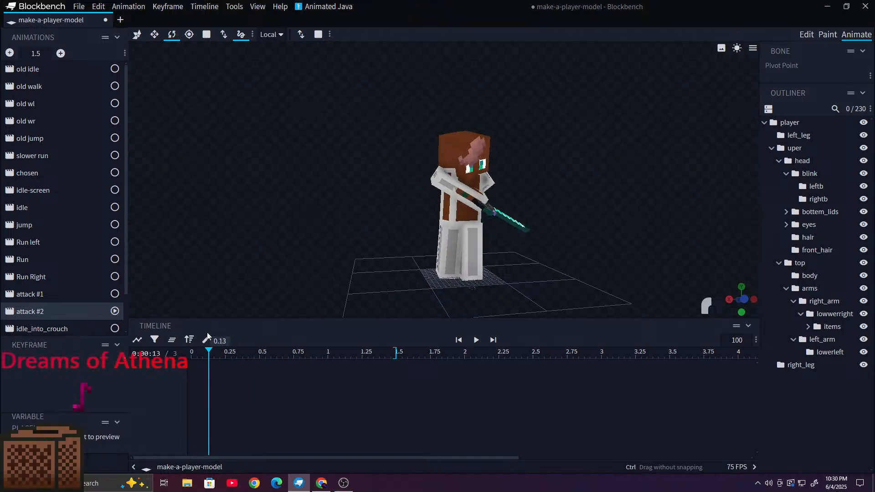
Step: Compare attack #1 and attack #2 again by playing them, and rewind attack #2 to the start of its timeline
click(27, 296)
click(48, 305)
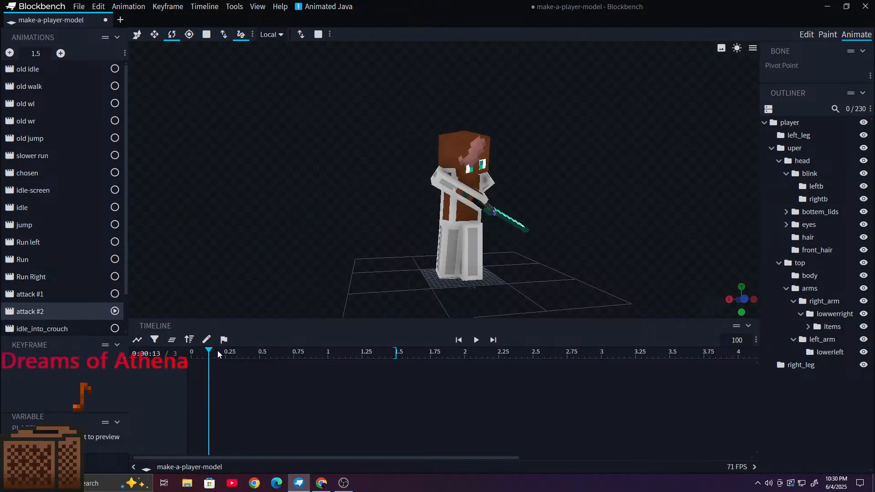
click(465, 340)
click(475, 340)
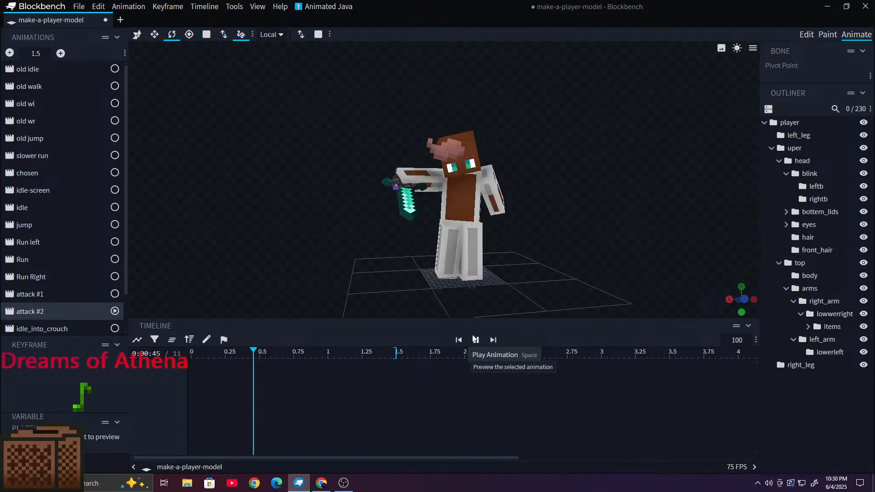
click(32, 295)
click(30, 312)
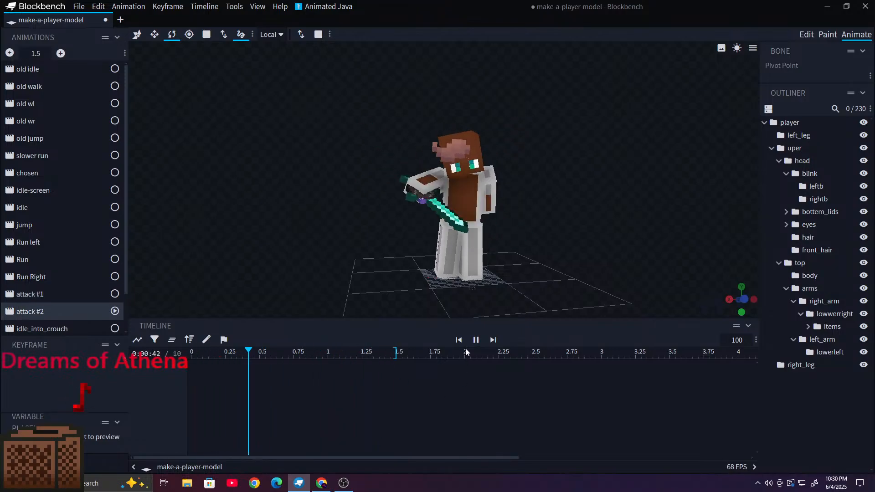
click(476, 340)
drag(311, 350, 191, 351)
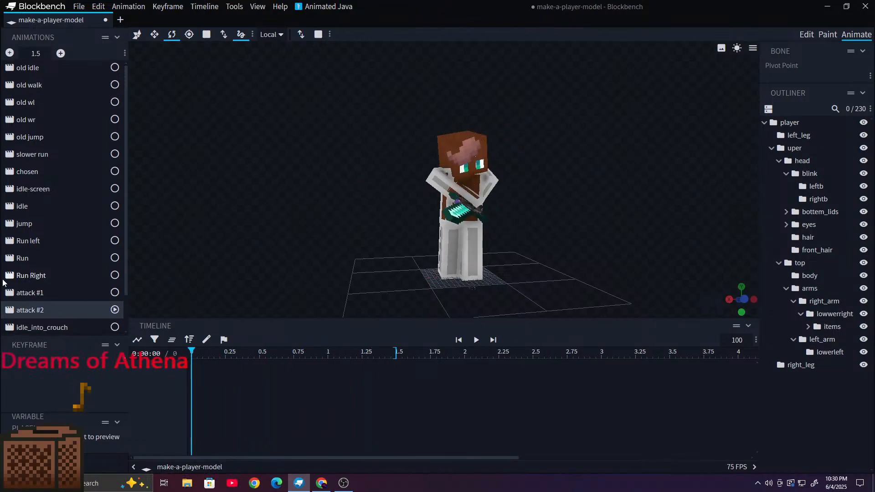
Step: Preview the idle_into_crouch animation from its start while viewing the player model from the front and side
scroll(33, 286, down, 1)
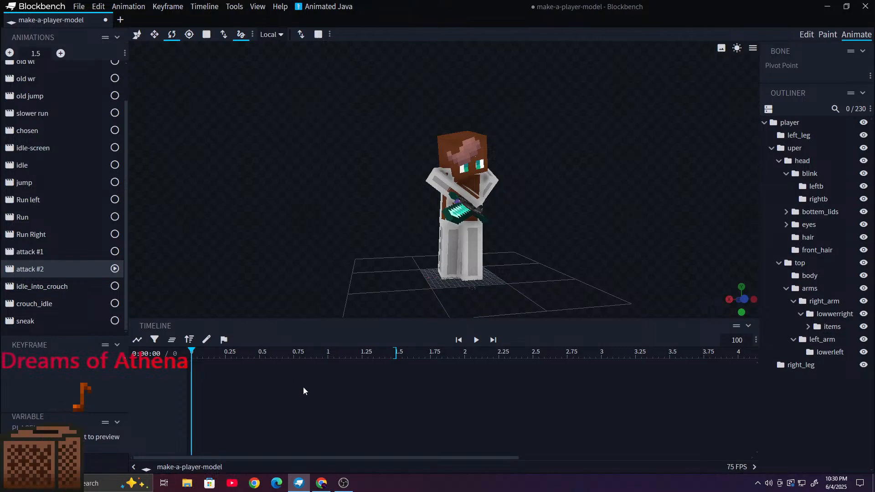
drag(378, 206, 375, 213)
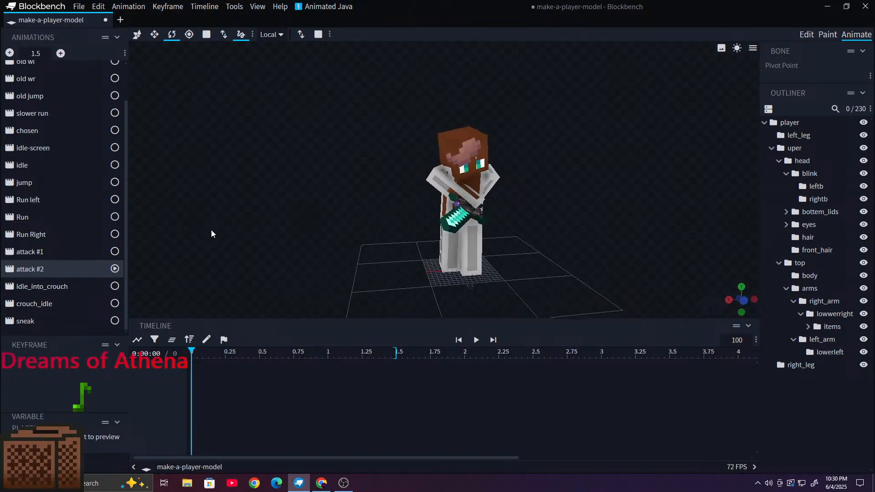
click(48, 286)
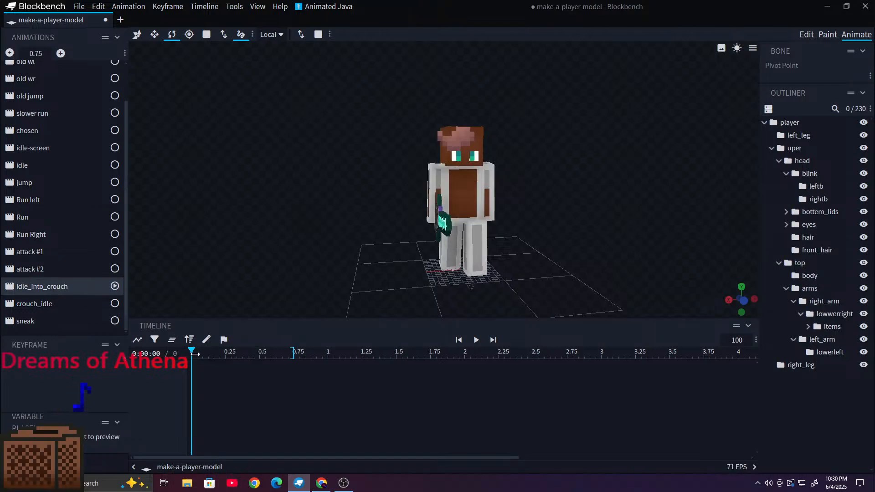
drag(214, 359, 167, 359)
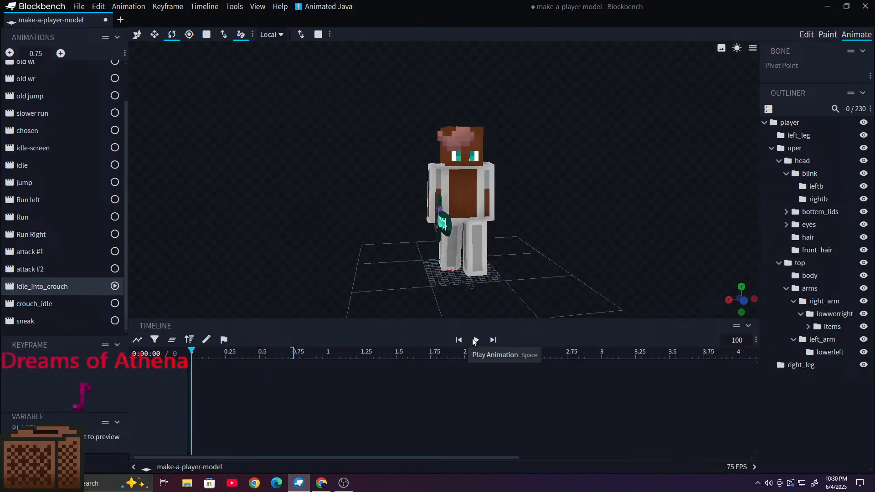
click(474, 342)
drag(335, 220, 400, 221)
Step: Preview the crouch_idle animation from the front and return its playhead to 0
click(64, 312)
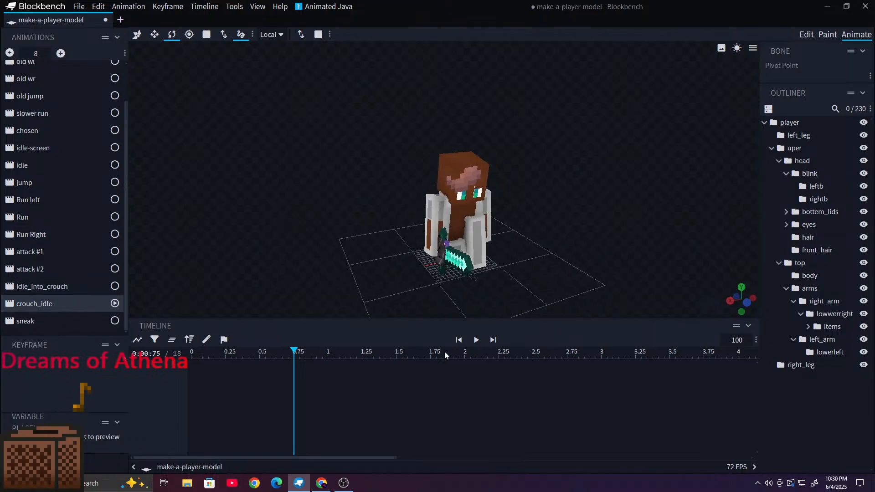
click(476, 340)
drag(351, 261, 272, 247)
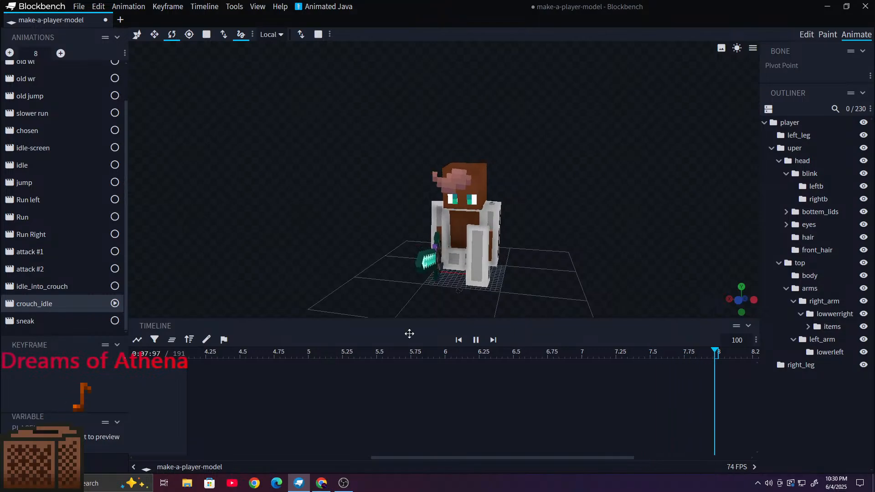
click(476, 340)
drag(303, 356, 187, 358)
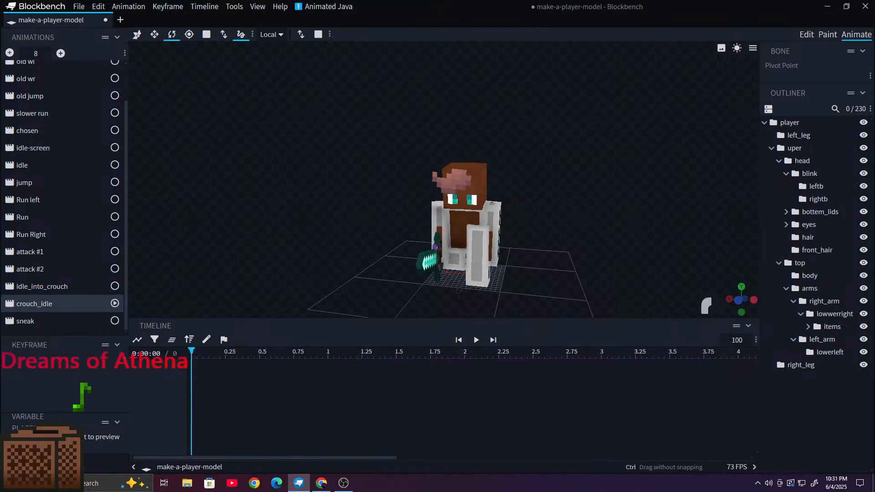
Step: Preview the sneak animation from behind and from the front, ending with a closer view of the player model
click(52, 316)
drag(175, 239, 2, 287)
click(475, 340)
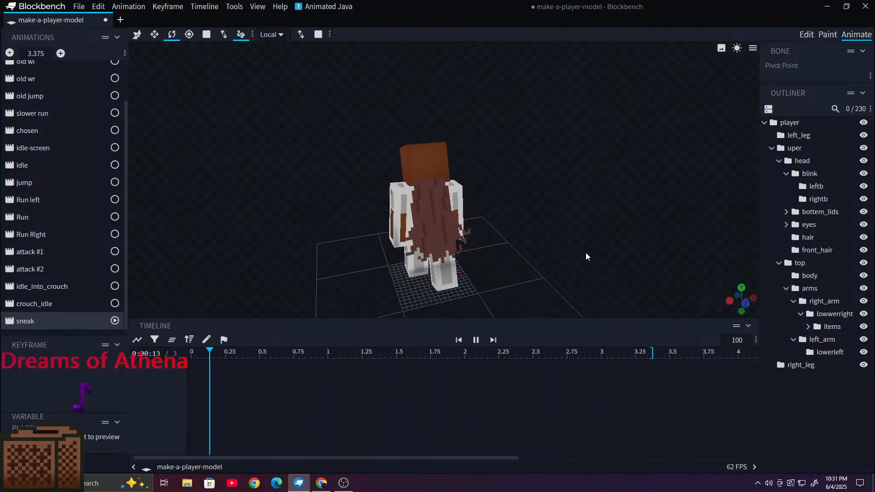
drag(586, 254, 253, 132)
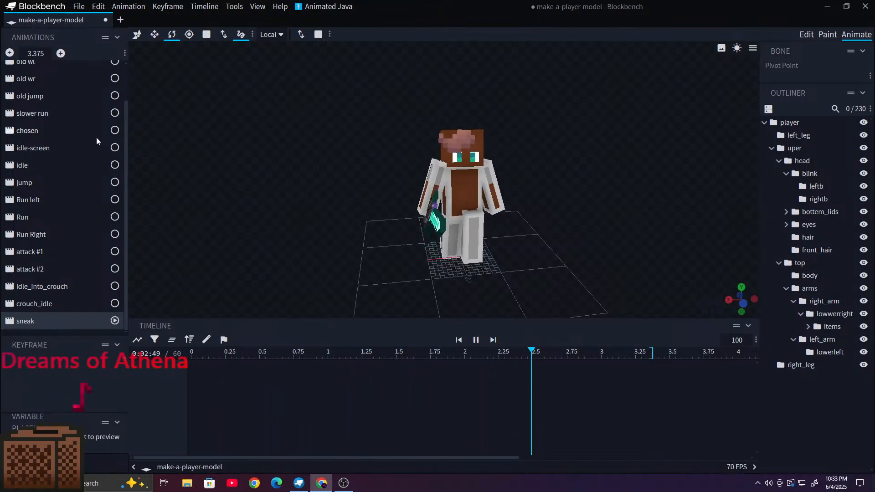
drag(210, 179, 254, 162)
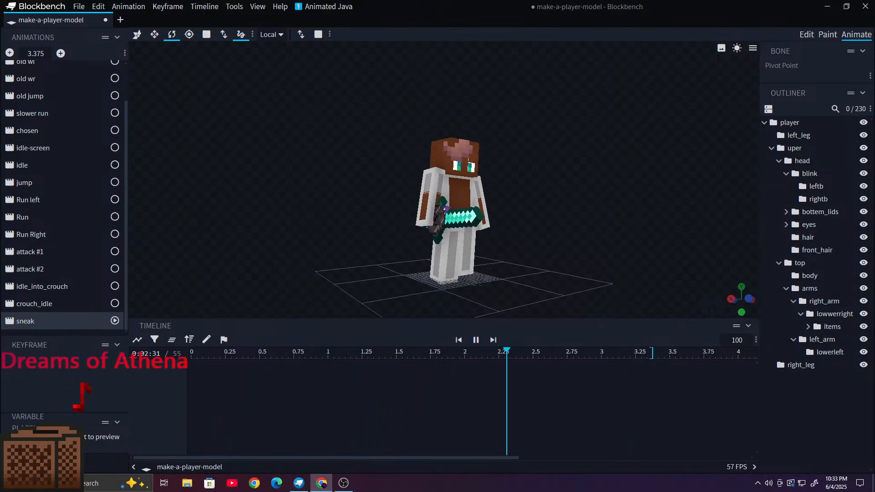
scroll(332, 173, up, 3)
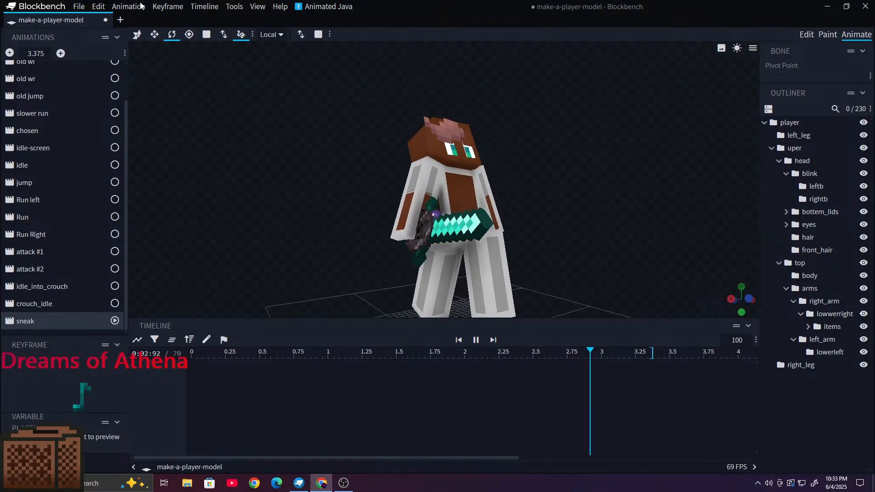
Step: Open a new tab and look through the list of recent models on the start screen
click(121, 20)
scroll(481, 337, down, 3)
scroll(481, 337, up, 3)
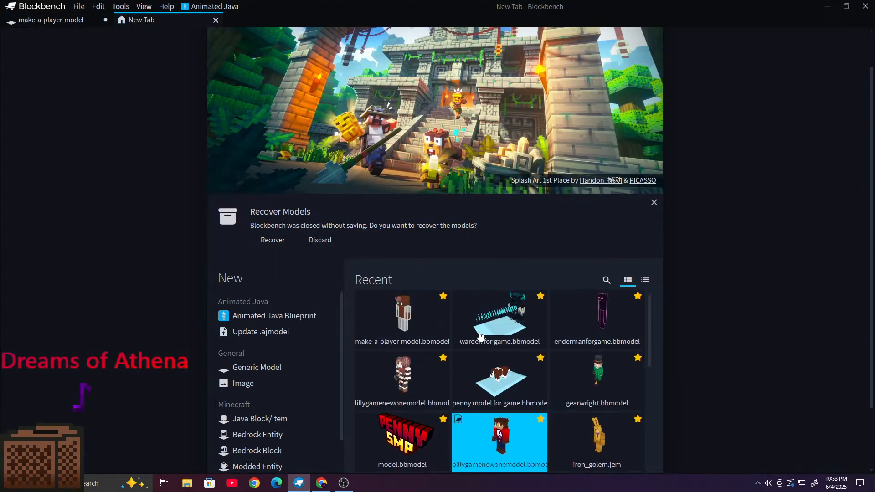
scroll(483, 332, down, 5)
scroll(485, 331, up, 5)
scroll(588, 328, down, 2)
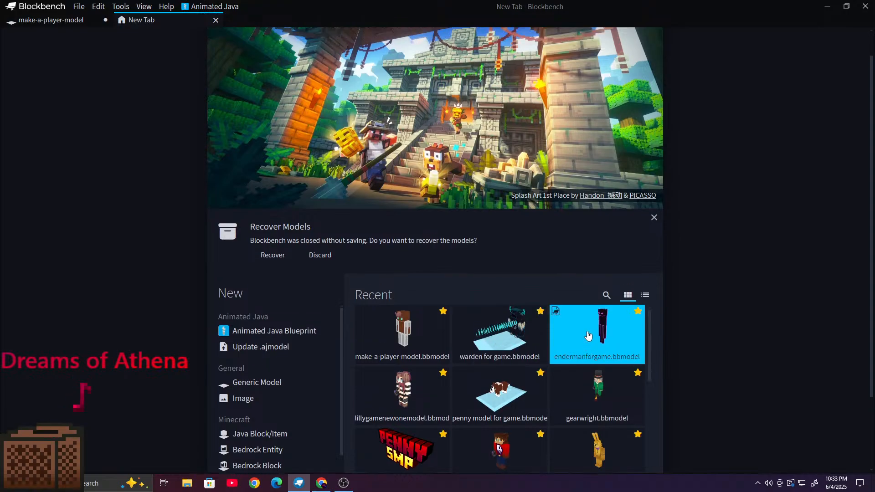
scroll(510, 314, down, 10)
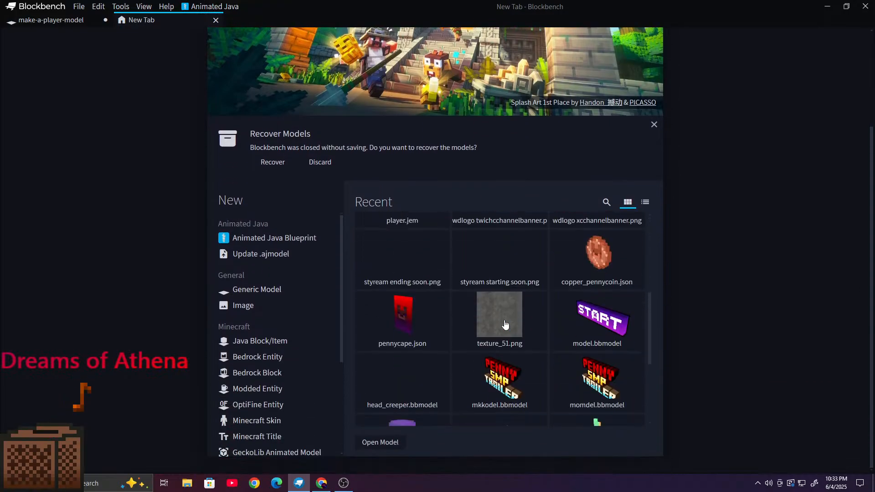
Step: Close Blockbench and discard the unsaved changes to make-a-player-model
click(866, 6)
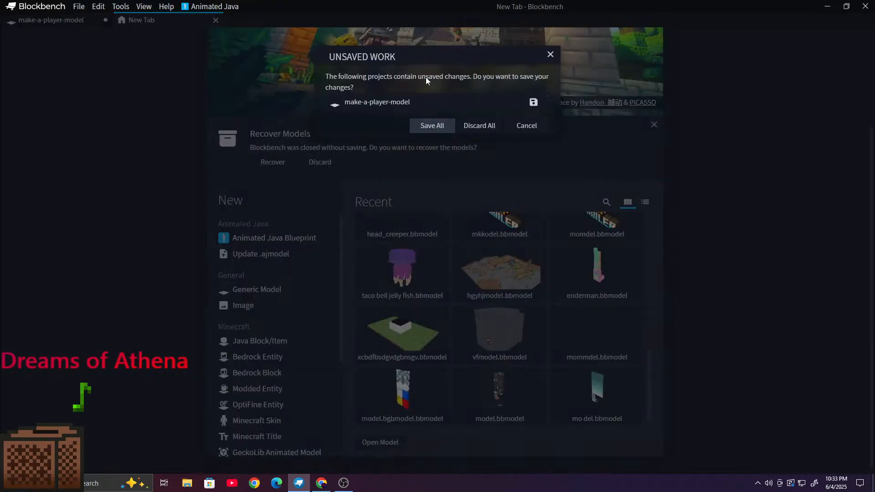
click(479, 126)
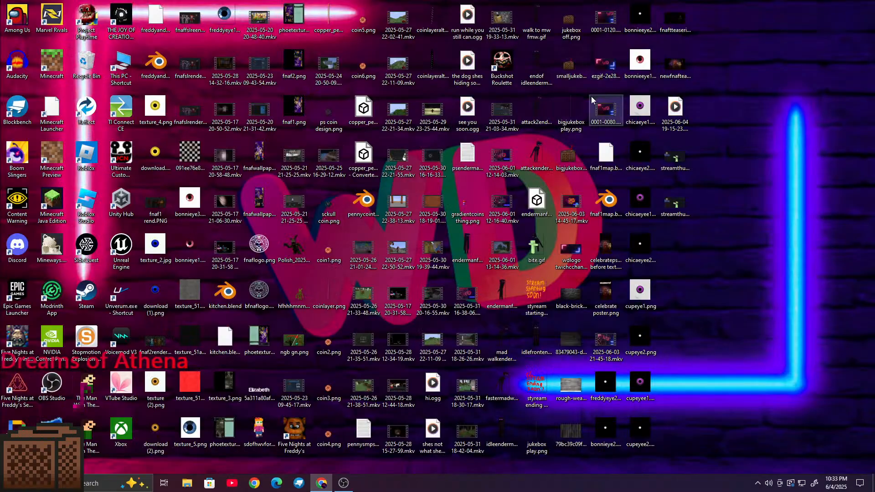
Step: Open the 0001-0080 logo video from the desktop in Media Player, pause it, rewind it to the start and close it
double_click(606, 110)
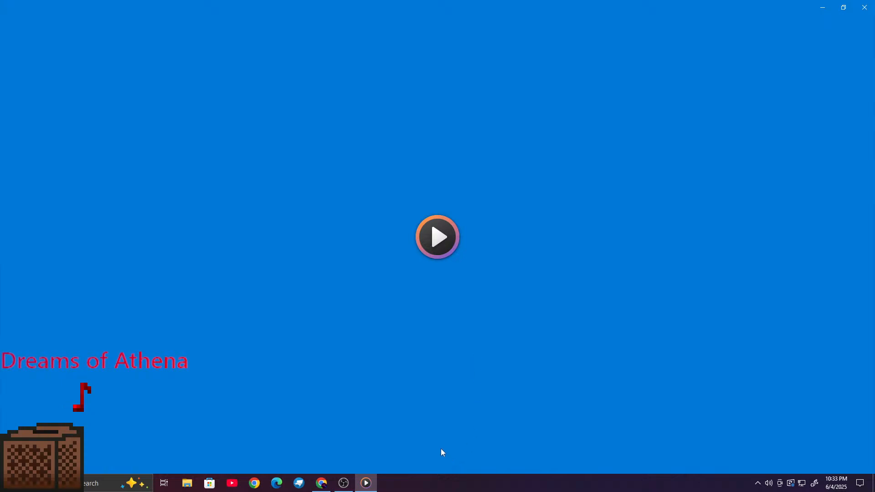
click(321, 483)
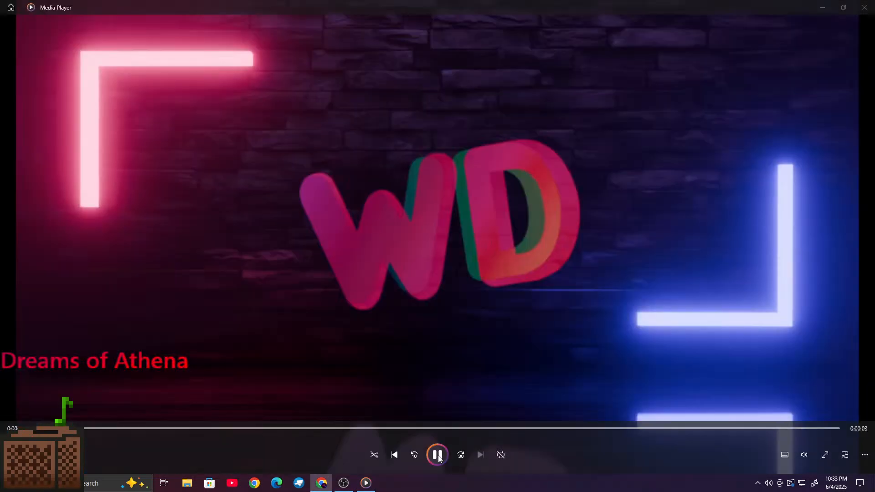
click(437, 457)
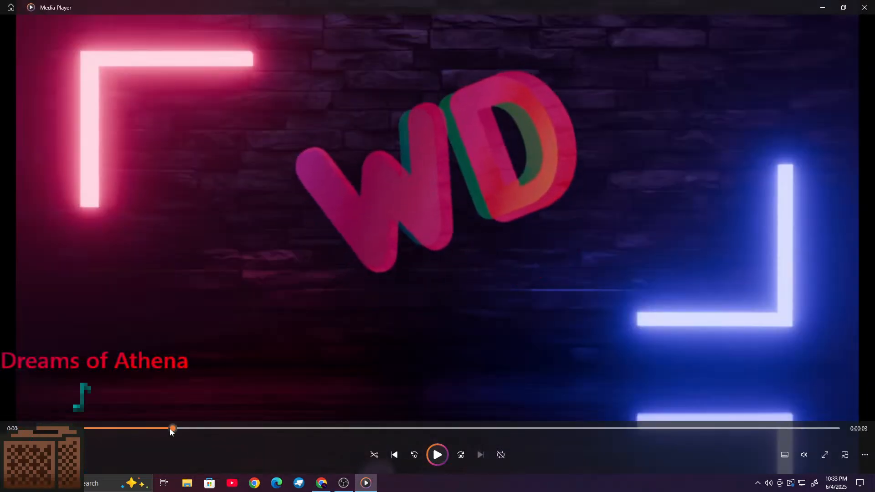
drag(169, 429, 8, 427)
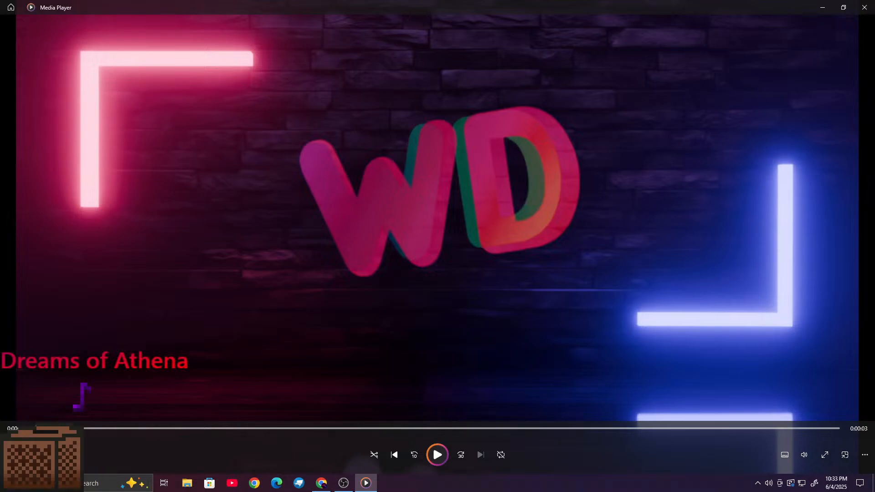
key(alt+Tab)
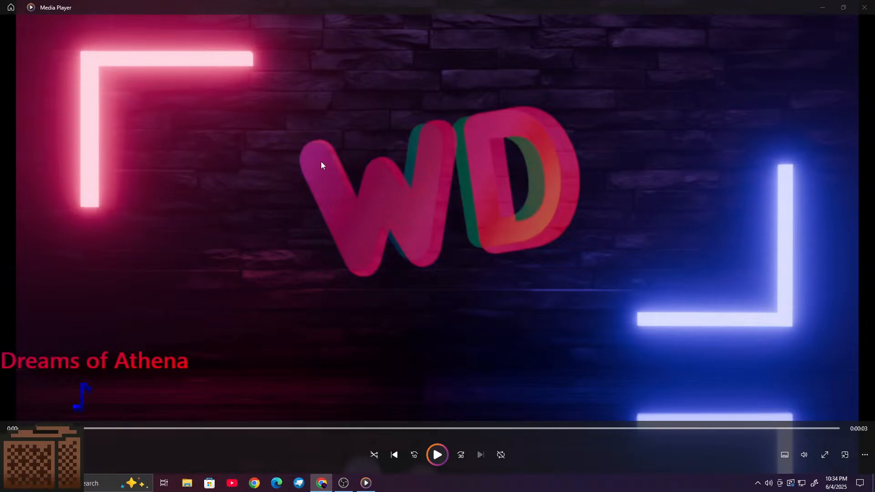
click(864, 7)
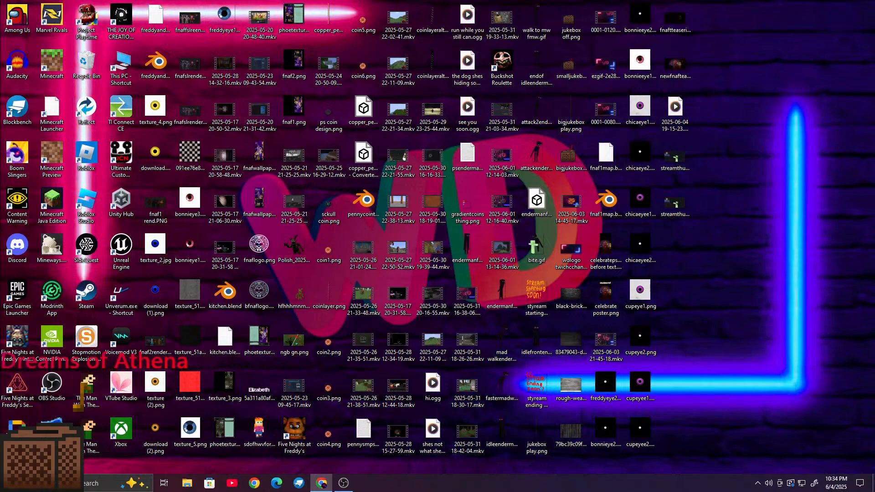
Step: Open wd logo.blend in Blender and inspect the WD logo up close with Material Preview shading
drag(0, 14, 441, 3)
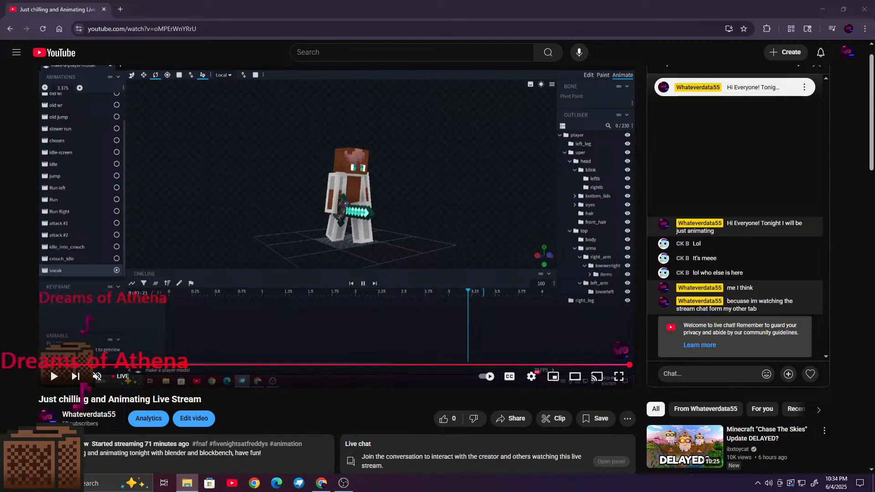
drag(521, 2, 0, 133)
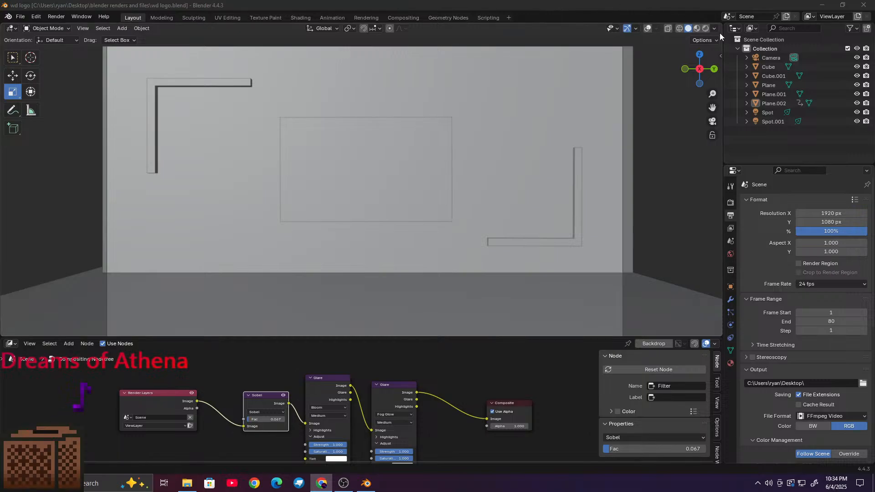
click(697, 29)
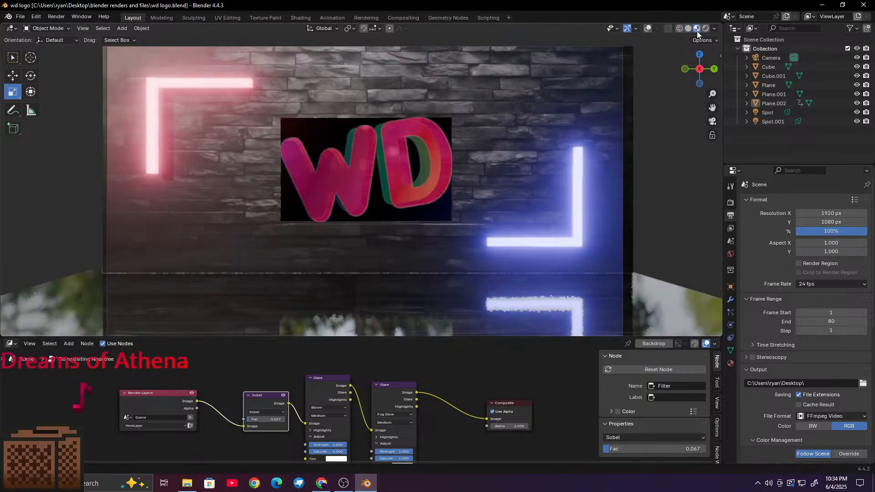
scroll(341, 133, up, 3)
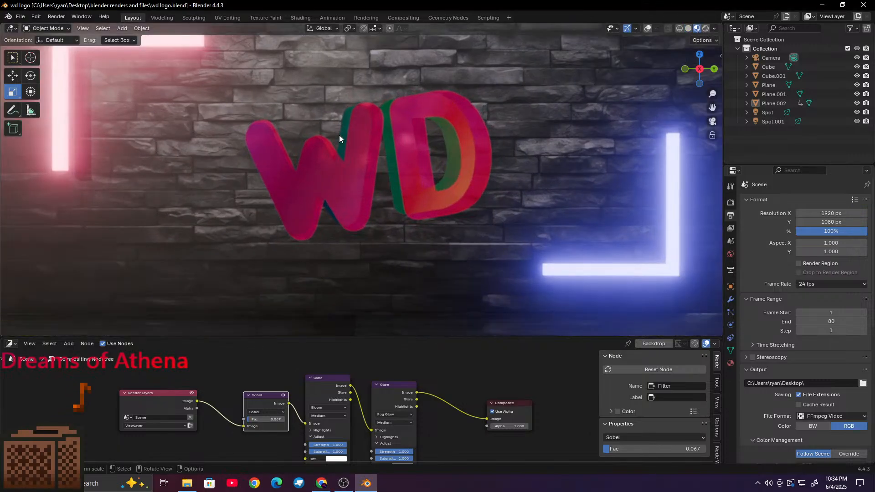
scroll(339, 135, down, 3)
scroll(341, 109, up, 5)
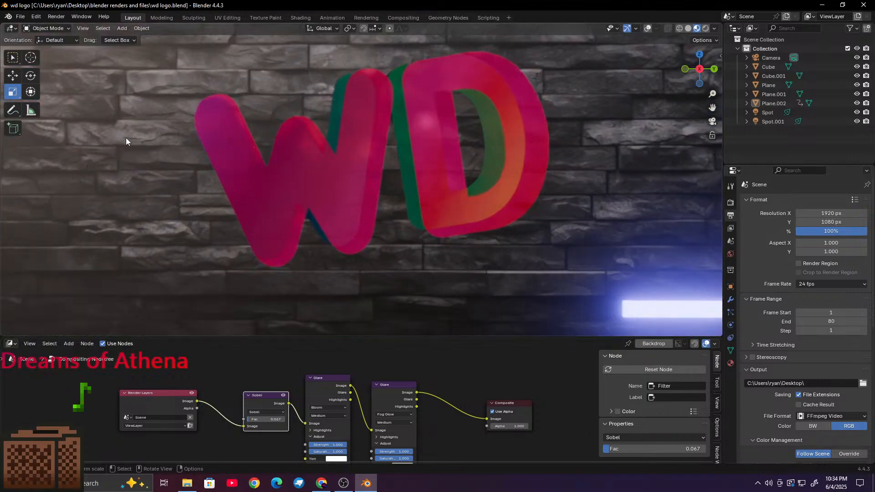
Step: Compare the WD logo scene in Solid shading and Material Preview shading
scroll(138, 152, down, 3)
scroll(302, 100, down, 1)
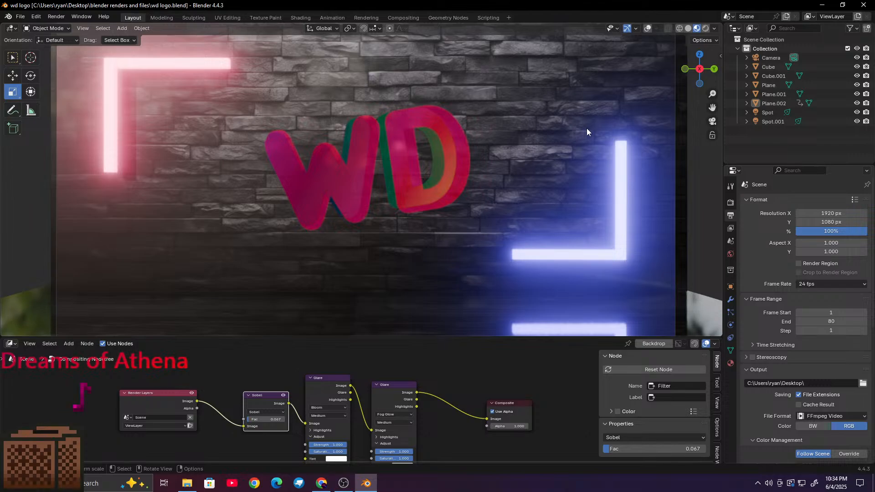
scroll(513, 137, down, 3)
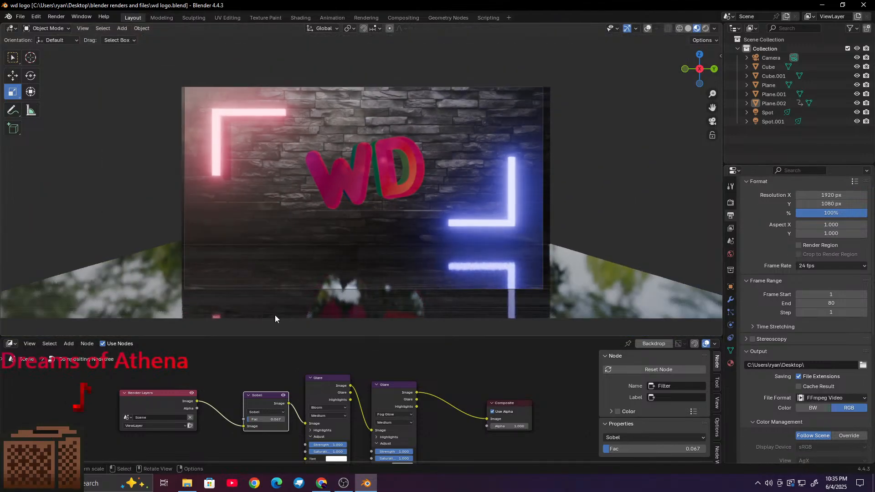
click(688, 28)
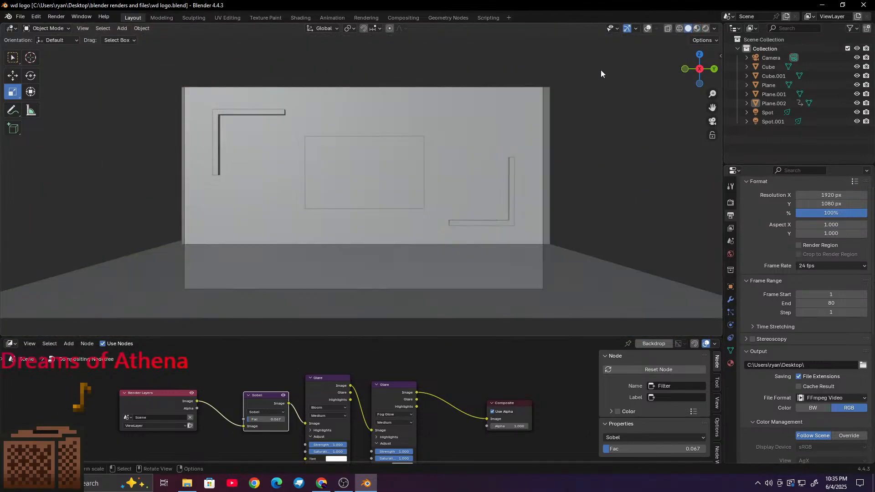
click(697, 29)
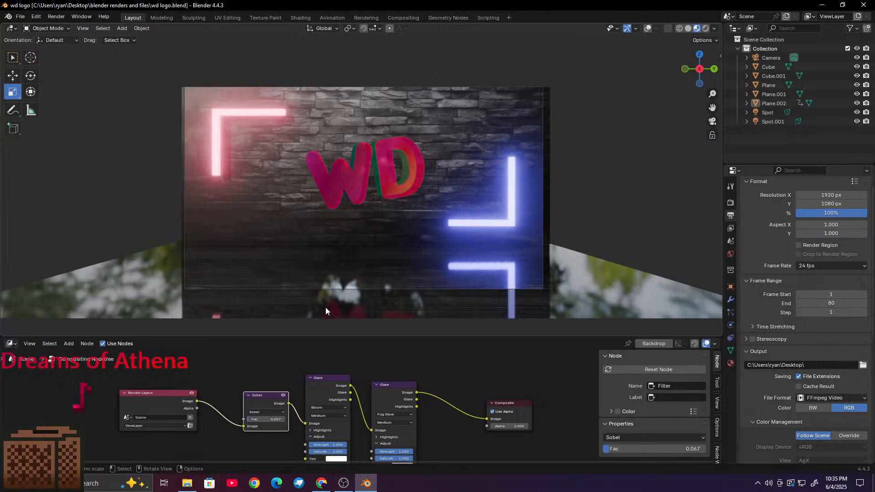
scroll(395, 177, up, 5)
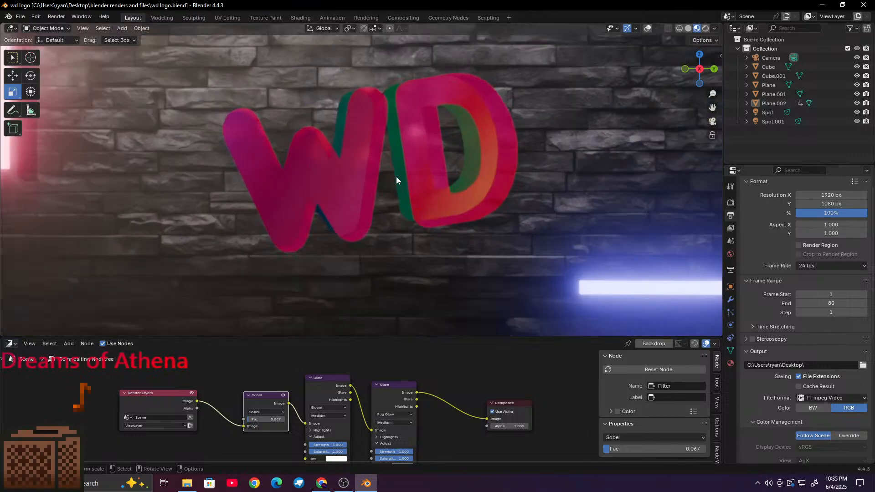
scroll(396, 177, down, 3)
Step: Select the pink and blue neon corner lights in turn, ending with the pink one, and inspect the logo between them
click(166, 80)
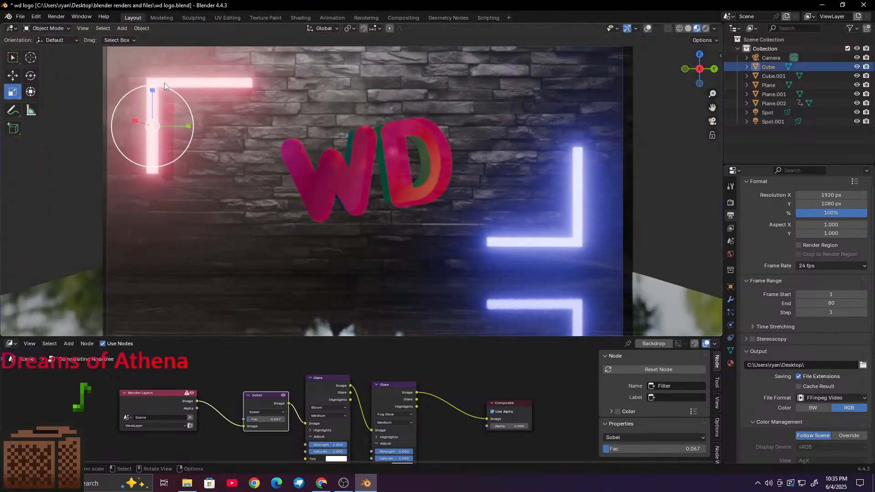
click(576, 244)
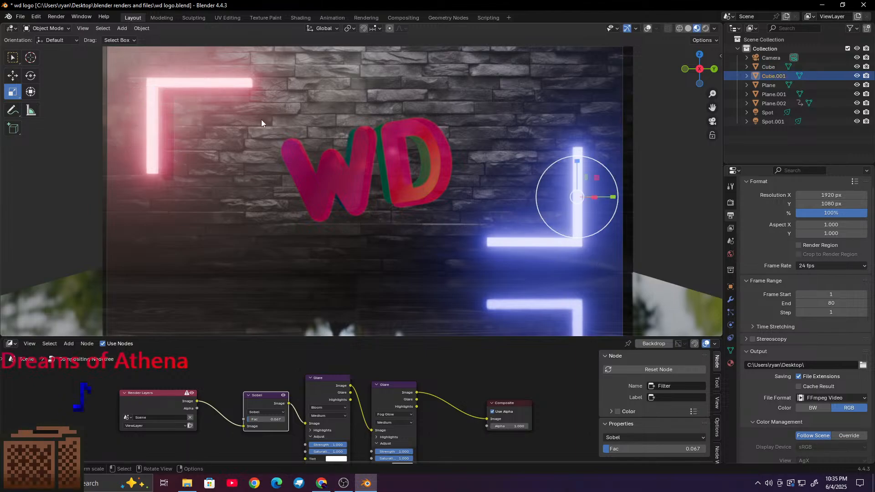
click(185, 81)
scroll(611, 212, up, 4)
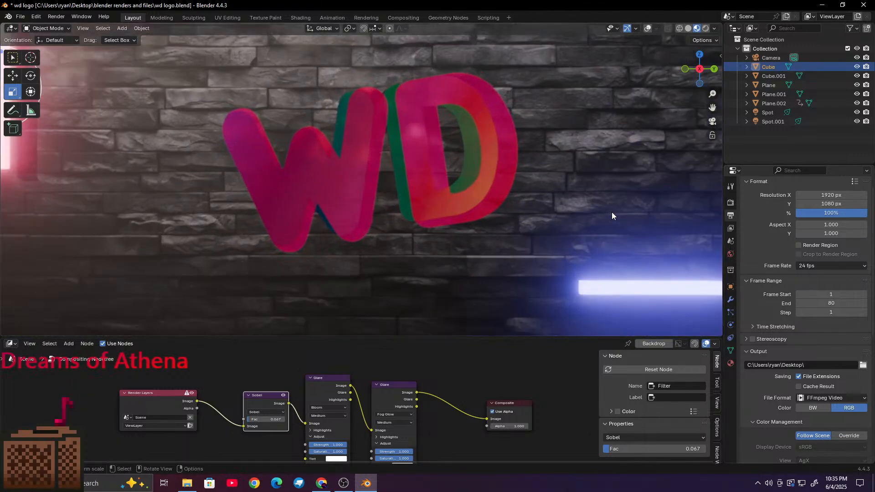
scroll(612, 212, down, 4)
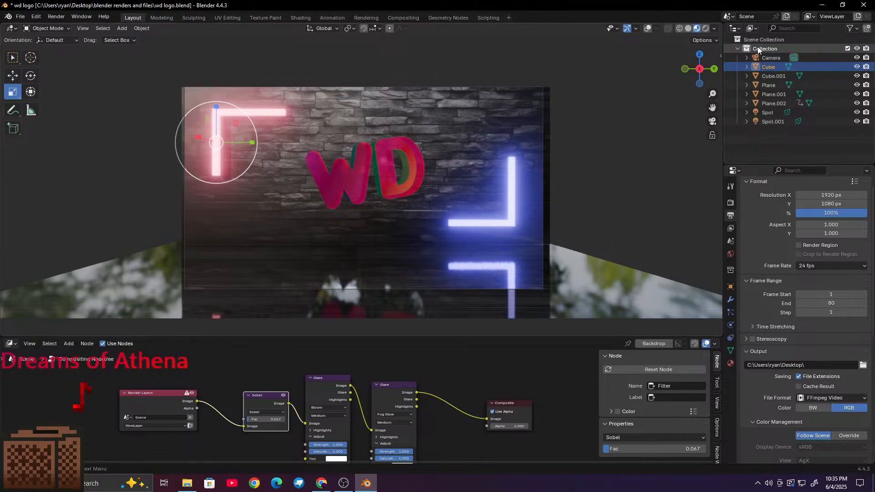
Step: Switch the viewport to Rendered shading and inspect the neon glow, the WD logo and the floor reflections
click(706, 29)
scroll(408, 102, up, 3)
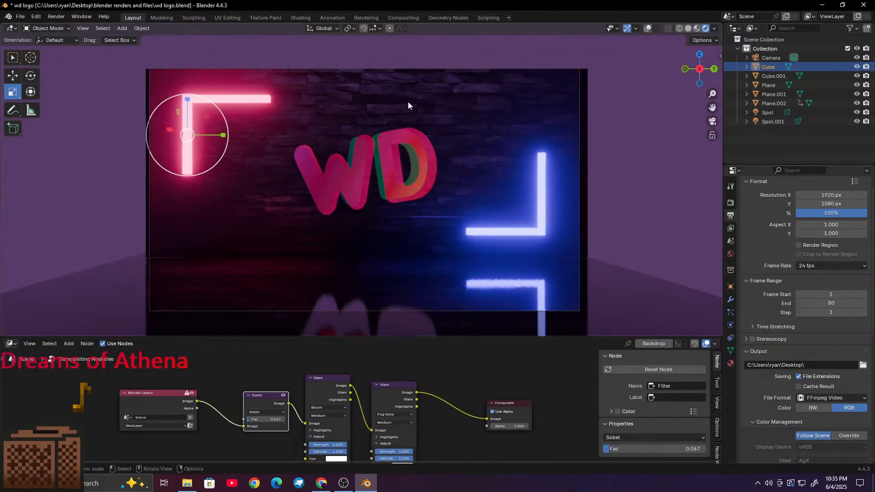
scroll(409, 102, up, 2)
scroll(409, 102, down, 4)
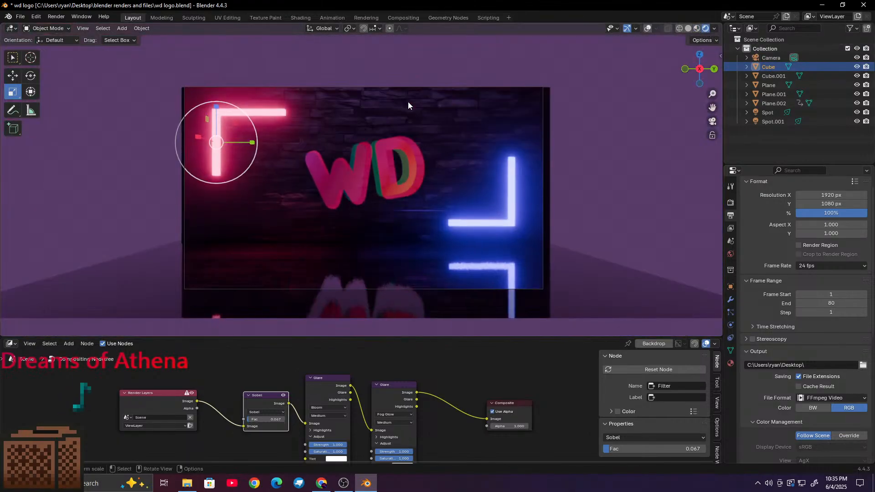
scroll(409, 102, up, 1)
scroll(409, 102, up, 1)
scroll(408, 102, down, 2)
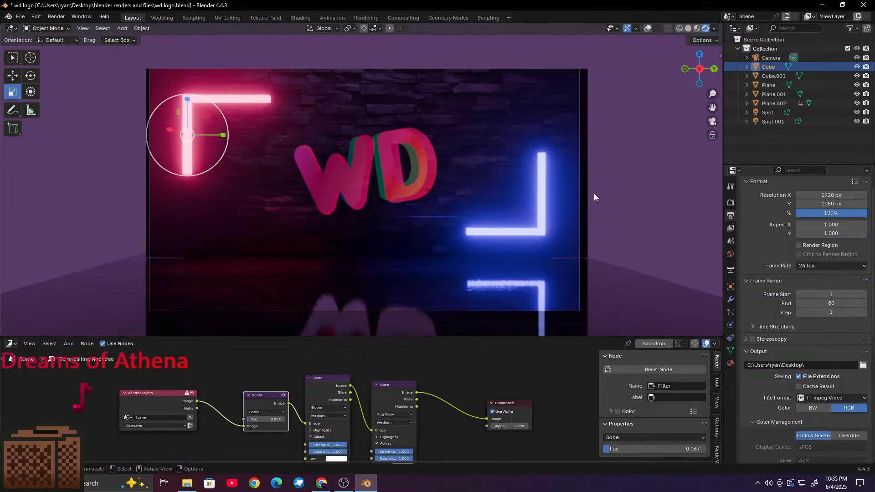
scroll(594, 193, up, 5)
scroll(588, 206, down, 2)
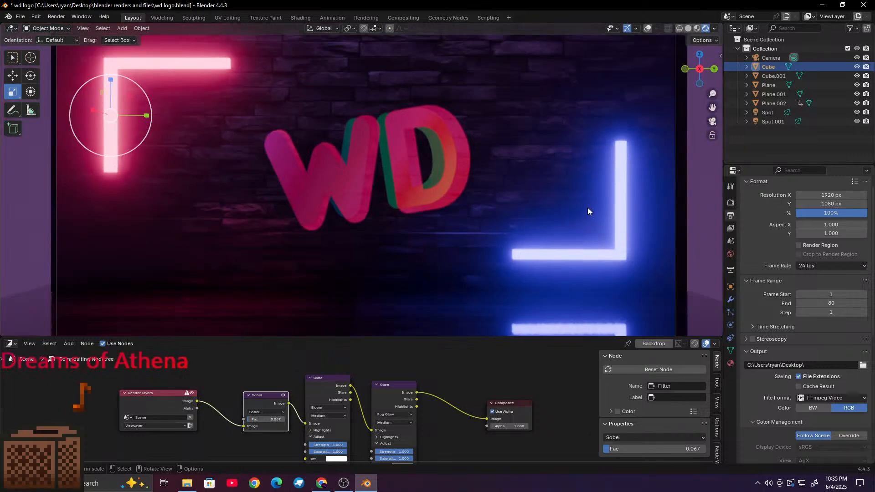
scroll(581, 215, up, 3)
scroll(581, 214, down, 1)
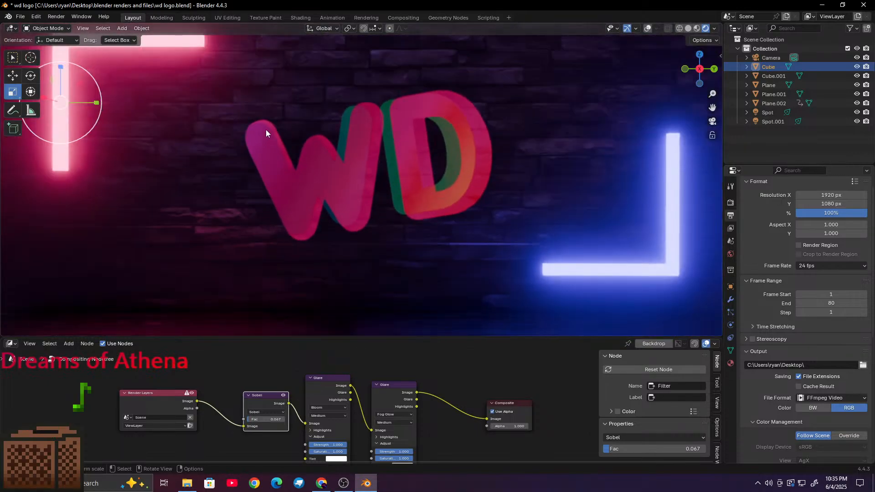
Step: Select the brick wall, preview the scene with the Cycles render engine, and set the engine back to EEVEE
click(204, 144)
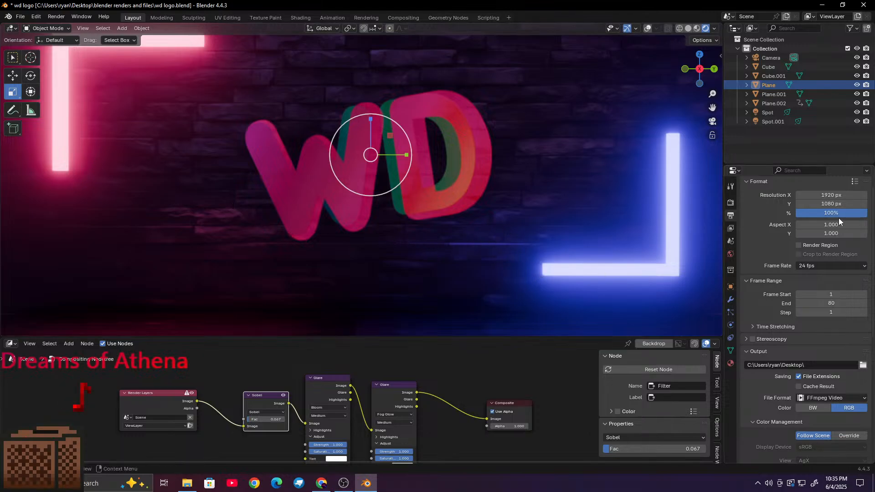
click(730, 203)
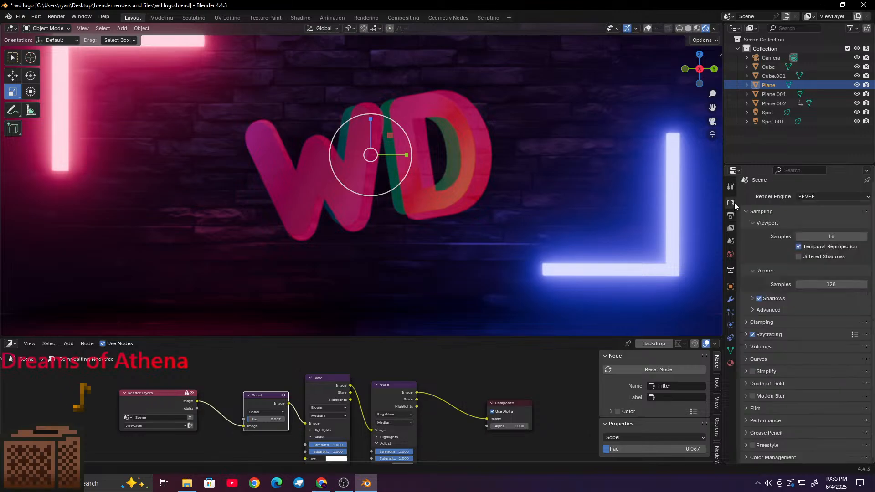
click(813, 196)
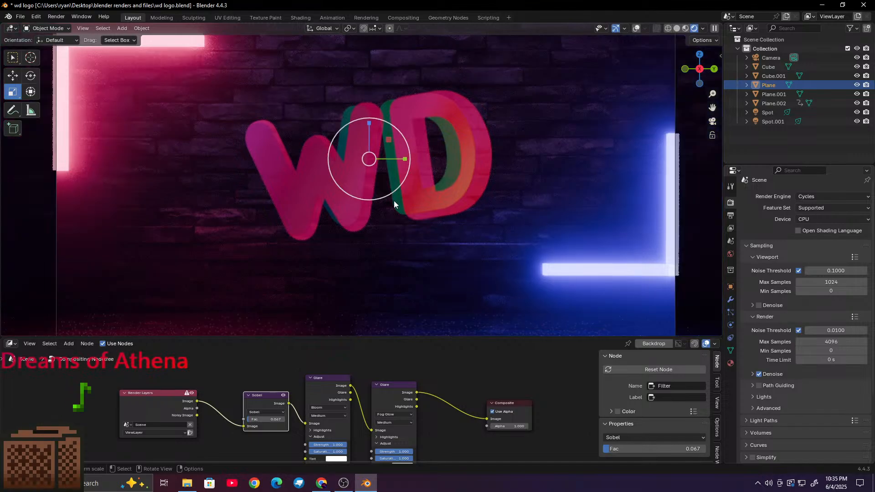
scroll(490, 179, down, 1)
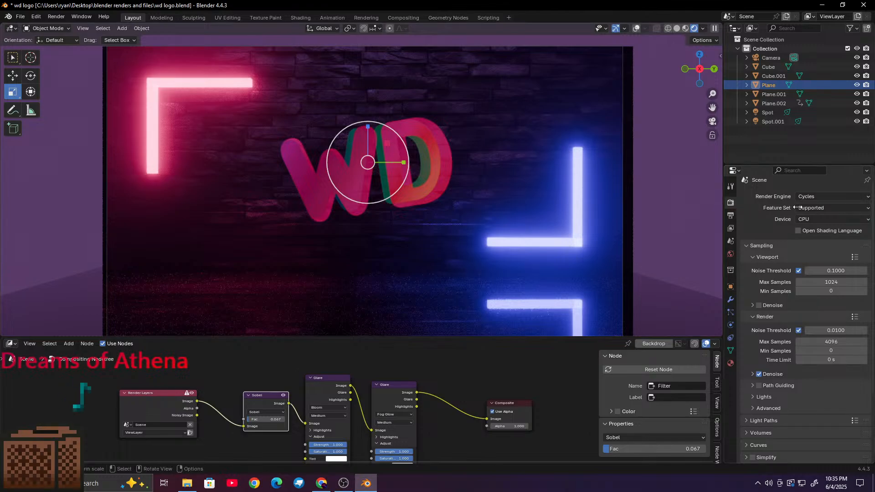
click(810, 199)
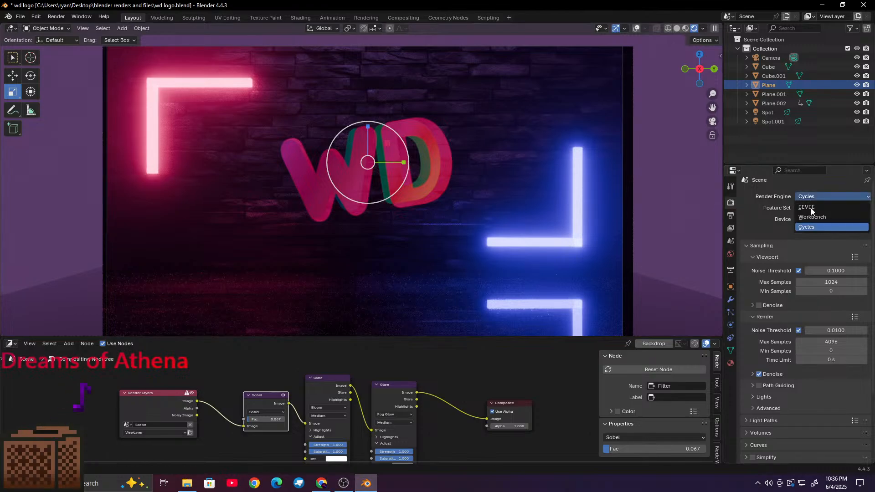
click(807, 208)
Step: Examine the EEVEE-rendered scene up close and as a whole, covering the logo, brick wall, neon lights and reflections
scroll(236, 158, up, 4)
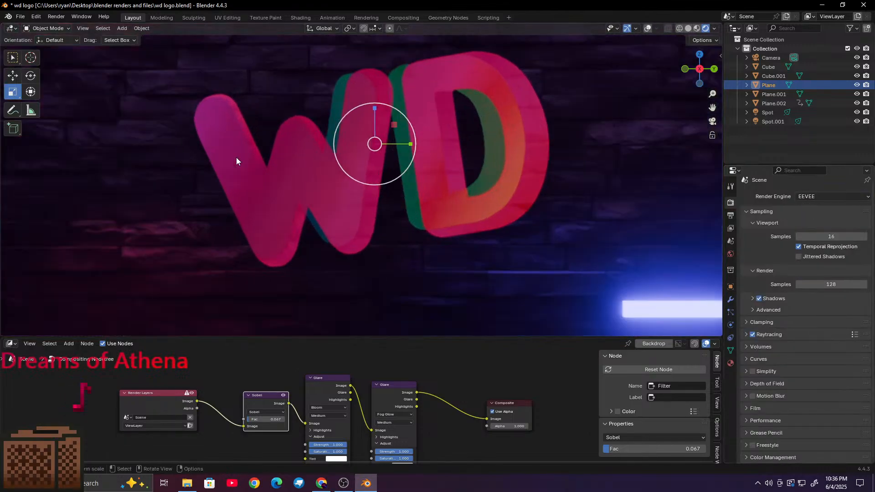
scroll(236, 157, down, 6)
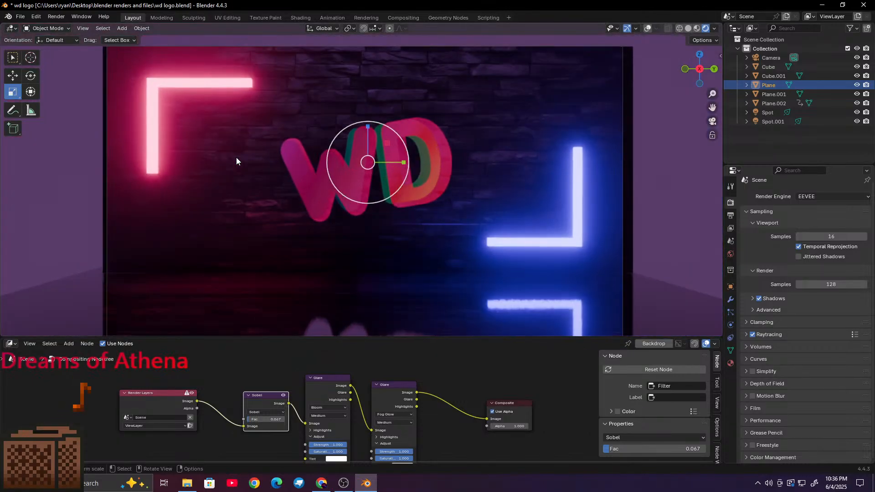
scroll(236, 157, down, 2)
scroll(236, 161, up, 4)
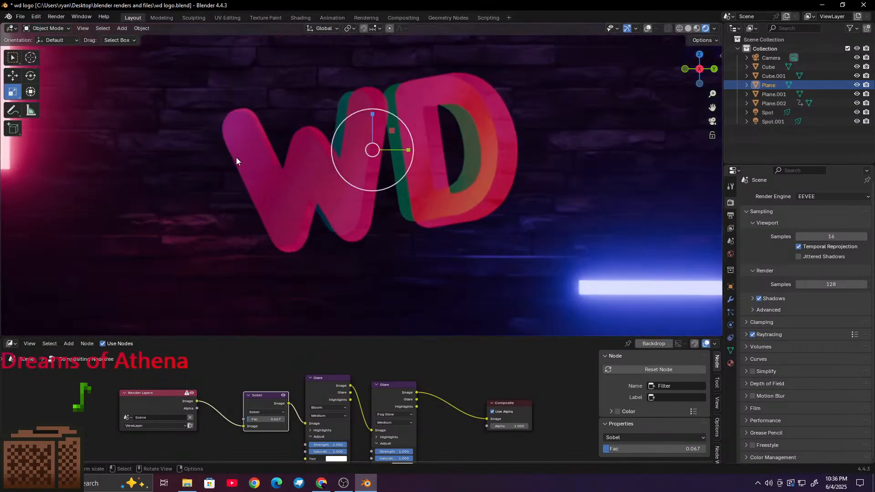
scroll(236, 161, down, 2)
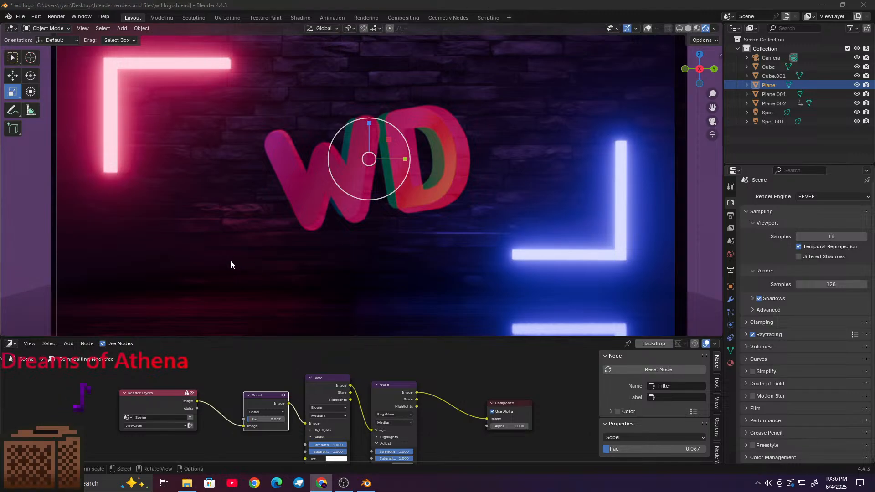
scroll(481, 134, down, 3)
scroll(480, 135, up, 4)
scroll(480, 135, down, 2)
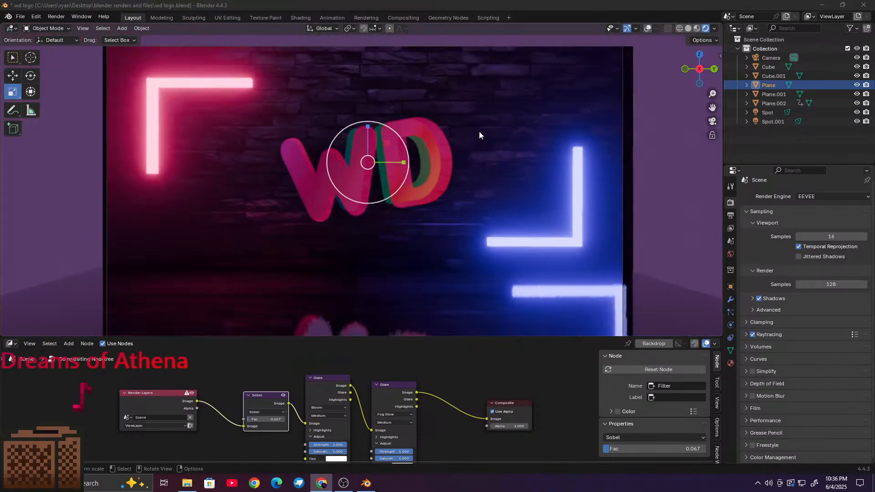
scroll(479, 135, up, 3)
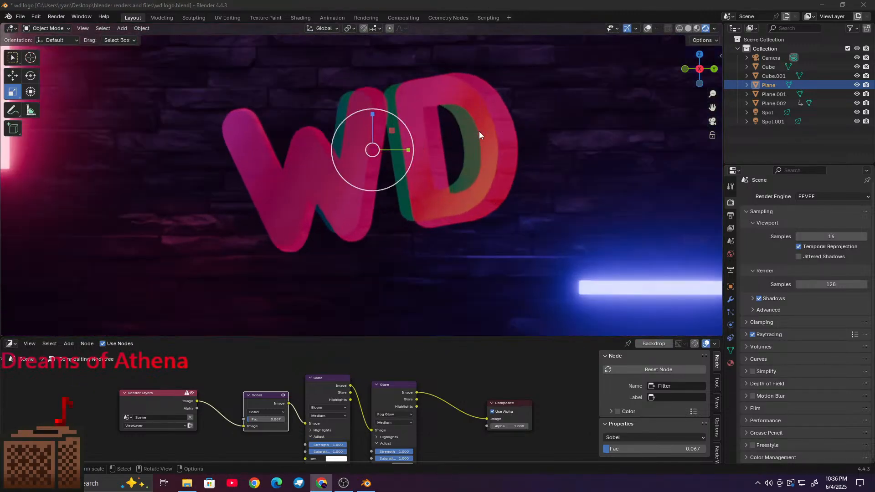
scroll(479, 131, down, 2)
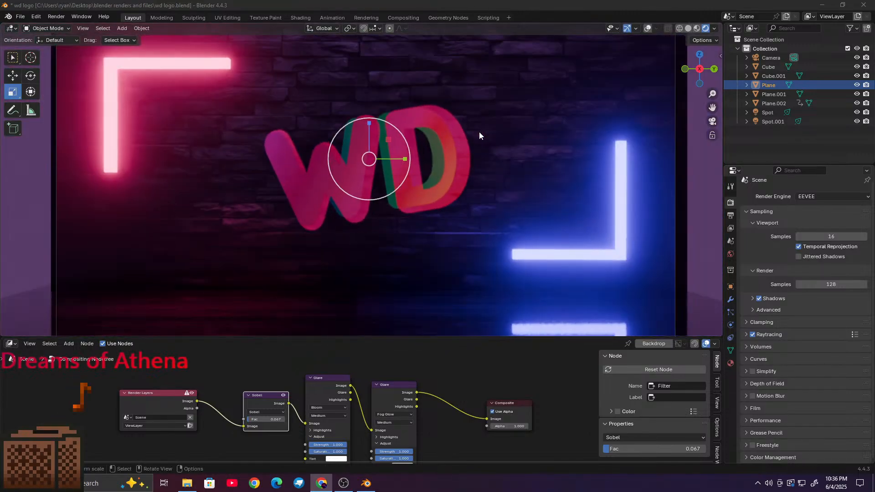
scroll(479, 136, up, 1)
scroll(479, 135, down, 1)
scroll(479, 136, down, 1)
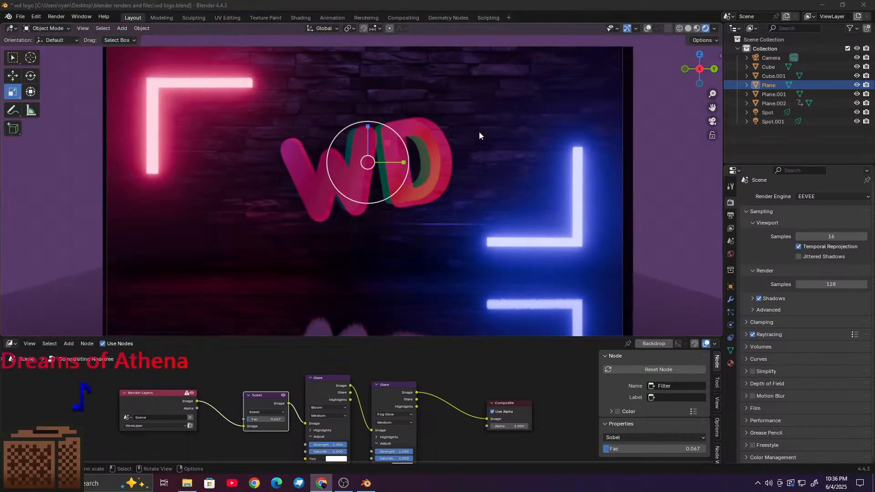
scroll(479, 135, up, 1)
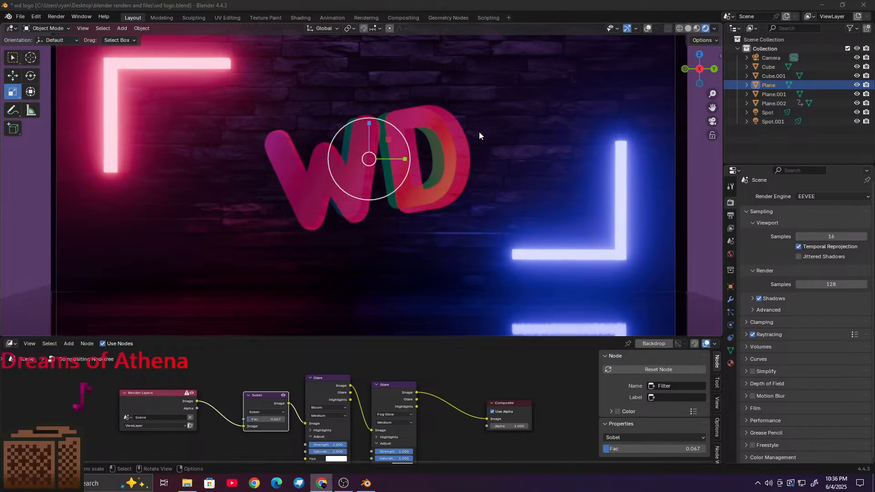
scroll(479, 135, up, 1)
scroll(479, 136, down, 1)
scroll(426, 256, down, 3)
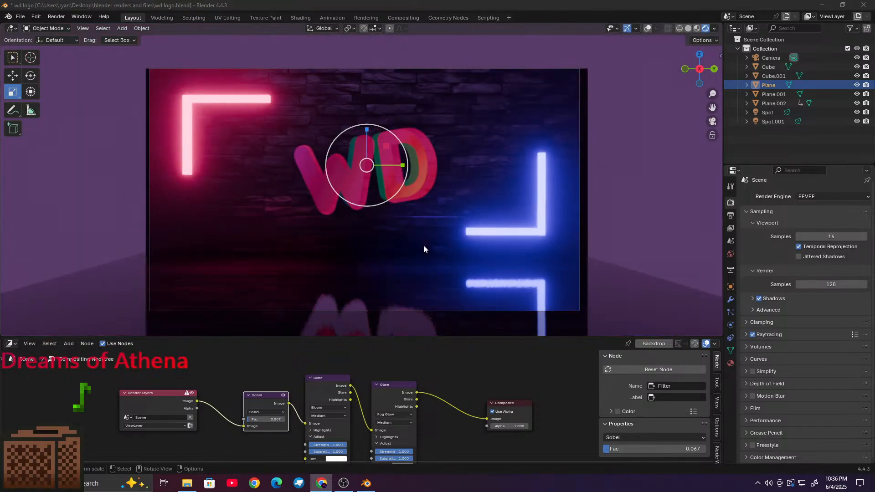
scroll(424, 248, down, 1)
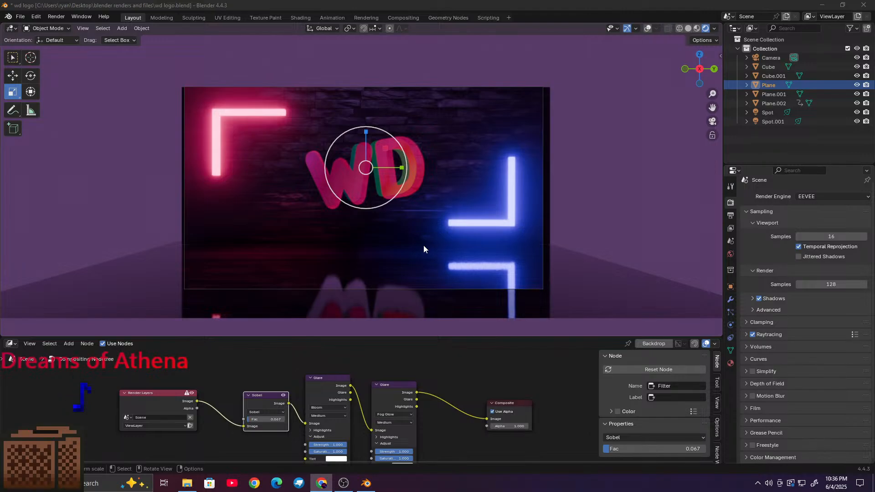
scroll(422, 245, up, 1)
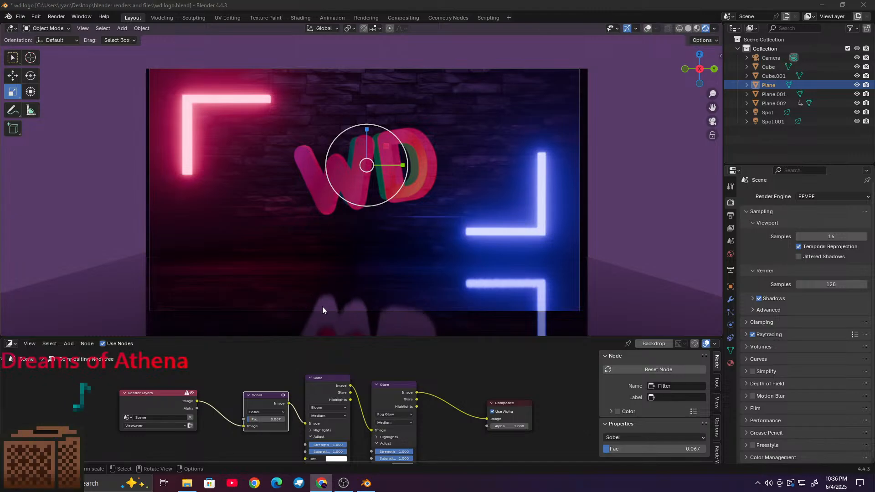
Step: Turn EEVEE raytracing off and back on to compare the floor reflections
click(731, 216)
scroll(805, 277, down, 1)
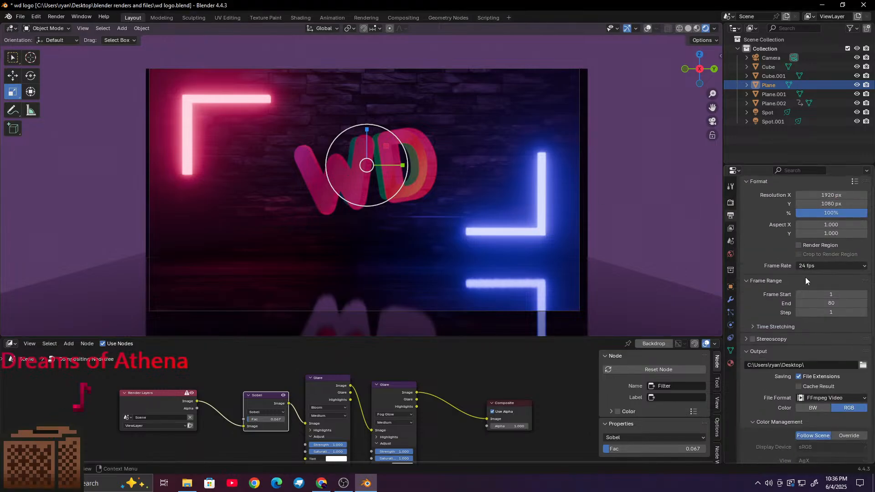
click(730, 202)
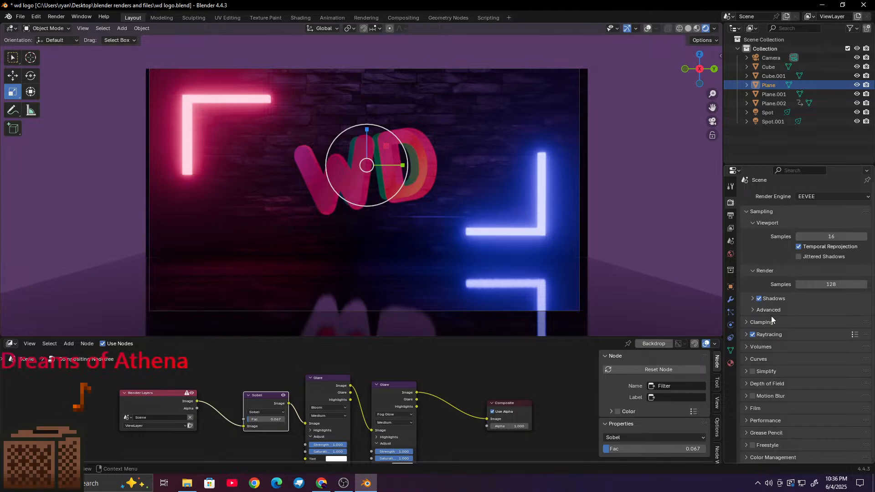
click(753, 335)
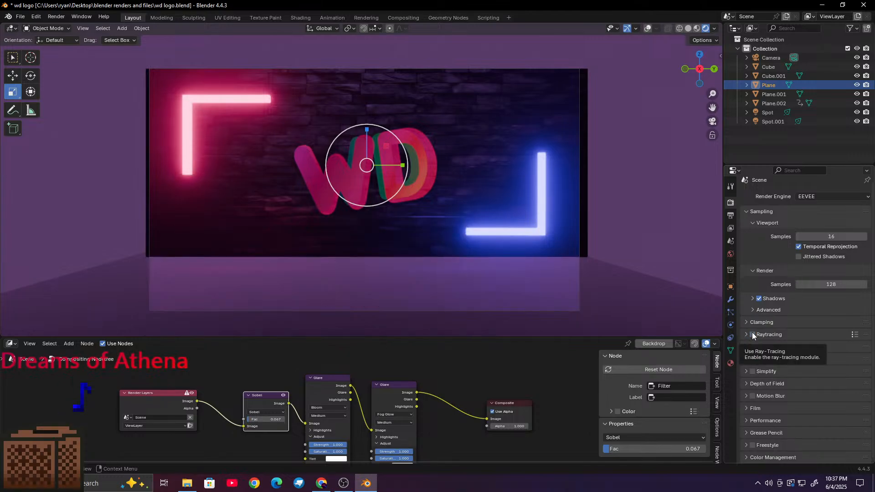
click(753, 334)
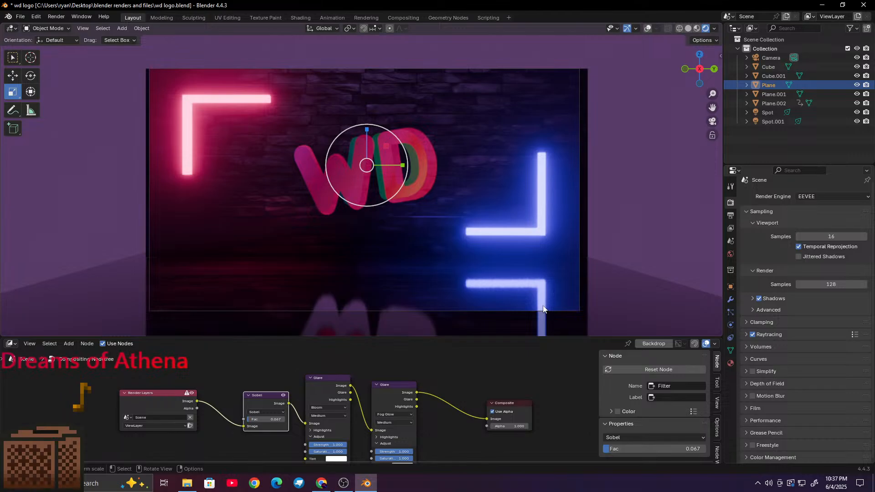
Step: Lower the pink neon light about 4.7 m along Z and rotate it 90° about the X axis
scroll(533, 299, up, 3)
scroll(533, 299, down, 3)
scroll(205, 230, up, 3)
scroll(114, 109, down, 1)
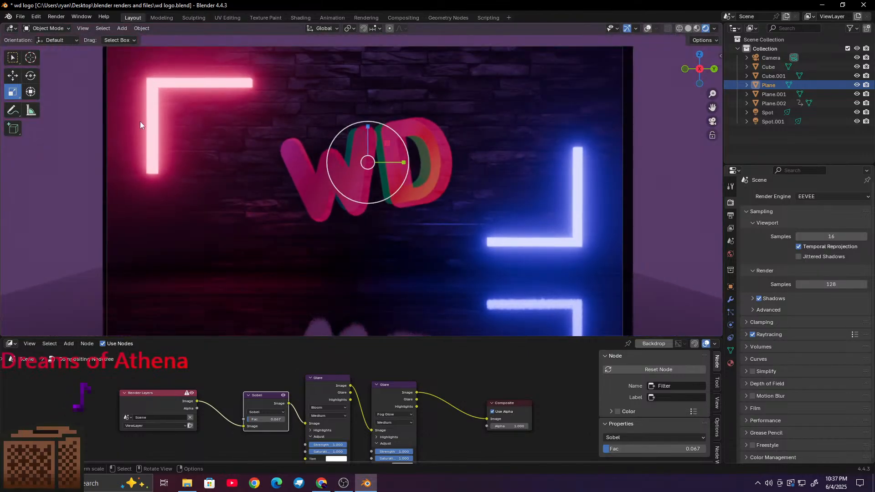
click(152, 114)
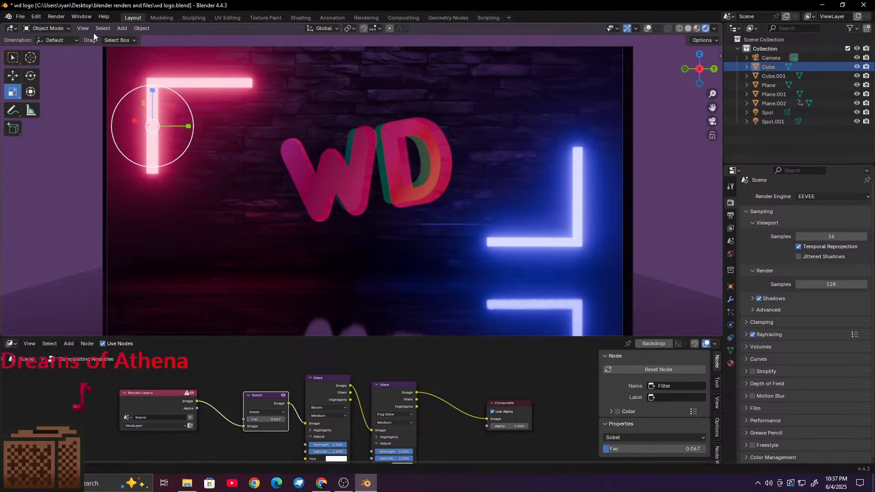
drag(152, 94, 153, 191)
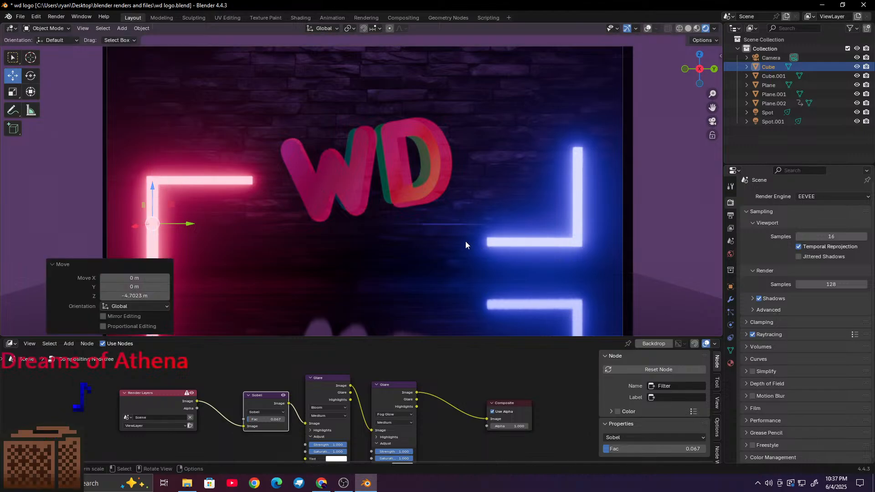
click(27, 77)
drag(182, 206, 128, 191)
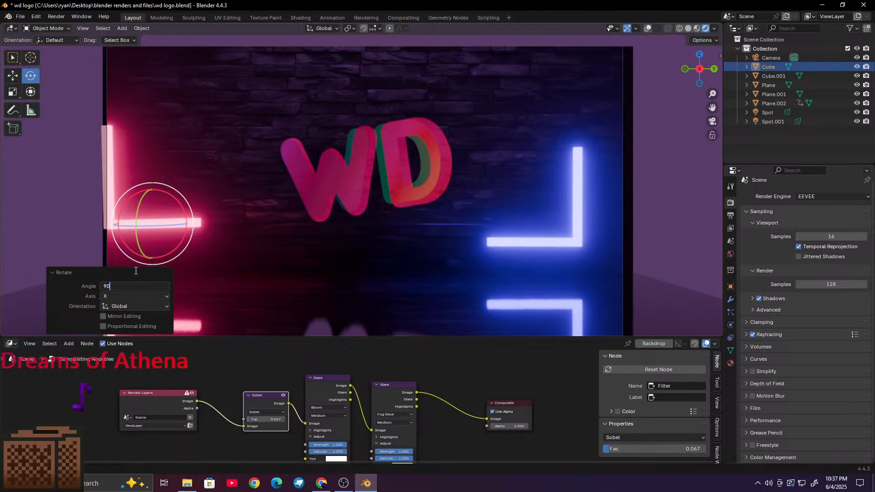
key(Return)
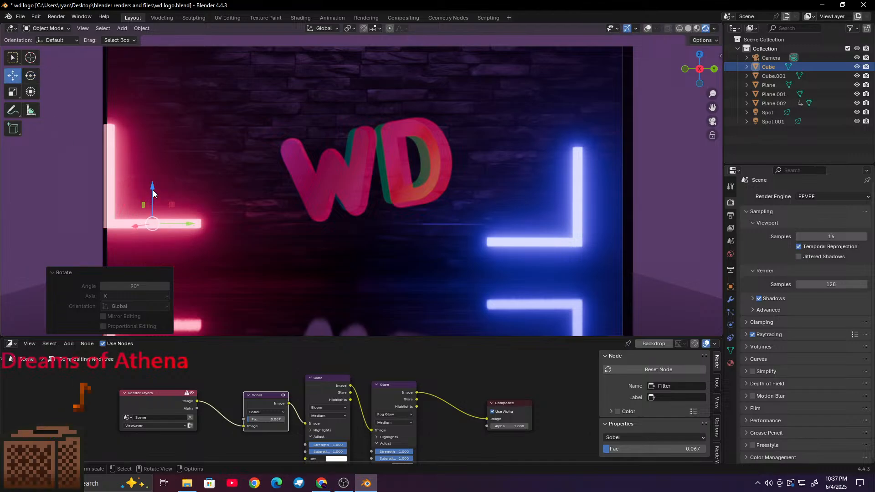
Step: Shift the pink neon light along Y toward the logo and lower it about 0.44 m along Z to mirror the blue light
drag(153, 194, 154, 203)
drag(188, 231, 210, 226)
drag(178, 198, 178, 205)
scroll(299, 212, down, 2)
scroll(298, 211, up, 2)
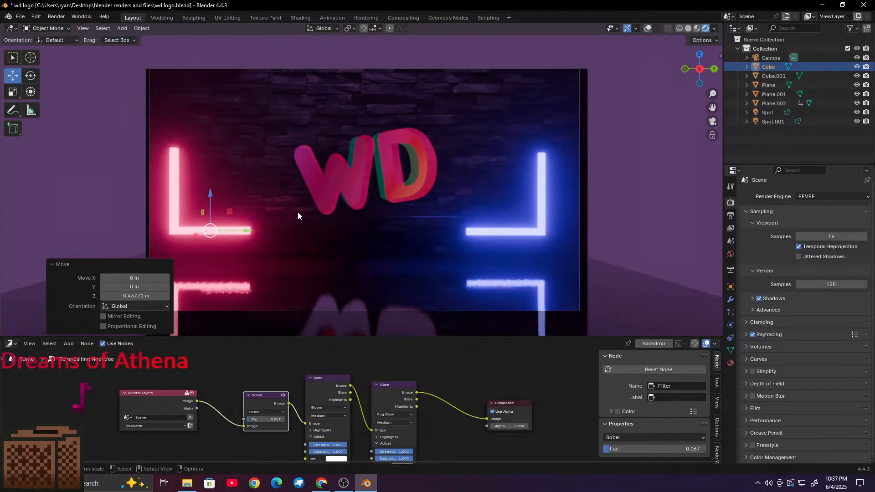
scroll(302, 196, up, 1)
scroll(302, 196, down, 1)
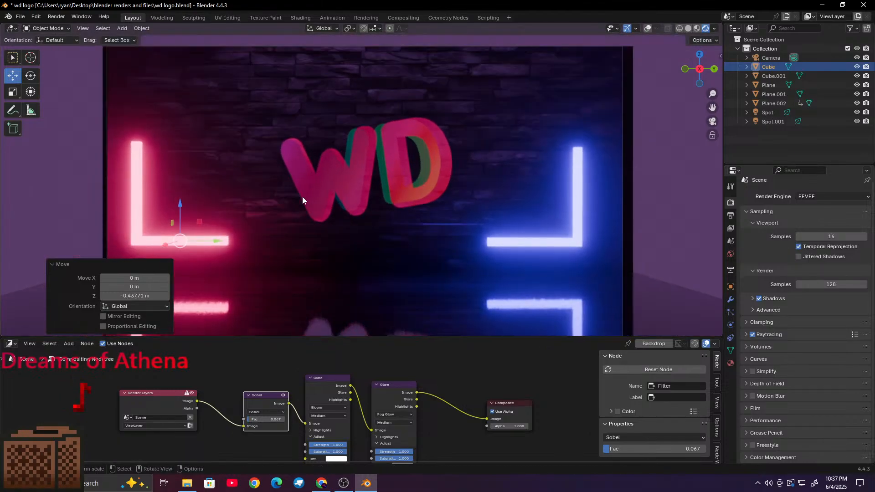
scroll(303, 196, up, 1)
scroll(302, 196, down, 1)
Step: Compare the heights of the two neon lights and lower the pink one about 0.18 m along Z
click(758, 154)
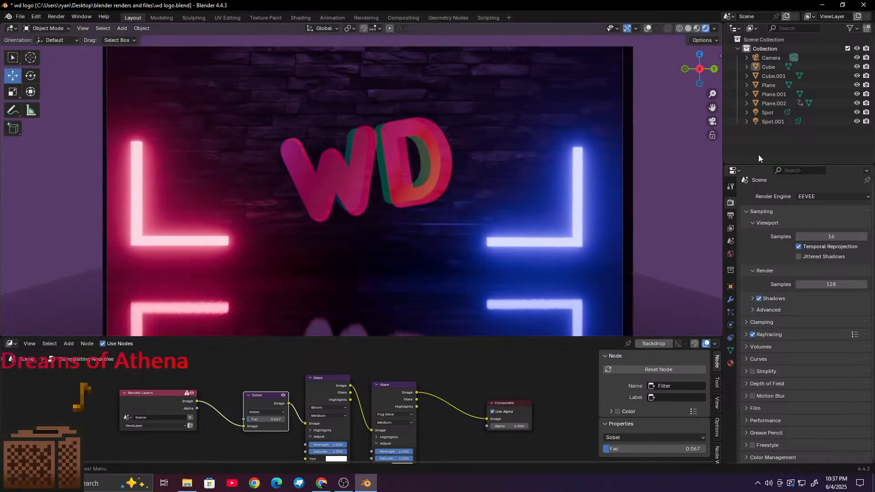
scroll(102, 211, down, 2)
scroll(102, 211, up, 1)
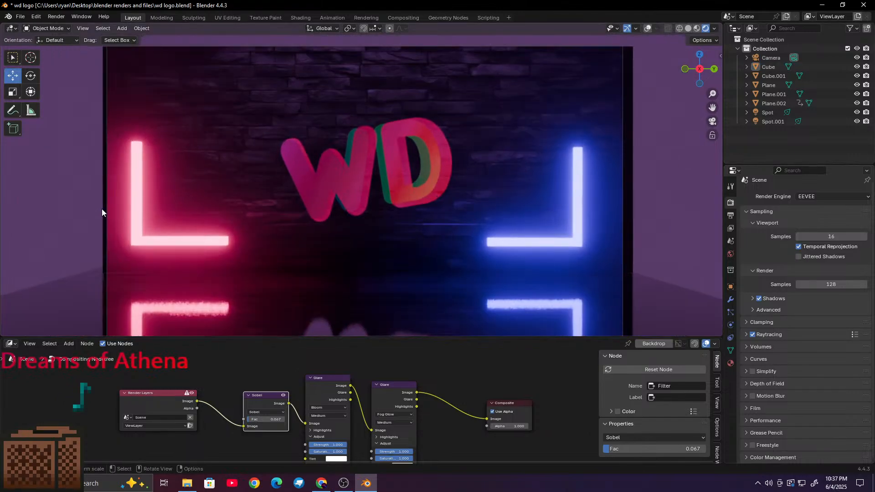
scroll(102, 212, down, 1)
scroll(102, 212, up, 1)
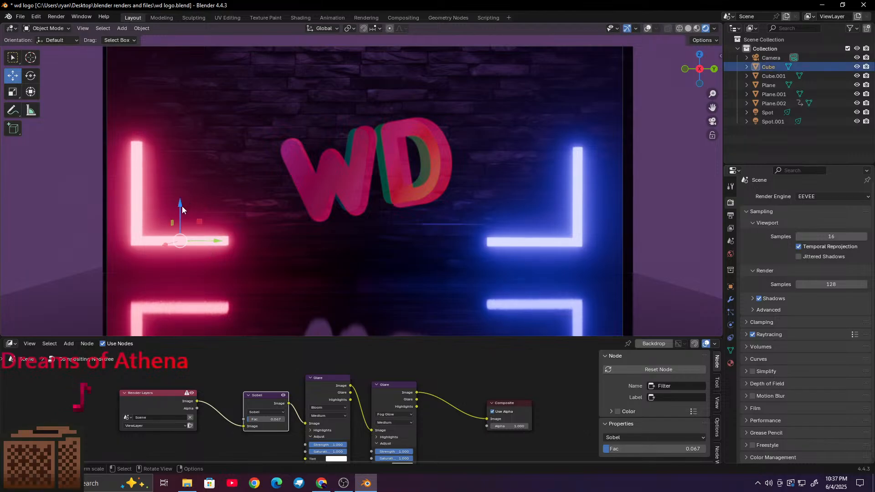
mouse_move(182, 206)
mouse_down()
mouse_move(187, 200)
mouse_move(186, 208)
mouse_up()
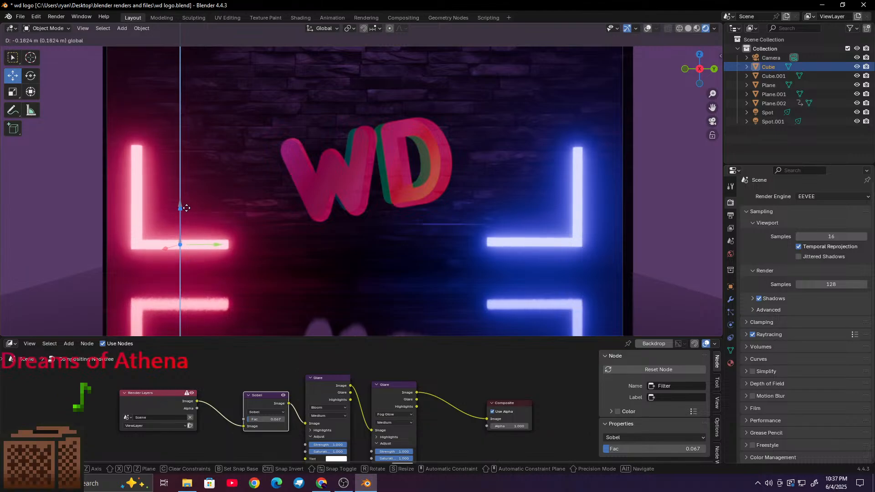
drag(185, 208, 187, 212)
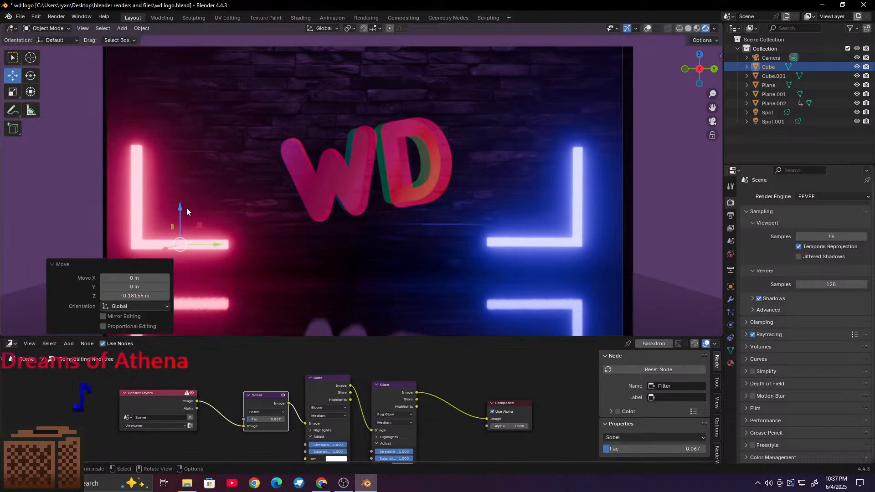
Step: Inspect the rearranged scene from the camera and from the side, selecting the wall and the WD logo in turn
scroll(249, 189, down, 5)
scroll(254, 188, up, 3)
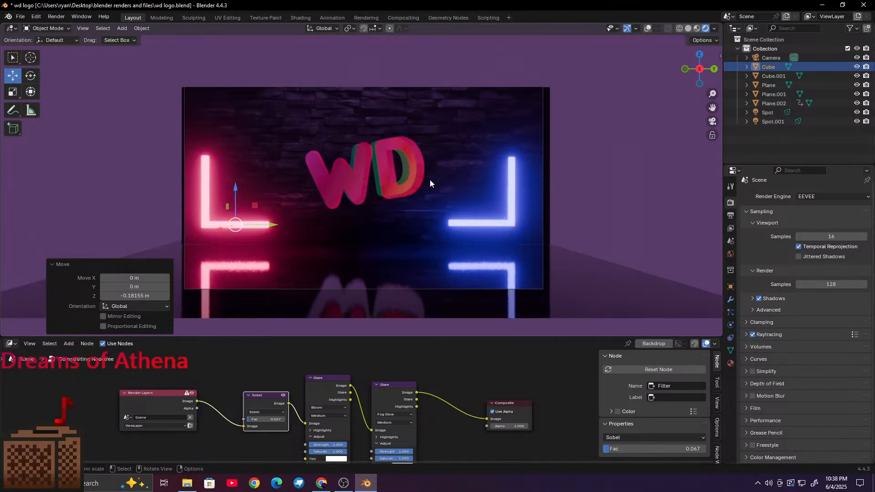
scroll(430, 180, up, 4)
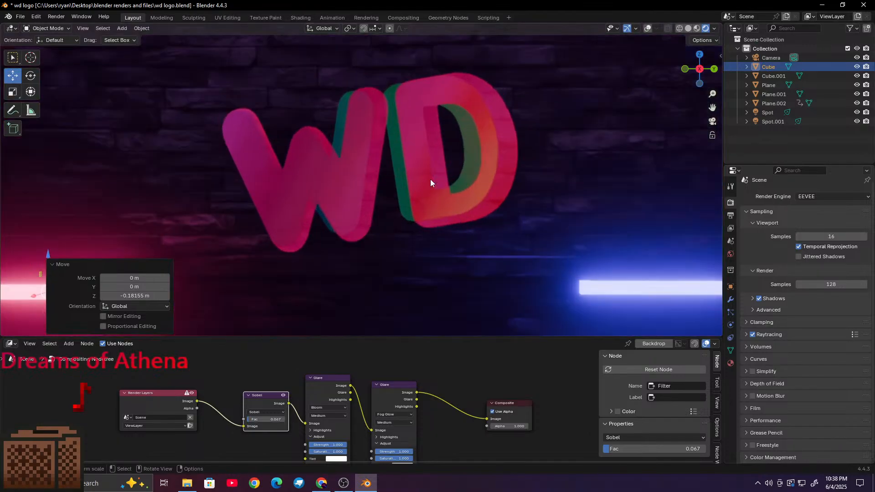
scroll(430, 179, down, 3)
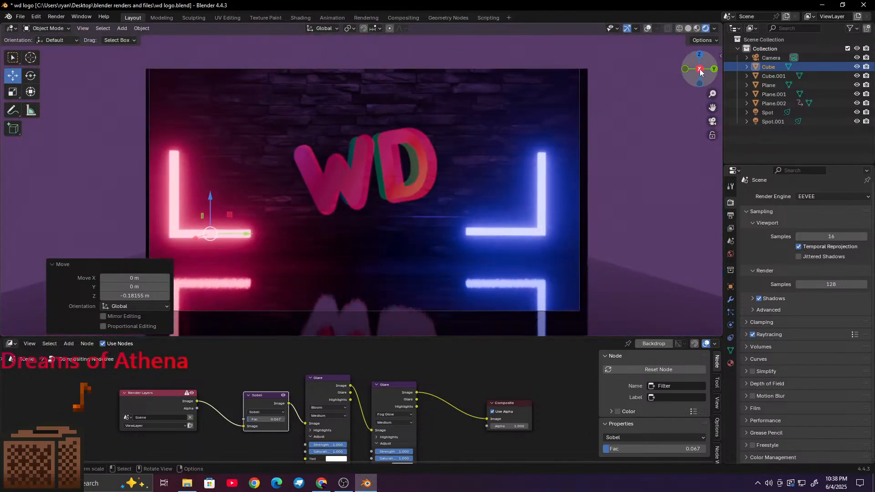
drag(700, 69, 636, 76)
scroll(304, 172, down, 1)
scroll(310, 166, down, 5)
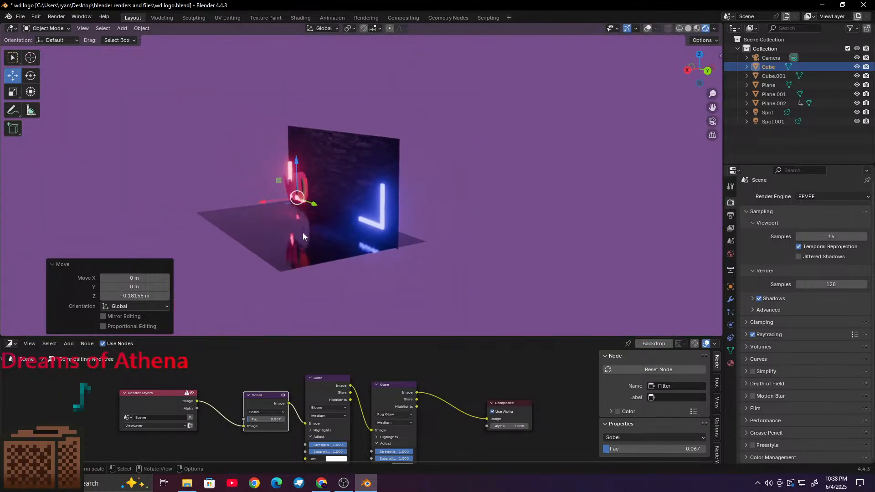
click(319, 243)
click(327, 188)
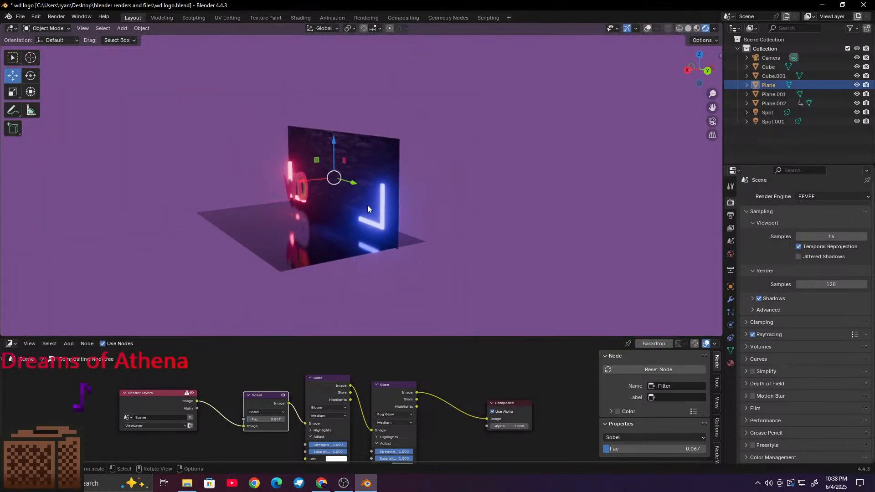
click(380, 202)
click(289, 165)
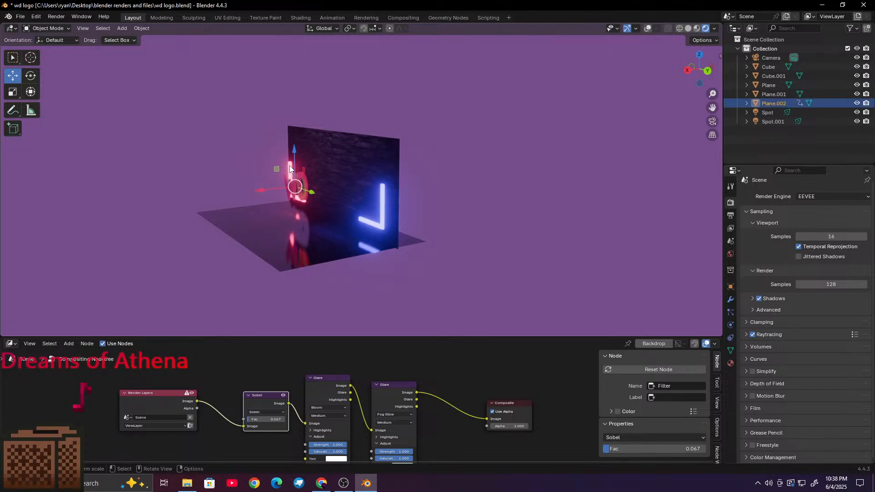
click(289, 164)
click(307, 195)
click(691, 74)
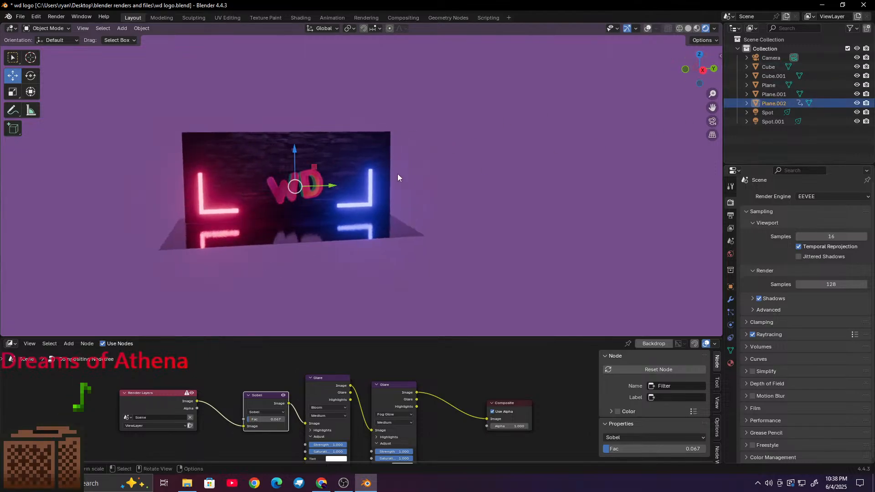
Step: Raise the WD logo about 0.87 m along Z
scroll(397, 174, up, 6)
shift+middle_drag(381, 160, 359, 274)
scroll(435, 149, up, 5)
scroll(359, 275, down, 6)
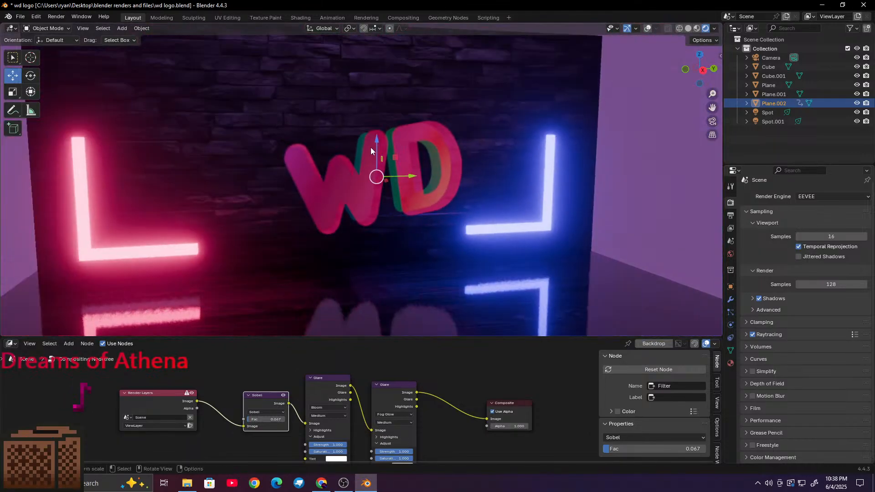
drag(376, 148, 390, 123)
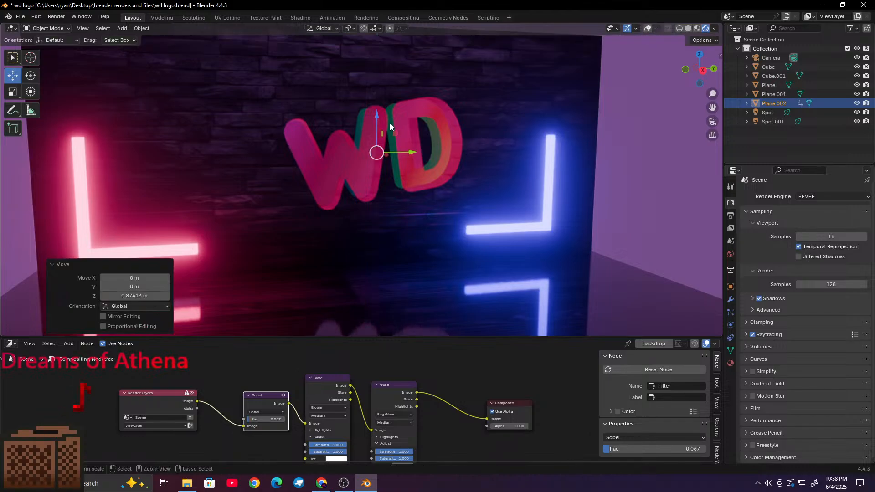
Step: Undo the logo move and all moves and rotation of the pink neon light, and return to the camera view
key(ctrl+z)
click(390, 136)
click(390, 136)
click(389, 135)
click(390, 136)
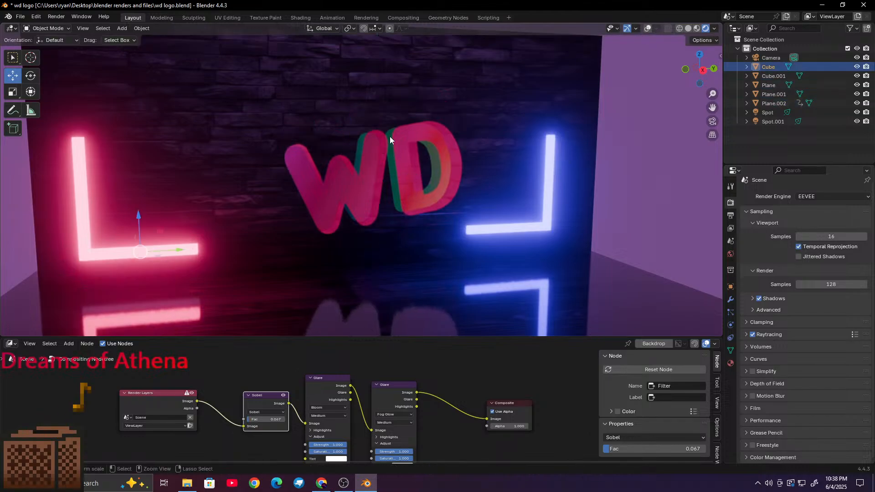
key(ctrl+z)
key(ctrl+z)
key(ctrl+z)
key(ctrl+z)
key(ctrl+z)
key(ctrl+z)
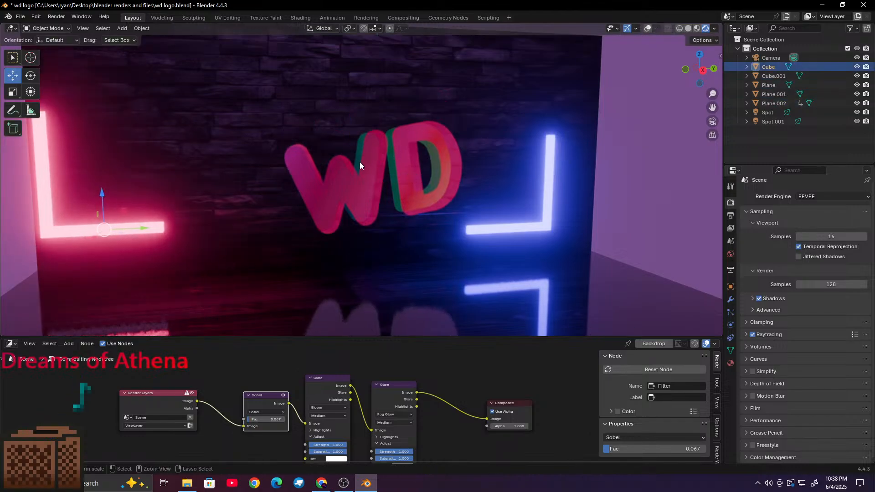
key(ctrl+z)
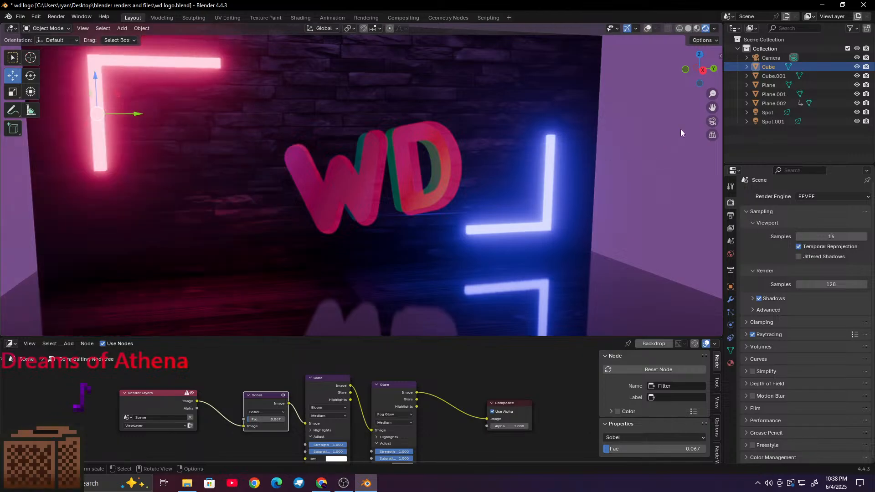
click(713, 121)
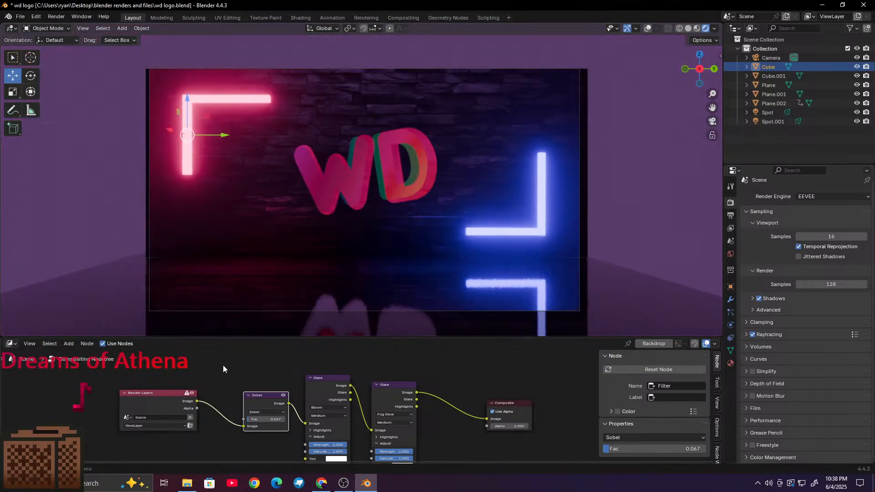
Step: Switch the Compositor area to the Timeline, go back to frame 0 and play the logo animation
click(13, 344)
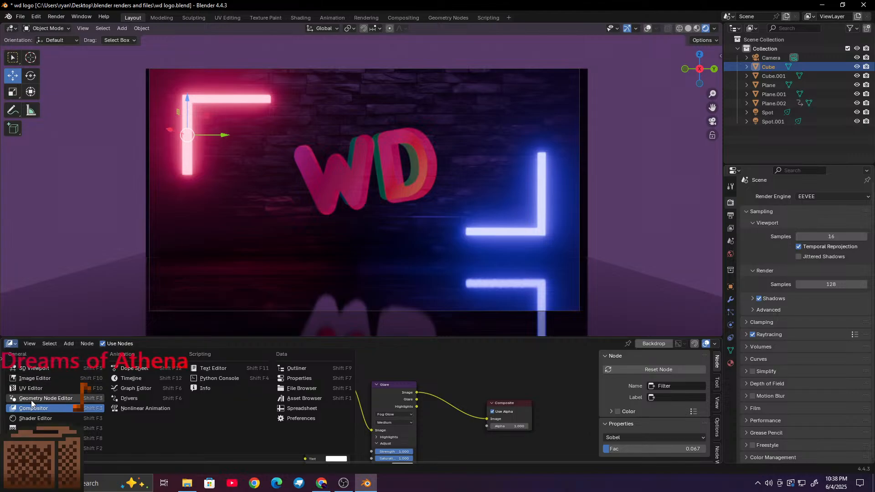
click(131, 378)
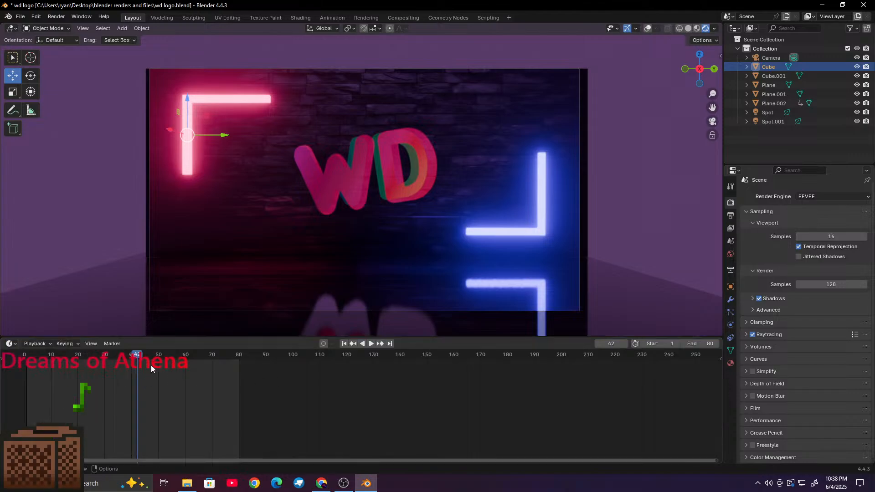
drag(138, 359, 23, 360)
key(space)
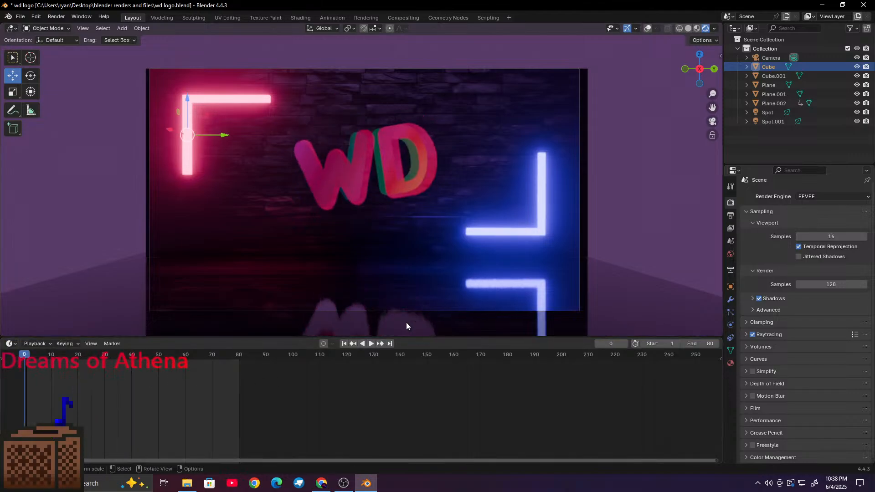
click(375, 346)
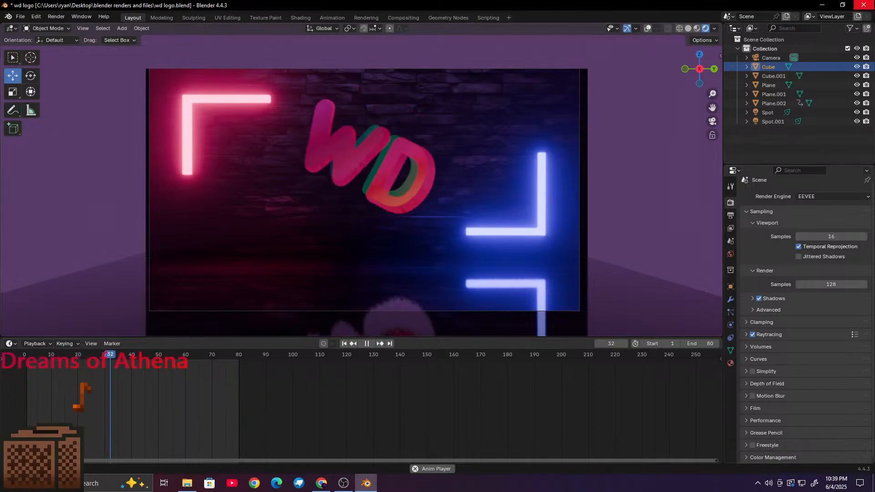
Step: Close Blender and open the rendered 0001-0080 video from the desktop in Media Player
key(ctrl+q)
click(434, 258)
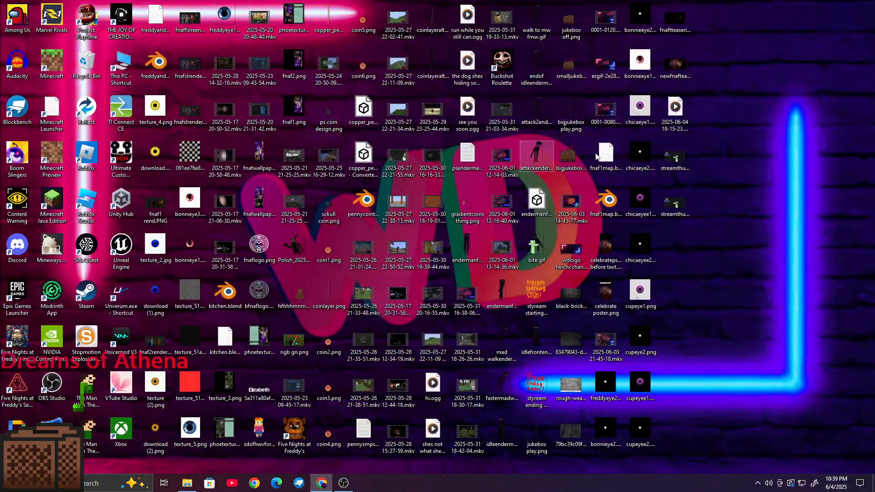
double_click(605, 110)
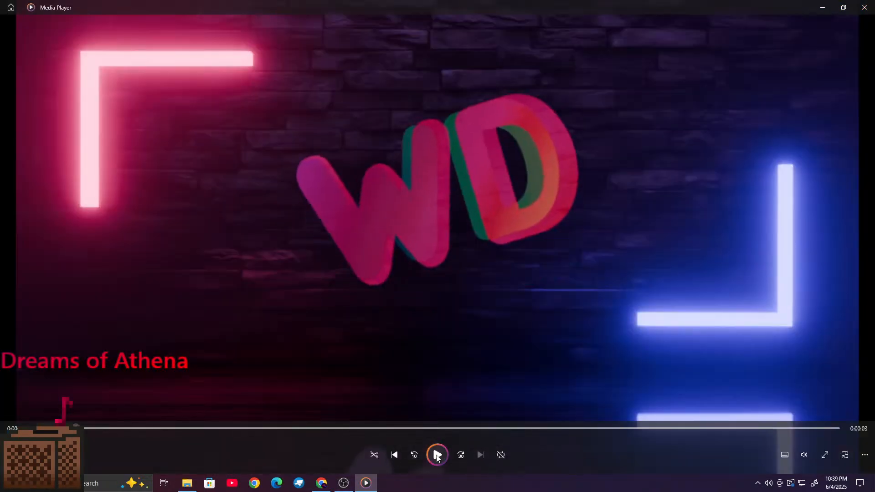
Step: Set the rendered WD logo video to repeat and play it
click(438, 455)
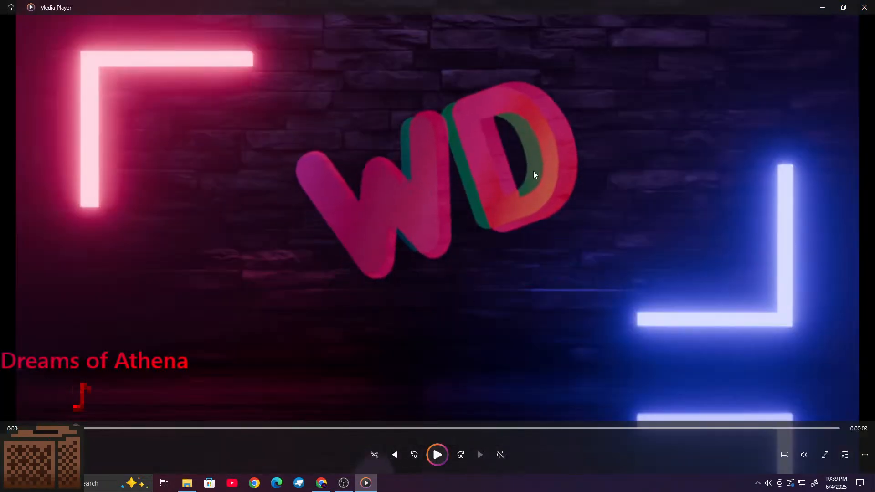
click(865, 454)
mouse_move(831, 406)
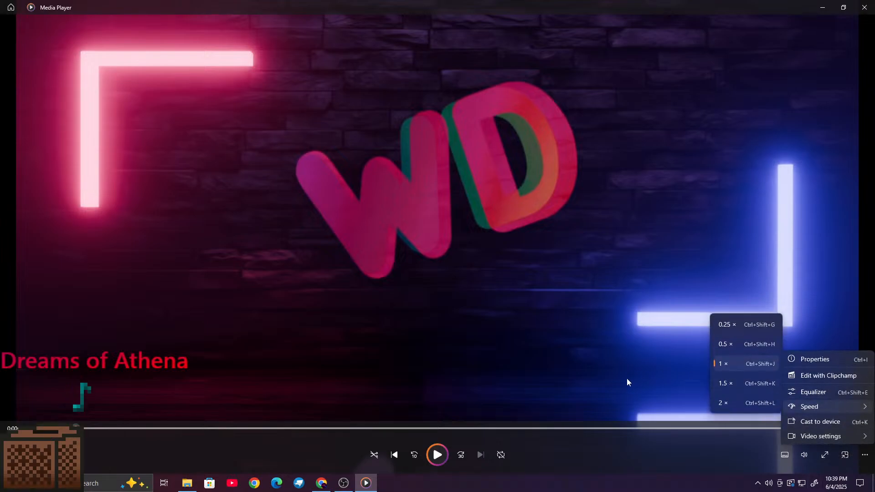
click(508, 458)
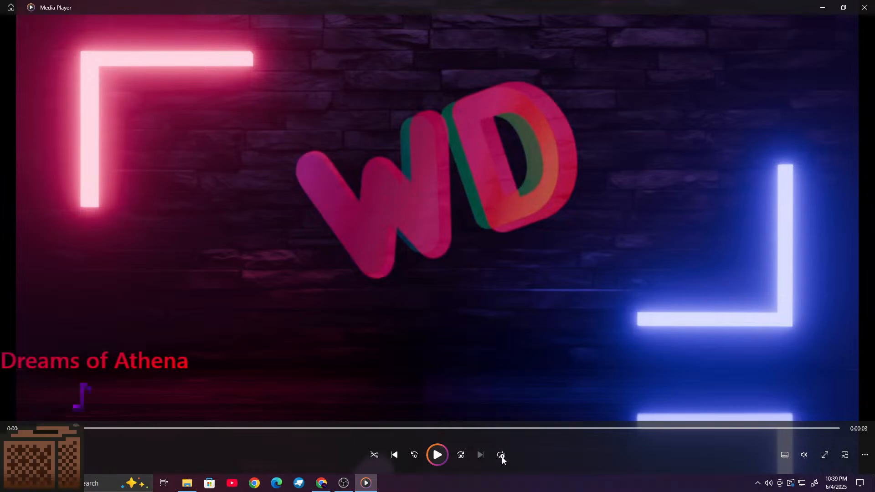
click(502, 455)
click(437, 455)
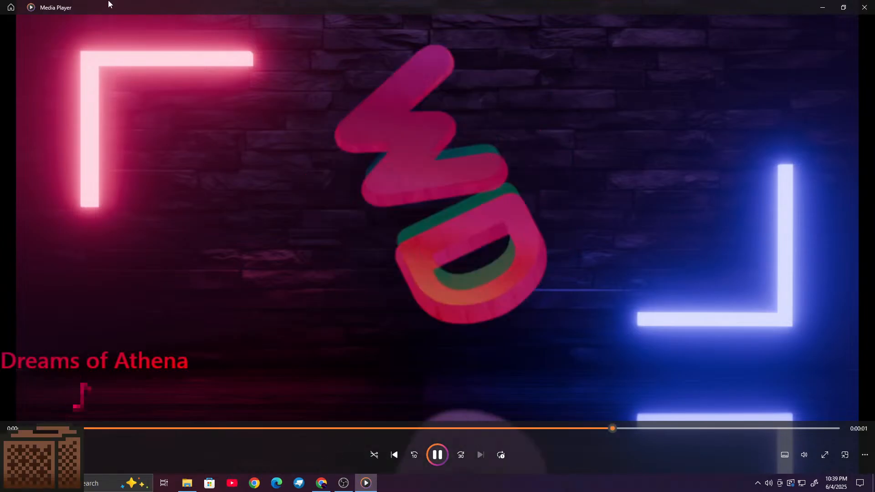
Step: Close the video player, view the WD logo animation ezgif-2e28b9decf8cbe.gif from the desktop, and close it
click(864, 7)
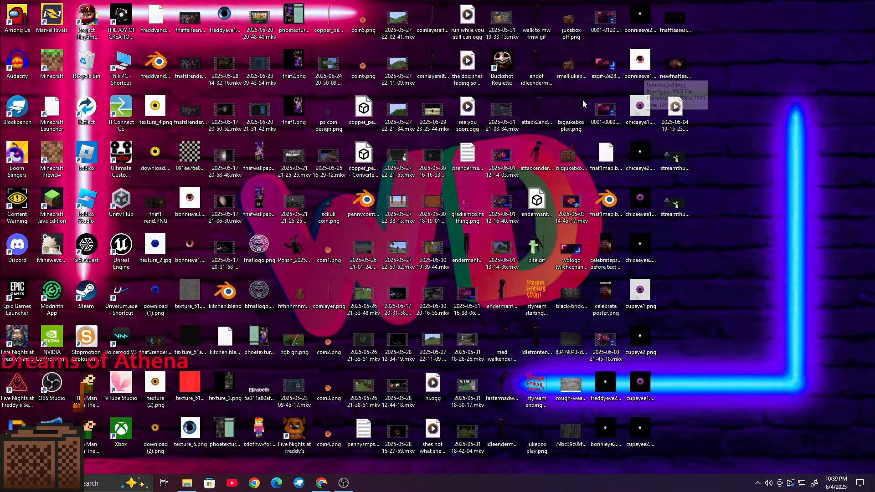
double_click(608, 66)
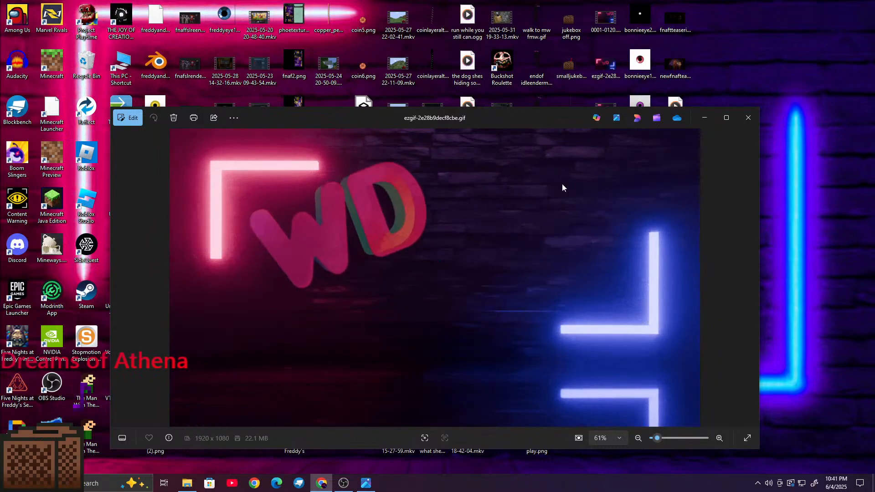
click(125, 441)
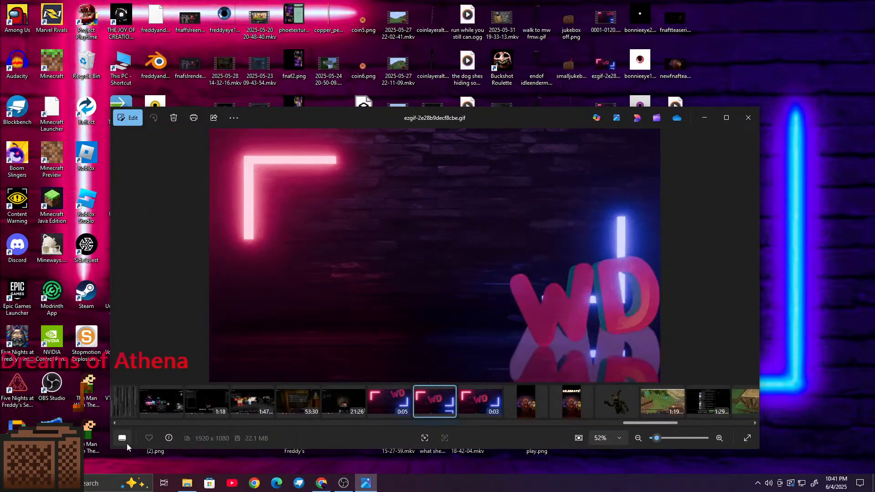
click(127, 444)
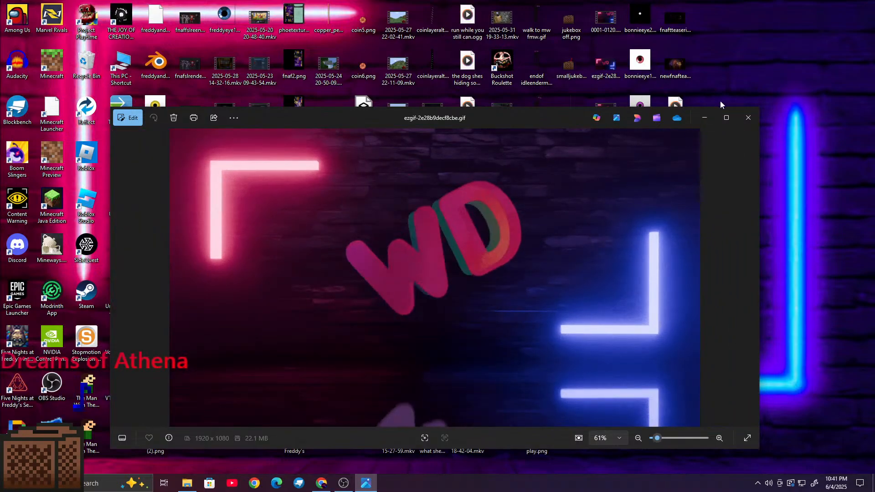
click(749, 117)
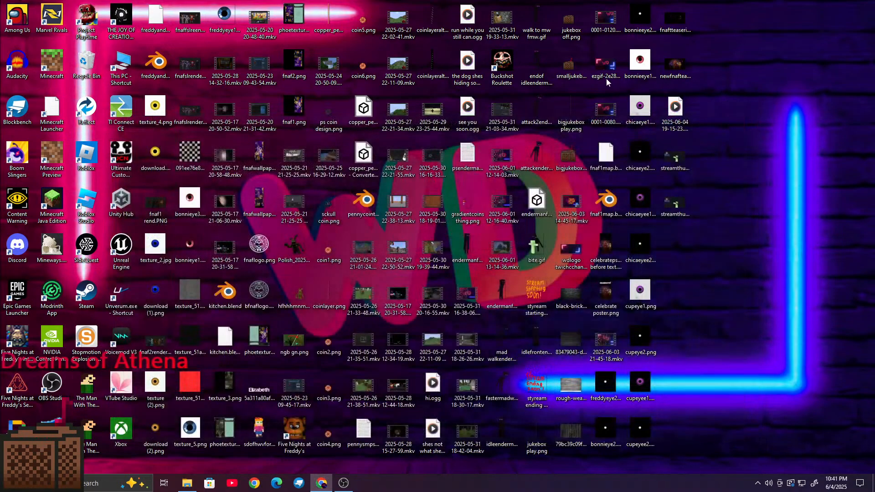
Step: Open the small jukebox GIF from the desktop, view it in a maximized window, and close it
double_click(568, 65)
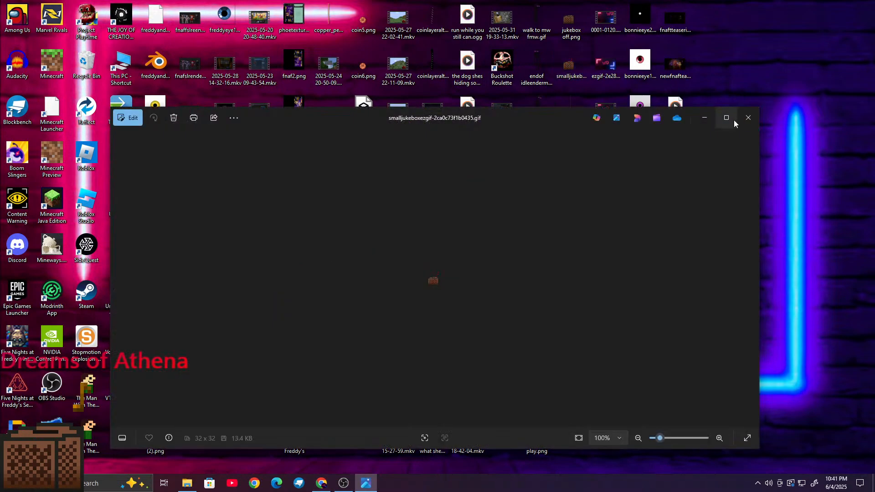
click(733, 120)
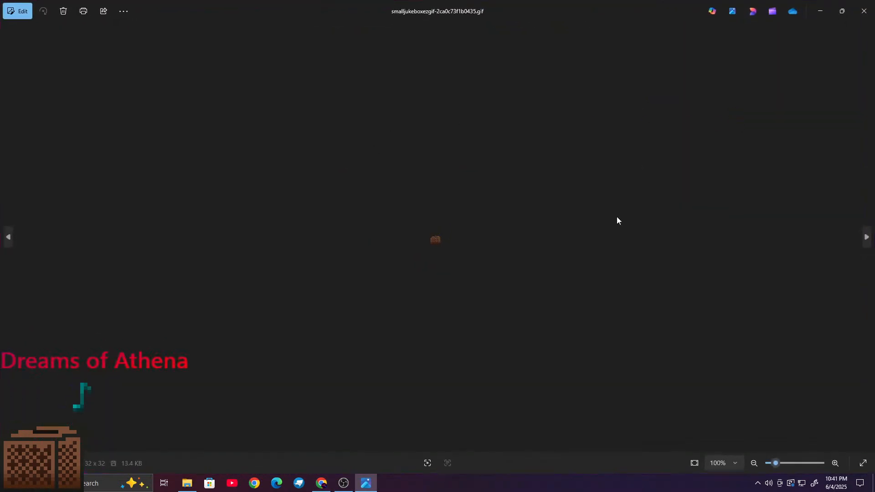
click(858, 4)
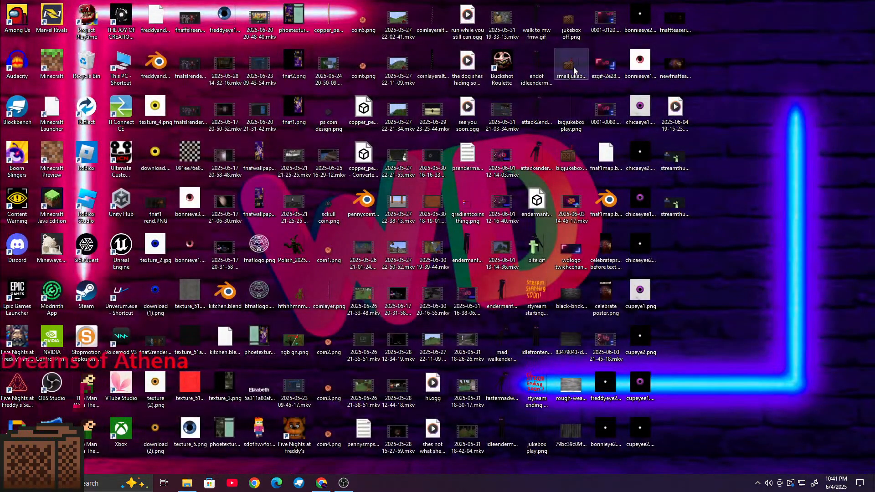
Step: Open bigjukebox play.png from the desktop and examine the jukebox frames up to the red-note frame at the strip's upper end
double_click(566, 110)
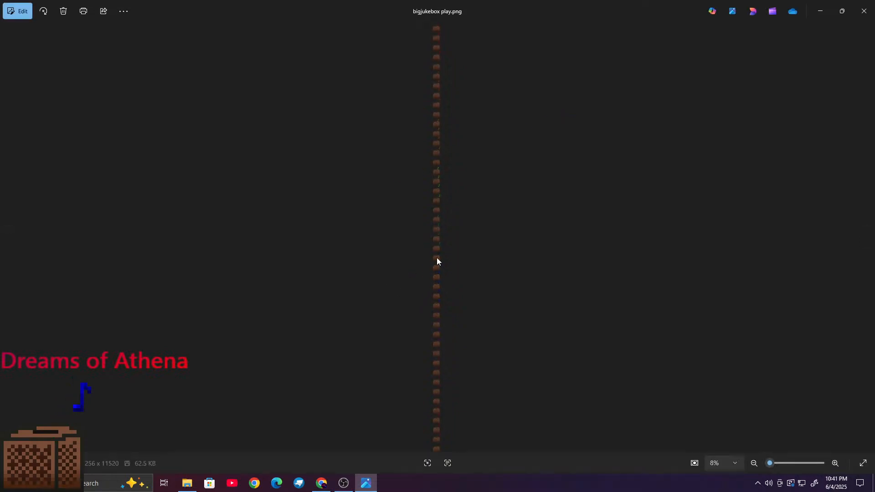
scroll(440, 296, up, 10)
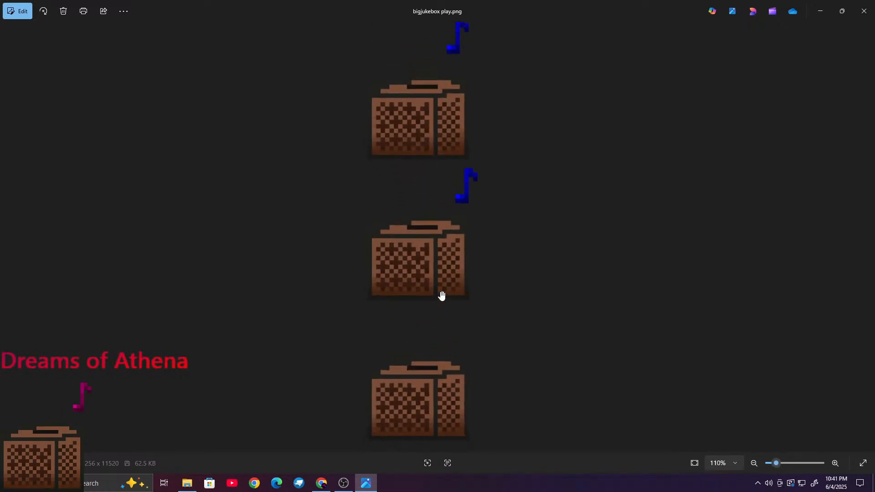
scroll(441, 297, up, 5)
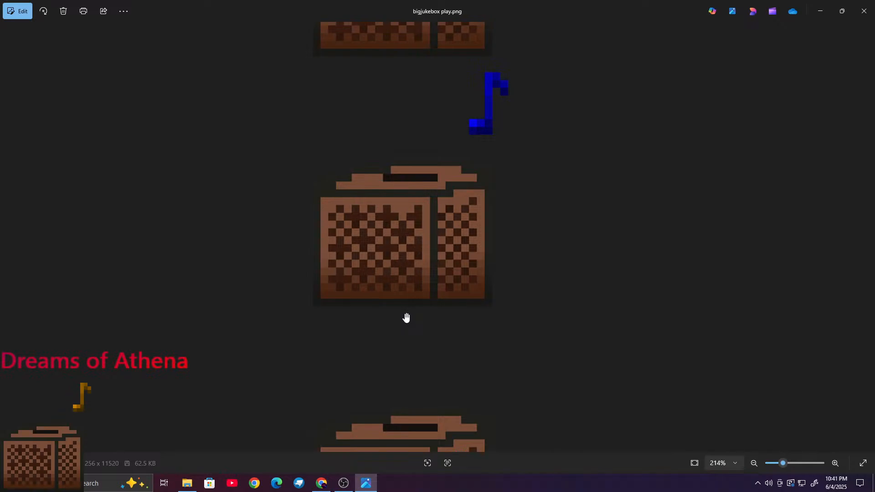
scroll(406, 317, up, 10)
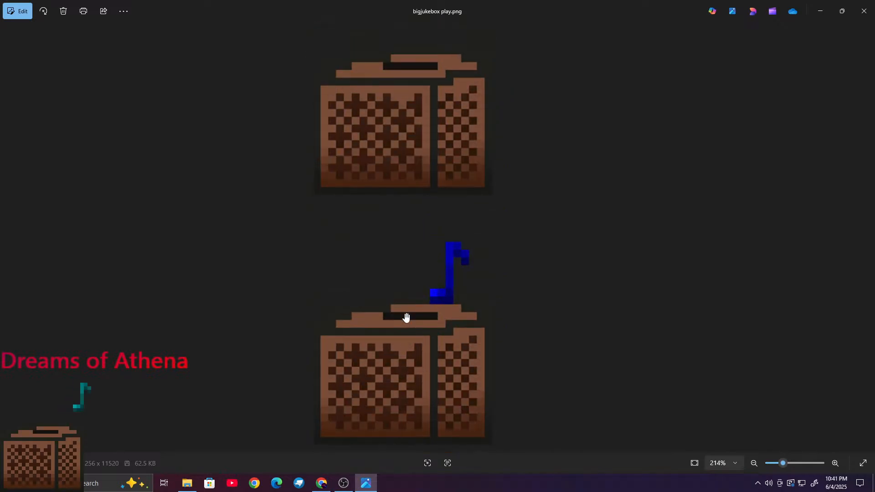
scroll(406, 317, up, 10)
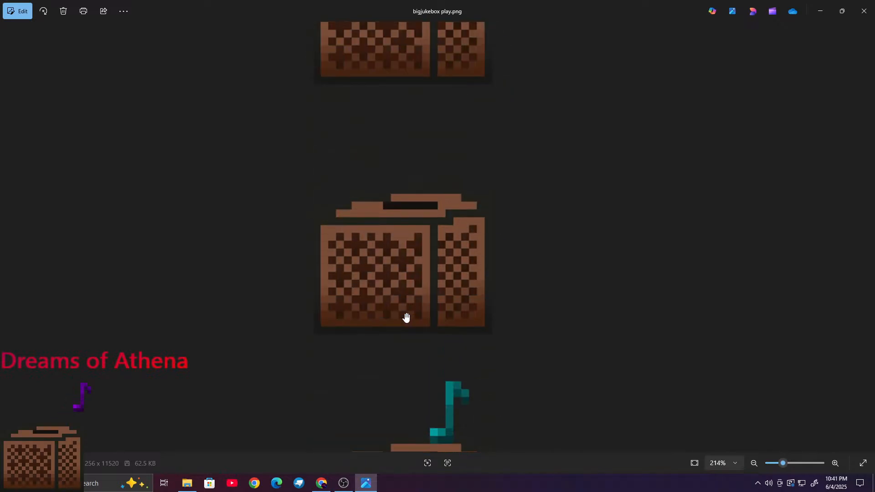
scroll(406, 318, up, 10)
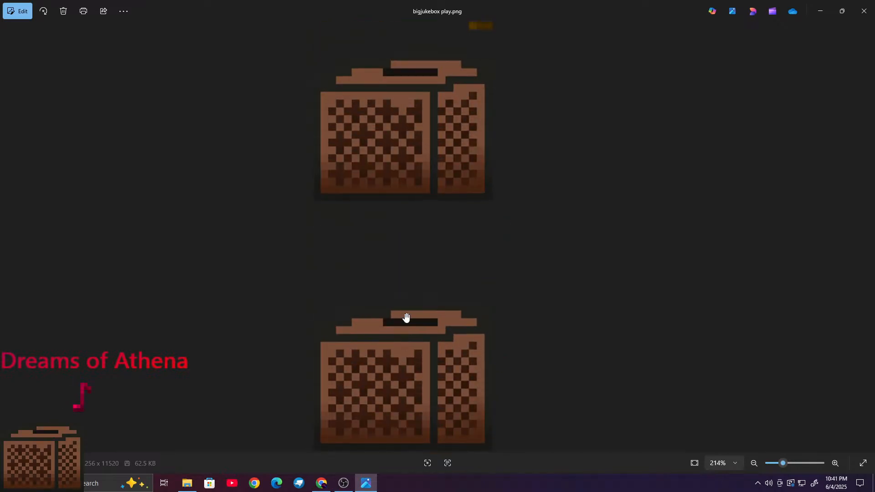
scroll(407, 317, up, 10)
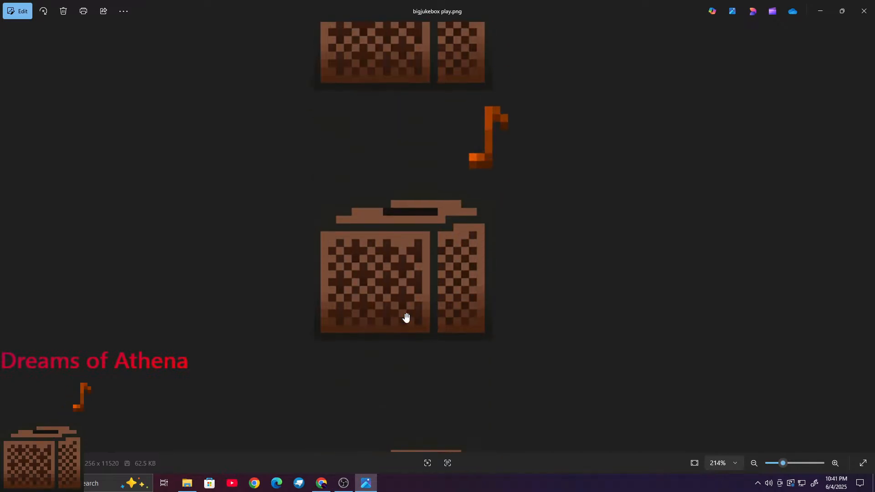
scroll(407, 318, up, 10)
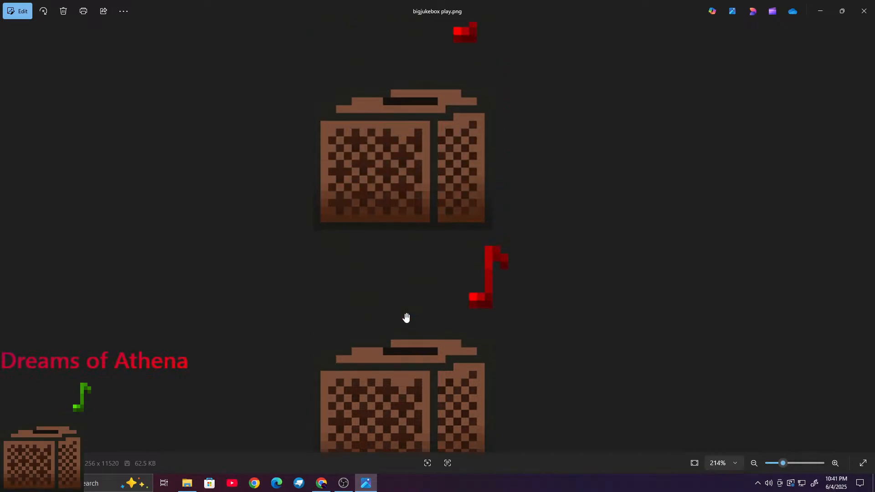
scroll(406, 318, up, 5)
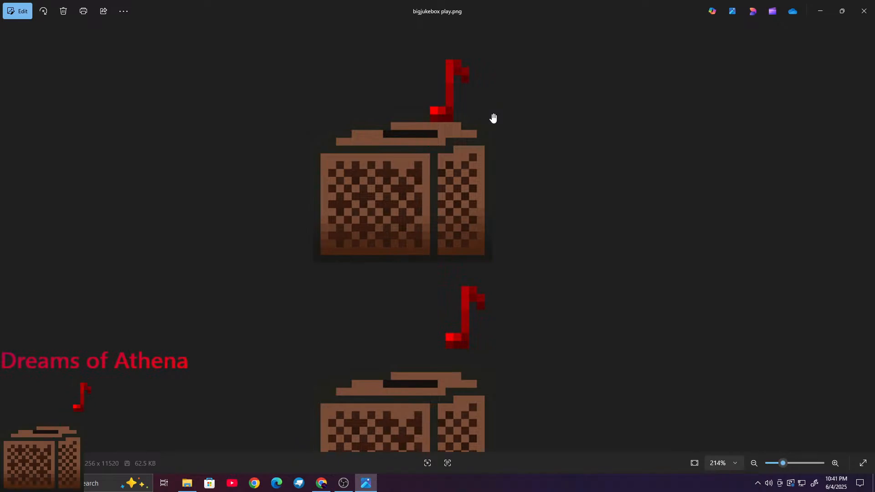
scroll(485, 99, up, 8)
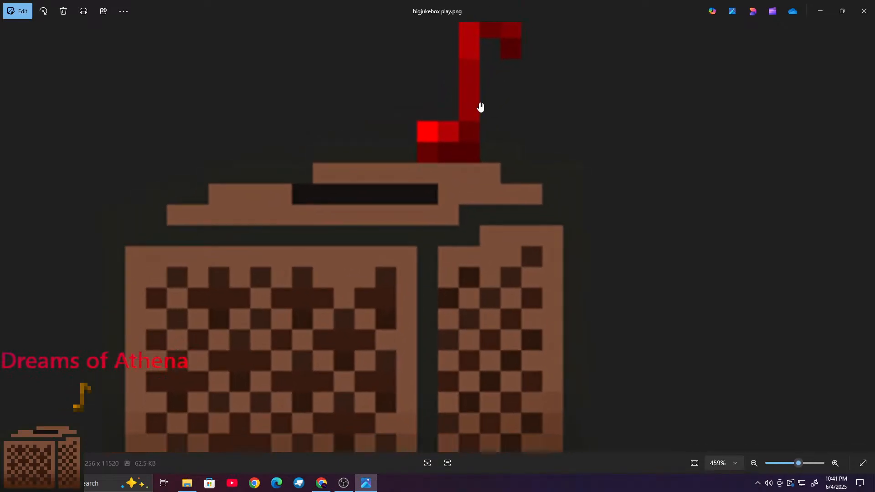
Step: Examine the changing note colours down the bigjukebox play.png frame strip, and close the image
scroll(480, 108, down, 5)
scroll(475, 297, down, 2)
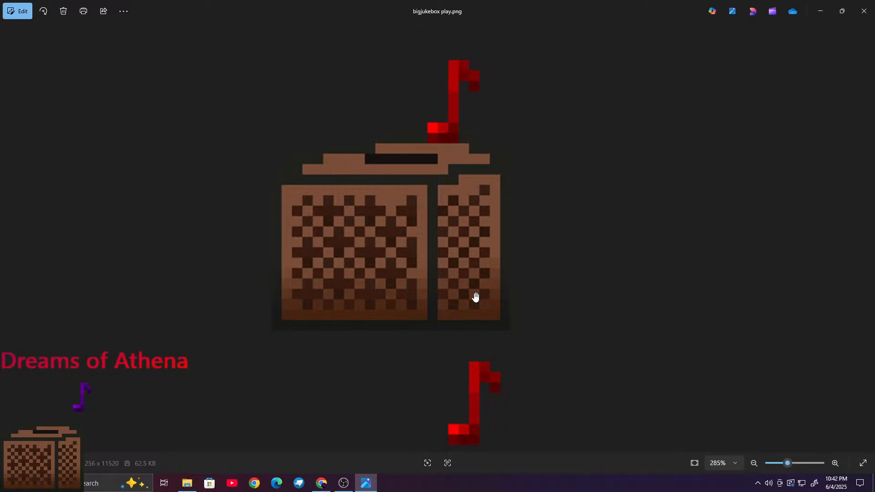
scroll(476, 297, down, 3)
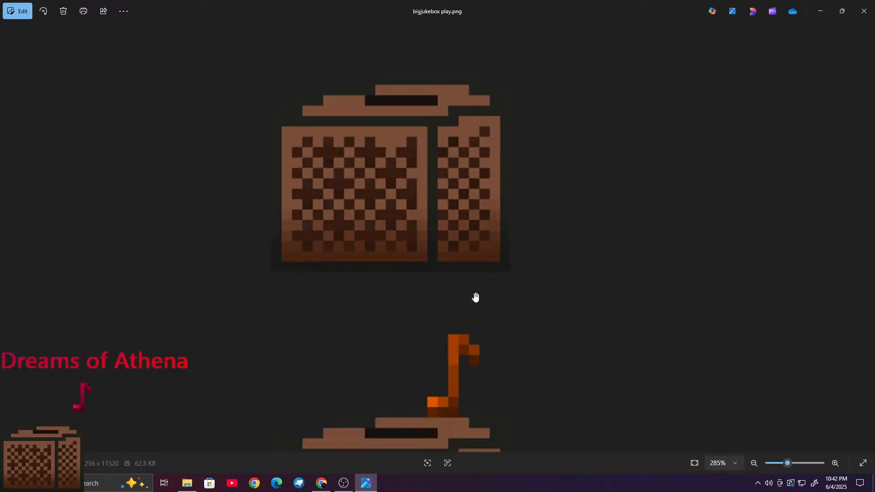
key(Down)
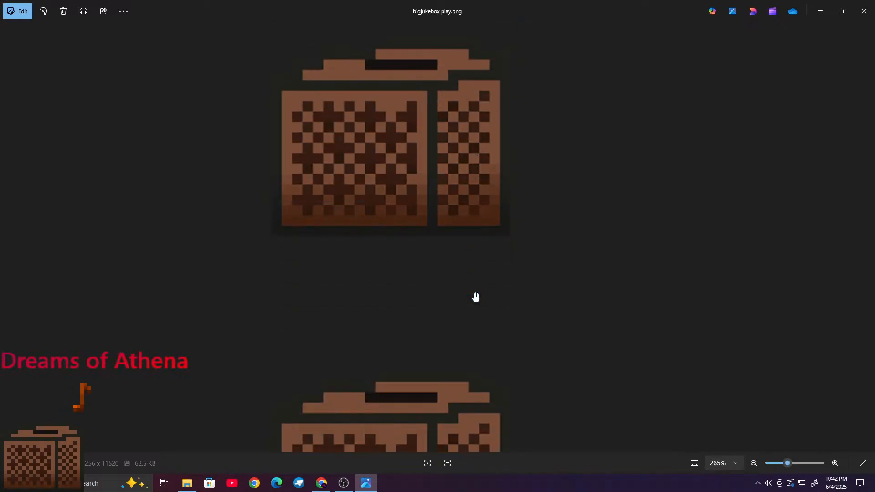
key(Down)
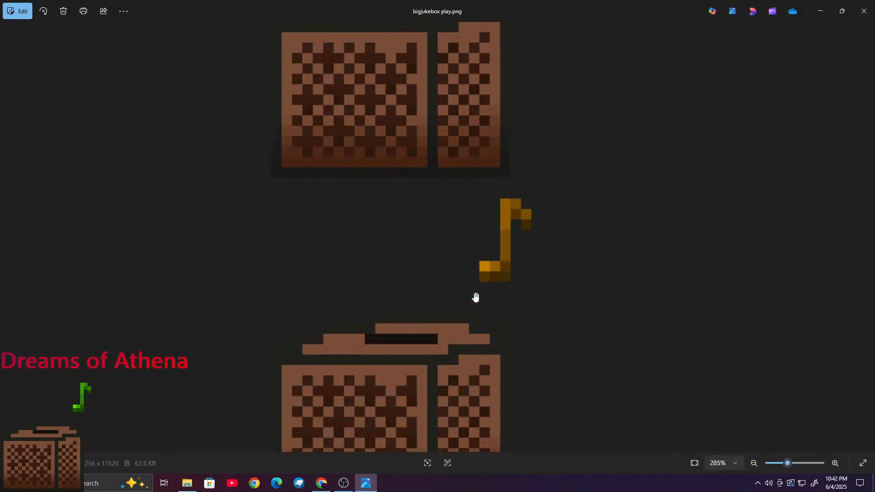
key(Down)
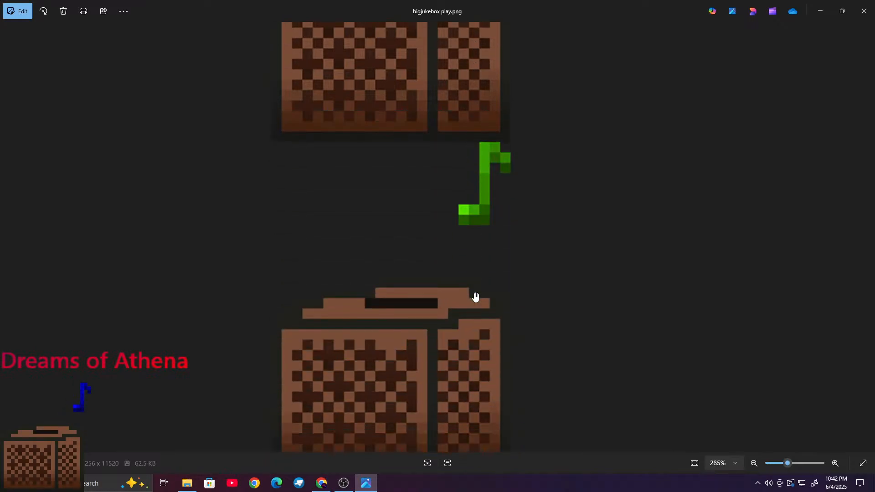
key(Down)
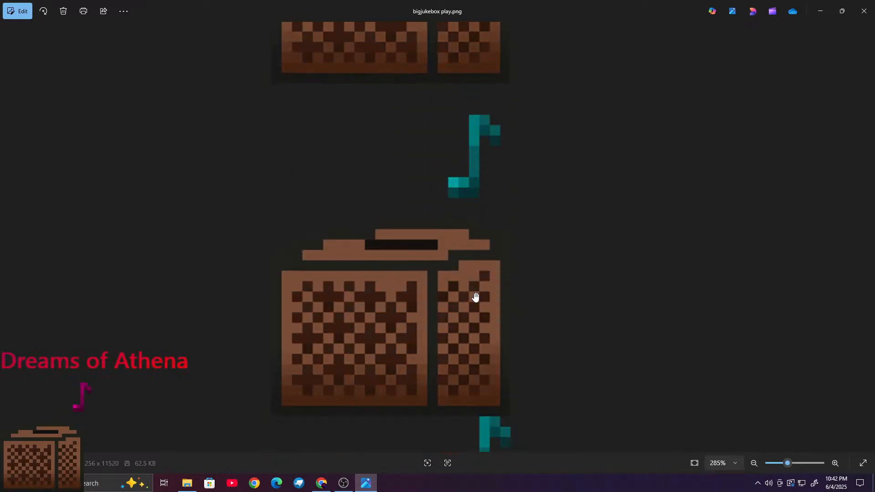
key(Down)
key(Down)
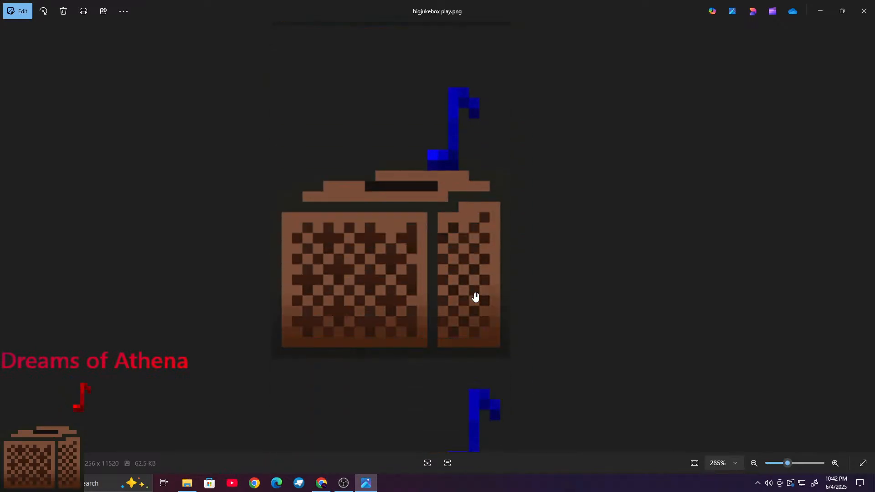
key(Down)
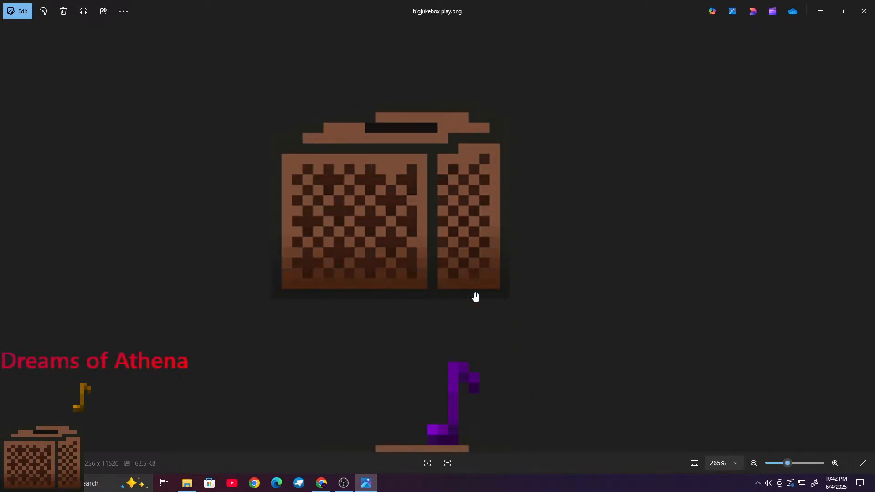
key(Down)
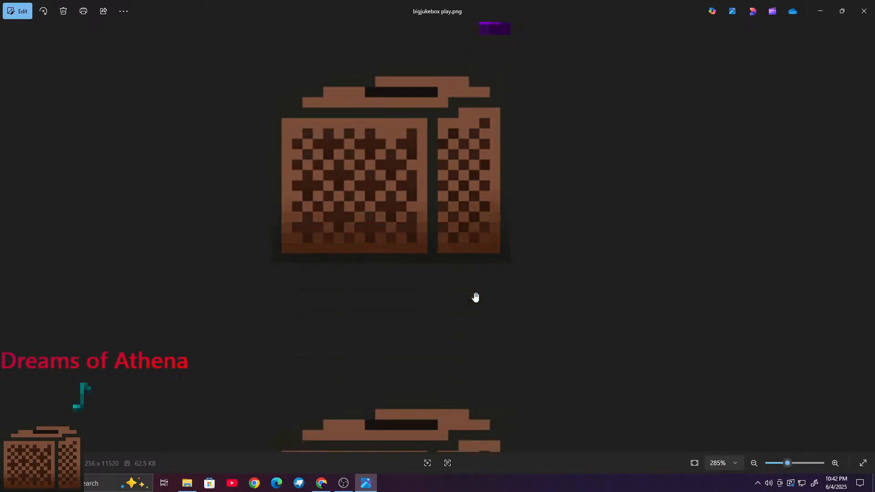
key(Down)
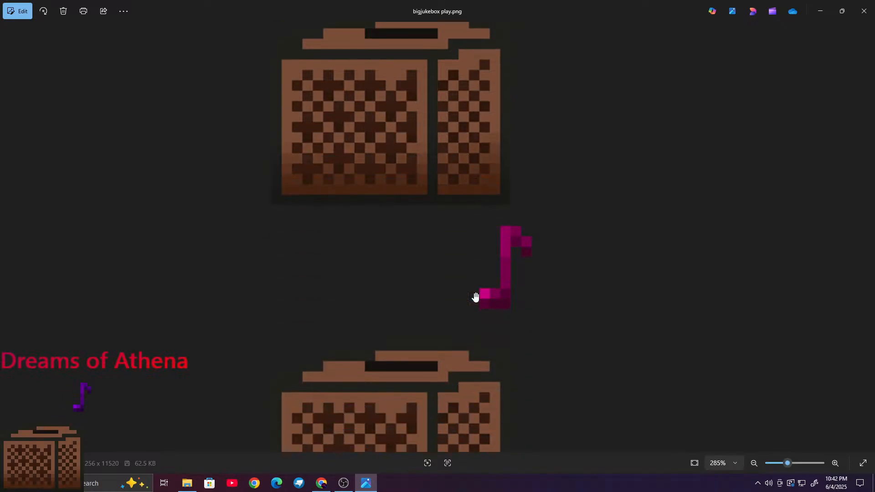
key(Down)
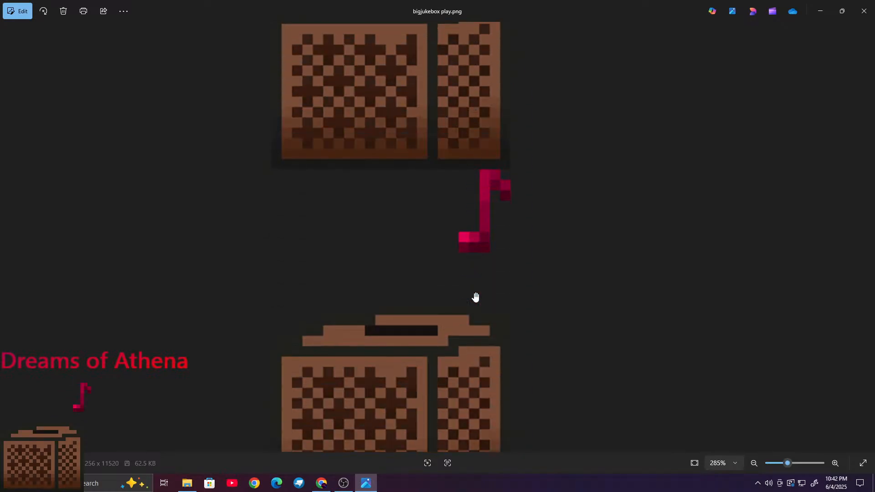
key(Down)
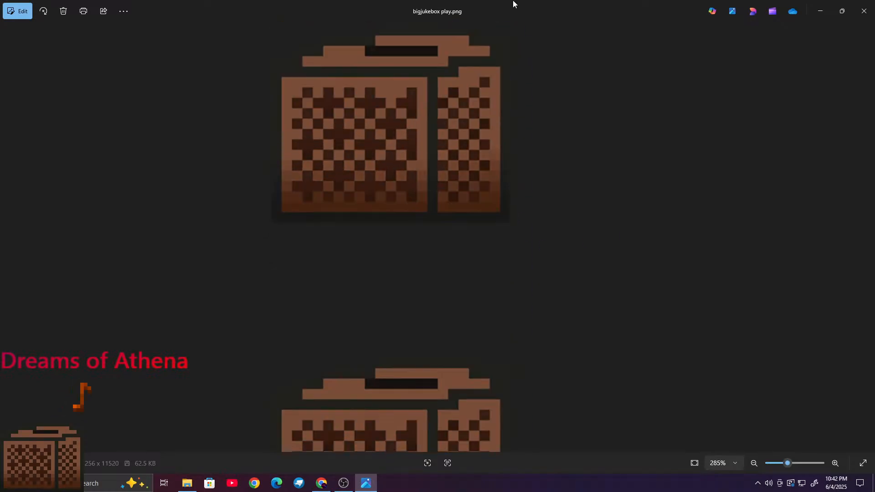
click(864, 10)
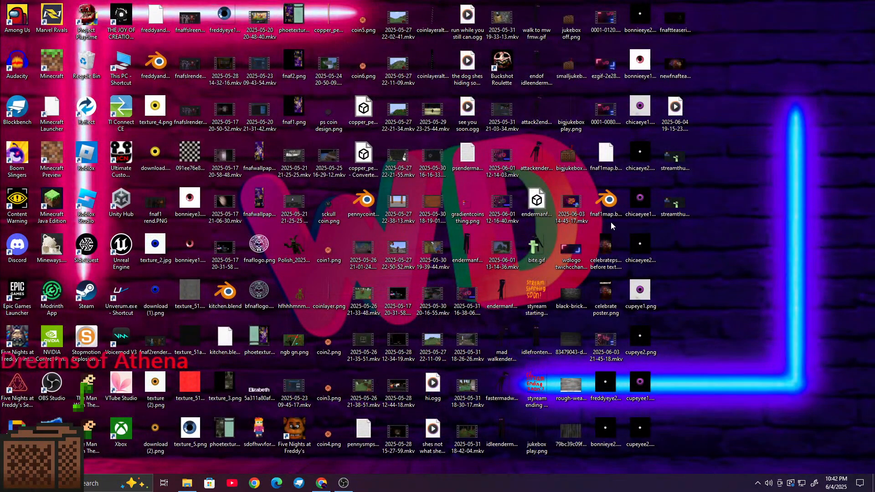
Step: Open the big jukebox GIF from the desktop, view its note animation enlarged, and close it
double_click(565, 152)
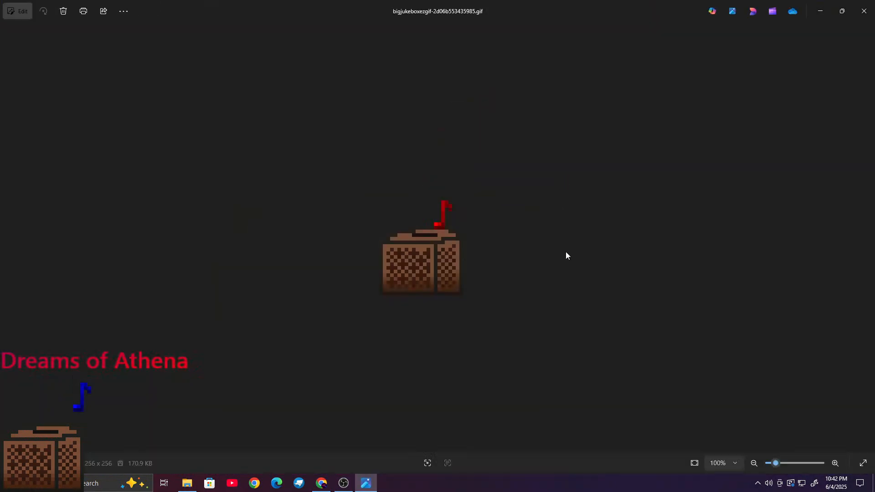
scroll(441, 240, up, 4)
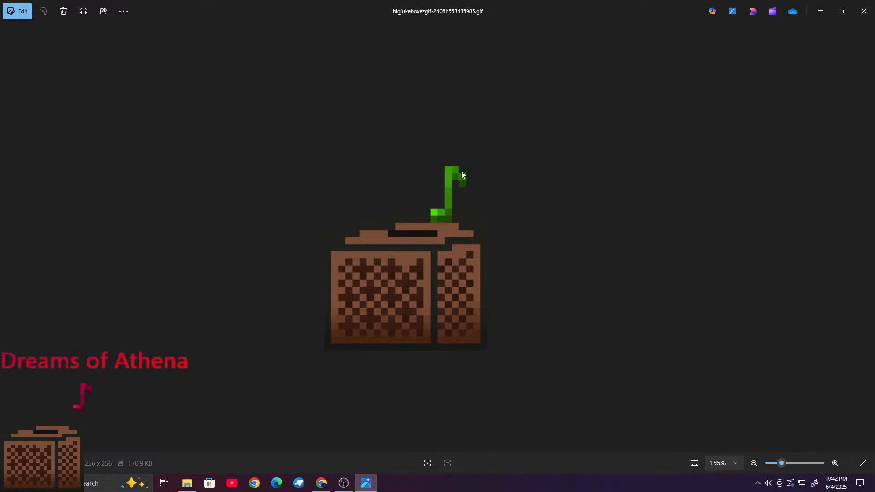
click(863, 10)
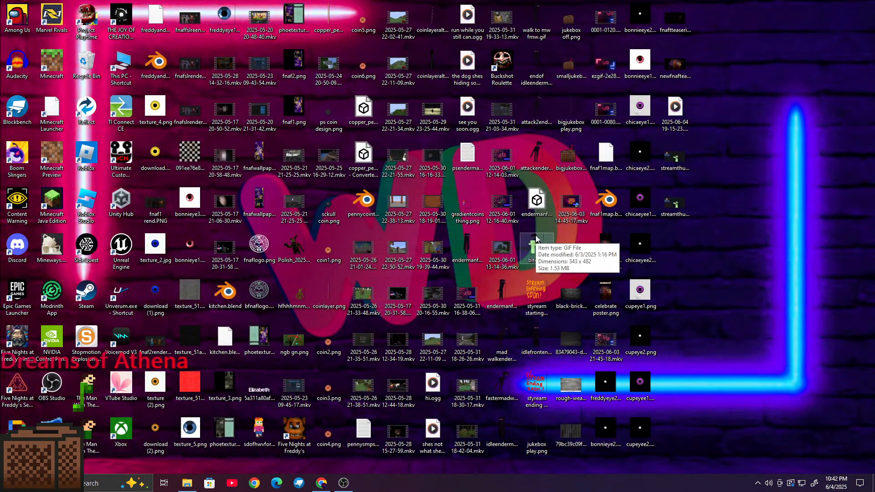
Step: Open the stream starting soon and stream ending soon images from the desktop, view the lettering enlarged, and close them
double_click(534, 295)
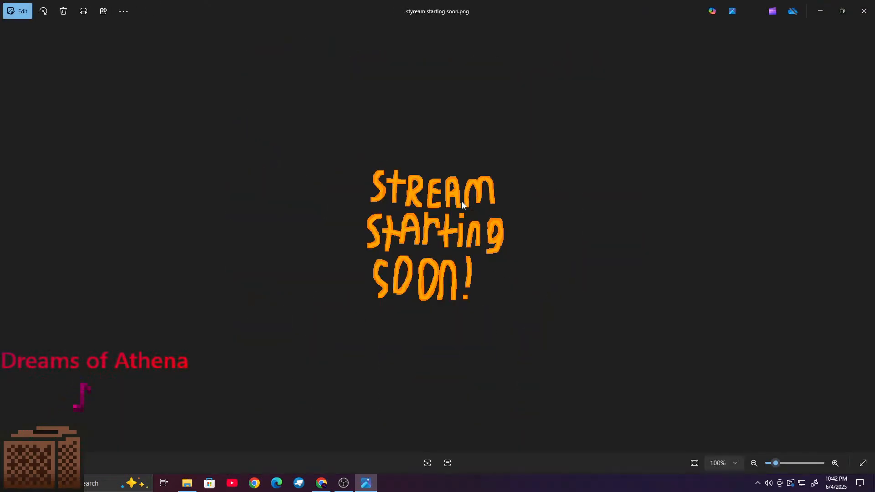
scroll(462, 203, up, 5)
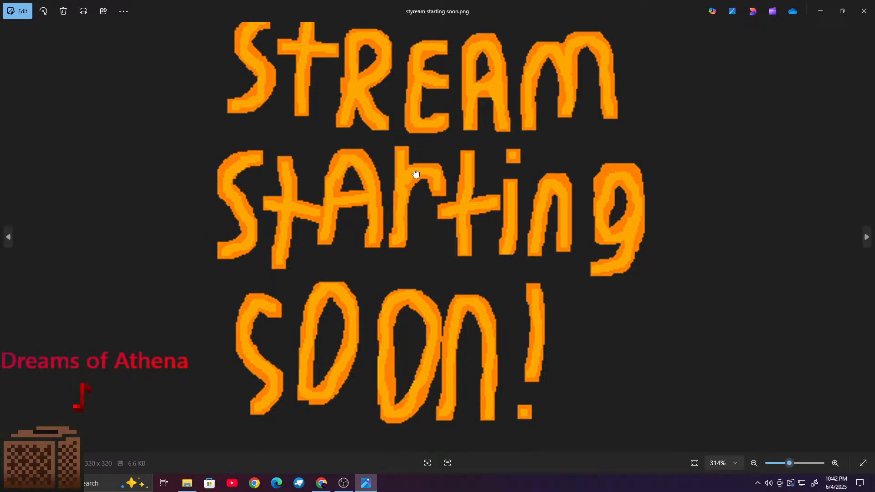
click(868, 243)
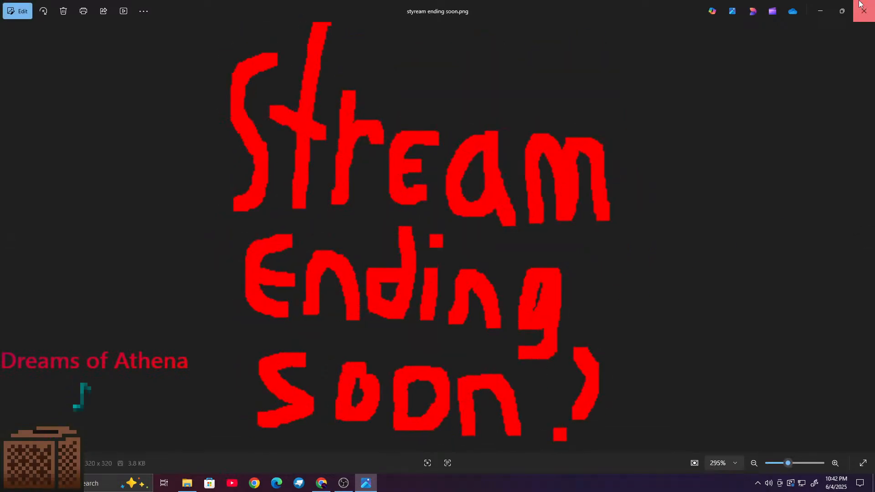
click(863, 8)
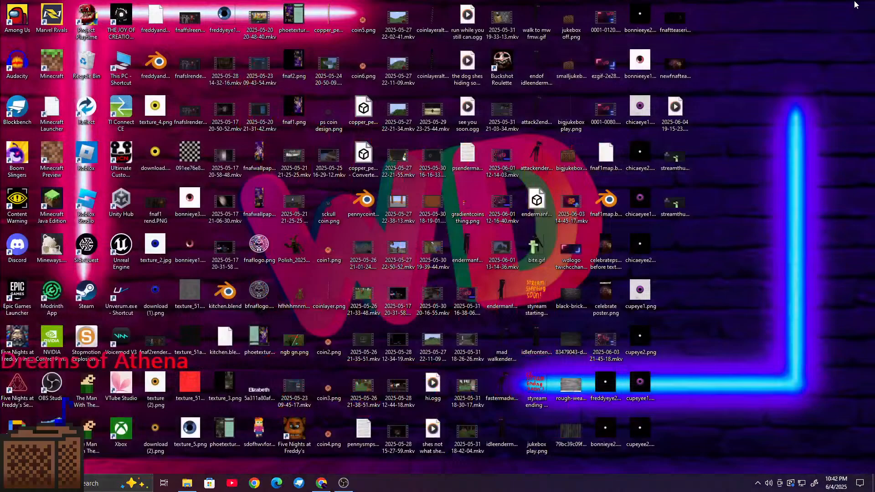
double_click(542, 377)
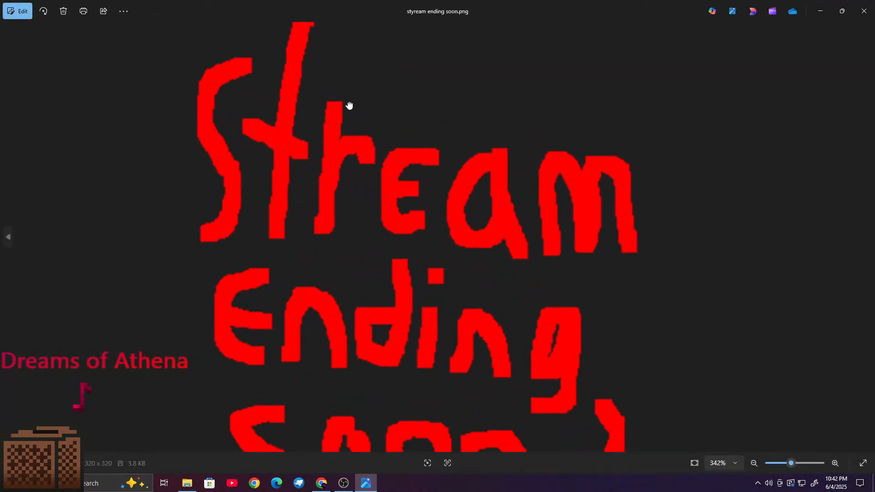
click(863, 10)
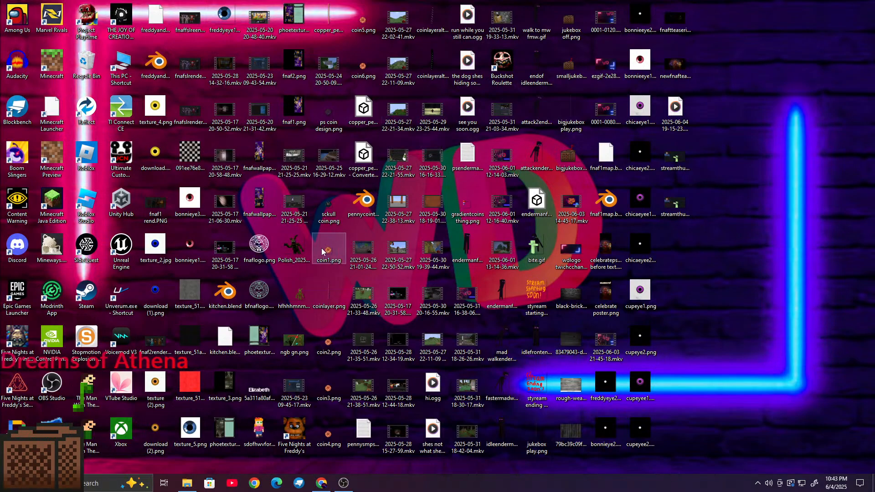
double_click(296, 248)
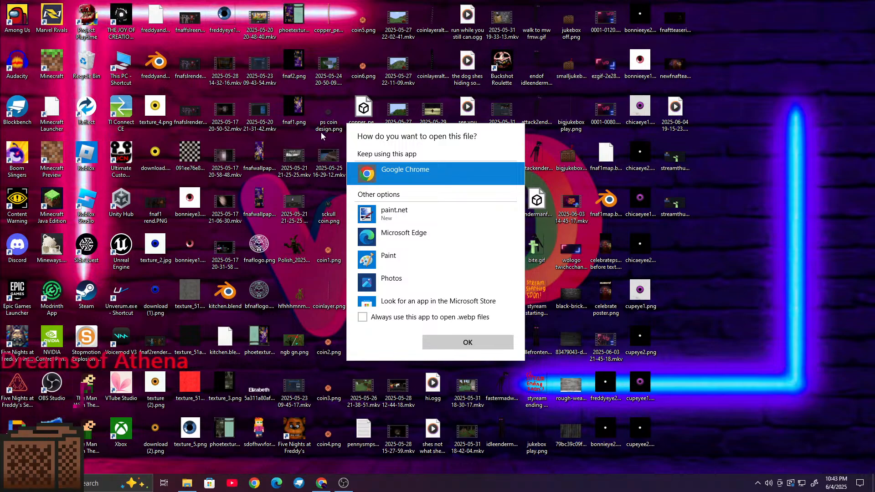
click(321, 136)
right_click(300, 236)
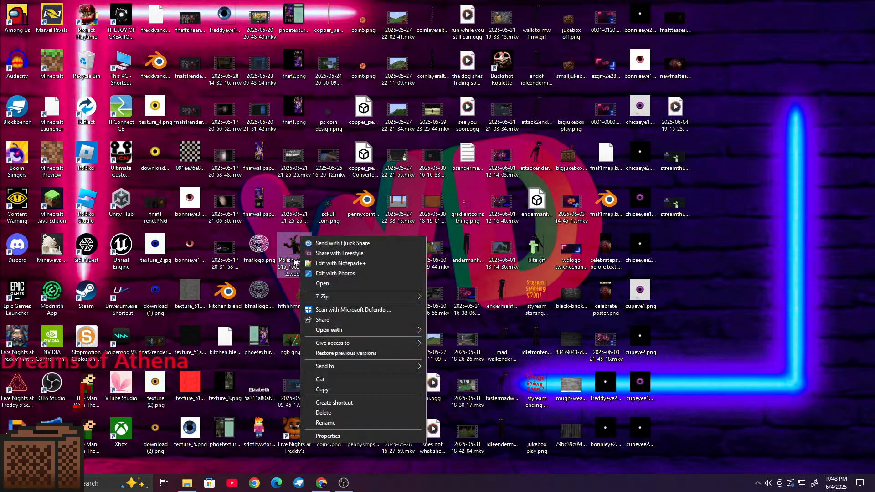
click(326, 242)
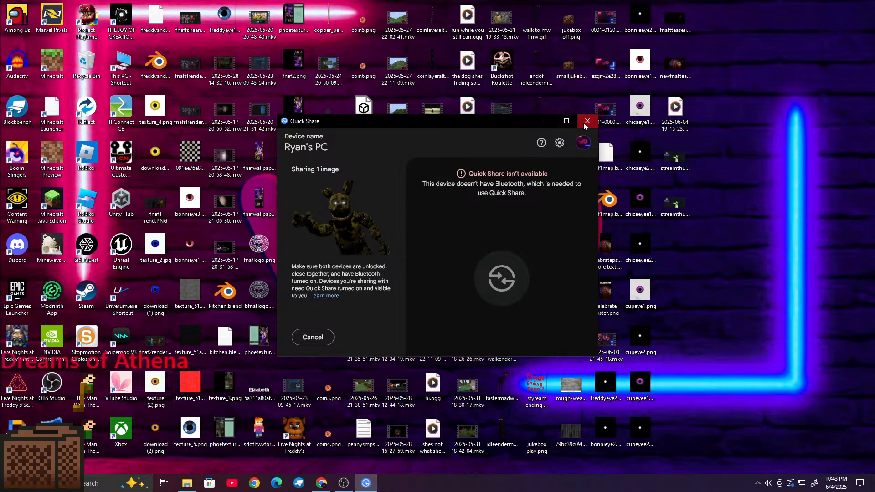
click(587, 122)
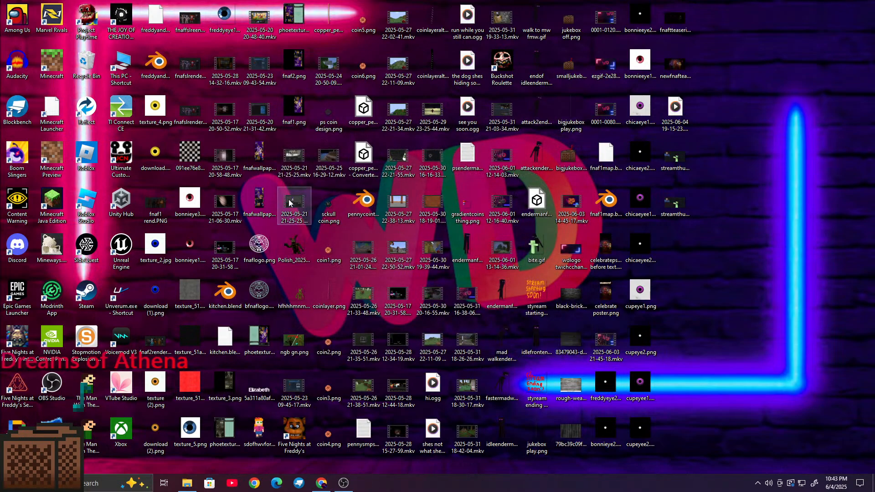
Step: Open kitchen.blend from the desktop and bring the spring trap character in the yellow kitchen into close view
double_click(208, 289)
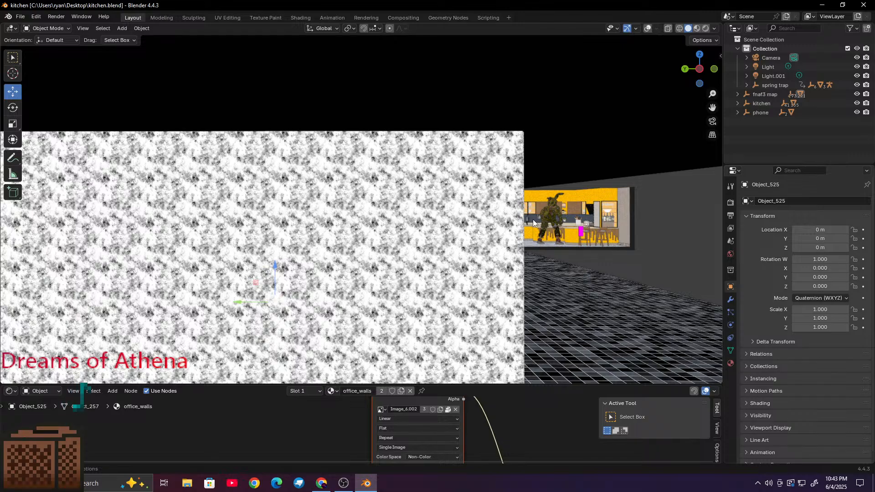
scroll(532, 219, down, 3)
scroll(532, 220, up, 8)
scroll(514, 169, down, 6)
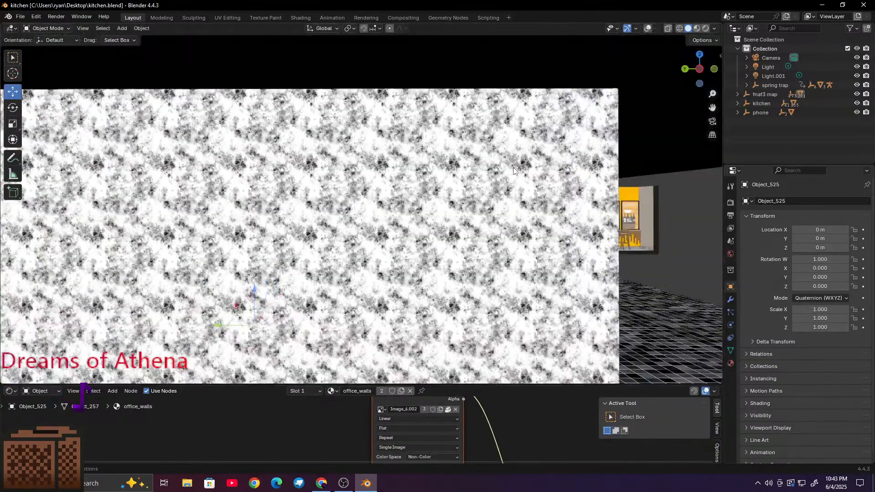
shift+middle_drag(528, 223, 395, 238)
scroll(395, 241, up, 7)
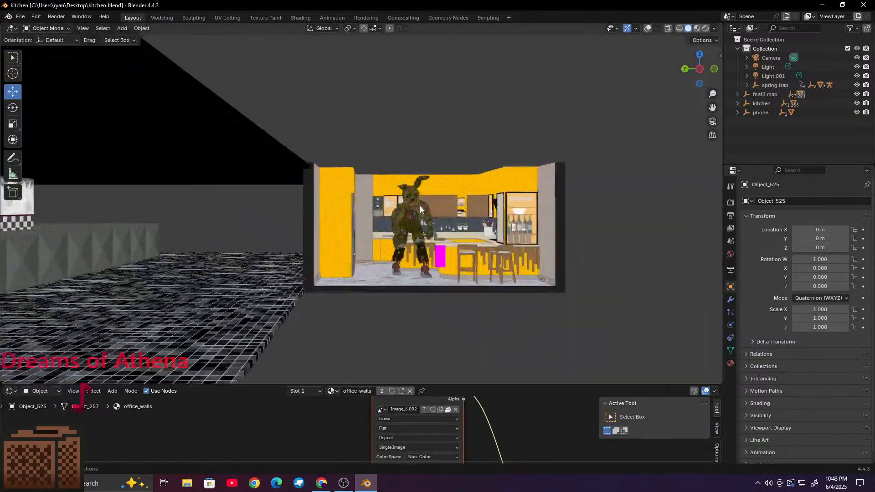
scroll(423, 205, down, 2)
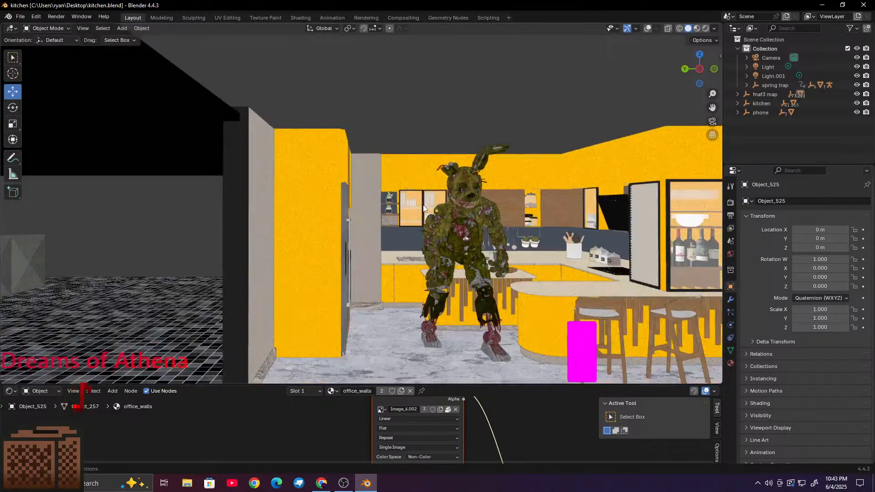
Step: Switch the shader editor area to a Timeline, play the spring trap animation, and return it to frame 1
click(10, 391)
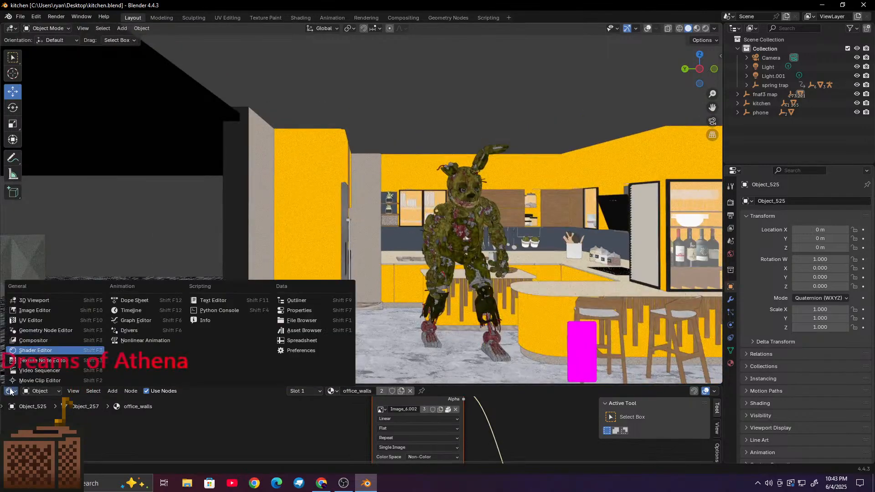
click(131, 310)
key(space)
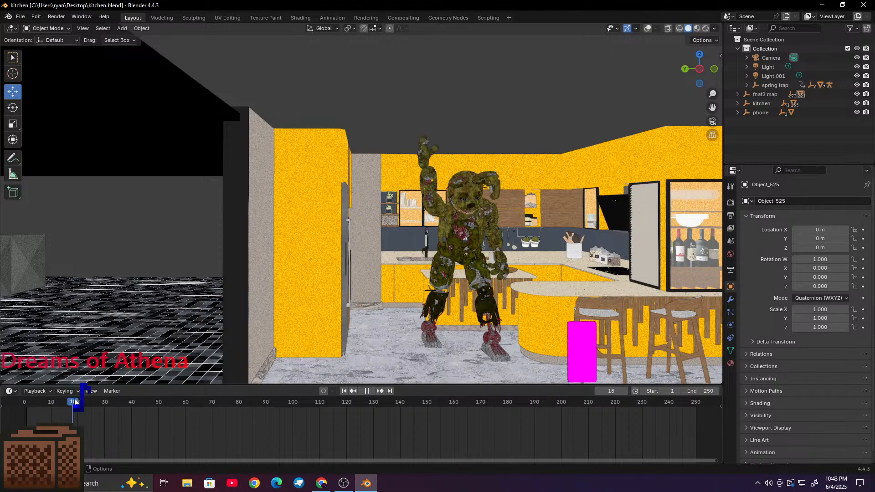
drag(199, 406, 26, 403)
key(space)
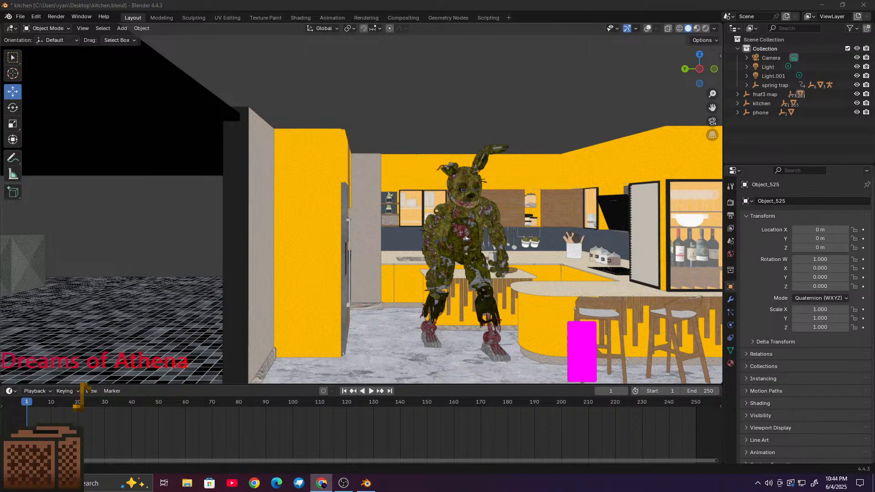
Step: Bring the YouTube Studio browser window over the scene and open the comments on the latest spring trap Short
drag(0, 91, 361, 65)
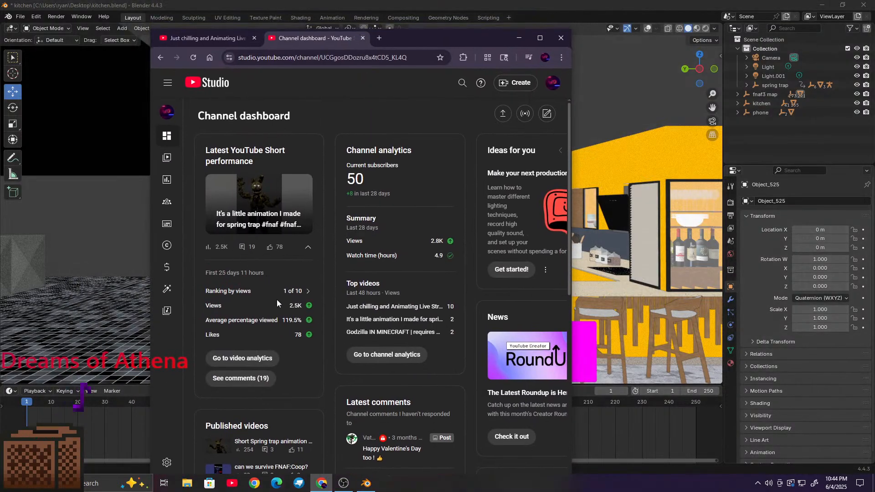
mouse_move(299, 310)
click(241, 378)
drag(397, 42, 0, 237)
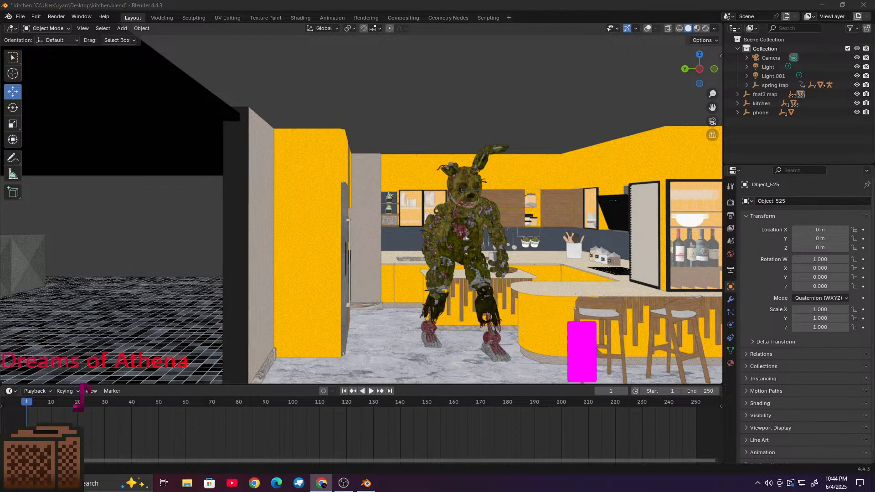
Step: Read through the Short's comments and replies down to the oldest ones, and move the browser window off this screen
drag(0, 91, 388, 8)
scroll(323, 278, down, 6)
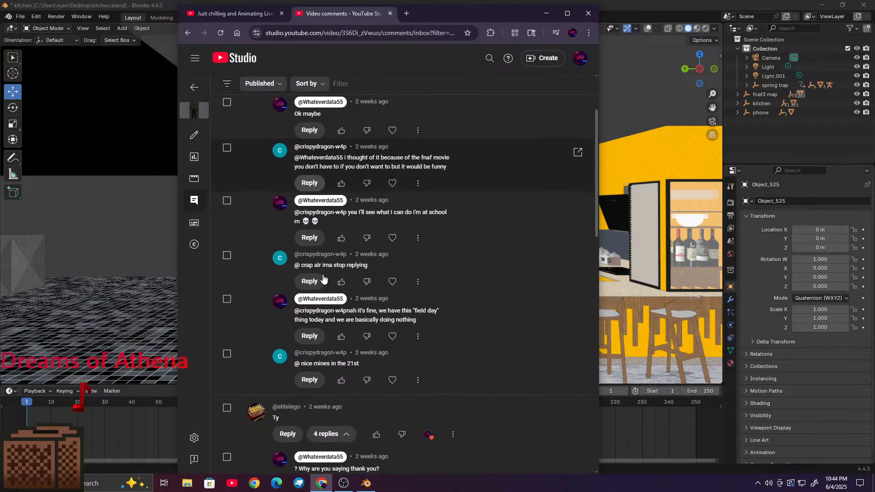
scroll(323, 279, down, 8)
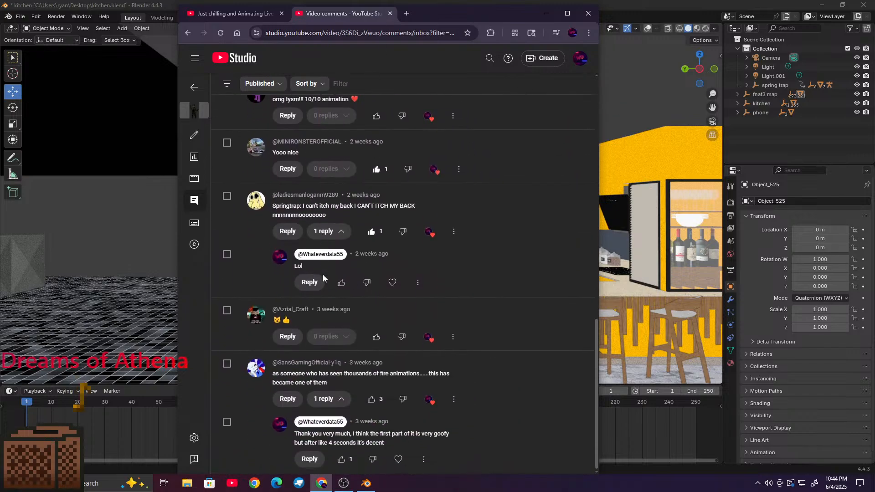
drag(439, 13, 0, 18)
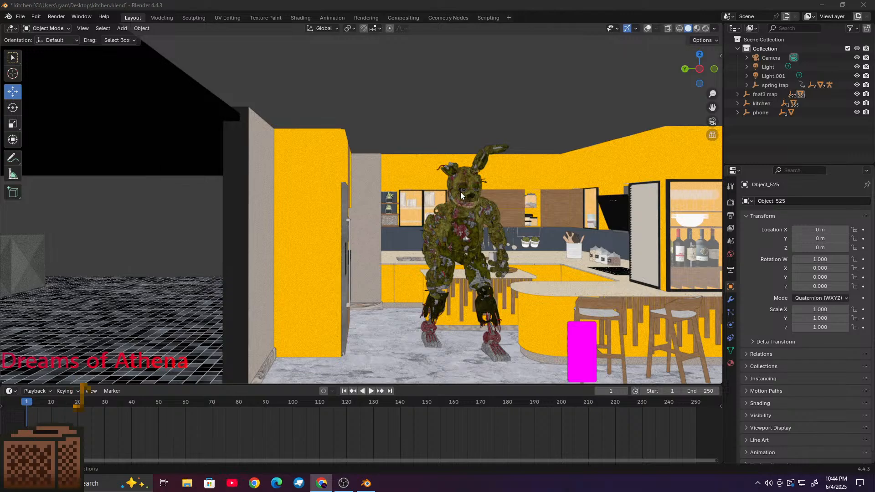
Step: Examine the spring trap kitchen from the front and its placement beside the large fnaf3 map from outside
key(KP_0)
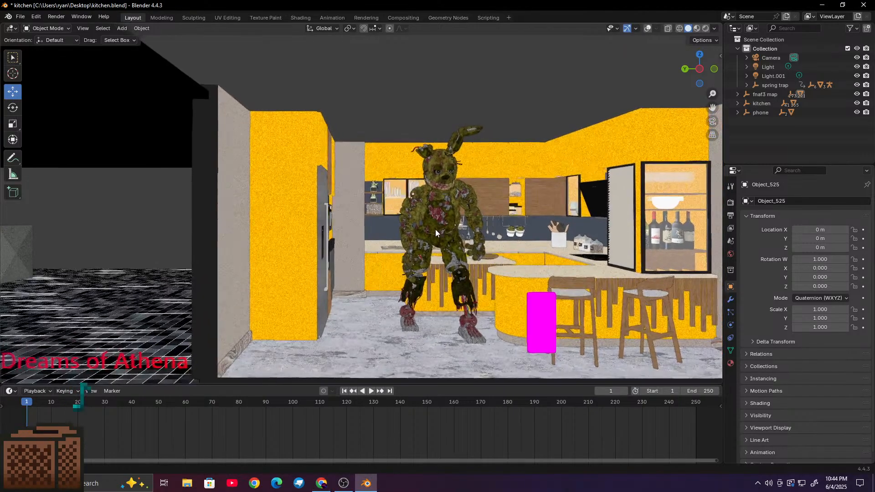
scroll(343, 133, down, 5)
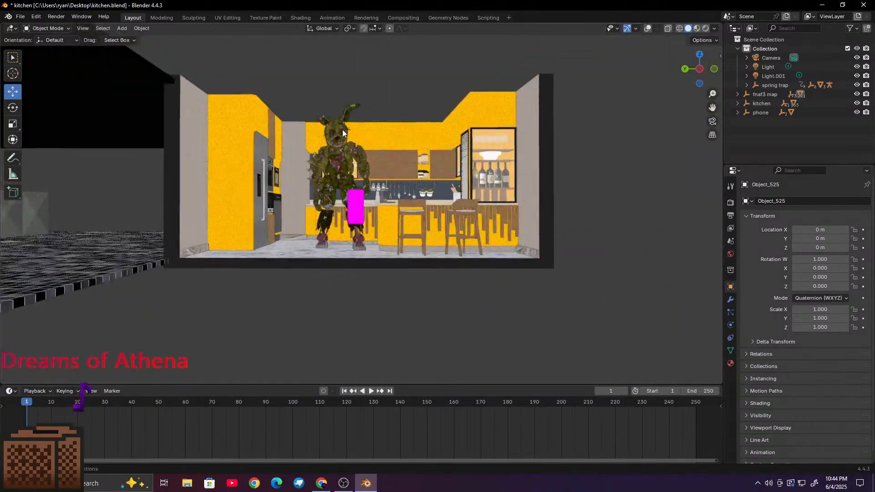
scroll(343, 133, up, 5)
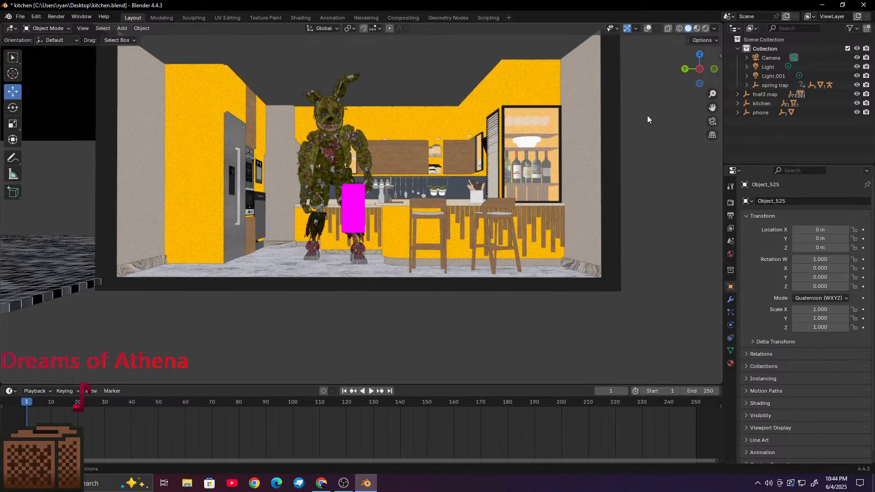
drag(700, 73, 420, 170)
shift+middle_drag(420, 166, 378, 363)
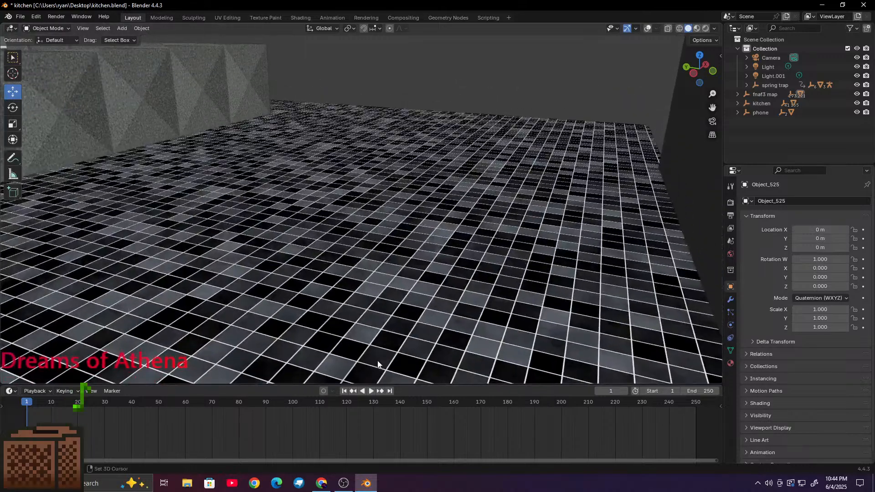
scroll(322, 260, down, 8)
scroll(320, 259, down, 5)
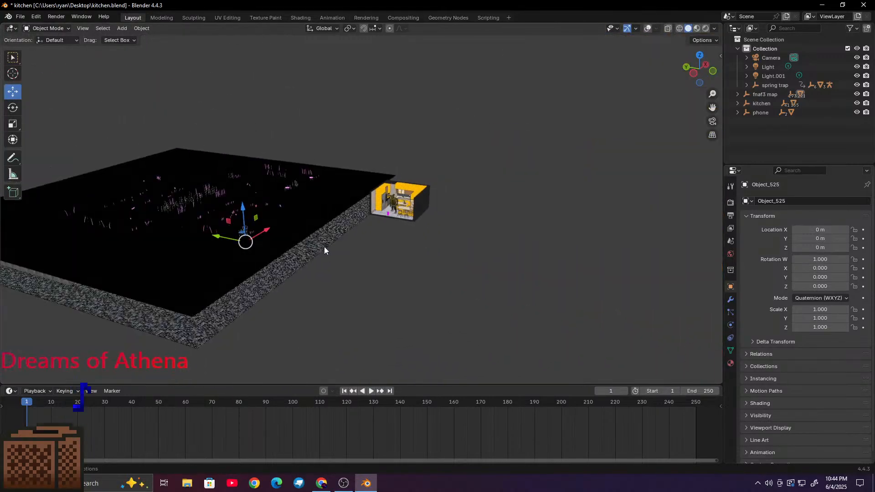
shift+middle_drag(347, 250, 419, 170)
scroll(463, 304, up, 3)
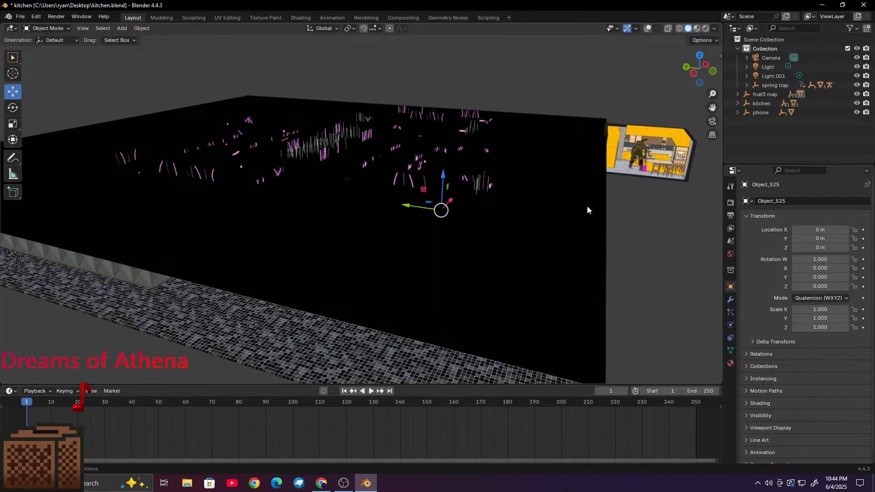
Step: Examine the pink surfaces and checkered tile wall inside the fnaf3 map, comparing rendered and solid shading
mouse_move(692, 75)
mouse_down()
mouse_move(700, 64)
mouse_move(691, 65)
mouse_up()
scroll(591, 111, up, 4)
scroll(591, 111, up, 8)
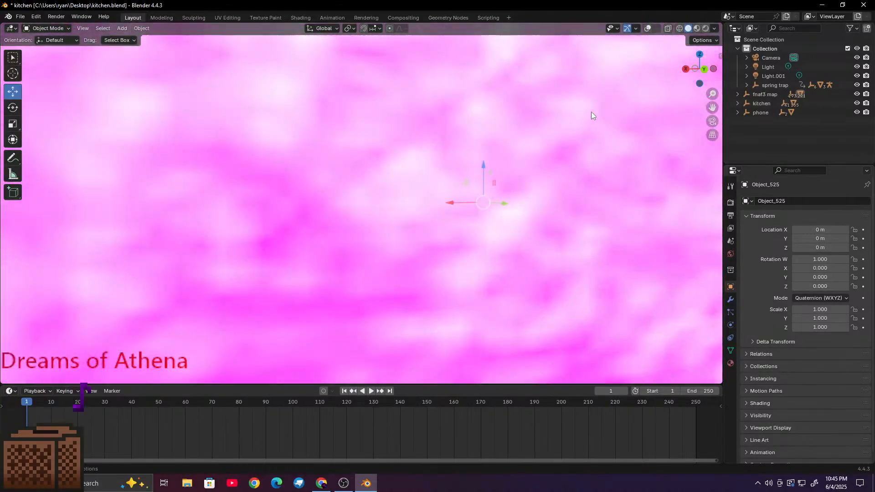
scroll(482, 213, down, 6)
scroll(483, 213, up, 8)
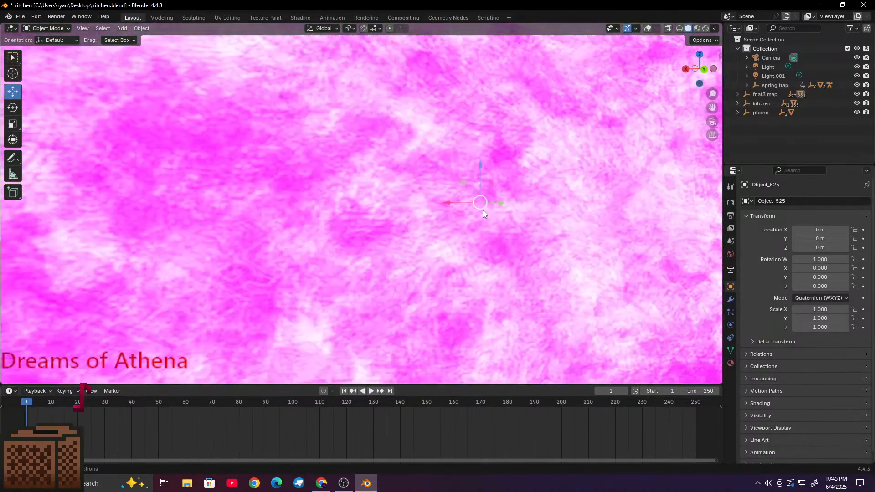
scroll(483, 214, down, 3)
scroll(484, 213, up, 2)
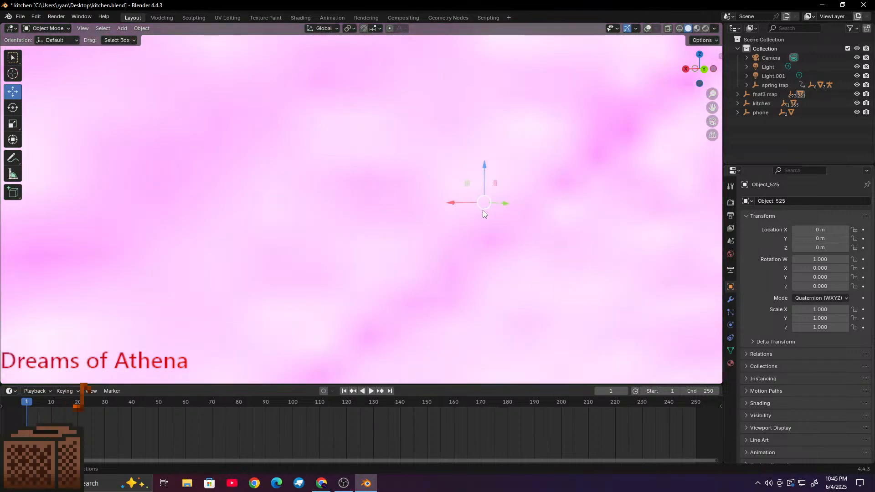
scroll(483, 213, down, 5)
middle_drag(483, 210, 277, 232)
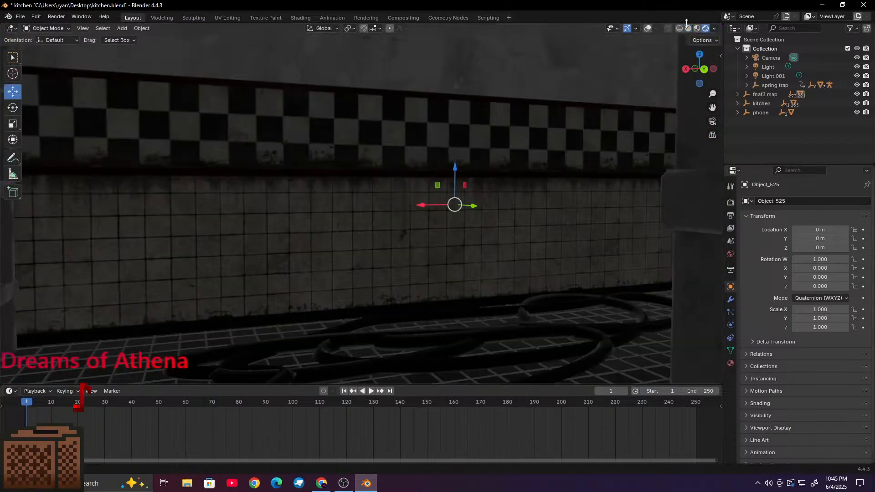
click(687, 29)
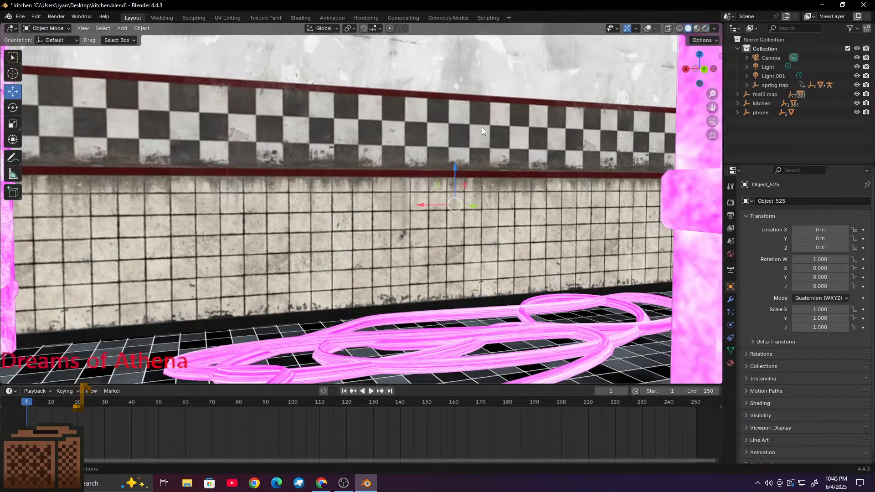
scroll(488, 122, down, 8)
drag(471, 4, 723, 78)
drag(549, 82, 228, 75)
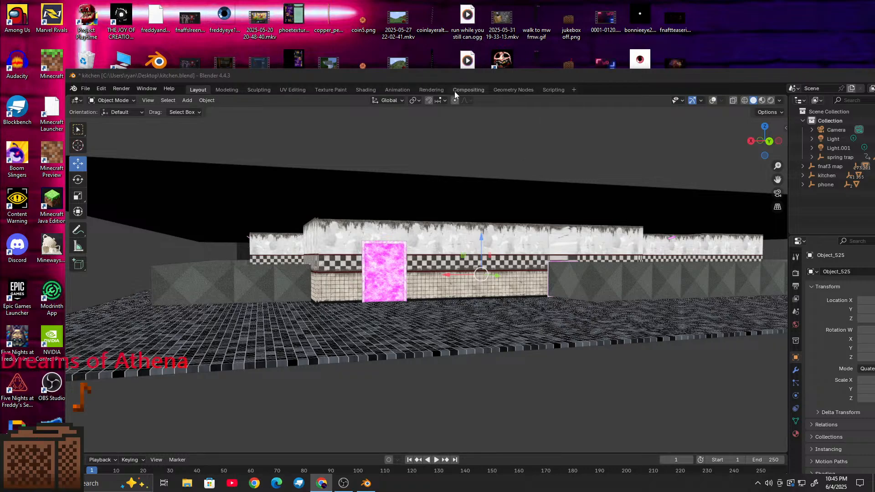
drag(456, 77, 460, 3)
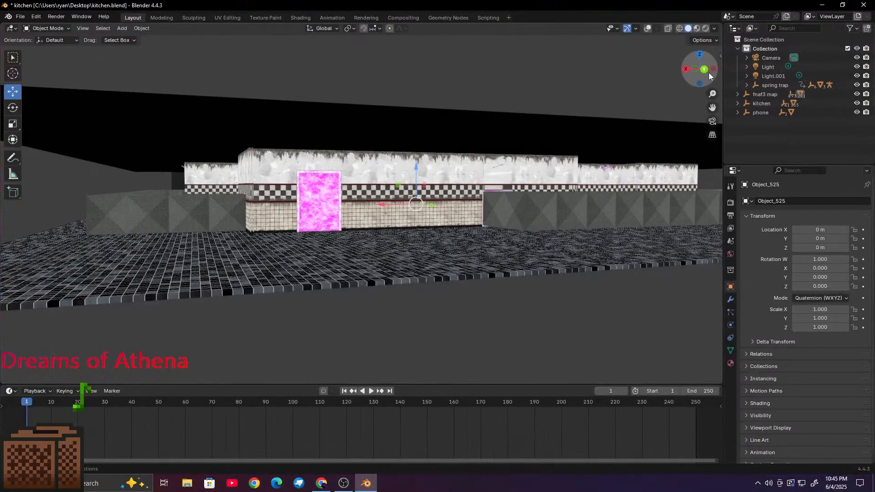
Step: Examine the fnaf3 map and the adjoining kitchen from several outside angles in solid shading
mouse_move(709, 72)
mouse_down()
mouse_move(661, 77)
mouse_move(654, 69)
mouse_move(709, 87)
mouse_move(721, 64)
mouse_move(665, 91)
mouse_move(715, 79)
mouse_move(721, 69)
mouse_up()
shift+middle_drag(501, 282, 22, 234)
shift+middle_drag(594, 111, 508, 283)
scroll(552, 180, up, 3)
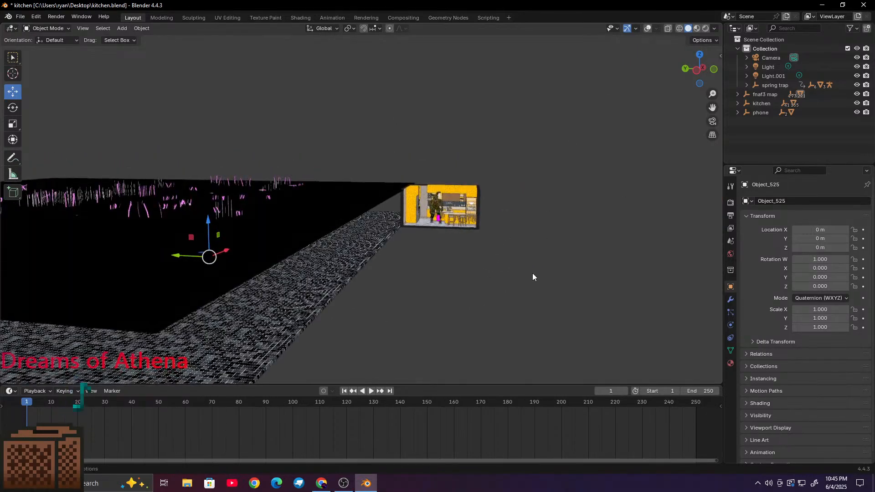
scroll(526, 172, down, 4)
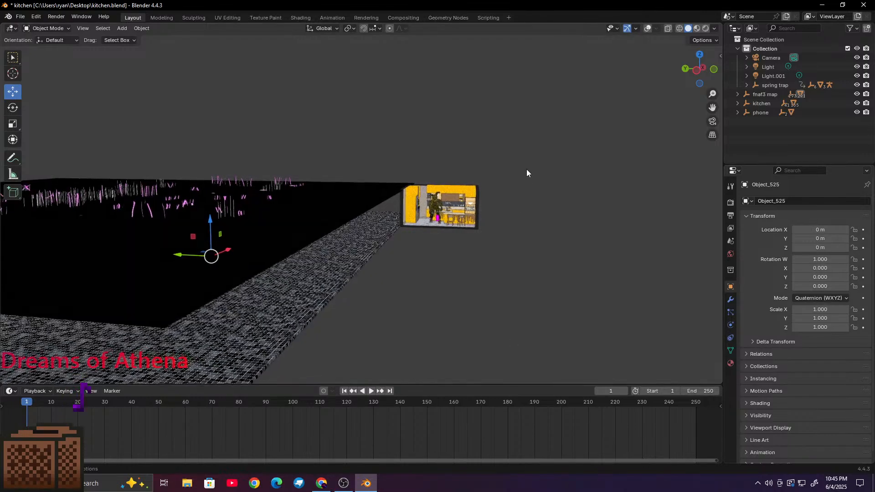
drag(707, 75, 635, 144)
scroll(638, 141, up, 3)
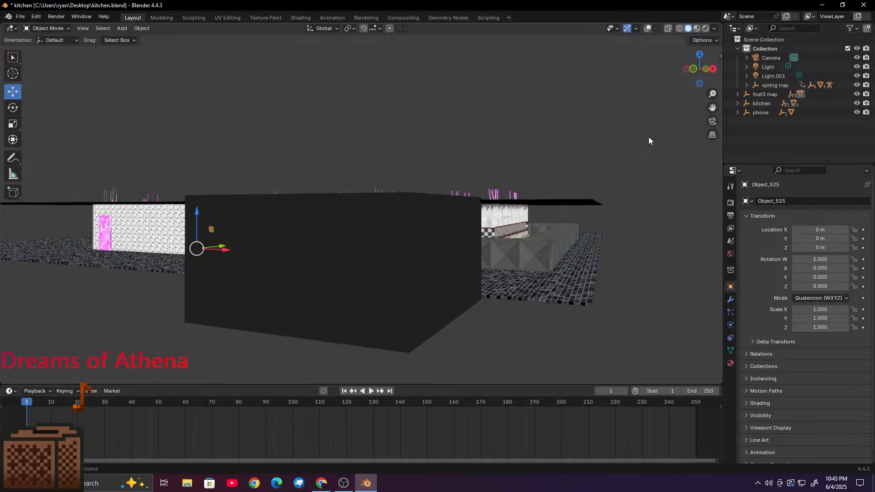
drag(692, 69, 590, 251)
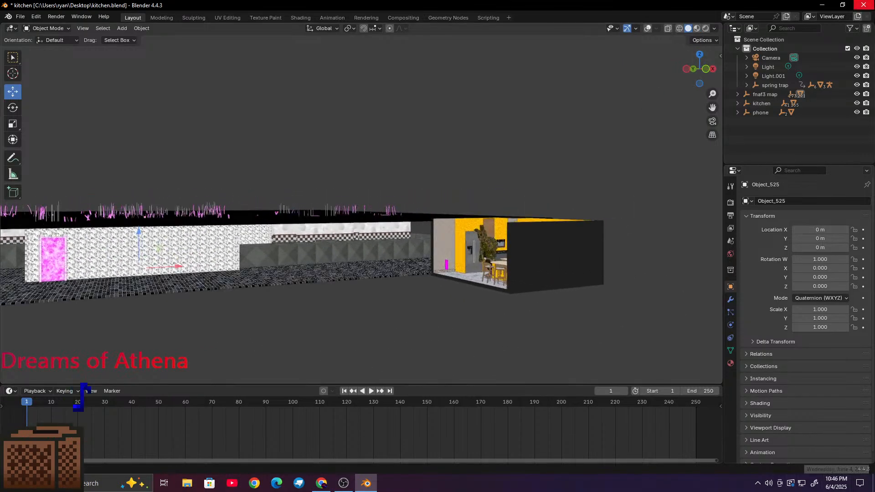
shift+drag(634, 165, 586, 180)
shift+middle_drag(586, 183, 551, 180)
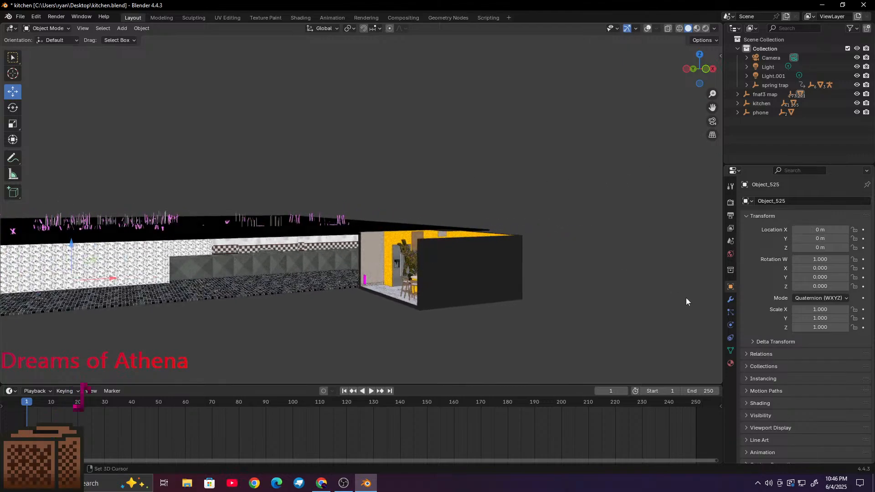
mouse_move(686, 301)
shift+middle_down()
mouse_move(521, 207)
mouse_move(445, 296)
shift+middle_up()
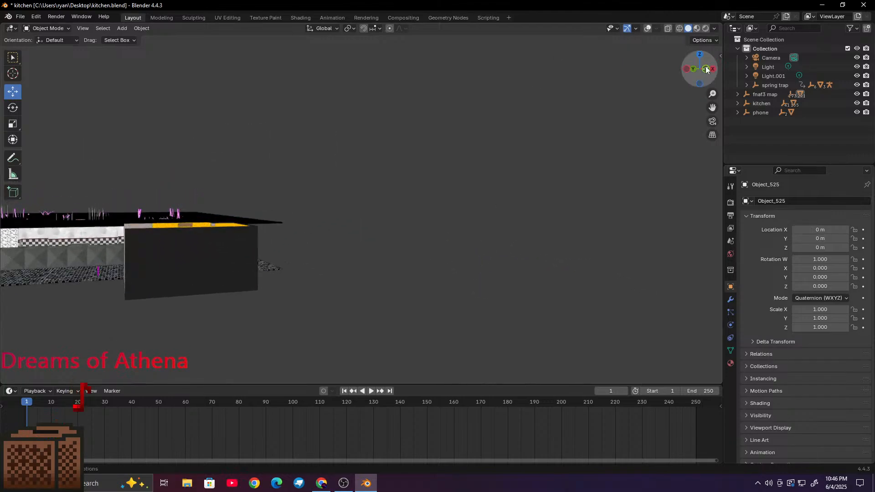
drag(706, 69, 756, 70)
shift+middle_drag(521, 201, 171, 340)
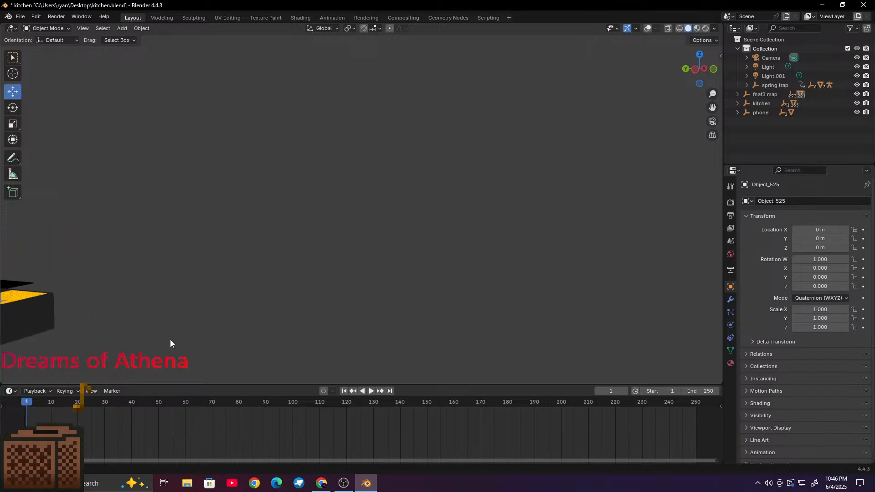
drag(703, 69, 847, 70)
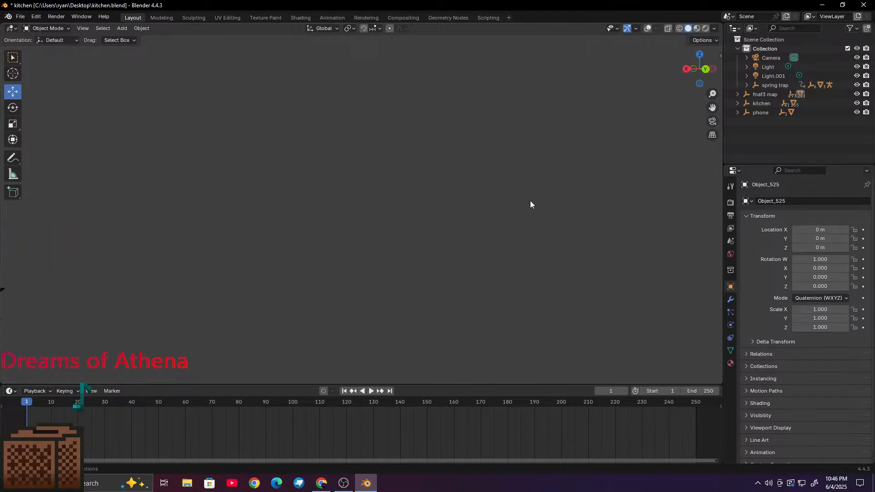
shift+middle_drag(335, 216, 567, 163)
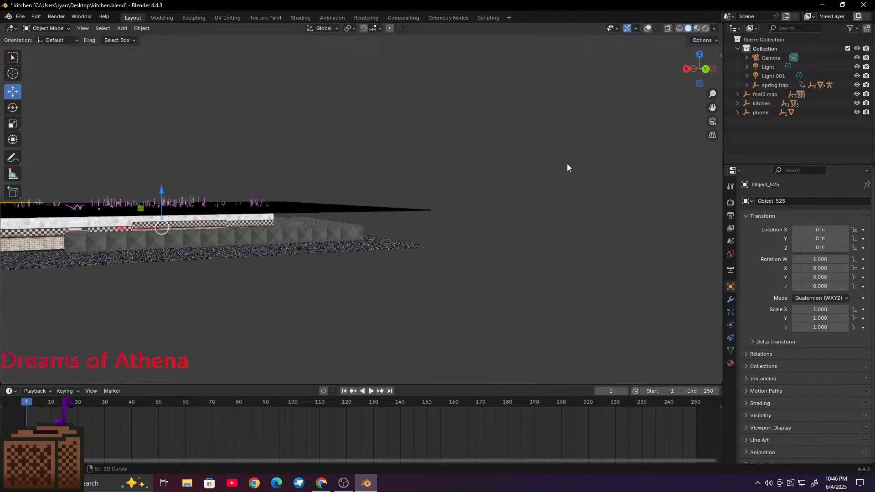
Step: Return to the front of the kitchen and examine spring trap and the furnishings near and far in solid shading
click(711, 122)
shift+middle_drag(501, 221, 367, 267)
click(702, 68)
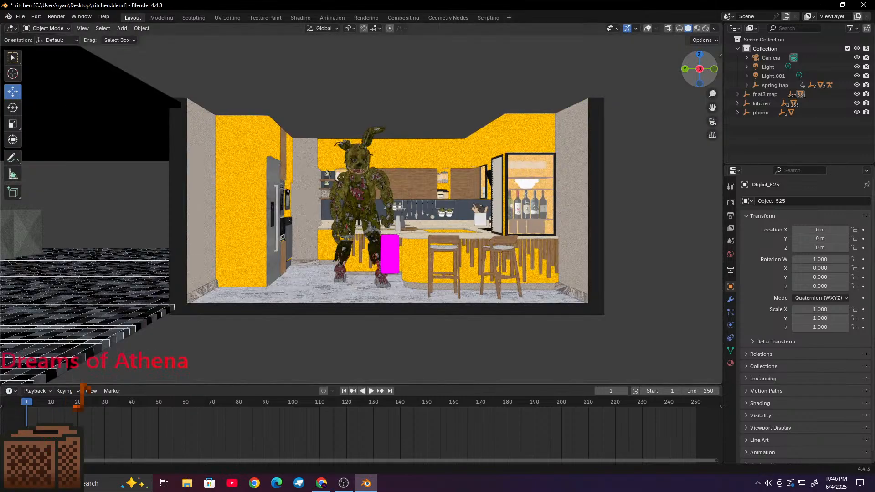
click(708, 31)
click(689, 28)
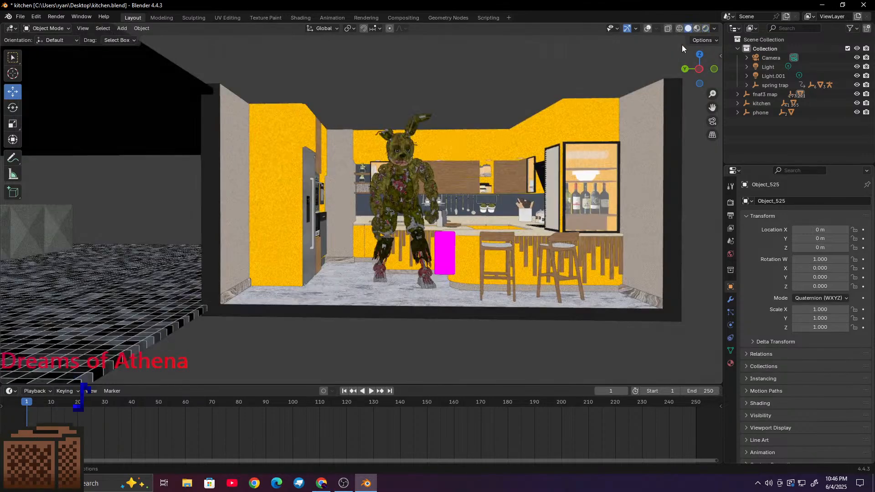
scroll(538, 176, up, 5)
scroll(538, 175, down, 3)
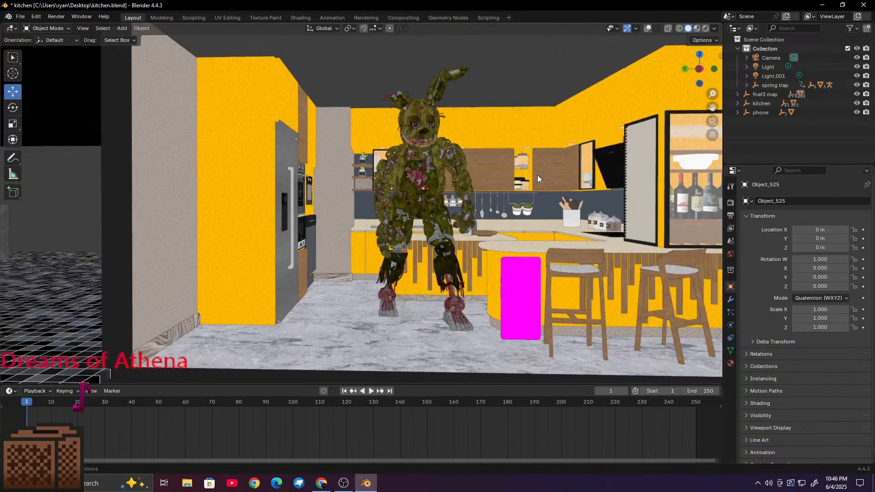
scroll(557, 178, up, 2)
scroll(538, 169, up, 3)
scroll(538, 170, down, 6)
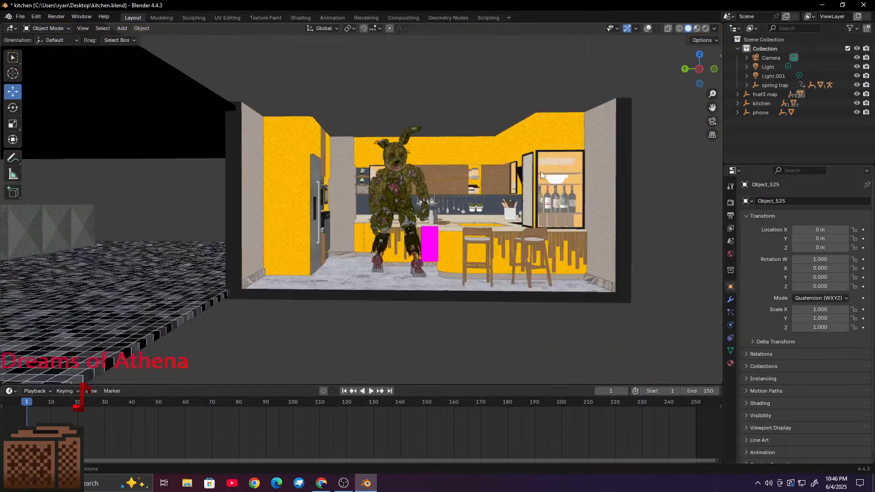
scroll(541, 171, up, 6)
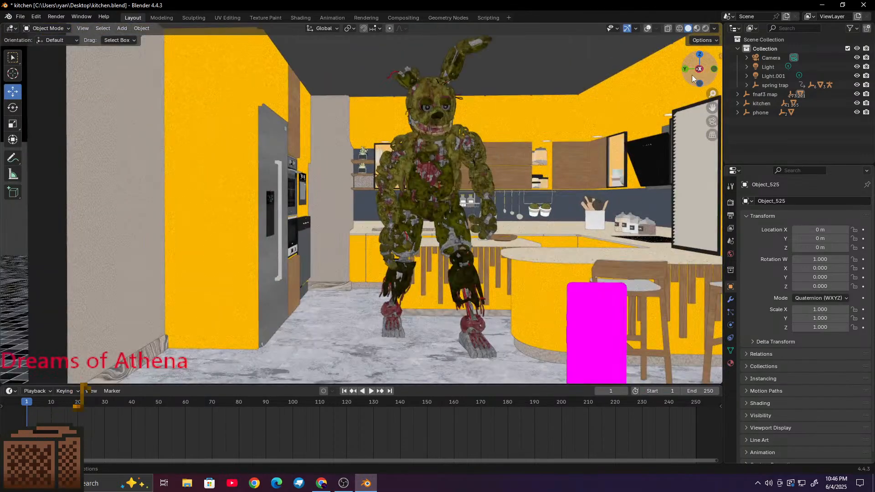
mouse_move(700, 70)
mouse_down()
mouse_move(708, 78)
mouse_move(701, 68)
mouse_up()
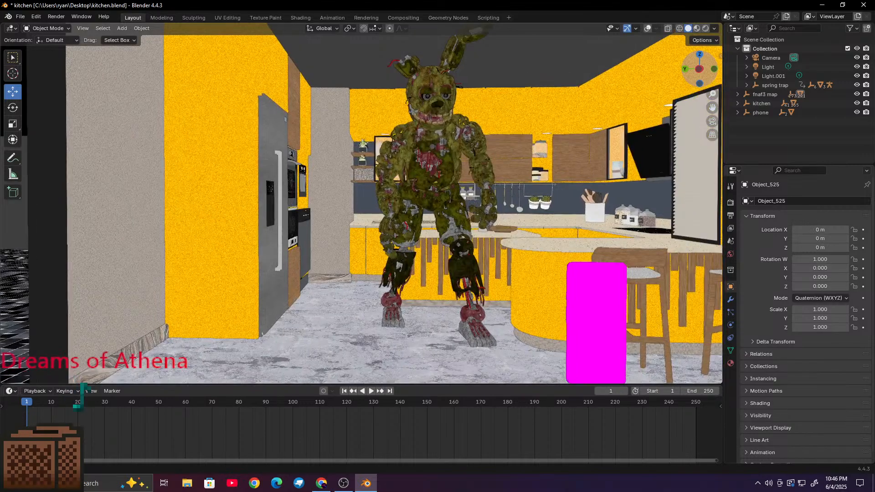
Step: Show the kitchen in material preview and rendered shading, and examine the back of the green phone up close
click(697, 28)
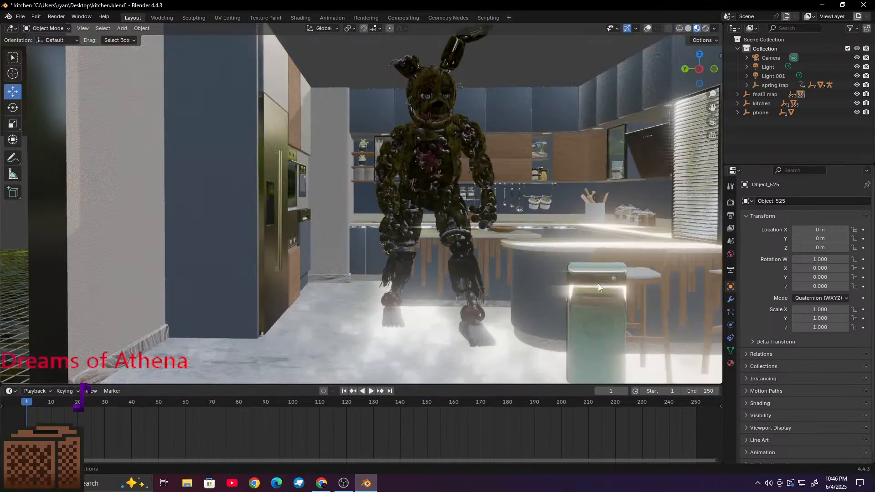
scroll(493, 212, up, 3)
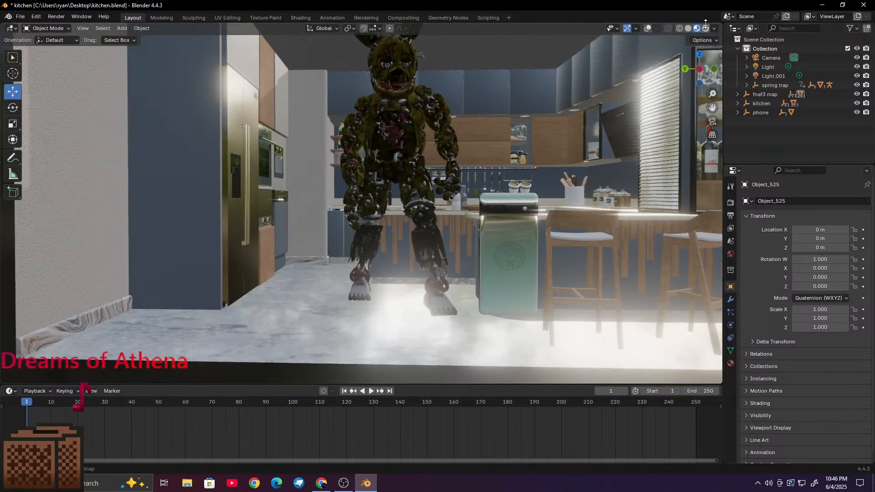
click(705, 28)
mouse_move(533, 161)
shift+middle_down()
mouse_move(445, 142)
mouse_move(458, 187)
mouse_move(486, 151)
mouse_move(474, 180)
shift+middle_up()
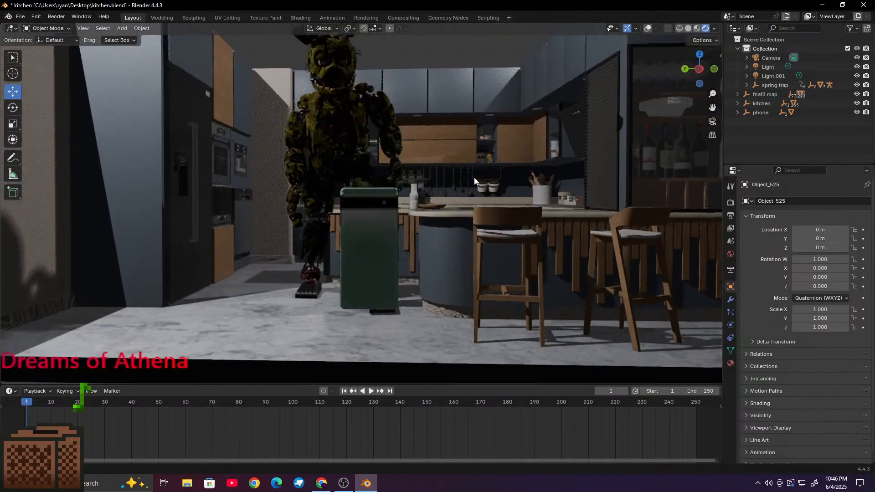
scroll(475, 177, up, 7)
scroll(485, 181, down, 1)
shift+middle_drag(451, 256, 489, 176)
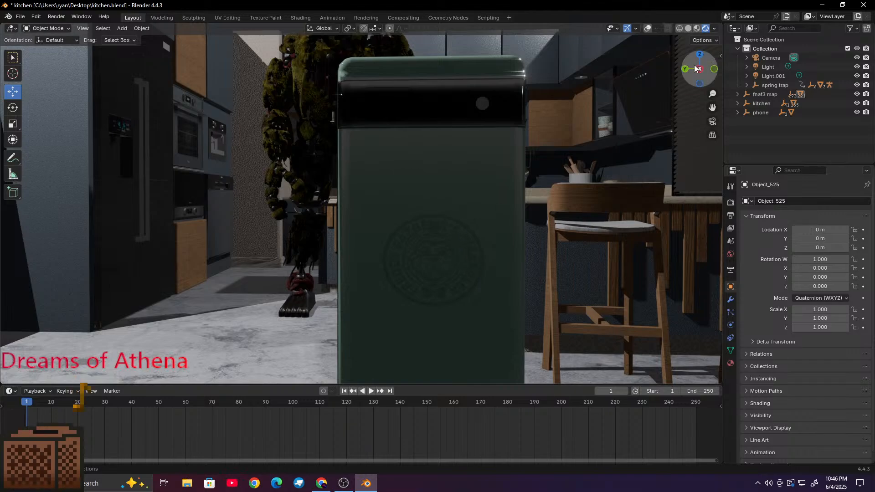
Step: Examine the rendered fnaf3 map and kitchen from the rear, ending on spring trap seen from behind
drag(694, 70, 597, 66)
scroll(453, 179, down, 10)
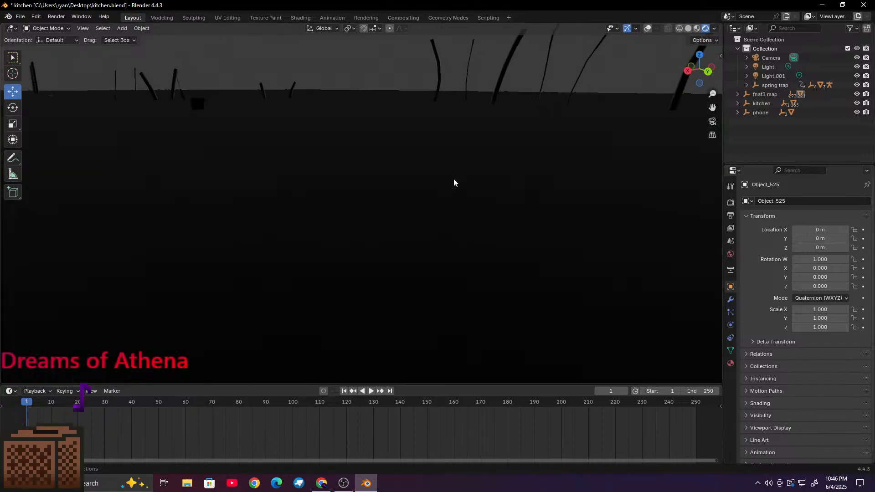
scroll(481, 208, up, 8)
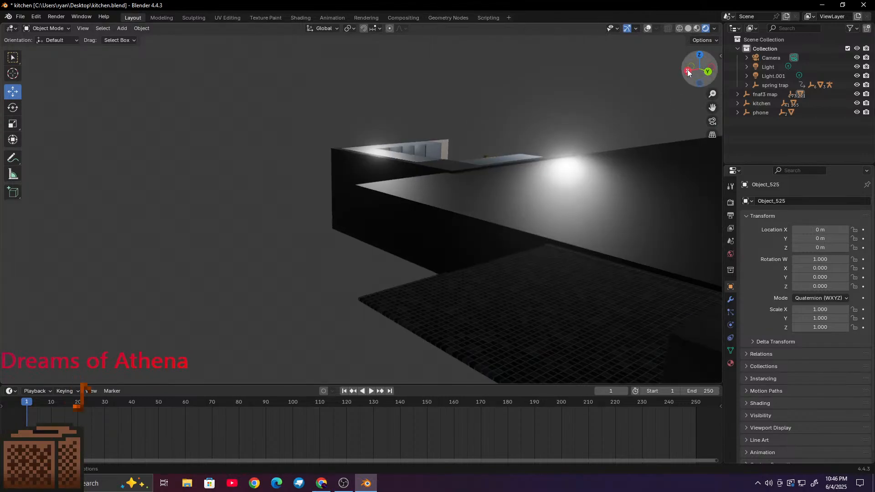
drag(688, 72, 735, 72)
scroll(342, 263, down, 6)
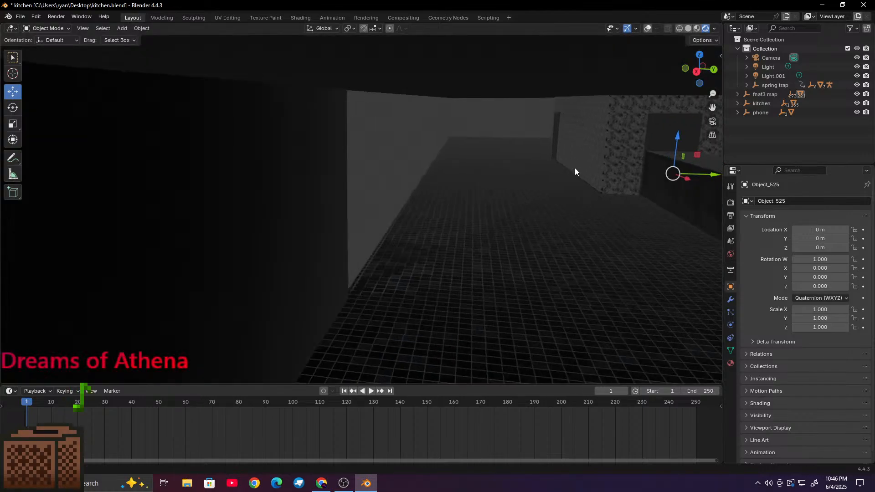
shift+middle_drag(575, 168, 721, 199)
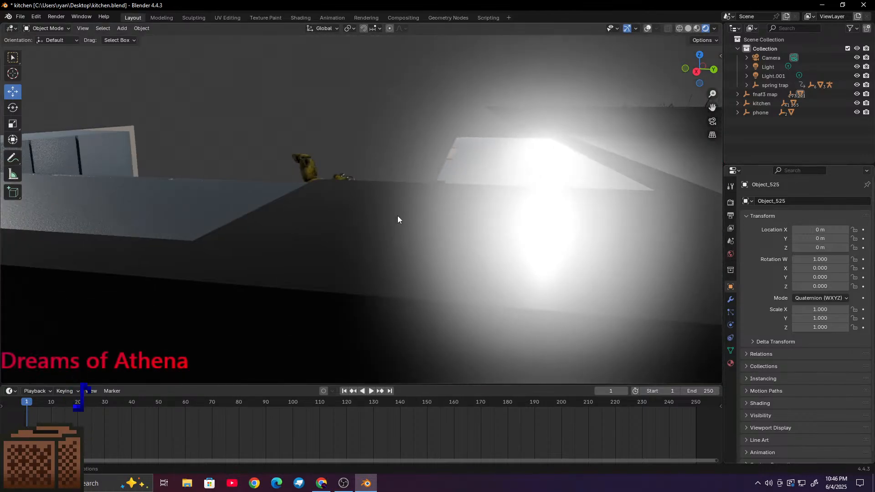
scroll(398, 188, up, 8)
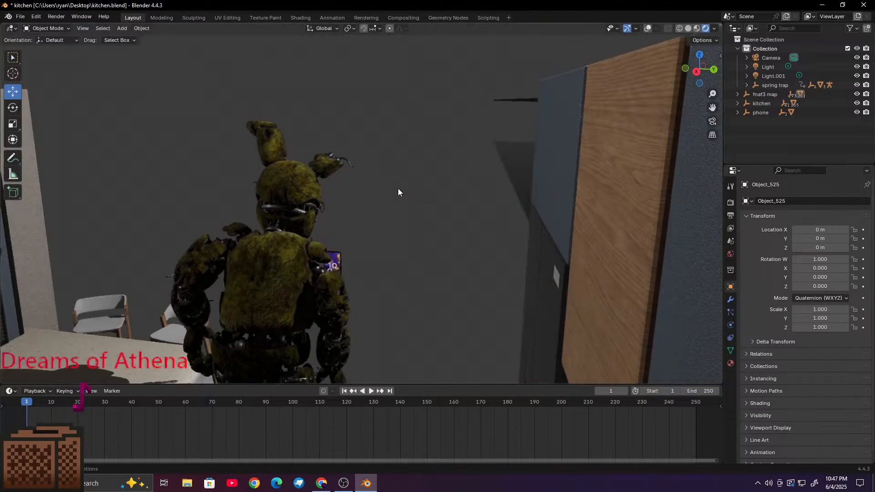
scroll(362, 236, down, 1)
shift+middle_drag(362, 236, 397, 181)
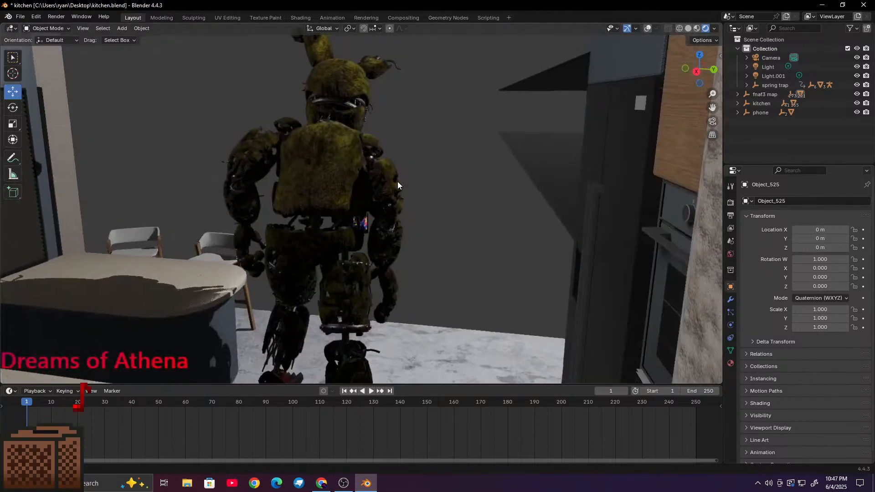
scroll(387, 207, down, 2)
shift+middle_drag(263, 4, 345, 172)
Step: Examine the lock screen on the phone in front of spring trap up close
scroll(345, 173, up, 12)
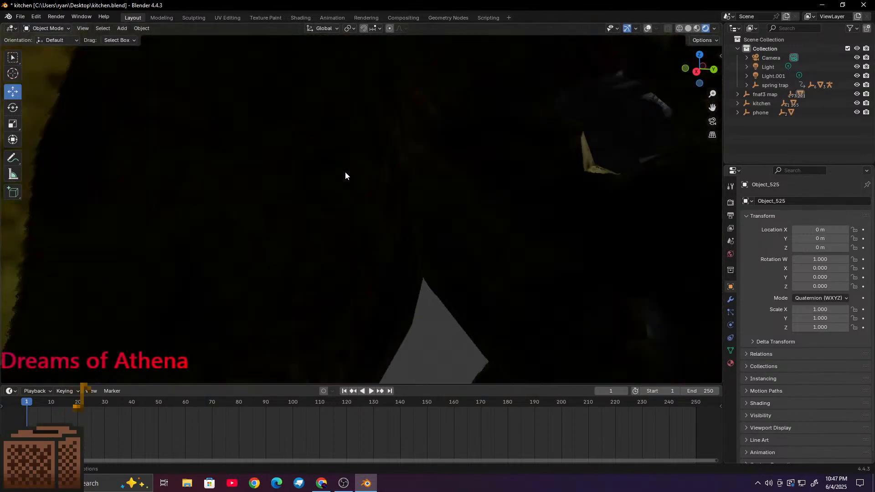
scroll(346, 173, down, 10)
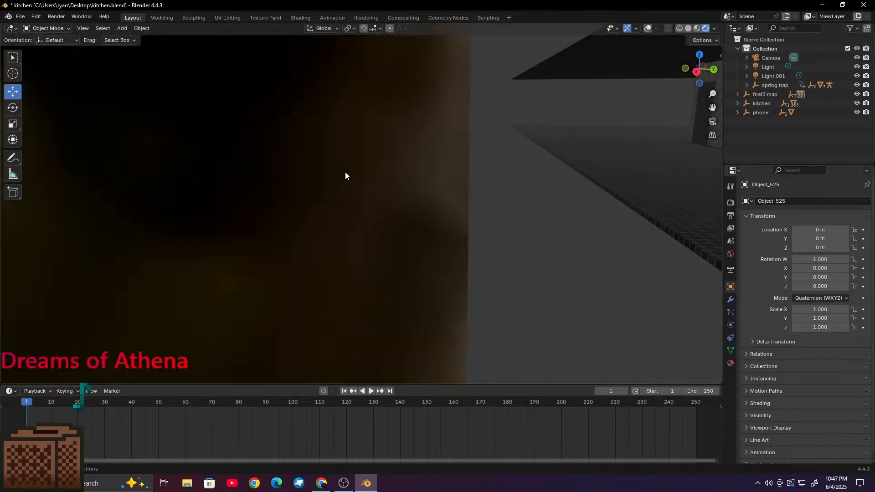
scroll(363, 204, up, 8)
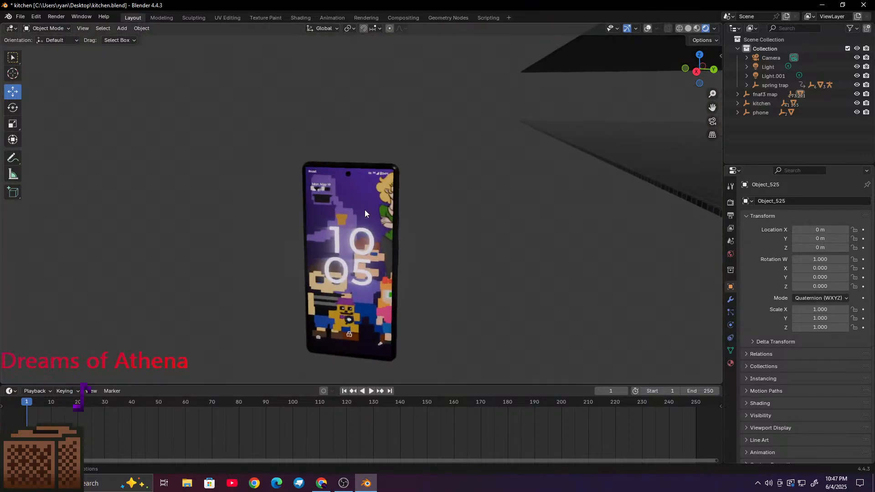
shift+middle_drag(357, 220, 405, 141)
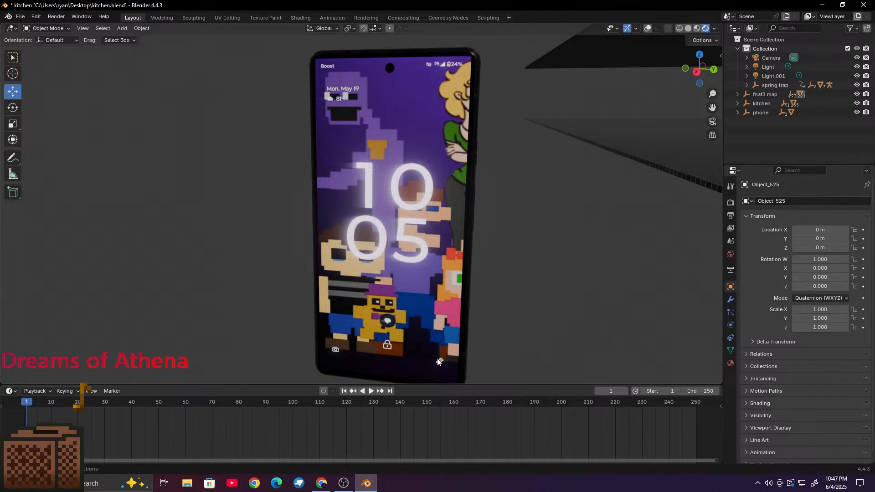
Step: Select the phone and show its material in an enlarged Shader Editor in place of the timeline
scroll(355, 202, down, 1)
click(360, 198)
click(10, 391)
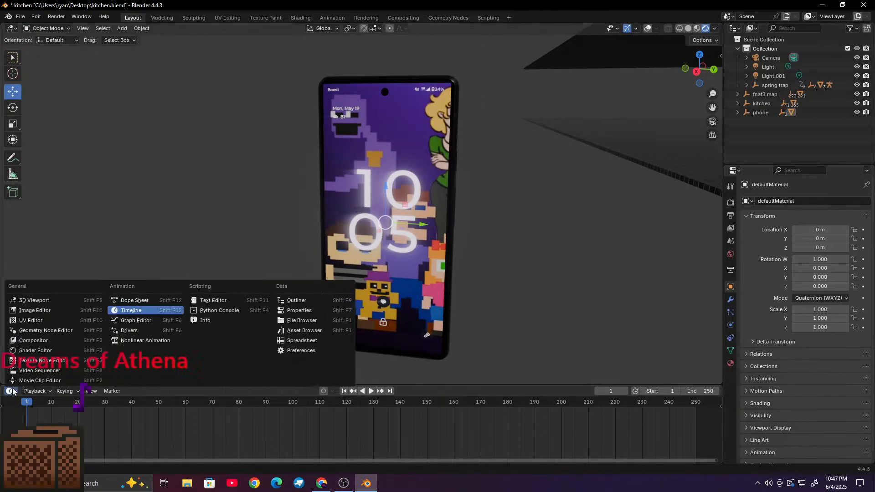
click(29, 349)
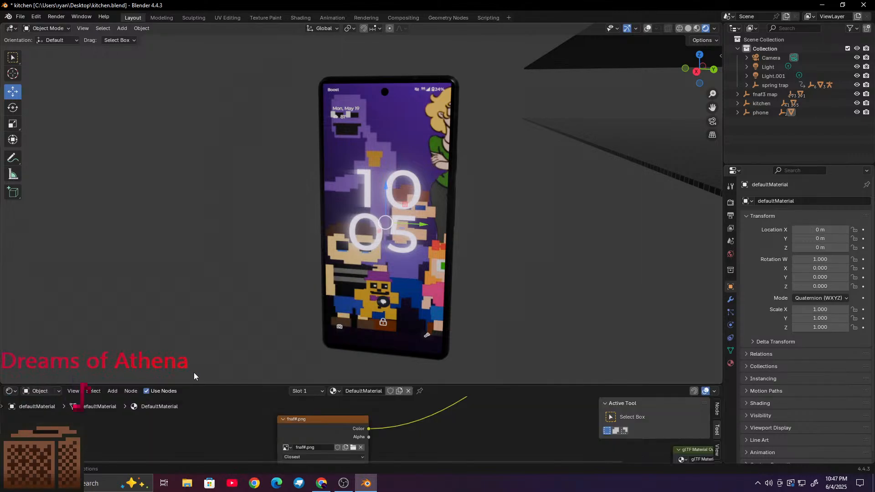
drag(212, 386, 197, 243)
Step: Examine the phone material's normal map, image sequence, emissive and occlusion texture nodes
middle_drag(381, 346, 308, 297)
scroll(371, 362, up, 5)
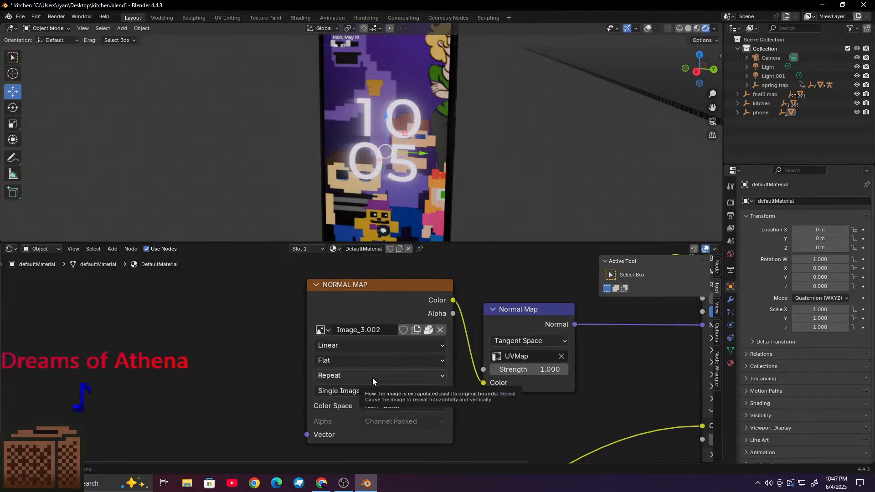
scroll(373, 378, down, 4)
middle_drag(405, 377, 478, 399)
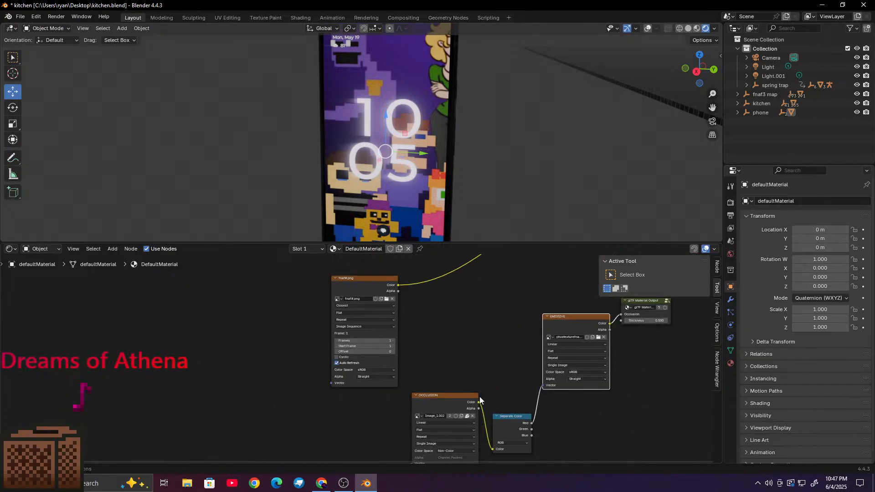
middle_drag(425, 398, 345, 422)
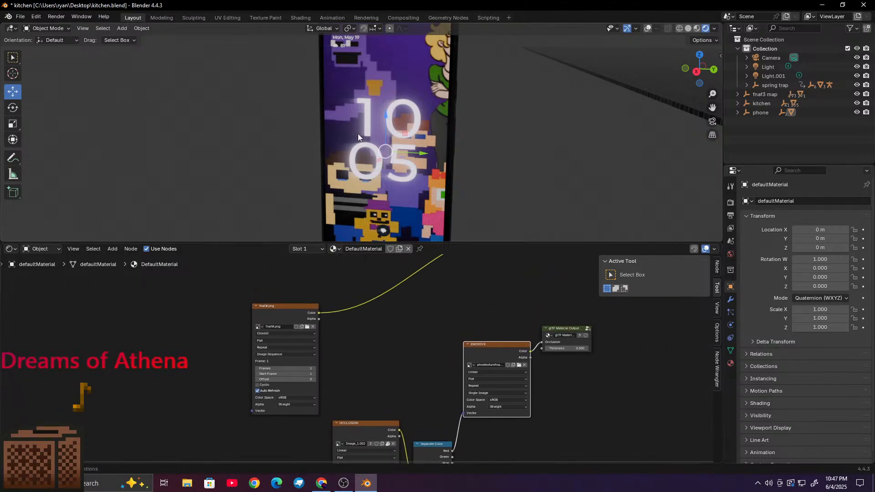
middle_drag(363, 437, 384, 389)
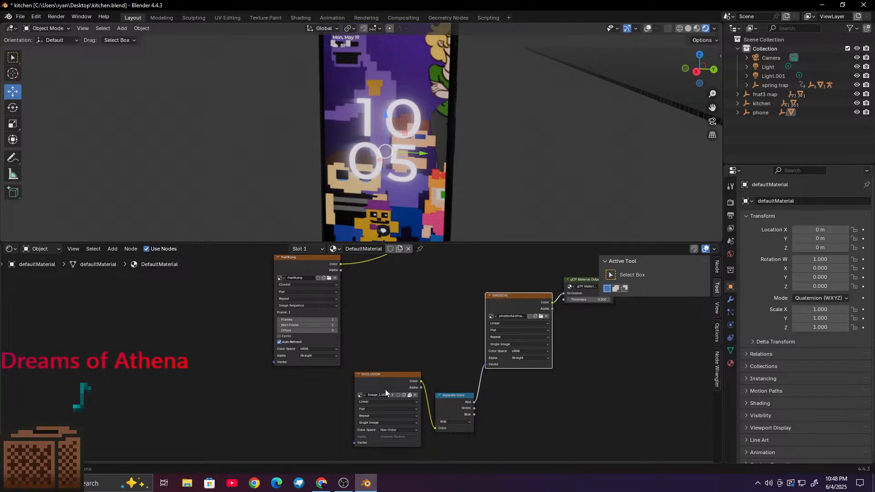
Step: Set the frame offset to 1 in the phone material's fnaf#.png and phoetexturefnaf#.png image sequence nodes
click(337, 330)
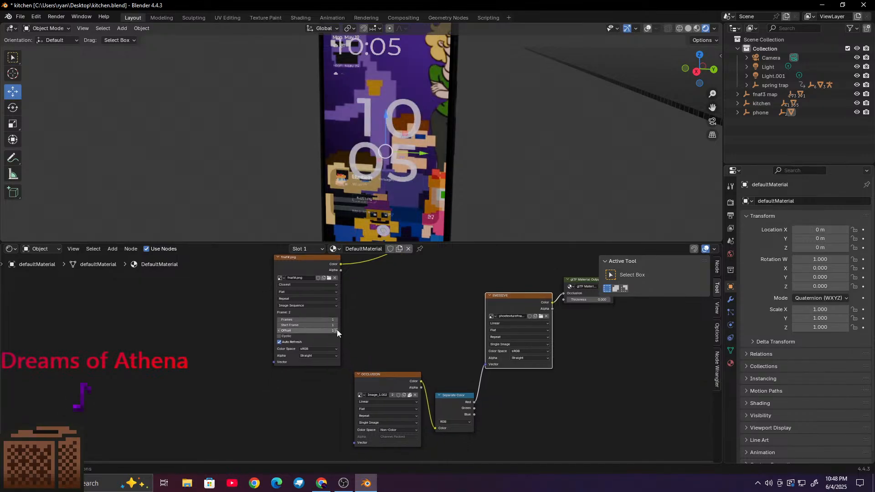
middle_drag(287, 322, 270, 445)
middle_drag(264, 253, 251, 434)
middle_drag(342, 320, 320, 276)
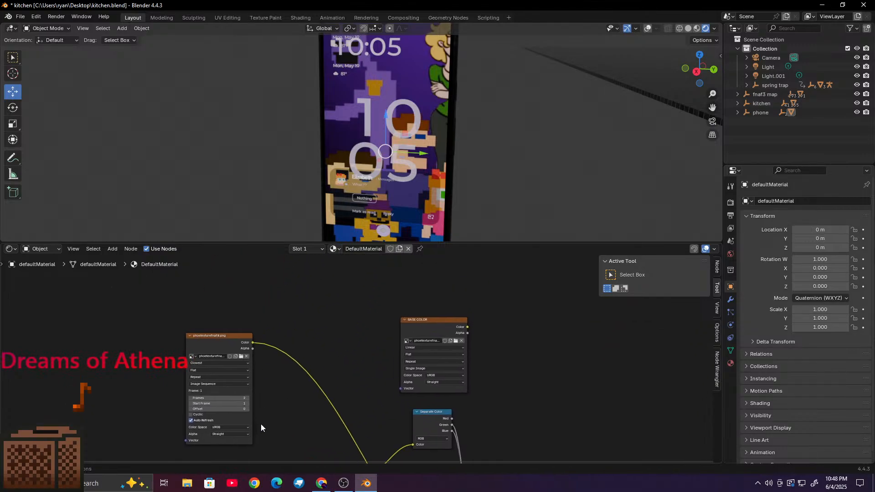
click(247, 408)
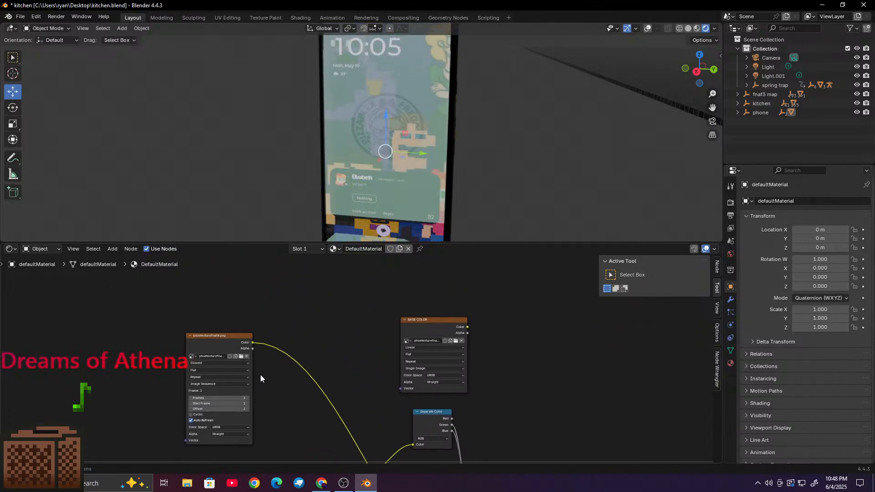
Step: Try the phoetexturefnaf#.png sequence's frame offset at -1 and 0, ending with it set to 1
click(190, 409)
click(190, 409)
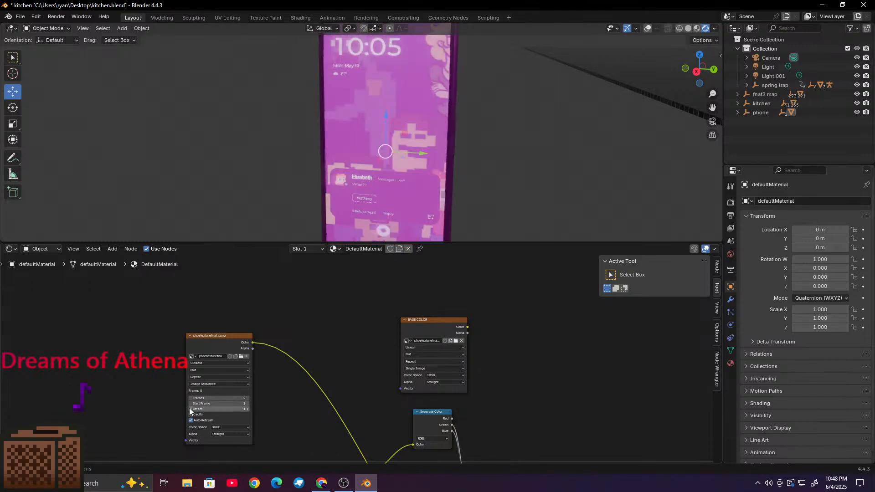
click(248, 409)
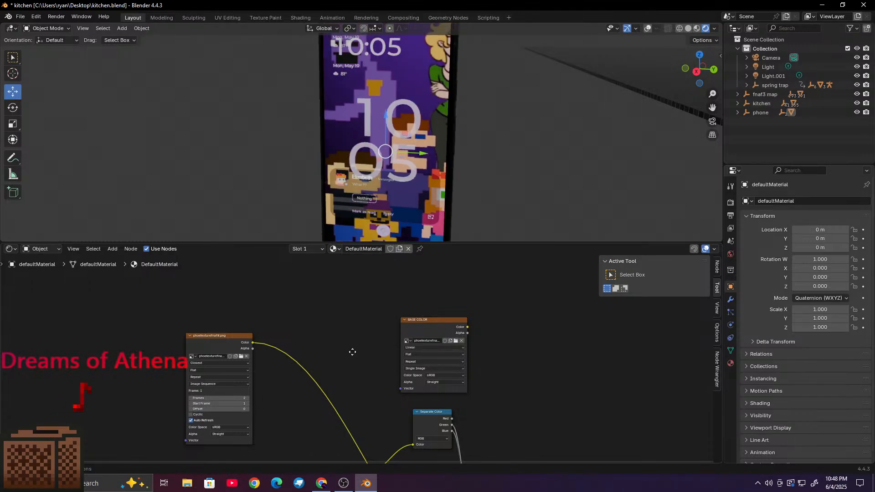
middle_drag(351, 353, 360, 332)
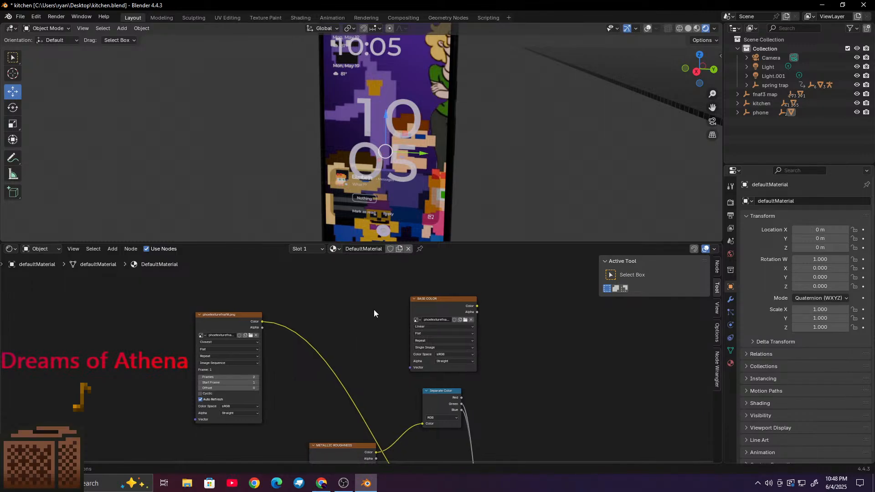
middle_drag(396, 386, 506, 317)
click(359, 306)
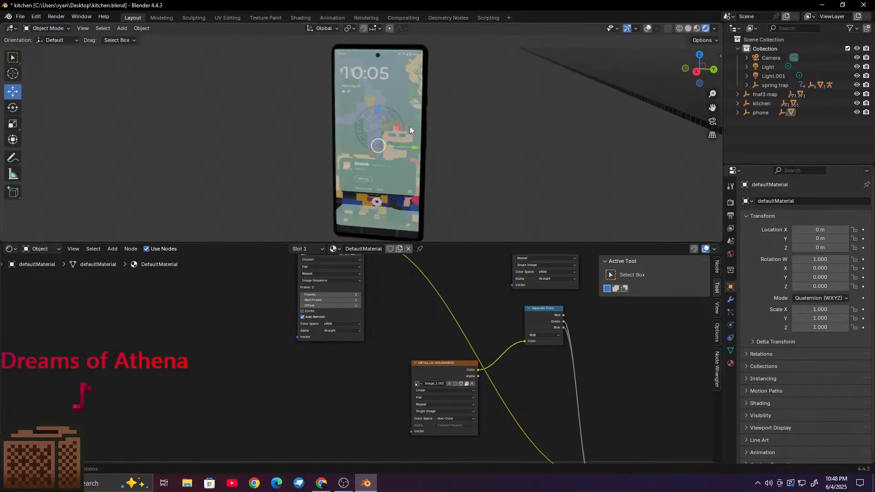
Step: Examine the phone's message notification screen and its back from several angles
scroll(409, 127, up, 1)
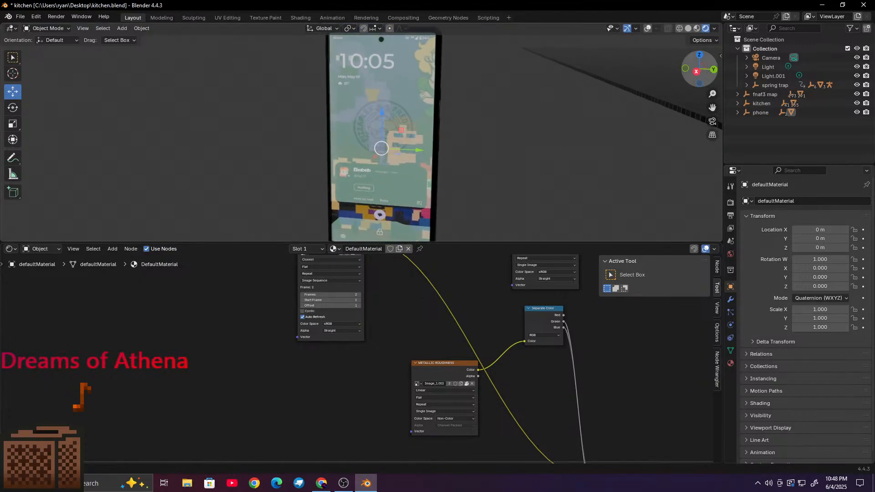
click(702, 66)
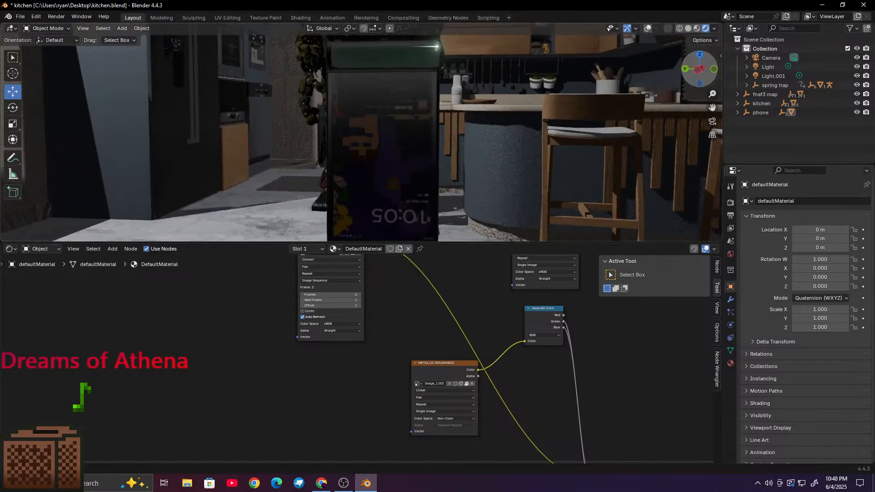
click(702, 67)
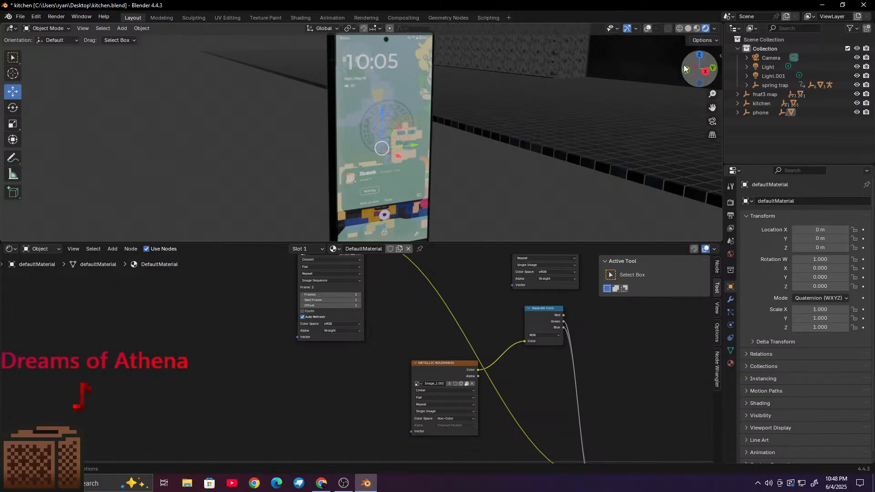
mouse_move(687, 70)
mouse_down()
mouse_move(770, 71)
mouse_move(679, 72)
mouse_up()
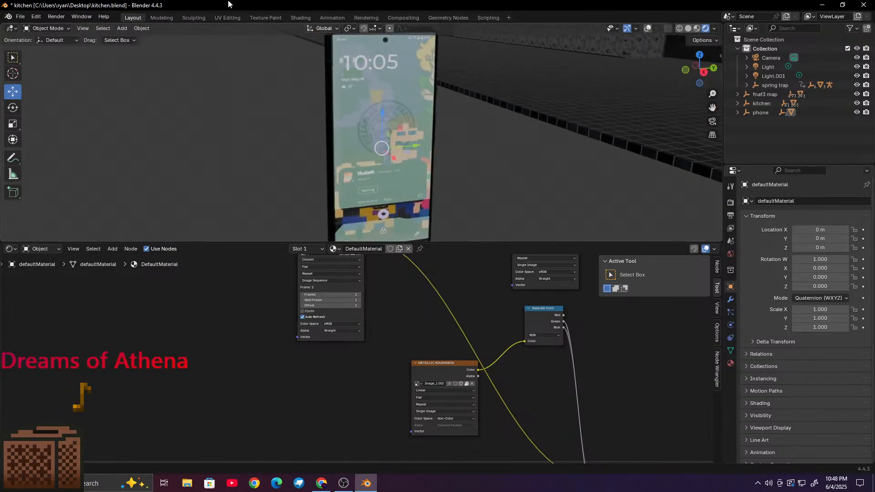
Step: Show the phone's UV layout in the UV Editing workspace and frame the phone in camera view
click(225, 18)
scroll(207, 222, up, 3)
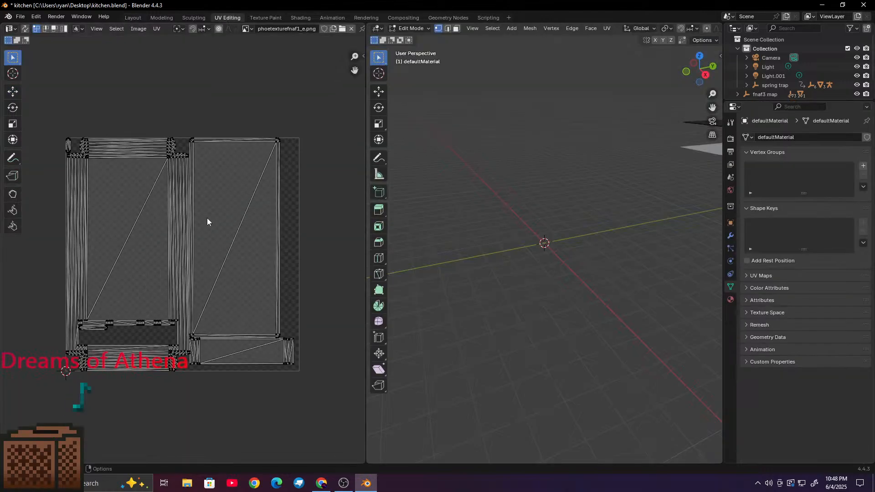
scroll(207, 221, down, 1)
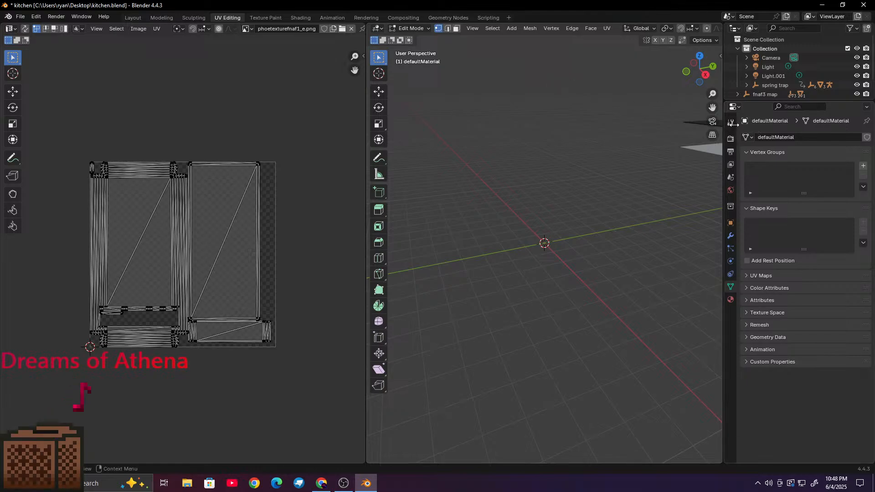
click(713, 122)
scroll(633, 277, up, 8)
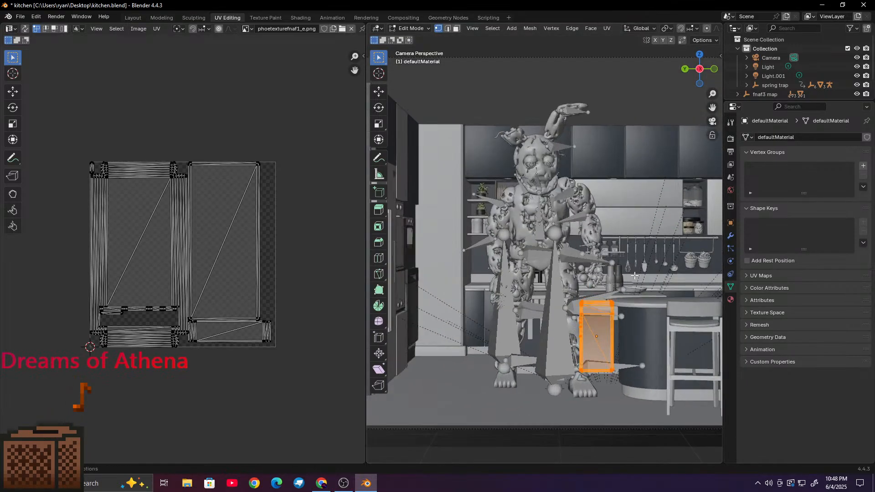
scroll(519, 266, down, 2)
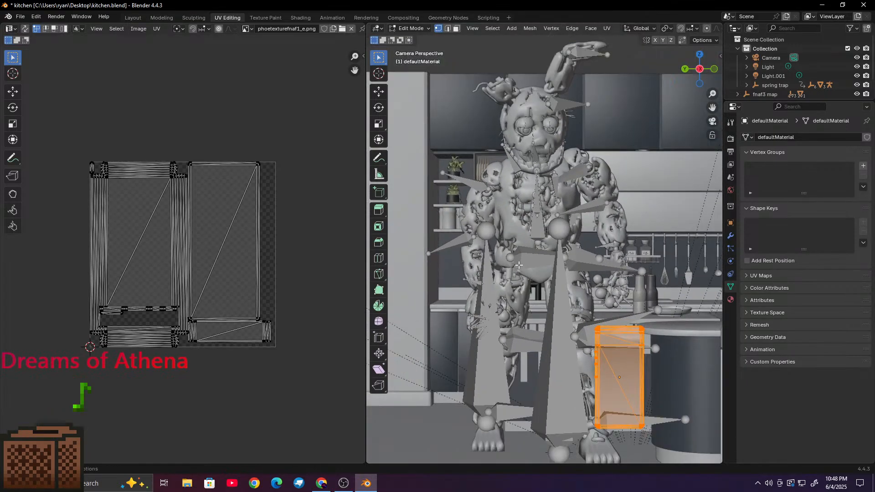
key(KP_Decimal)
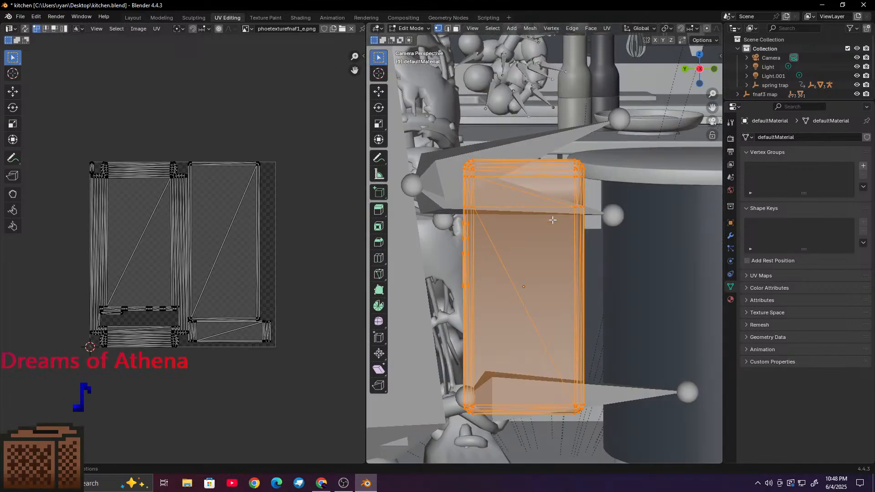
scroll(445, 178, down, 5)
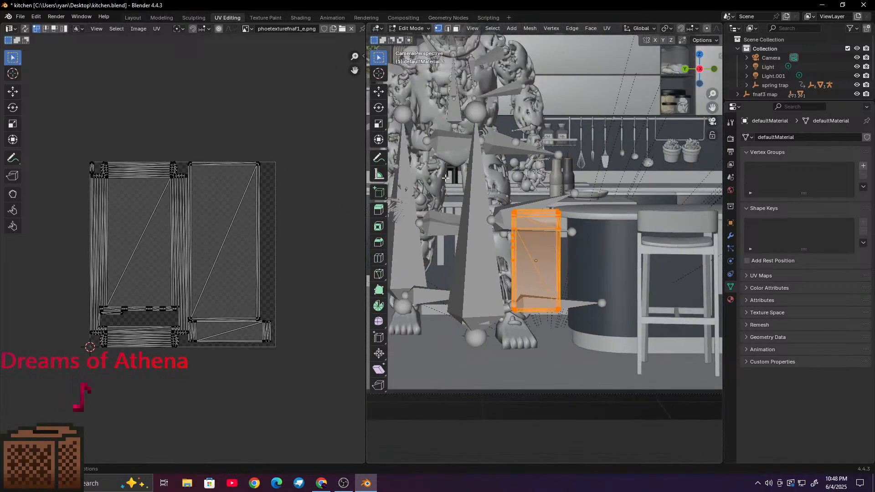
Step: Switch to the desktop, open one of the fnafwallpaper images and close it
click(821, 5)
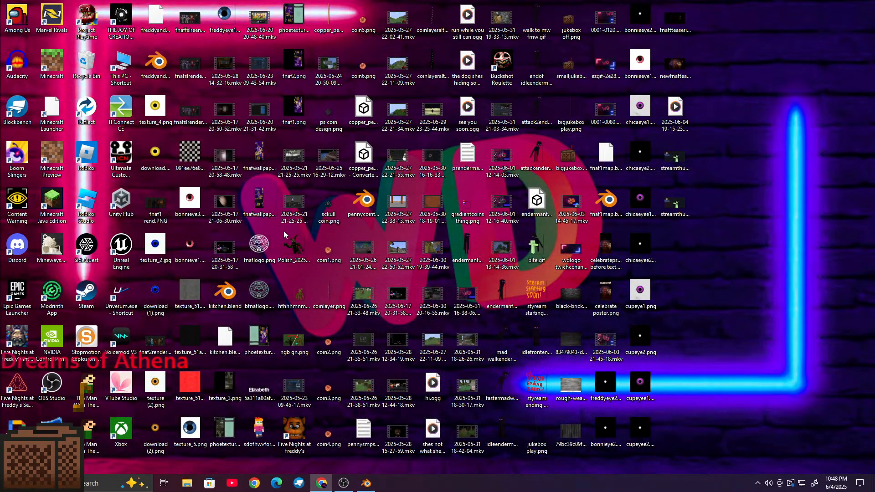
click(256, 192)
double_click(256, 192)
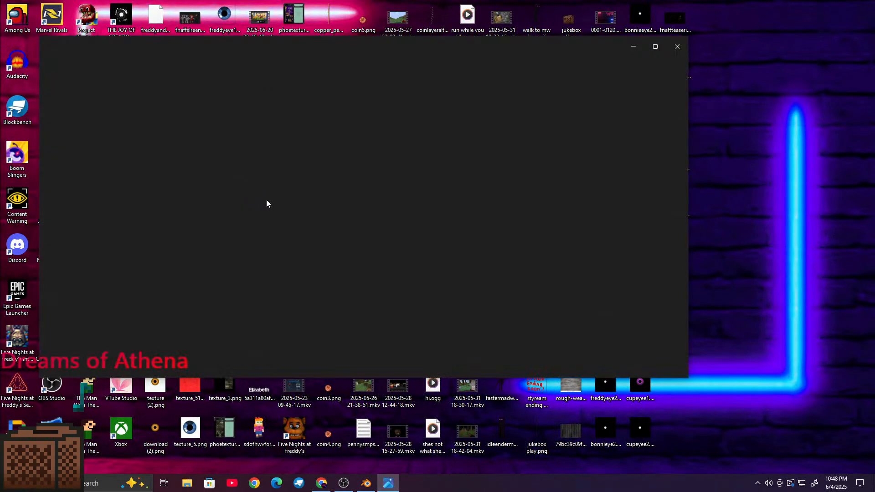
click(677, 47)
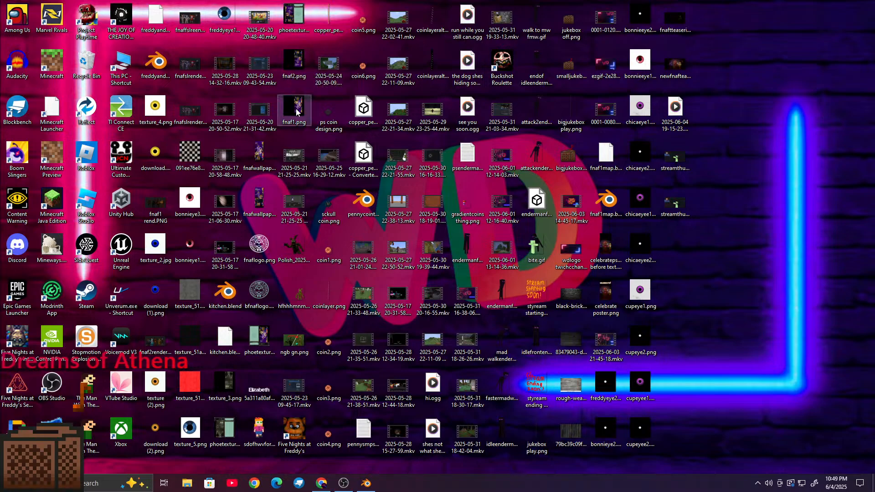
Step: Open fnaf2.png from the desktop in Photos and rotate the image 180 degrees
double_click(294, 64)
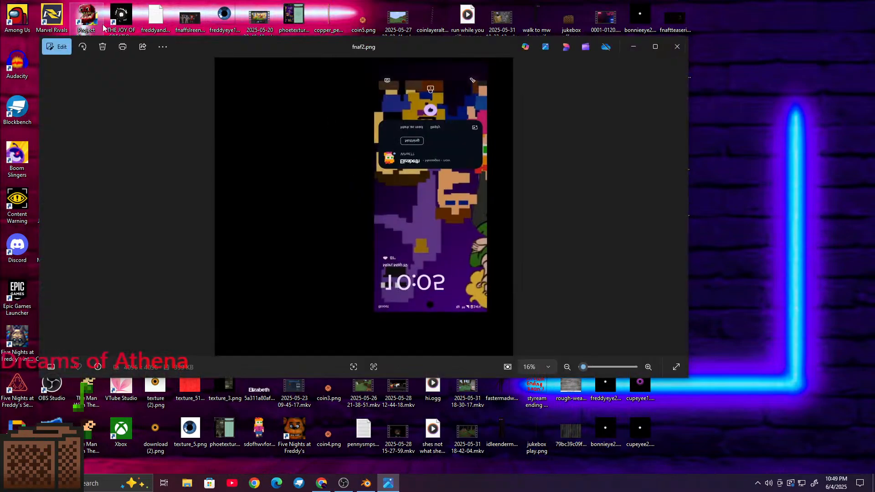
click(83, 48)
click(83, 47)
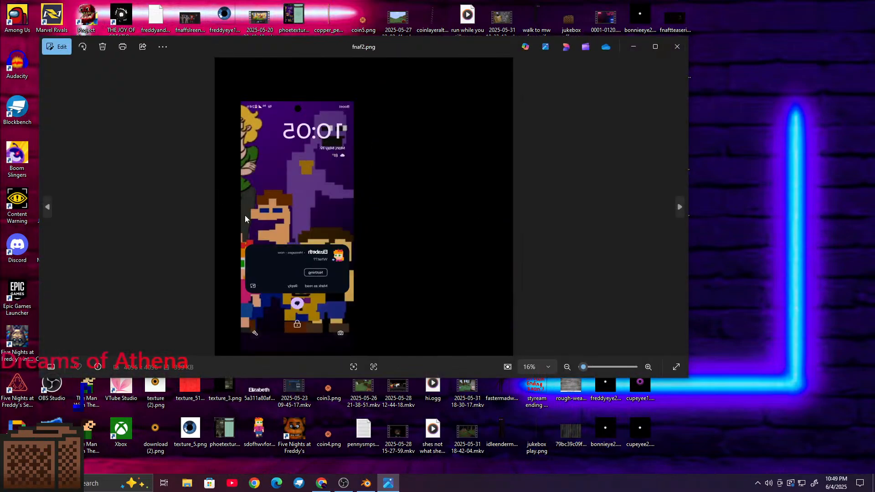
click(163, 49)
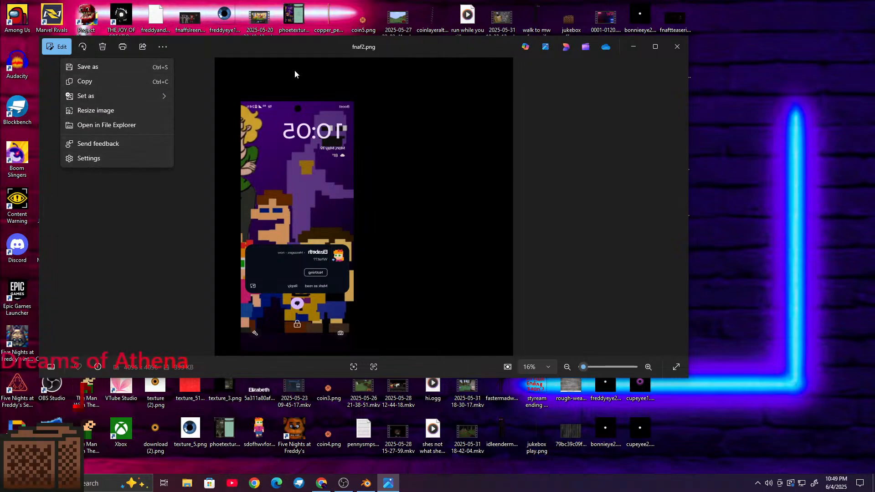
Step: Examine the mirrored lock screen and its message notification in the maximized fnaf2.png, then close the image
click(655, 47)
scroll(276, 203, up, 4)
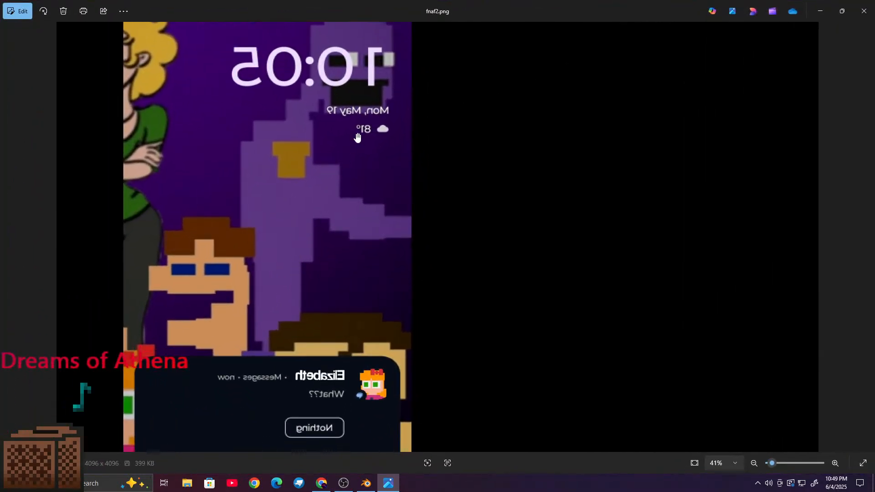
scroll(382, 263, down, 3)
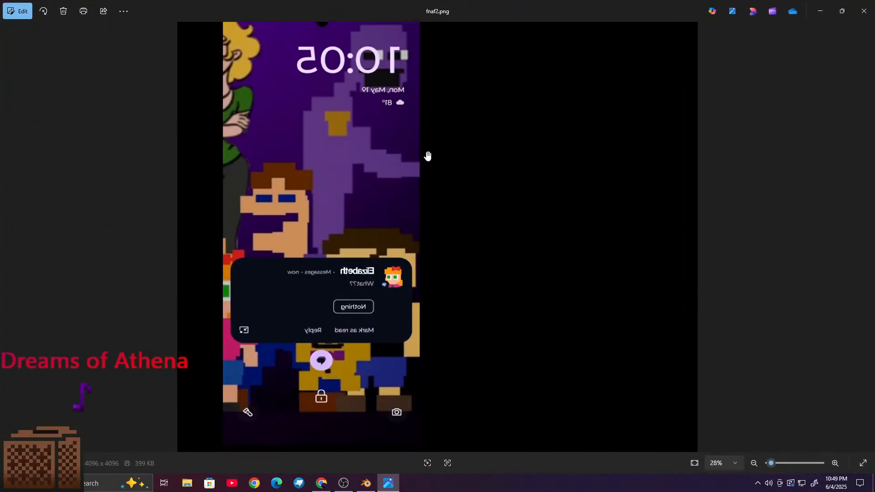
scroll(384, 293, up, 9)
scroll(174, 264, up, 7)
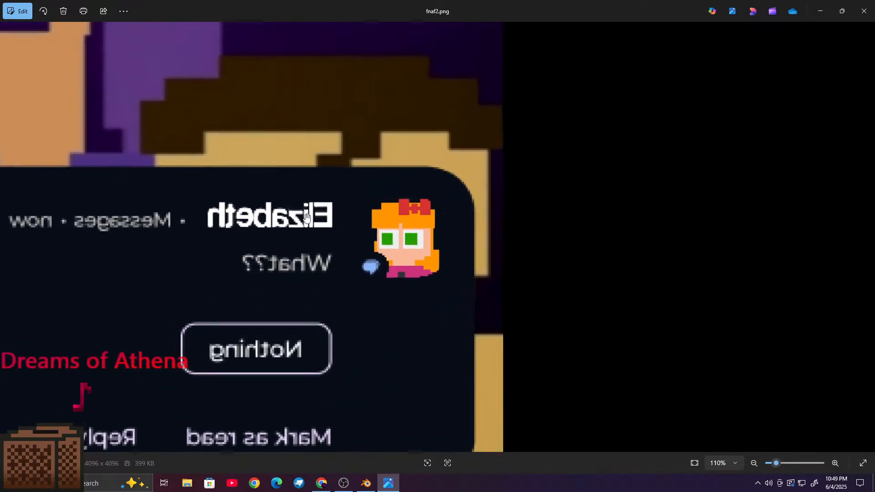
scroll(419, 230, down, 5)
scroll(407, 240, down, 1)
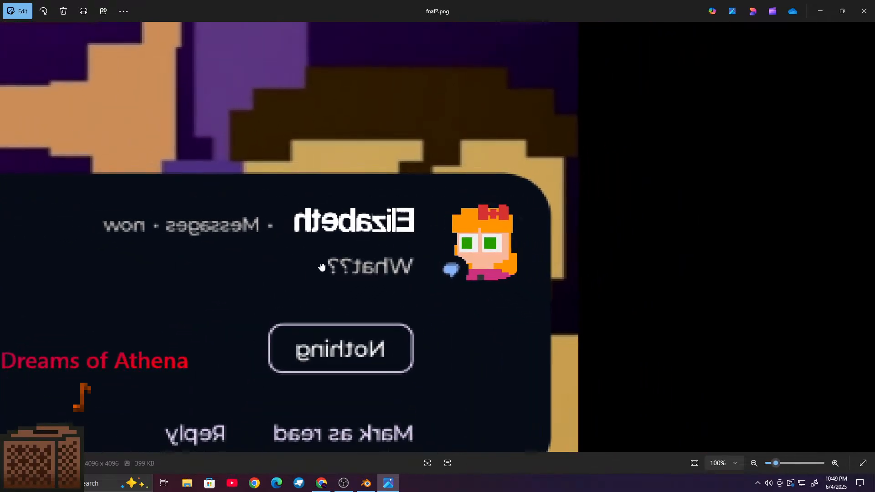
drag(319, 268, 396, 257)
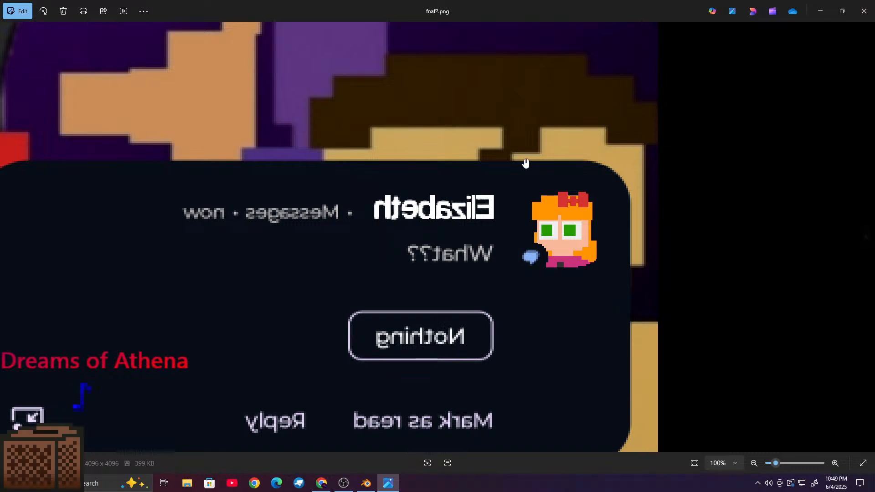
scroll(525, 162, down, 9)
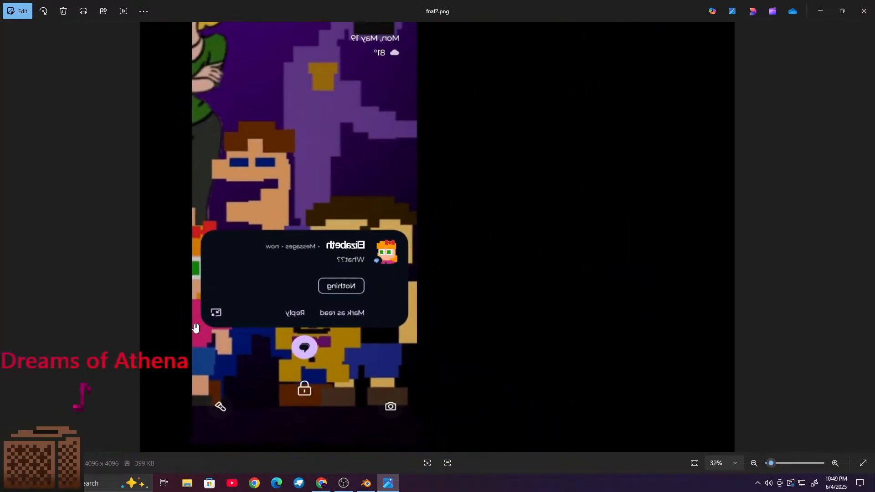
scroll(270, 318, up, 8)
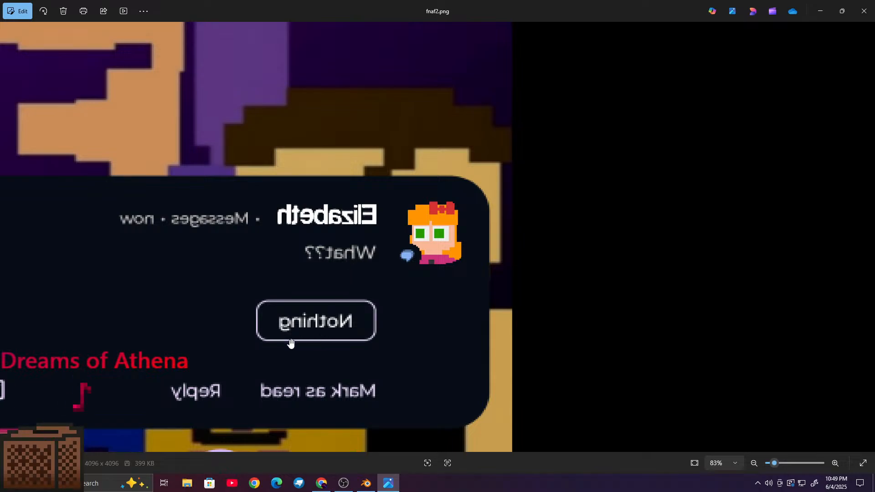
scroll(293, 322, down, 2)
scroll(181, 358, down, 6)
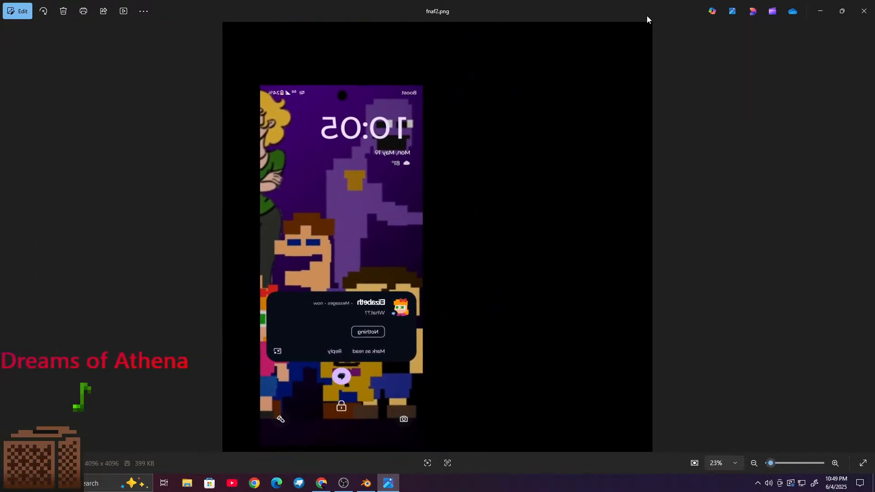
click(865, 11)
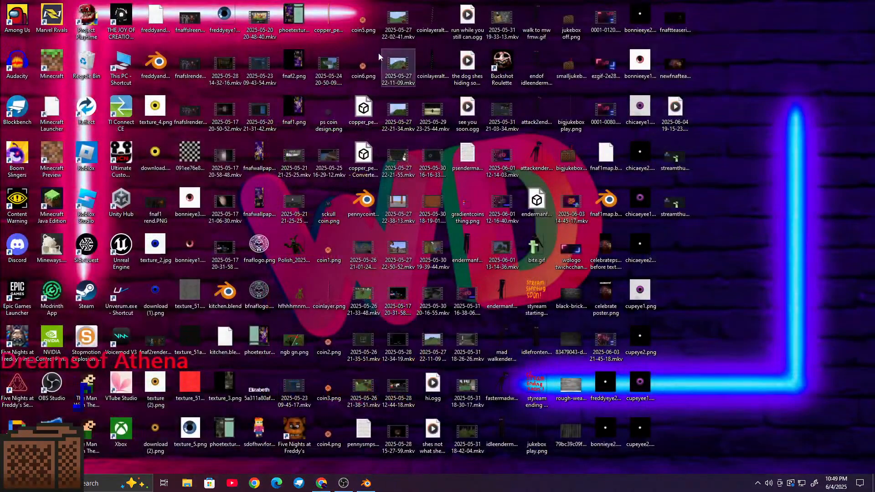
Step: Switch back to Blender and show the kitchen scene through the camera in the Layout workspace
click(366, 483)
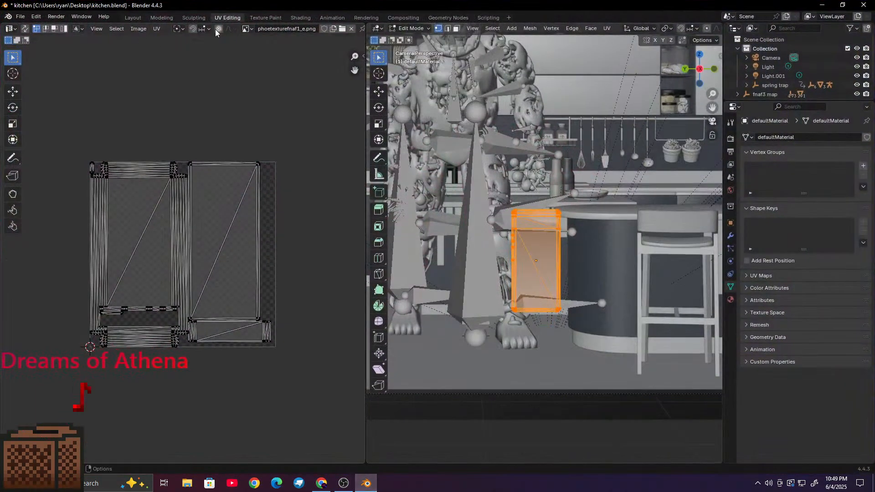
click(131, 17)
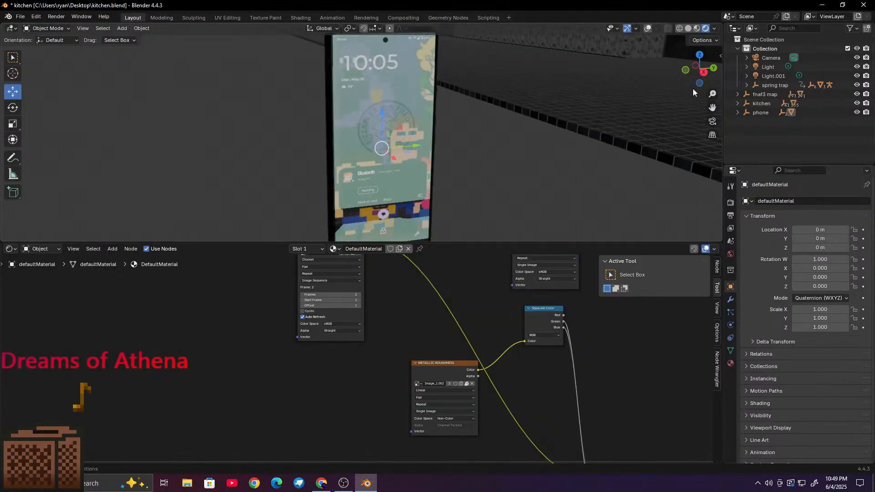
drag(709, 67, 793, 70)
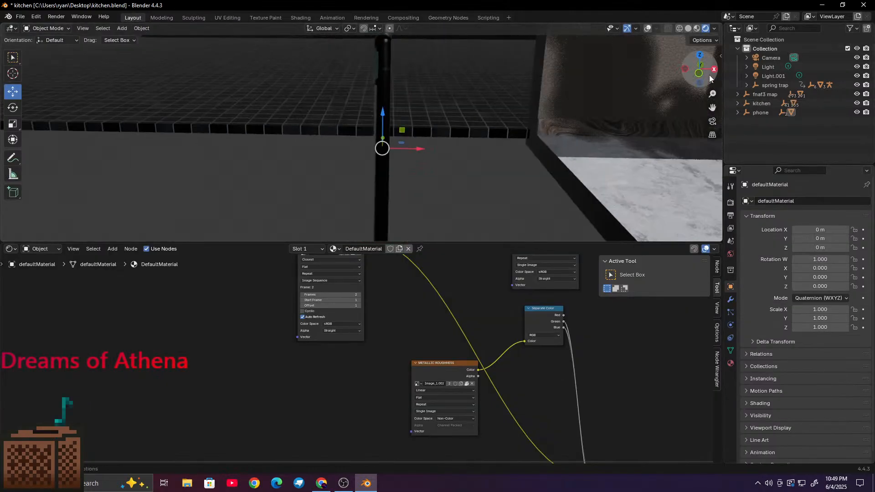
click(712, 121)
scroll(266, 99, down, 2)
scroll(267, 100, up, 2)
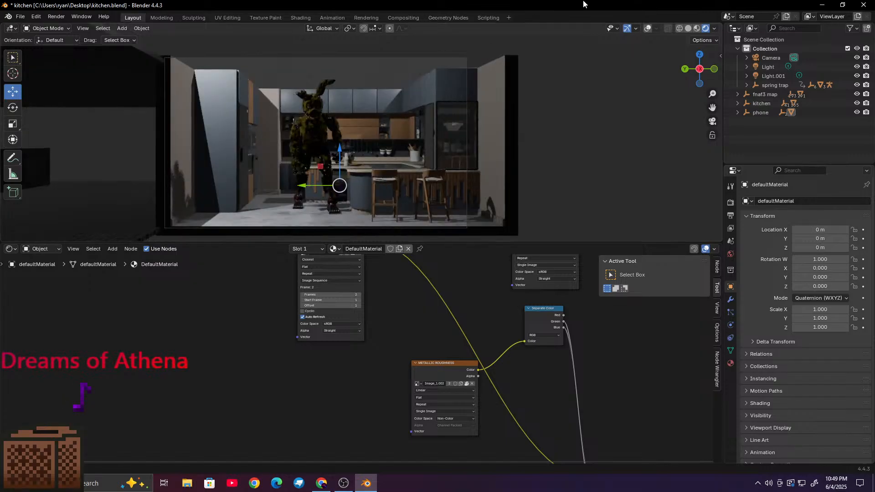
Step: Switch to solid shading and move the fnaf3 map and kitchen together by about -29.9 m along Y
click(688, 29)
click(765, 94)
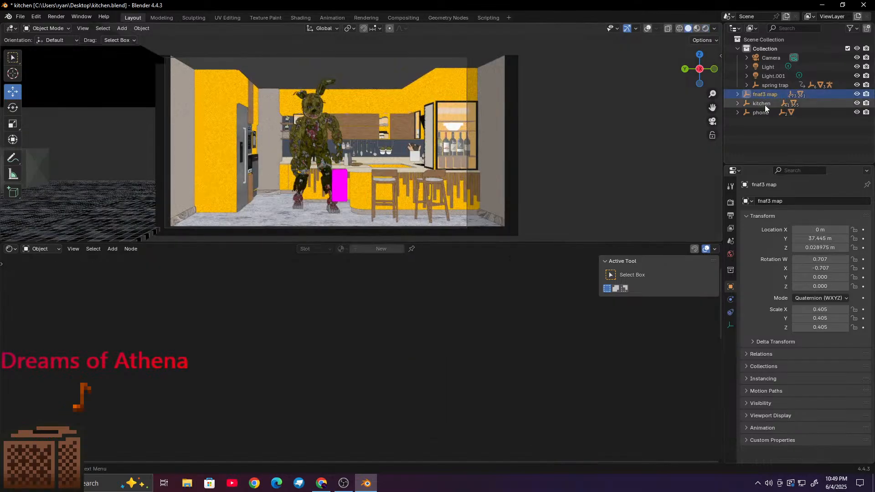
shift+click(761, 103)
scroll(293, 127, down, 5)
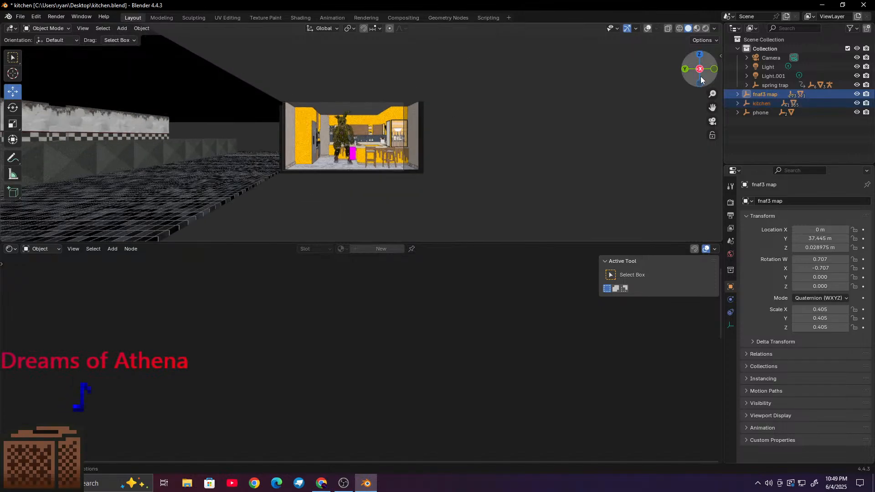
drag(701, 77, 700, 77)
scroll(443, 174, down, 8)
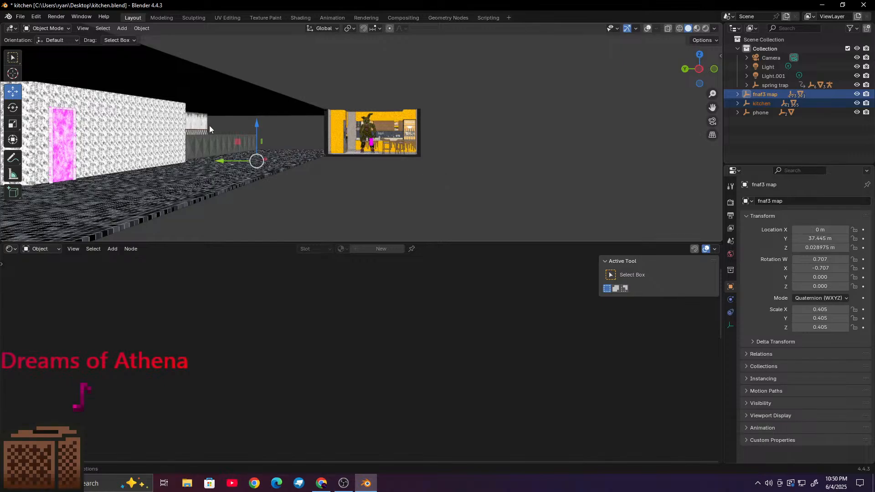
drag(217, 158, 71, 47)
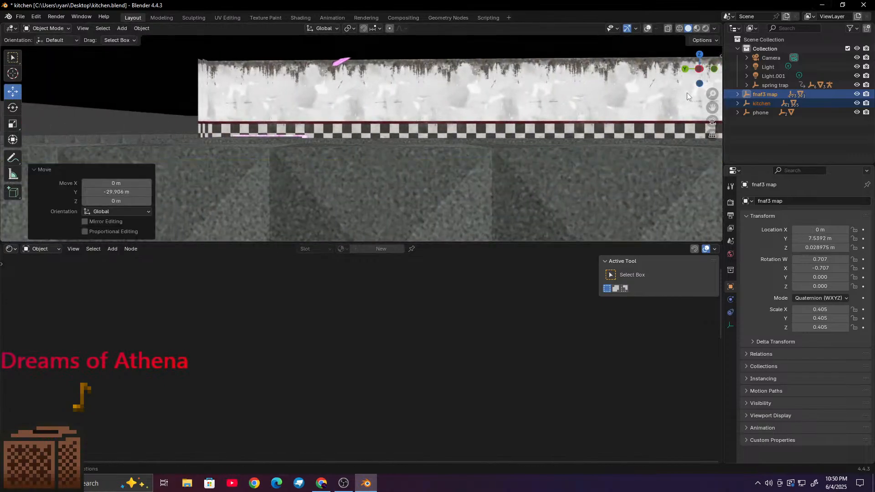
Step: Inspect the shifted fnaf3 map through the camera and from outside the camera view
click(712, 122)
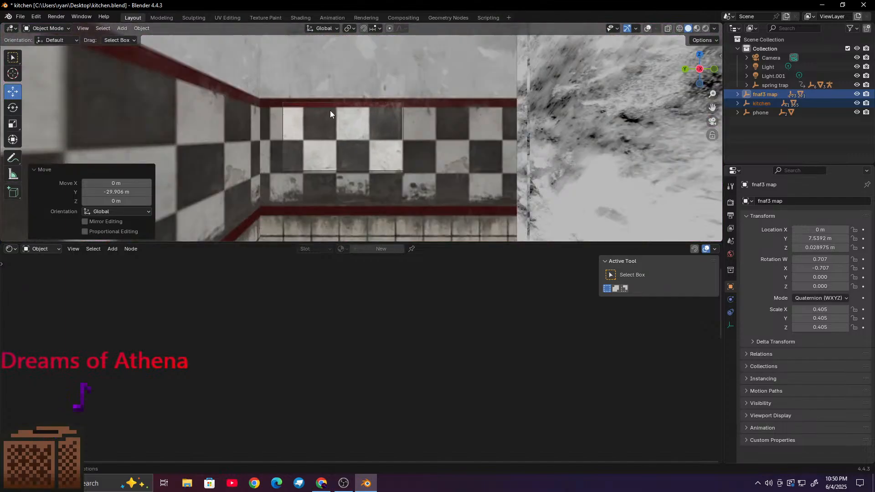
scroll(330, 110, up, 5)
scroll(330, 110, down, 2)
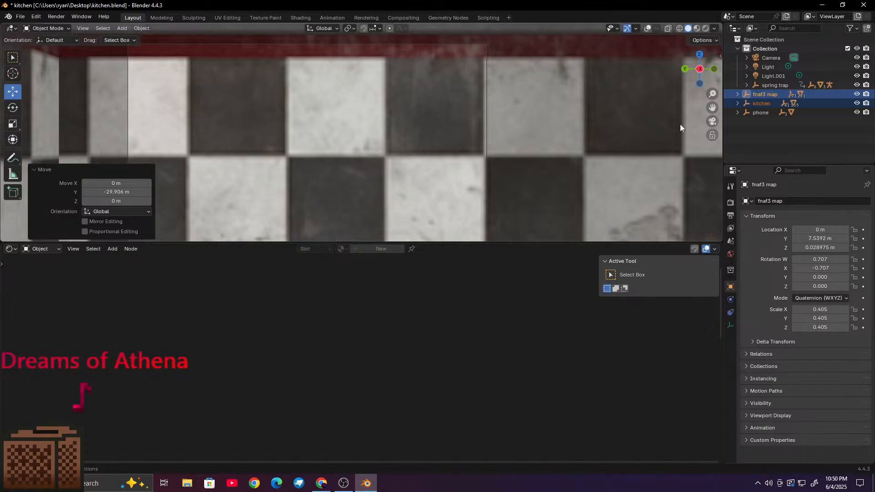
click(712, 121)
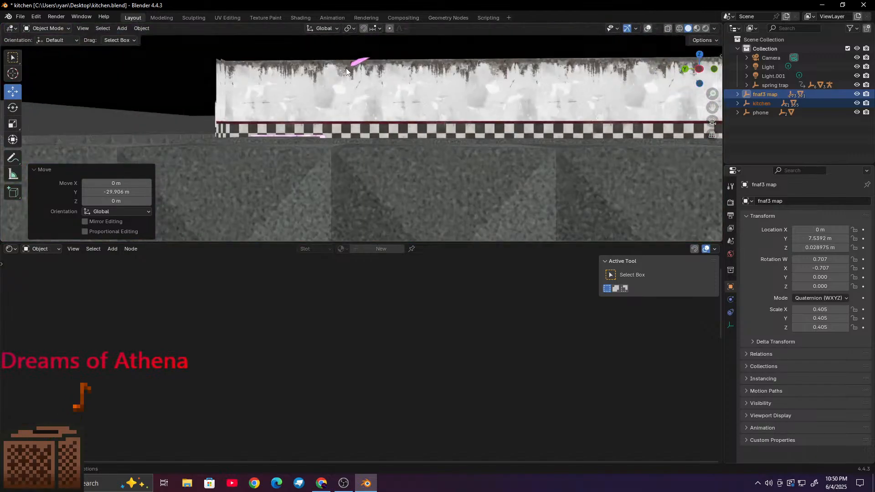
scroll(346, 70, down, 4)
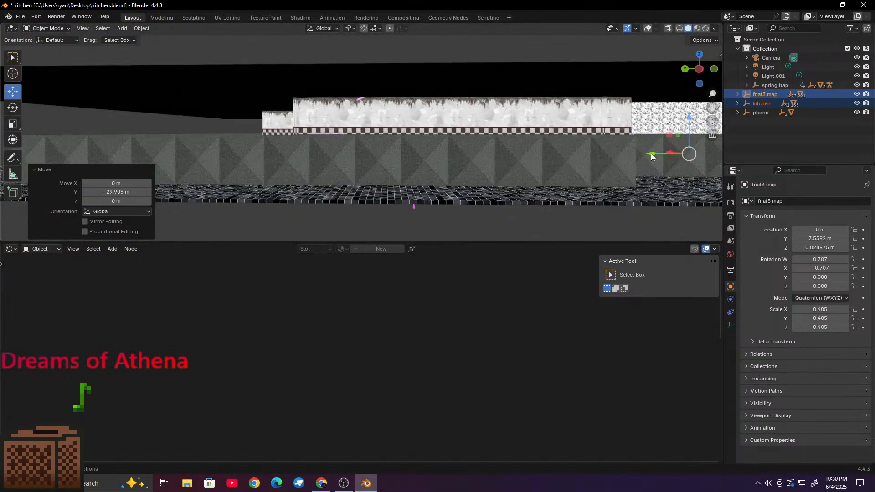
Step: Move the fnaf3 map and kitchen back about 29.95 m along Y, check the camera view and undo both moves
drag(651, 156, 250, 152)
key(KP_0)
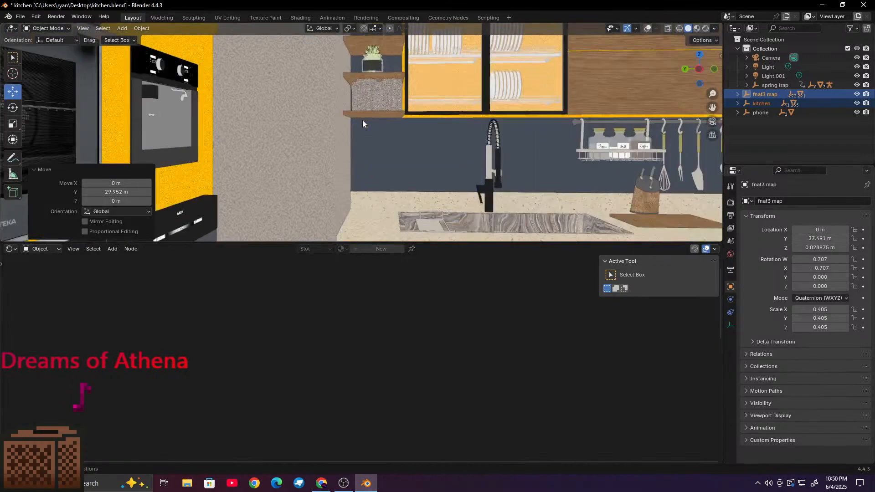
scroll(362, 119, down, 6)
key(ctrl+z)
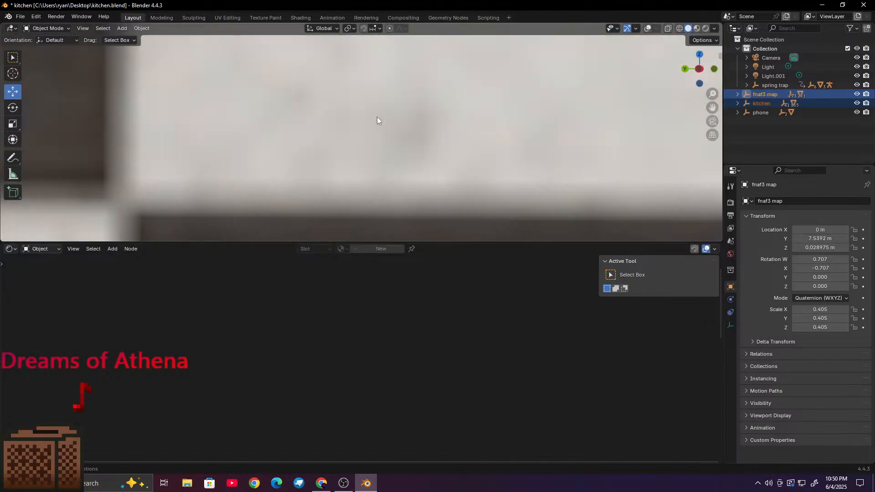
key(ctrl+shift+z)
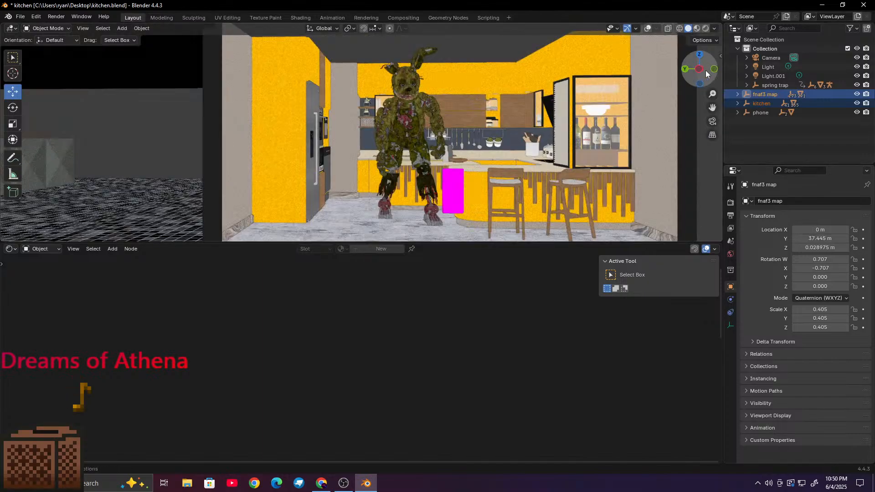
Step: Examine the spring trap, his wall shadow and the kitchen in rendered shading from several angles and distances
drag(701, 70, 692, 83)
mouse_move(565, 159)
middle_down()
mouse_move(571, 154)
mouse_move(465, 52)
mouse_move(484, 240)
mouse_move(497, 225)
middle_up()
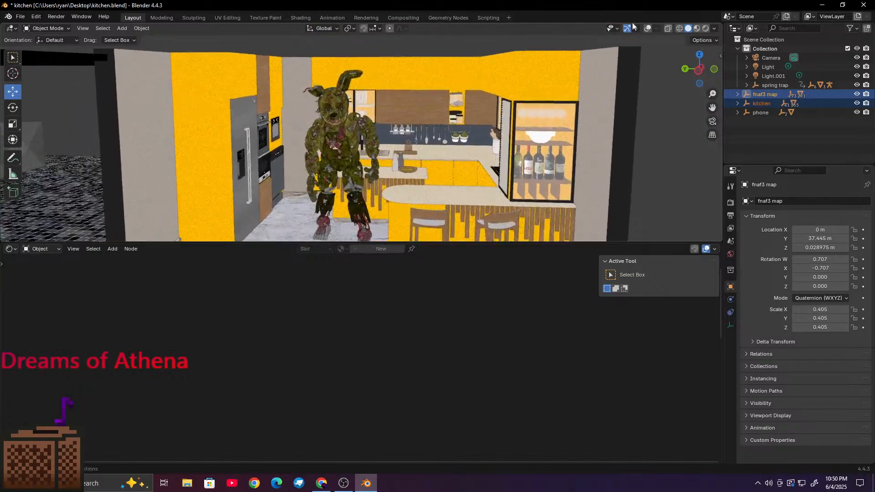
click(705, 29)
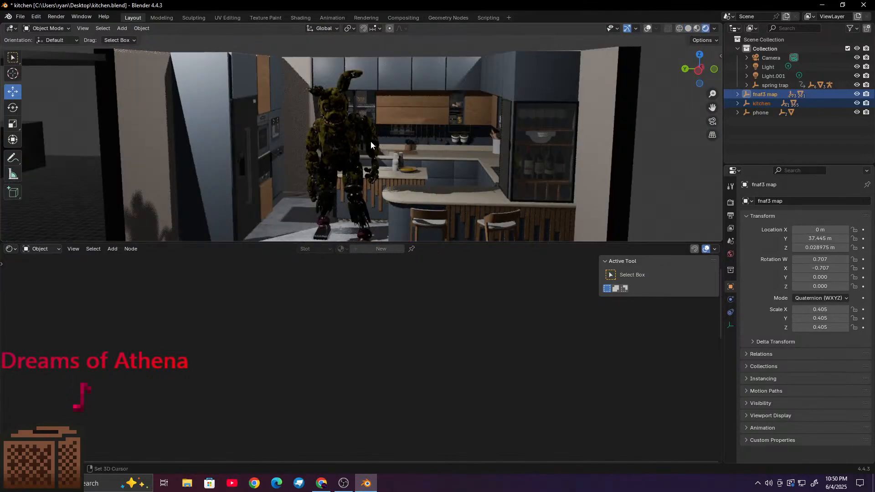
scroll(372, 181, up, 5)
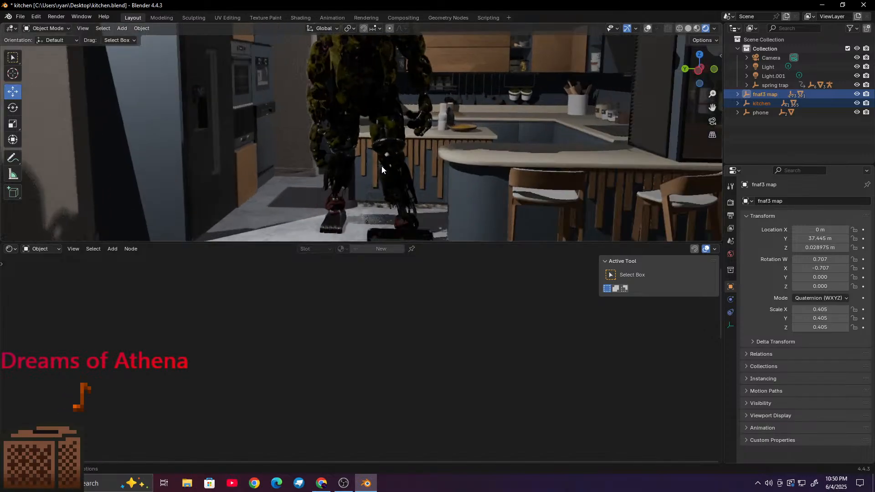
scroll(561, 114, down, 6)
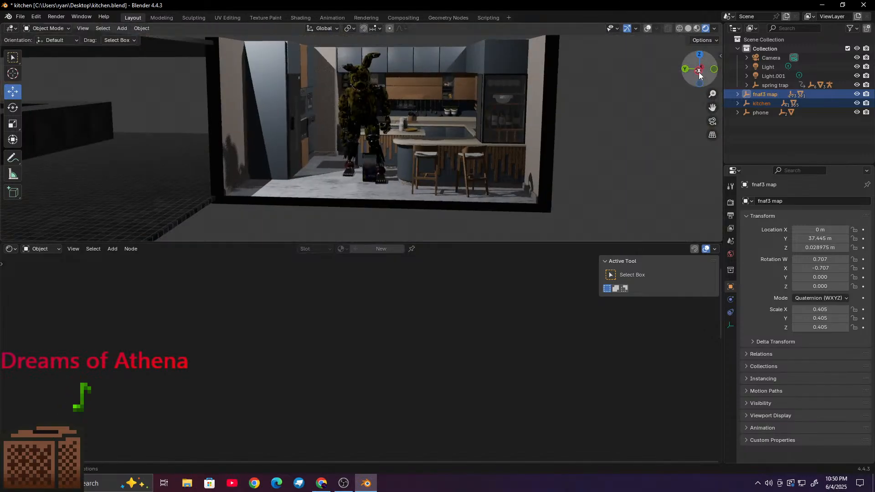
drag(699, 72, 666, 82)
scroll(370, 190, down, 4)
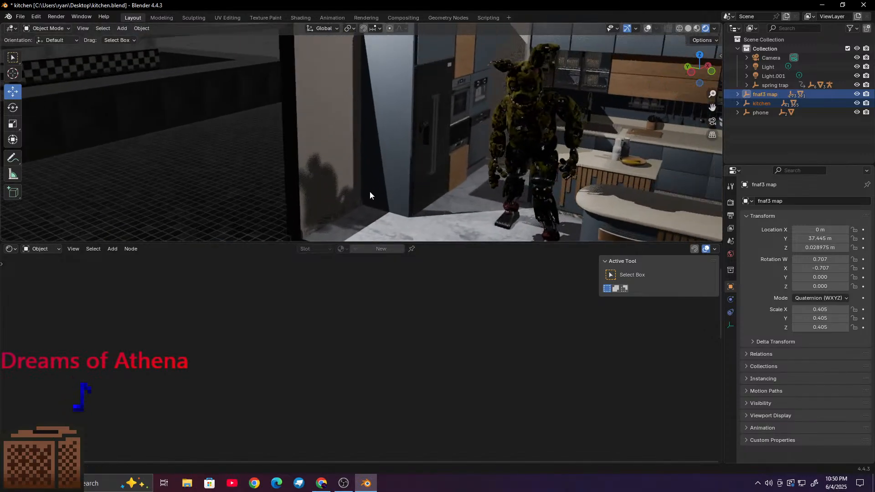
scroll(319, 155, down, 2)
scroll(318, 153, up, 4)
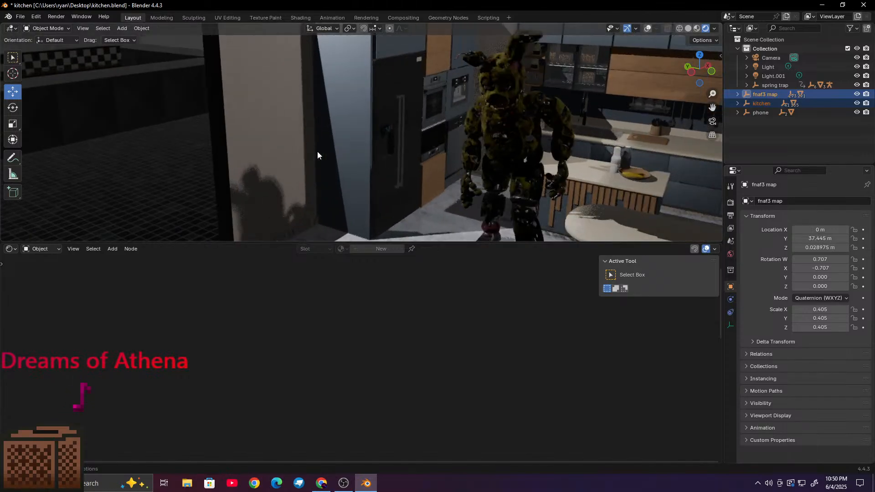
scroll(318, 154, down, 5)
scroll(317, 154, up, 5)
scroll(317, 154, down, 5)
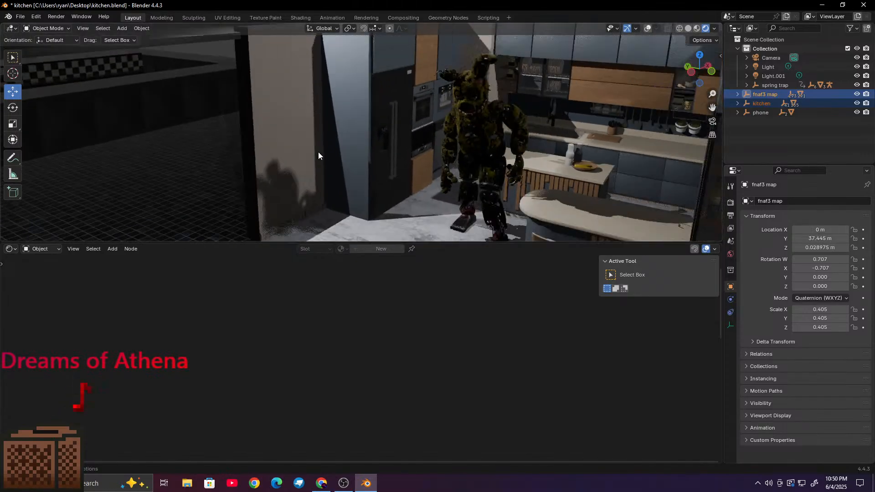
click(355, 134)
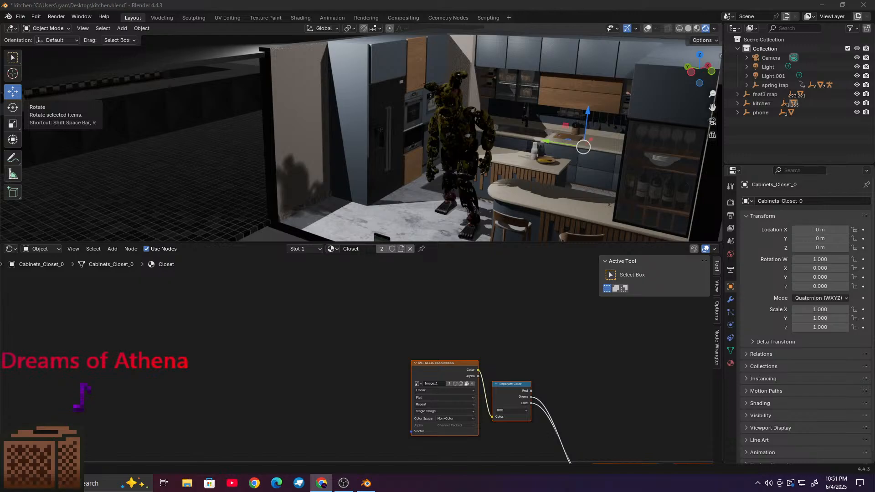
Step: Bring the YouTube Studio video comments window into view, read the springtrap kitchen idea and its replies, and move the window away
drag(0, 117, 315, 5)
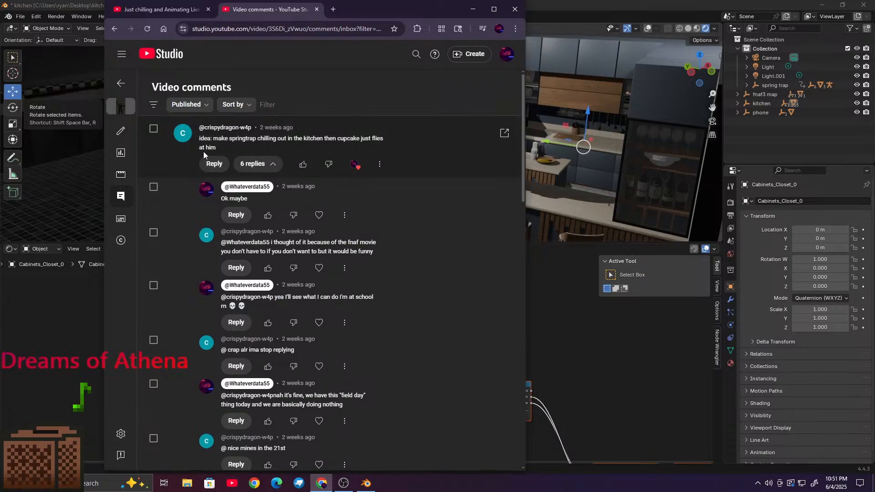
scroll(245, 197, down, 1)
scroll(245, 197, down, 1)
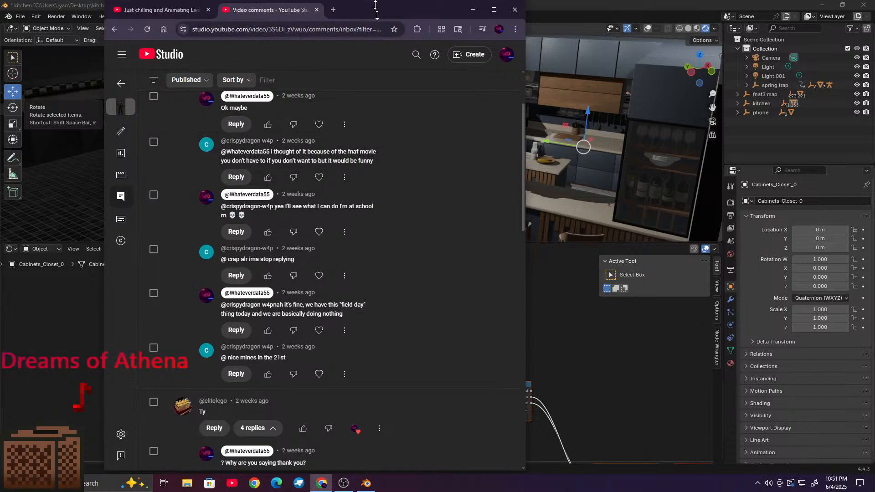
drag(376, 1, 0, 360)
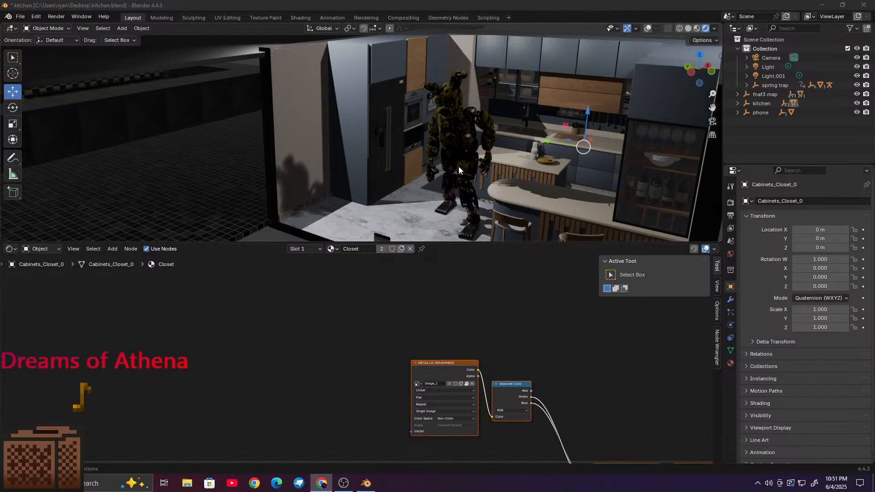
Step: Change the Shader Editor area to a Timeline, play the spring trap animation and stop it at frame 118
scroll(442, 155, down, 2)
scroll(441, 156, up, 2)
scroll(441, 156, up, 2)
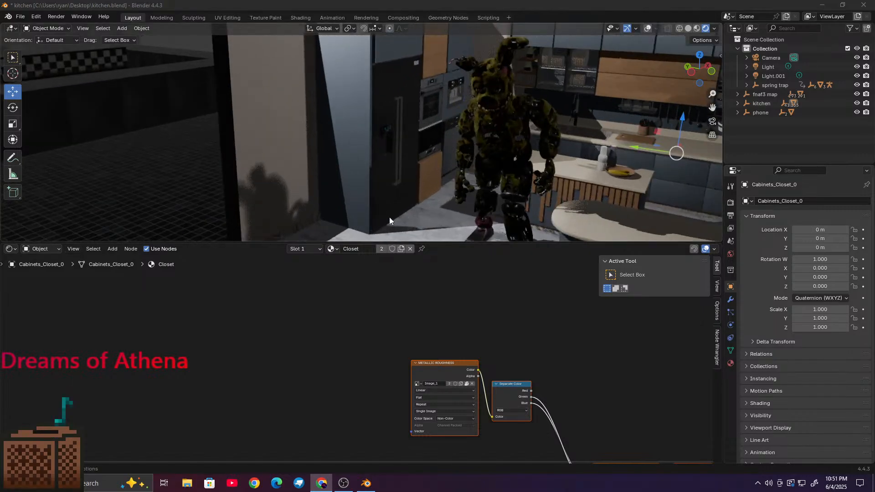
click(10, 249)
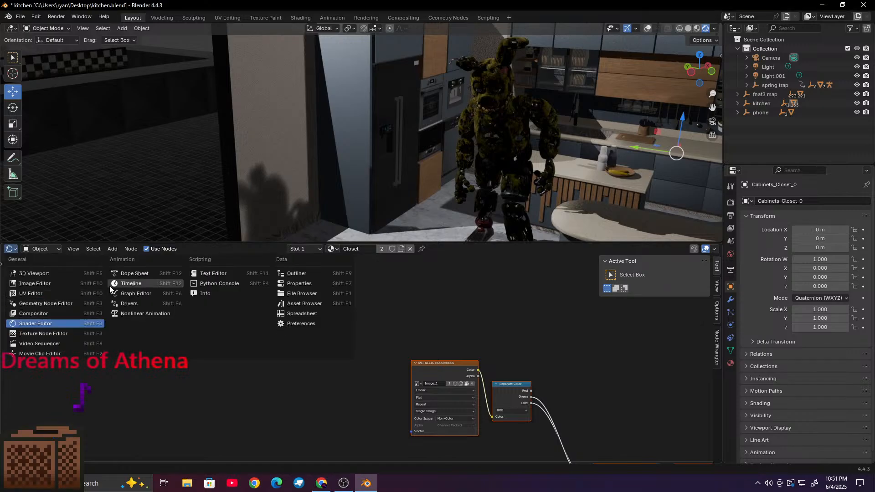
click(121, 283)
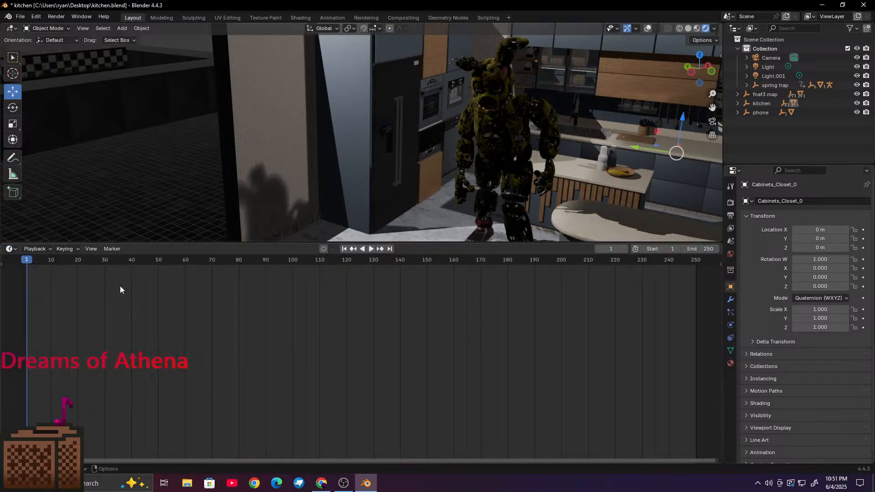
click(371, 249)
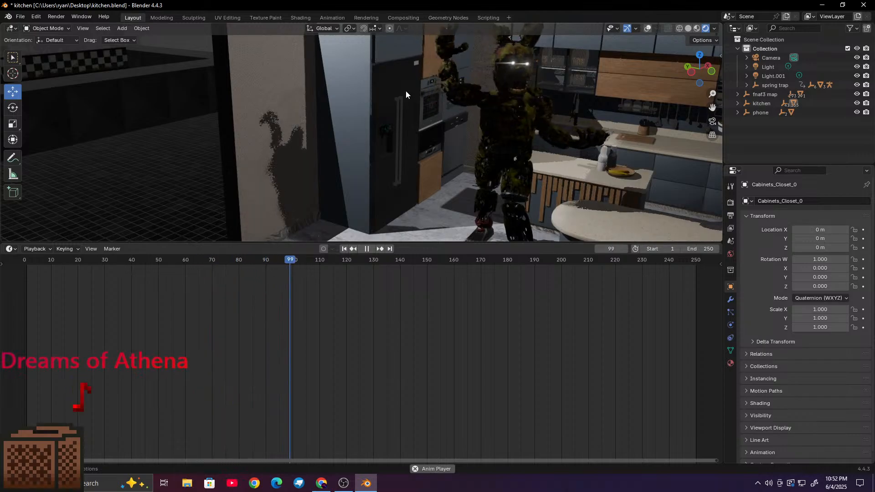
click(367, 249)
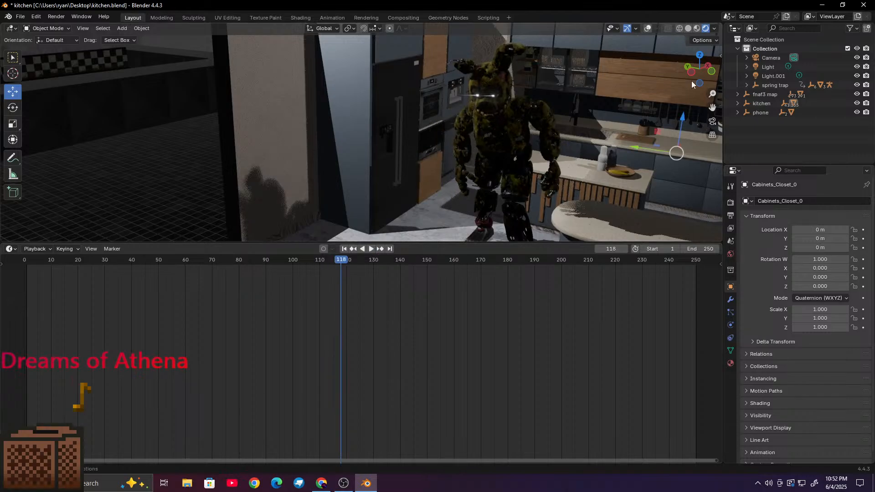
Step: Close kitchen.blend and open fnaf1map.blend from the desktop
click(863, 5)
click(460, 260)
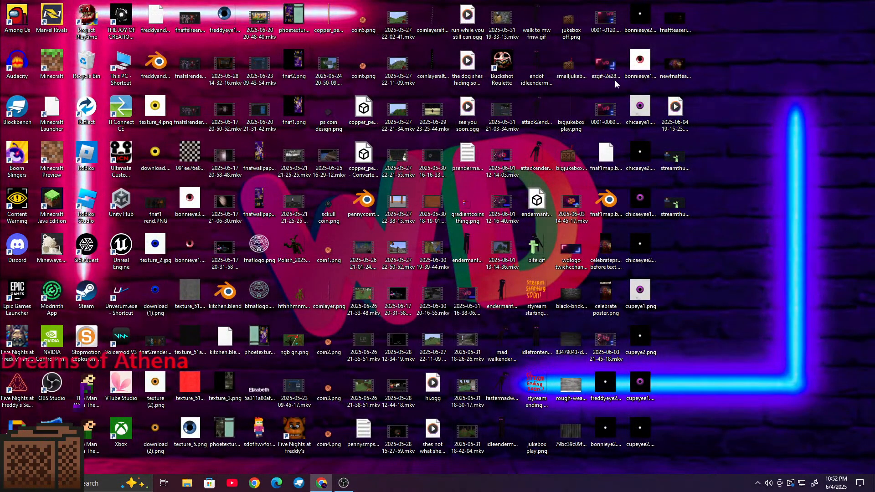
click(607, 200)
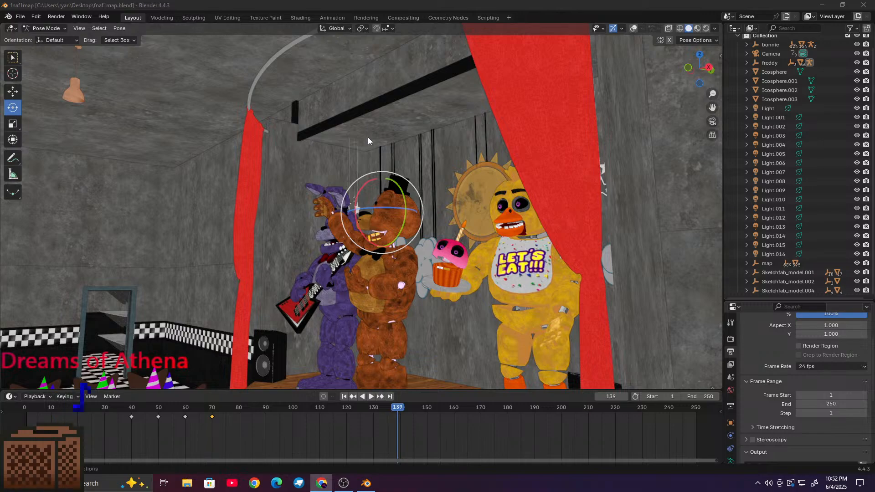
Step: Minimize the fnaf1map scene and open streamthumbnail.PNG from the desktop in Photos
click(823, 4)
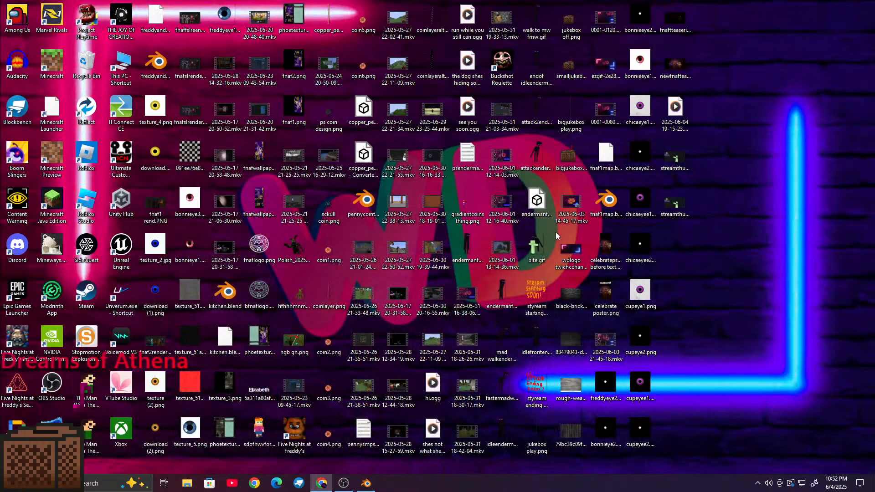
double_click(674, 158)
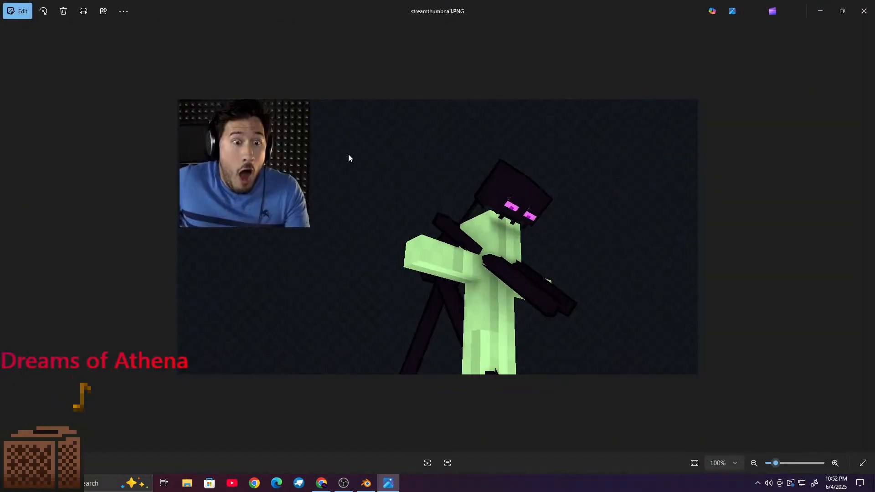
Step: Examine streamthumbnail.PNG up close, check the neighbouring picture, and close Photos
scroll(590, 200, up, 5)
scroll(585, 222, down, 5)
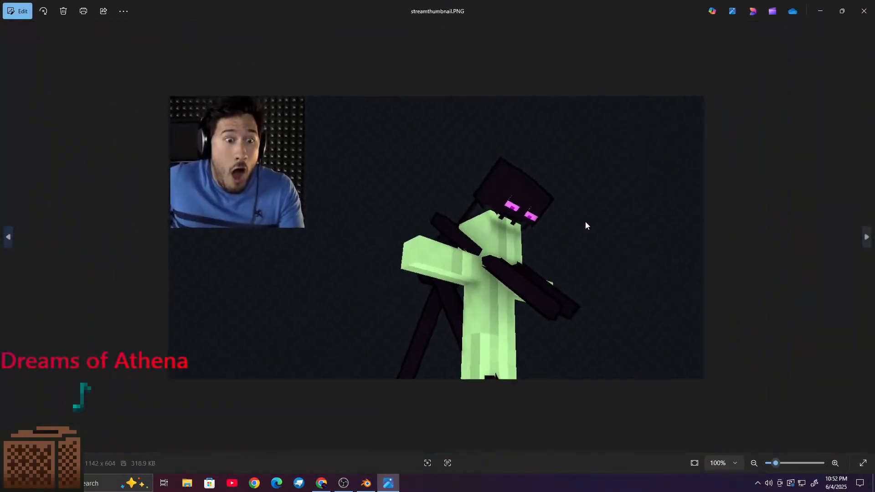
scroll(585, 221, up, 6)
scroll(586, 226, down, 6)
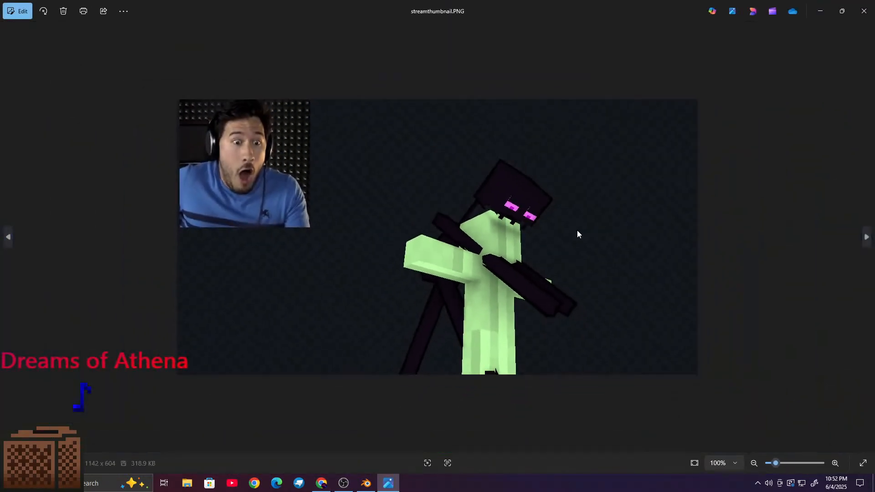
click(868, 237)
click(864, 11)
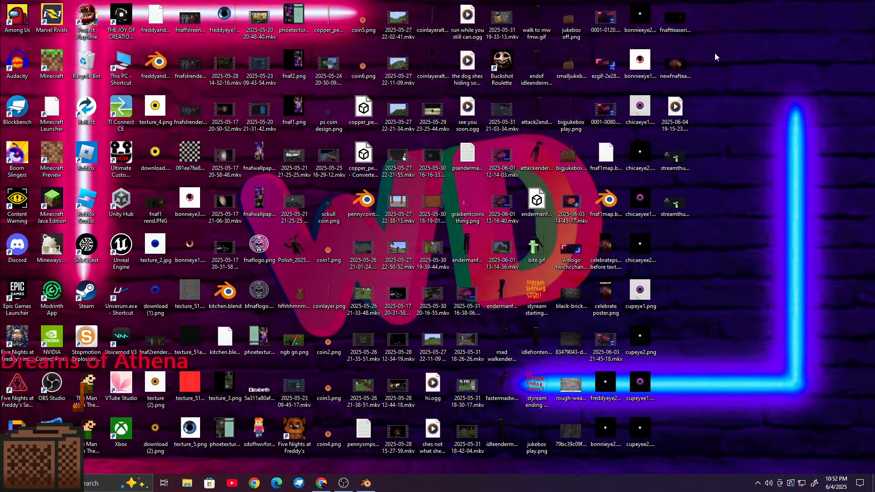
Step: Open fnaftteaserimg.png from the desktop and inspect the animatronics in the dark teaser picture
double_click(674, 14)
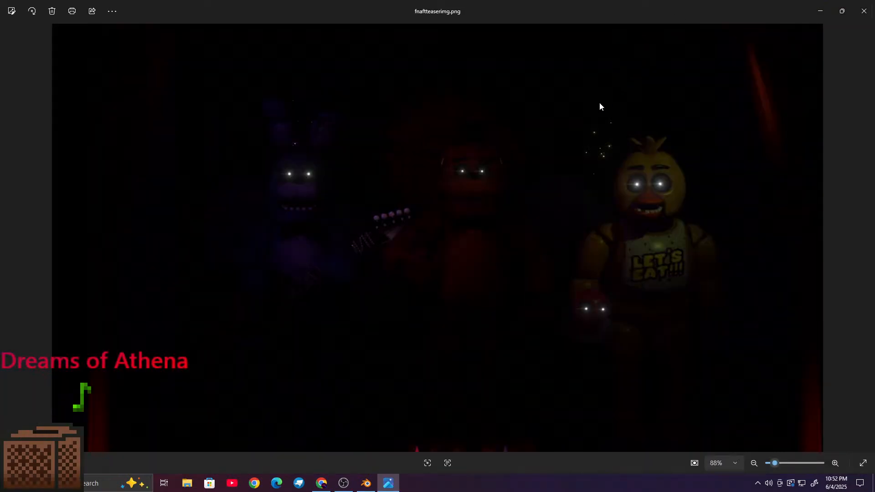
scroll(568, 133, up, 3)
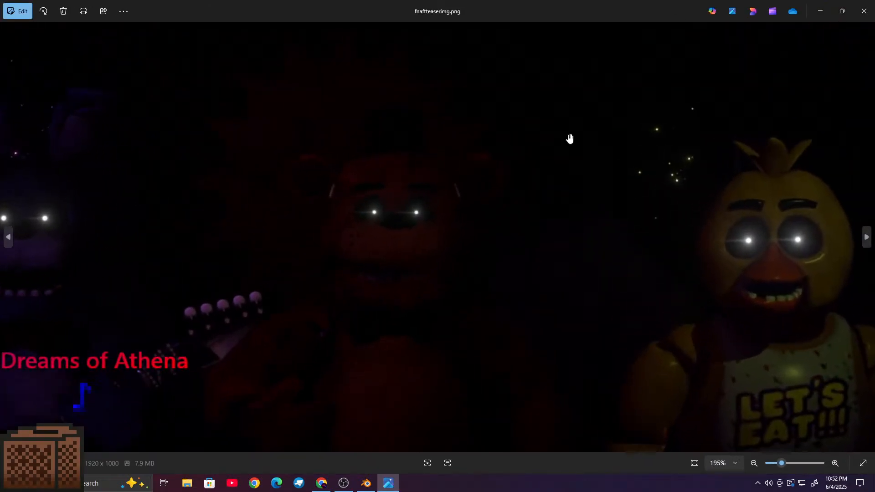
scroll(510, 250, down, 3)
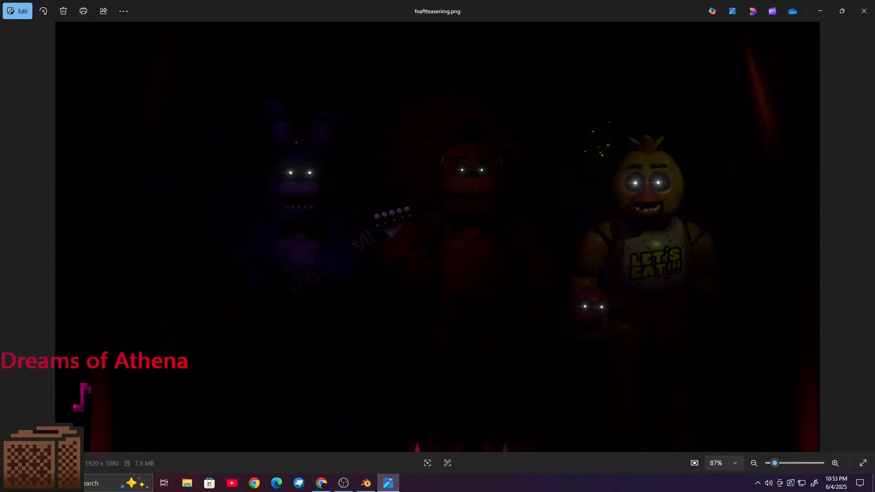
Step: Switch to fnaf1map in Blender, show the stage through the camera in rendered shading, and hide the viewport gizmos
click(371, 482)
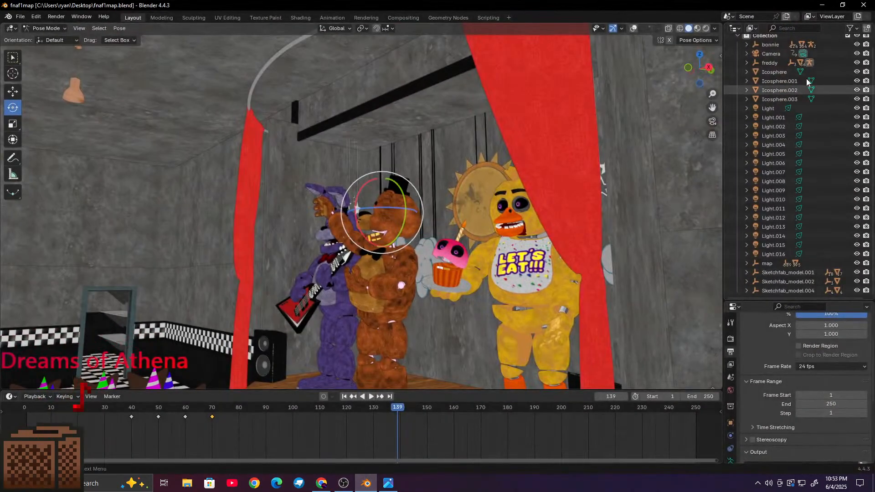
click(712, 120)
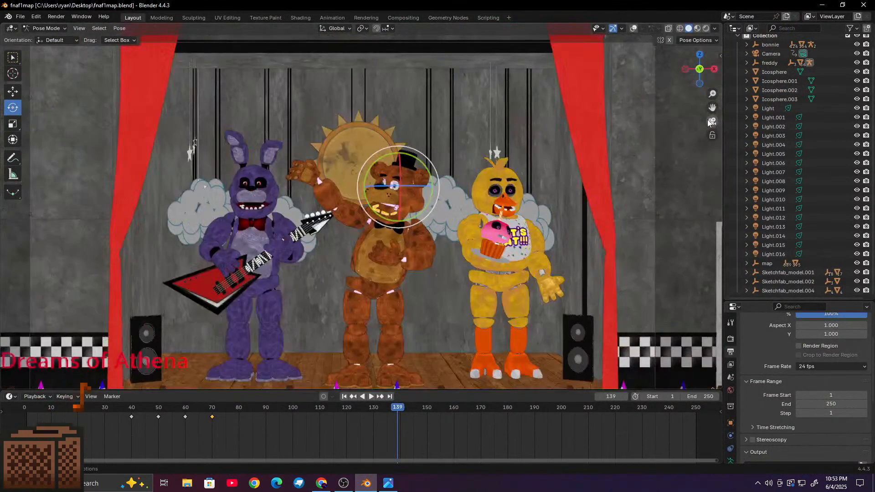
click(707, 29)
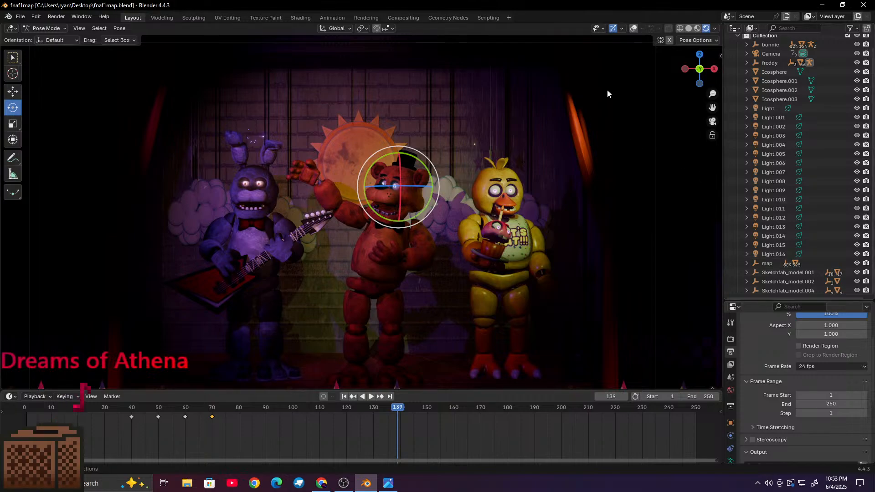
click(614, 28)
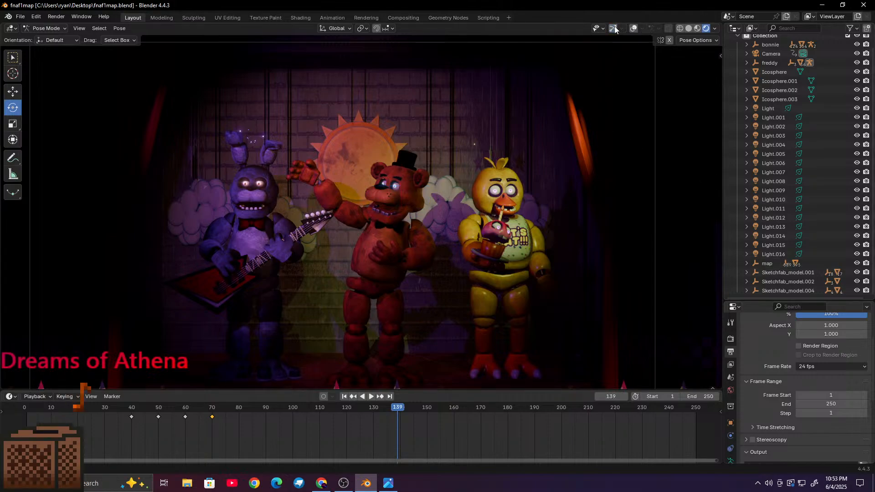
scroll(505, 144, down, 2)
scroll(505, 144, up, 2)
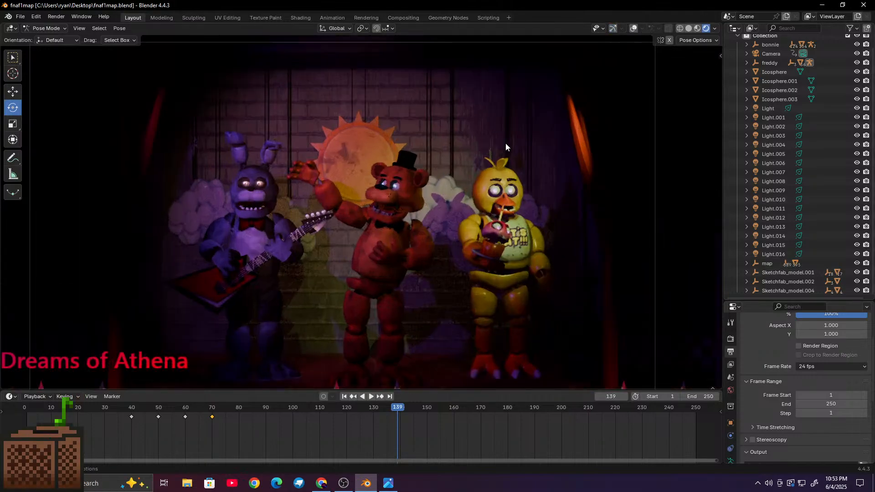
scroll(506, 144, up, 1)
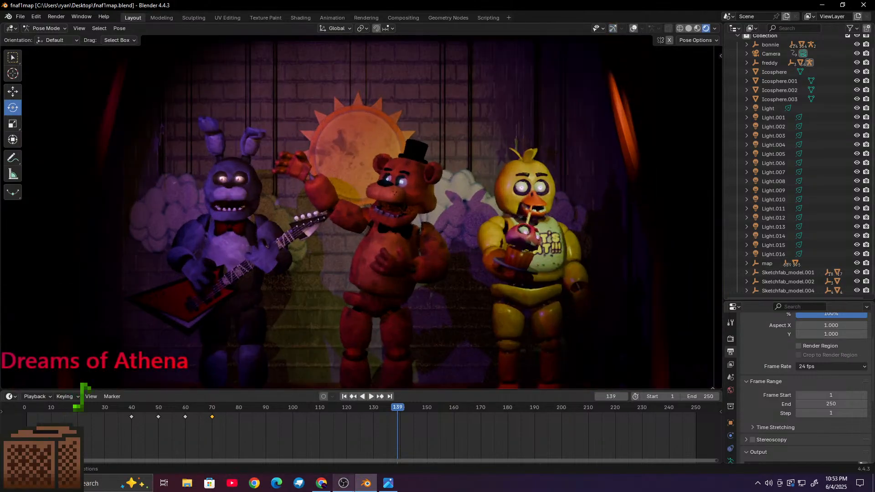
Step: Scrub the timeline back to frame 33 and compare the stage in solid and rendered shading
drag(398, 408, 114, 414)
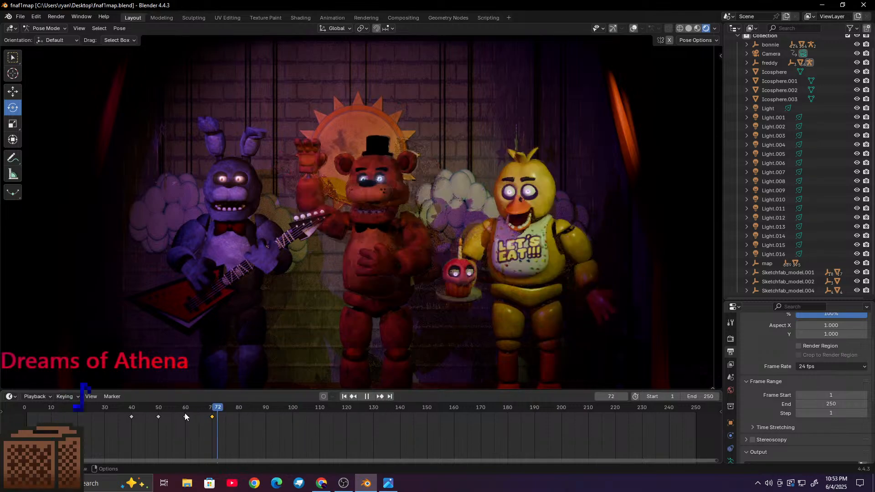
scroll(290, 204, down, 1)
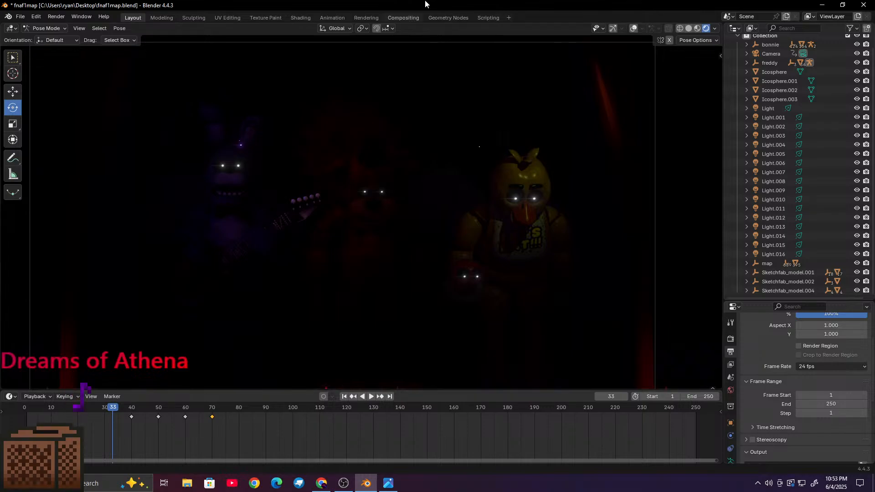
click(689, 28)
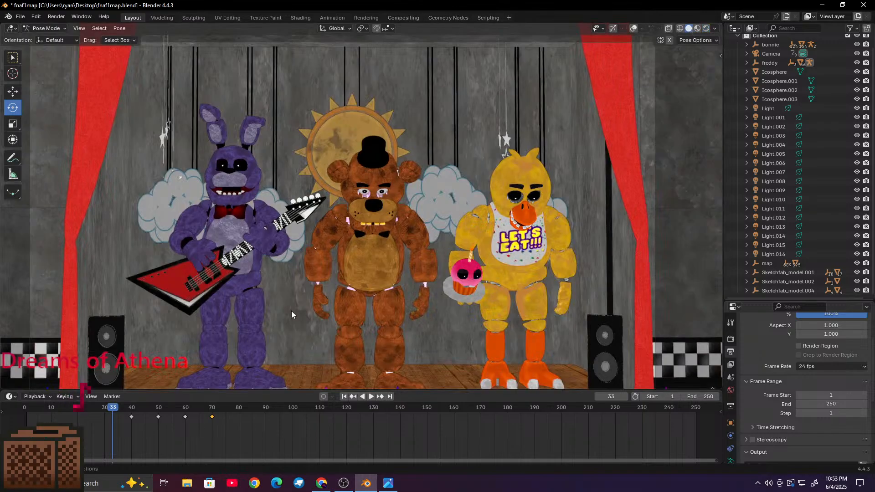
click(706, 28)
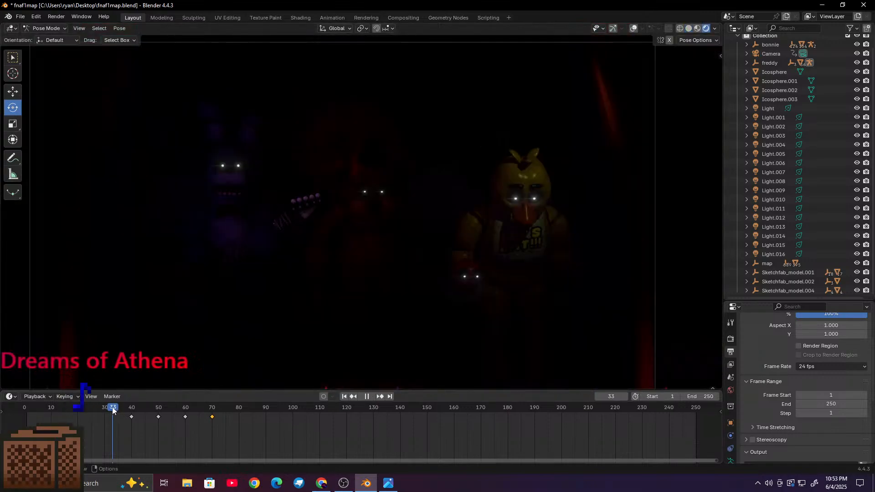
Step: Scrub between frames 34 and 33 and examine the dark rendered stage with its glowing eyes
drag(112, 410, 116, 410)
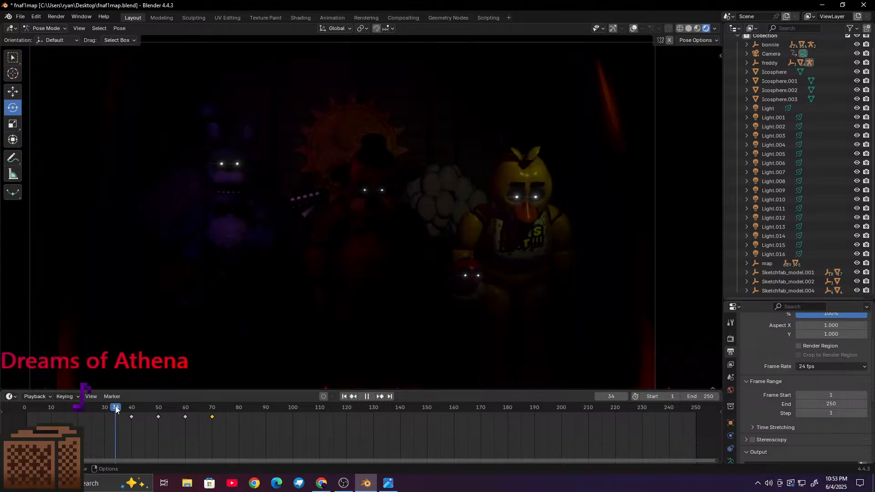
drag(116, 410, 113, 411)
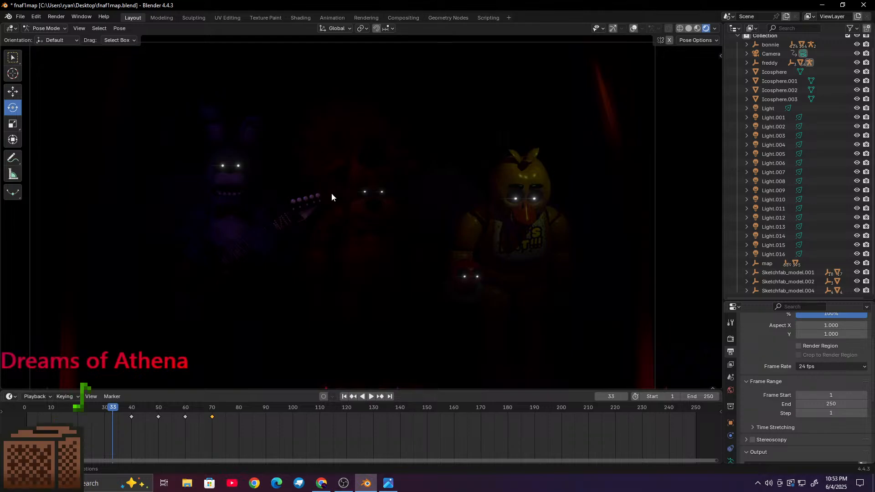
scroll(499, 221, down, 3)
scroll(499, 223, up, 2)
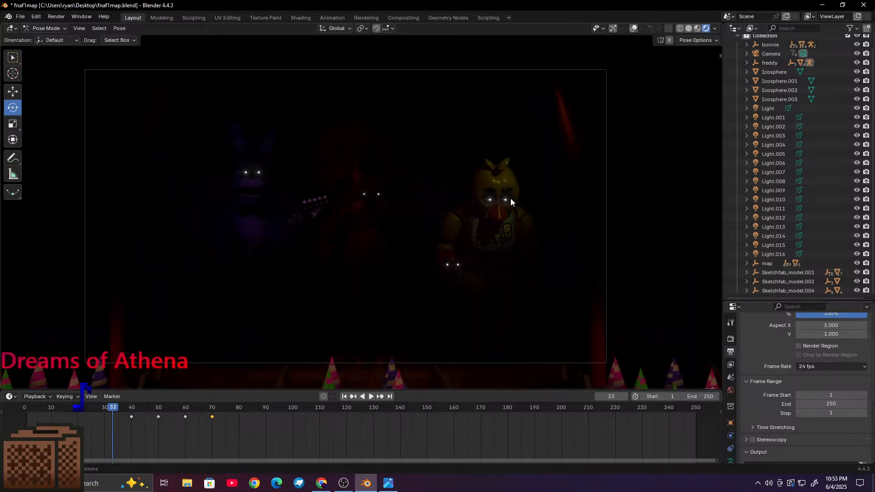
scroll(434, 235, up, 1)
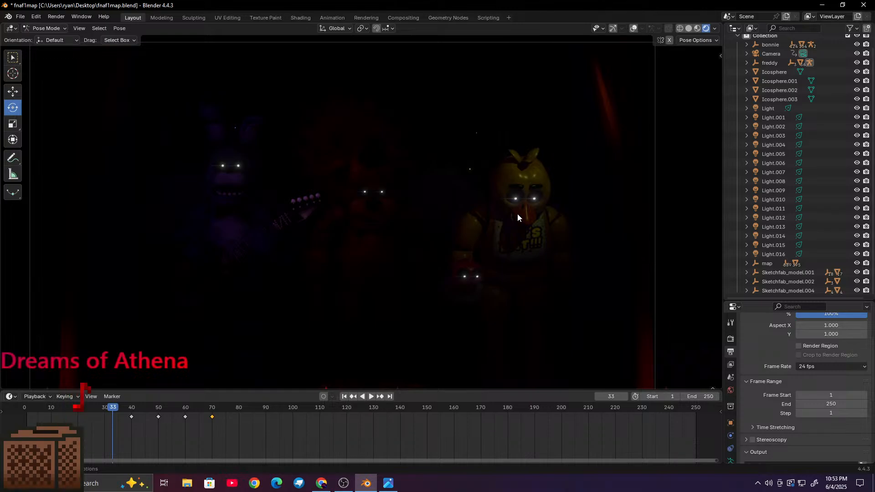
scroll(743, 173, up, 1)
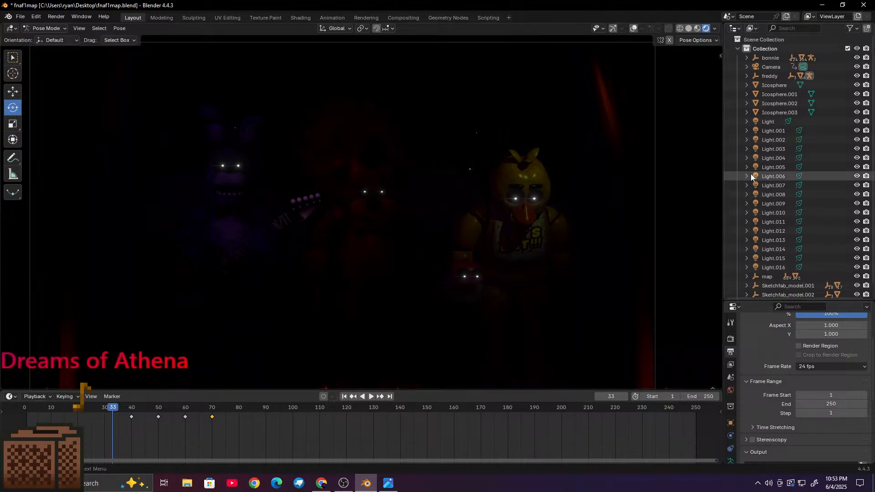
Step: Set the viewport to solid shading and scrub to the start of the animation, ending on frame 1
click(689, 28)
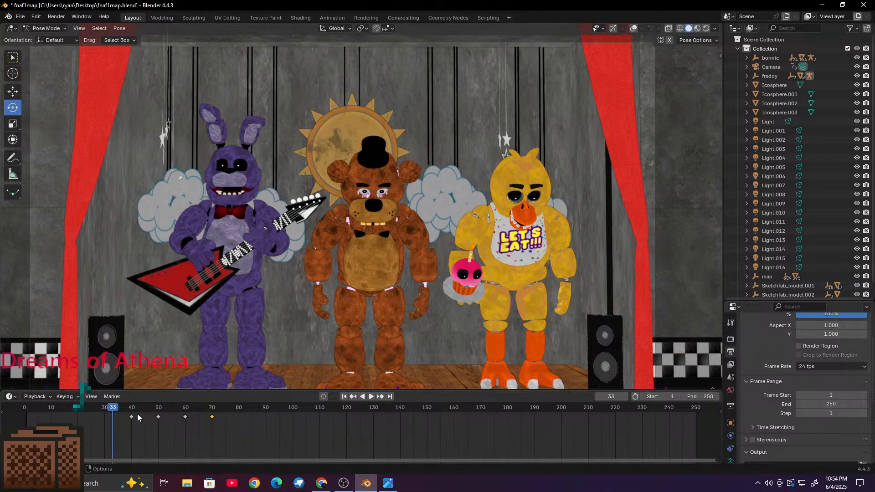
drag(112, 408, 15, 395)
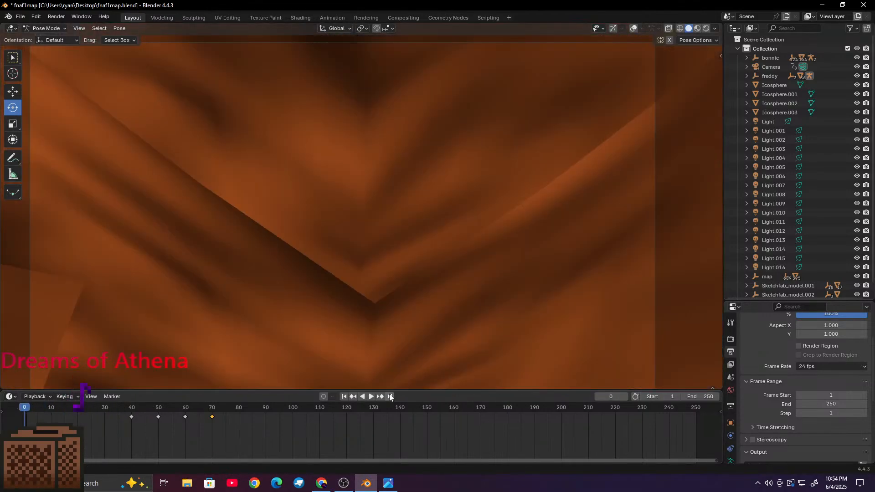
scroll(367, 315, down, 4)
scroll(365, 300, up, 3)
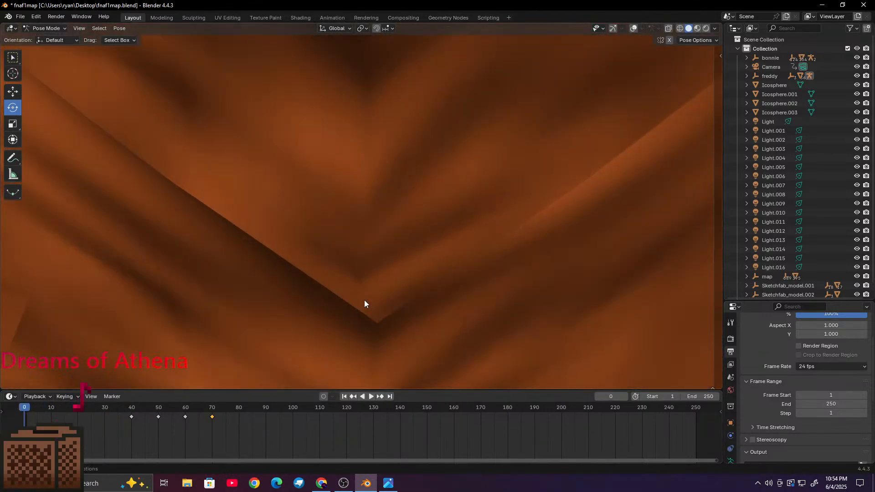
scroll(365, 300, up, 2)
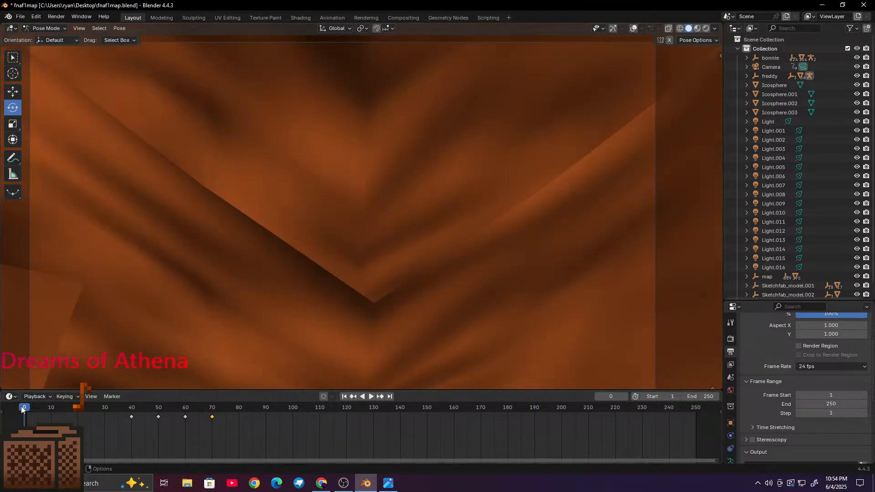
key(space)
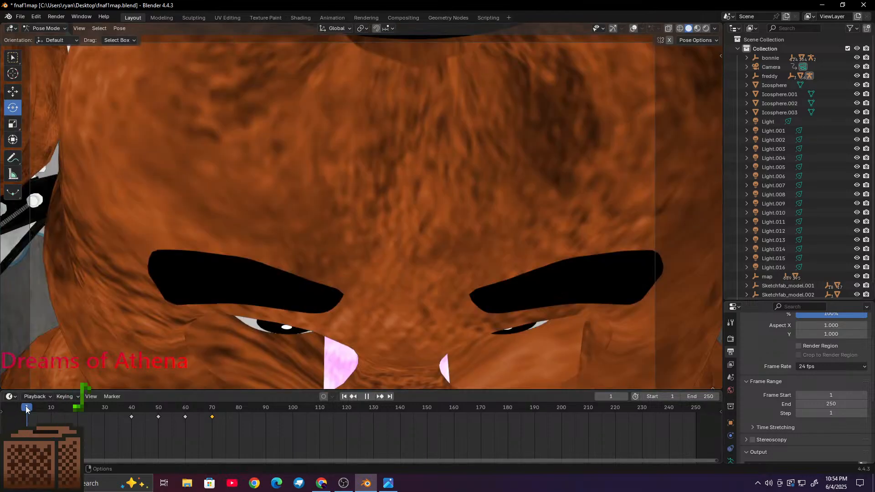
key(space)
Step: Leave Pose Mode for Object Mode and select the Camera object
click(770, 67)
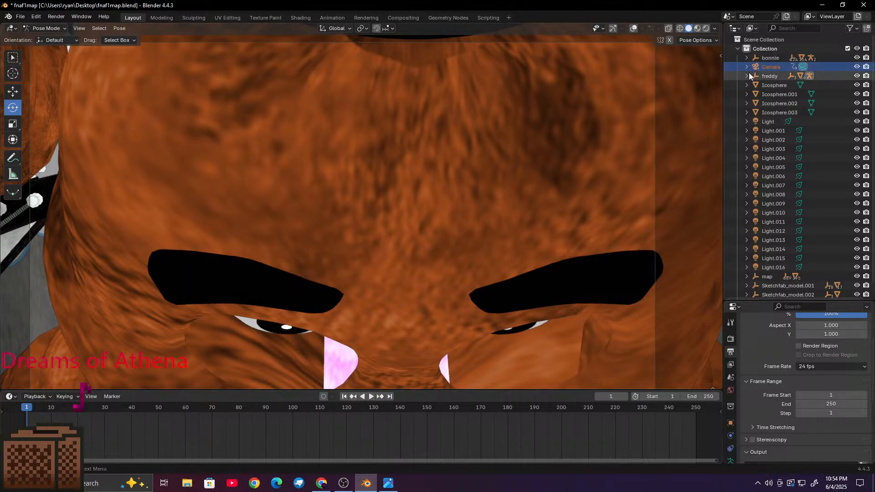
click(37, 30)
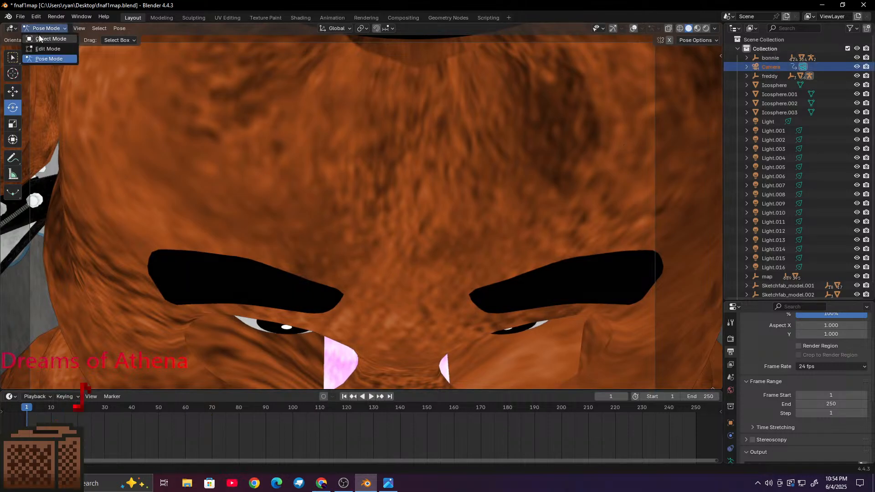
click(46, 39)
click(769, 67)
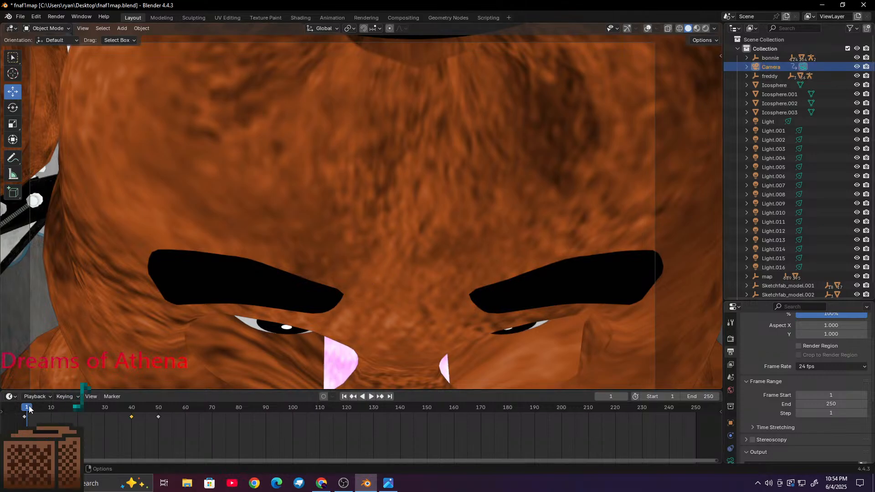
Step: Go to frame 0, open the viewport sidebar, and show its view and view lock settings
key(Left)
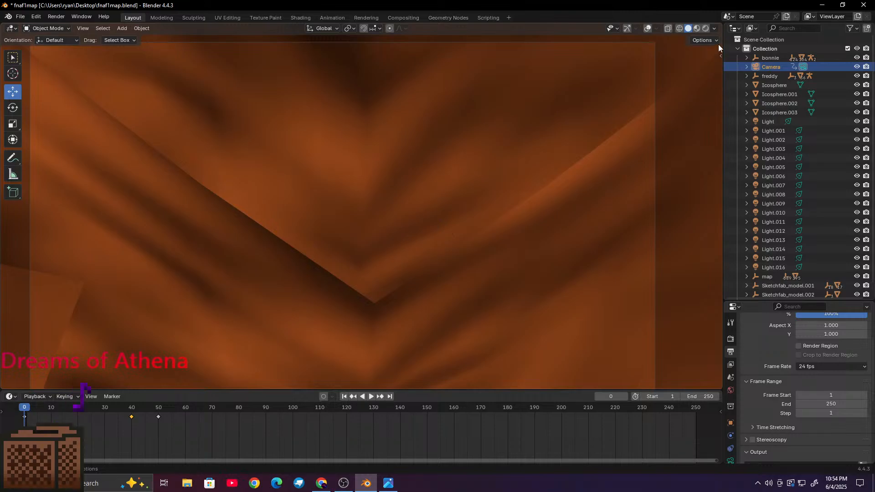
drag(721, 53, 707, 59)
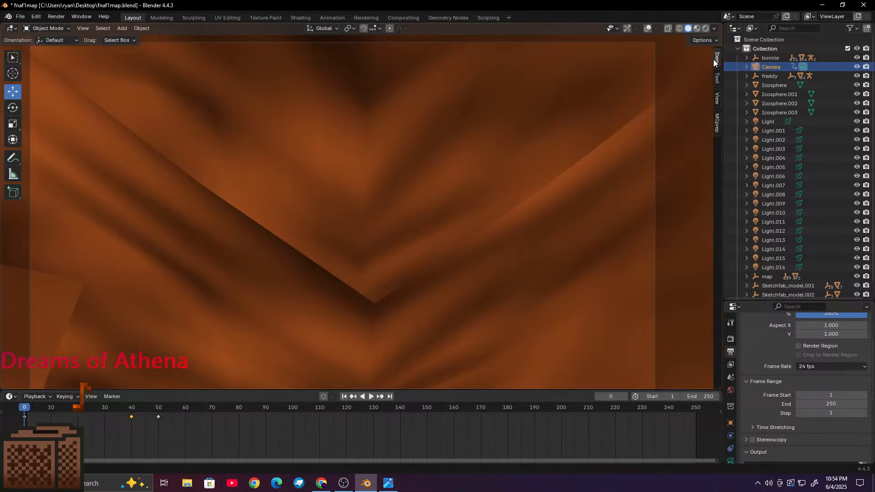
drag(710, 61, 585, 73)
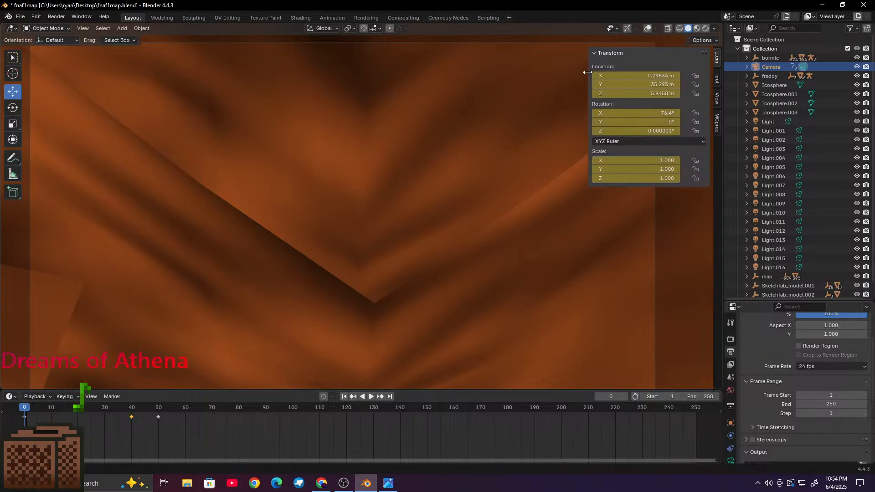
click(717, 78)
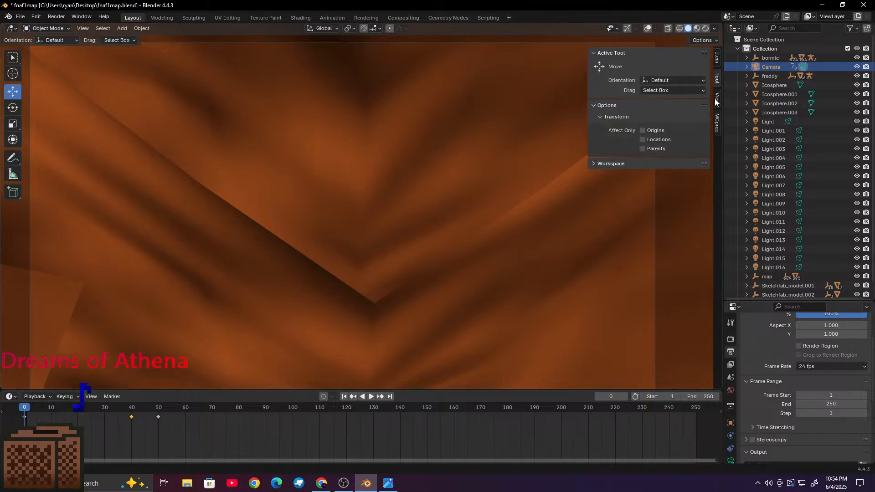
click(717, 101)
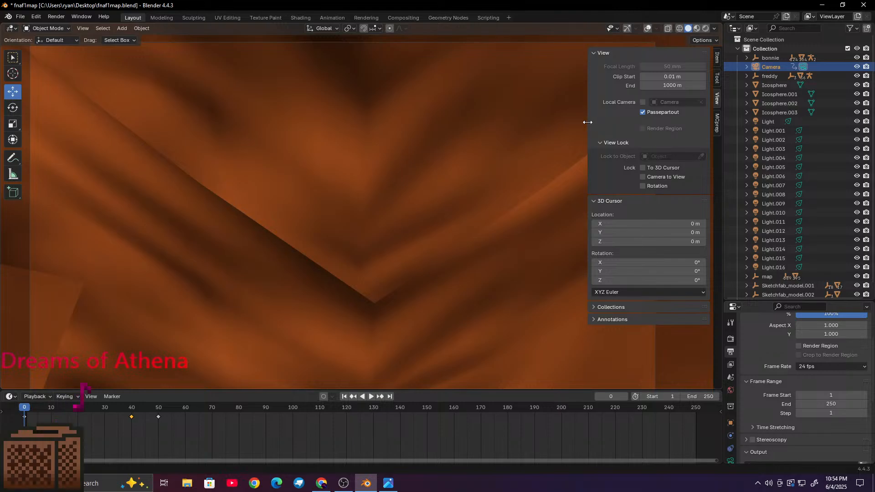
drag(584, 121, 713, 63)
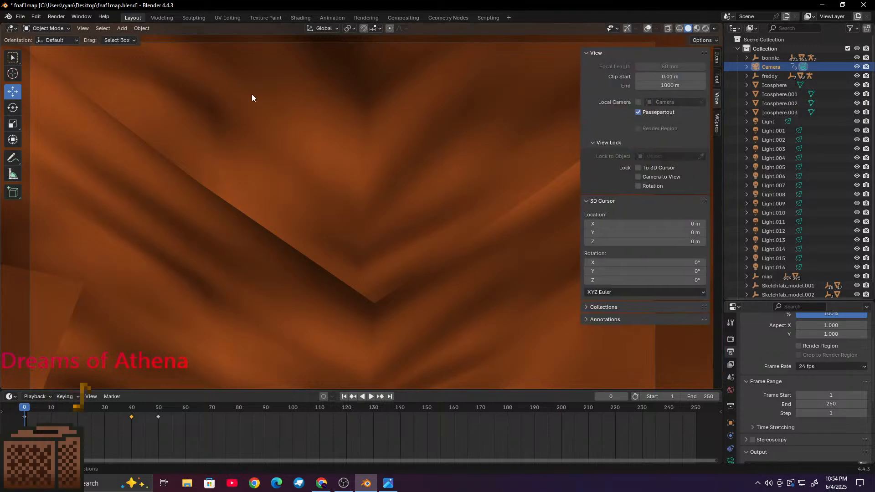
Step: Lock the camera to the view at frame 0 and move it in until Freddy's black nose fills the camera frame
scroll(252, 97, down, 1)
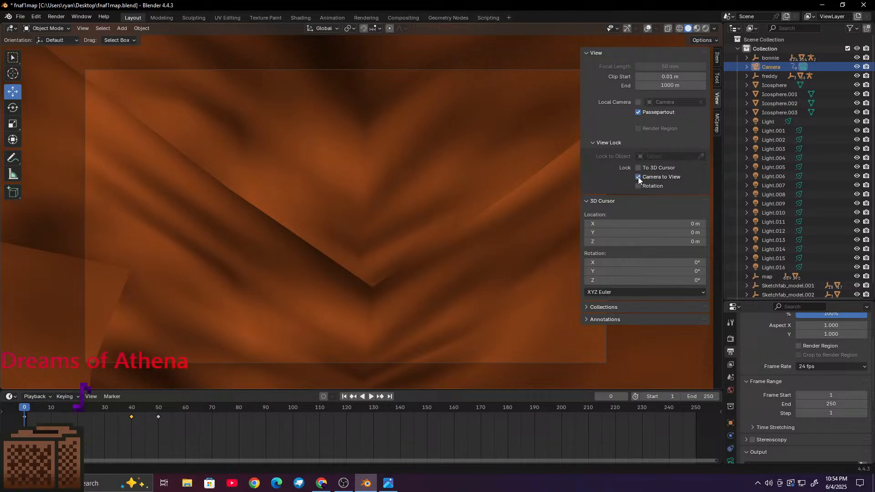
drag(580, 147, 664, 192)
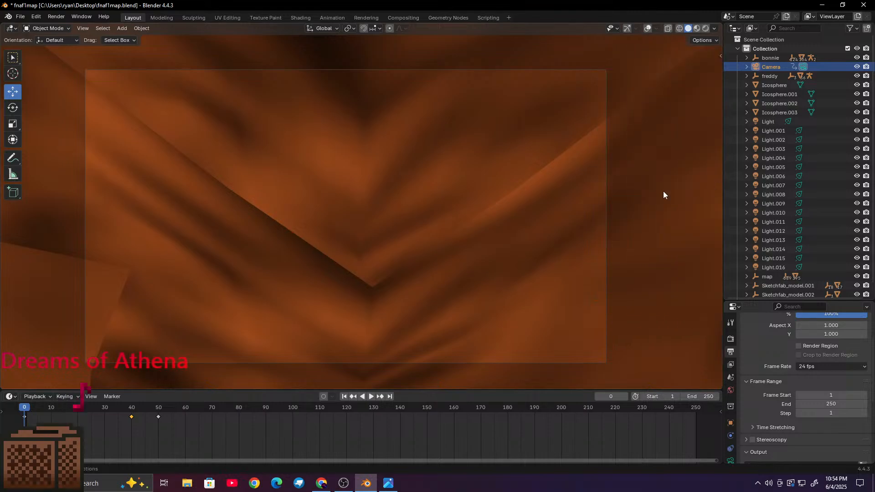
scroll(543, 204, down, 2)
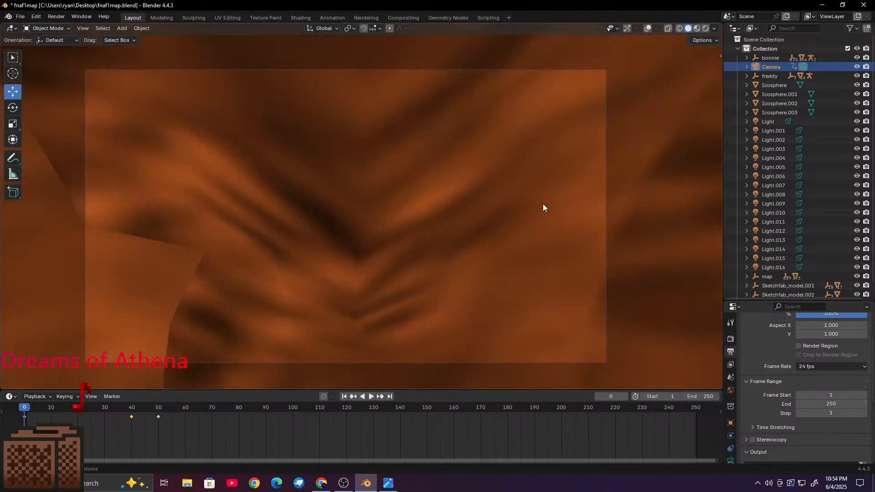
scroll(499, 240, down, 5)
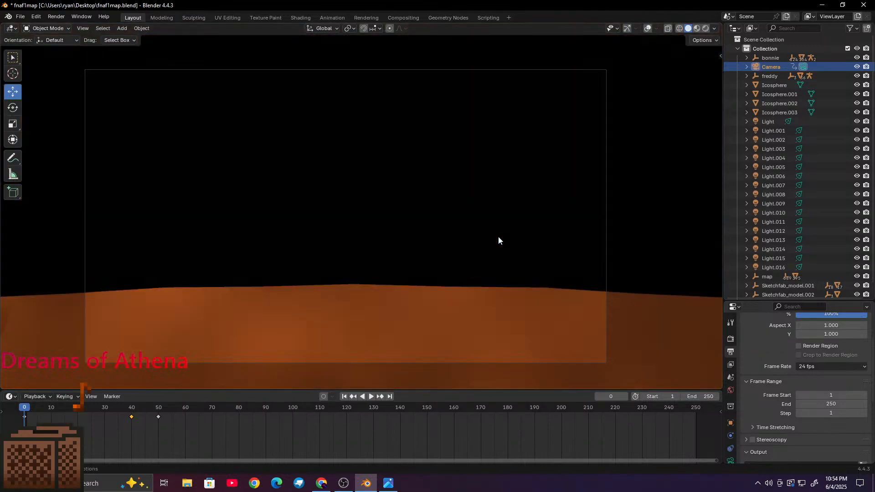
scroll(499, 240, down, 6)
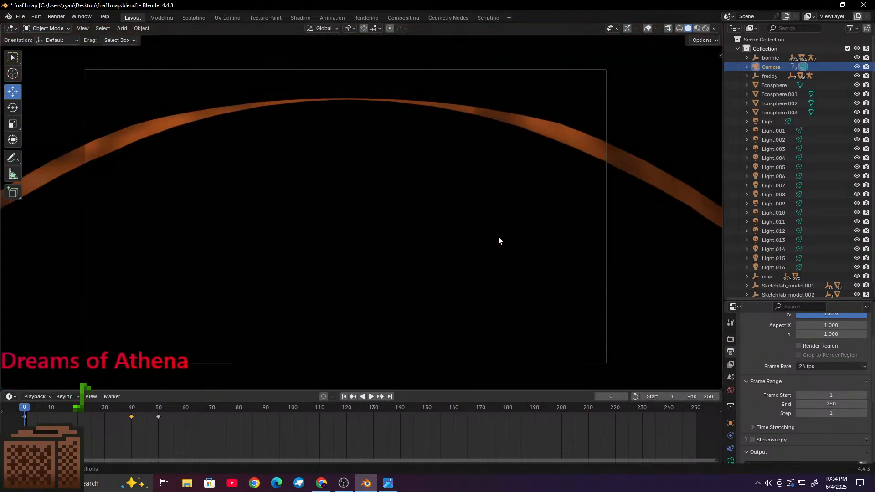
scroll(499, 240, down, 3)
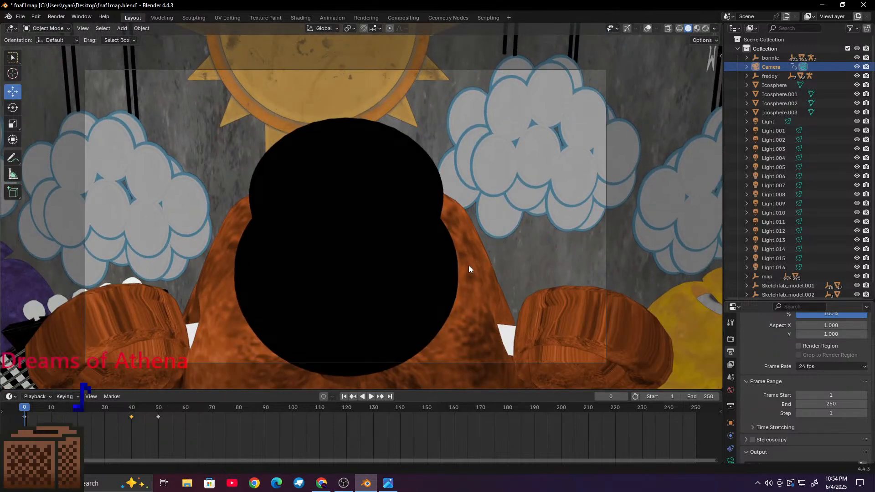
scroll(474, 218, up, 6)
scroll(440, 209, up, 8)
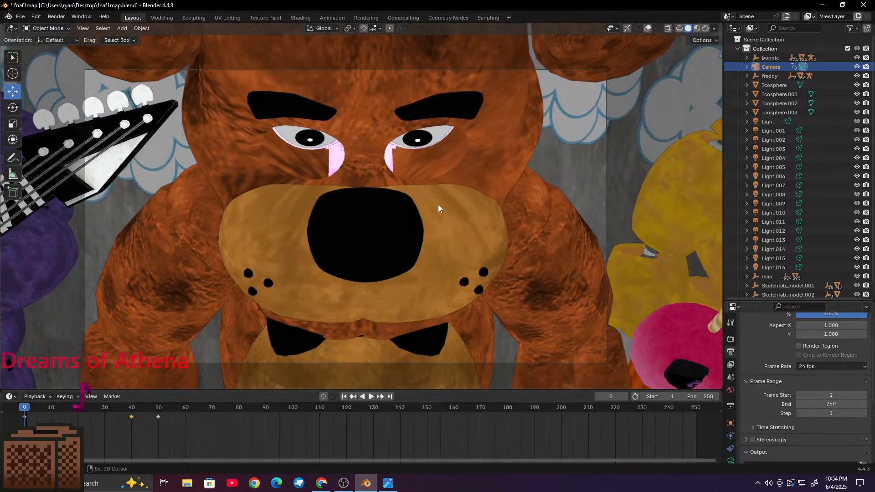
scroll(447, 244, up, 6)
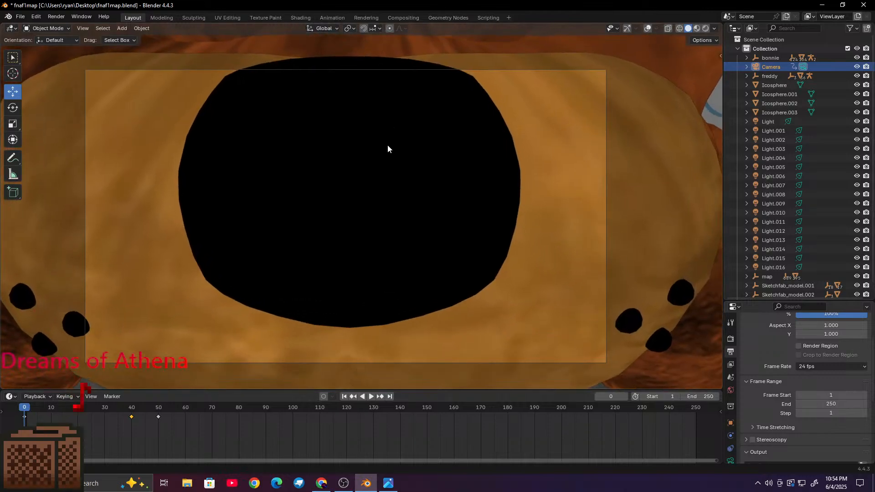
scroll(403, 174, up, 3)
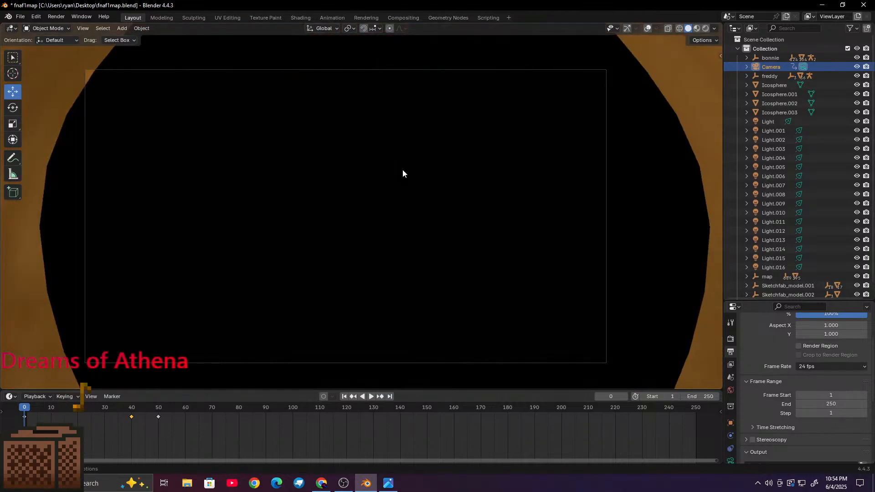
scroll(402, 173, down, 1)
scroll(387, 183, up, 4)
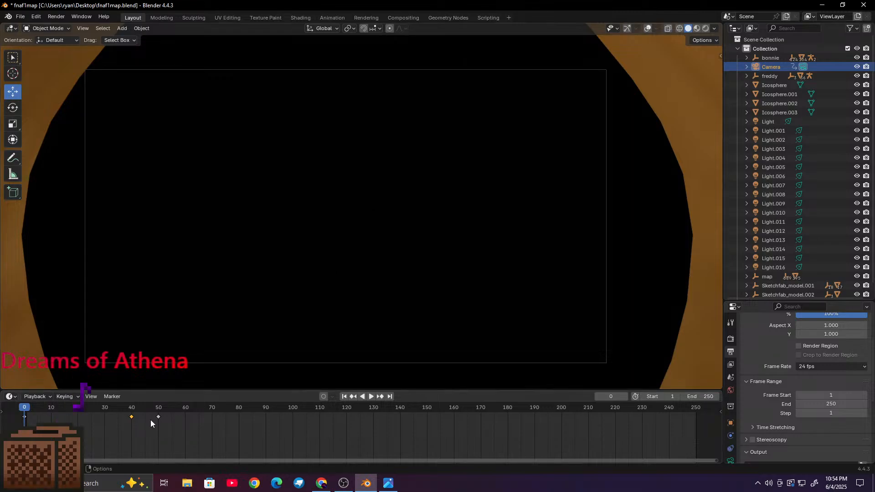
Step: Insert a keyframe for the camera at frame 0, preview the animation and return to frame 0
right_click(369, 165)
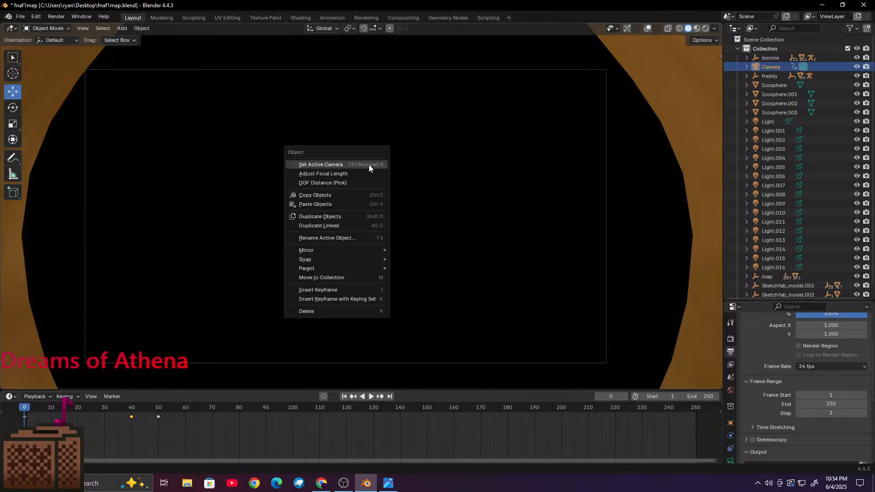
click(311, 290)
key(space)
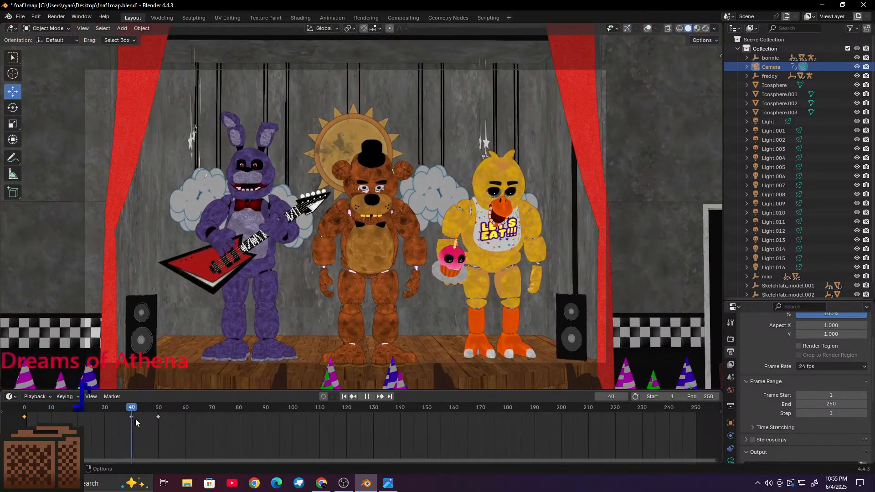
drag(151, 422, 15, 427)
key(space)
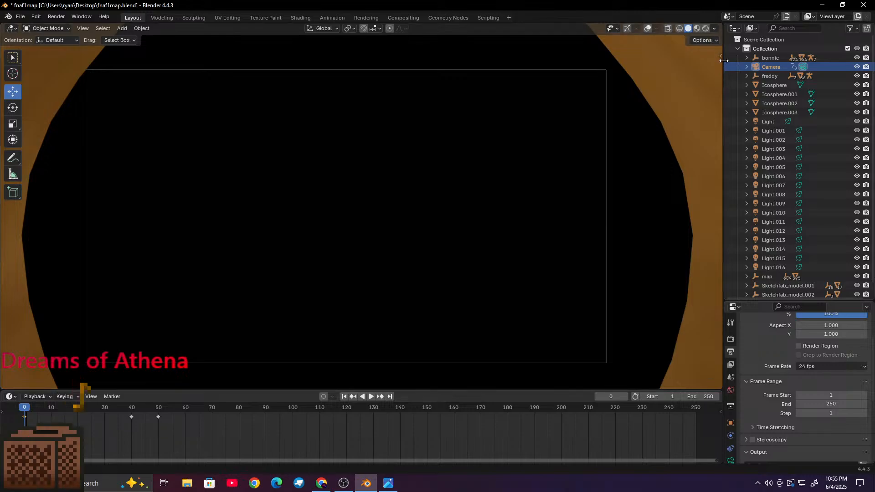
click(720, 56)
click(717, 58)
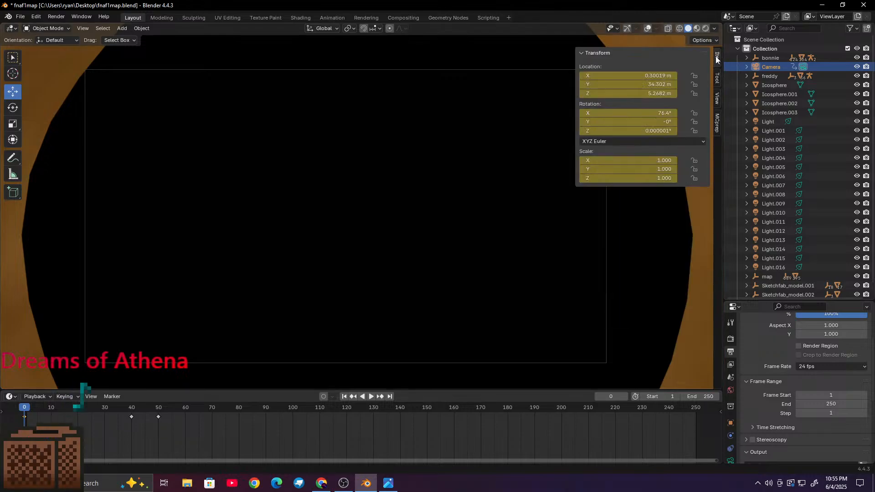
click(718, 123)
click(717, 98)
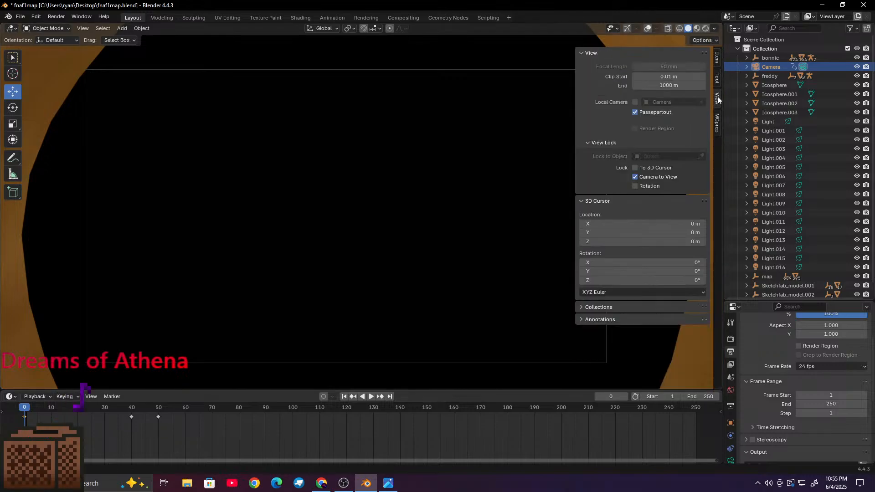
click(718, 78)
click(717, 57)
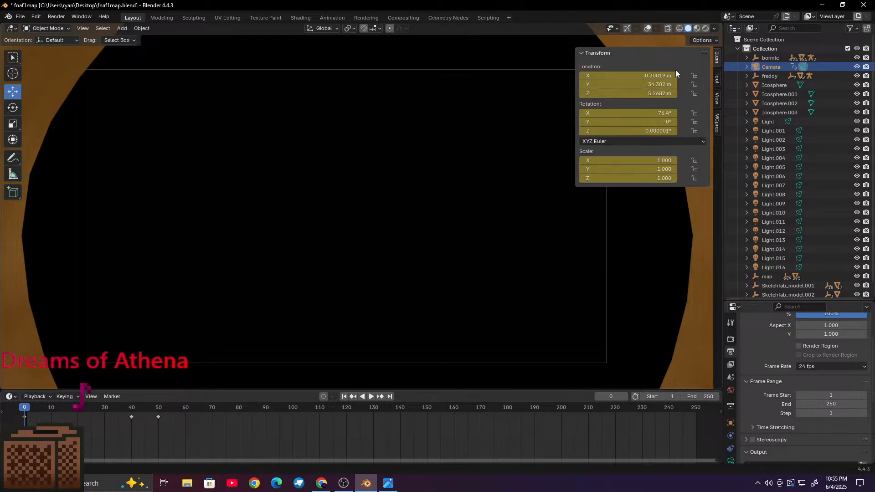
click(717, 78)
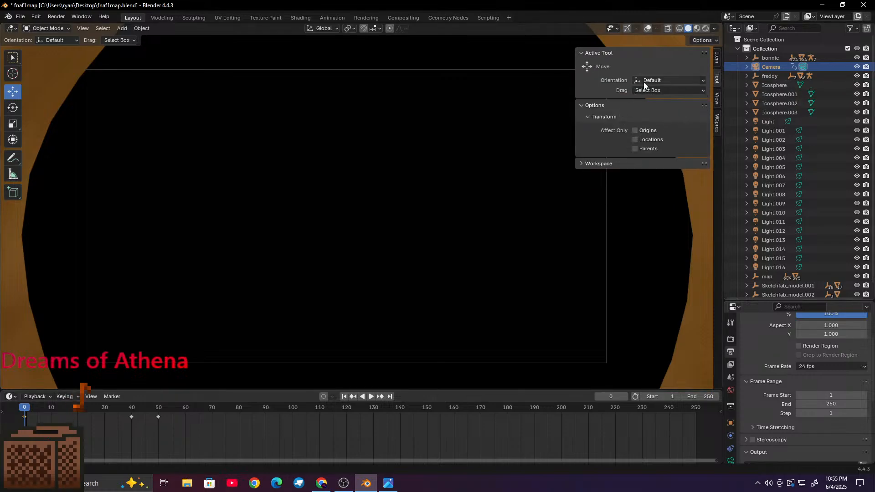
Step: Switch to the Select Box tool, turn off the Camera to View lock and collapse the viewport sidebar
click(16, 57)
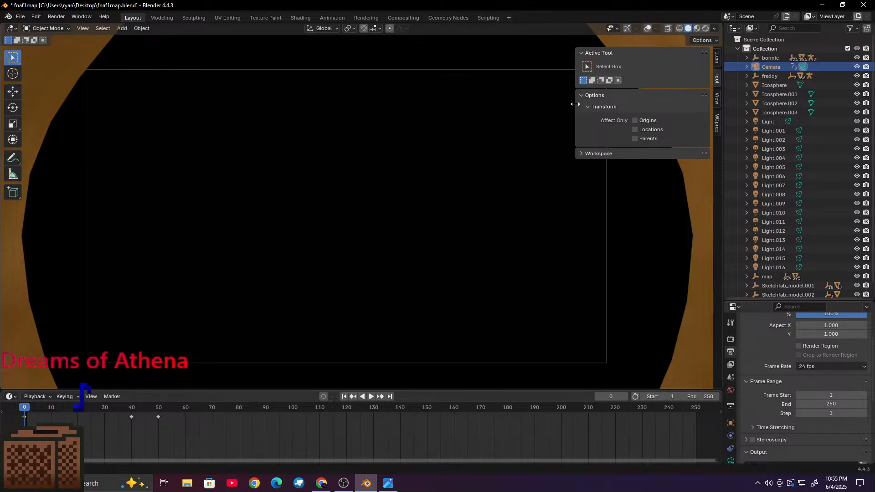
key(n)
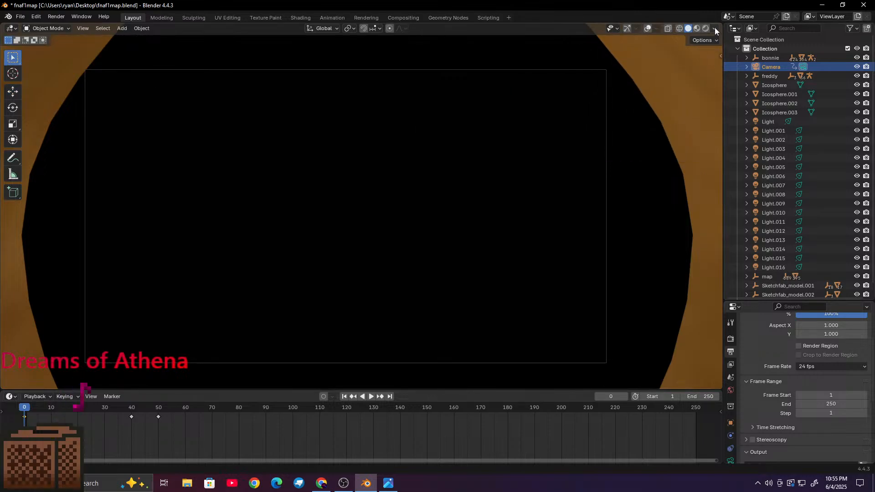
click(719, 54)
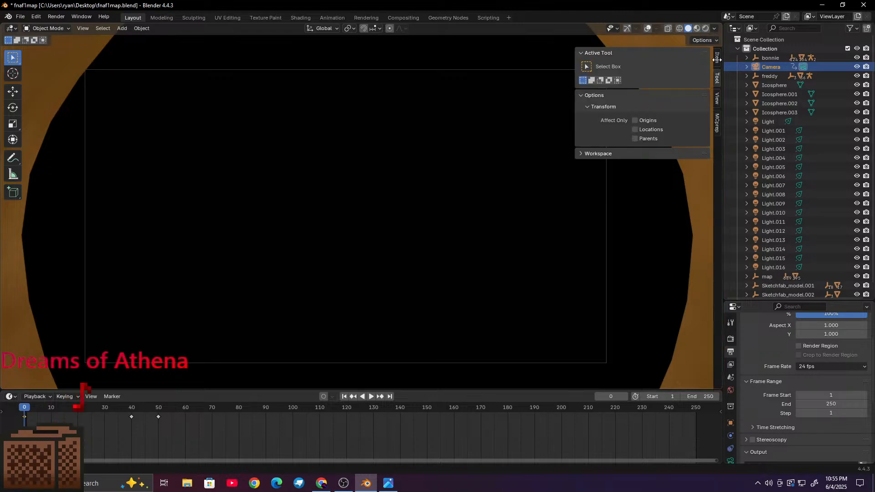
click(716, 101)
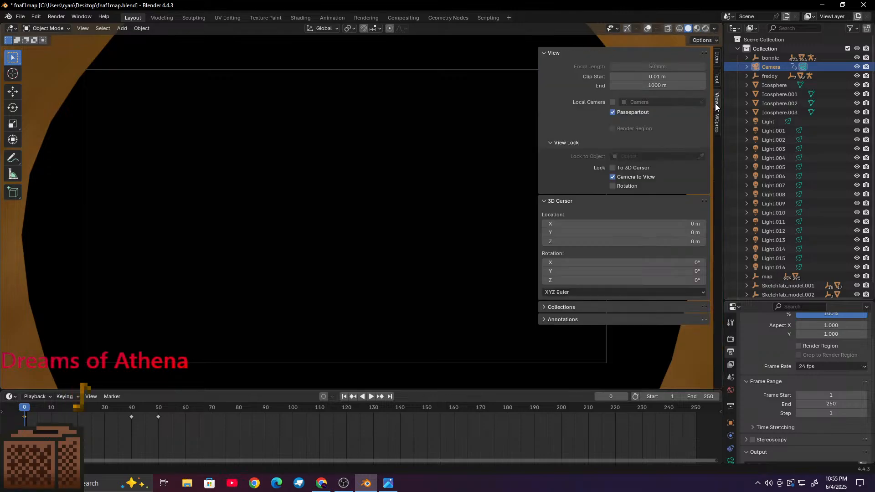
click(613, 186)
drag(538, 129, 697, 129)
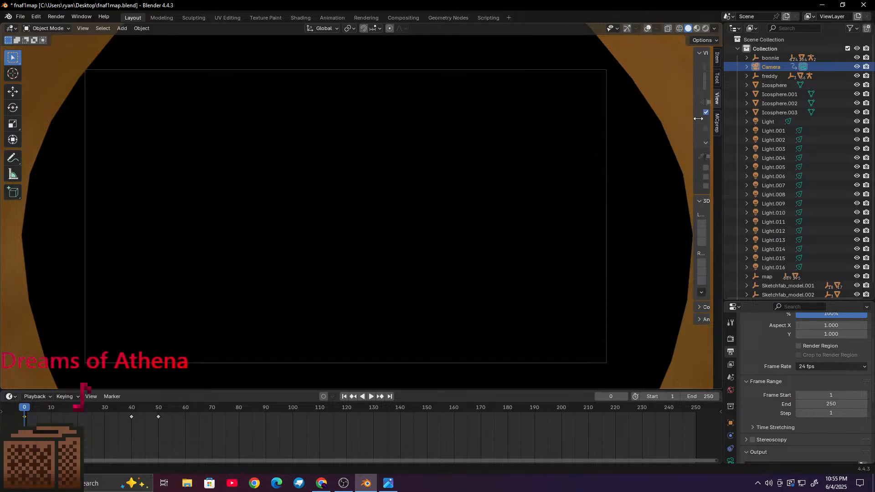
Step: Play the camera animation in rendered shading, stop it at frame 20 and examine the dark stage and dining tables
click(705, 29)
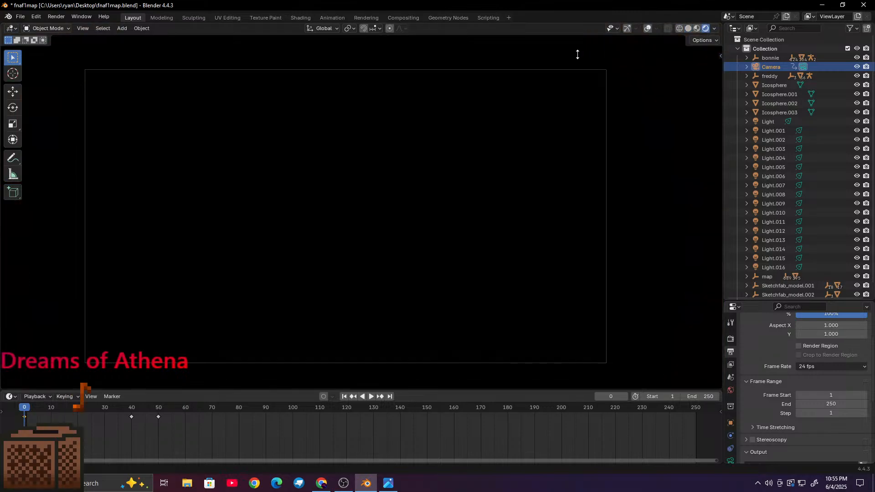
click(373, 396)
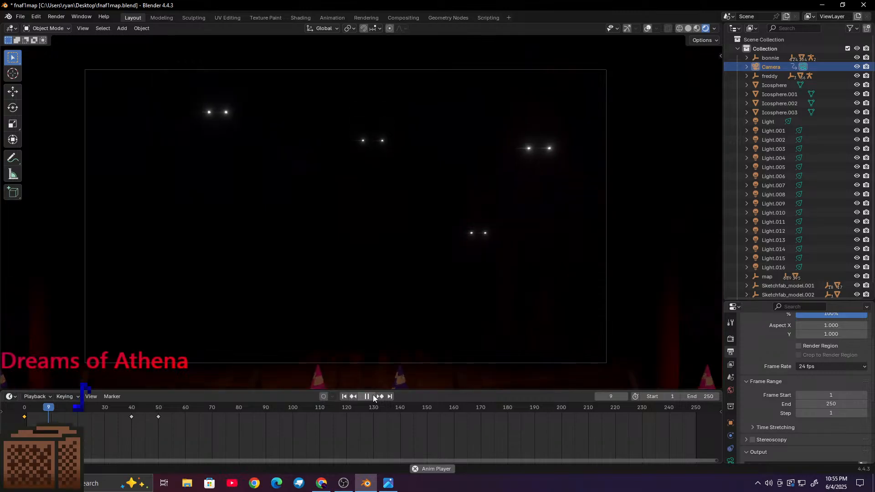
click(372, 396)
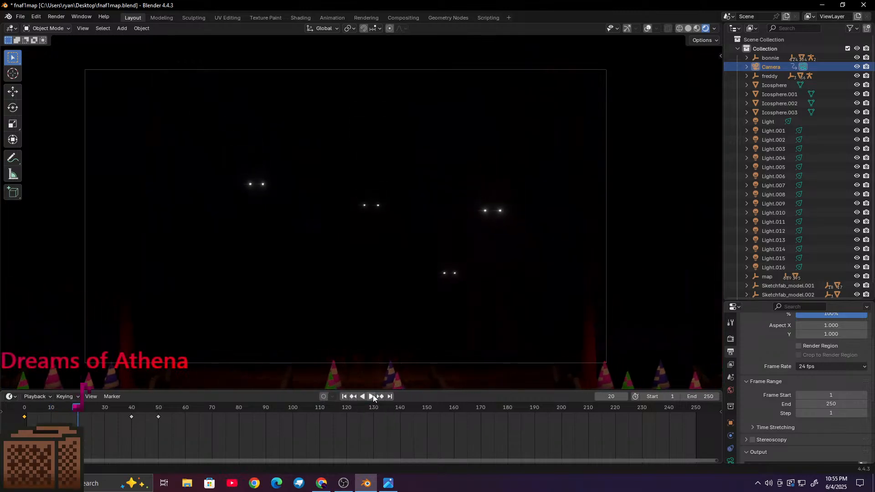
scroll(393, 264, down, 8)
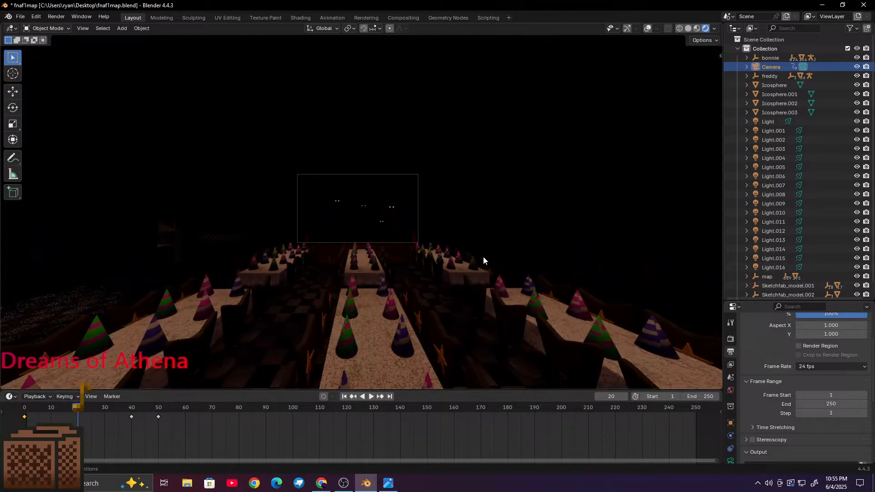
scroll(484, 274, up, 6)
scroll(486, 269, down, 7)
scroll(506, 178, up, 4)
Step: Set the viewport to solid shading and examine the three animatronics on the stage at frame 20
click(687, 30)
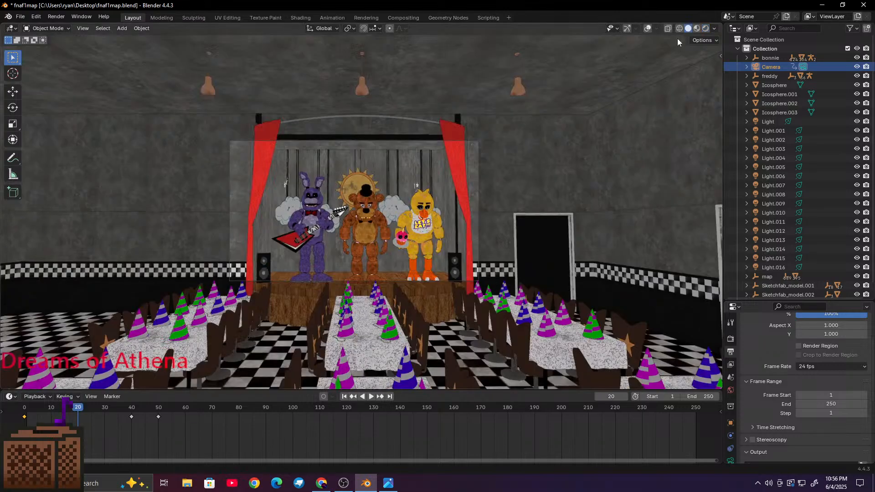
scroll(378, 167, up, 5)
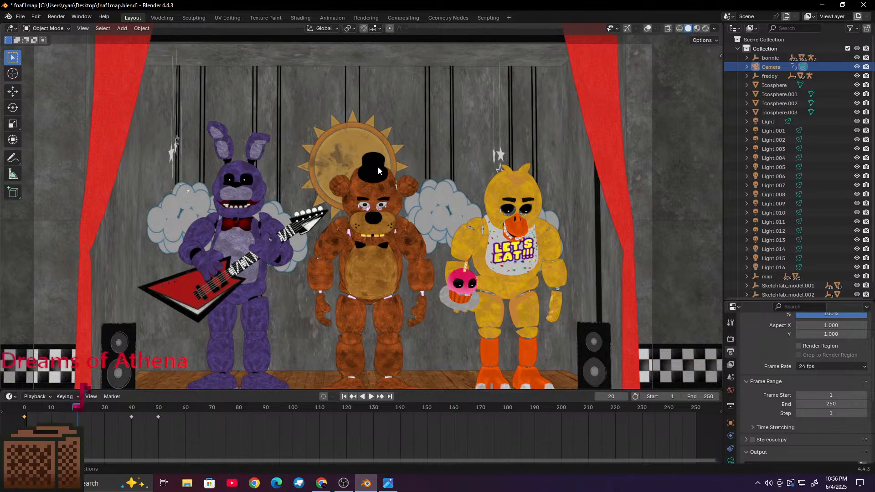
scroll(379, 205, down, 3)
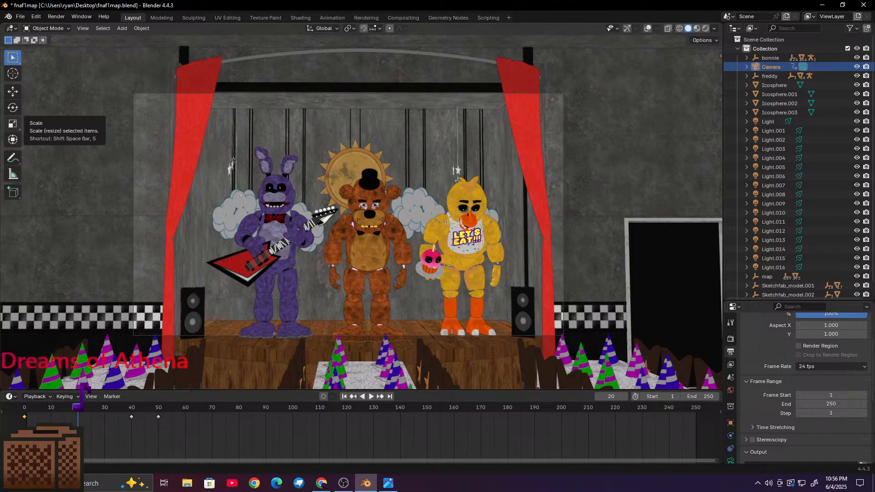
Step: Switch to Photos, look over the dark FNAF teaser image and show newfnafteaser.png up close
key(alt+Tab)
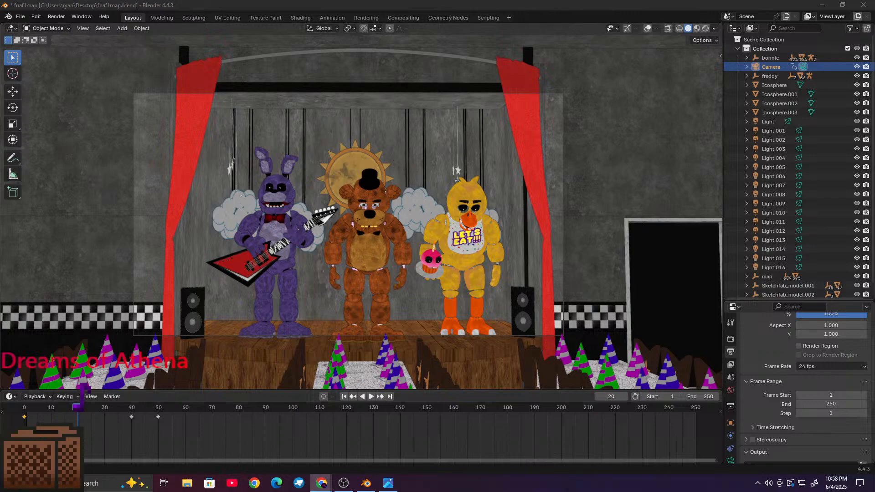
key(alt+Tab)
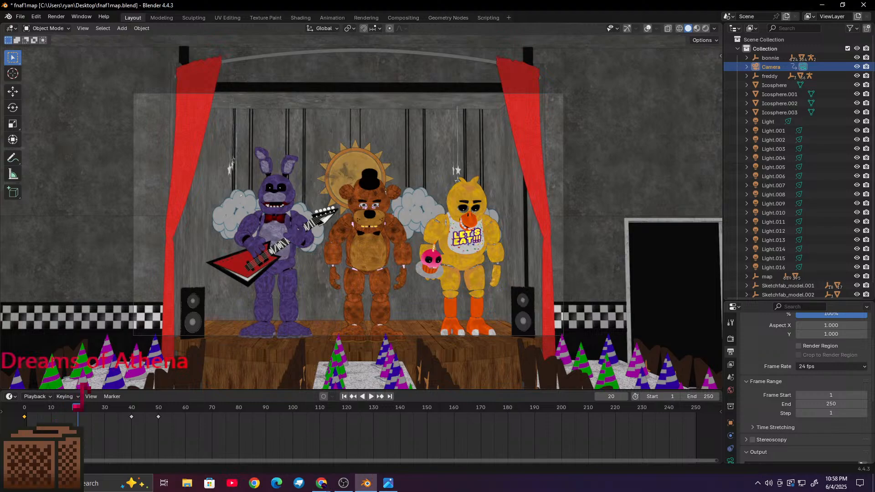
key(alt+Tab)
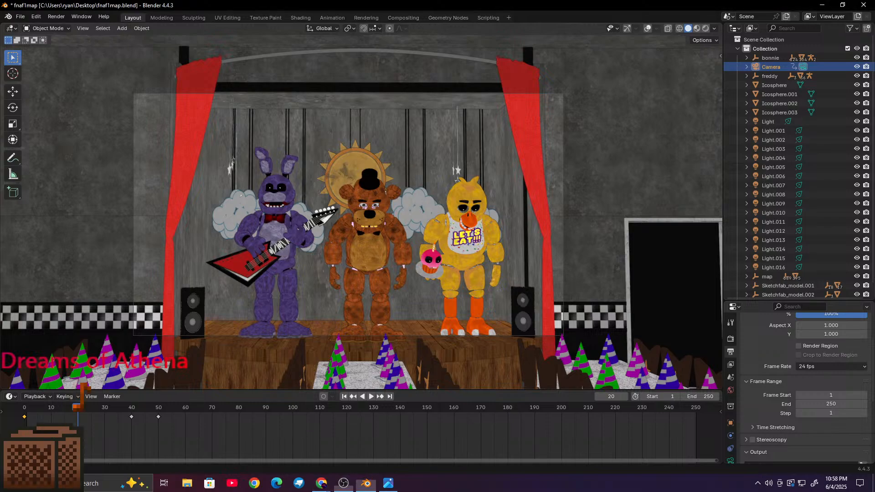
key(alt+Tab)
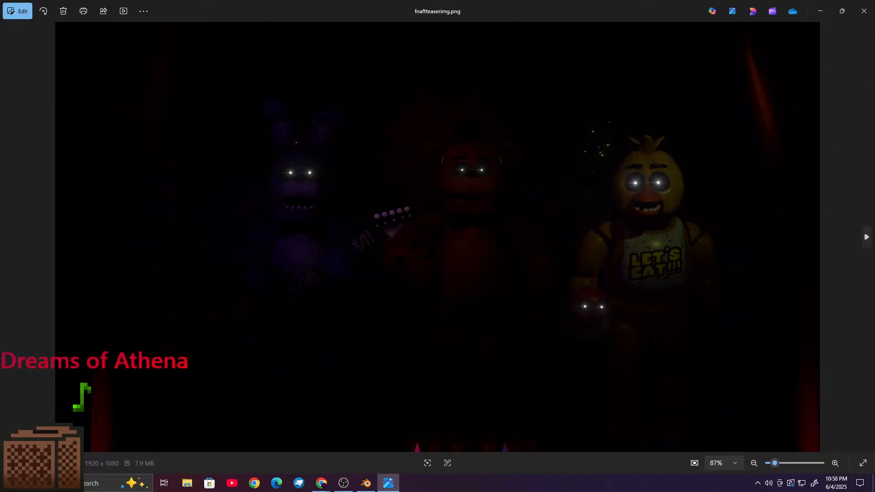
scroll(518, 199, up, 3)
scroll(519, 200, down, 3)
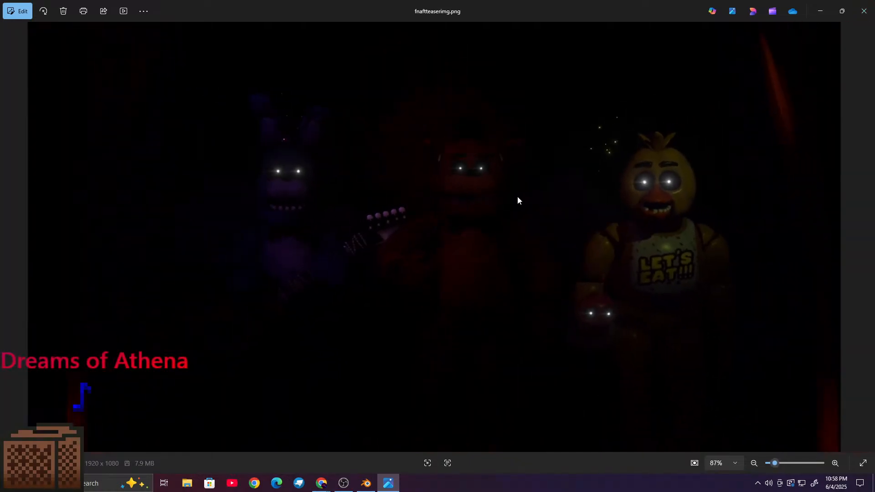
click(865, 238)
scroll(645, 221, up, 5)
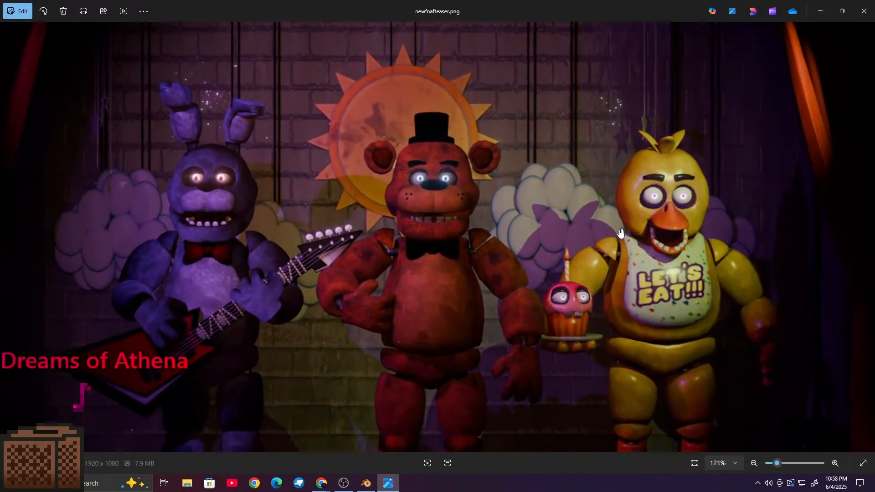
Step: Examine the three animatronics in newfnafteaser.png up close and as a whole, and close the image
scroll(441, 158, down, 5)
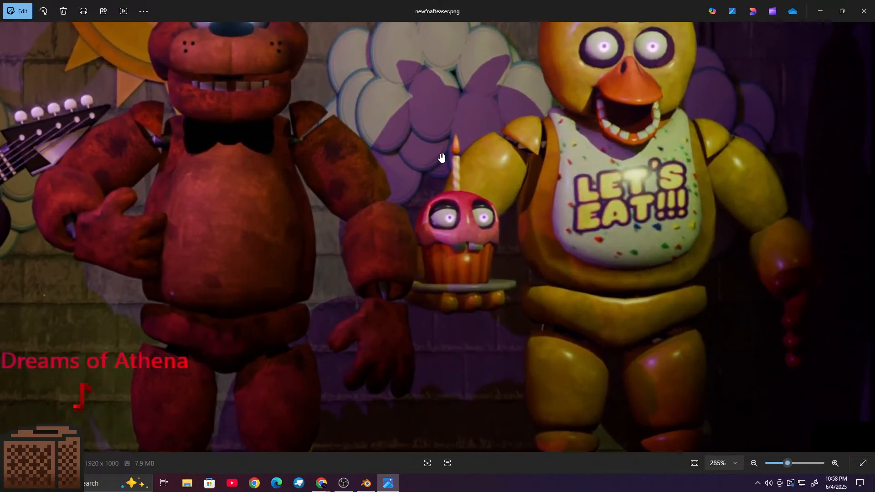
scroll(435, 143, up, 2)
scroll(436, 148, up, 4)
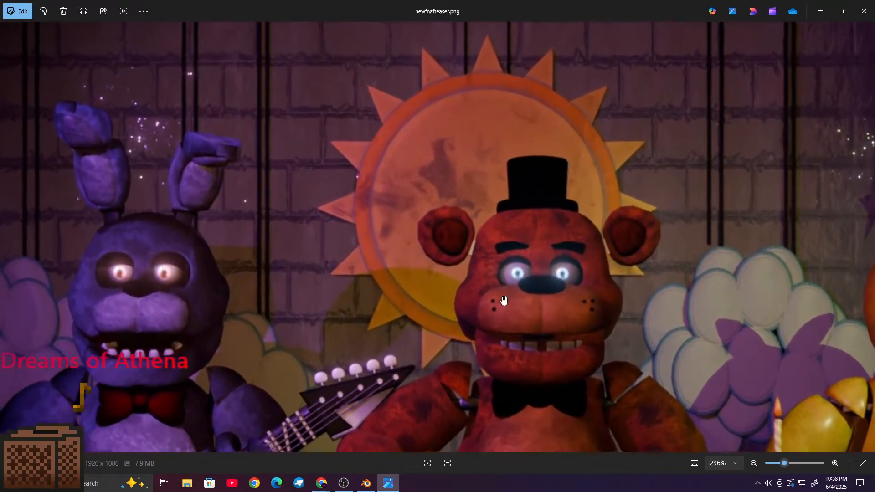
scroll(479, 183, down, 4)
scroll(500, 196, up, 1)
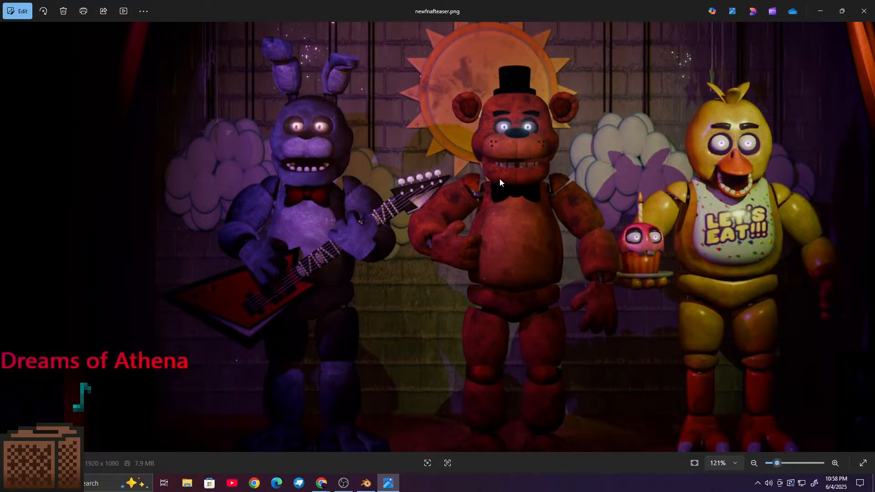
drag(471, 189, 446, 184)
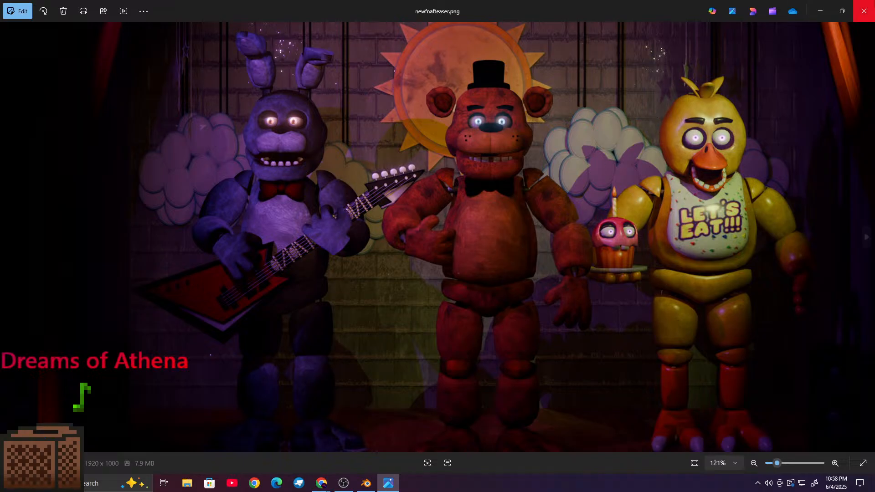
click(864, 11)
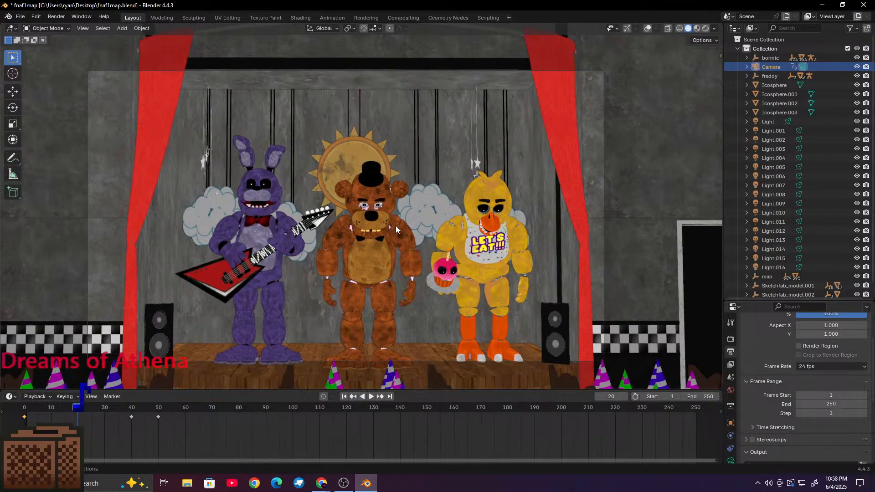
Step: Set the viewport to rendered shading, play the stage animation and scrub back to frame 11
scroll(396, 225, up, 3)
scroll(396, 226, down, 2)
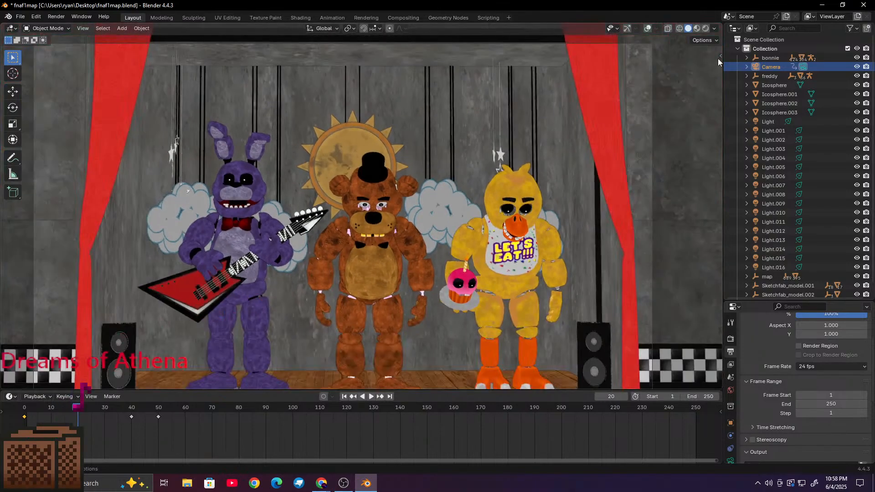
click(707, 29)
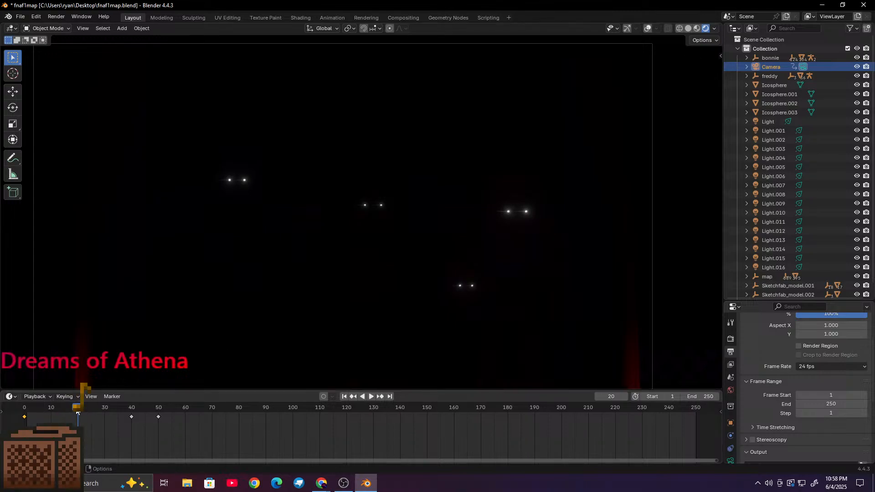
key(space)
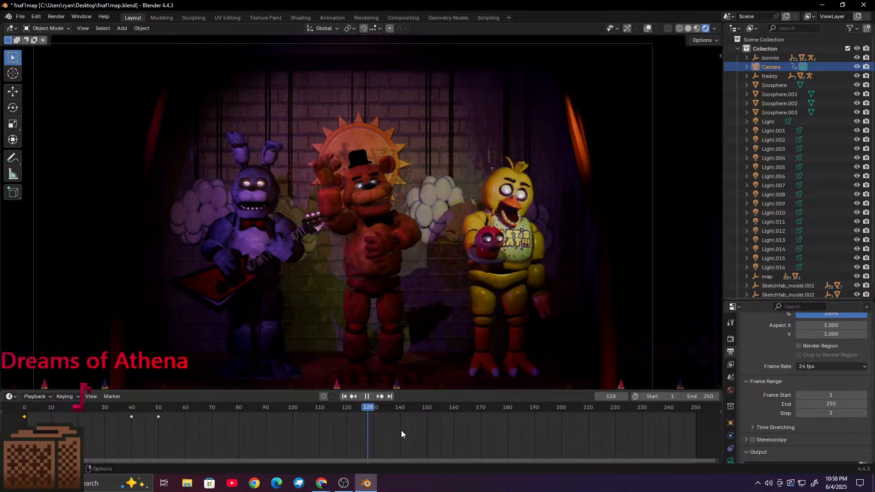
drag(473, 431, 53, 414)
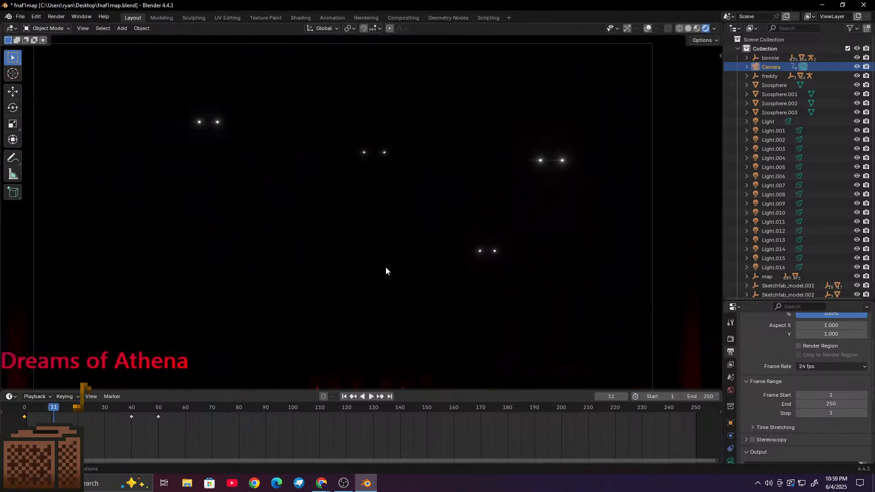
Step: Play the rendered stage animation from frame 11, pausing at frames 50, 62, 77 and 98 to examine the animatronics' poses
click(371, 397)
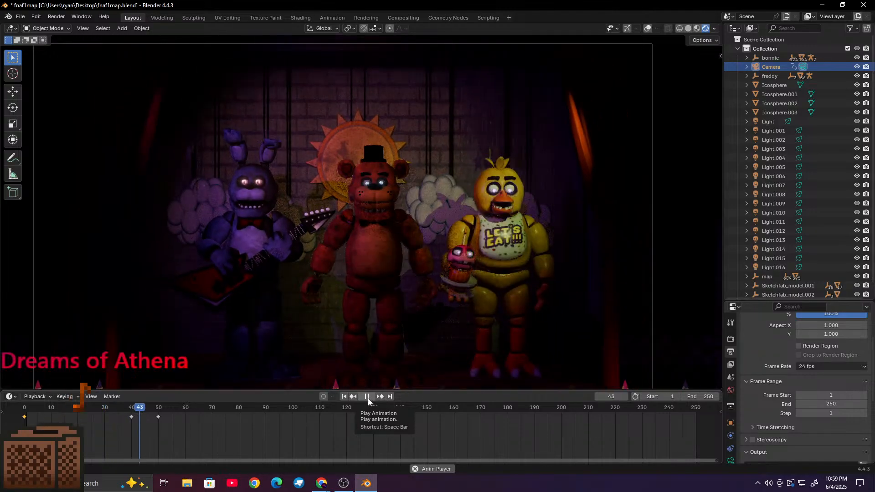
click(368, 398)
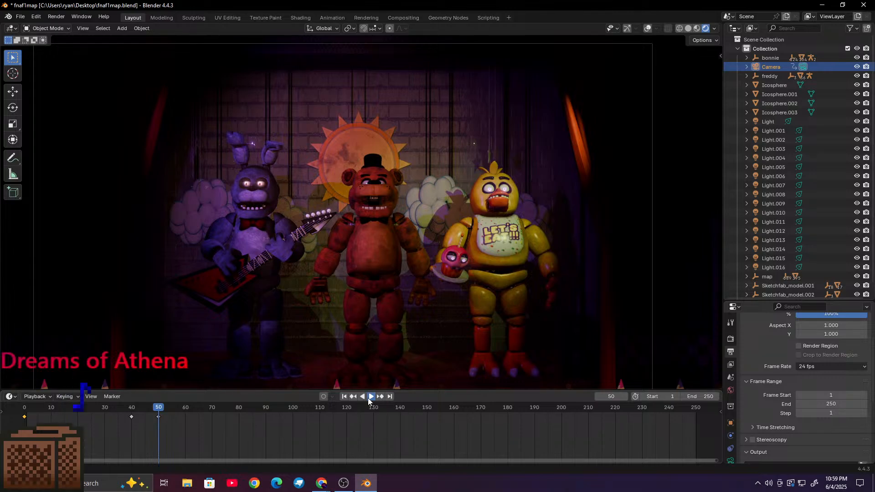
click(367, 398)
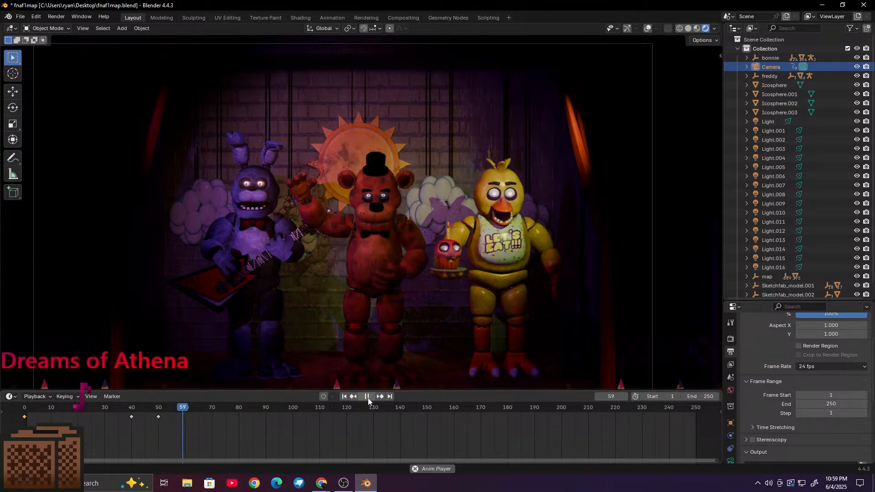
click(367, 397)
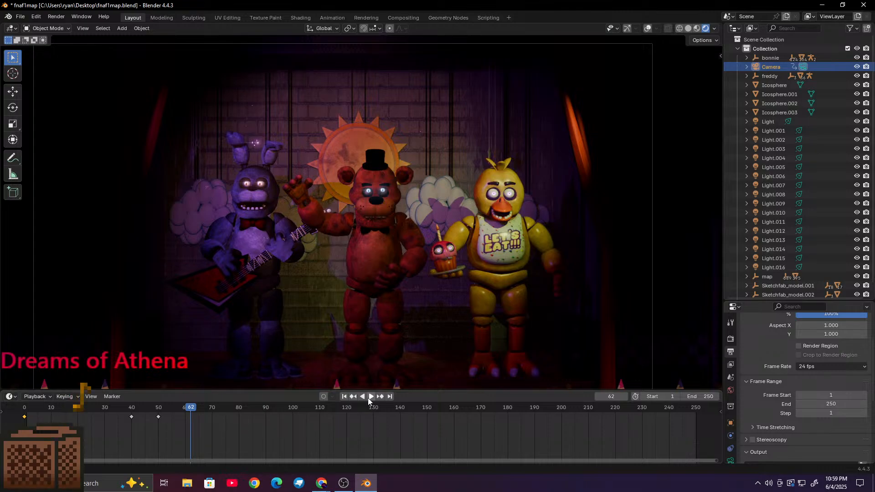
click(368, 398)
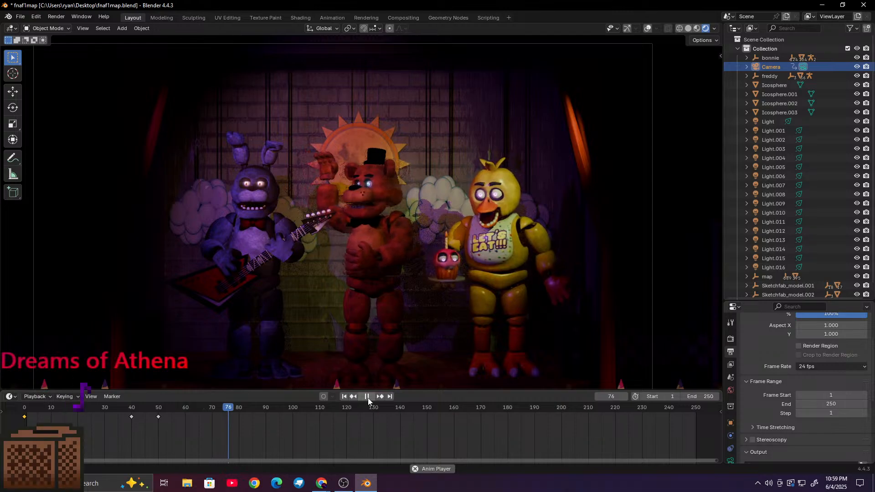
click(367, 398)
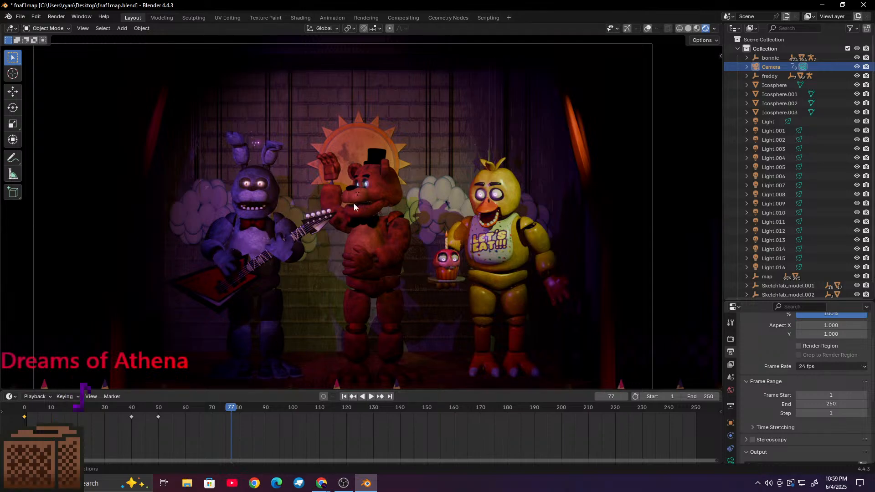
click(371, 398)
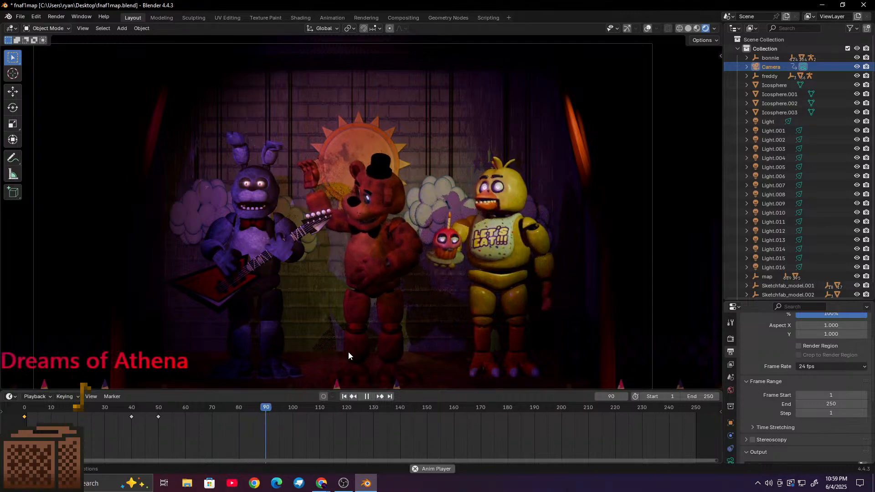
click(364, 395)
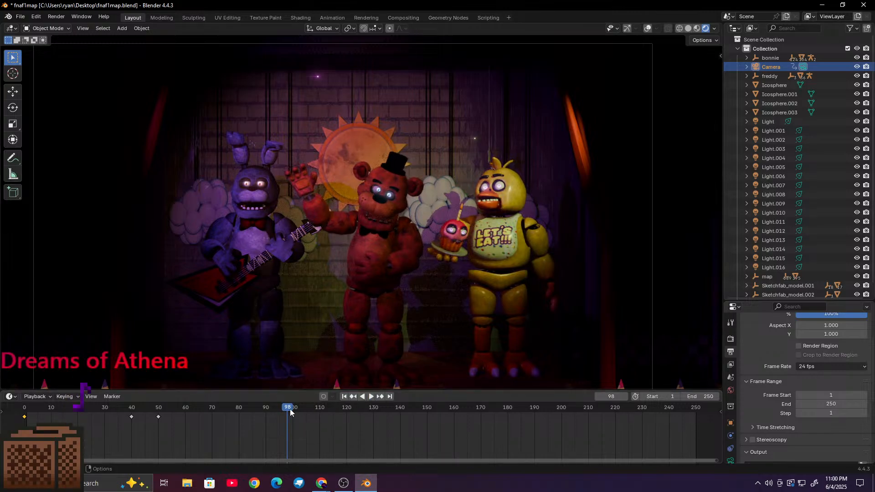
Step: Scrub back to frame 83, replay the rendered animation from there and stop it at frame 161
drag(290, 413, 247, 443)
key(space)
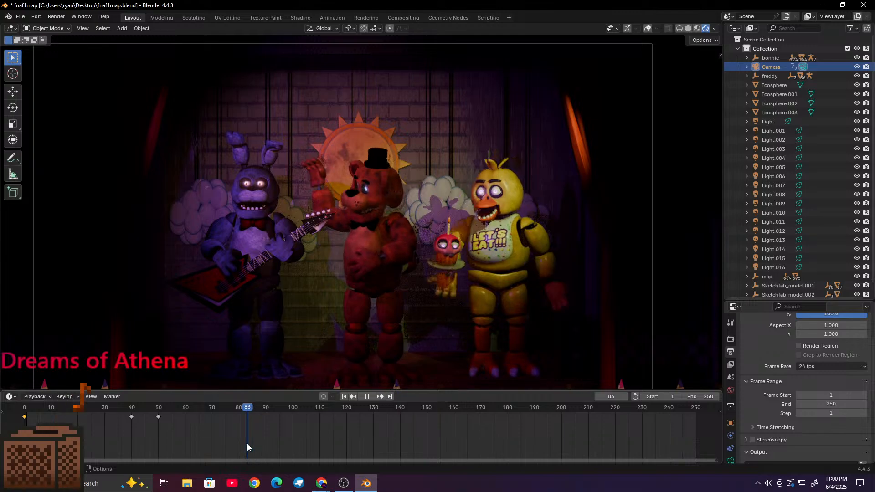
key(space)
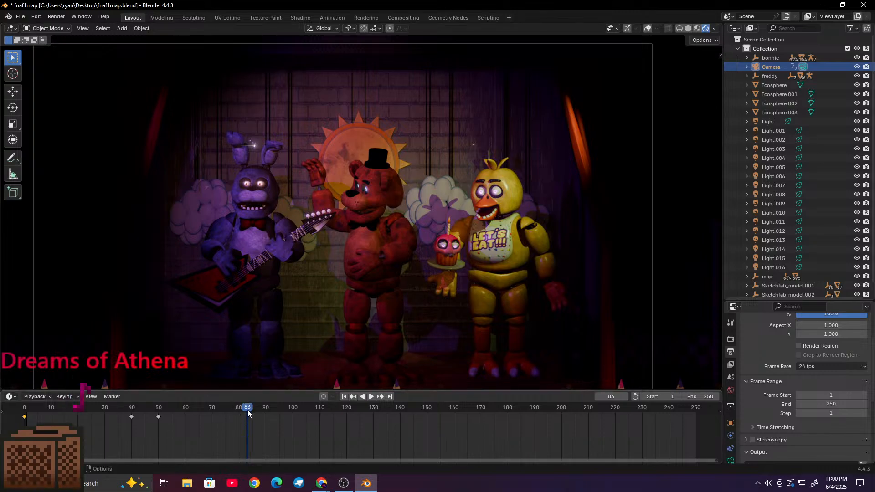
key(space)
key(space)
click(371, 397)
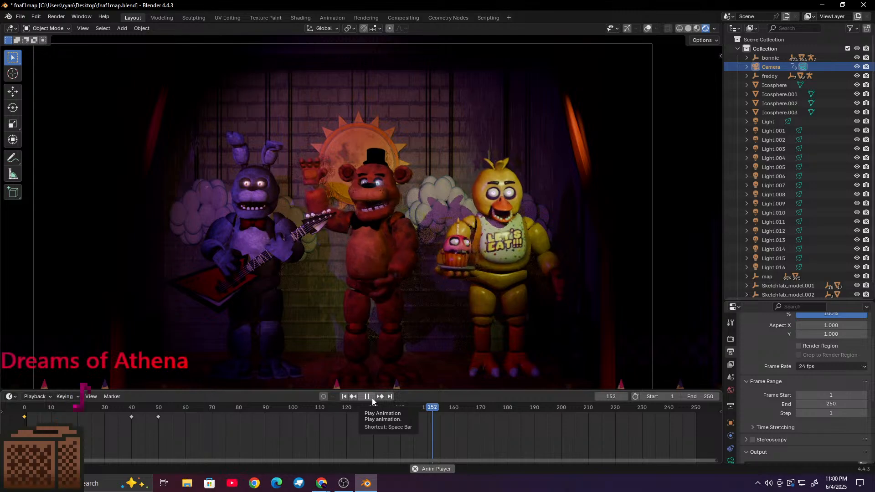
click(367, 397)
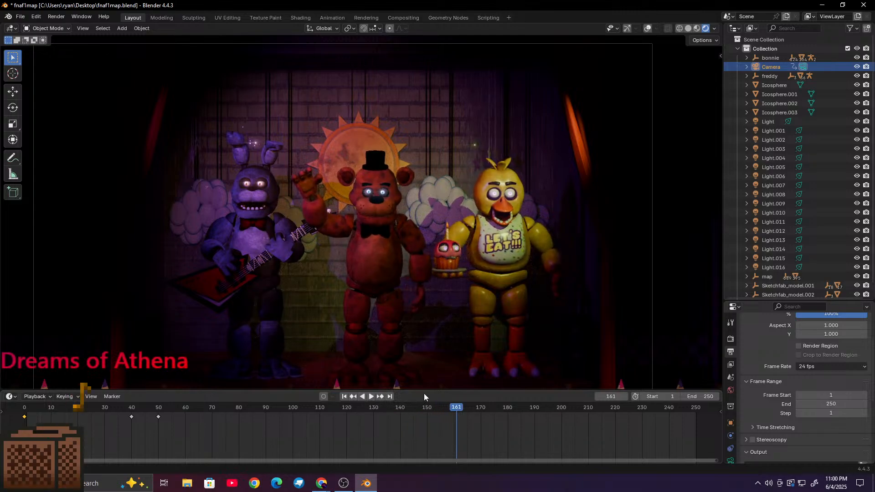
Step: Rewind the animation to frame 0 and switch to the Chrome window showing the download history
drag(457, 409, 18, 398)
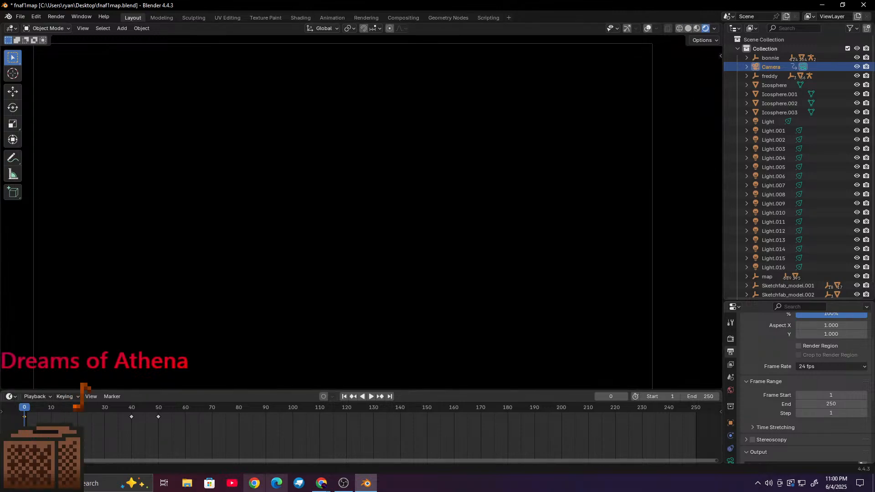
mouse_move(321, 485)
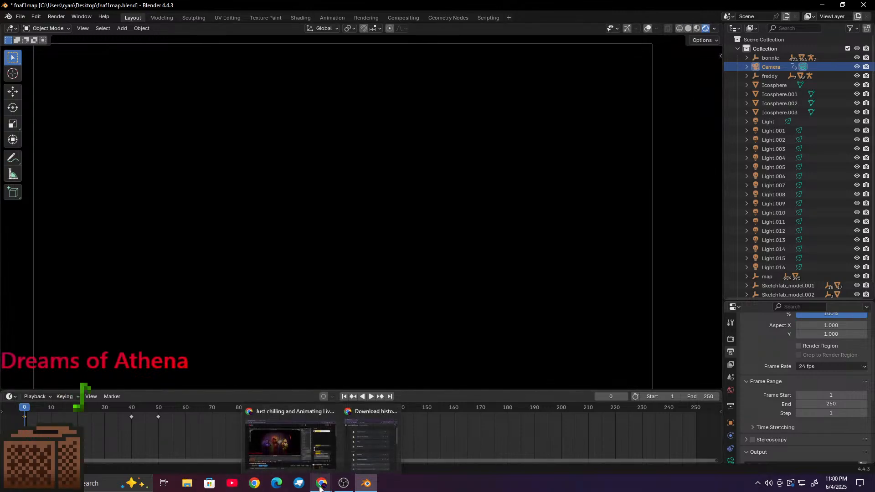
click(390, 414)
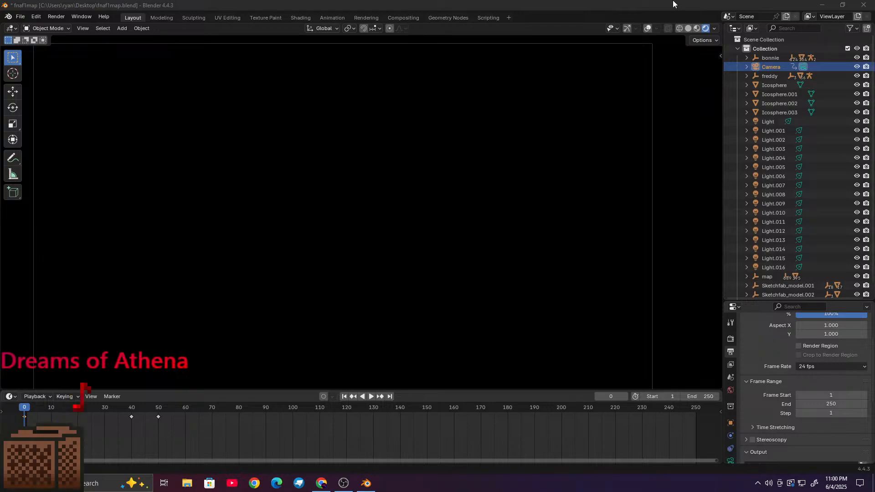
Step: Play the stage animation in solid shading, stop it at frame 182 and scrub back through the poses to frame 56
click(690, 31)
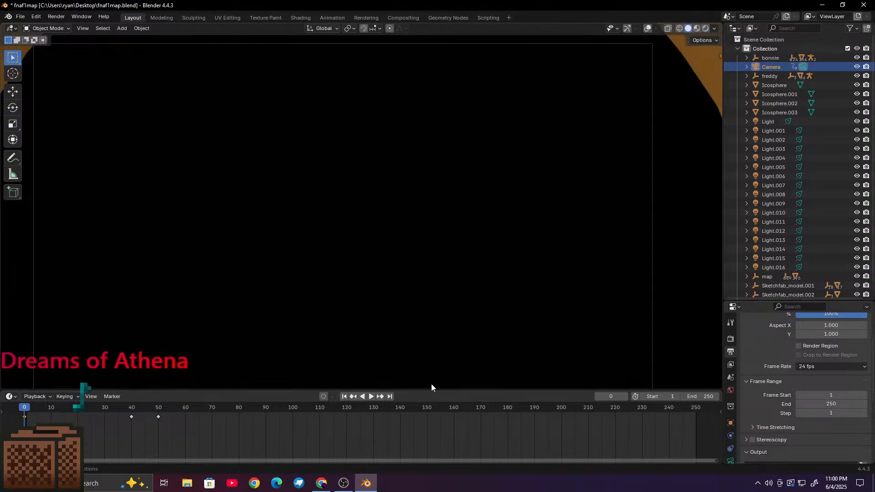
click(370, 397)
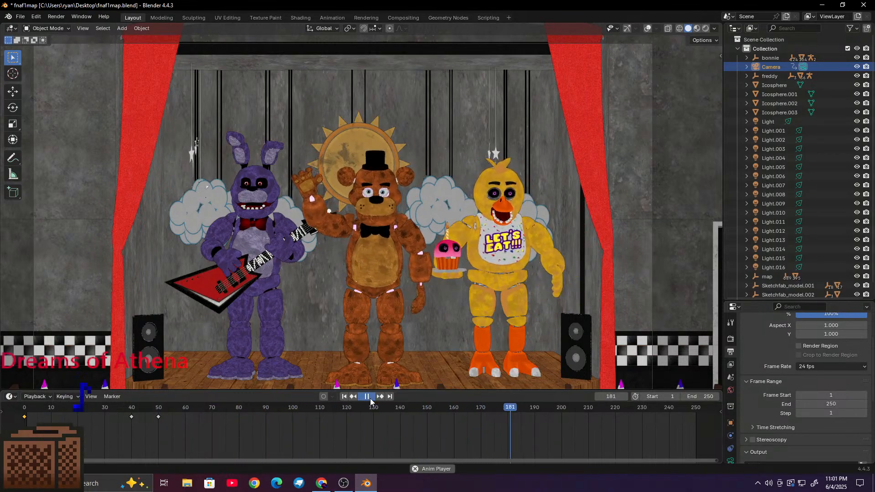
click(370, 400)
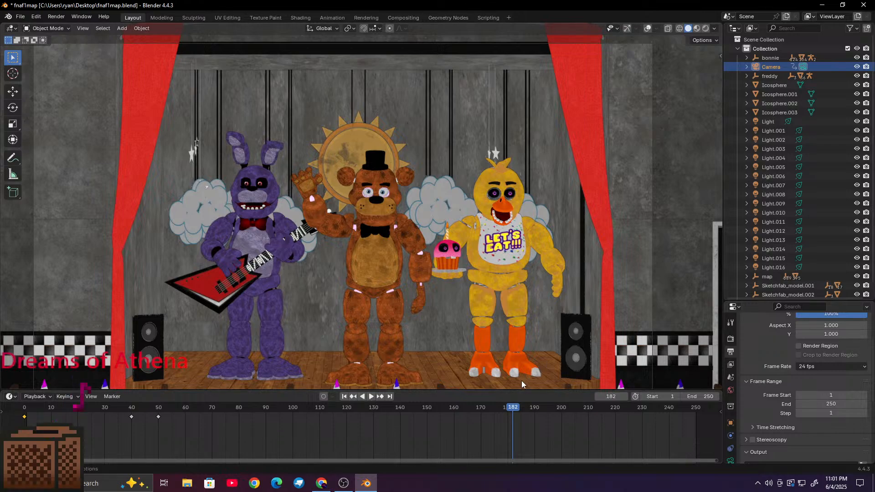
drag(510, 406, 463, 401)
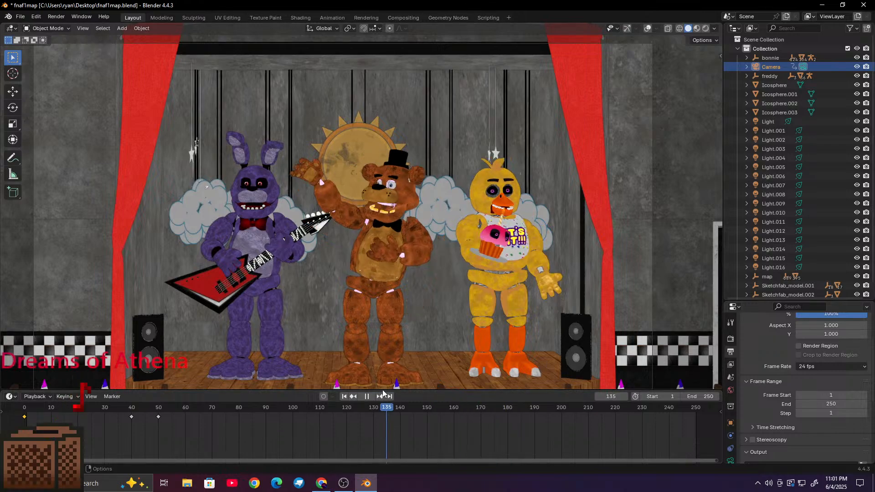
drag(382, 390, 239, 362)
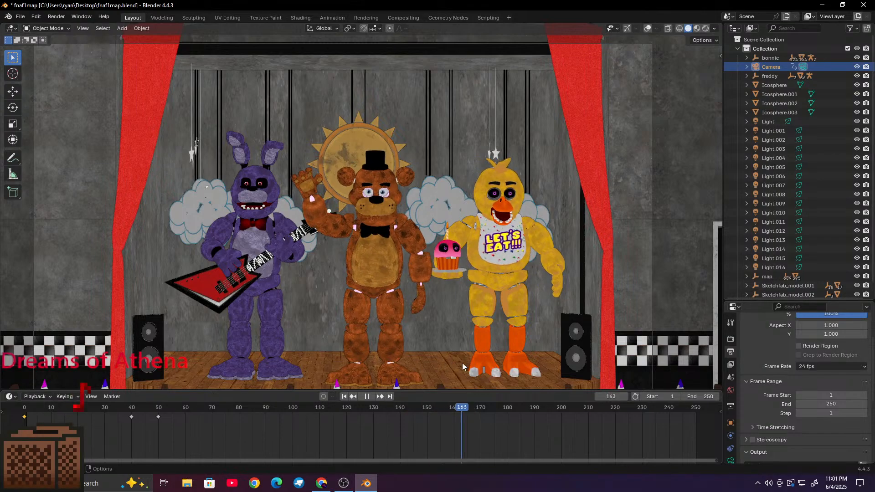
drag(430, 370, 310, 360)
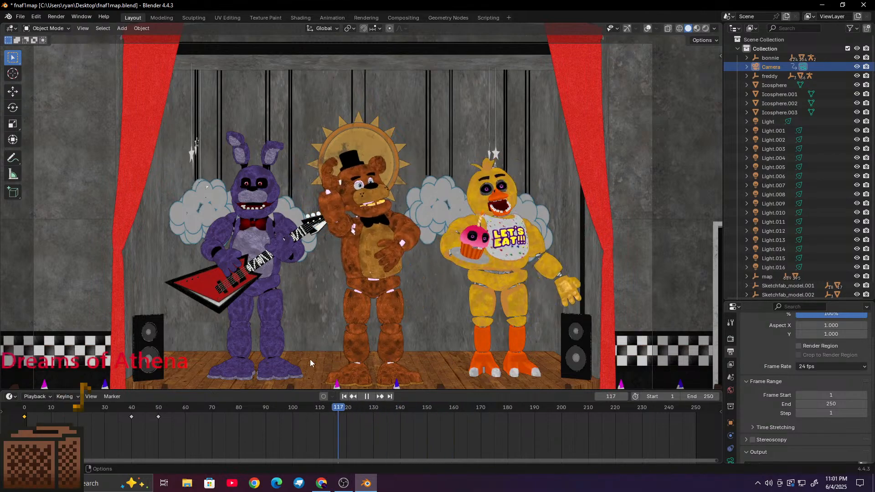
key(Escape)
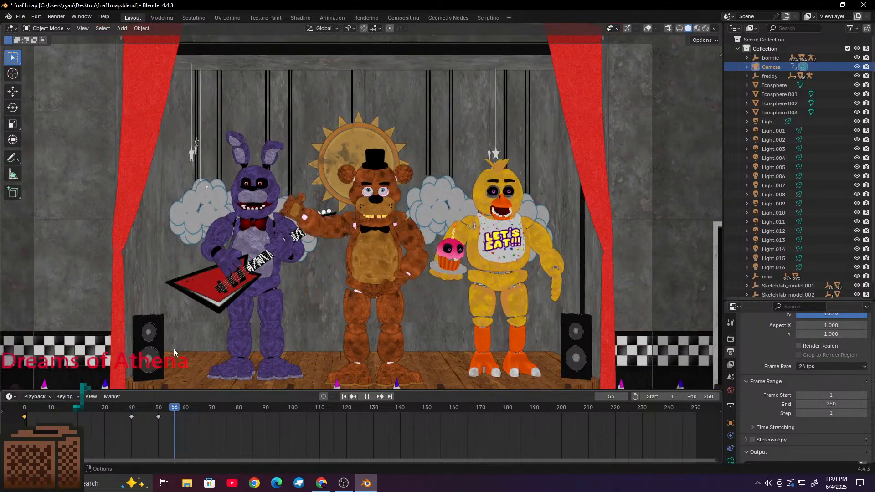
Step: Return the viewport to rendered shading, play the animation from frame 56 and pause it at frame 93
click(706, 28)
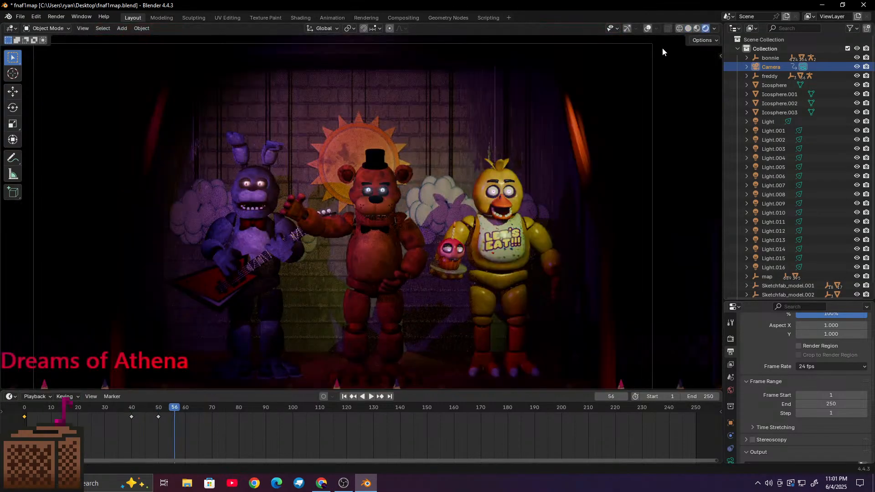
click(373, 396)
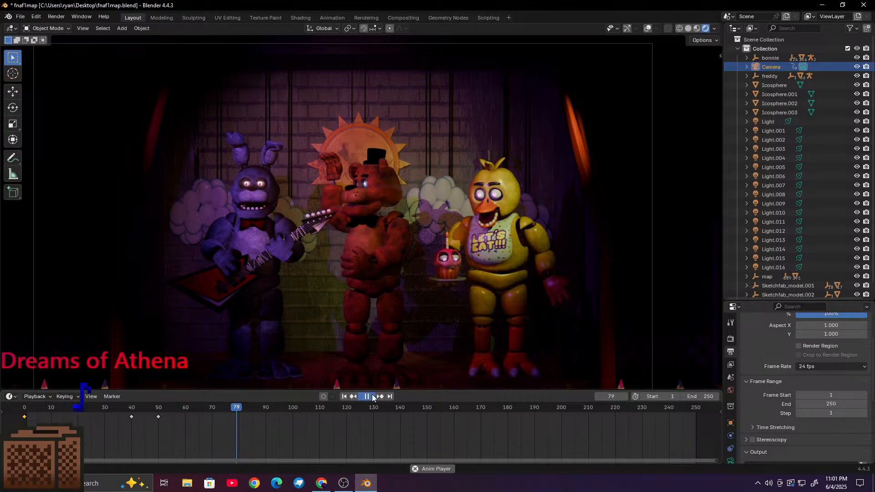
click(372, 396)
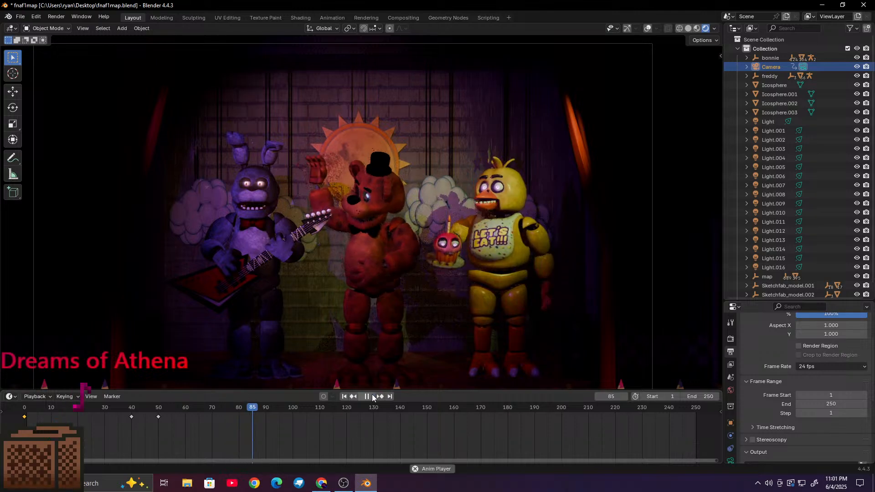
click(372, 396)
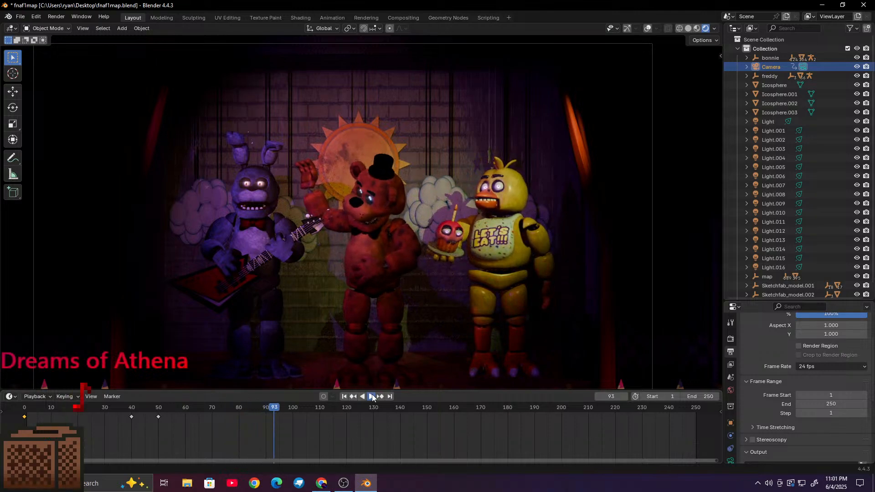
Step: Play the rendered stage animation from frame 93, stop it at frame 110 and examine Chica's face up close
click(372, 396)
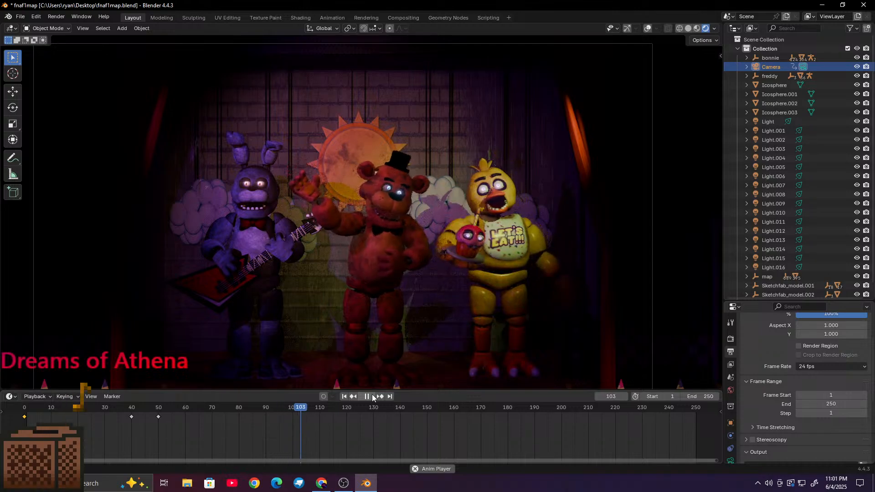
click(373, 396)
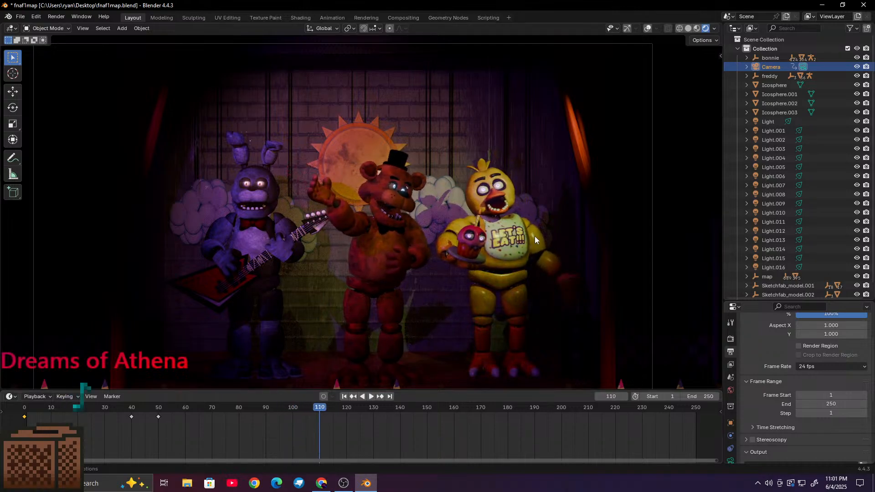
scroll(541, 220, up, 4)
shift+middle_drag(541, 220, 187, 287)
scroll(477, 207, up, 4)
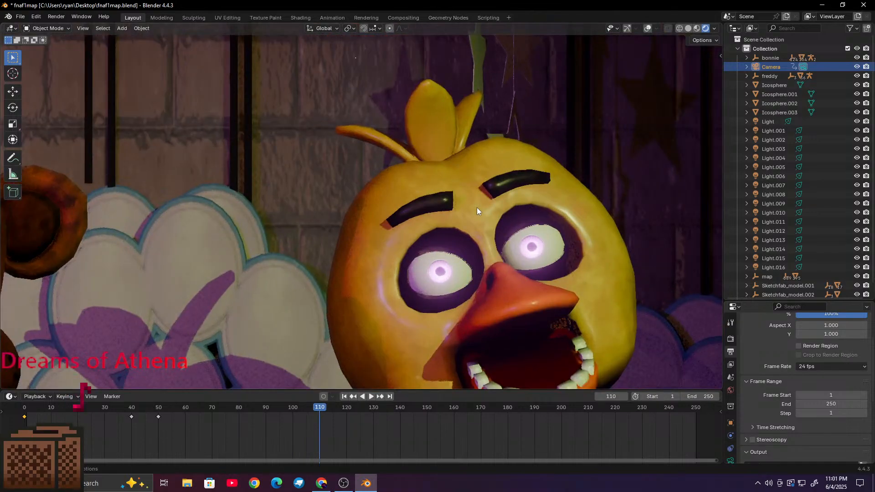
scroll(476, 207, up, 1)
shift+middle_drag(414, 271, 344, 191)
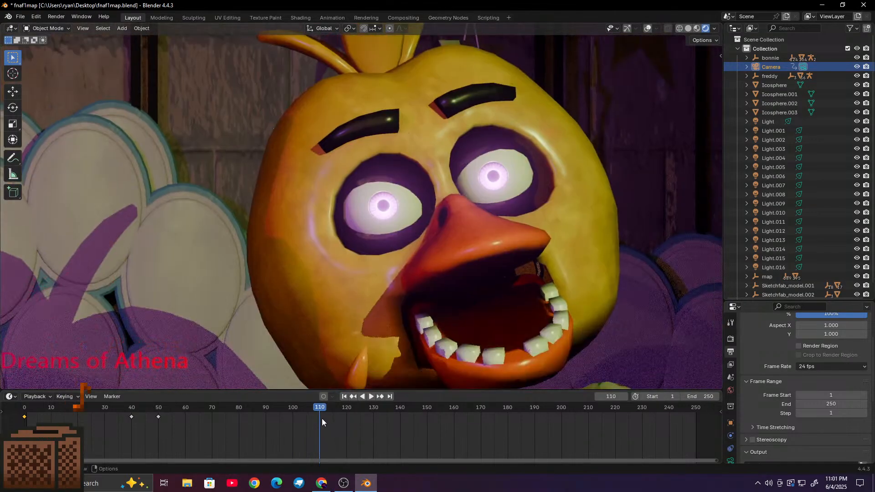
Step: Scrub forward to frame 125, settle on frame 114 and examine the cupcake on Chica's plate up close
drag(321, 410, 361, 410)
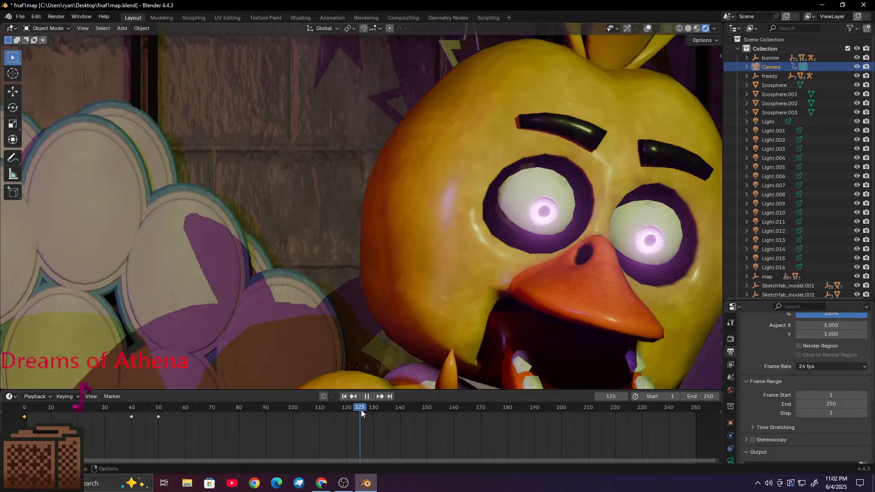
key(Escape)
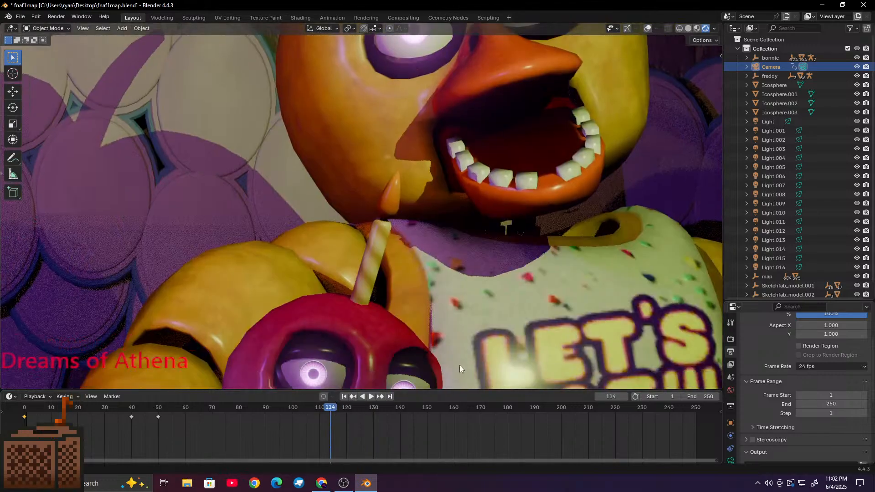
shift+middle_drag(460, 365, 513, 260)
shift+middle_drag(396, 308, 426, 247)
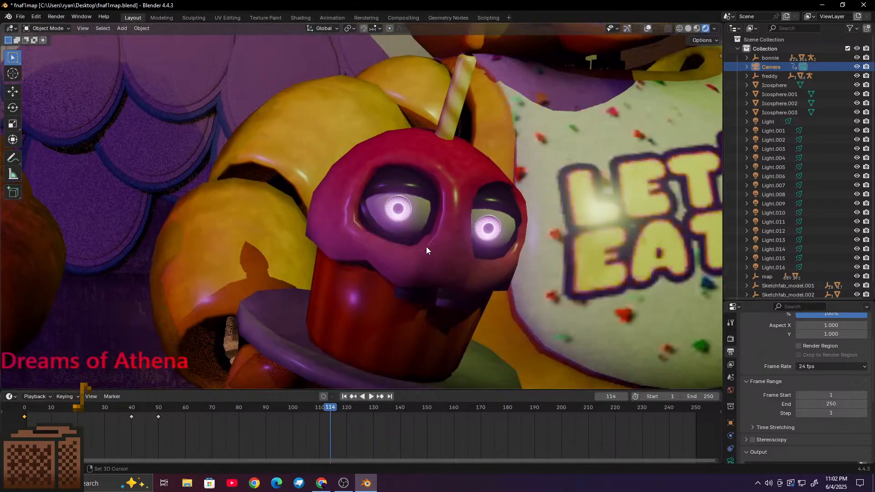
scroll(426, 246, down, 8)
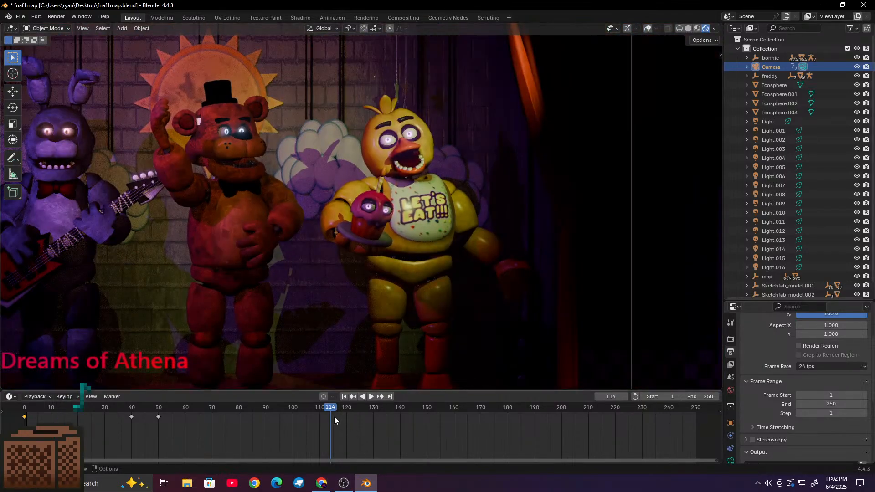
Step: Play the rendered animation, scrub back to frame 36 and forward through the poses, and stop at frame 145
key(shift+ctrl+space)
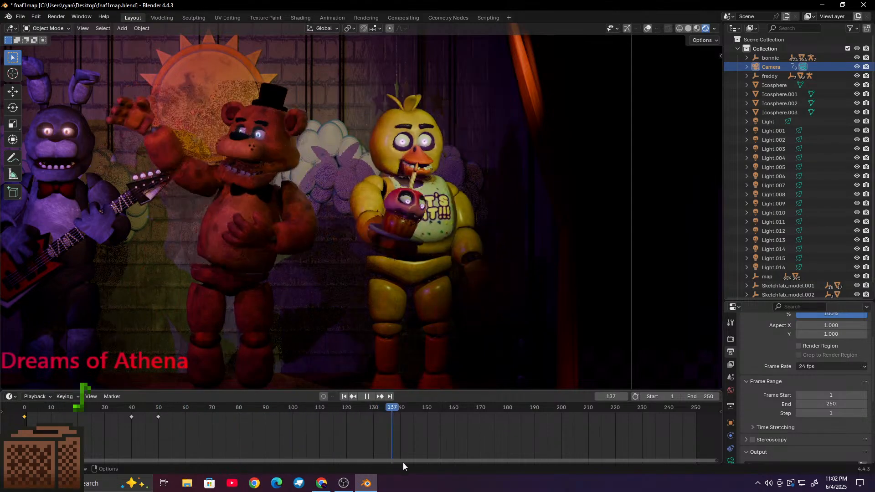
drag(483, 459, 122, 423)
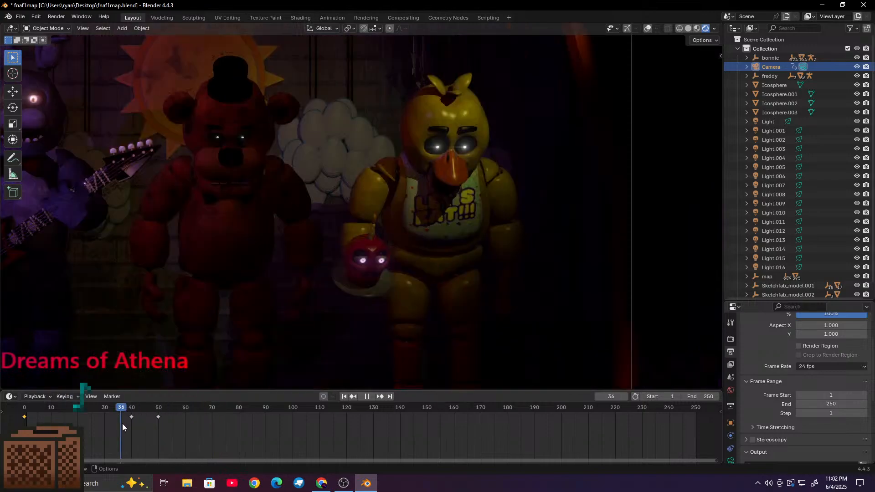
drag(122, 423, 237, 432)
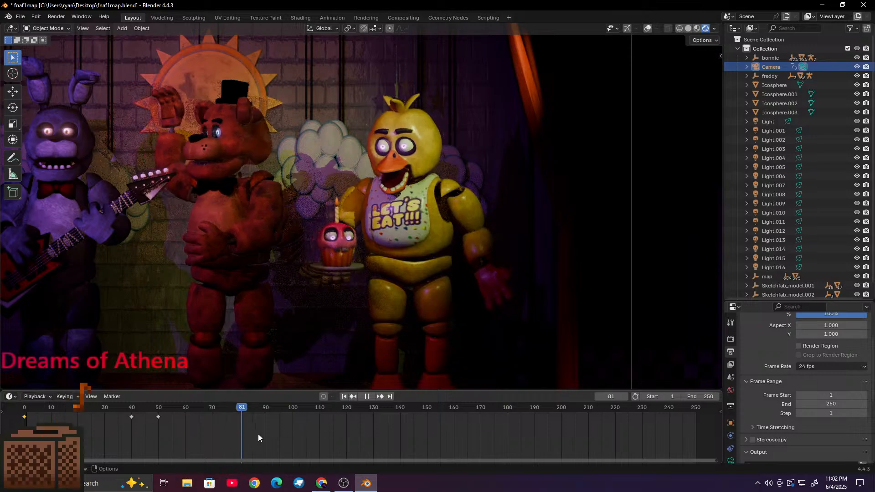
drag(297, 443, 414, 446)
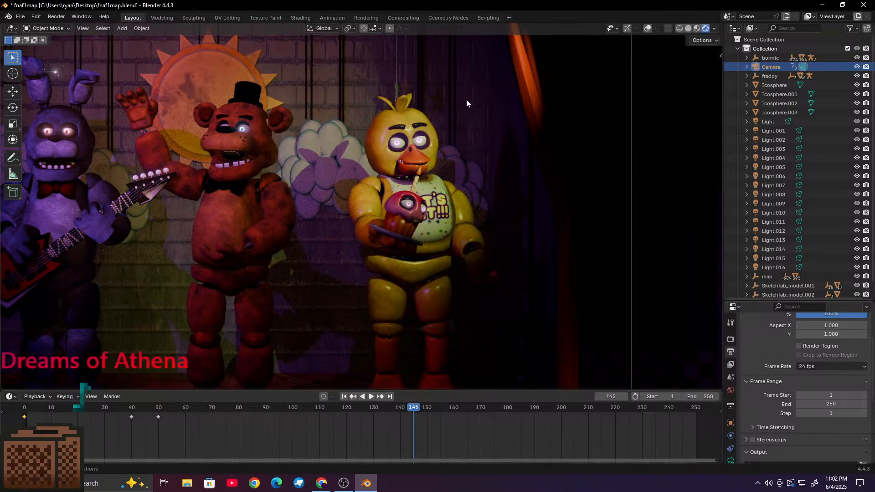
Step: Examine Chica and her cupcake up close at frame 145, then bring all three animatronics back into view
scroll(466, 100, up, 8)
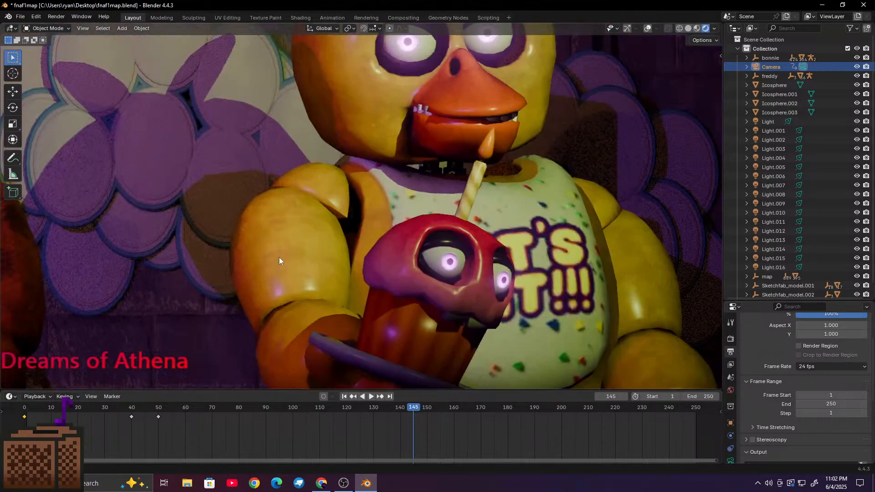
middle_drag(279, 260, 241, 316)
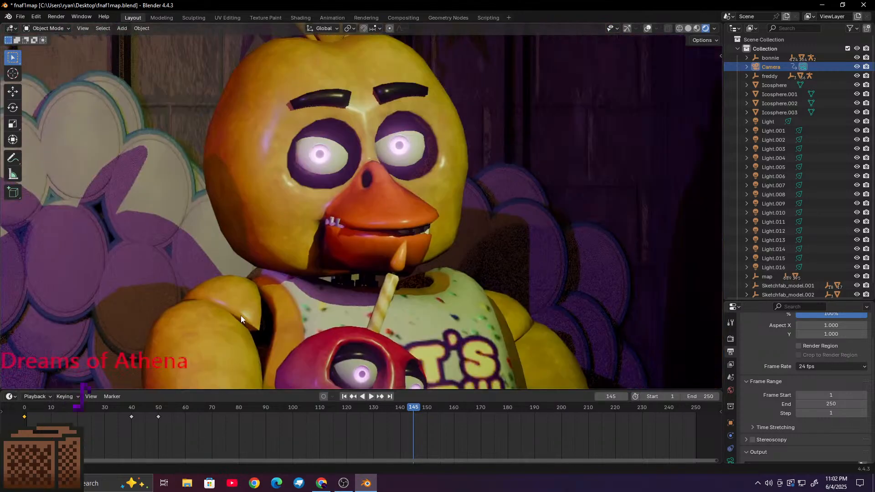
scroll(259, 305, down, 8)
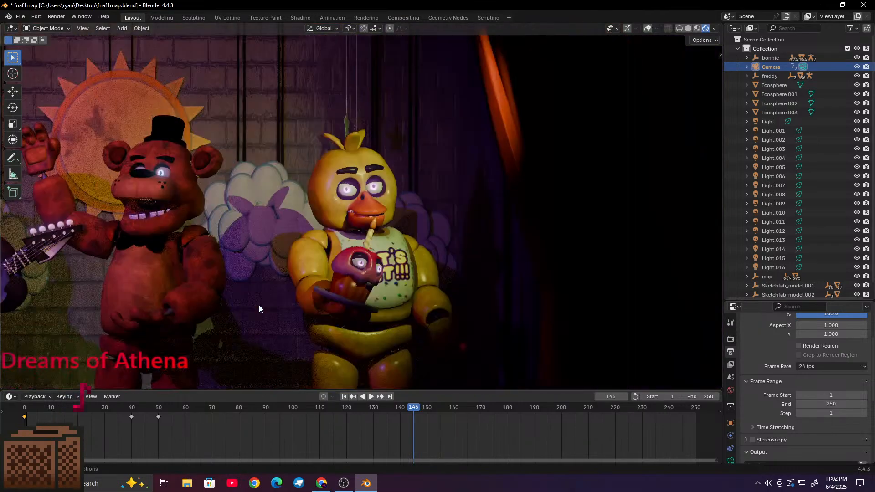
shift+middle_drag(259, 305, 510, 210)
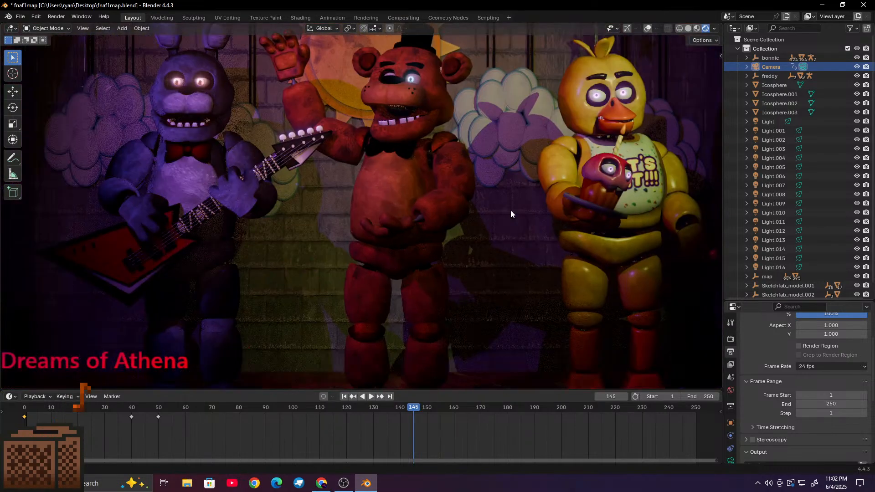
Step: Switch the viewport to solid shading, scrub back and forth through the animation and stop at frame 41
click(688, 28)
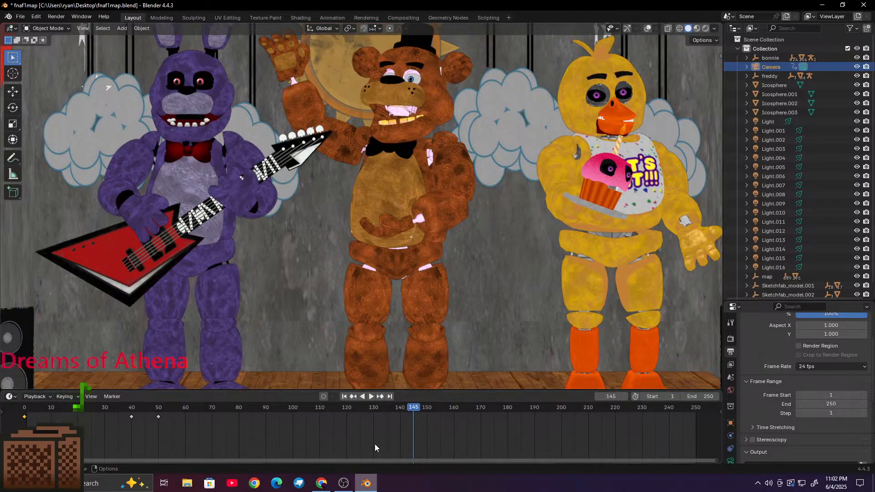
click(400, 409)
key(space)
drag(399, 409, 143, 337)
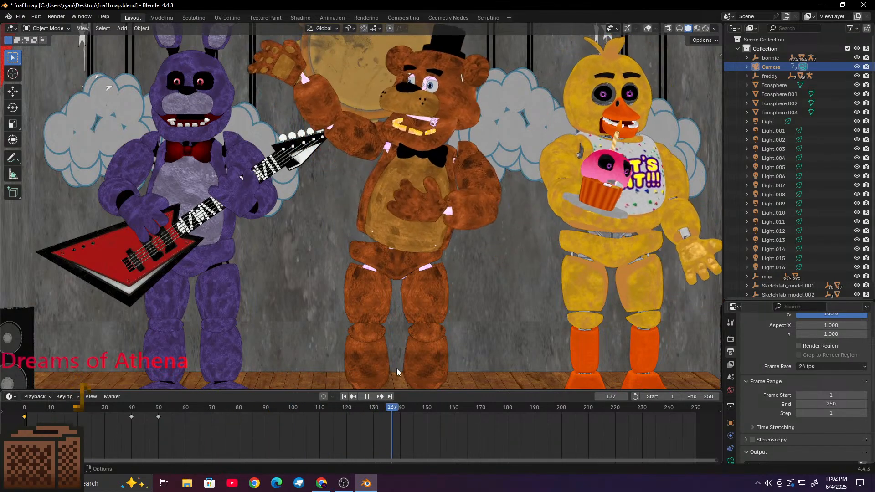
drag(497, 407, 134, 415)
key(space)
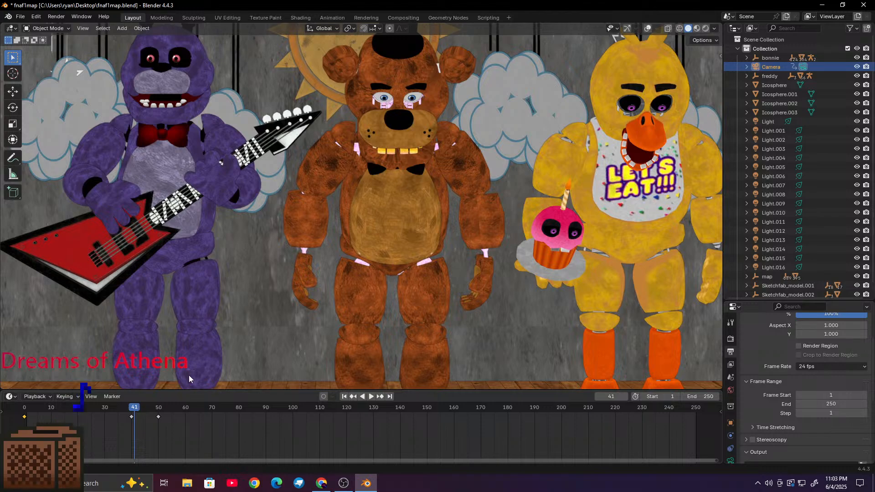
Step: Inspect the characters' poses at frame 44, replay the animation from there and scrub back to frame 40
drag(131, 407, 140, 375)
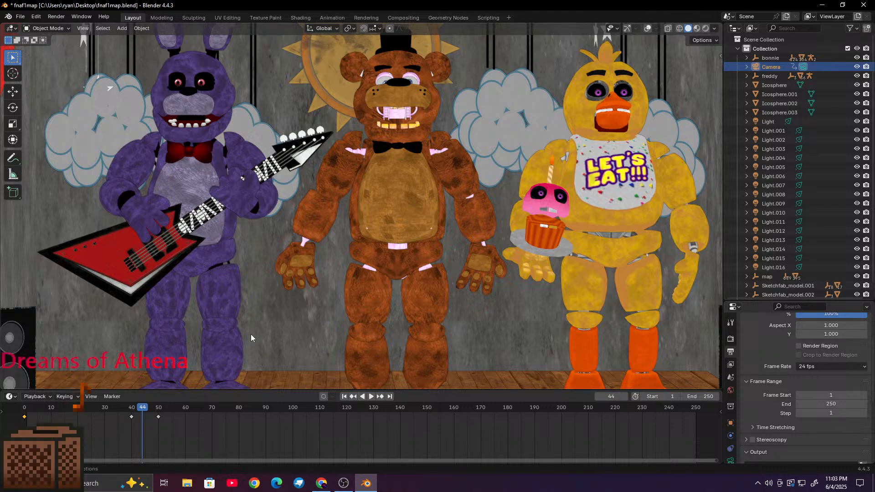
scroll(266, 172, up, 2)
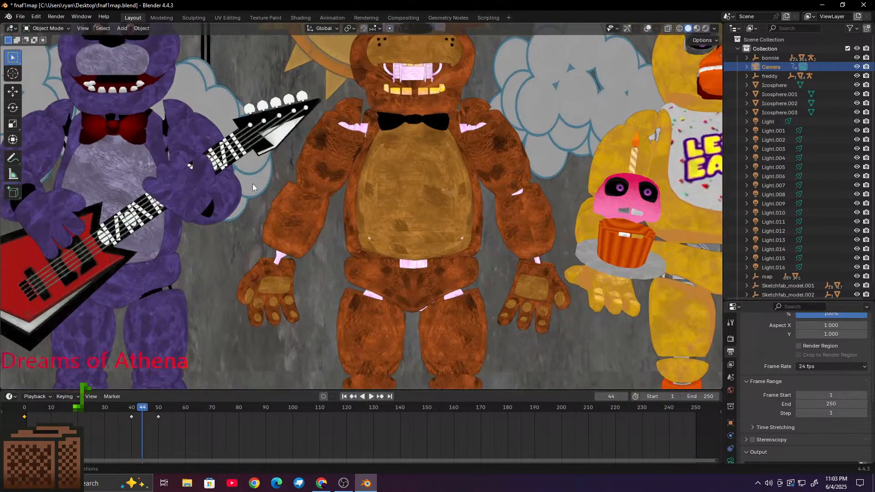
scroll(252, 184, down, 2)
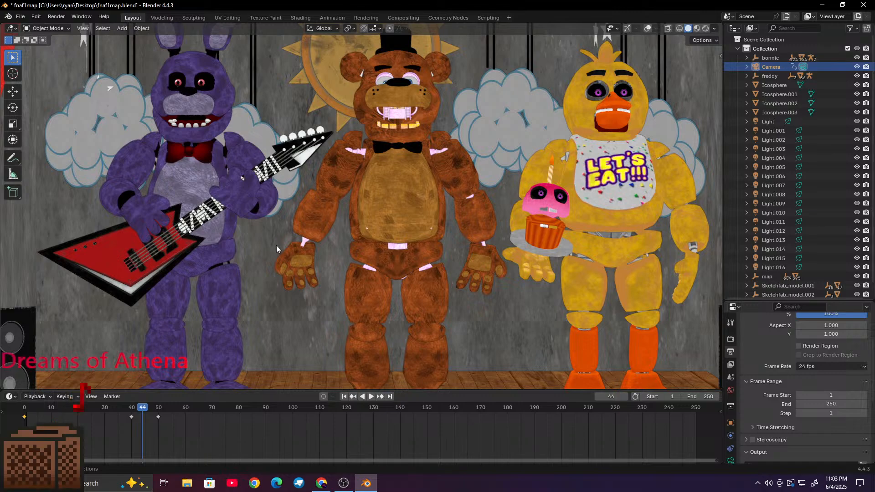
key(space)
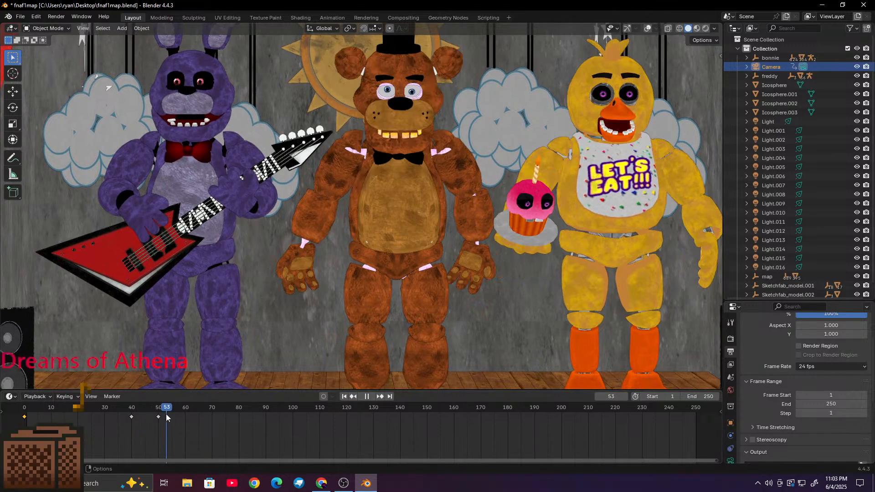
drag(253, 418, 131, 428)
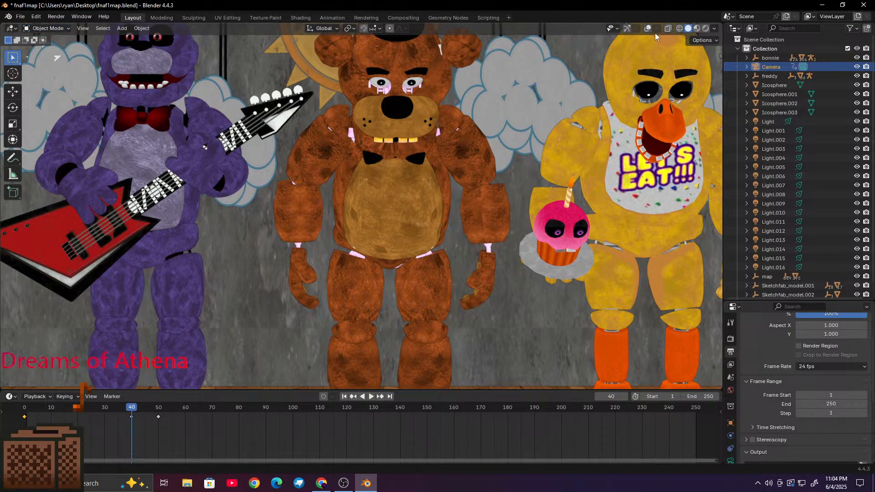
Step: Turn on the viewport gizmos and overlays, select Freddy's rig and switch the selection to Bonnie's armature
click(627, 28)
click(647, 29)
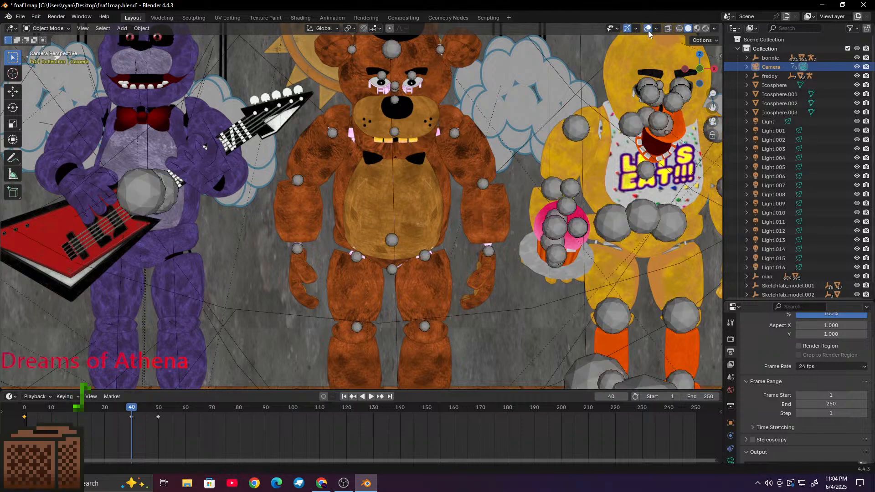
click(396, 220)
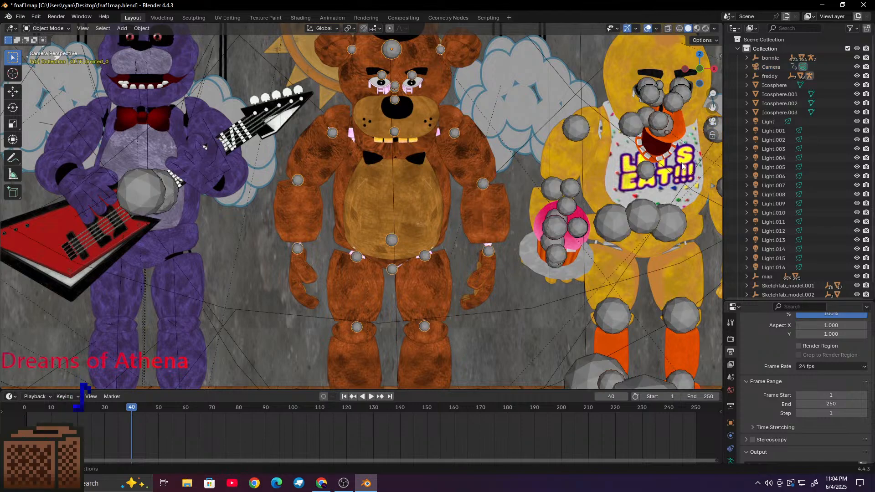
scroll(637, 144, down, 1)
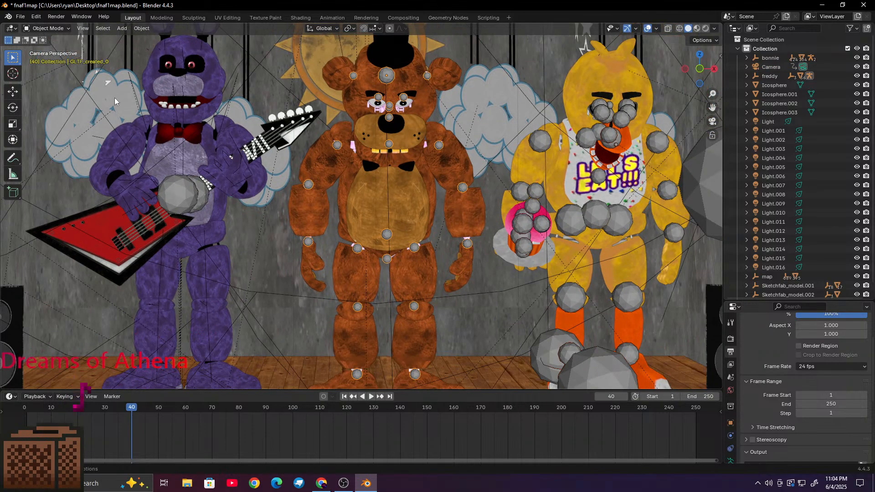
click(139, 107)
scroll(734, 471, down, 2)
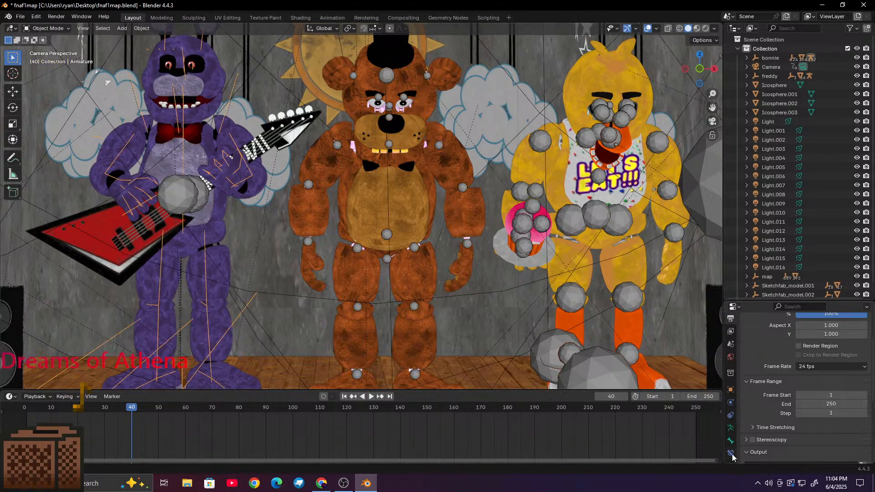
Step: Try displaying the custom bone shapes on Bonnie's armature and turn them off again
click(731, 428)
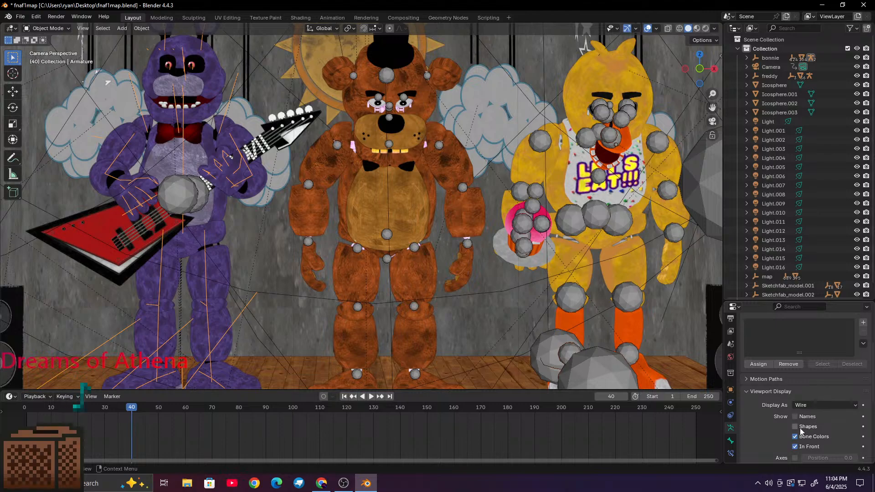
click(797, 428)
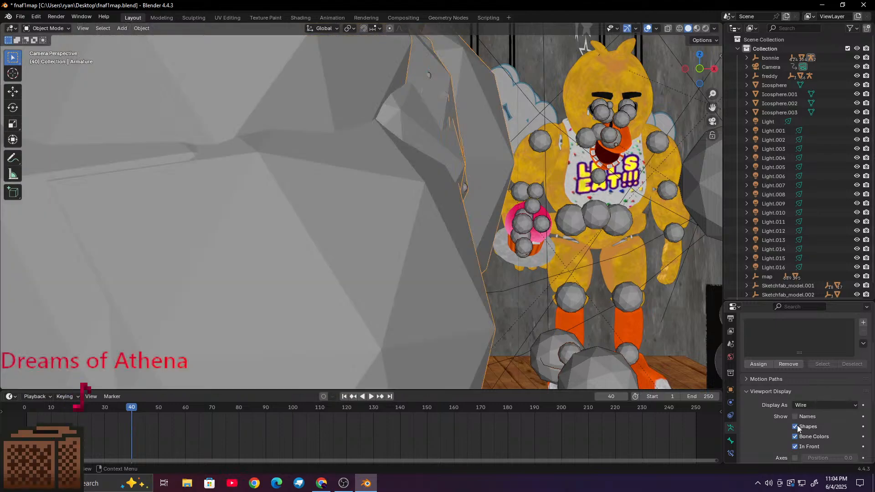
click(797, 429)
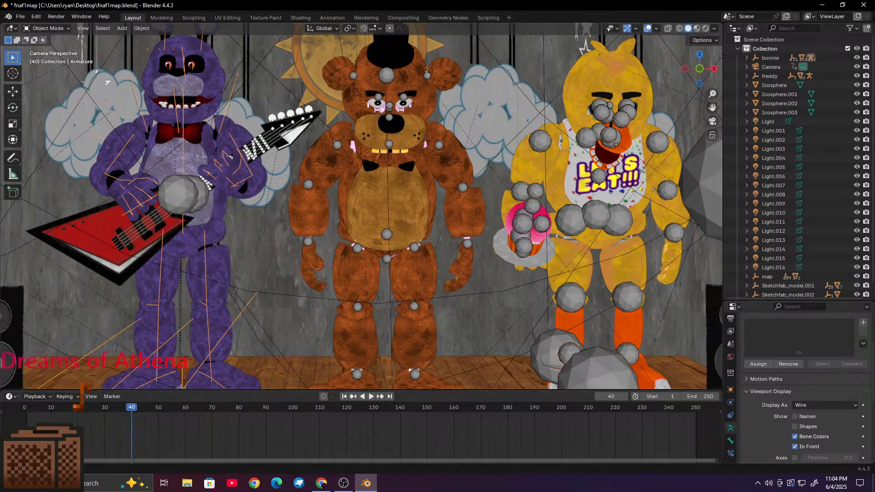
Step: Select Freddy's armature and switch it to Pose Mode
click(384, 139)
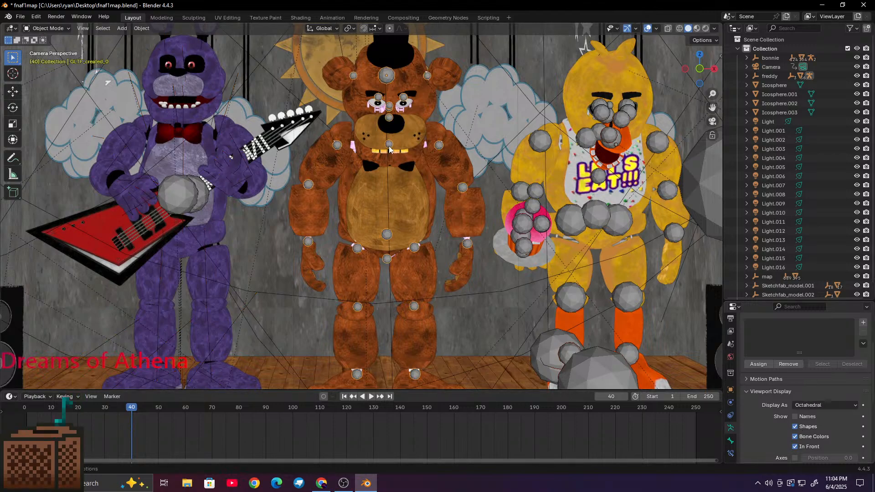
click(47, 28)
click(44, 59)
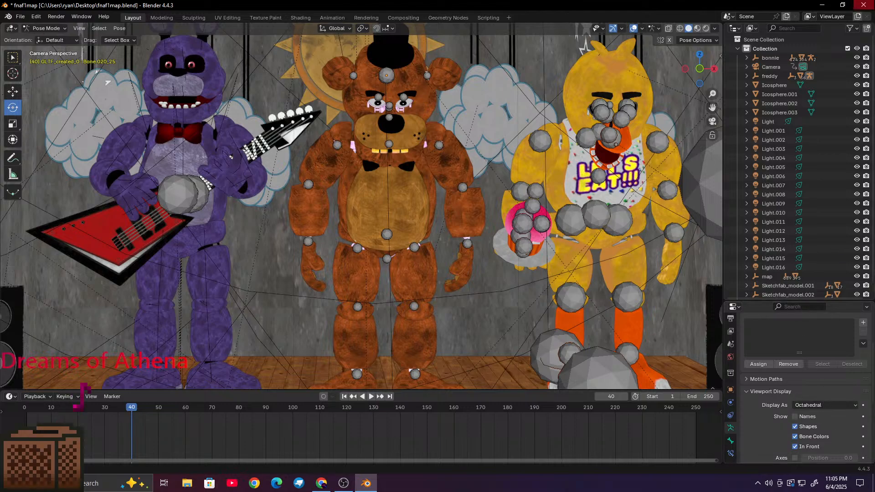
scroll(362, 121, up, 1)
scroll(367, 122, up, 1)
click(402, 117)
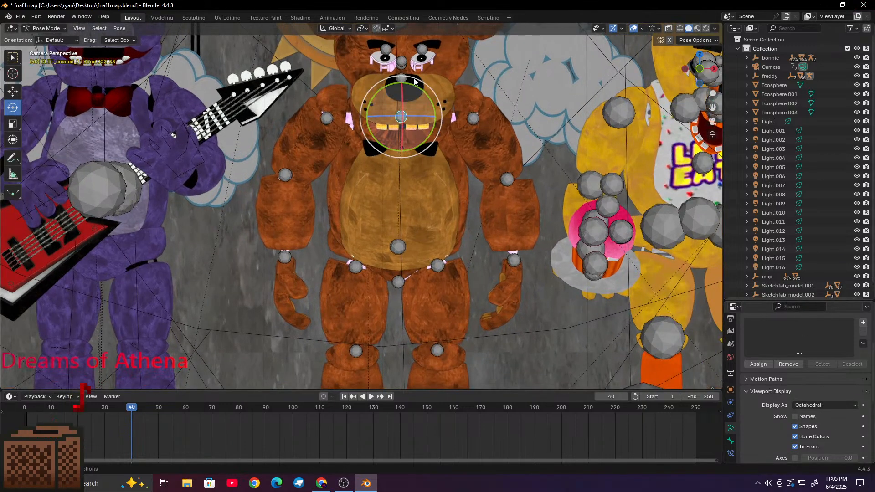
click(419, 52)
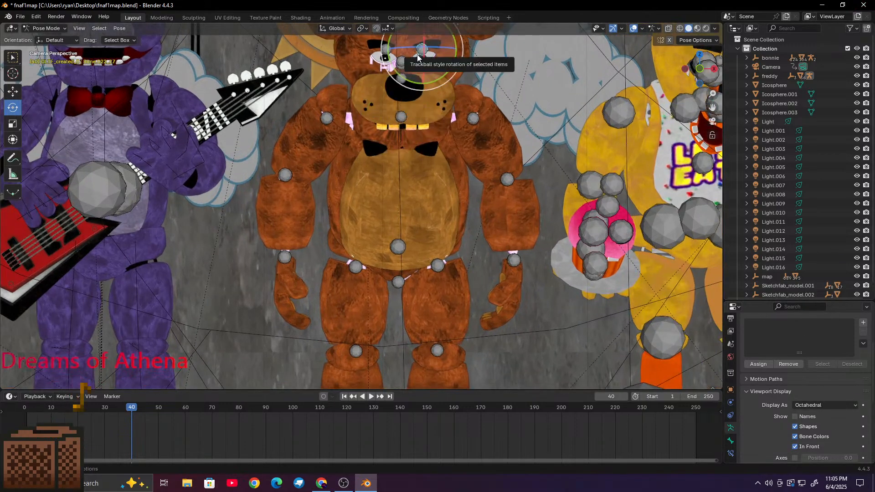
mouse_move(418, 56)
mouse_down()
mouse_move(416, 95)
mouse_move(419, 54)
mouse_up()
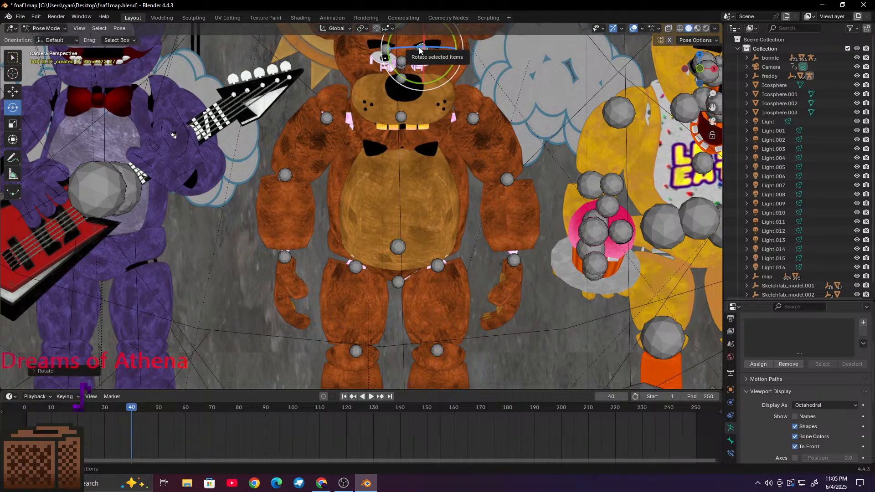
key(ctrl+z)
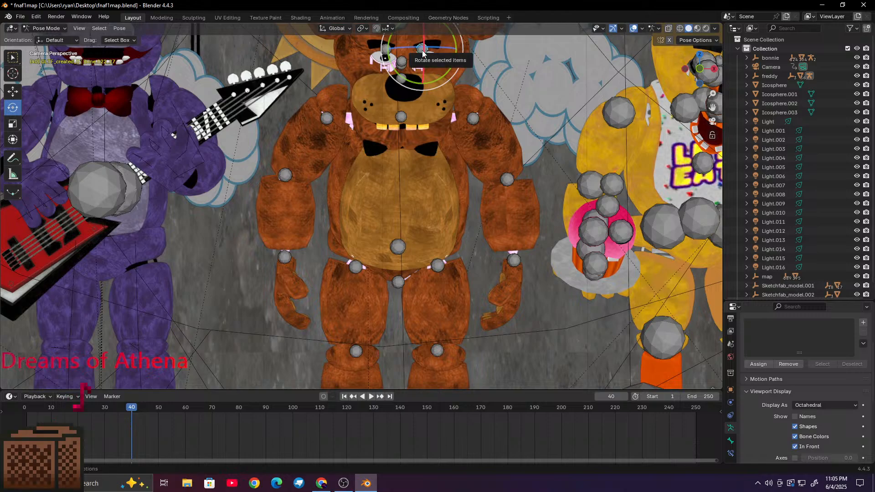
Step: Select Freddy's left eye bone and hide the viewport overlays for a clear close-up of his face
click(421, 53)
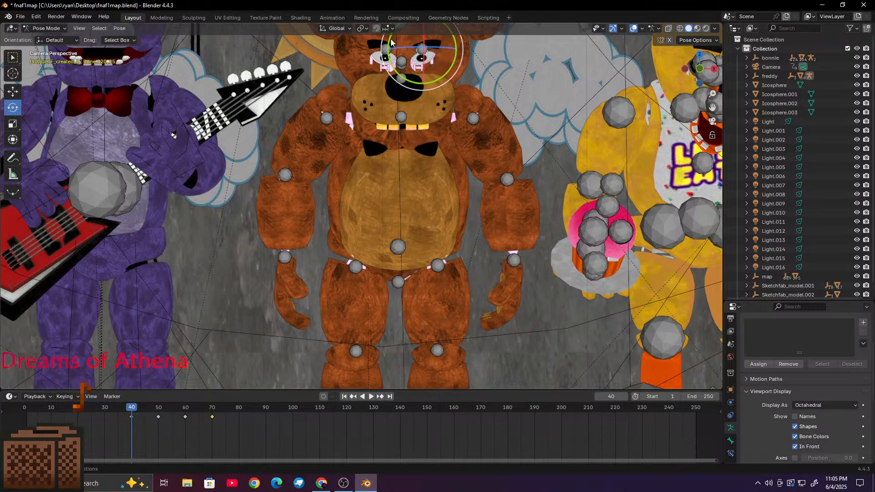
drag(388, 44, 390, 60)
key(ctrl+z)
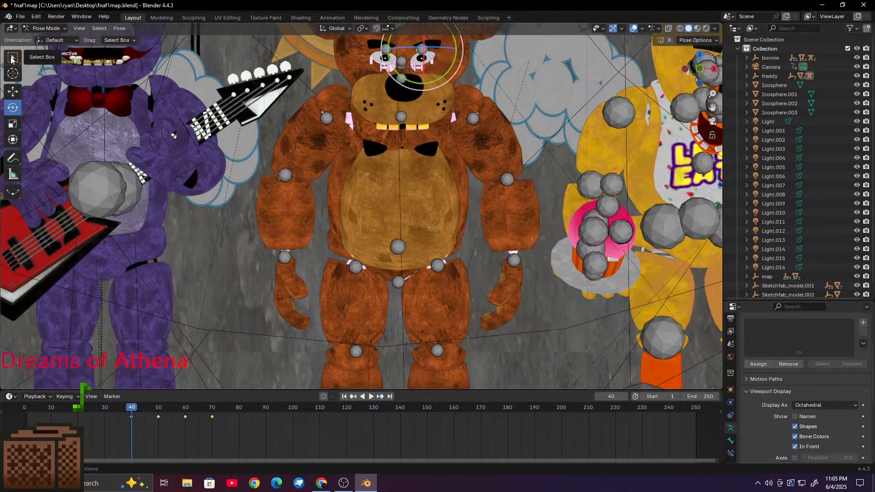
key(space)
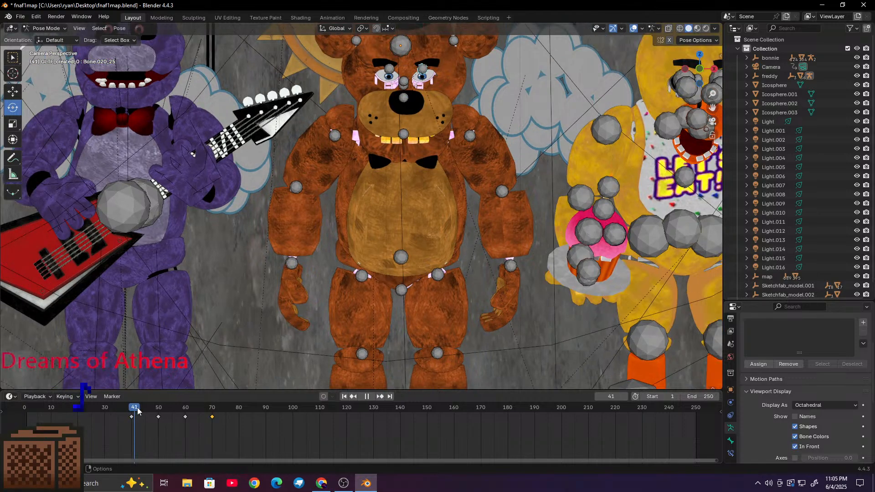
key(space)
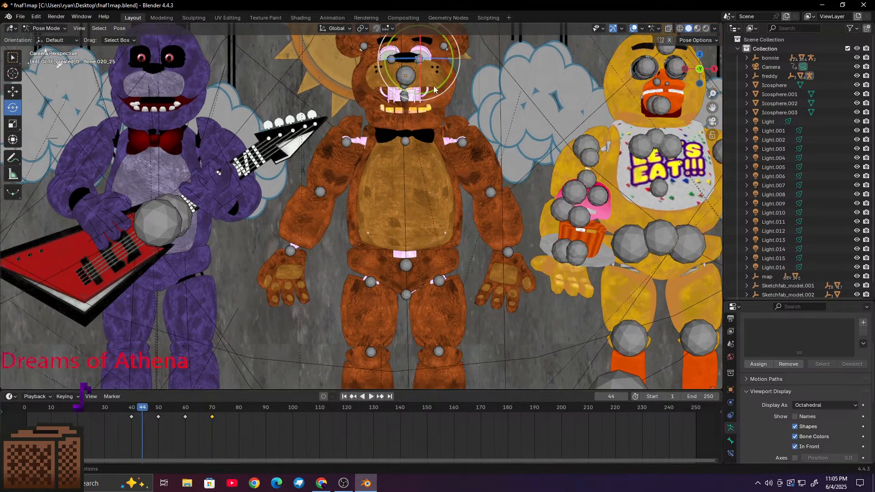
click(633, 30)
shift+middle_drag(403, 165, 328, 281)
scroll(328, 281, up, 5)
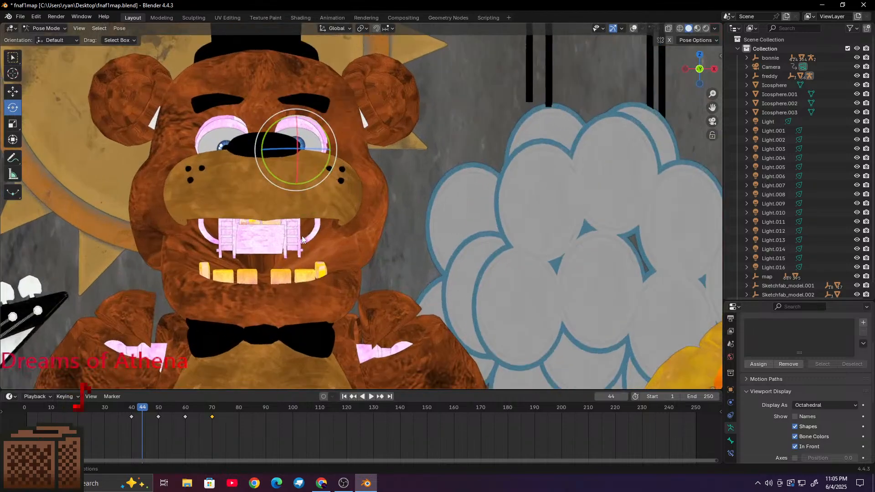
shift+middle_drag(249, 235, 312, 318)
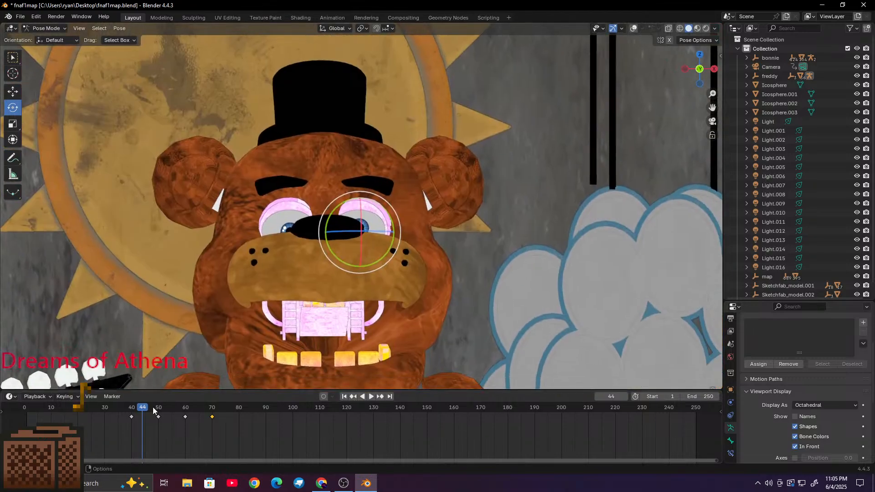
Step: At frame 80, rotate Freddy's left eye bone about the Z axis and insert a keyframe
key(space)
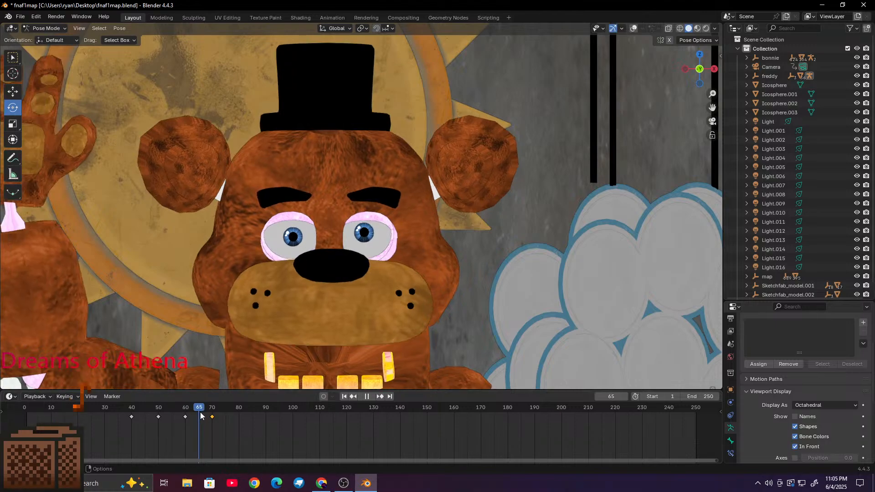
drag(210, 411, 240, 401)
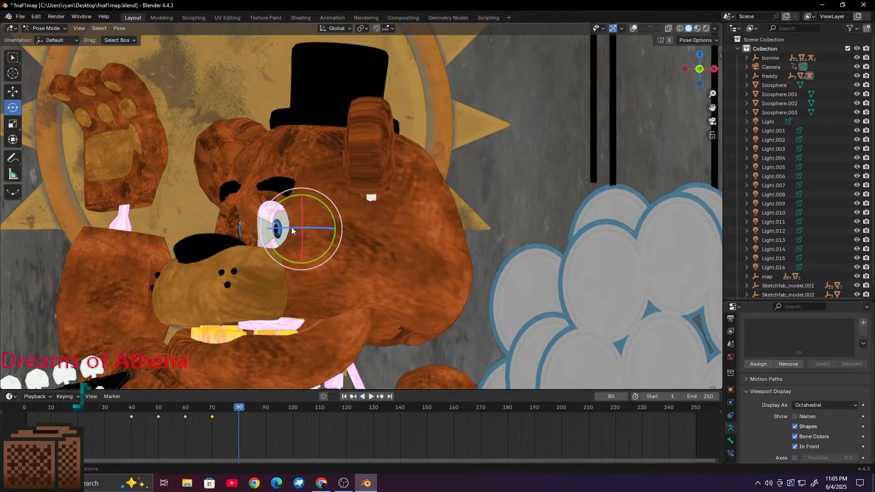
drag(291, 227, 278, 229)
right_click(272, 220)
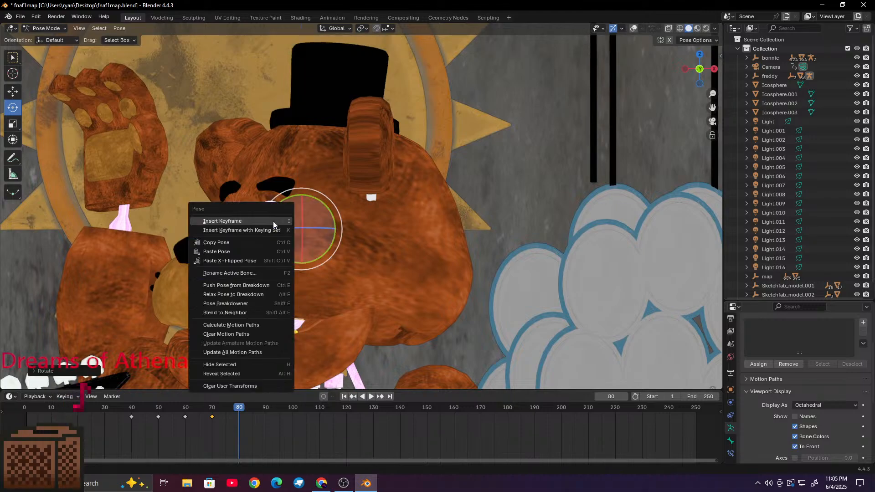
click(273, 220)
Step: At frame 90, rotate Freddy's left eye bone freely to adjust its gaze and insert a keyframe
drag(236, 412, 266, 414)
drag(689, 71, 635, 79)
scroll(635, 79, up, 16)
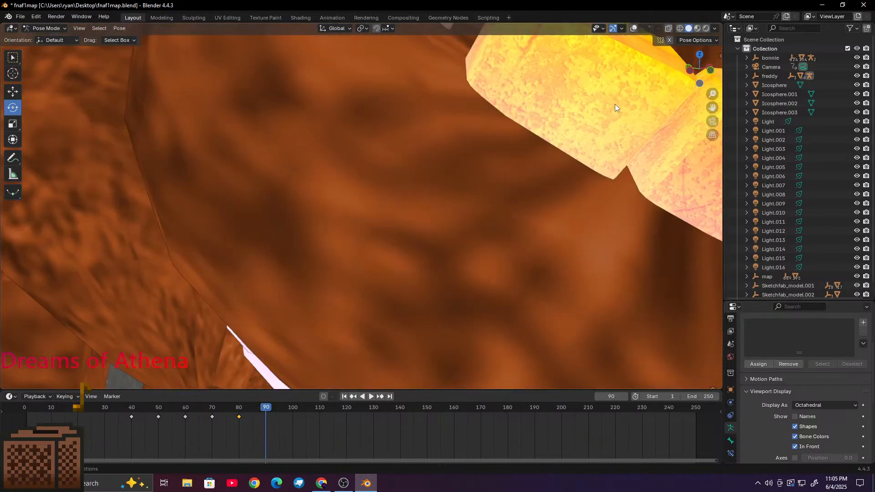
scroll(614, 104, down, 6)
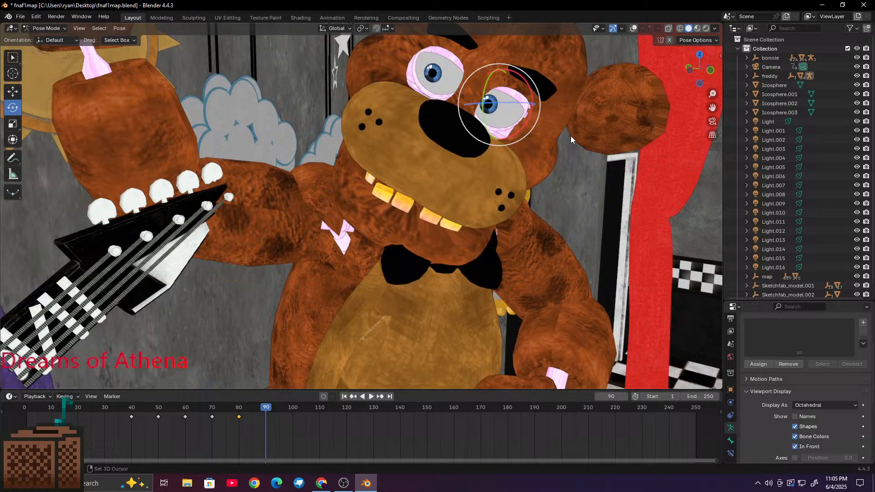
shift+middle_drag(571, 136, 542, 156)
shift+middle_drag(322, 188, 321, 166)
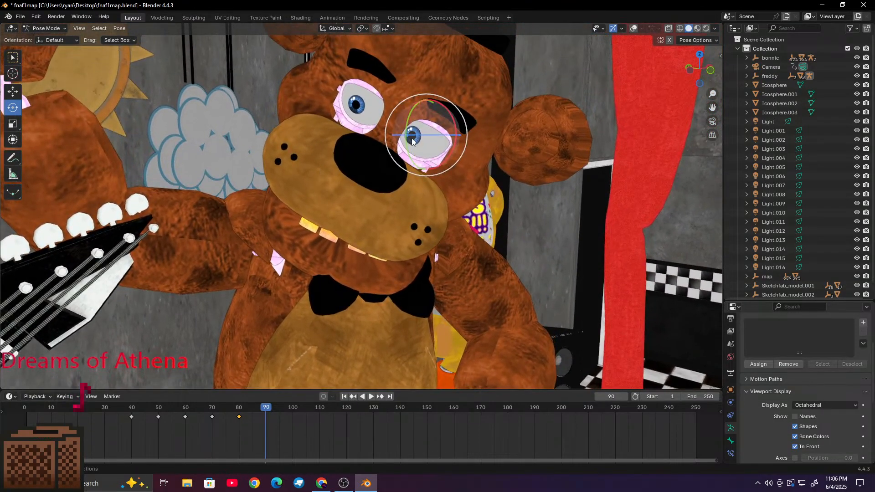
drag(423, 117, 436, 124)
right_click(436, 124)
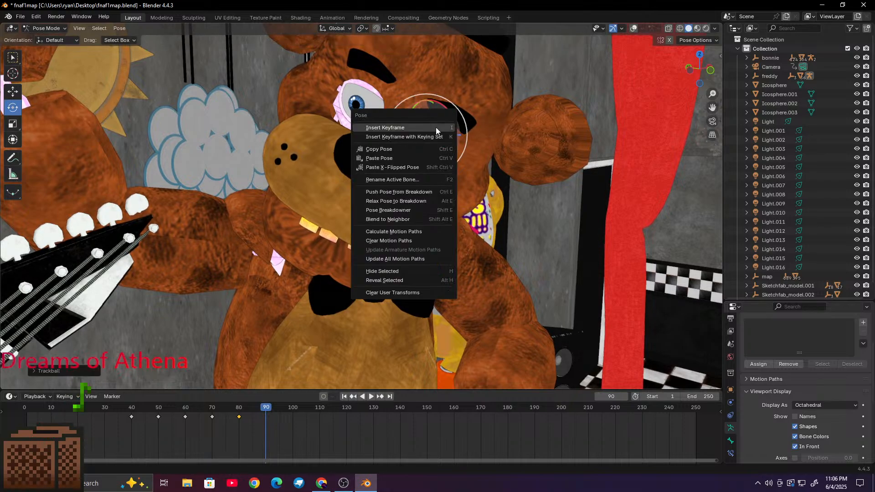
click(436, 126)
Step: At frame 110, rotate Freddy's left eye to align it with the other eye and insert a keyframe
key(space)
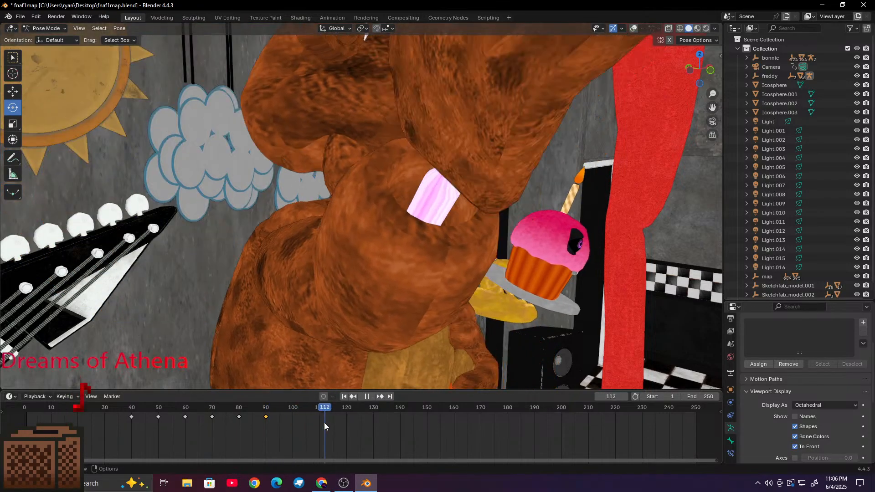
drag(322, 417, 321, 414)
drag(694, 71, 604, 72)
drag(406, 112, 433, 94)
right_click(434, 94)
click(433, 94)
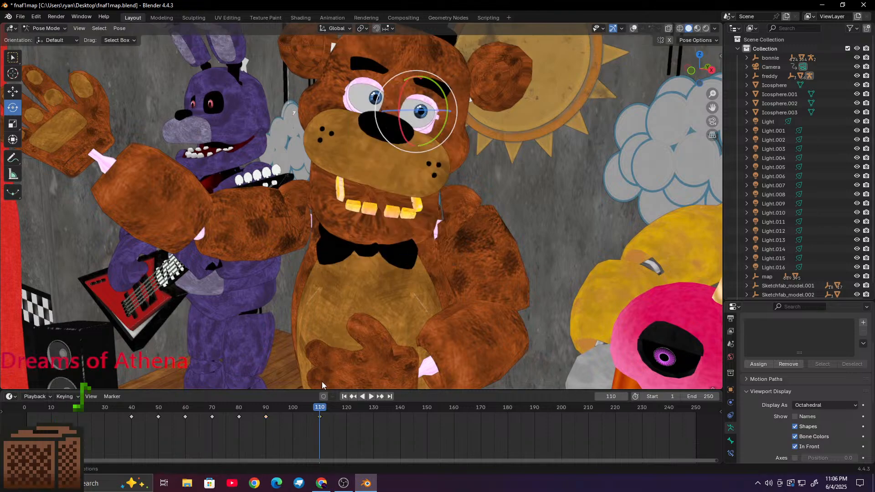
Step: At frame 125, slightly rotate Freddy's left eye bone with a trackball rotation and insert a keyframe
key(space)
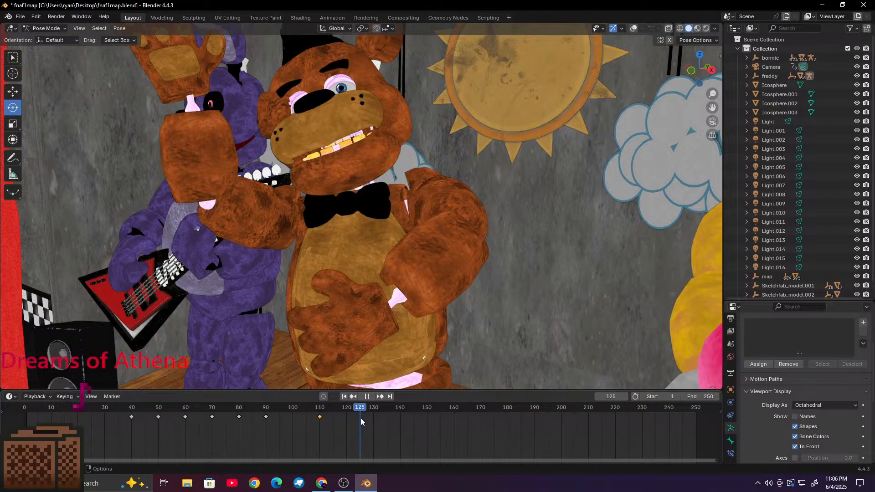
key(space)
drag(370, 420, 360, 419)
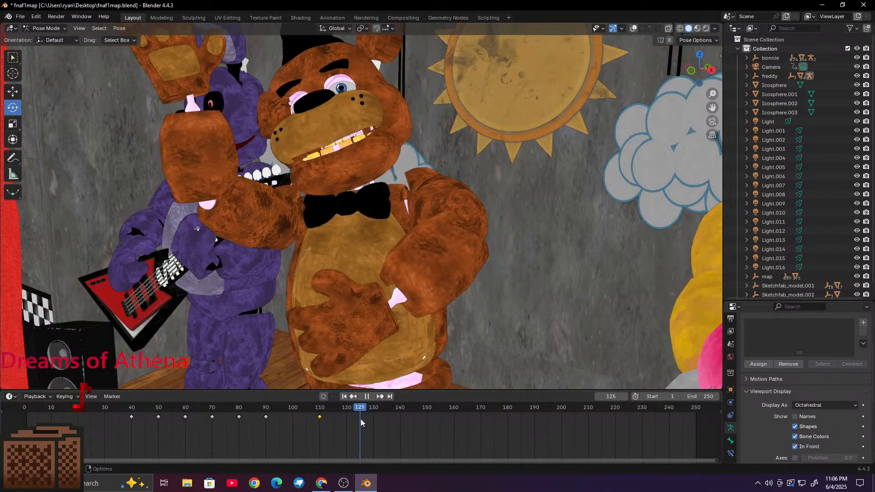
middle_drag(343, 179, 420, 261)
scroll(421, 261, up, 3)
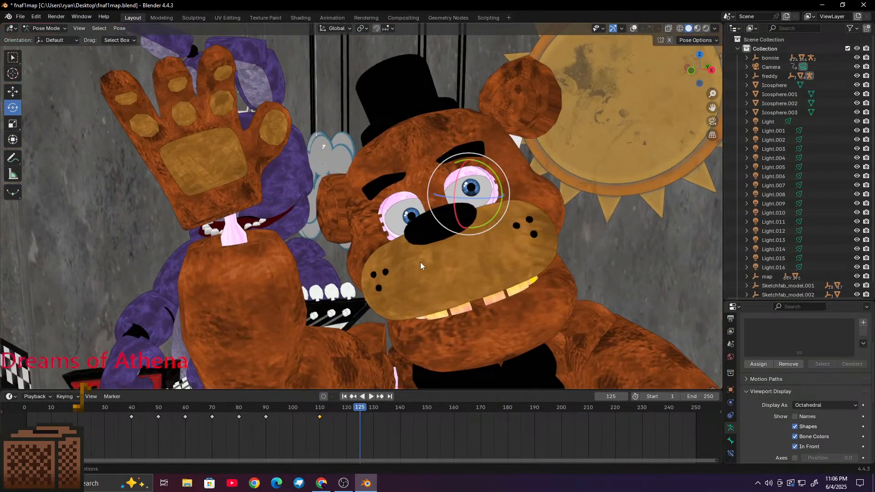
drag(483, 183, 481, 184)
right_click(481, 185)
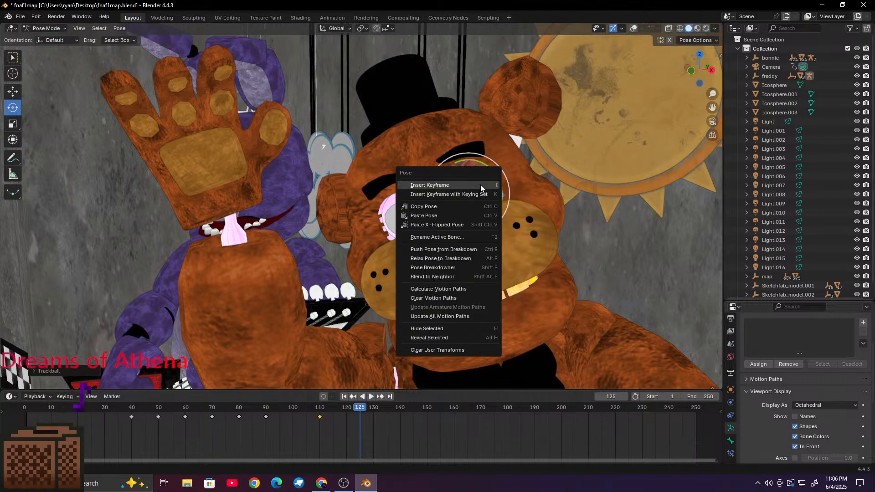
click(480, 185)
Step: At frame 140, trackball-rotate Freddy's left eye to match the other eye's gaze and insert a keyframe
drag(357, 409, 400, 427)
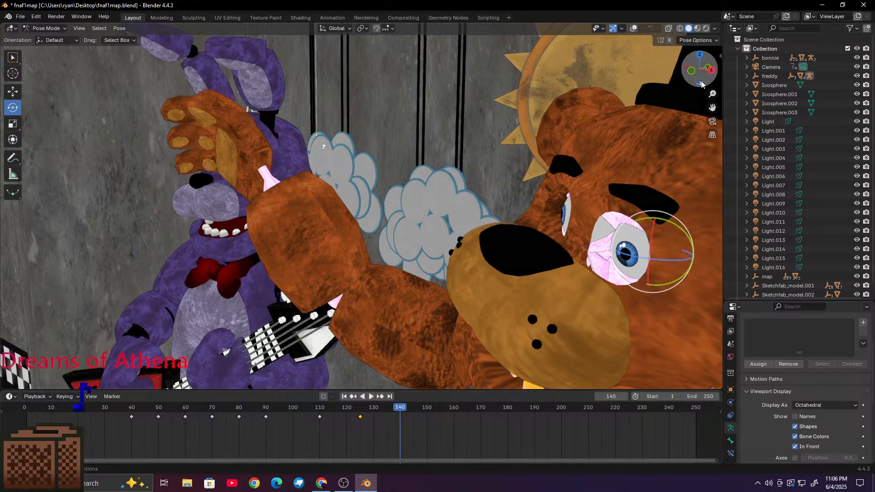
drag(701, 83, 655, 234)
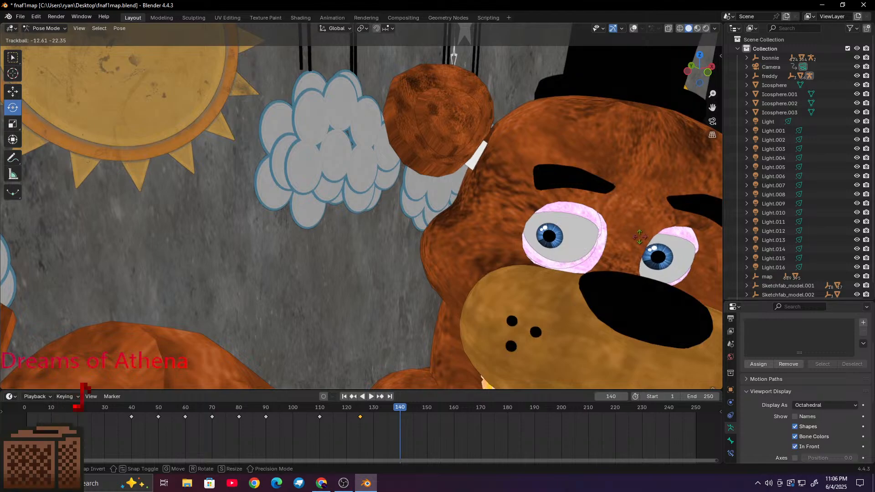
click(640, 238)
right_click(638, 239)
click(638, 240)
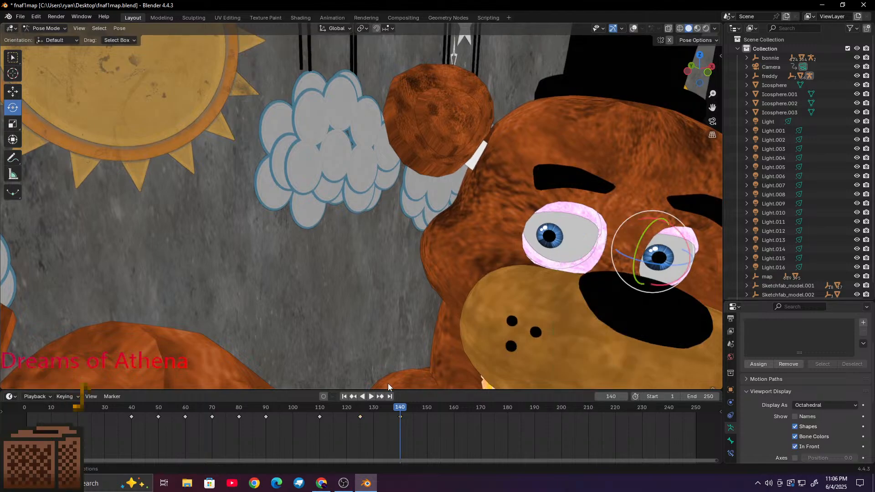
Step: At frame 150, rotate Freddy's left eye bone slightly outward and insert a keyframe
drag(400, 411, 422, 411)
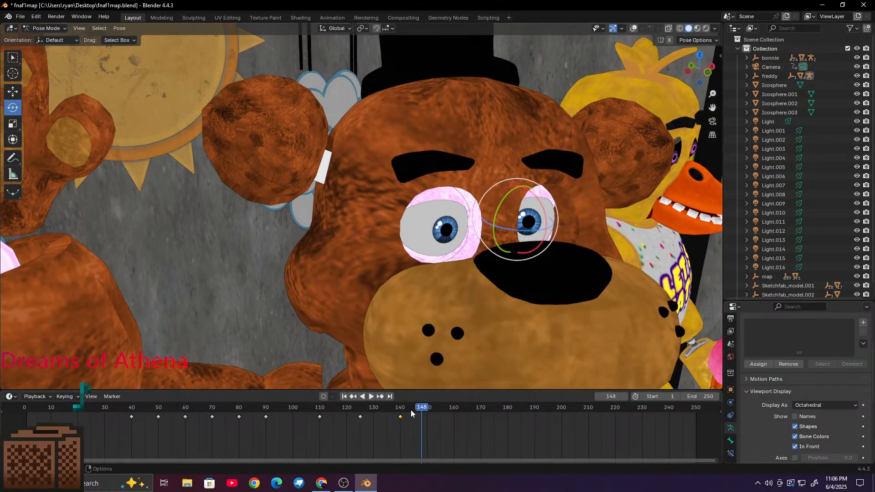
key(space)
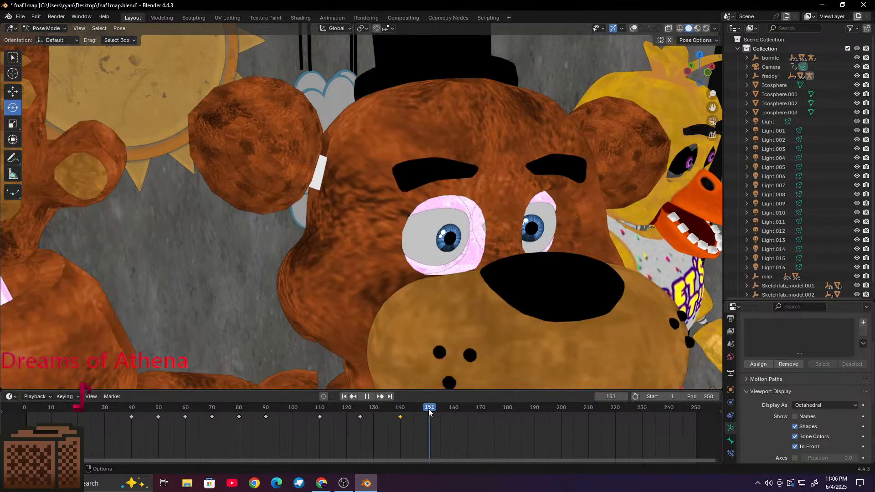
key(space)
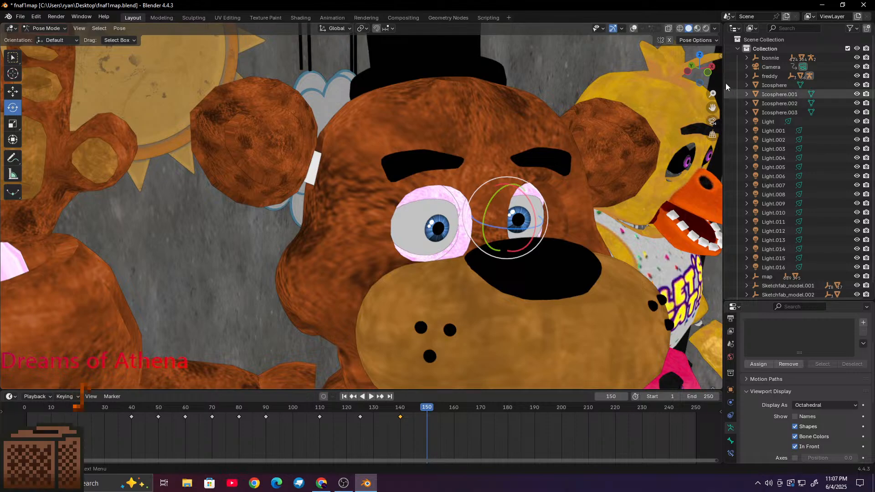
drag(710, 73, 638, 82)
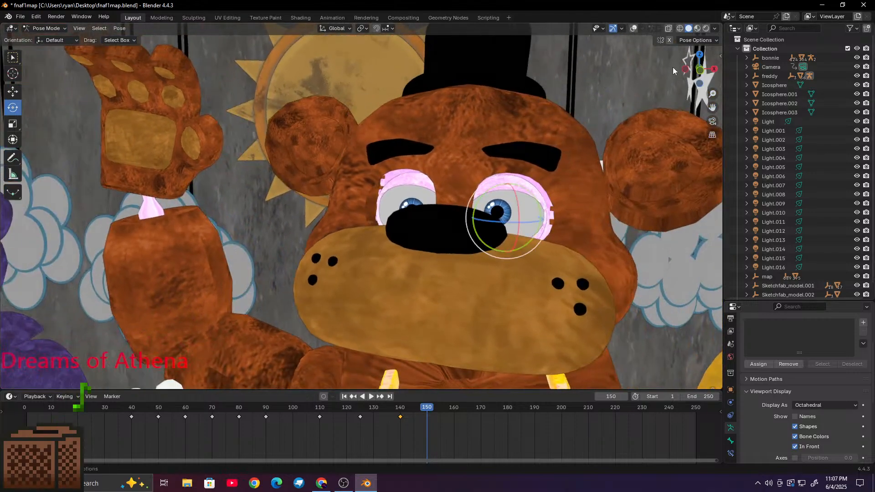
drag(699, 75, 710, 89)
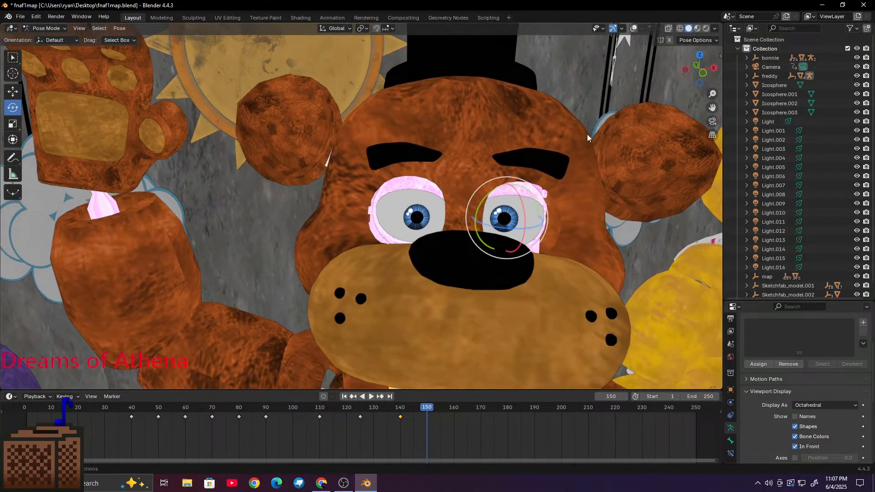
drag(495, 214, 505, 211)
right_click(505, 211)
click(502, 211)
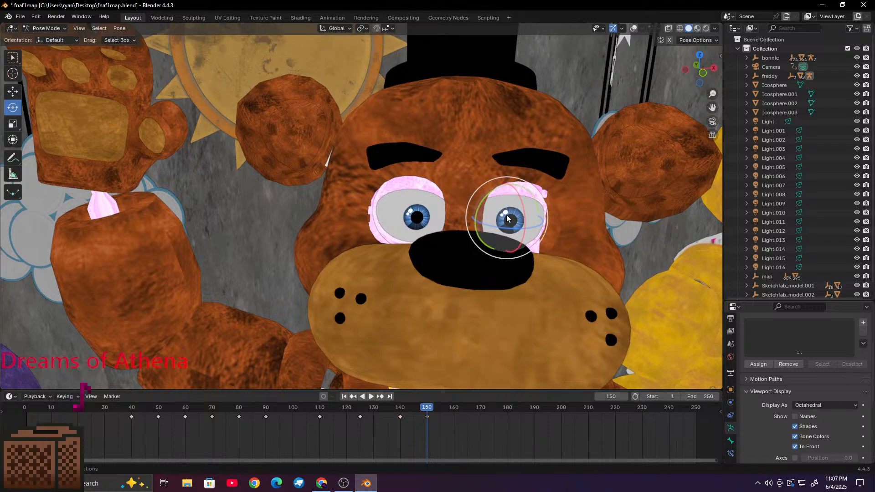
Step: Duplicate the left-eye keyframe at frame 60 and place the copy at frame 160
key(space)
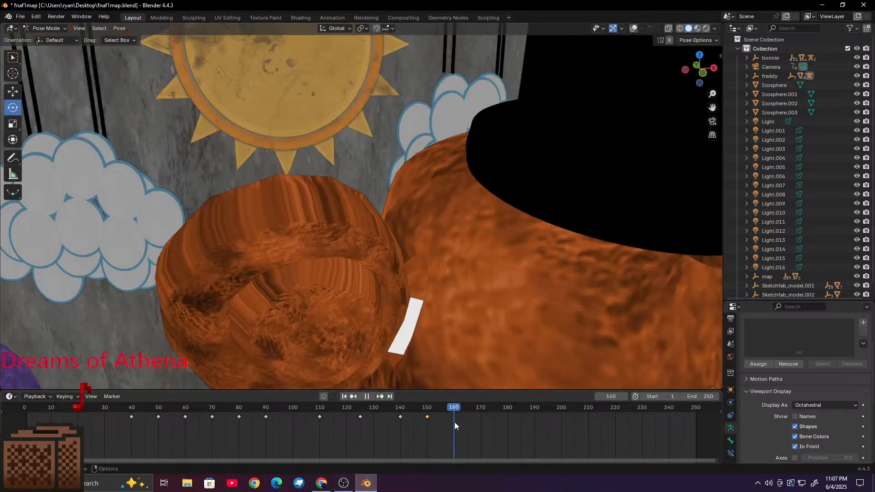
drag(457, 424, 454, 423)
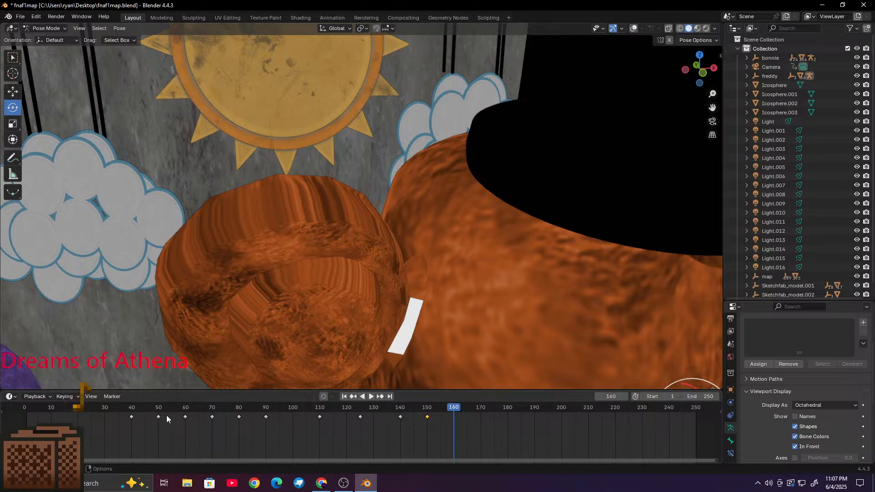
click(186, 417)
right_click(186, 417)
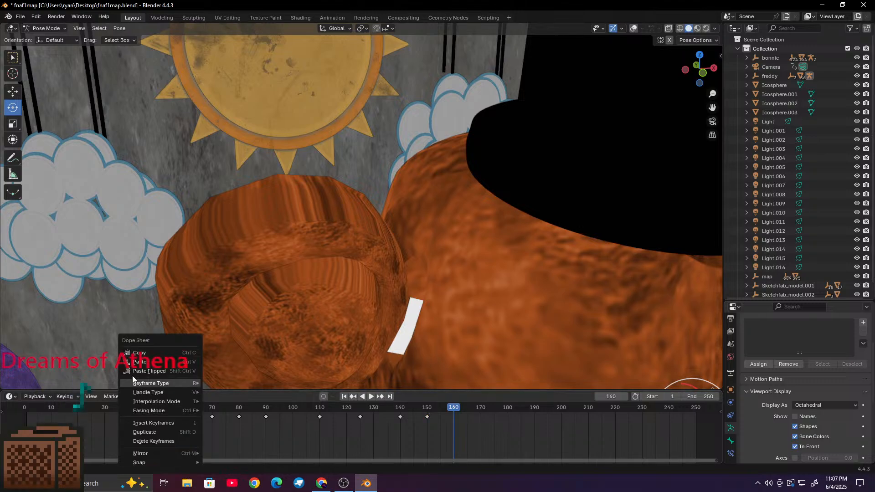
click(154, 432)
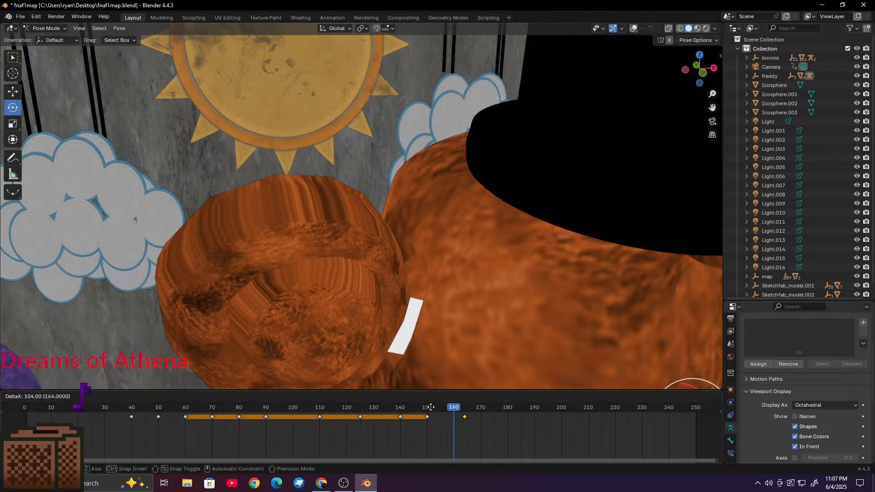
click(423, 408)
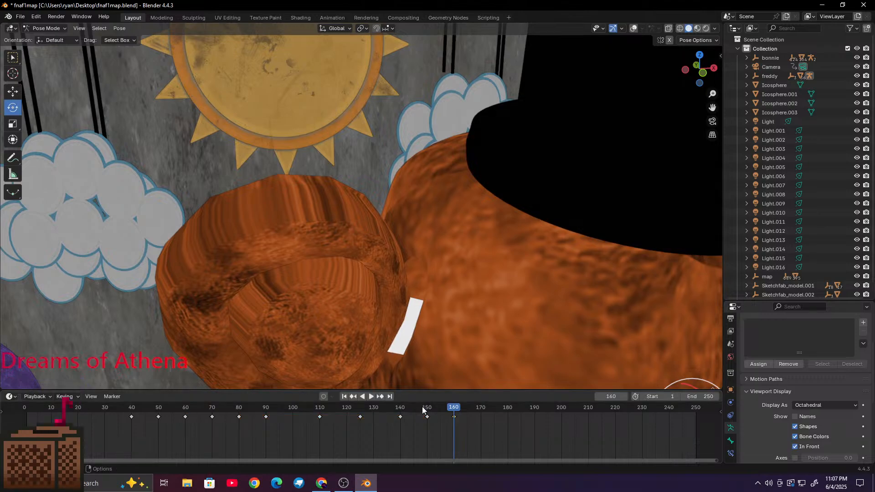
Step: In the camera view at frame 160, rotate Freddy's left eye about the global X axis to match the other eye and insert a keyframe
click(713, 123)
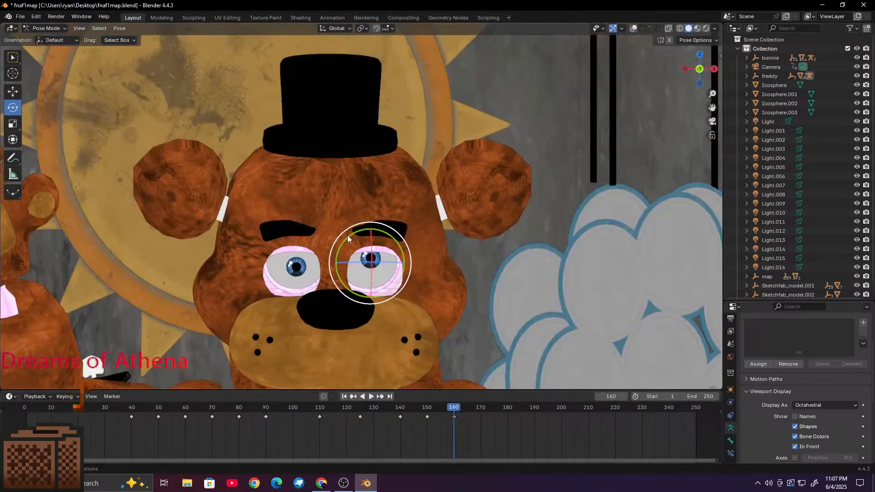
drag(373, 251, 386, 236)
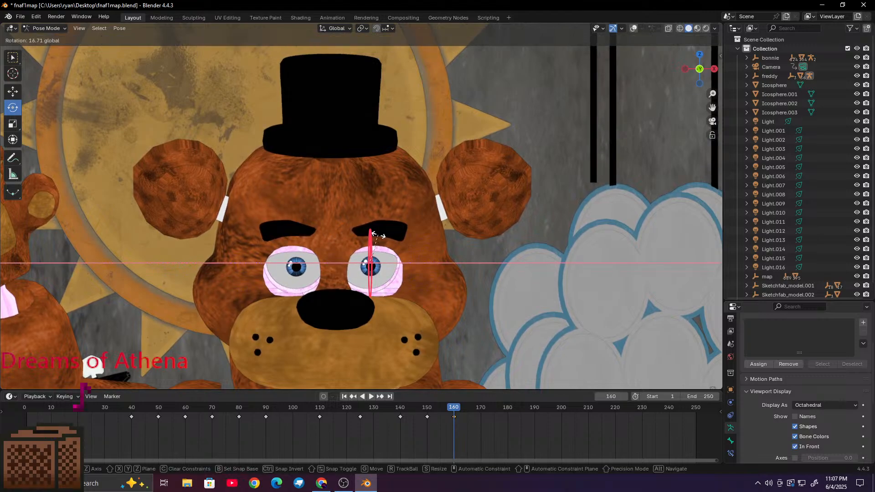
drag(378, 236, 373, 245)
right_click(373, 247)
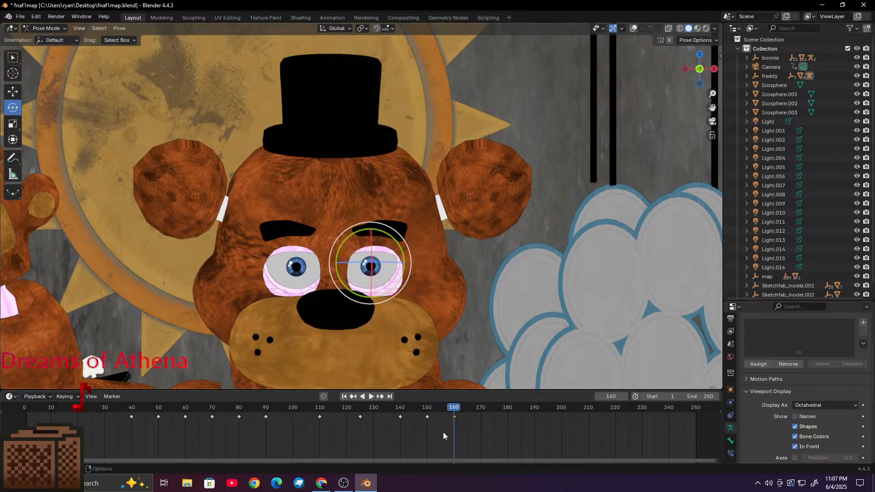
Step: Go to frame 60, show the viewport overlays and select Freddy's right eye bone
click(365, 397)
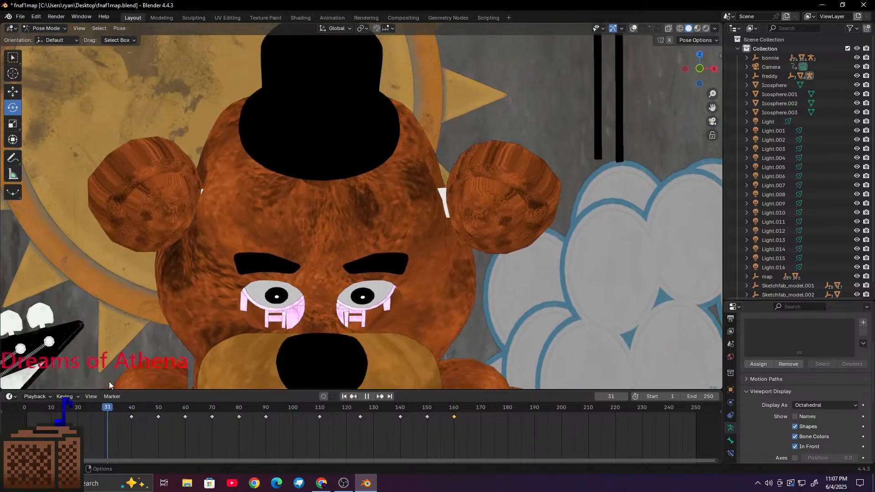
drag(114, 407, 184, 401)
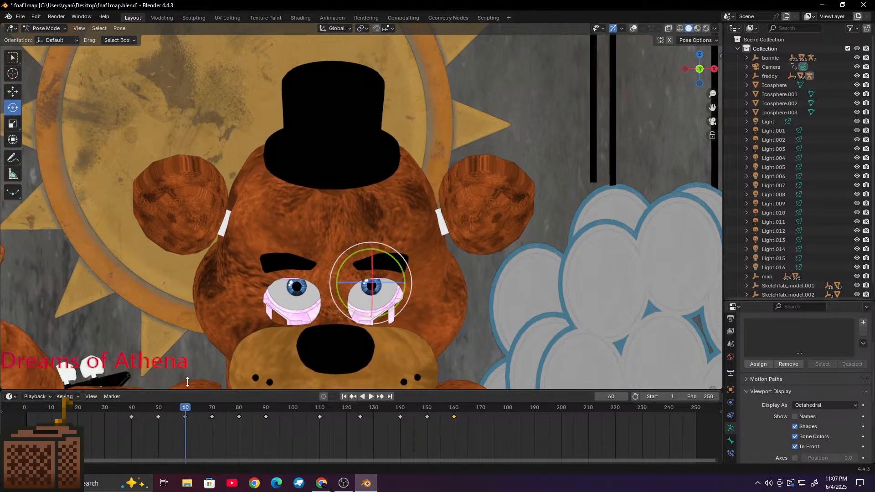
click(633, 29)
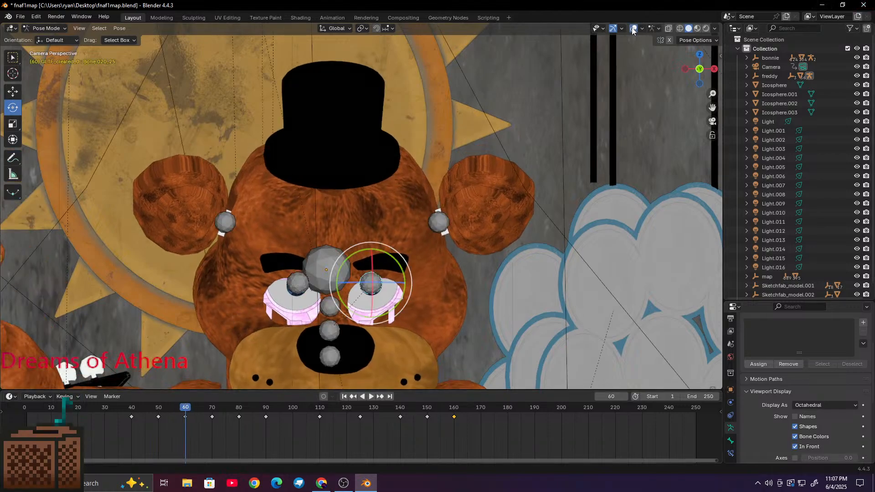
click(299, 281)
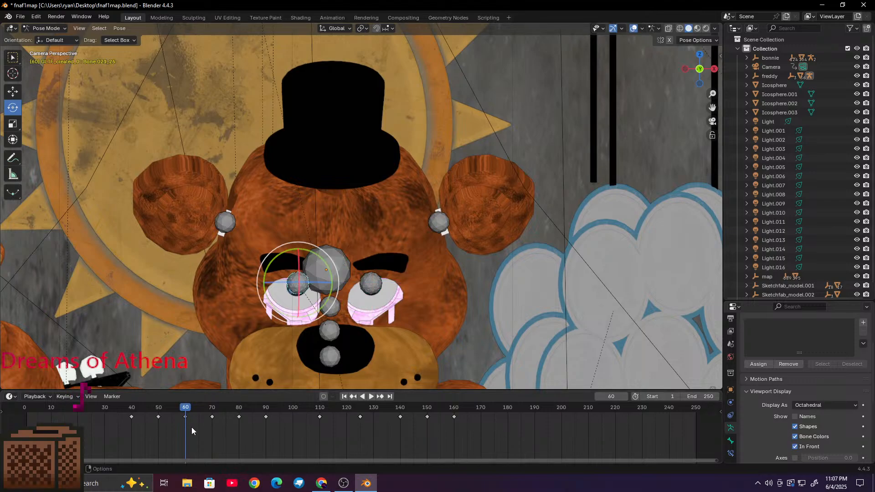
Step: Select all of the right eye's keyframes, set a dynamic-effect interpolation for them and hide the viewport overlays
key(space)
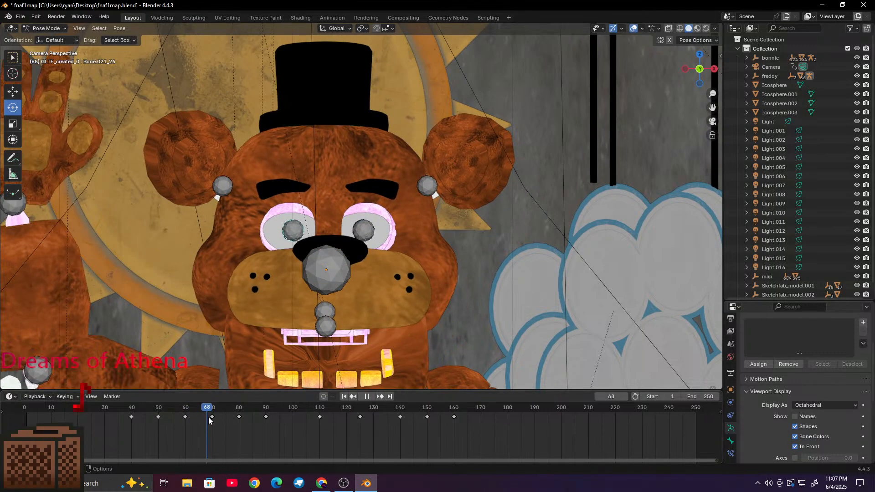
mouse_move(211, 419)
mouse_down()
mouse_move(185, 410)
mouse_move(208, 418)
mouse_up()
key(space)
drag(564, 449, 93, 408)
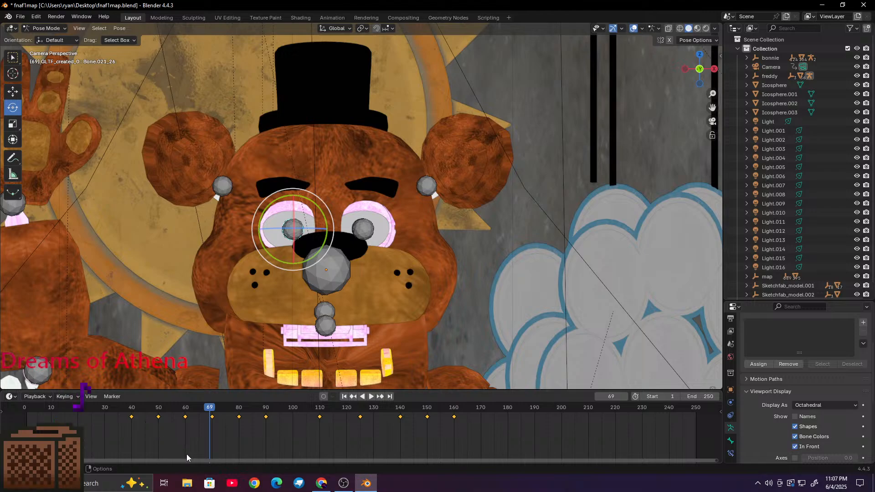
key(t)
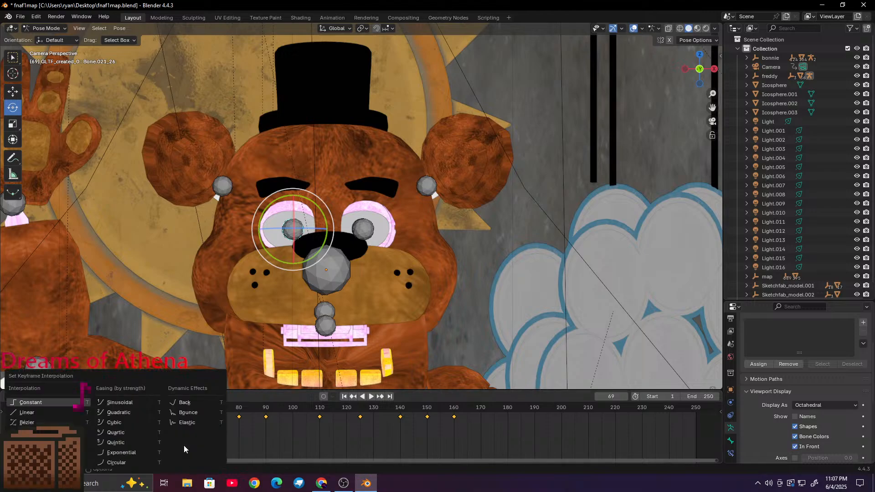
click(179, 408)
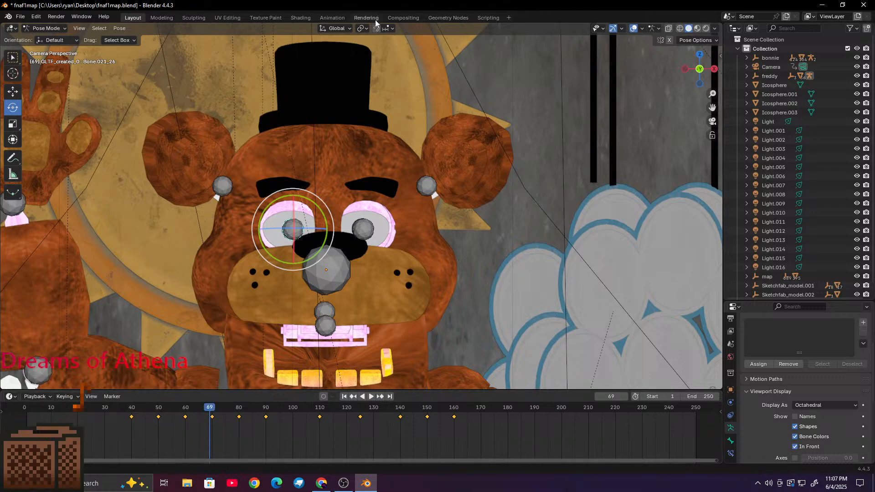
click(633, 29)
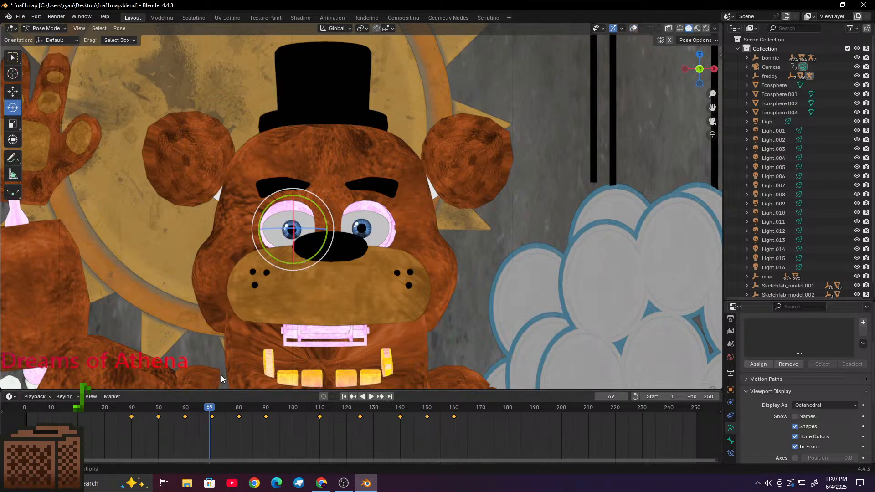
Step: Play back the stage animation through the camera to check how Freddy's eyes move with his head
key(space)
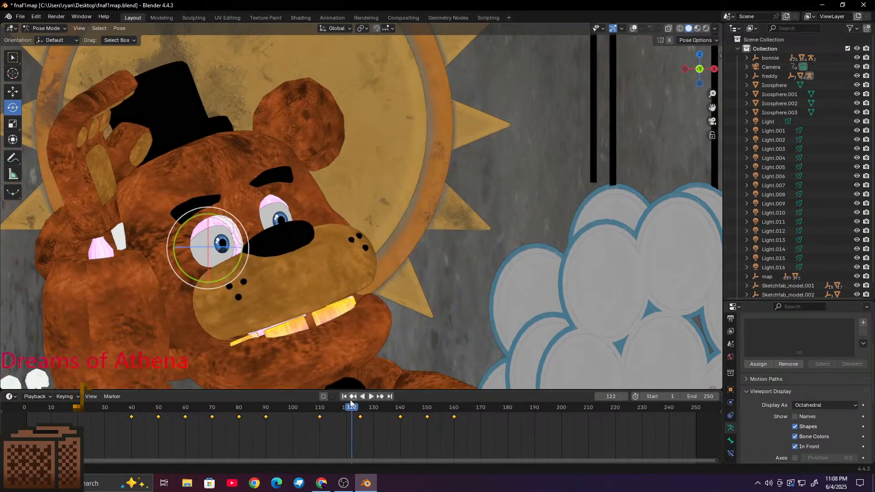
click(274, 414)
drag(273, 415, 219, 417)
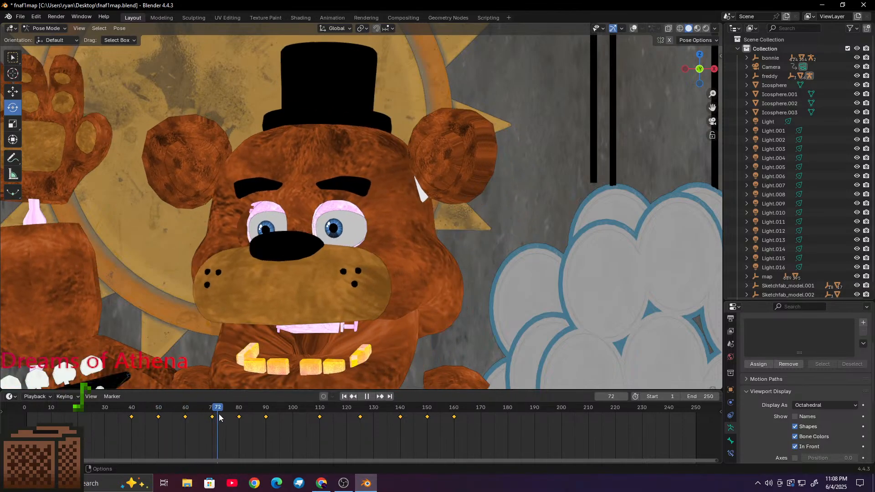
key(Escape)
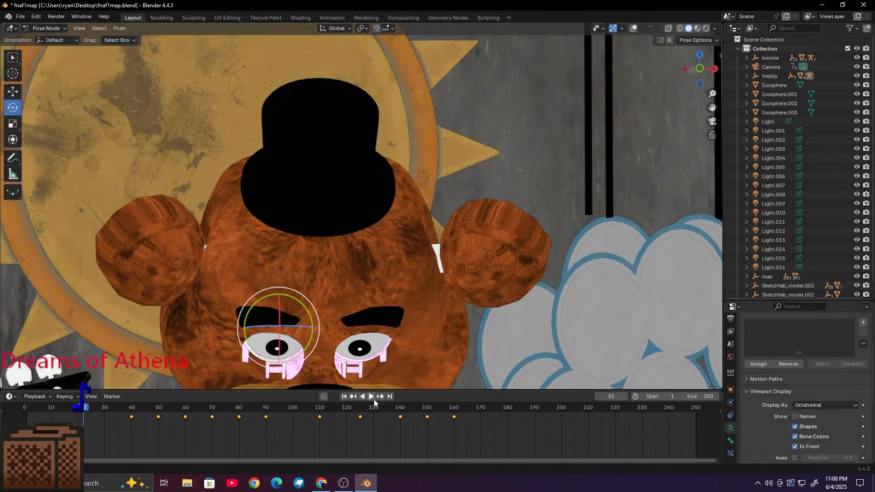
click(373, 398)
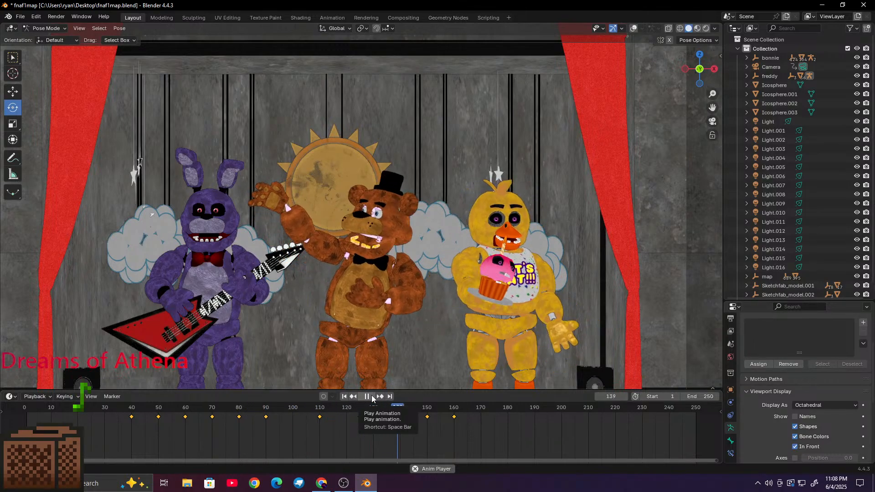
click(370, 397)
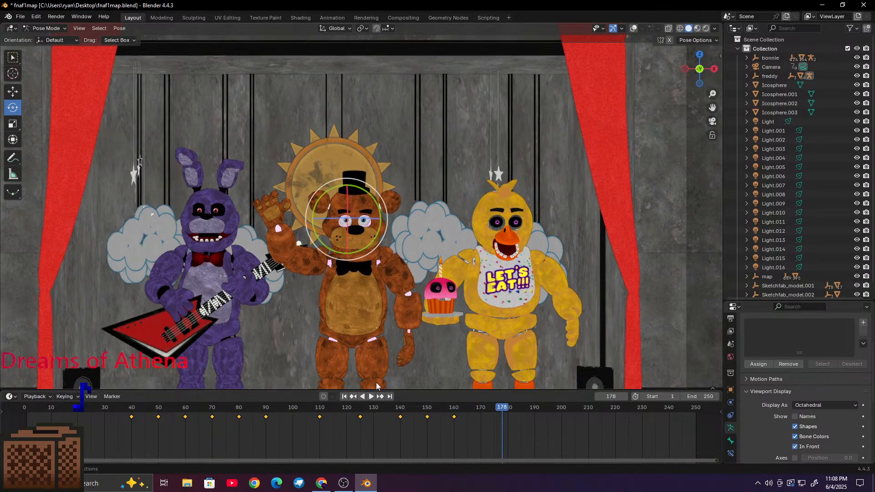
Step: Save fnaf1map.blend and quit Blender
key(ctrl+s)
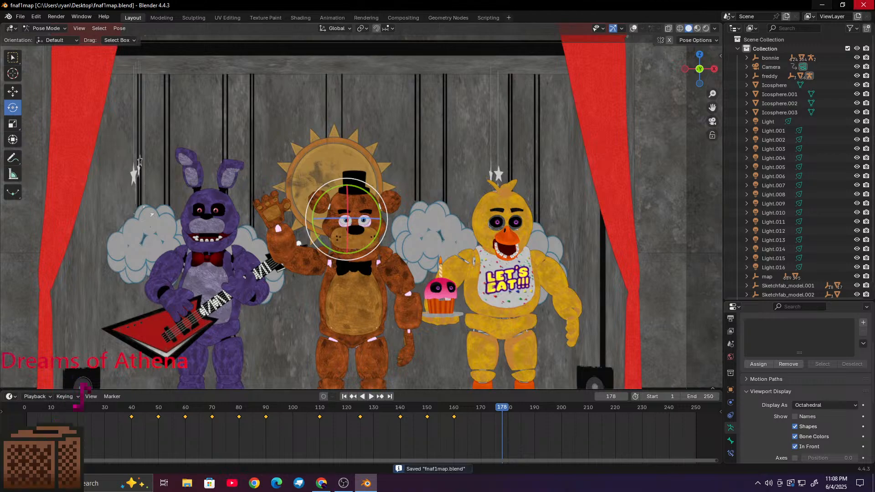
key(ctrl+q)
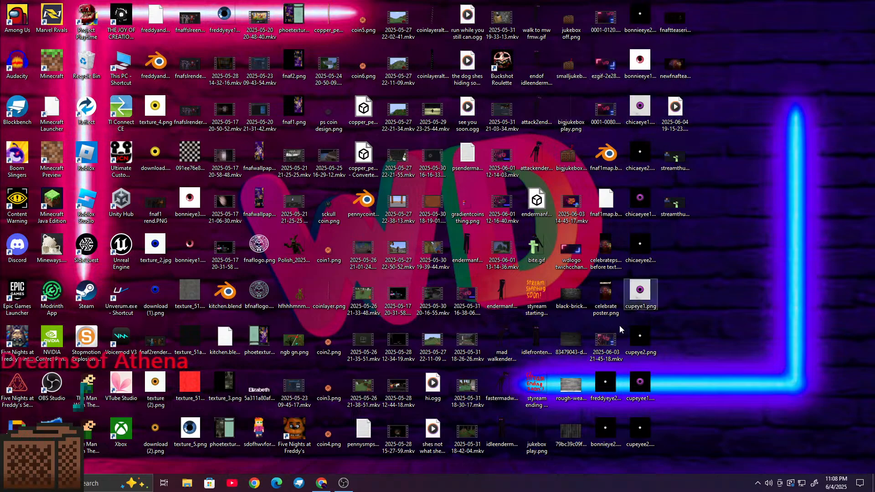
Step: Open celebrate poster.png from the desktop, examine the characters up close and the whole poster, and close it
double_click(601, 290)
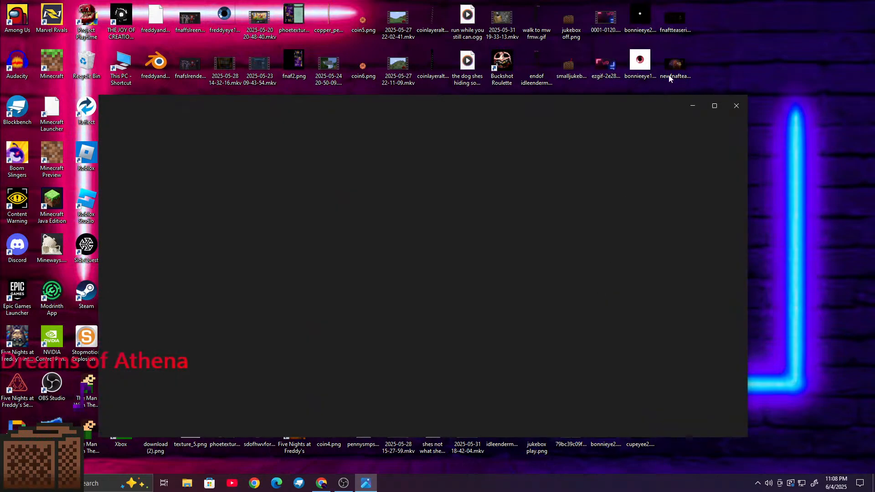
click(715, 106)
scroll(440, 356, up, 3)
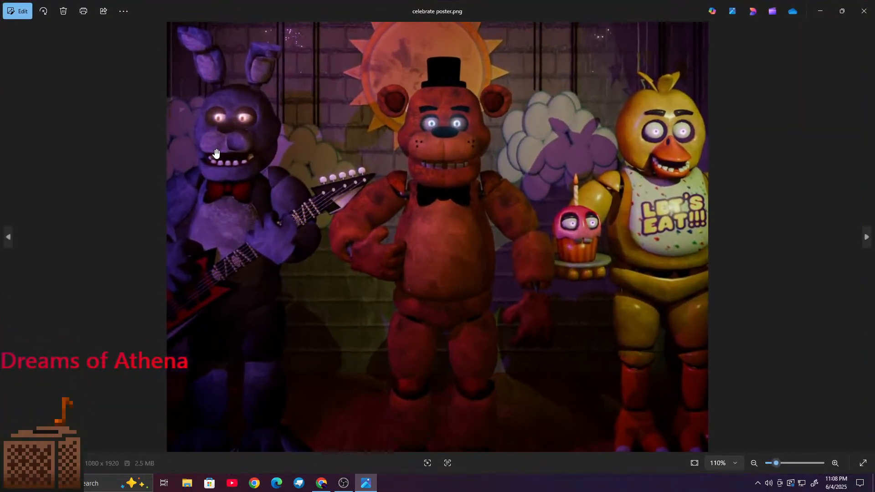
drag(216, 153, 285, 297)
scroll(287, 297, up, 4)
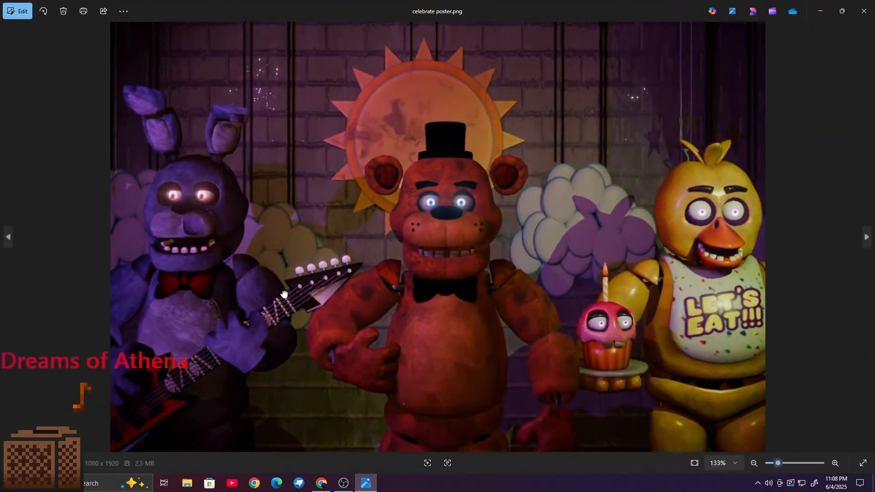
scroll(297, 306, down, 8)
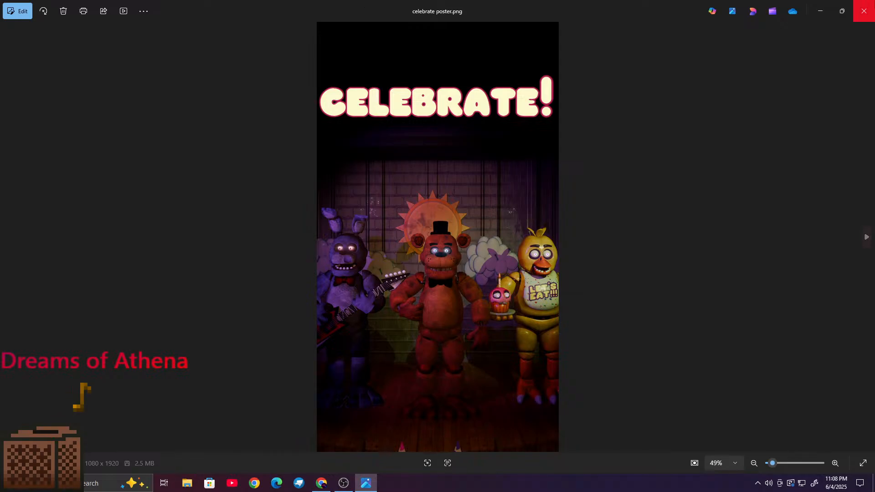
click(864, 10)
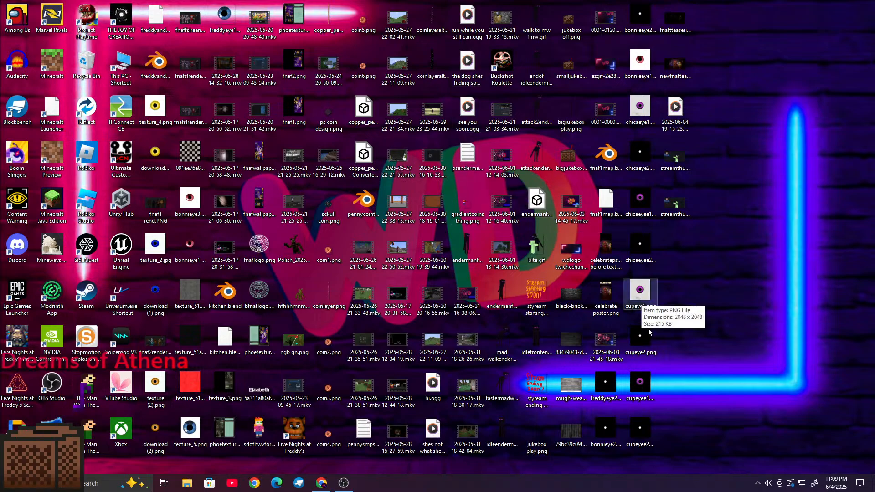
Step: Check the current time and date in the system calendar and dismiss it
click(701, 342)
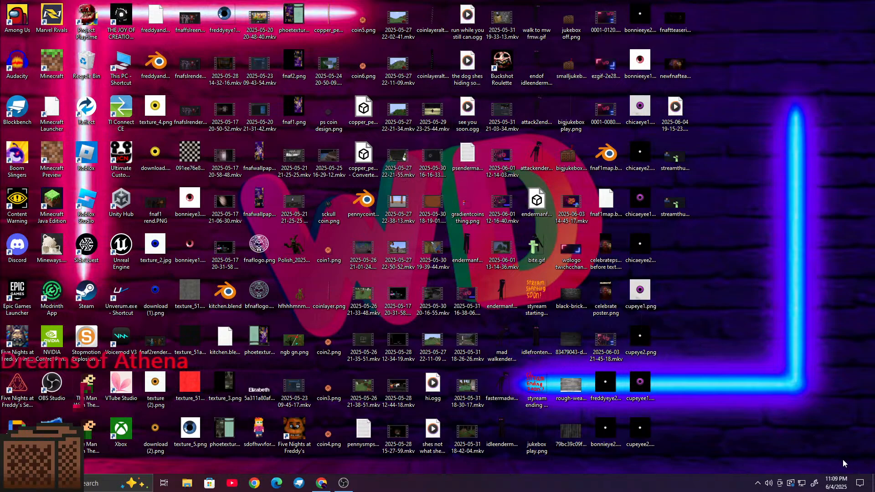
click(838, 483)
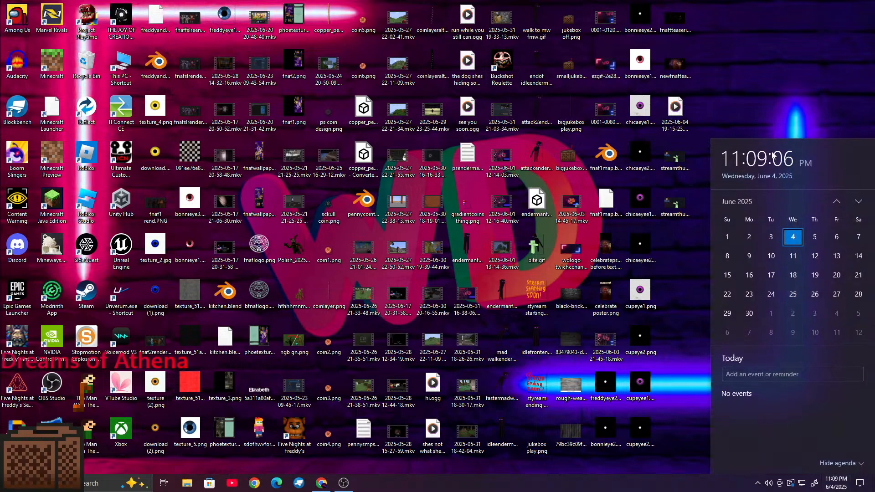
click(733, 95)
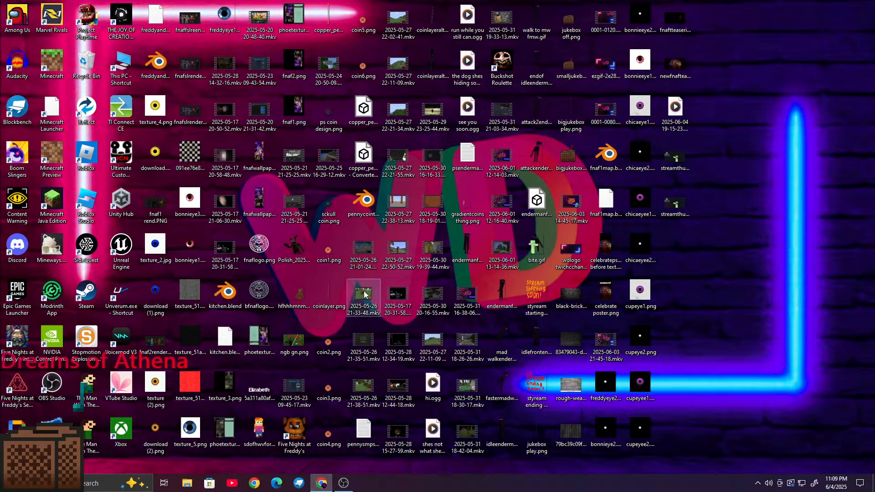
Step: Launch The Man With The Case from the desktop and look at its shop and change log screens
double_click(89, 430)
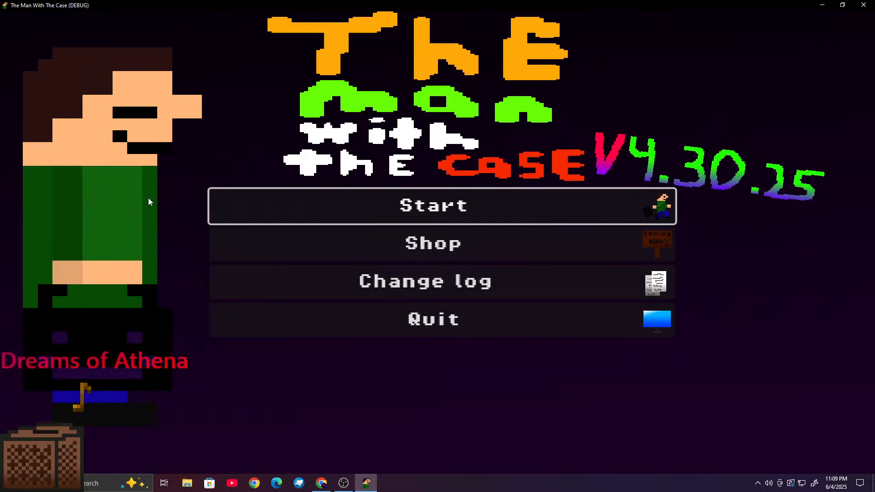
click(401, 258)
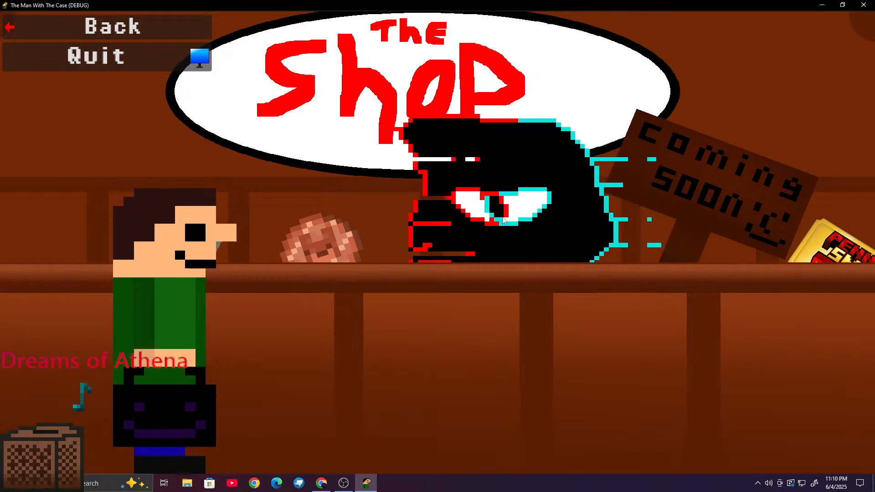
click(80, 23)
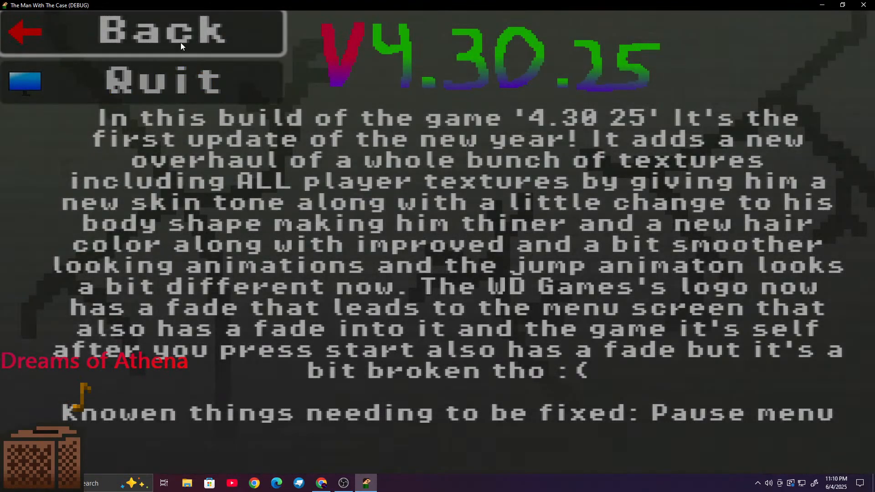
Step: Leave the change log, start the game, and try moving and jumping with the character in the bedroom
click(115, 15)
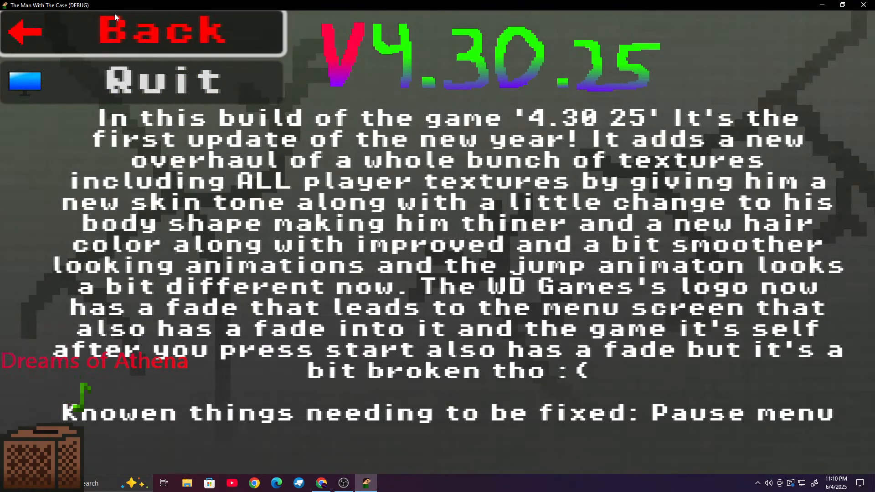
click(114, 13)
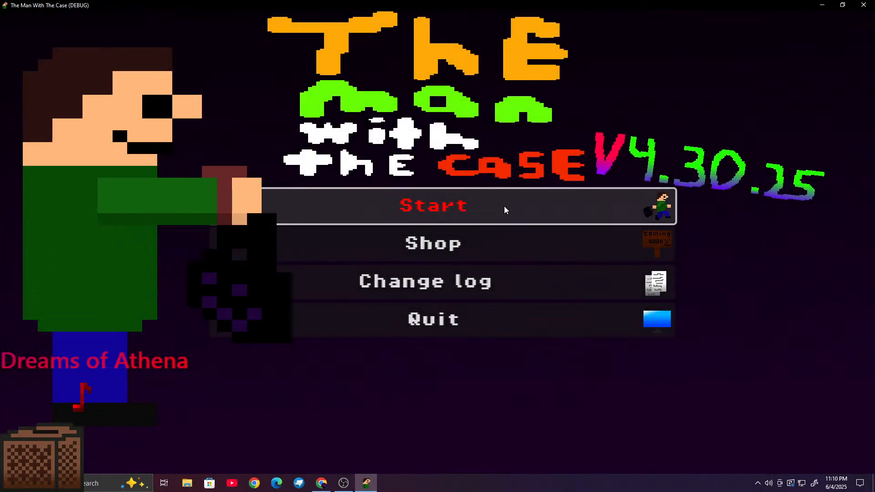
click(504, 207)
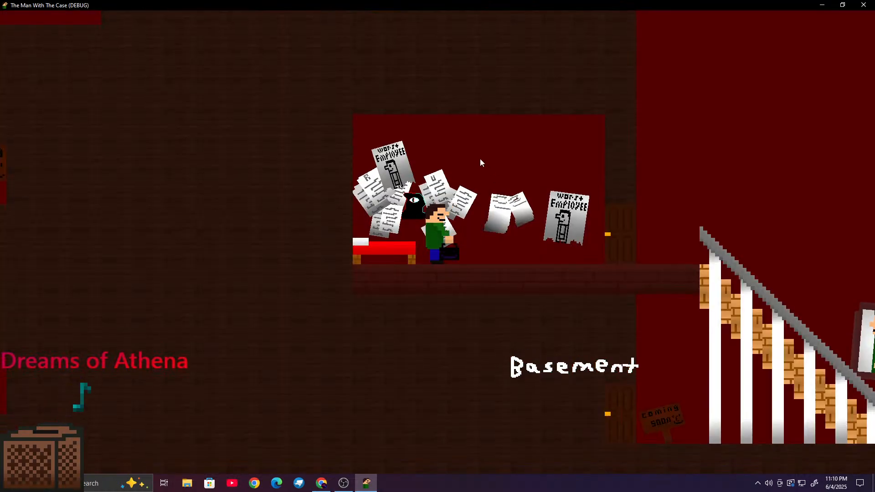
key(space)
key(space)
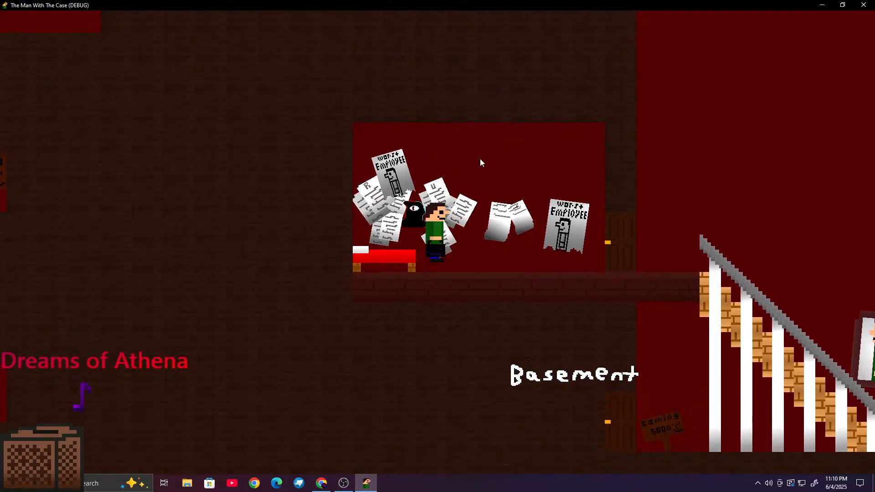
key(Right)
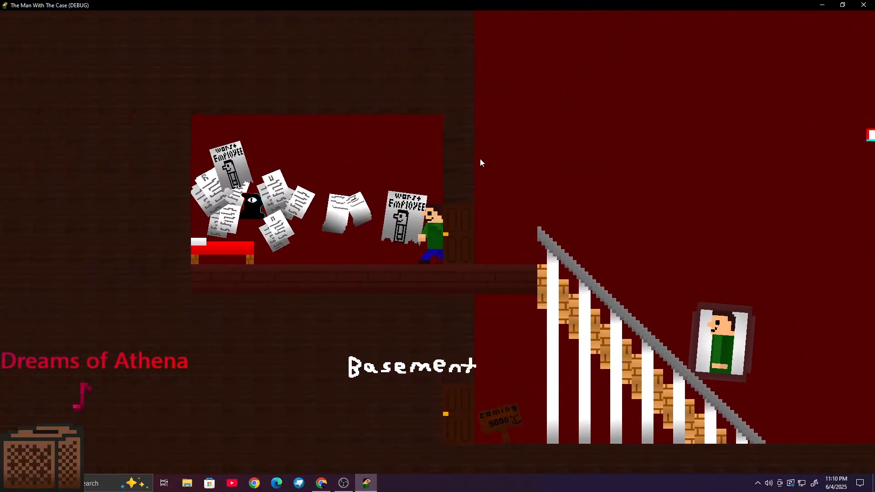
key(Left)
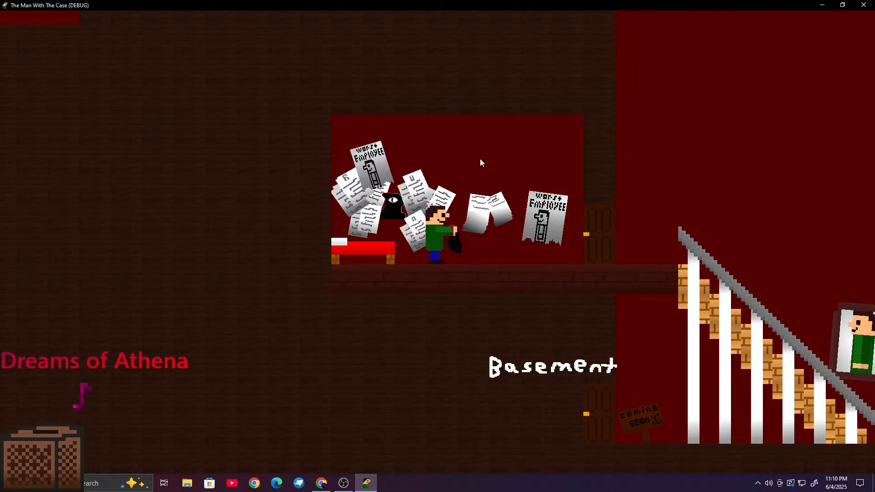
Step: Lower the system volume several levels while the game is running
key(XF86AudioLowerVolume)
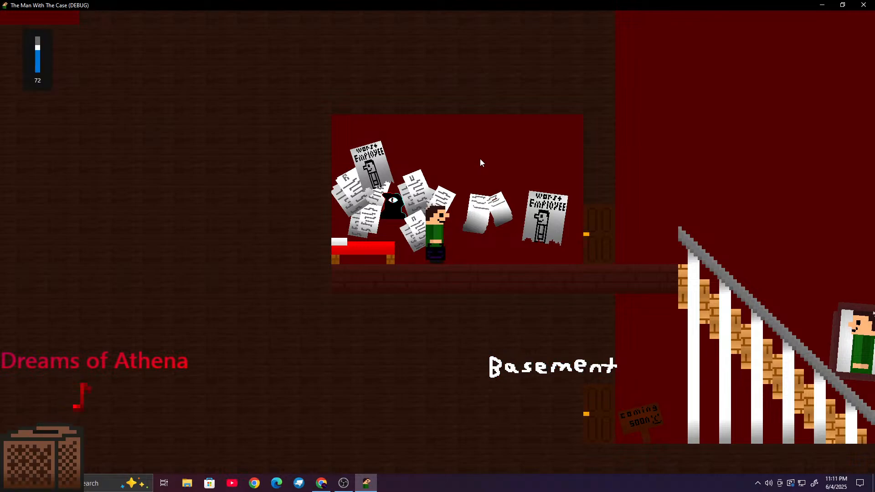
key(XF86AudioLowerVolume)
key(XF86AudioLowerVolume)
key(XF86AudioLowerVolume)
key(XF86AudioLowerVolume)
key(XF86AudioLowerVolume)
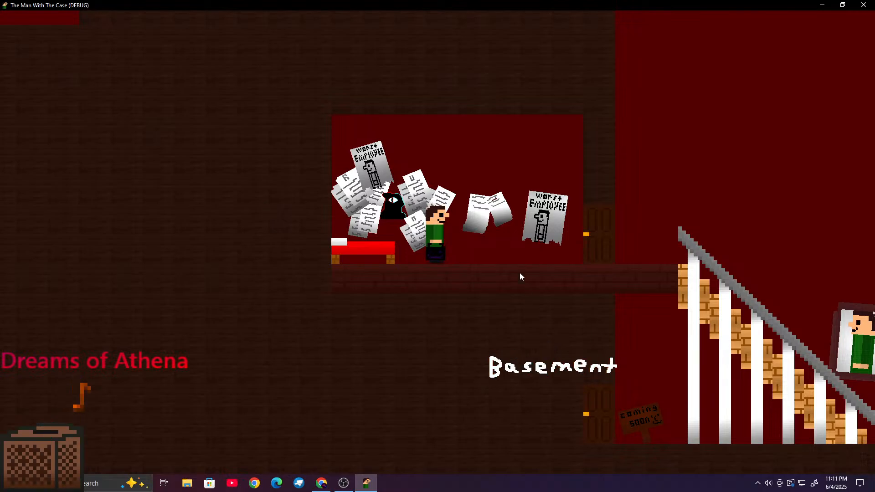
Step: Move the character back and forth between the bed and the bedroom door, jumping along the way
key(d)
key(a)
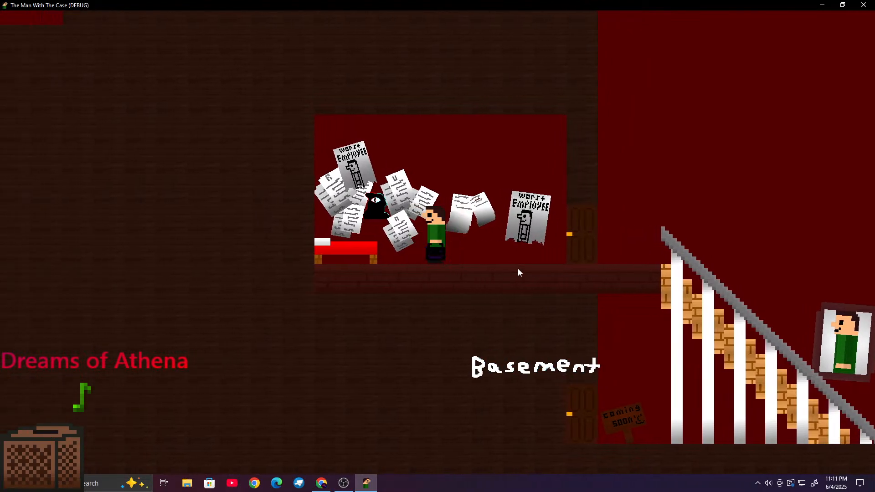
key(d)
key(a)
key(d)
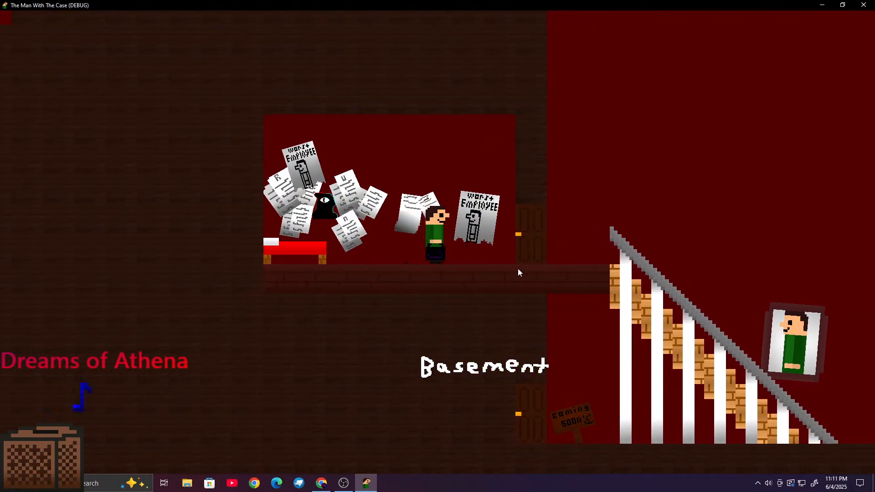
key(space)
key(a)
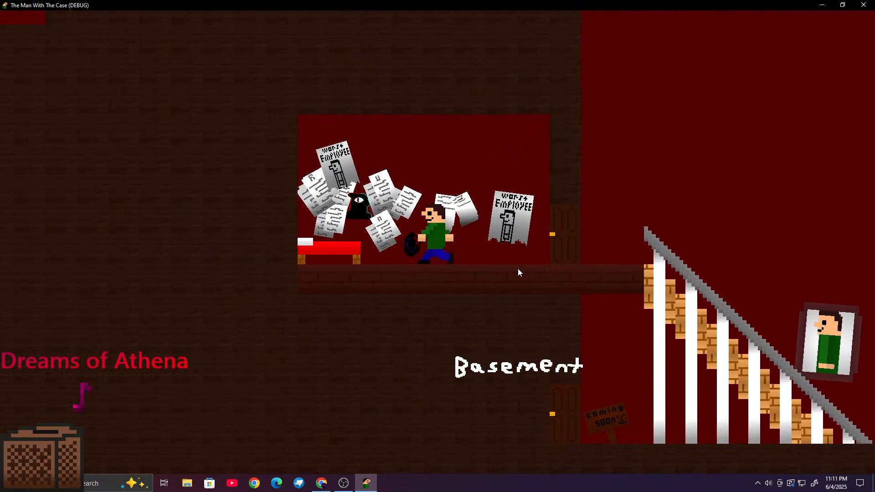
key(d)
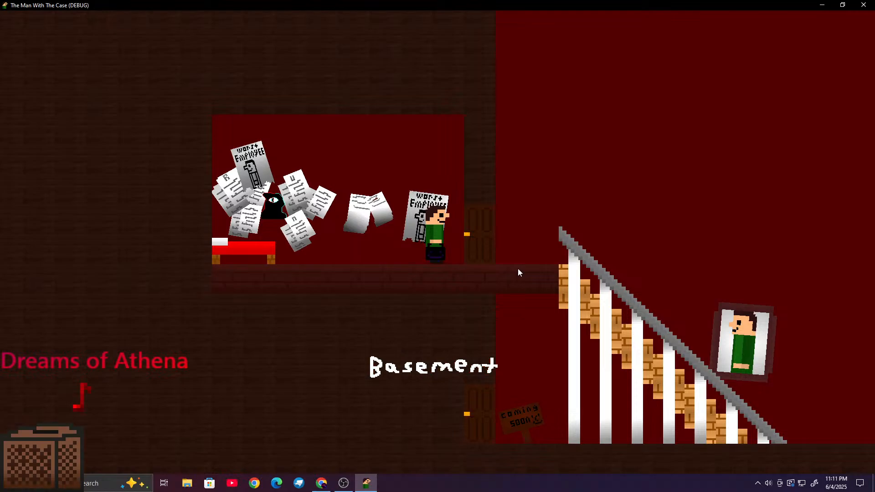
click(518, 269)
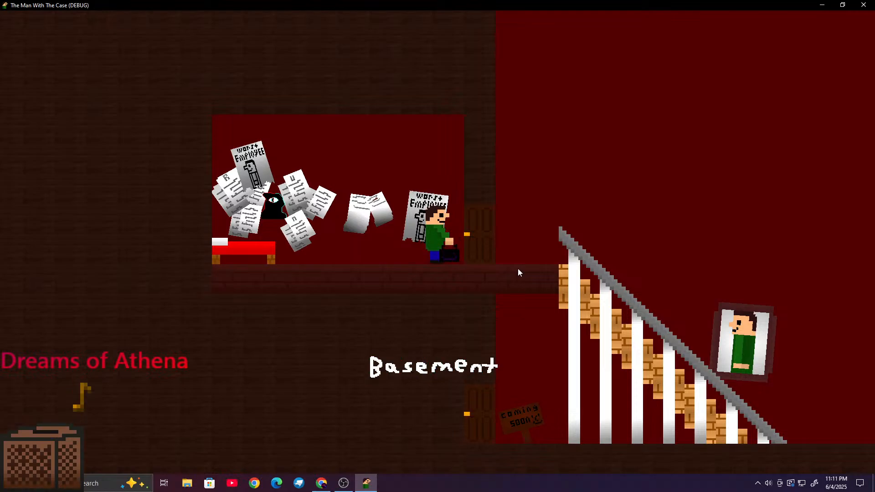
click(518, 269)
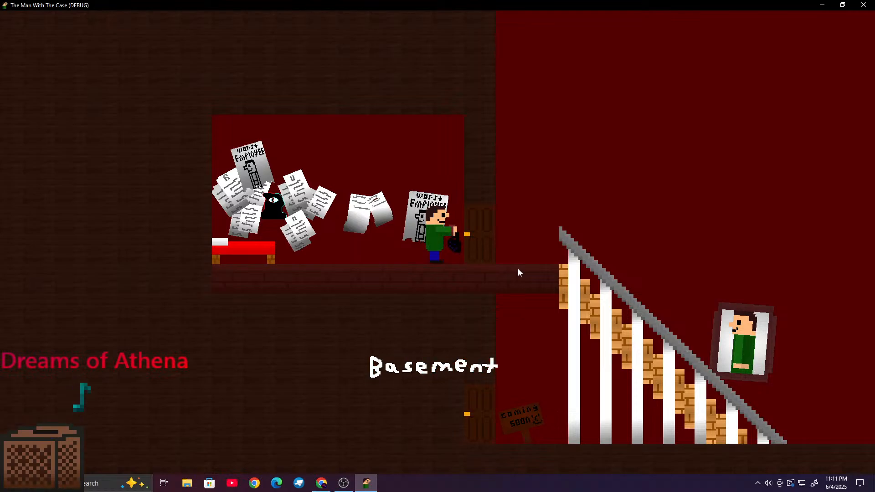
key(d)
key(a)
key(space)
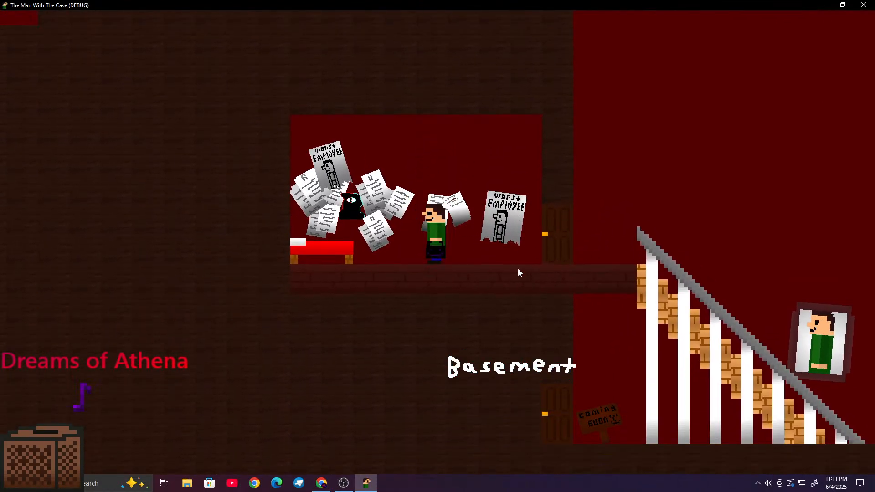
Step: Walk the character out of the bedroom onto the staircase, and jump back up into the bedroom
key(space)
key(d)
key(d)
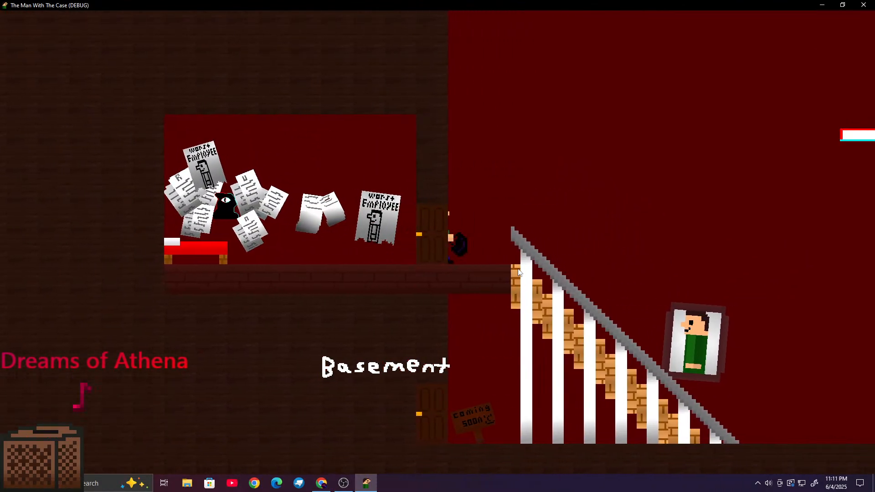
key(a)
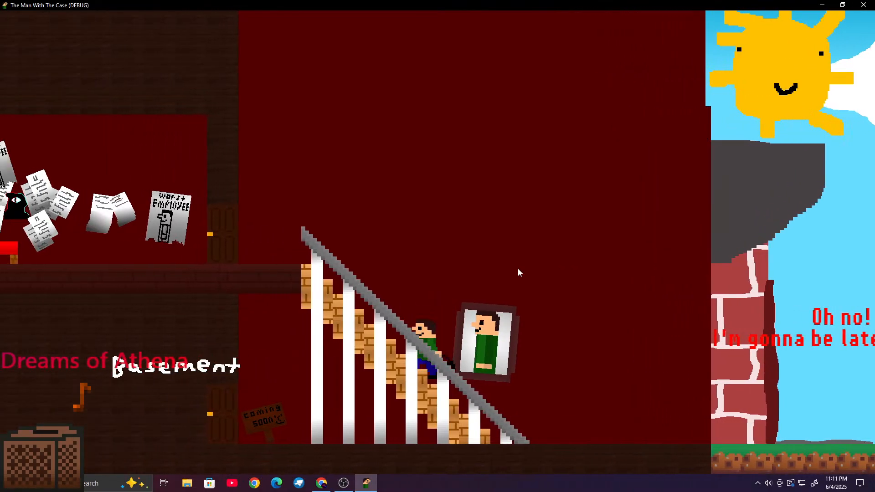
key(d)
key(space)
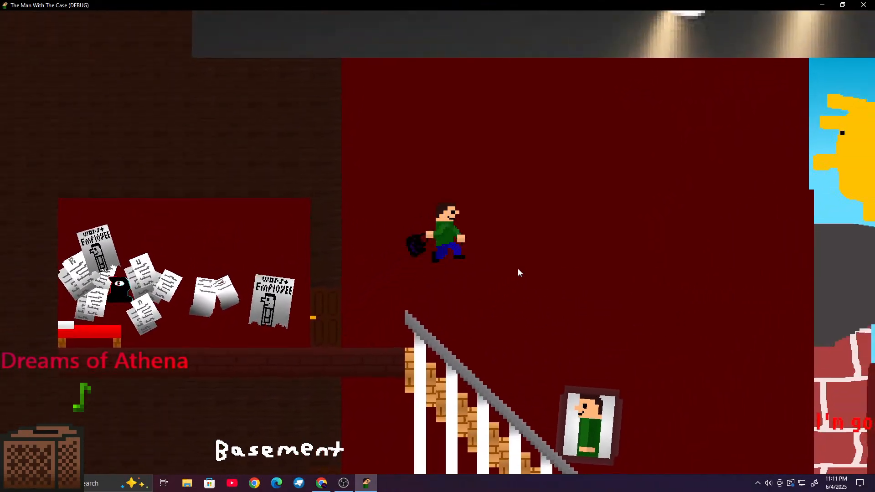
key(a)
key(space)
key(d)
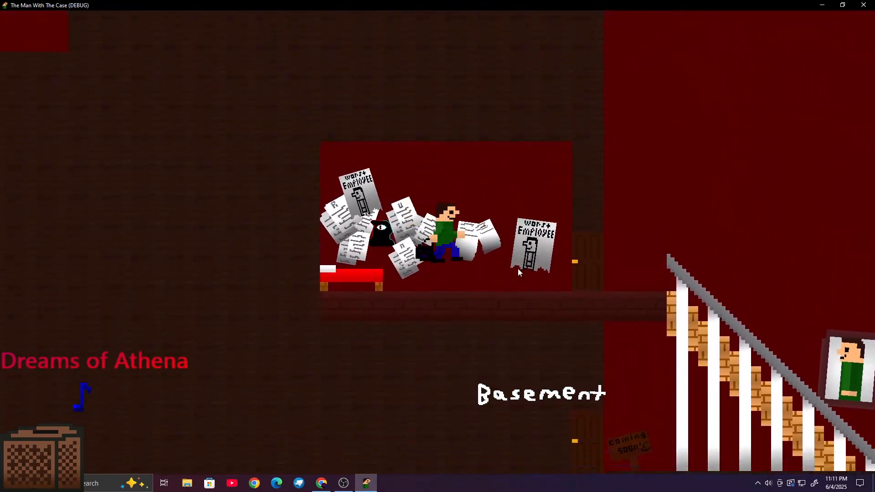
Step: Jump around near the Worst Employee poster, and take the character down the stairs to the framed portrait
key(space)
key(a)
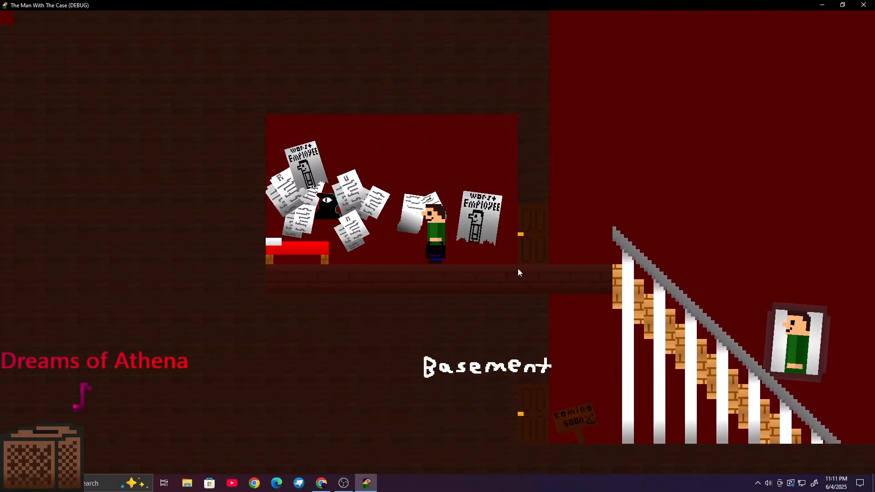
key(d)
key(space)
key(space)
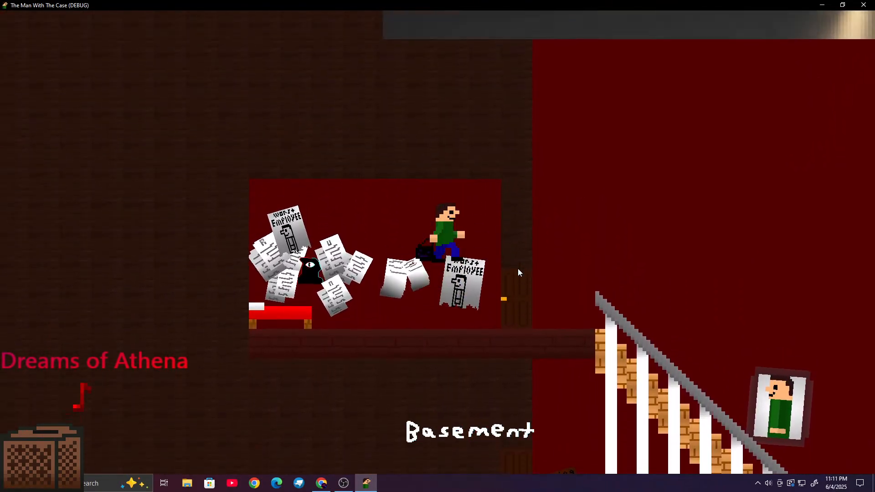
key(space)
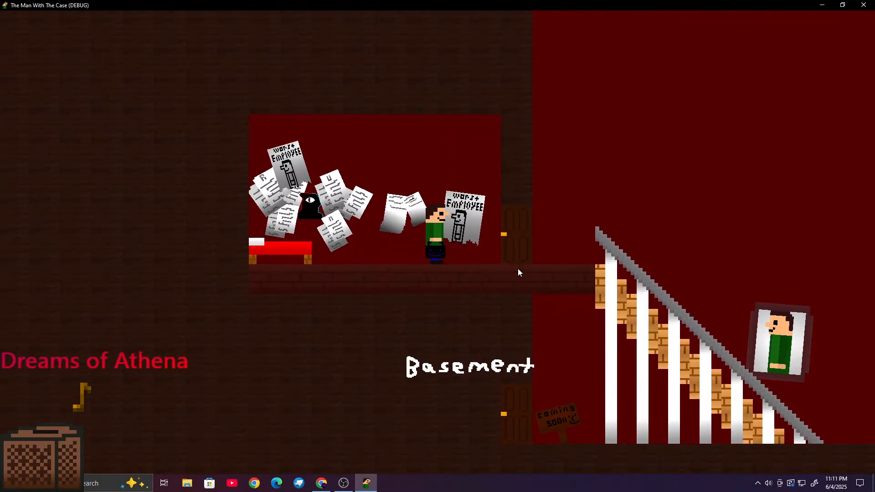
key(space)
key(a)
key(d)
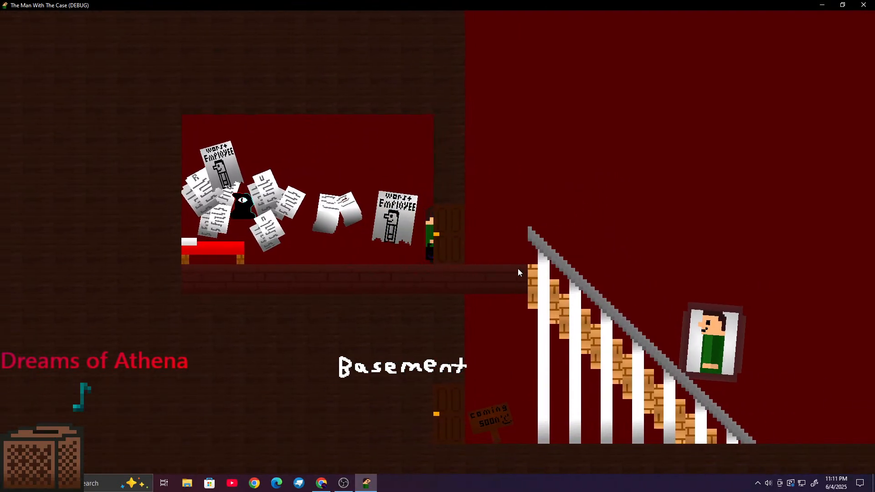
key(a)
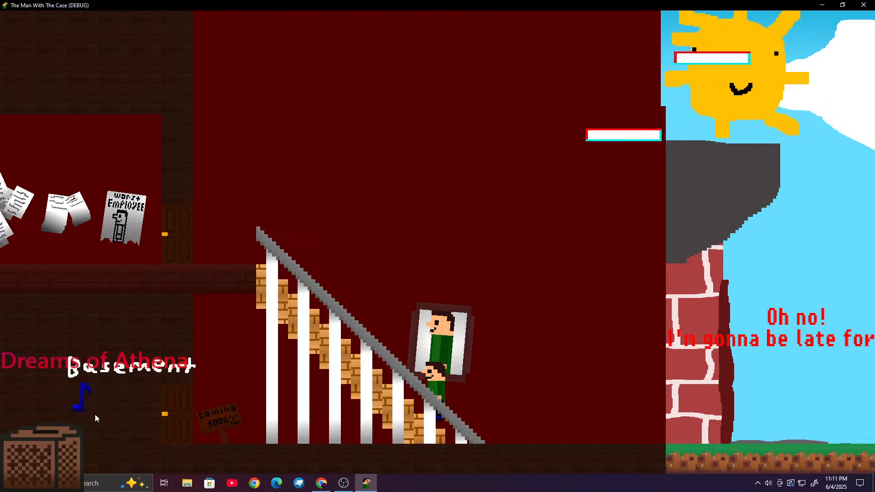
Step: Launch OP Auto Clicker, run repeated left clicks at a 100 millisecond interval over the game, and close it
key(super)
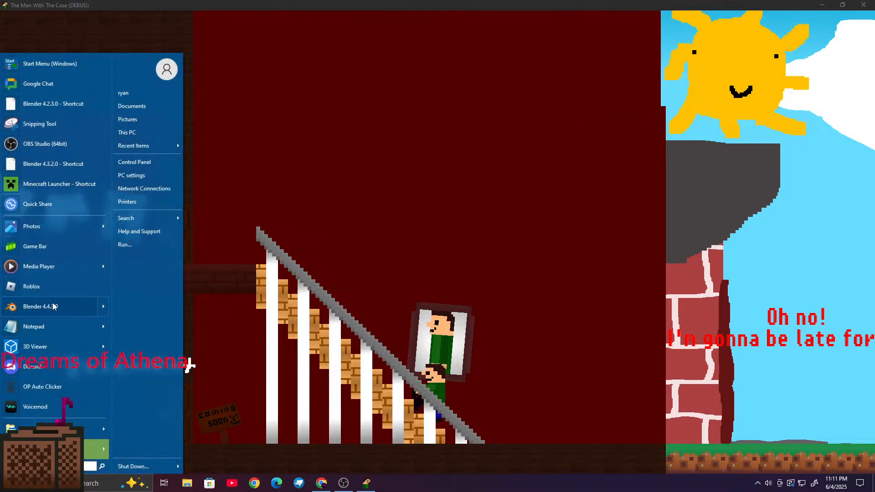
click(37, 388)
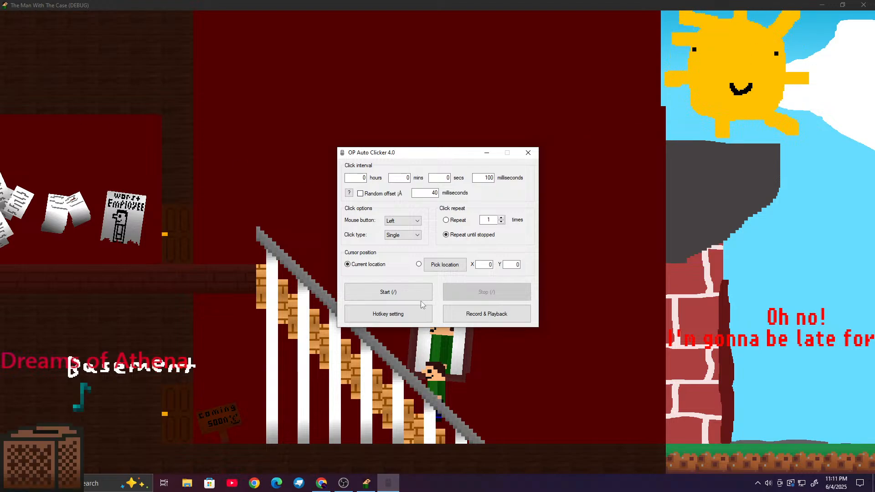
click(385, 293)
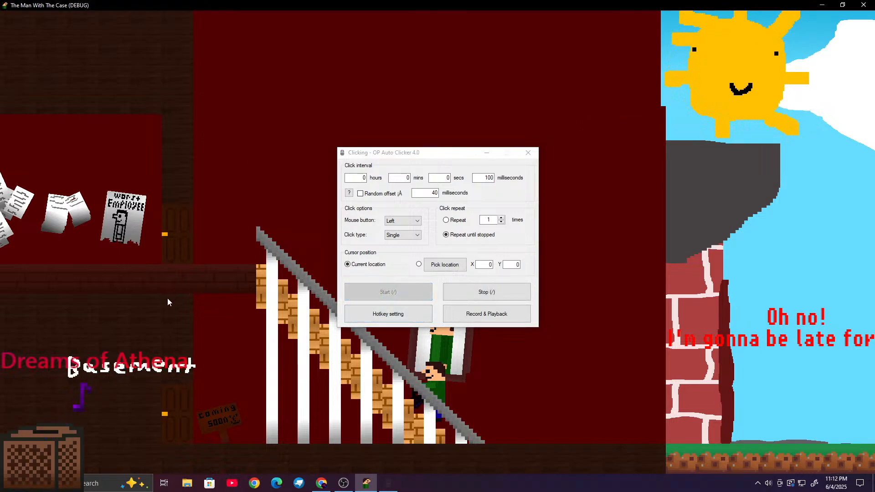
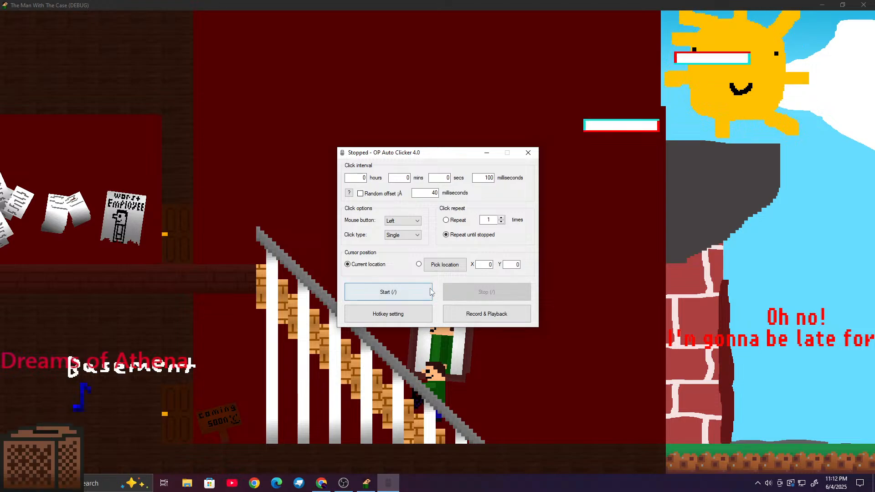
click(529, 153)
Step: Return to The Man With The Case, take the character outside, and run and jump between the flag and the climbing frame
click(350, 482)
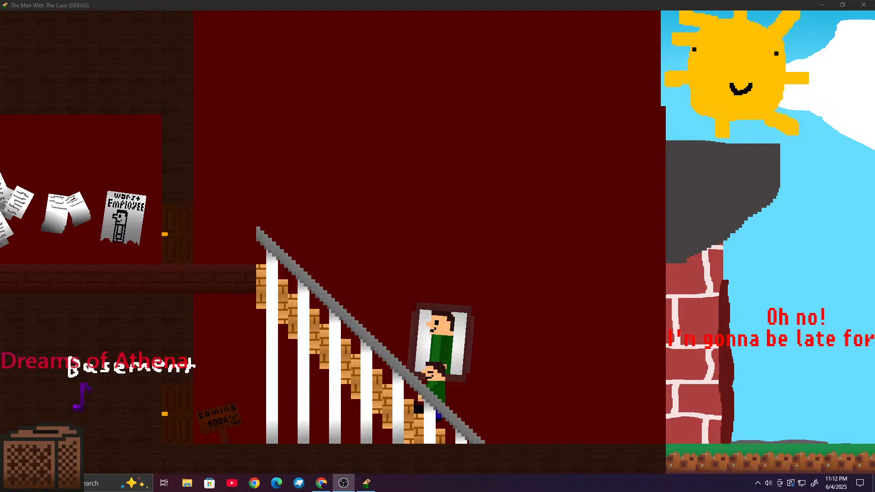
key(alt+Tab)
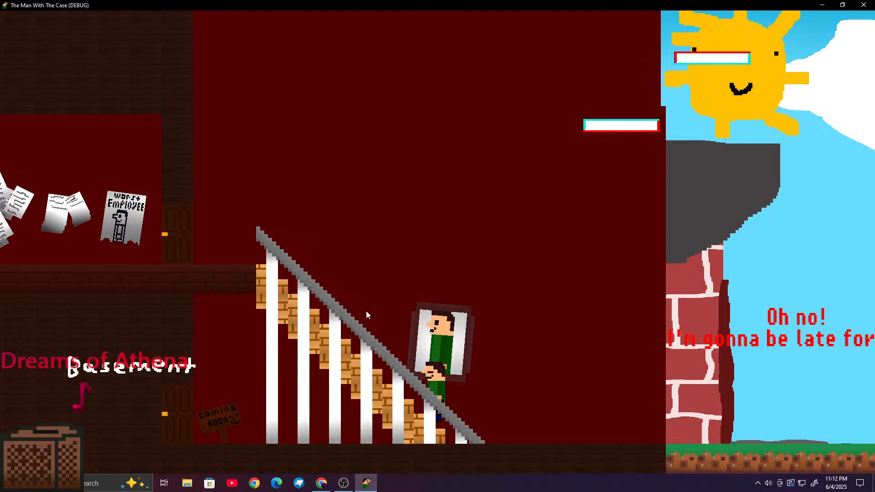
key(Right)
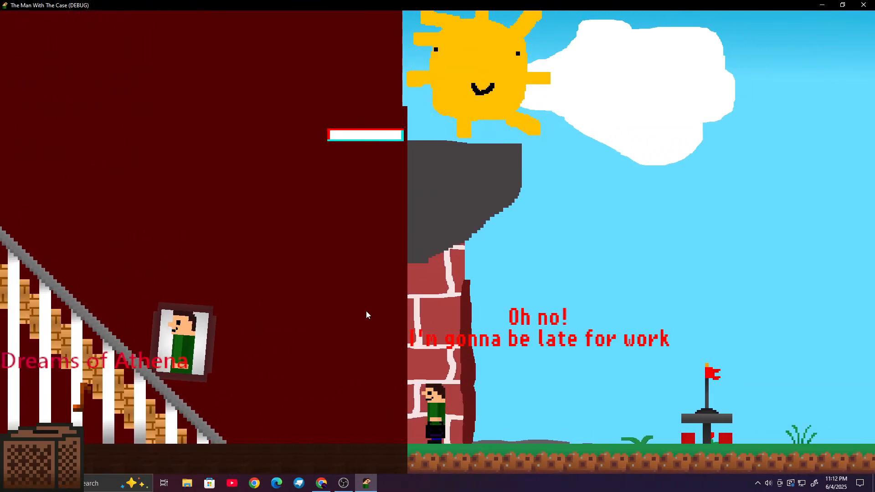
key(Right)
key(Up)
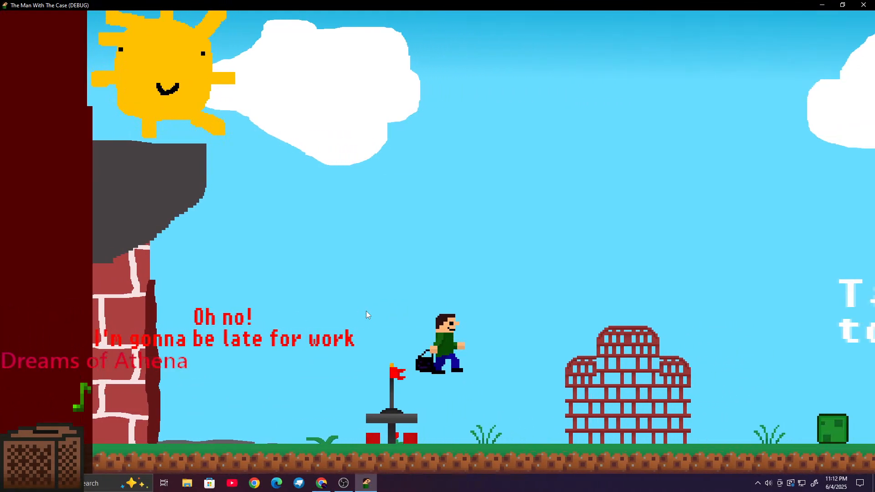
key(Left)
key(Up)
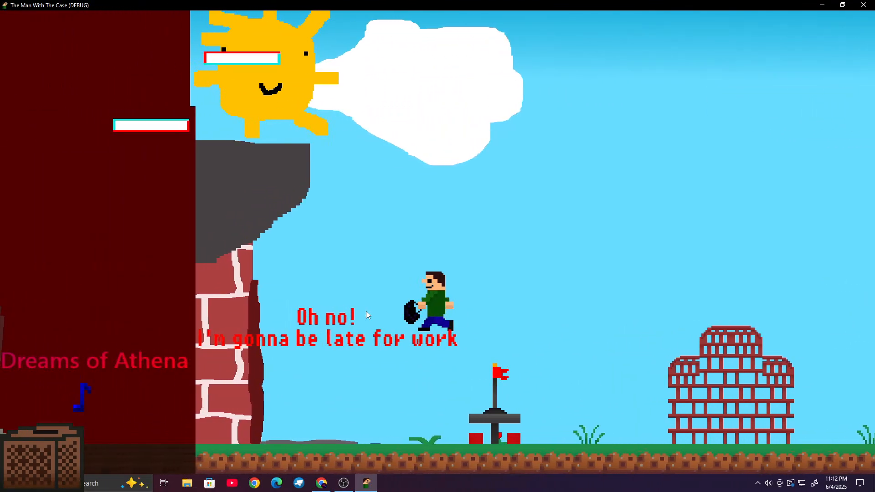
key(Right)
key(space)
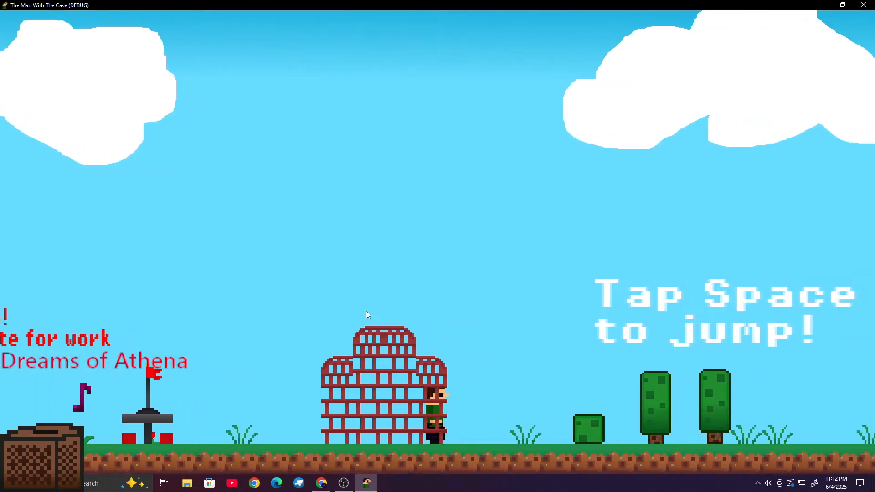
key(Left)
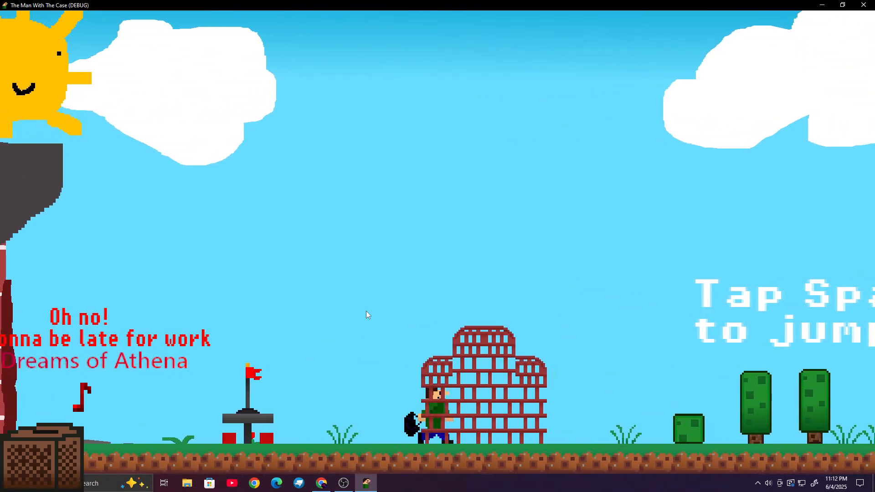
Step: Run the character past the climbing frame and jump back and forth between the tops of the two tall hedges
key(Right)
key(space)
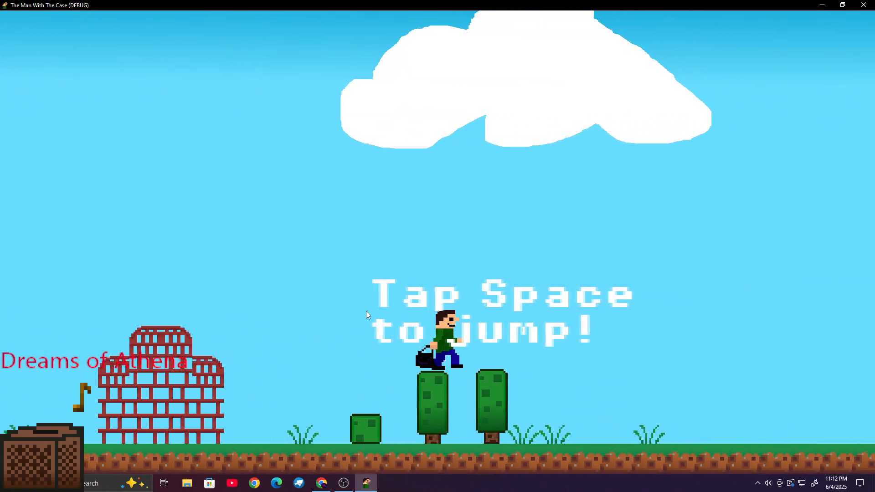
key(Left)
key(space)
key(Right)
key(Left)
key(space)
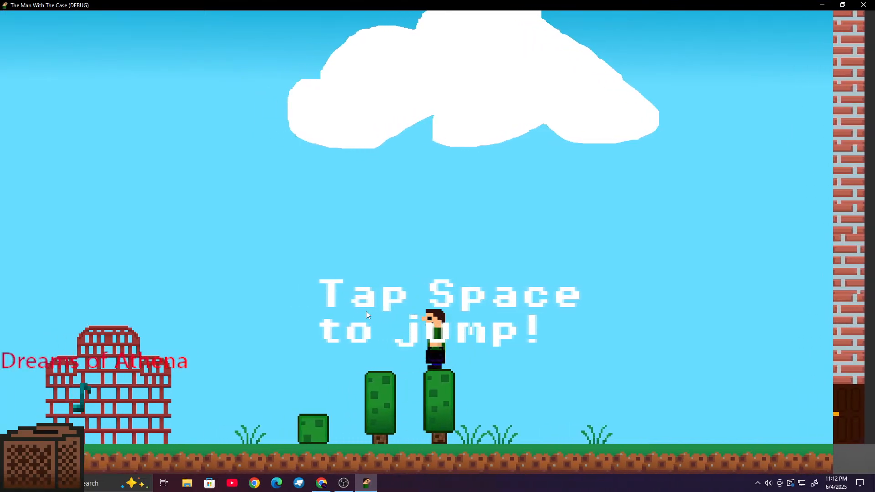
Step: Leap off the tall hedge and take the character through the door of the brick building
key(space)
key(Right)
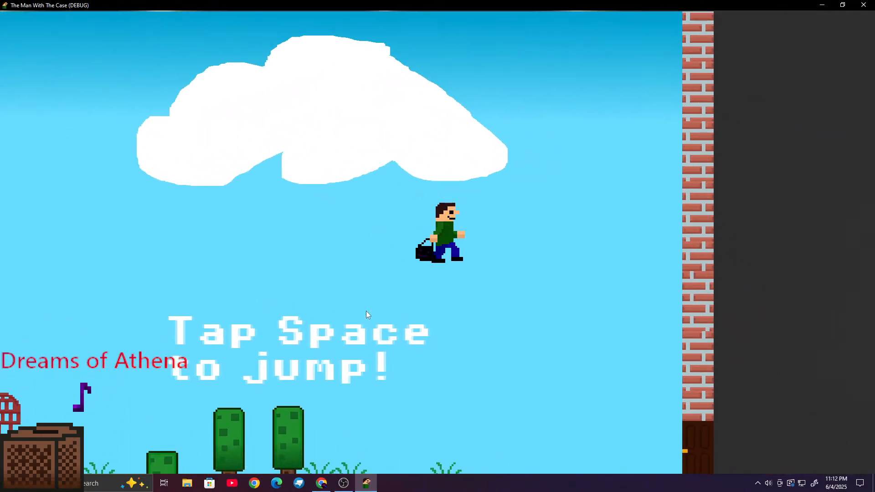
key(Right)
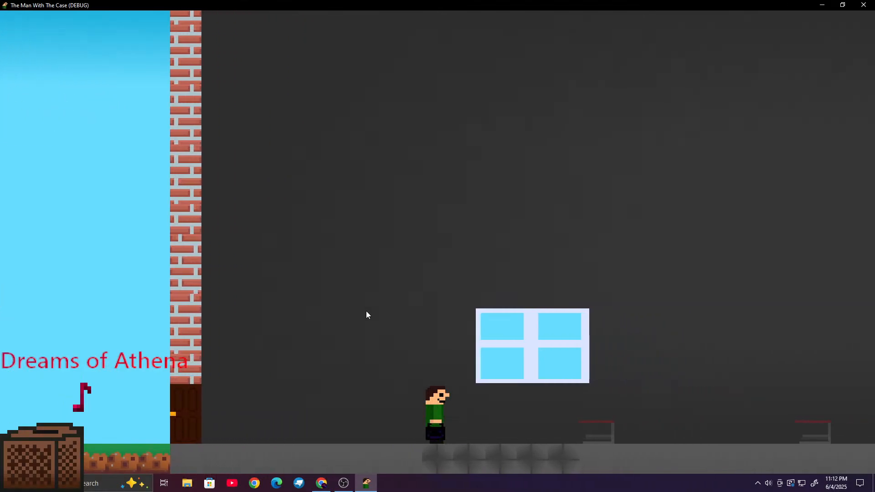
Step: Run and jump around the benches in the gray hall, changing direction between the windows
key(Right)
key(space)
key(Left)
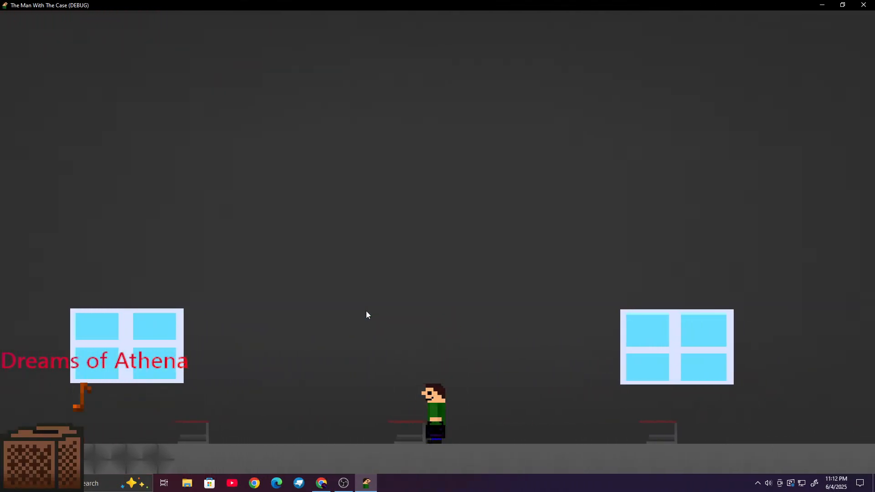
key(Left)
key(Right)
key(Left)
key(Right)
key(space)
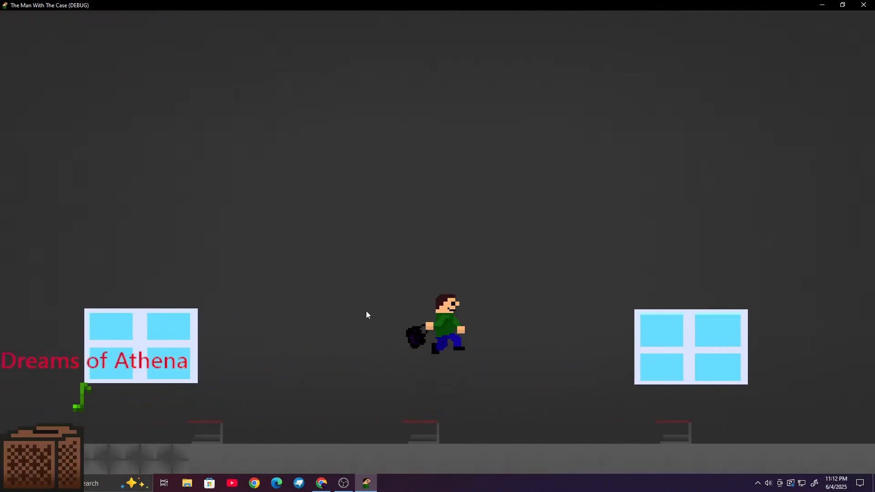
key(space)
key(Right)
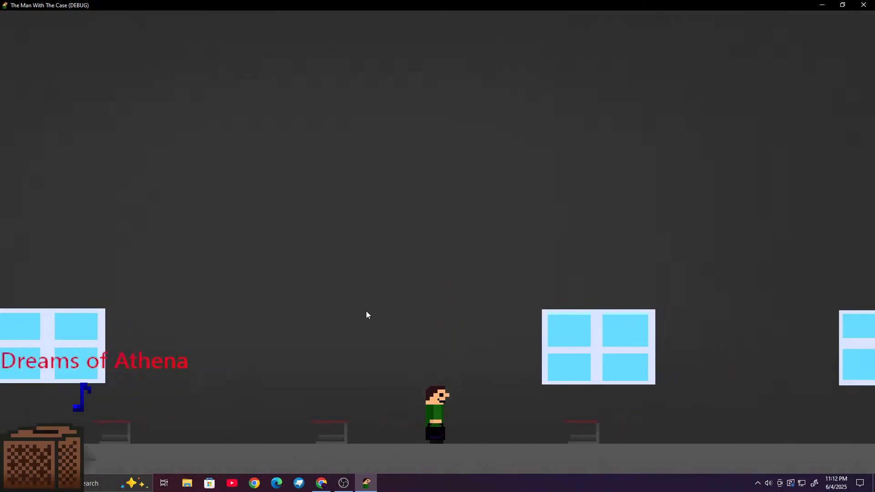
Step: Walk the character past the Elevator sign into the dark room and up to the elevator's keypad
key(Right)
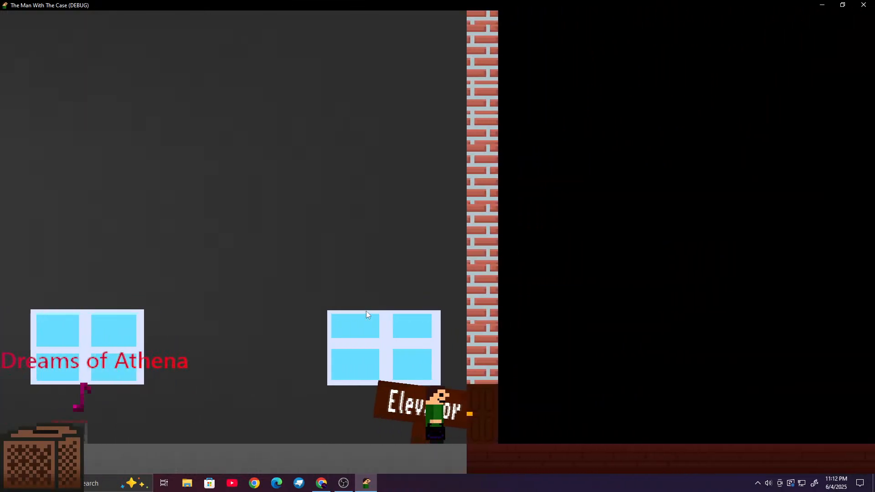
key(Right)
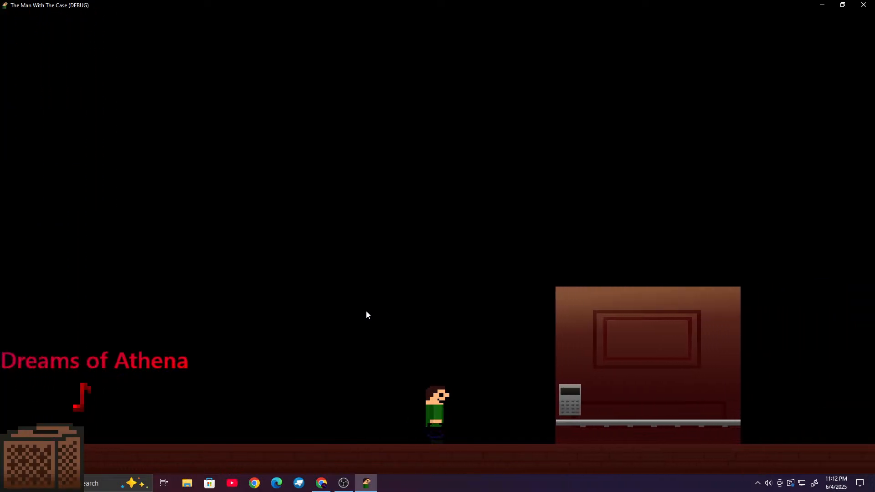
key(Right)
key(Right)
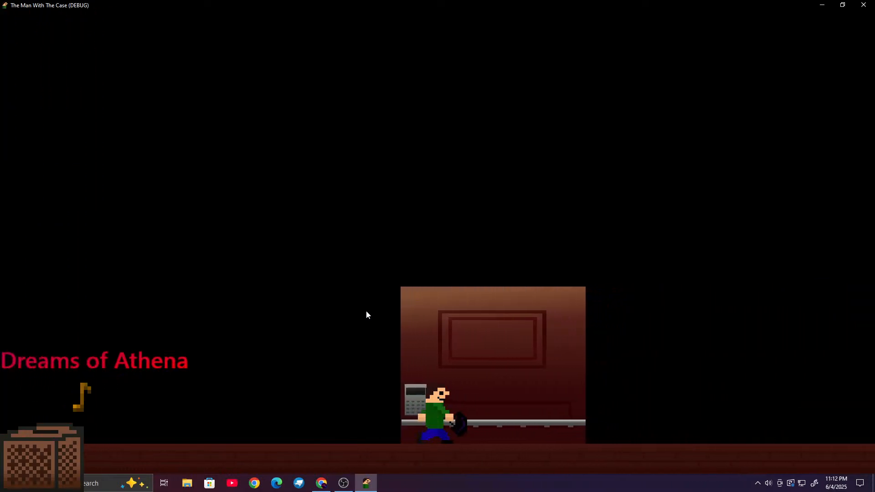
Step: Take the character back from the elevator, jump through the hall of benches, and go outside toward the hedges
key(Left)
key(Left)
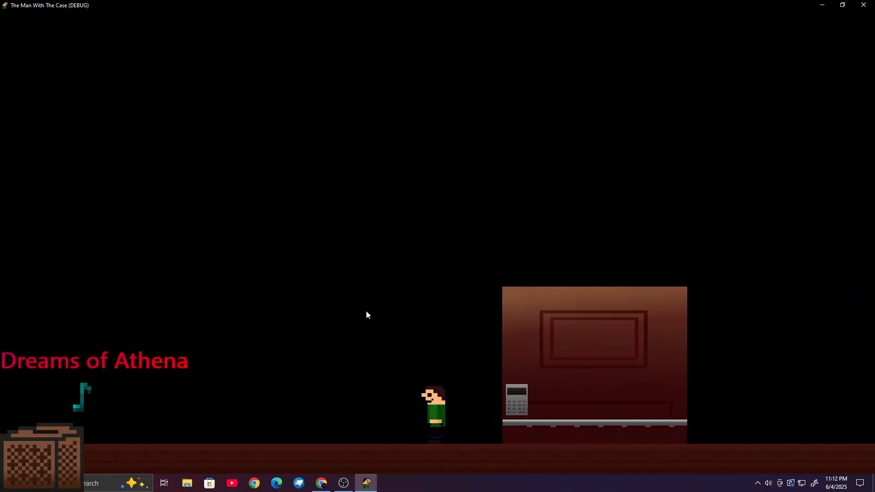
key(Left)
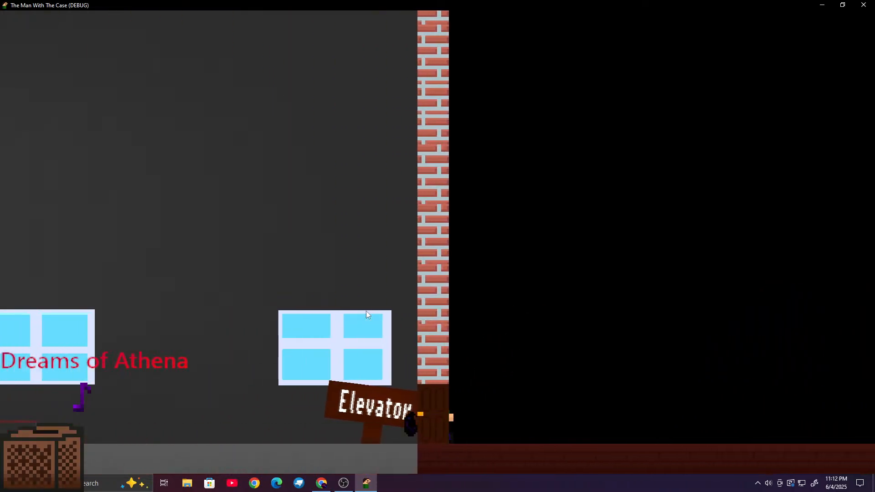
key(Left)
key(space)
key(space)
key(space)
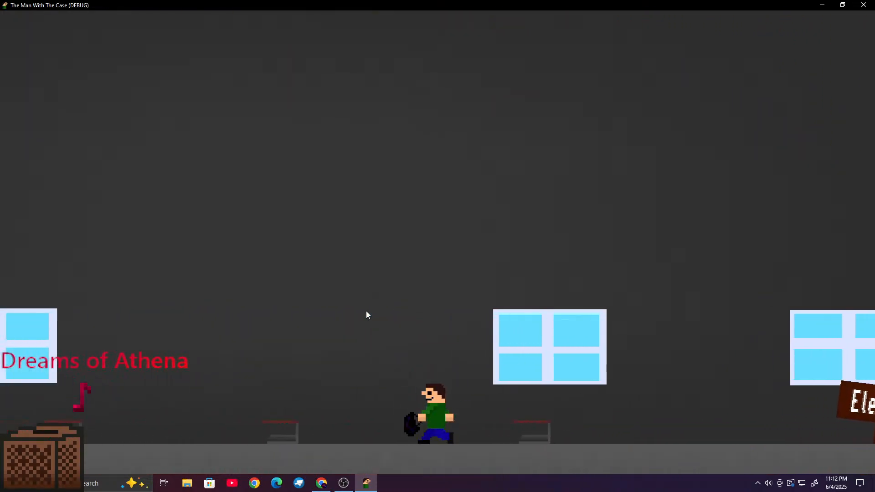
key(Left)
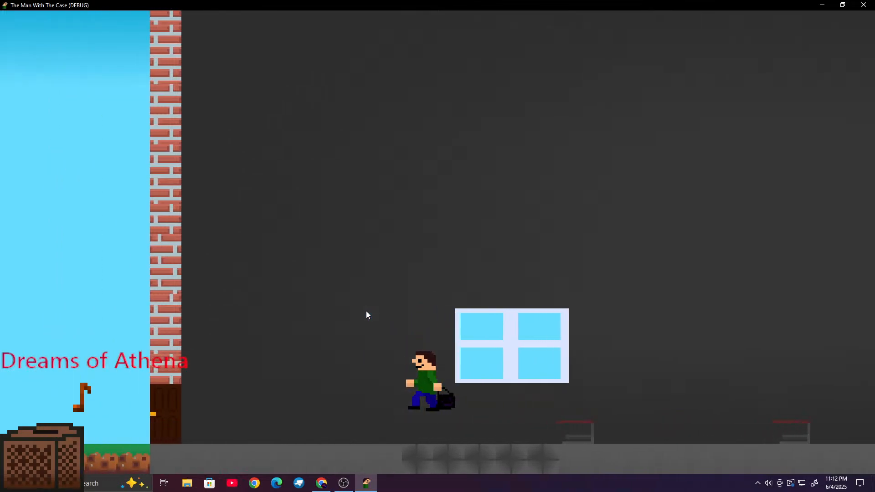
key(Left)
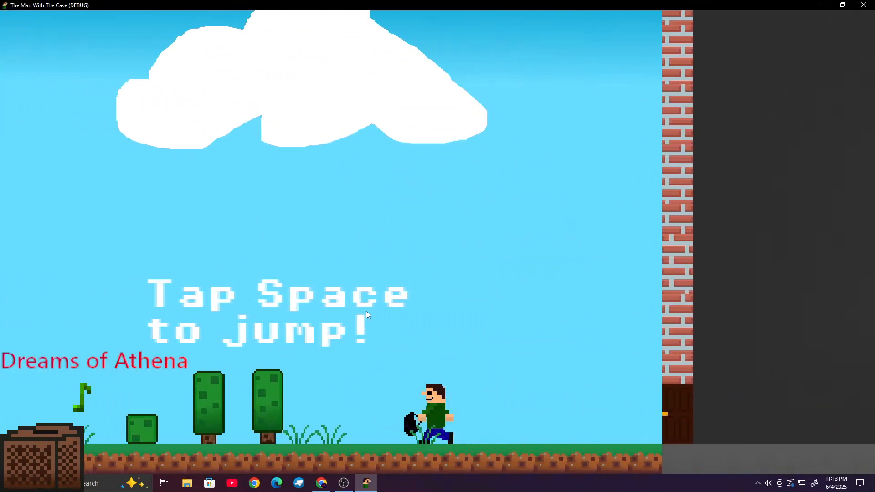
Step: Jump past the hedges and run by the climbing frame and the flag back to the house
key(space)
key(Left)
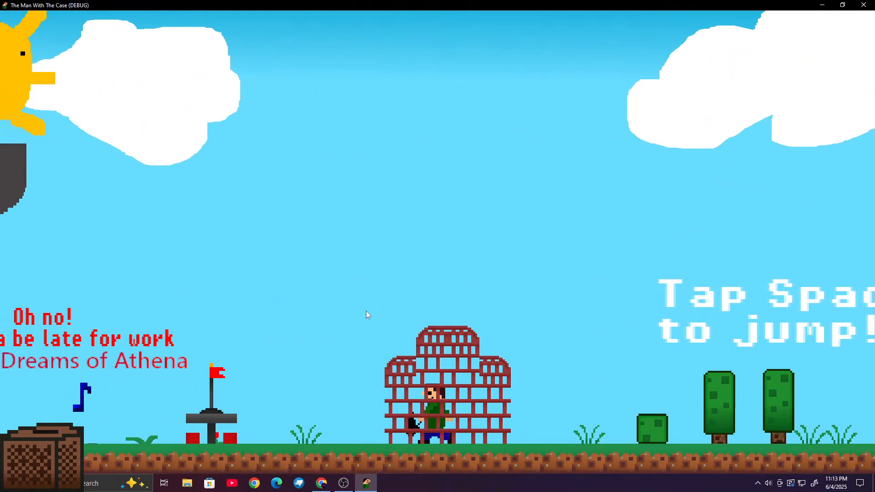
key(Left)
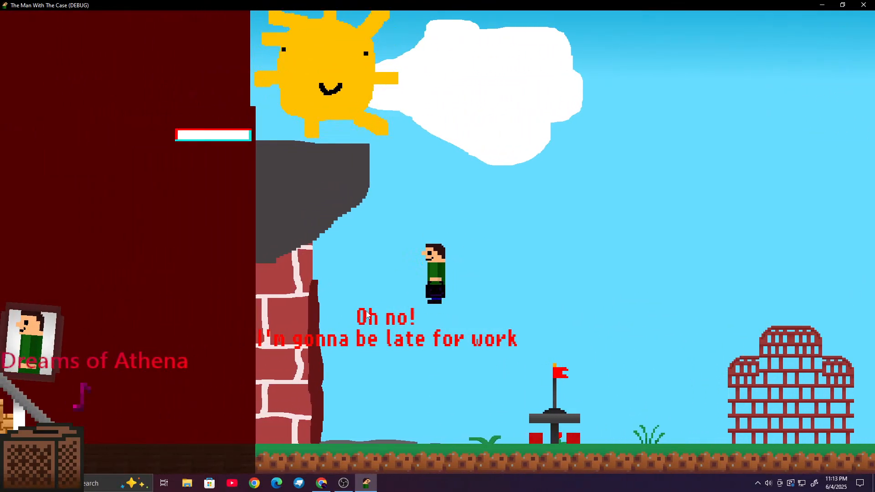
Step: Jump up beside the house near the sun, and bring the character into the dark room with the one-eyed figure
key(space)
key(Left)
key(Right)
key(space)
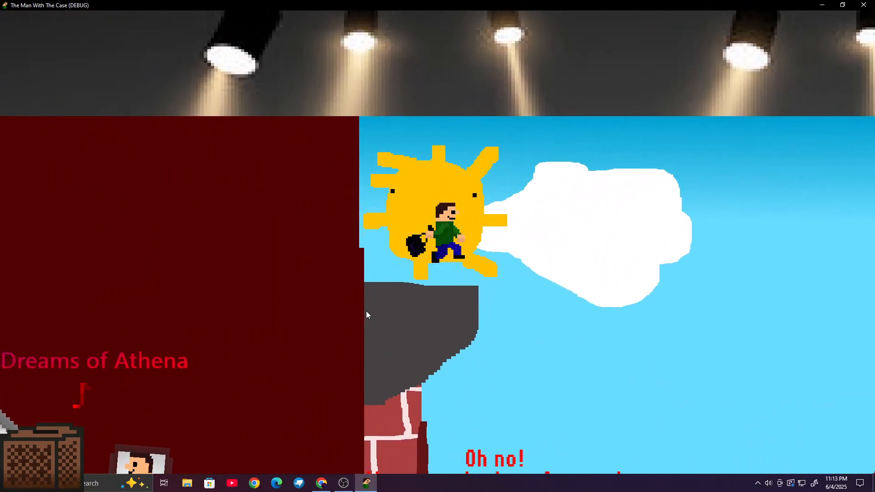
key(Left)
key(Right)
key(space)
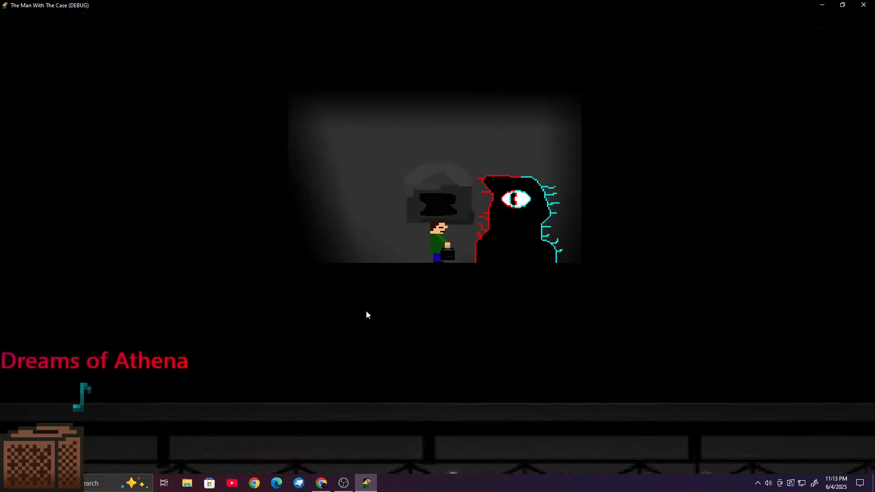
Step: Move the character back and forth beside the one-eyed figure, jumping in front of the dark gray object
key(Left)
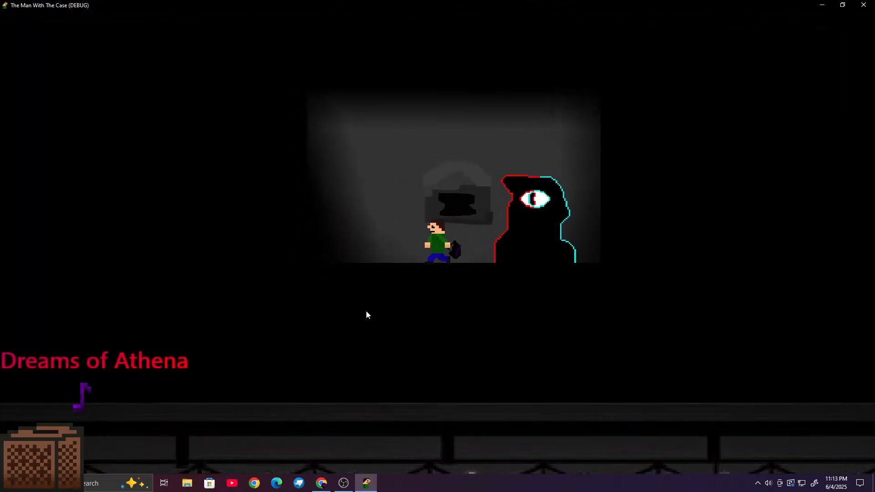
key(Right)
key(space)
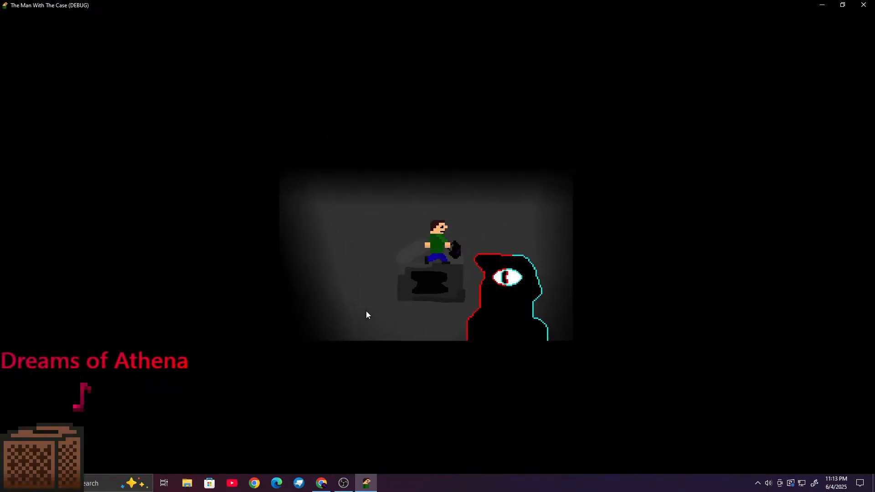
key(Left)
key(space)
key(Right)
key(Left)
key(Left)
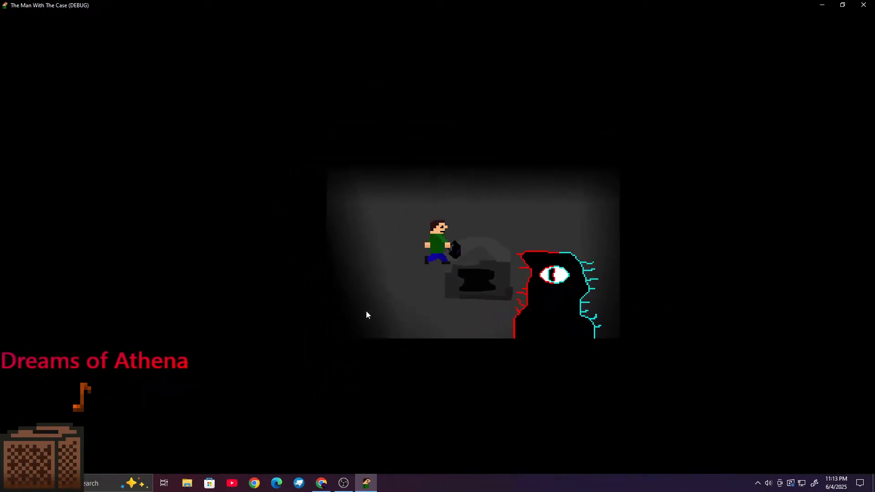
Step: Jump onto the one-eyed figure's head and shift the character back and forth on top of it
key(Right)
key(space)
key(space)
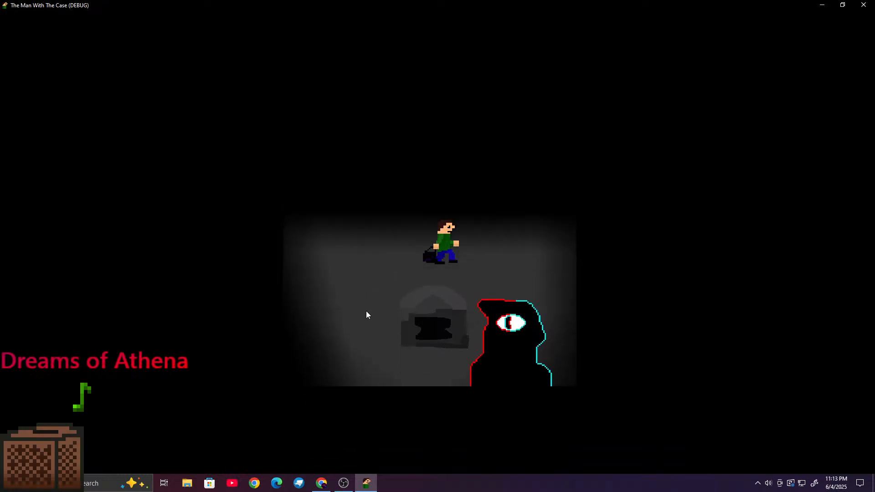
key(space)
key(Right)
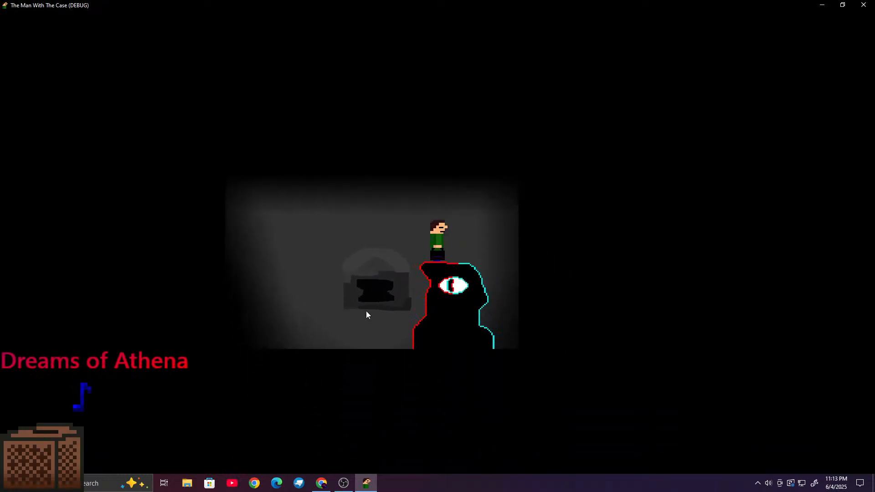
key(Right)
key(Left)
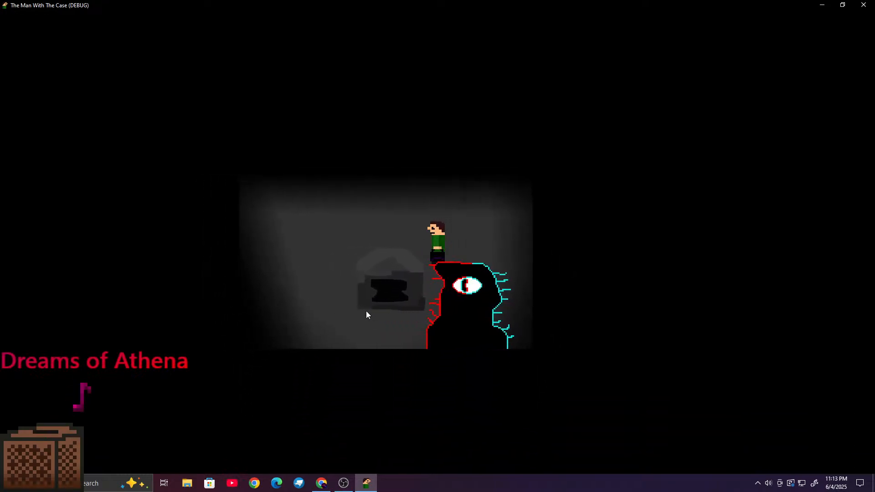
Step: Jump down from the figure's head, and leap up over the dark gray object, heading away from the figure
key(space)
key(Right)
key(space)
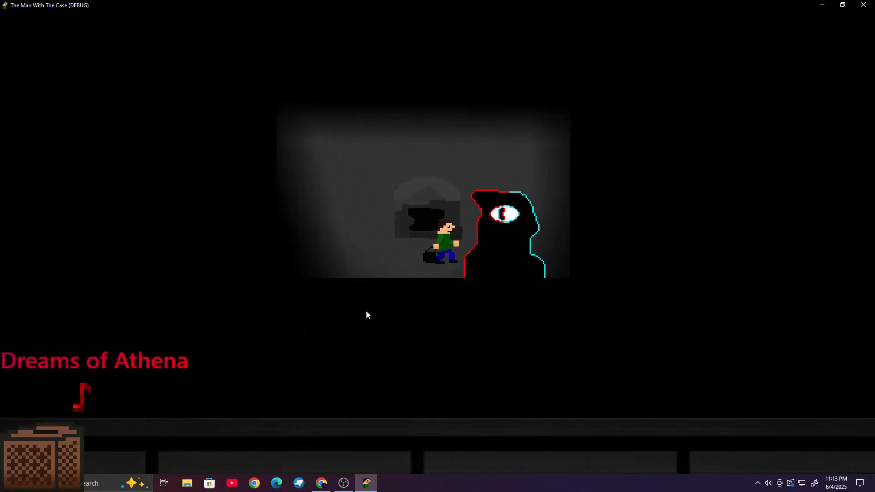
key(Left)
key(space)
key(space)
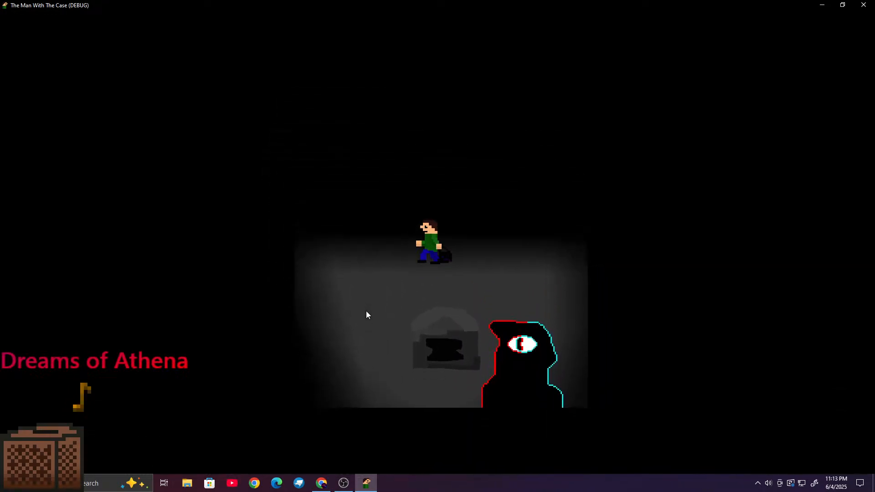
key(a)
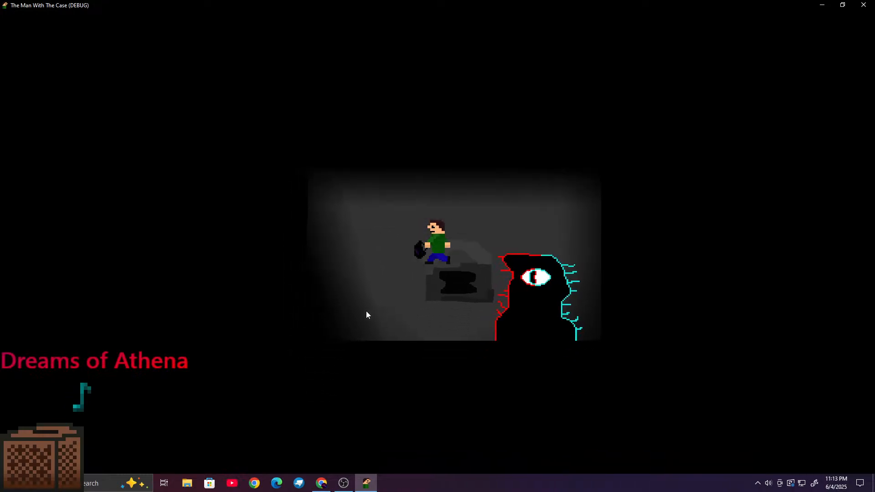
Step: Keep jumping in alternating directions, and take the character to the edge of the lit room farthest from the figure
key(space)
key(d)
key(a)
key(space)
key(a)
key(d)
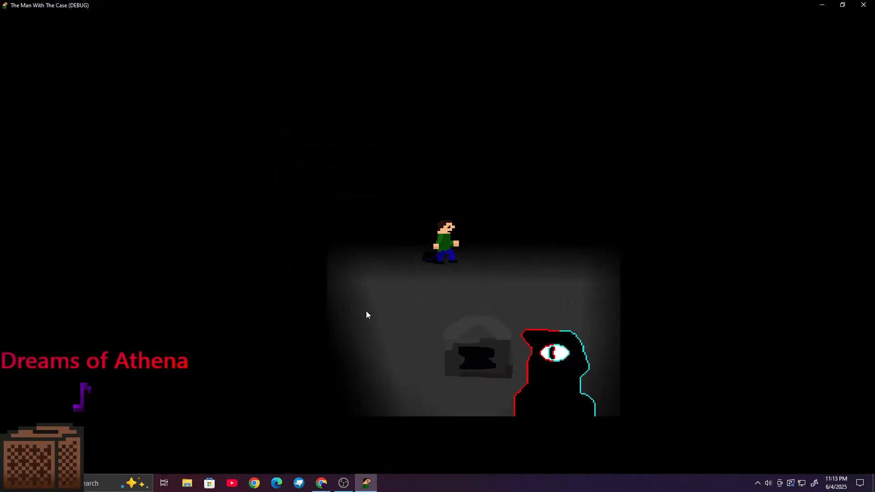
key(a)
key(space)
key(d)
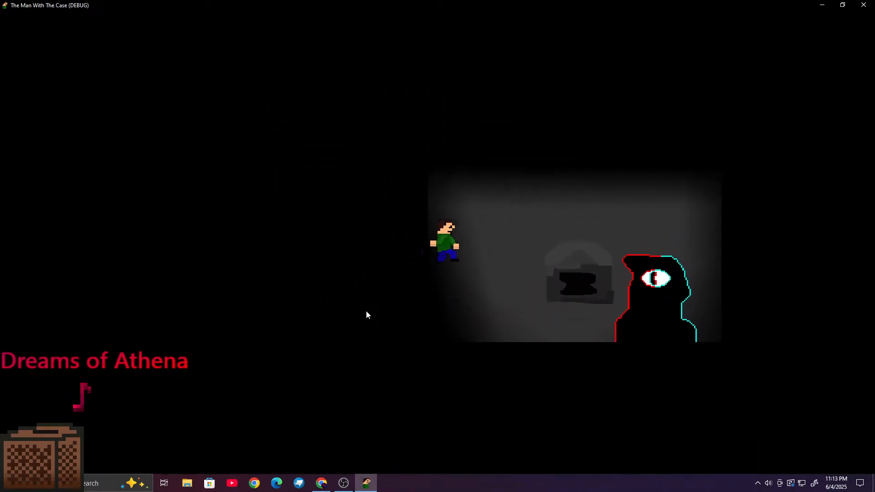
Step: Jump across the lit room onto the one-eyed figure's head, and continue past it into the darkness
key(space)
key(space)
key(a)
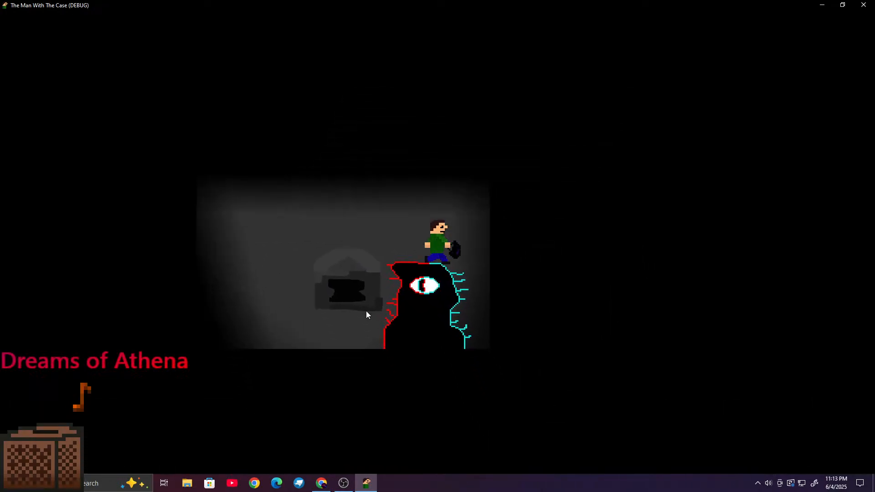
key(d)
key(space)
key(d)
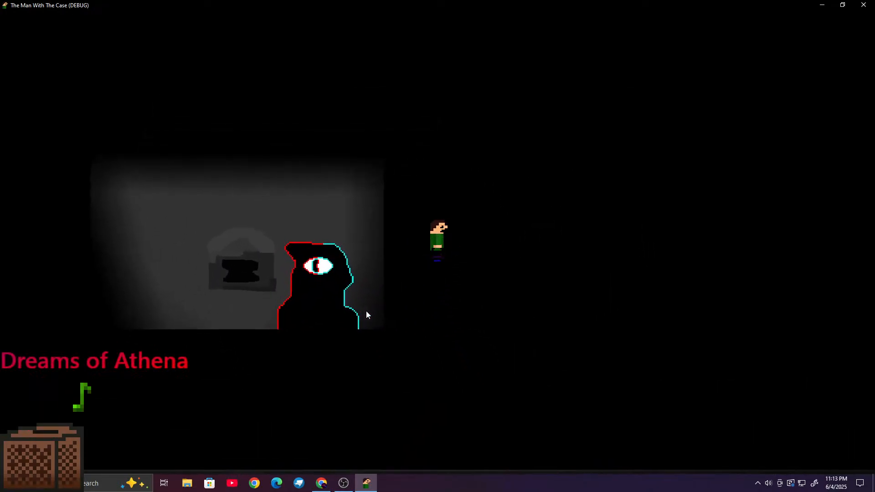
Step: Return the character to the landing outside the bedroom, go down the stairs, and leave the house
key(a)
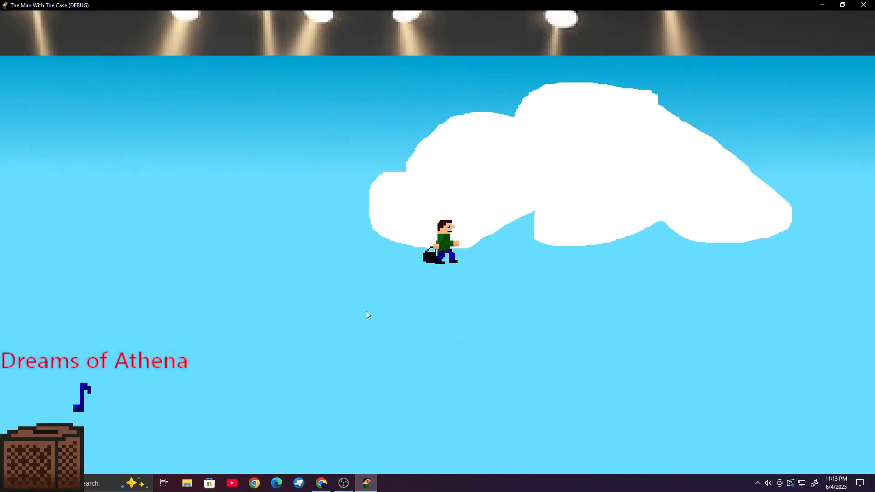
key(d)
key(d)
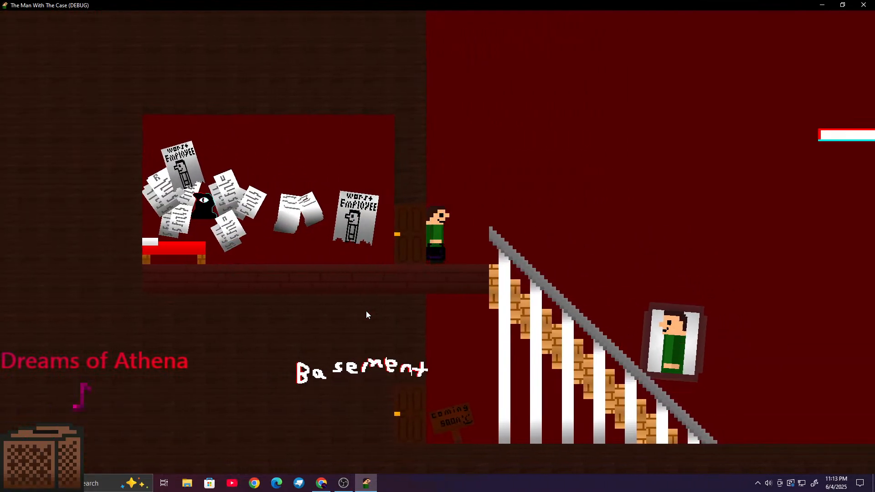
key(d)
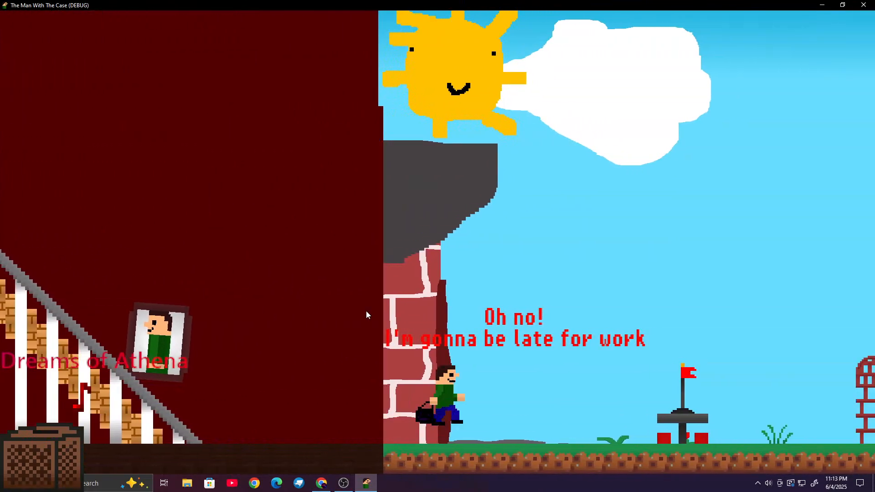
Step: Jump over the flag outside the house, and jump back up past the dark roof toward the stage lights
key(d)
key(space)
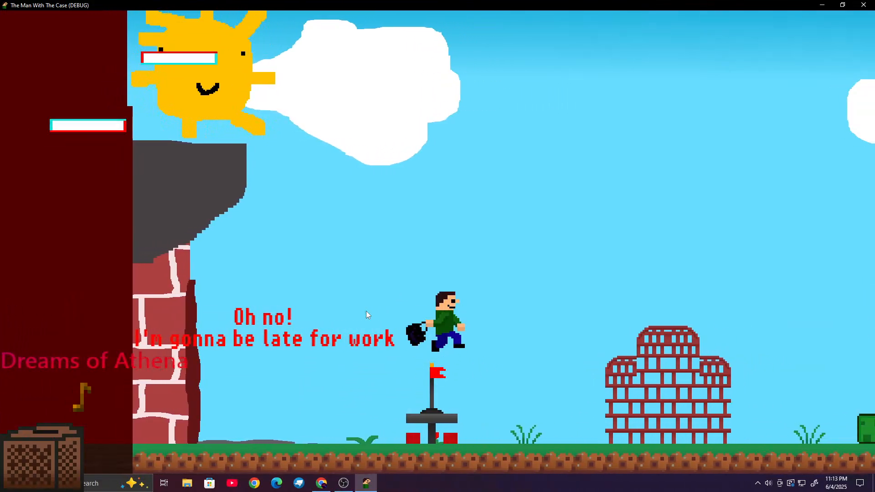
key(a)
key(space)
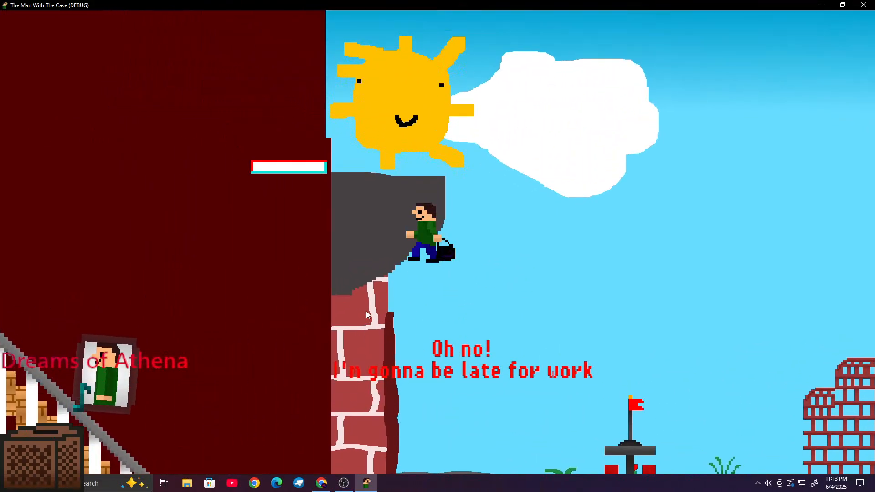
key(space)
key(space)
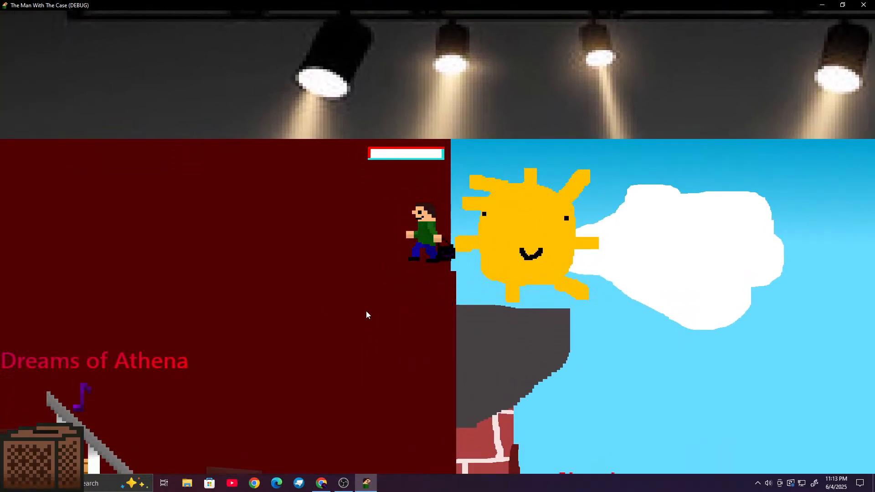
Step: Move the character back and forth around the sun beneath the stage lights, jumping back onto the platform after dropping off
key(d)
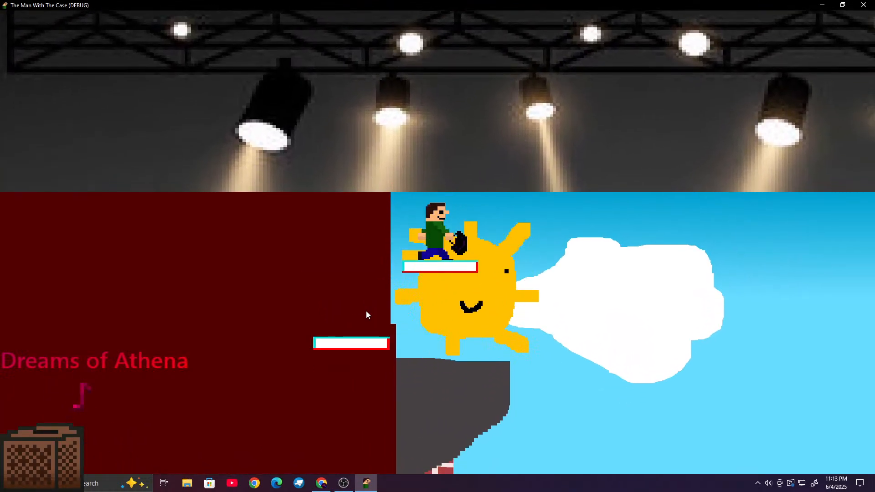
key(d)
key(a)
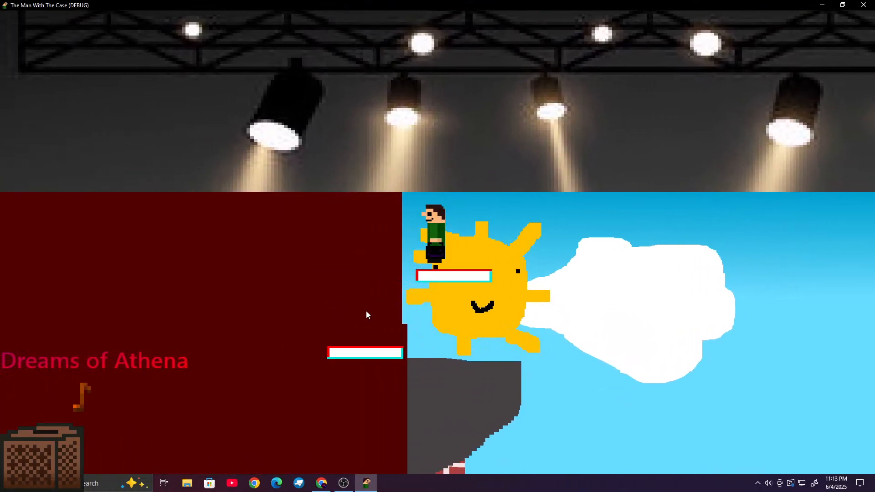
key(d)
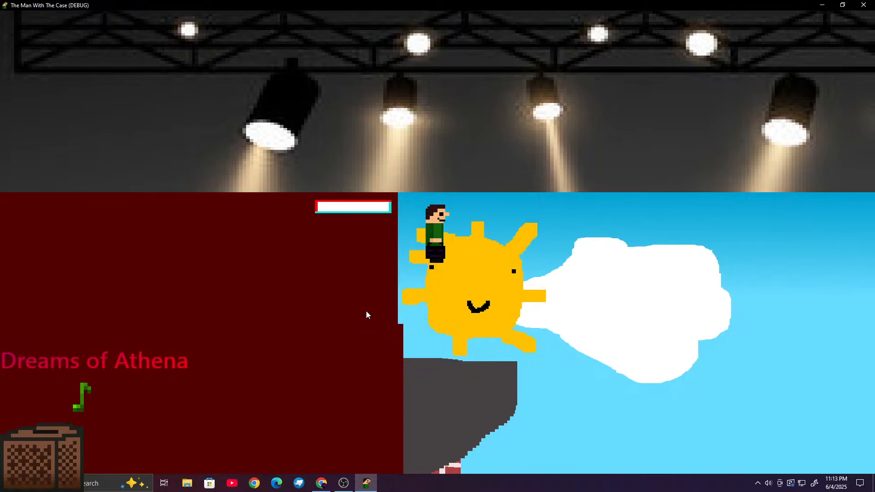
key(d)
key(d)
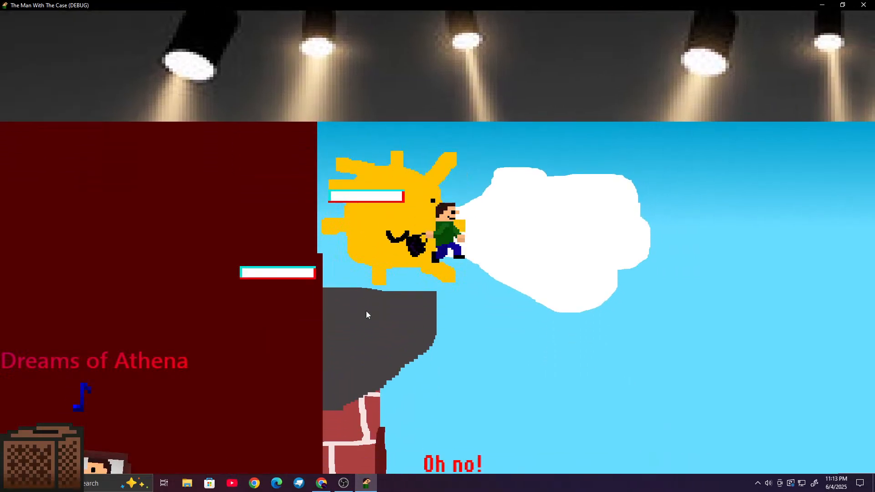
key(a)
key(space)
key(d)
key(d)
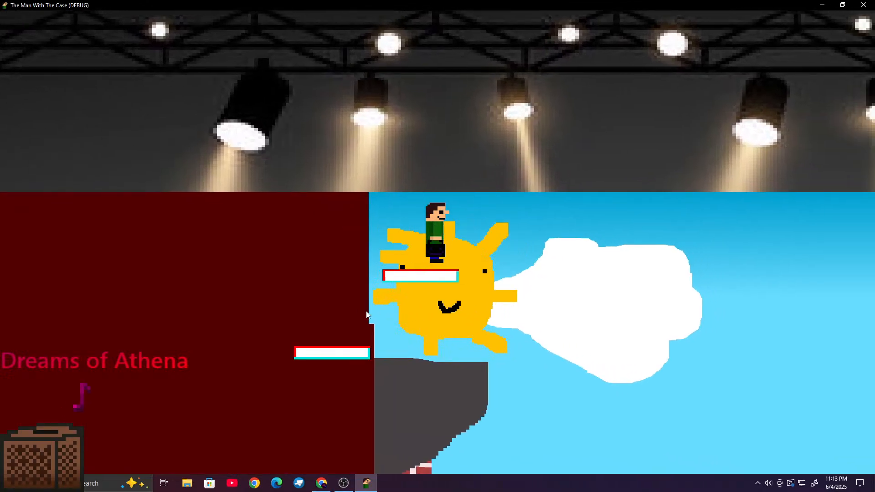
Step: Drop from the platform by the sun, run past the brick structure, and jump the low hedge to the first tall bush
key(a)
key(d)
key(d)
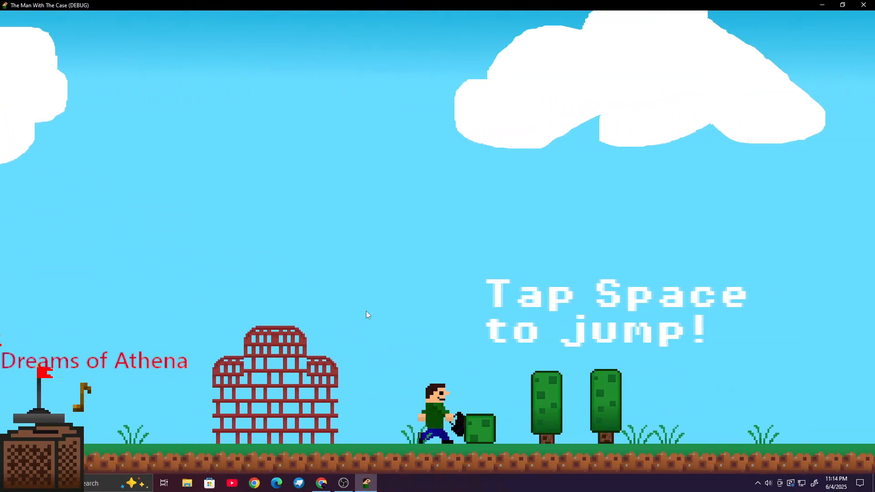
key(space)
key(a)
key(d)
key(a)
key(d)
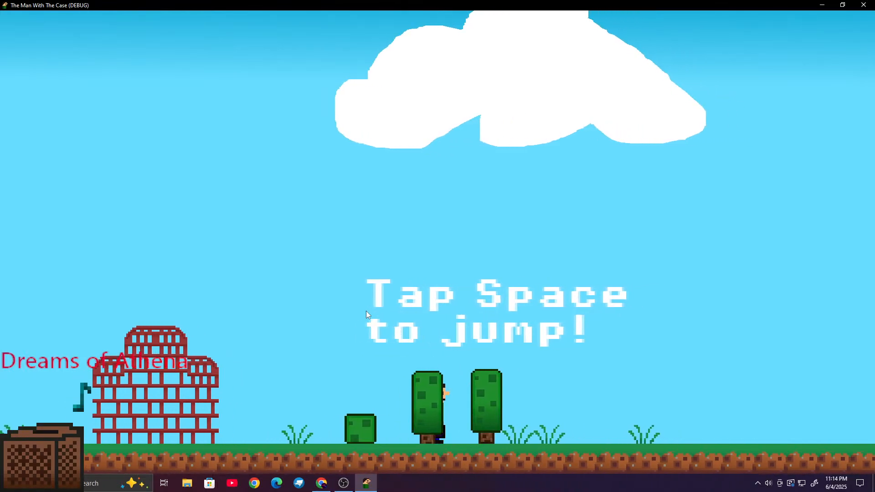
Step: Turn around and jump back over the brick structure to the flag, hopping in both directions above it
key(a)
key(space)
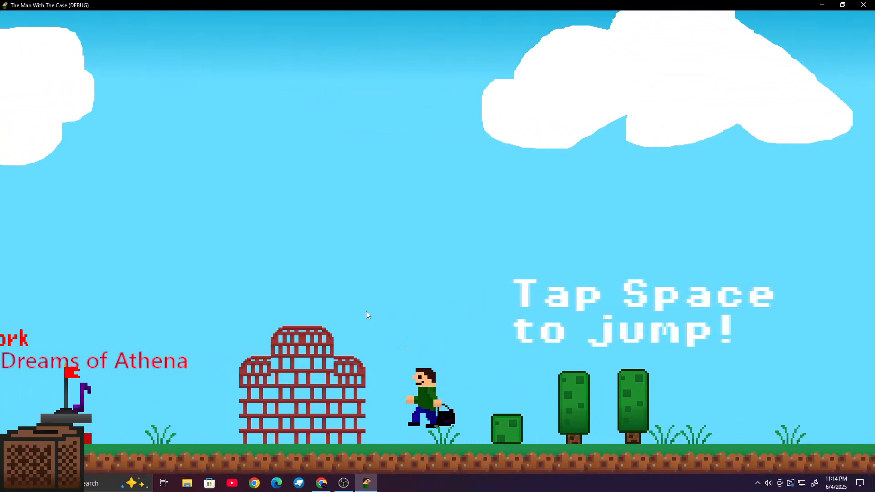
key(space)
key(space)
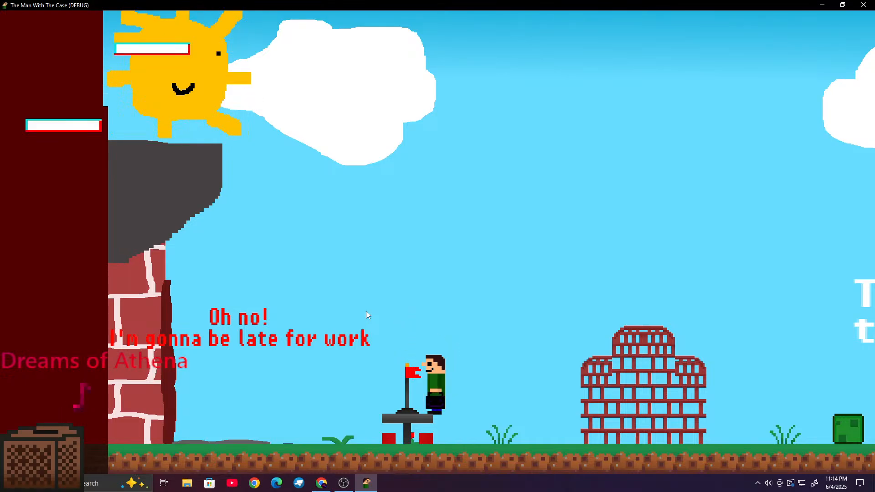
key(d)
key(a)
key(space)
key(d)
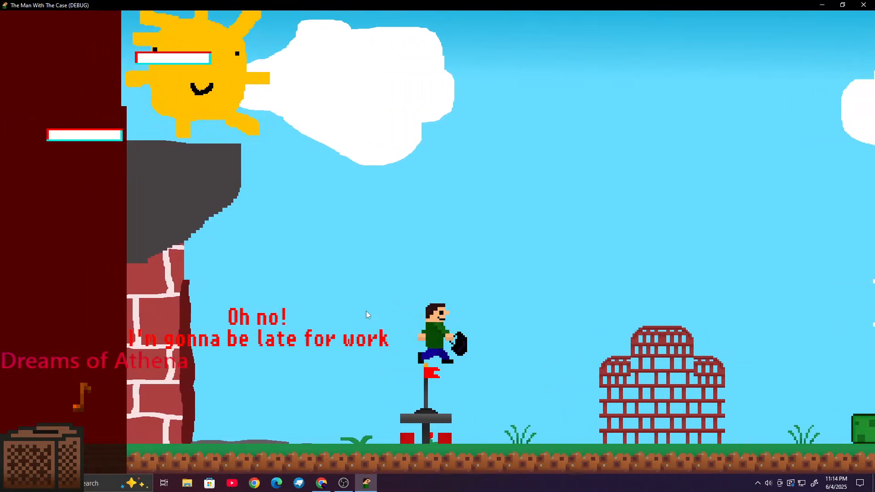
Step: Move from the flag to the brick structure, and jump back toward the roof of the house
key(space)
key(space)
key(a)
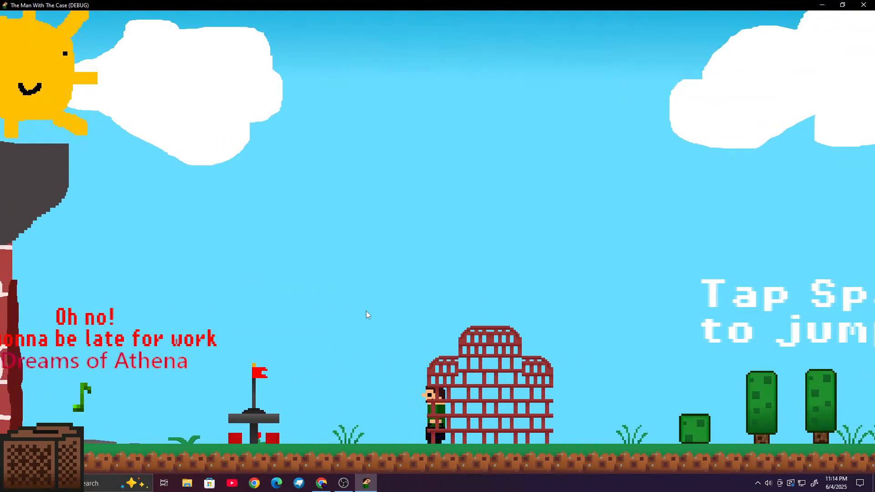
key(space)
key(a)
key(space)
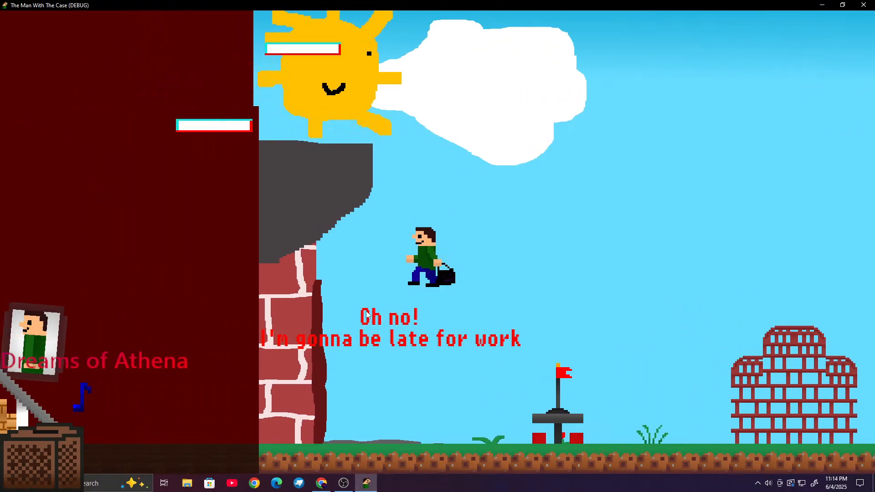
Step: Jump up around the edge of the dark roof, and climb to the sun beneath the stage lights
key(a)
key(space)
key(d)
key(space)
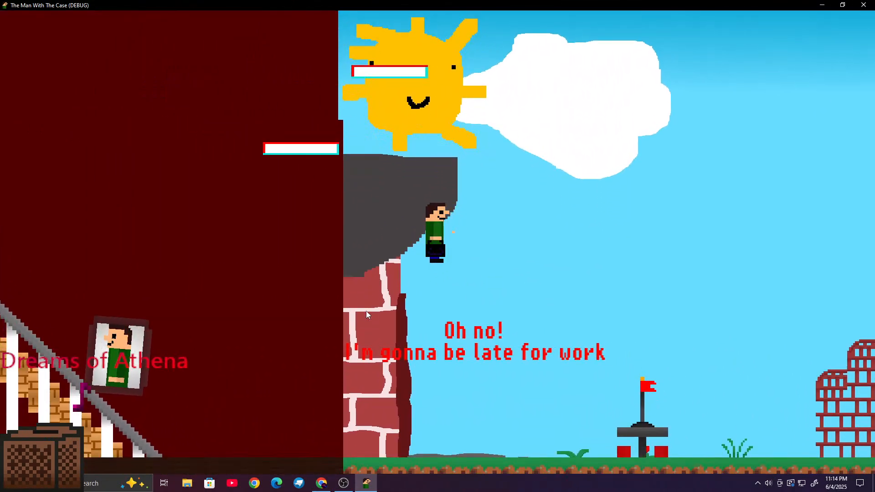
key(a)
key(d)
key(a)
key(space)
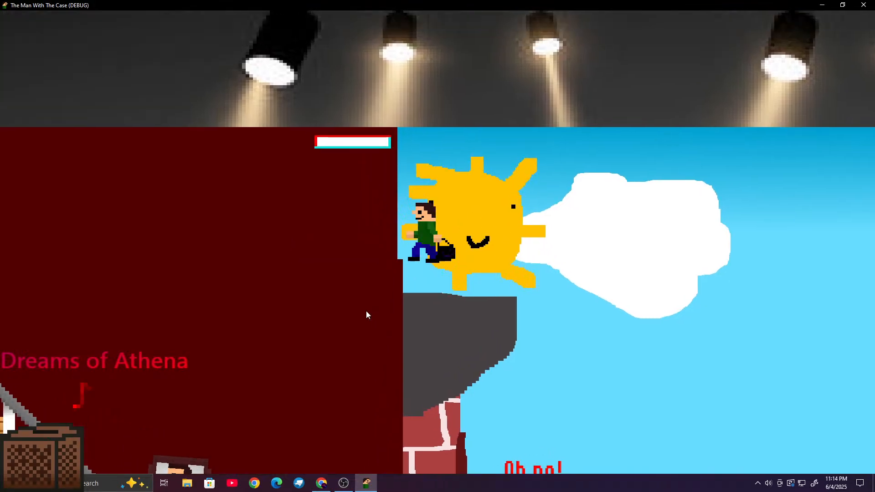
key(space)
key(d)
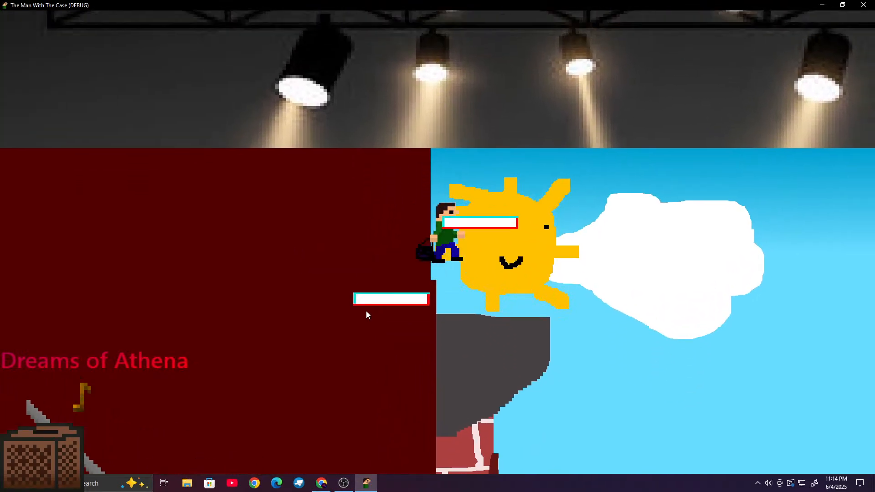
Step: Shift the character in alternating directions on the platform by the sun, and reach the dark room with the one-eyed figure
key(a)
key(d)
key(a)
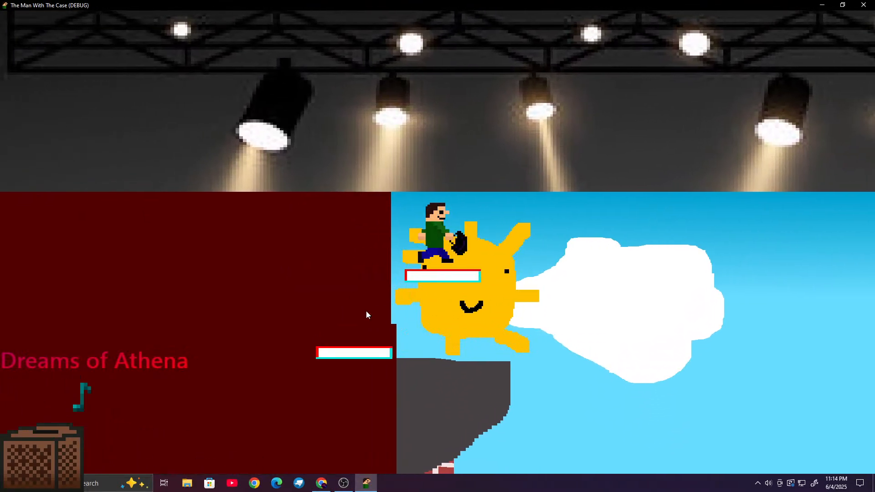
key(d)
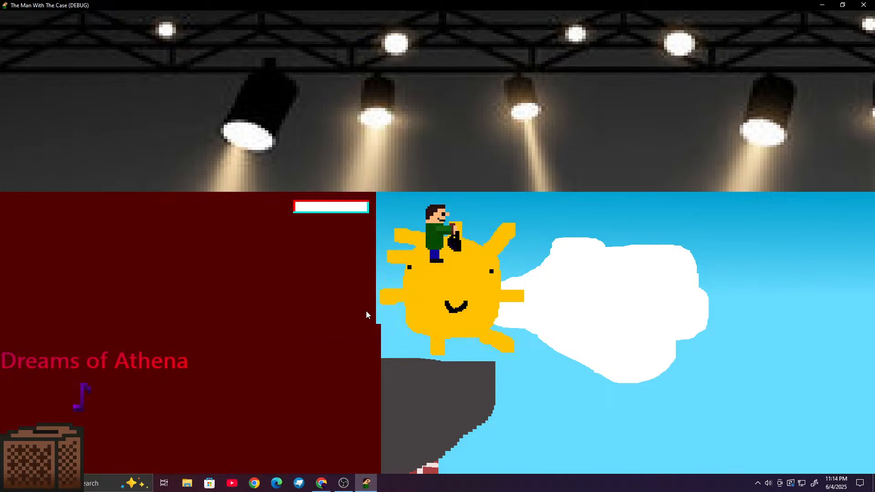
key(a)
key(d)
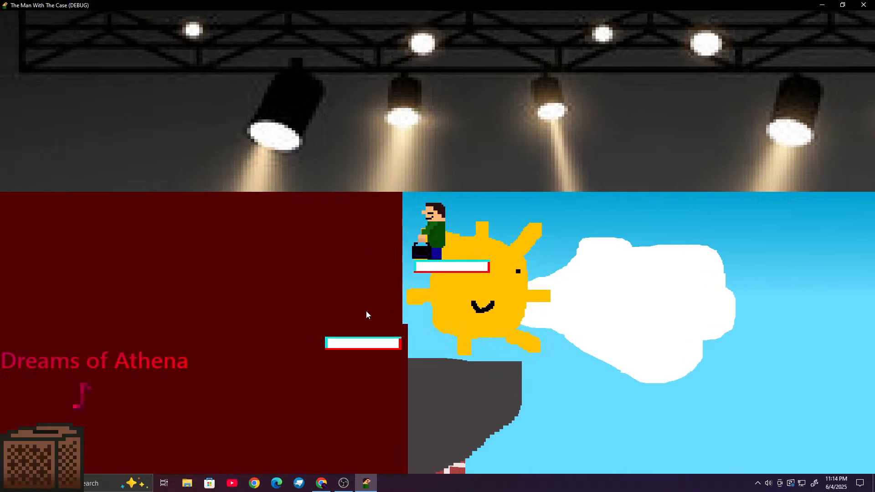
key(a)
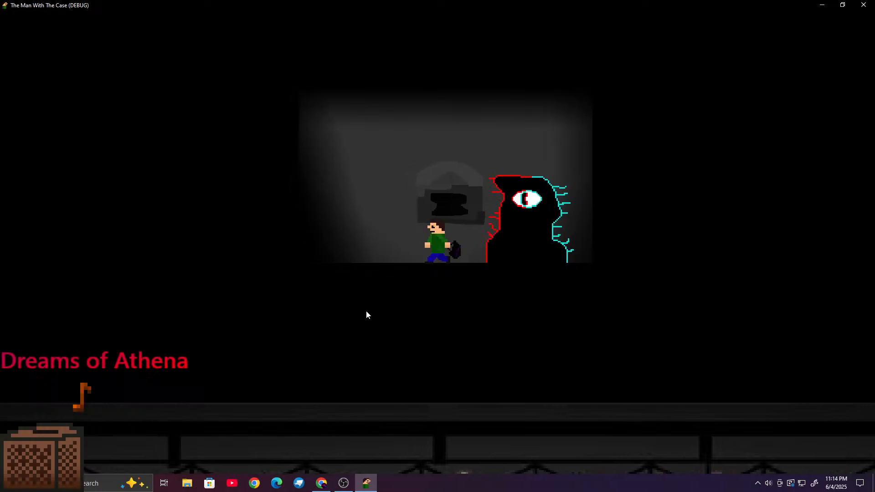
Step: Jump over the one-eyed figure and out of the lit room into the darkness behind it
key(space)
key(d)
key(space)
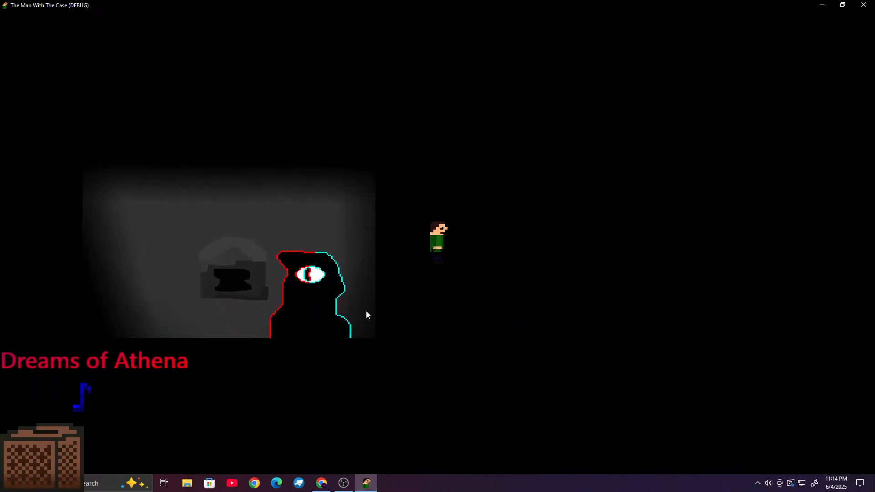
key(space)
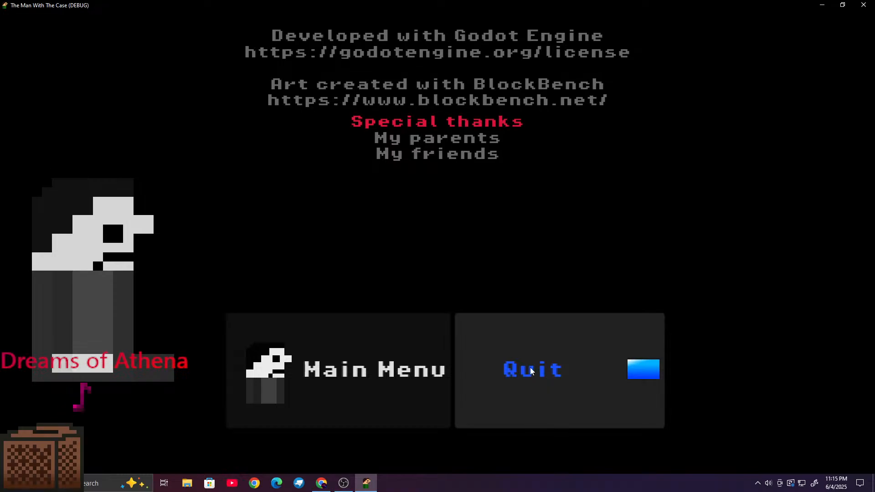
Step: Return from the credits to the main menu, and start the game again, taking the character from the bedroom down the stairs
click(351, 382)
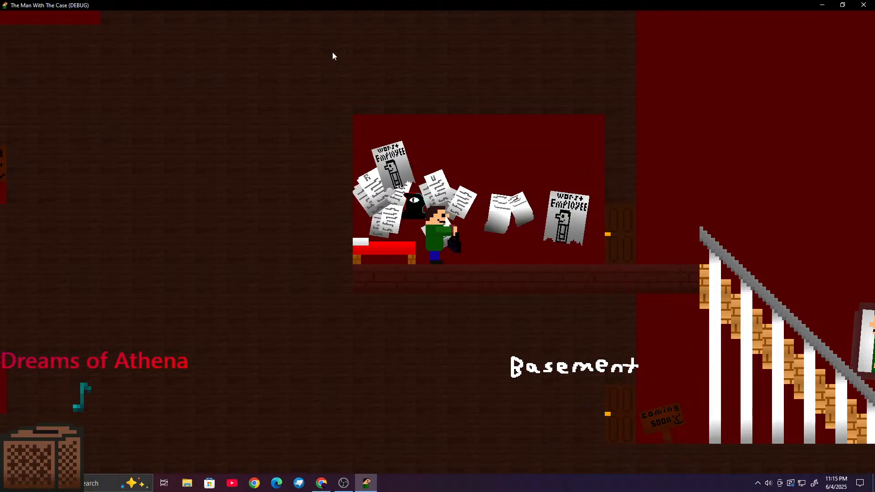
key(d)
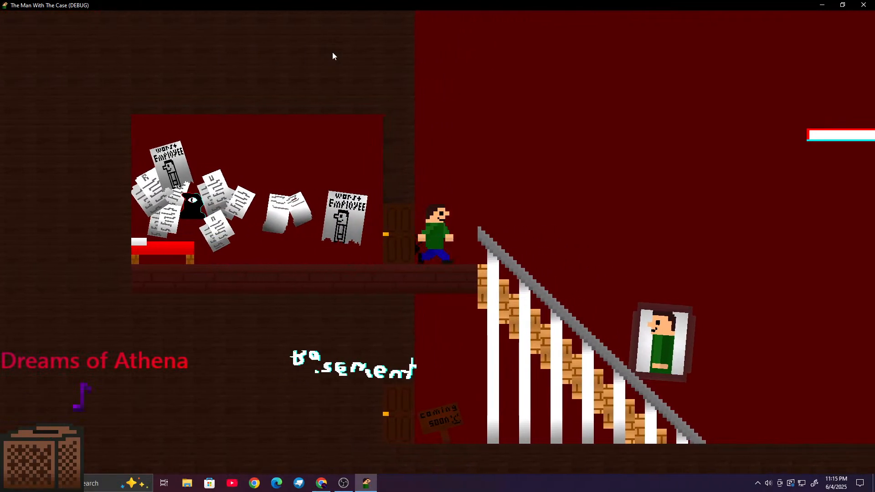
key(space)
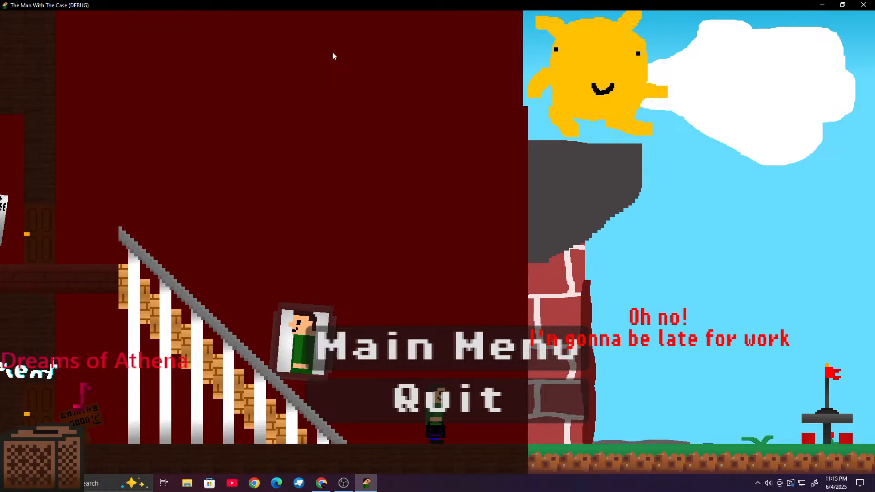
Step: Toggle the pause menu while the character stands in the hallway below the stairs
key(Escape)
key(Escape)
key(Escape)
Step: Jump out of the house toward the flag, and bring the character back inside and up to the bedroom
key(d)
key(space)
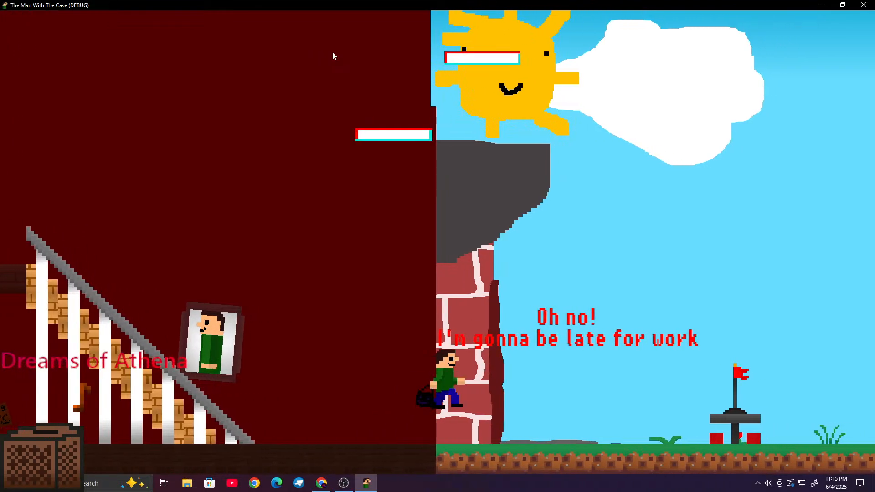
key(a)
key(d)
key(space)
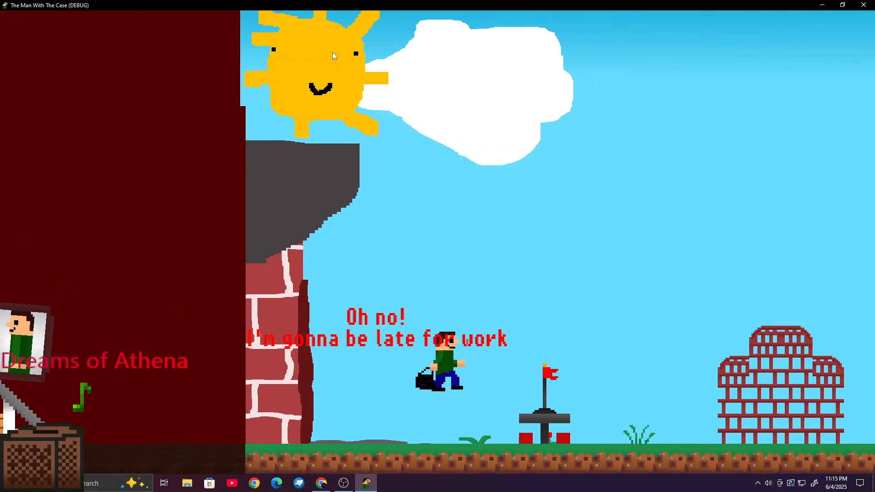
key(a)
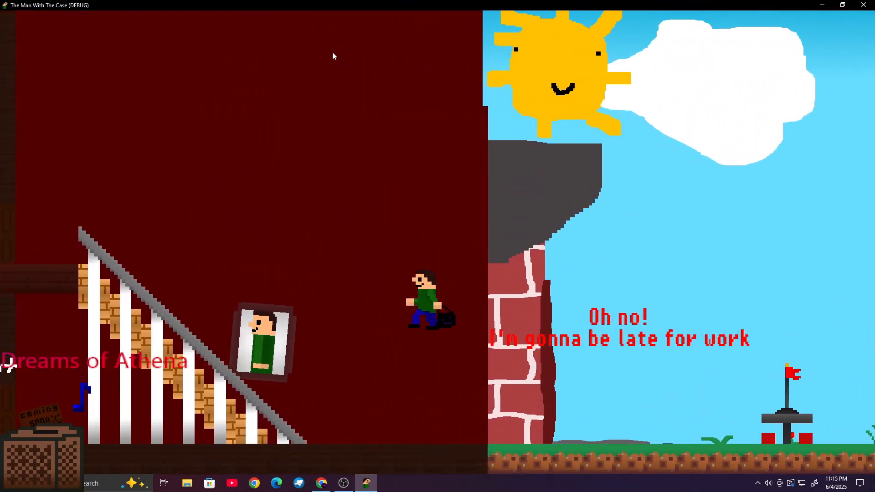
key(a)
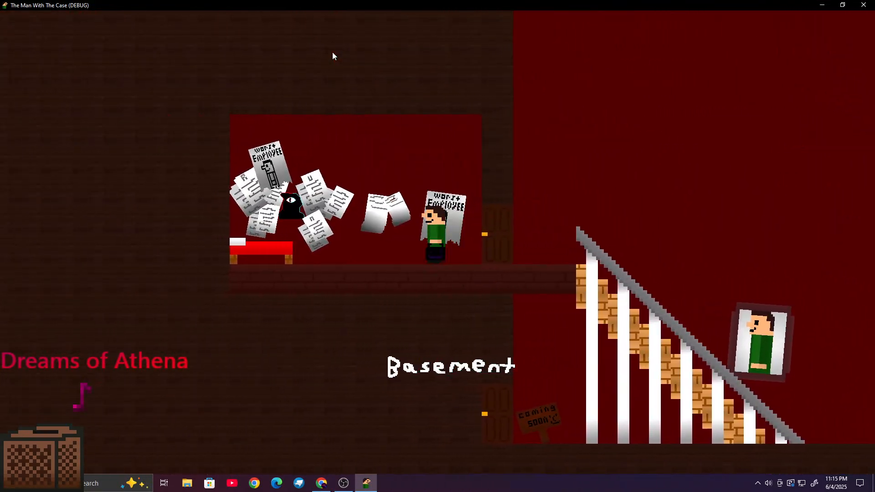
Step: Open and close the pause menu repeatedly in the bedroom, with the character beside the bed
key(Escape)
key(Escape)
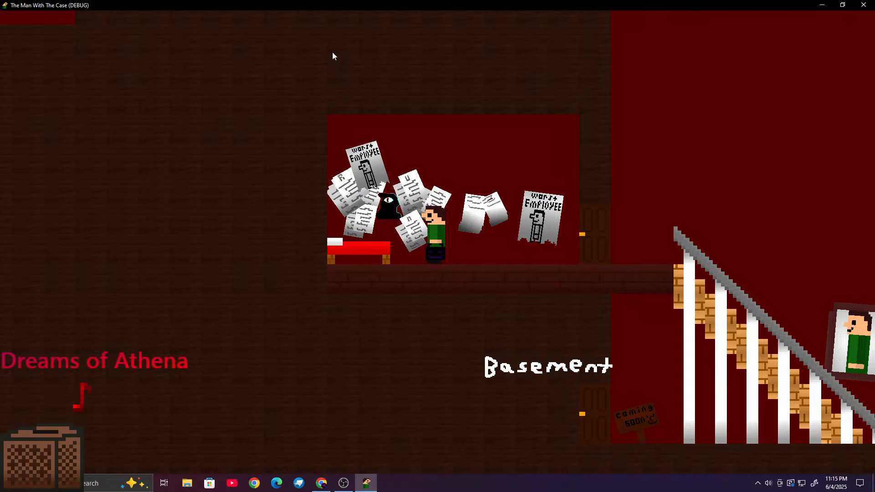
key(Escape)
key(Escape)
key(Escape)
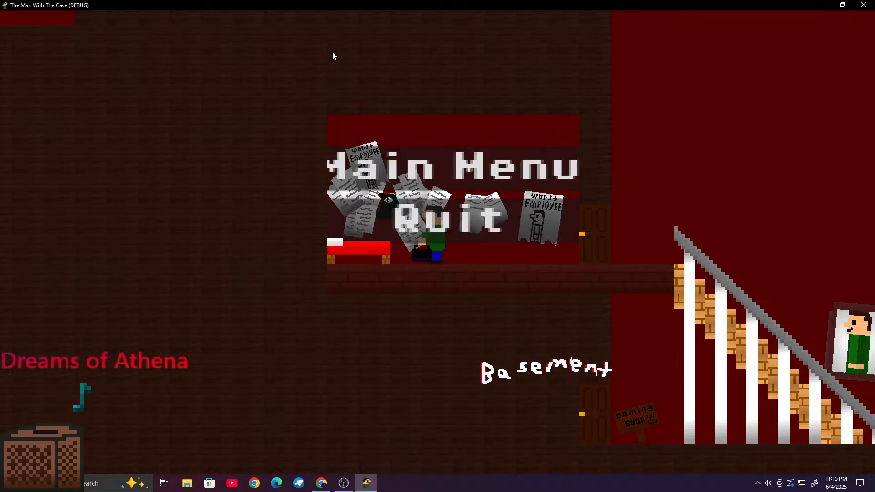
key(Escape)
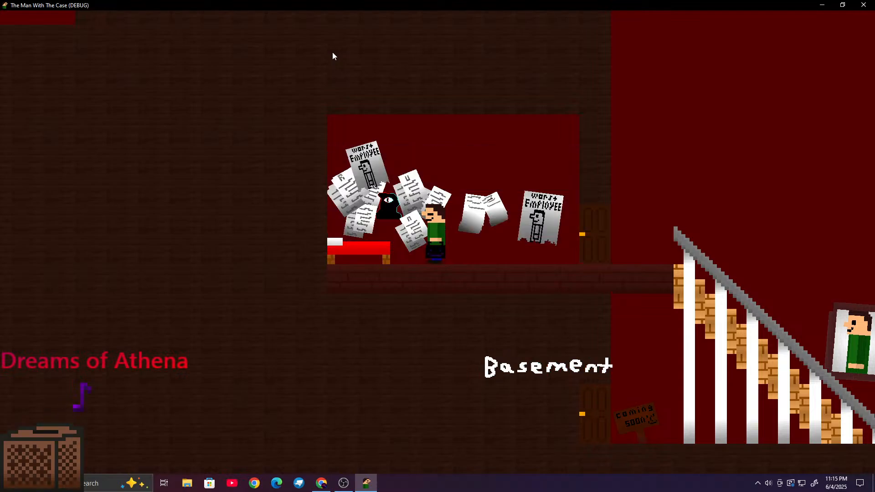
key(Escape)
key(Escape)
key(Escape)
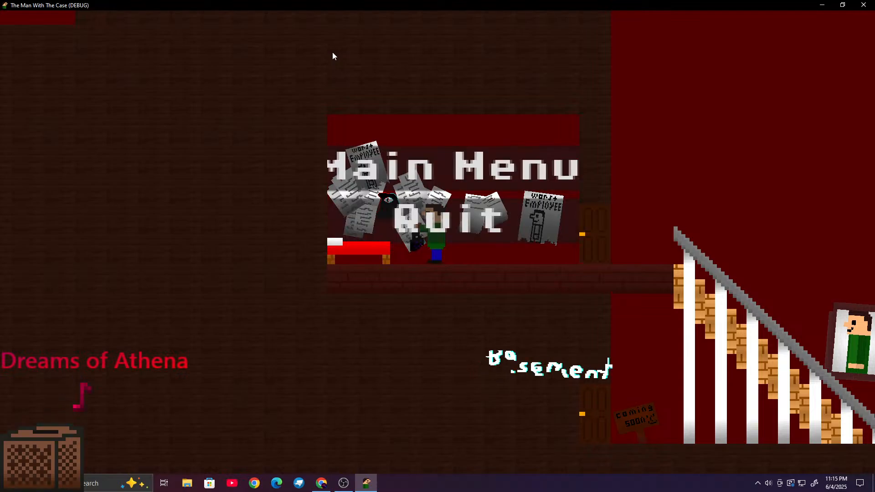
Step: Keep toggling the pause menu over the bedroom scene, and leave it closed
key(Escape)
key(Escape)
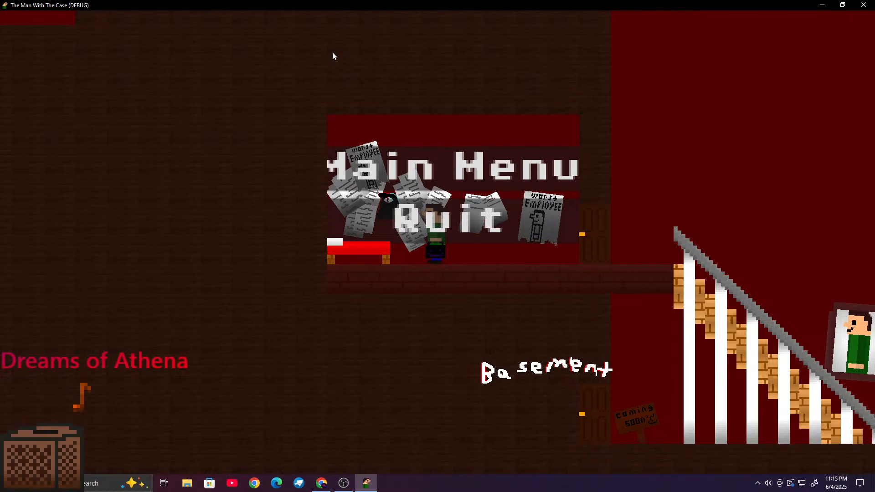
key(Escape)
key(Escape)
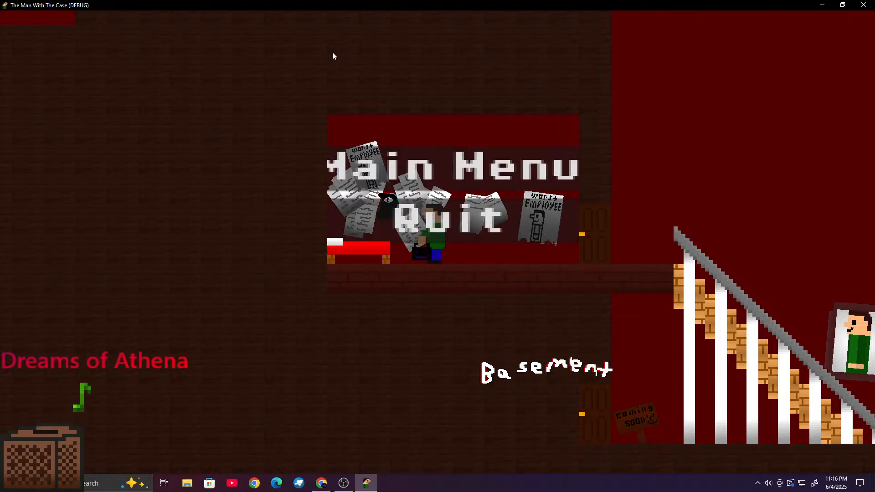
key(Escape)
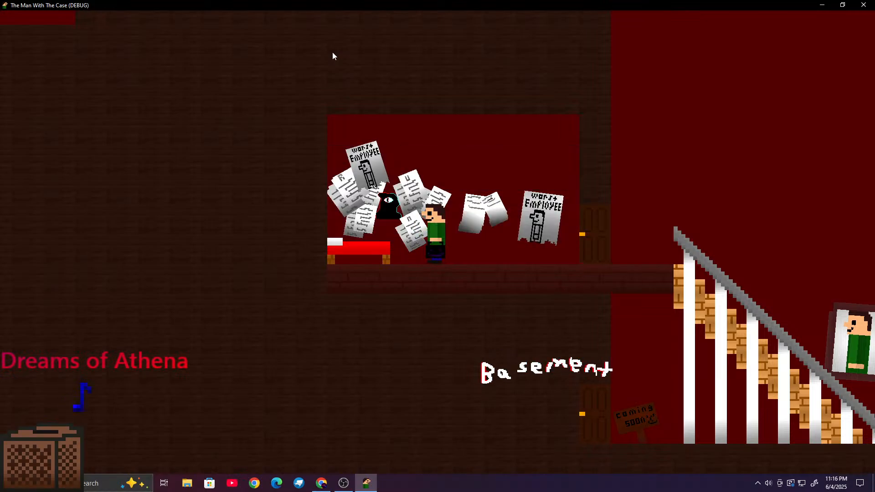
key(Escape)
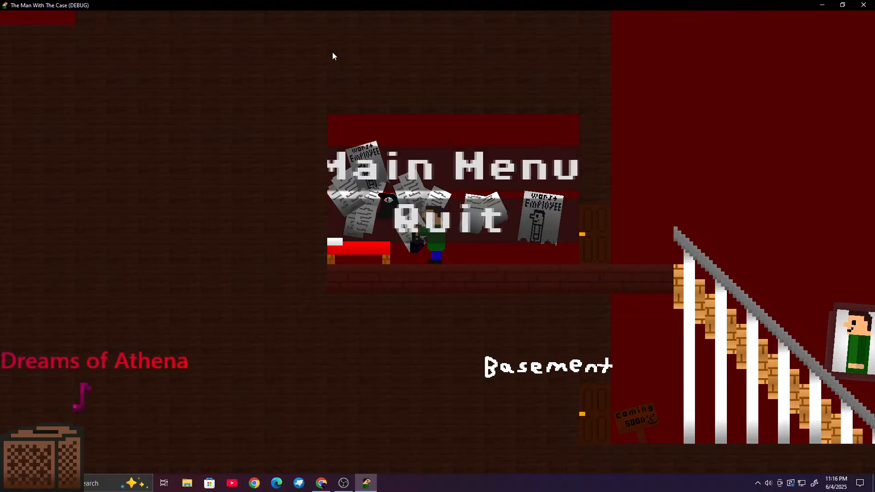
key(Escape)
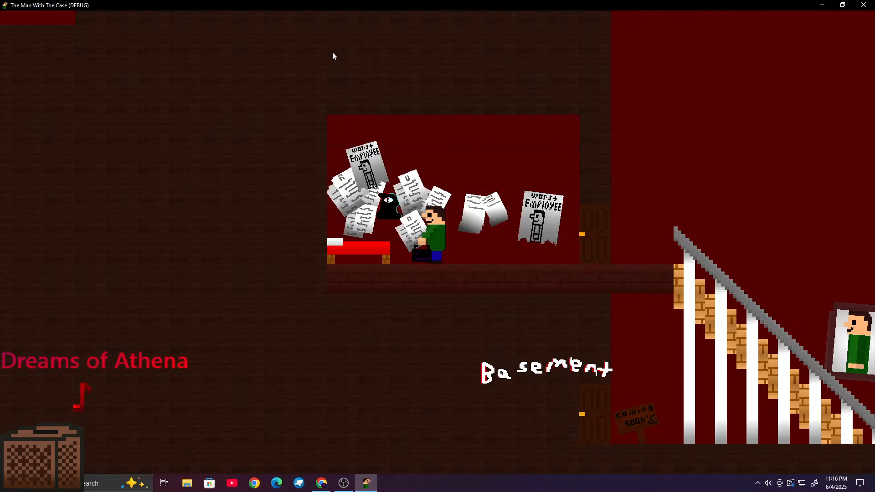
key(Escape)
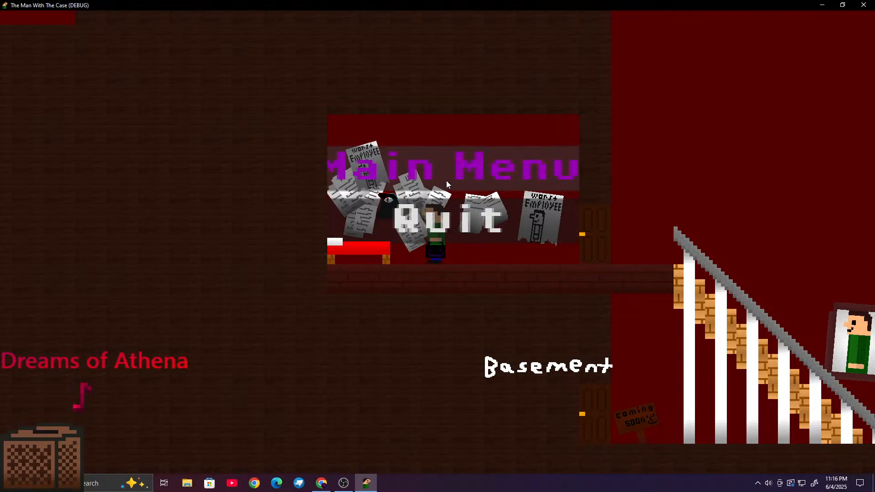
key(Escape)
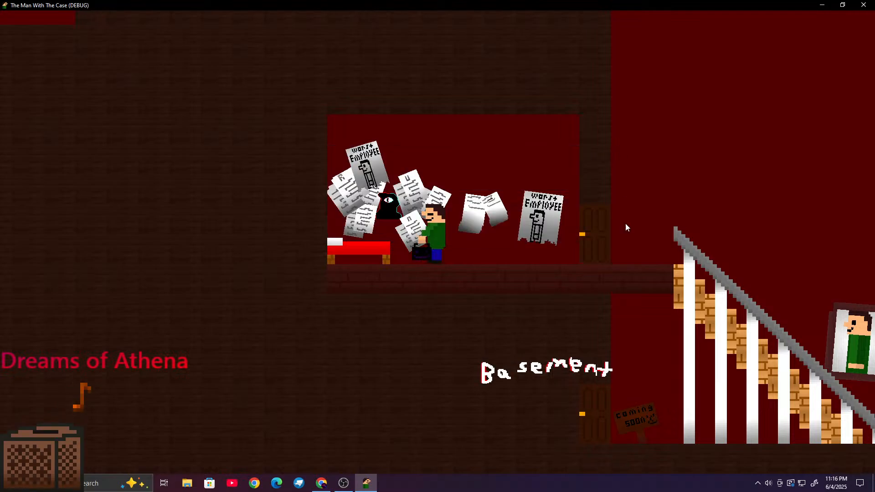
Step: Take the character from the bedroom out of the house, past the flag and over the bushes toward the brick building
key(Right)
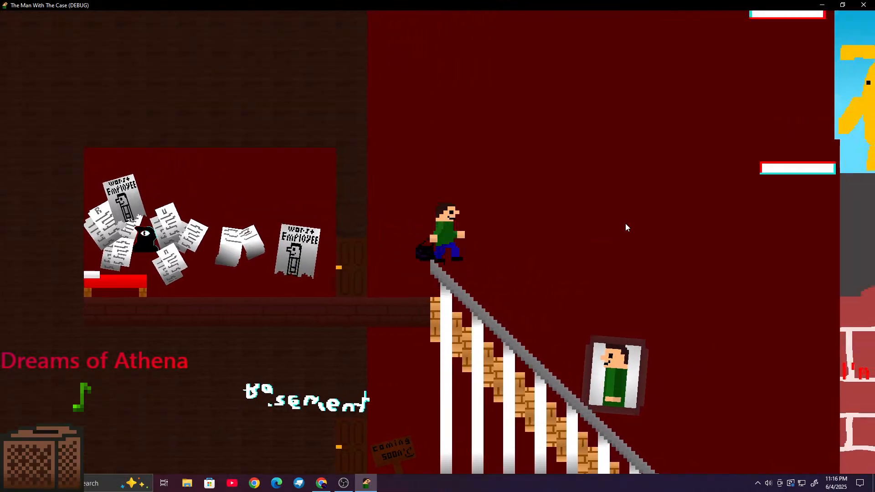
key(Right)
key(space)
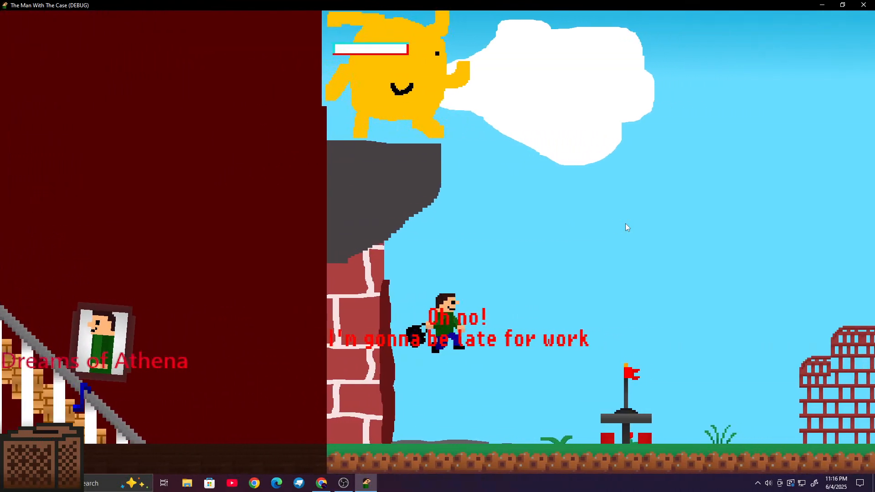
key(Right)
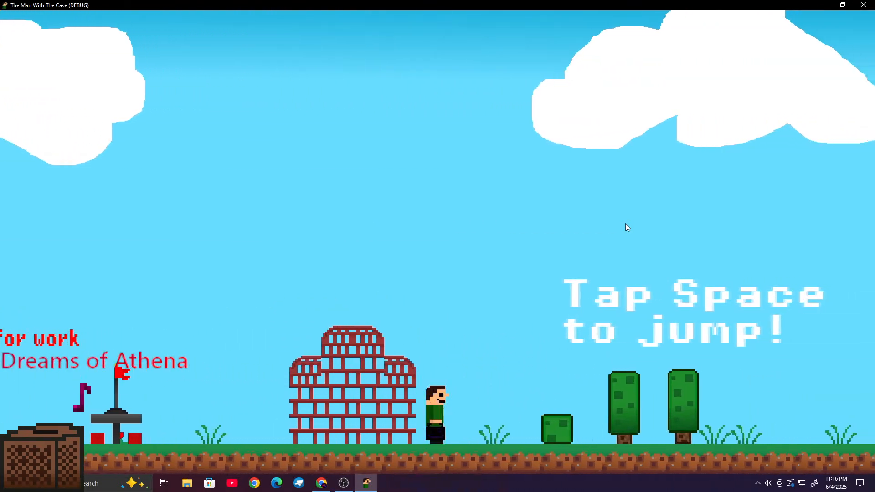
key(Right)
key(space)
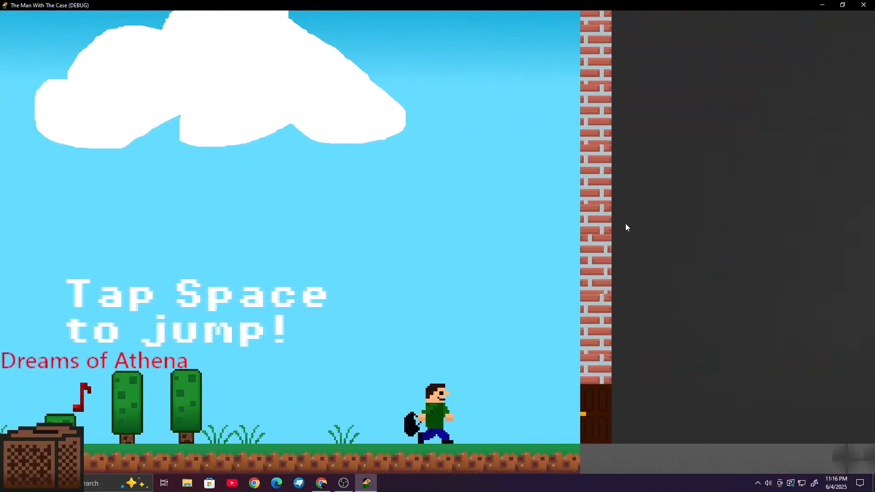
Step: Enter the brick building, jump across the room with the windows and chairs, and go through the door at the Elevator sign
key(Right)
key(space)
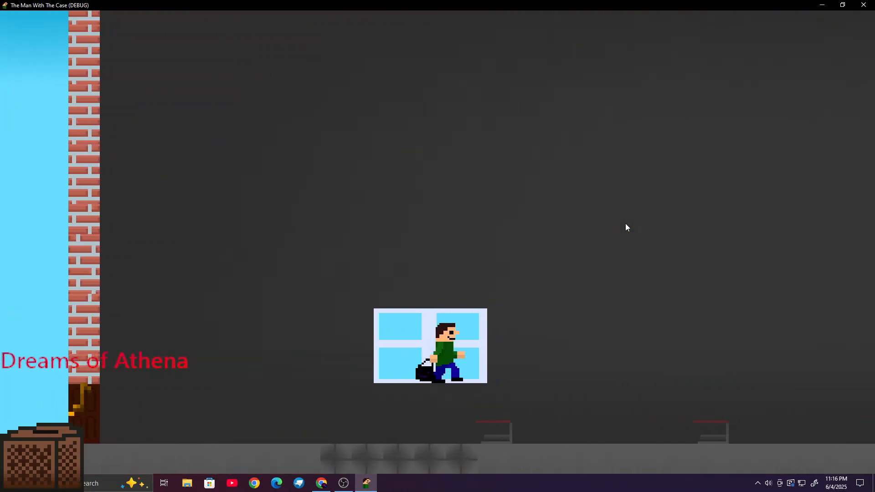
key(Right)
key(space)
key(space)
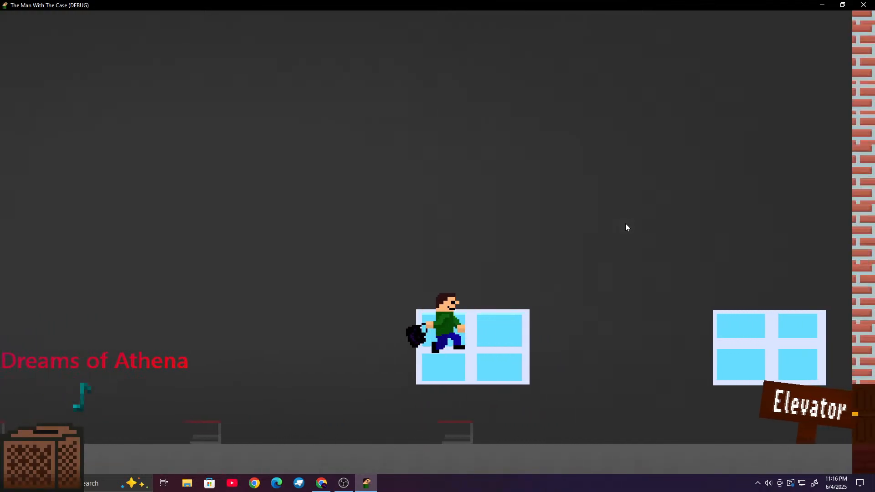
key(Right)
key(space)
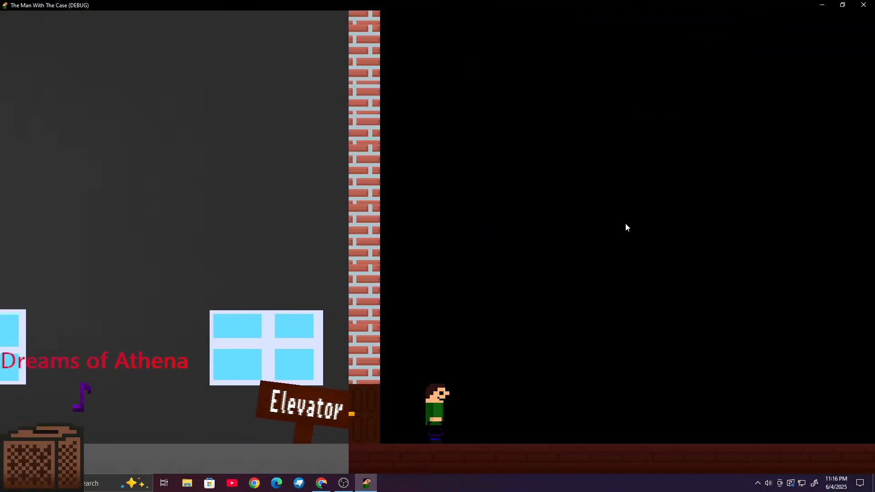
Step: Cross the dark room behind the Elevator door and bring the character into the elevator
key(Right)
key(space)
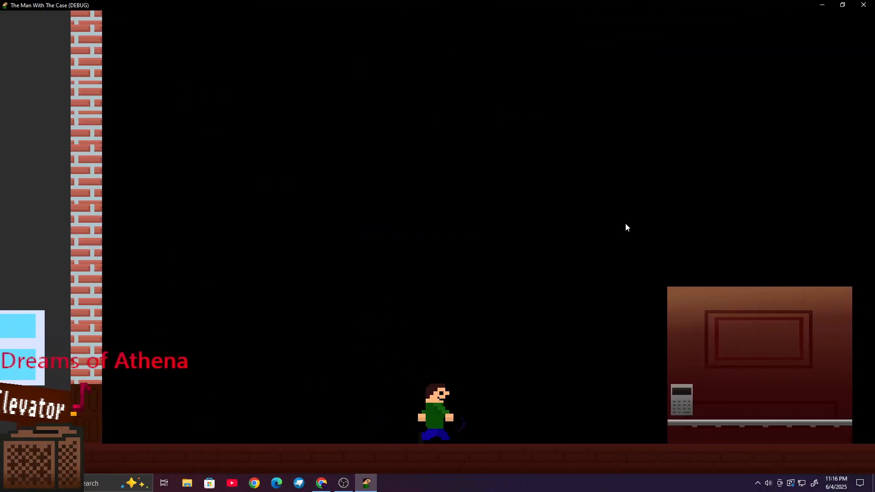
key(Right)
key(space)
key(Left)
key(space)
key(Right)
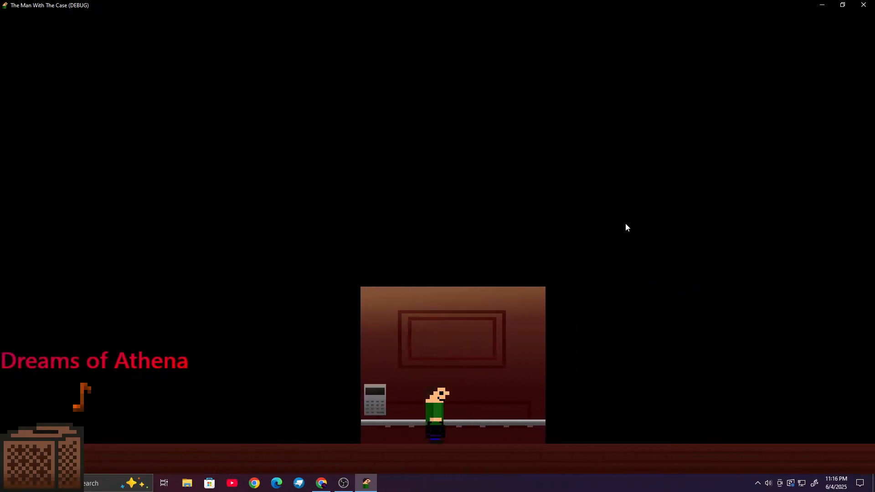
Step: Move the character back and forth inside the elevator, and try the keypad on its wall
key(Left)
key(space)
key(Right)
key(space)
key(Left)
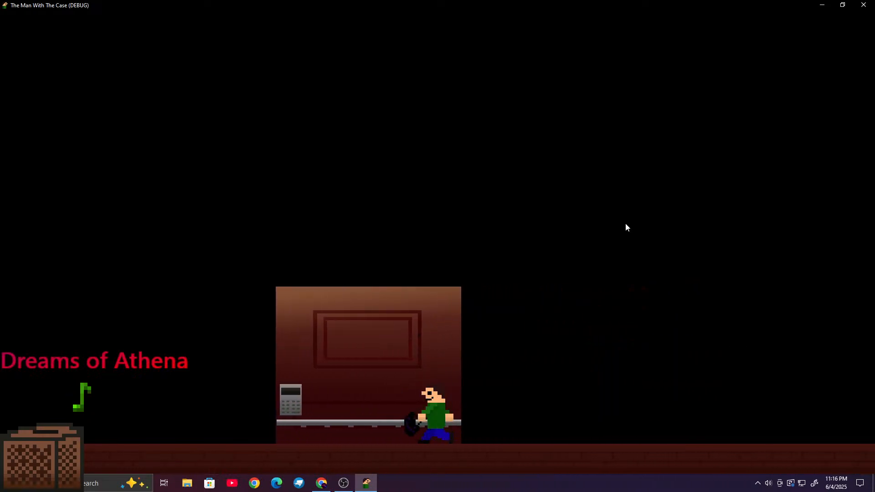
key(Left)
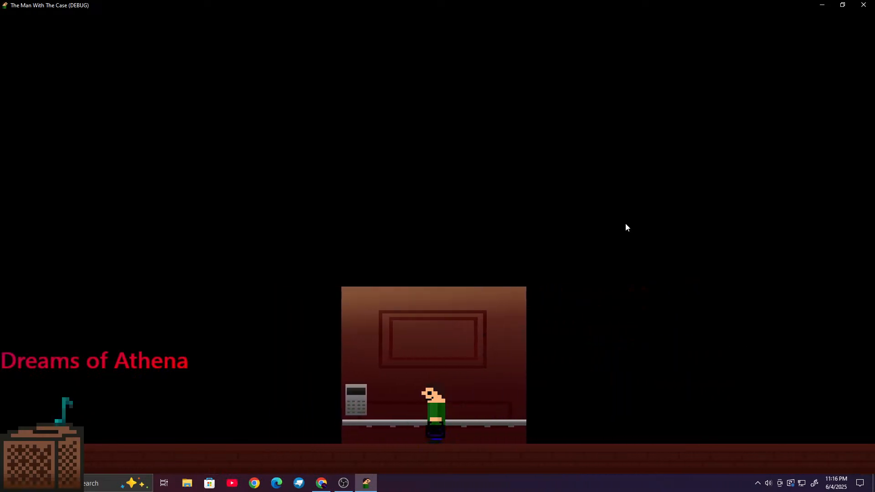
click(357, 396)
key(Left)
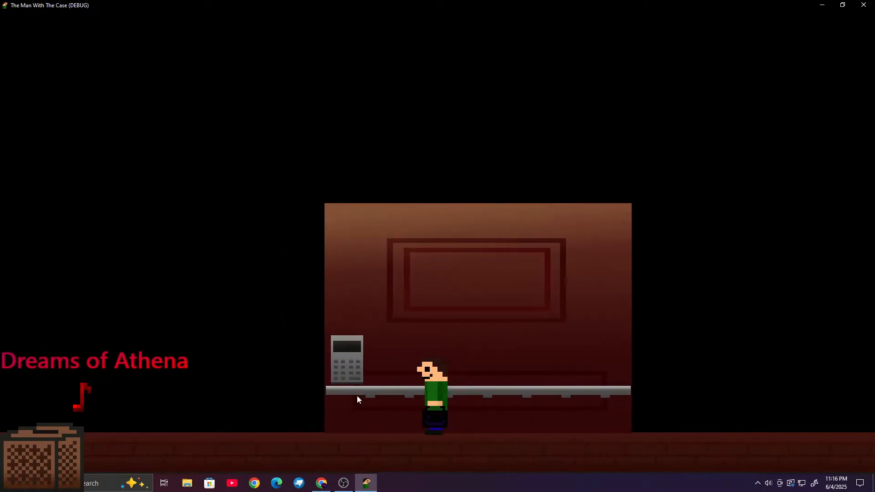
Step: Jump in both directions inside the elevator, staying near the keypad
key(Left)
key(space)
key(Right)
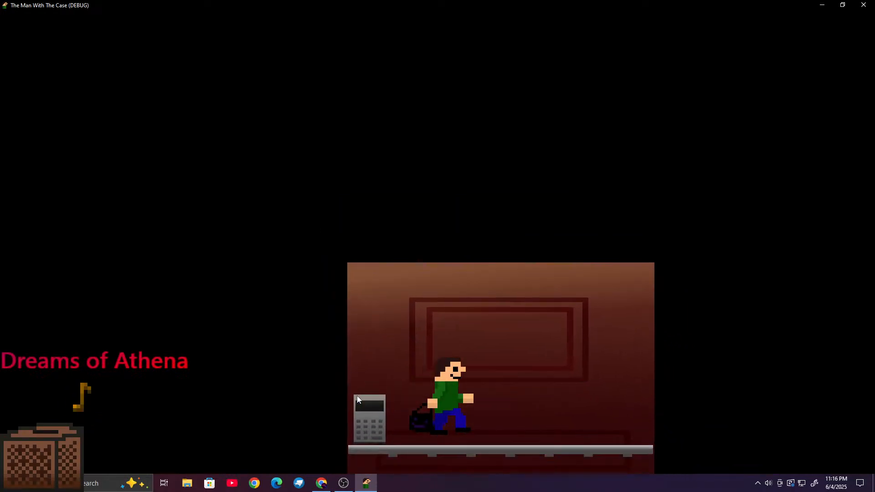
key(Left)
key(space)
key(Right)
key(Right)
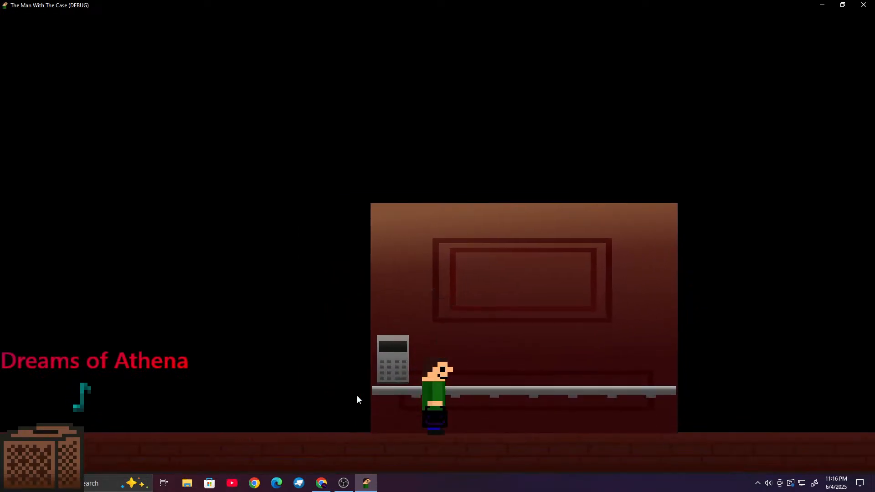
key(Left)
key(Right)
key(space)
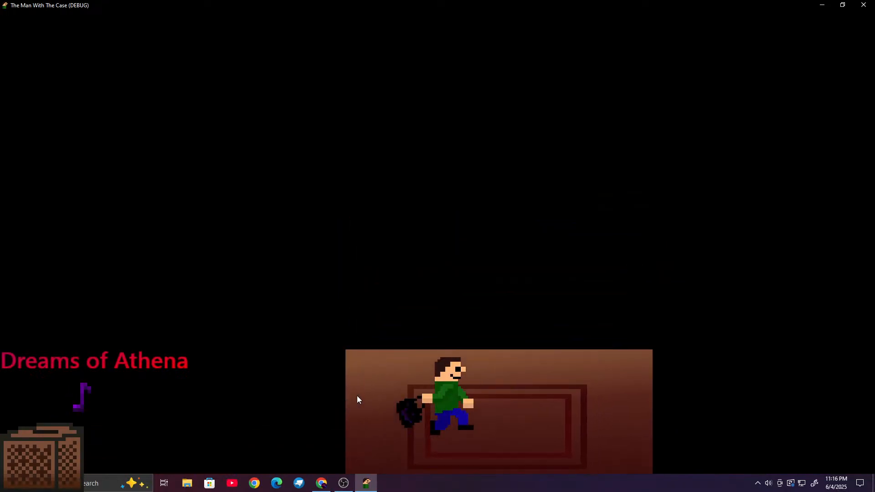
key(space)
Step: Pace the character back and forth along the elevator's handrail, finishing close to the keypad
key(a)
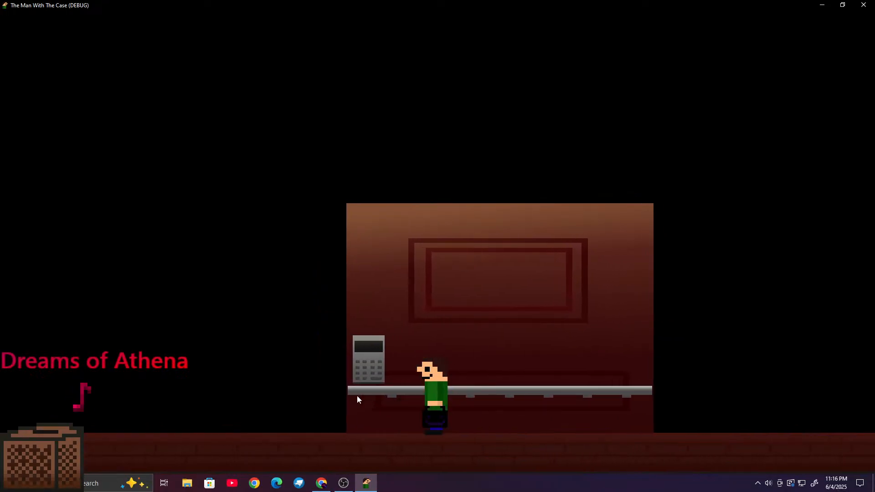
key(d)
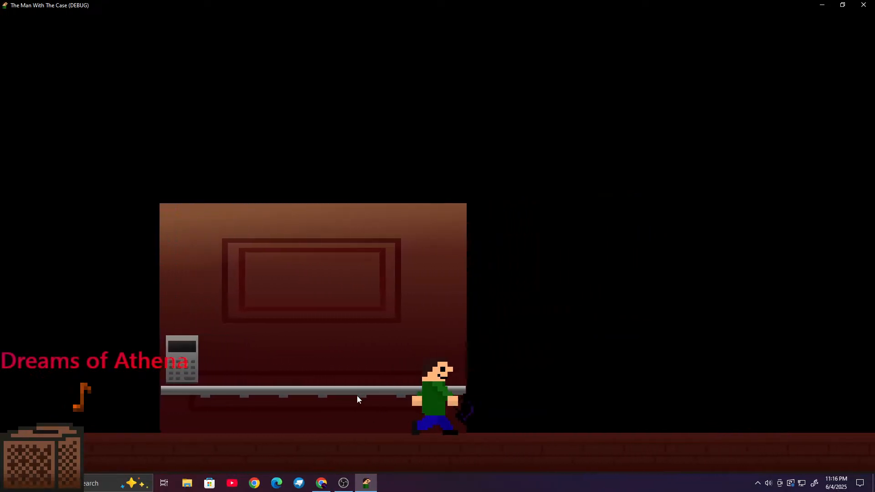
key(a)
key(d)
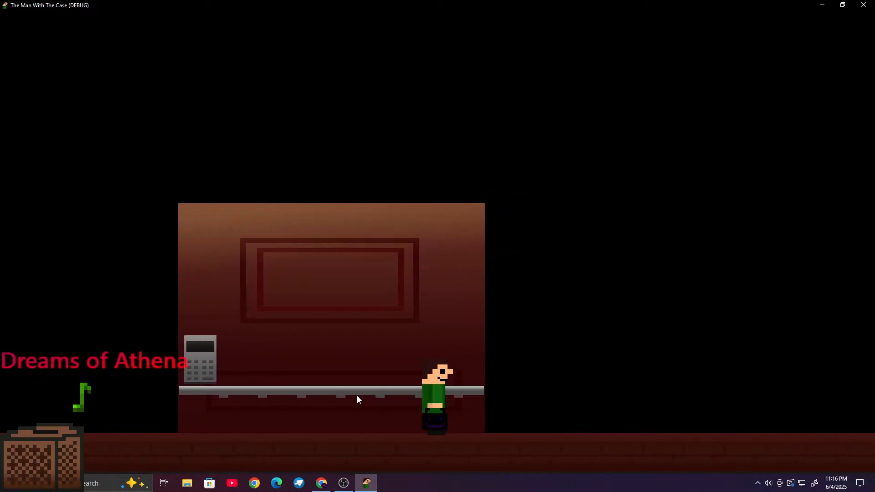
key(a)
key(d)
key(d)
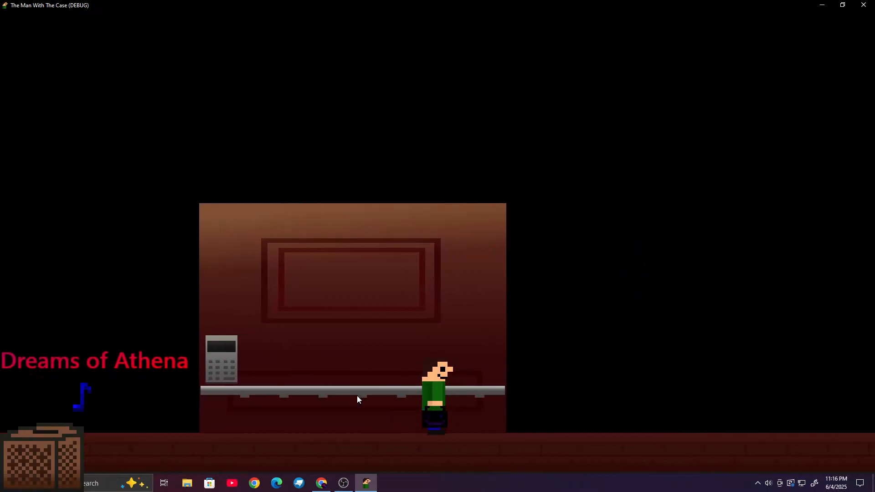
key(a)
key(d)
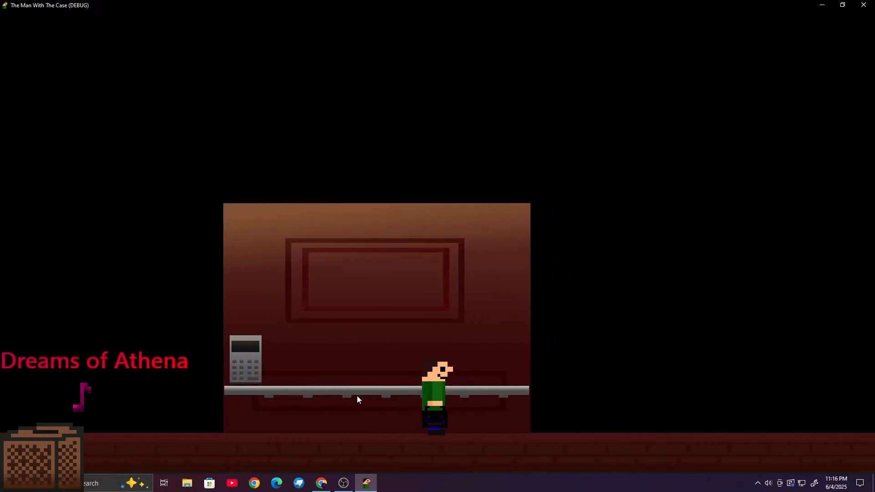
key(a)
key(d)
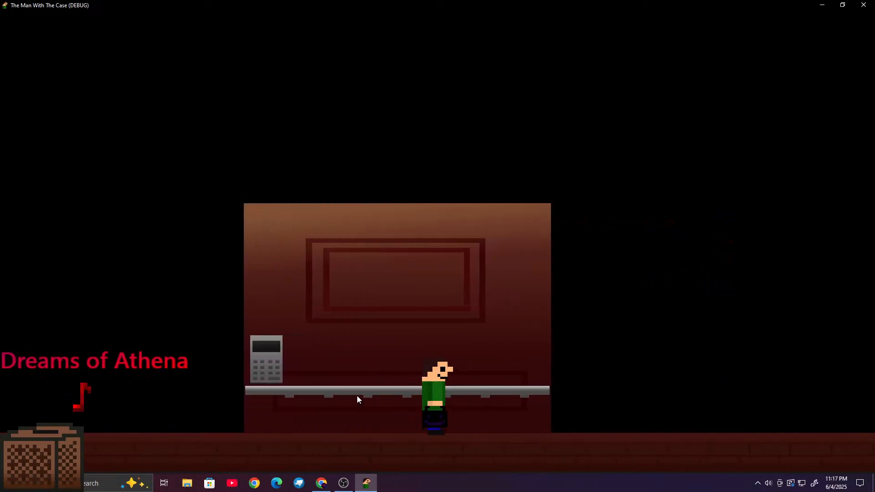
key(a)
key(d)
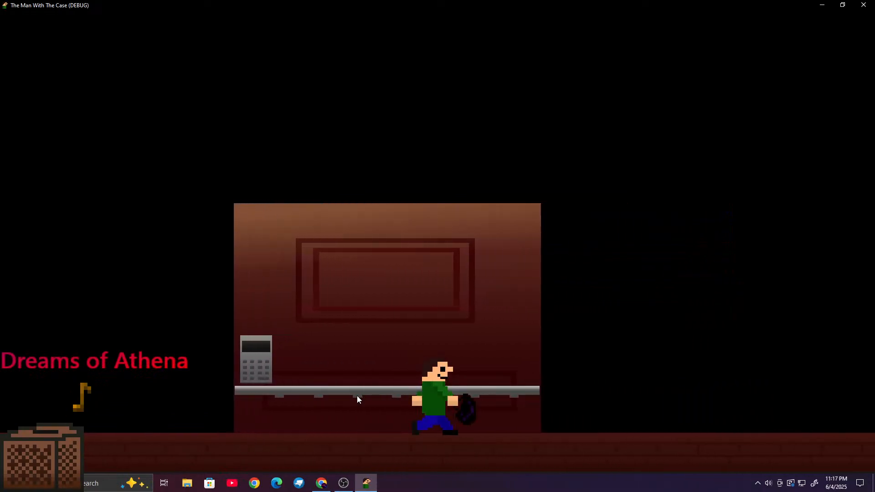
key(a)
key(d)
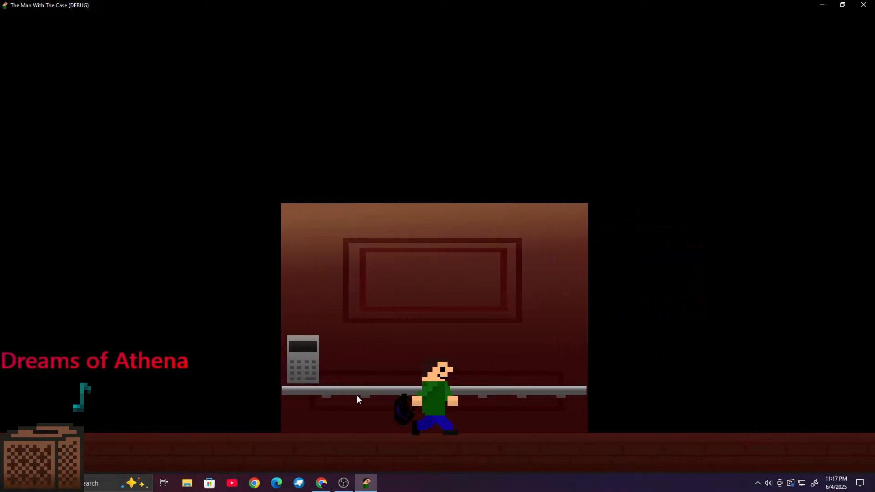
key(a)
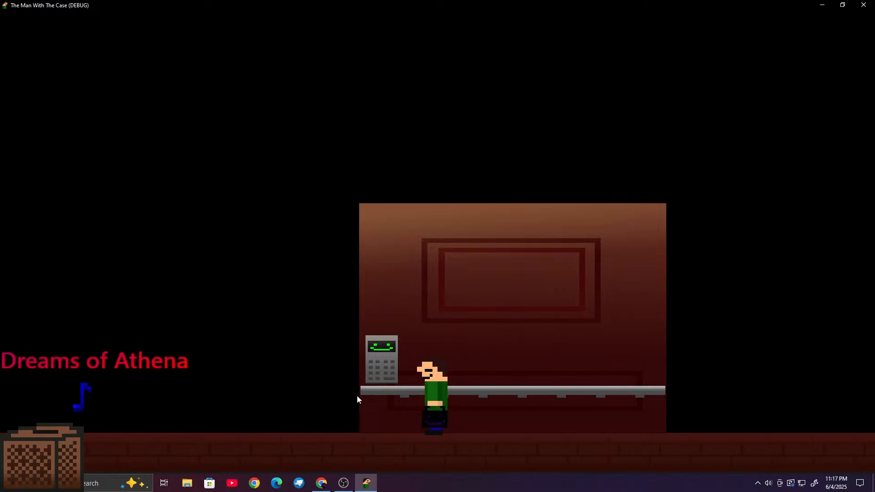
Step: Jump in front of the elevator keypad, and return from the pause menu to the main menu
key(Left)
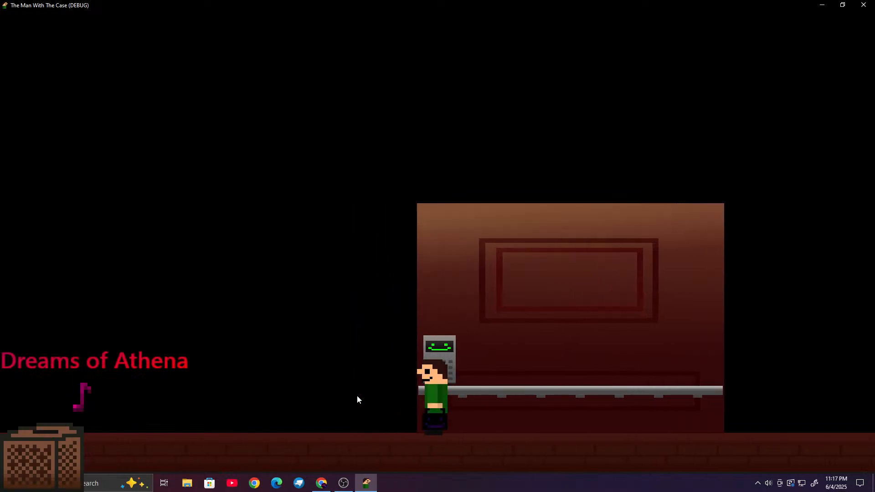
key(space)
key(space)
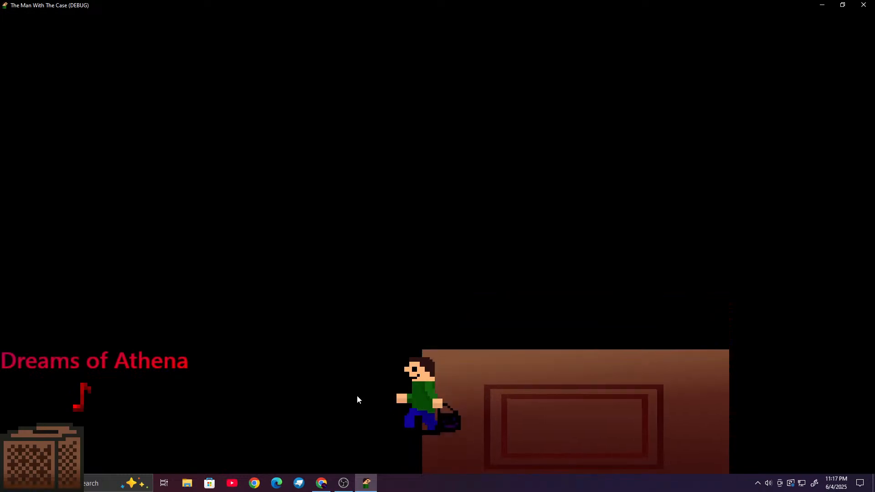
key(Escape)
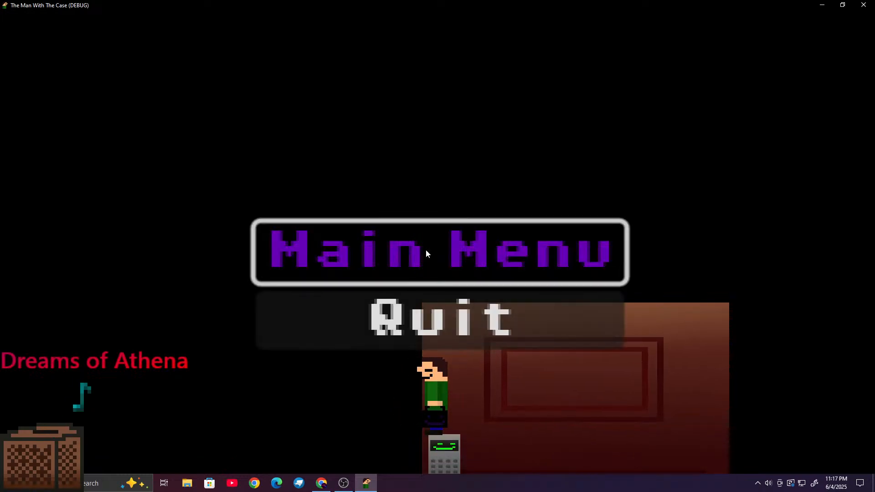
click(425, 250)
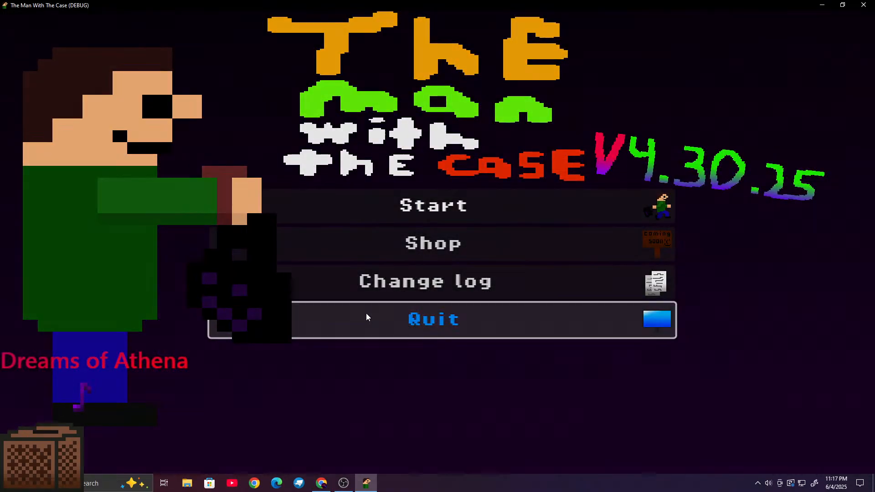
Step: Quit The Man With The Case to the desktop, and briefly check the system calendar
click(367, 317)
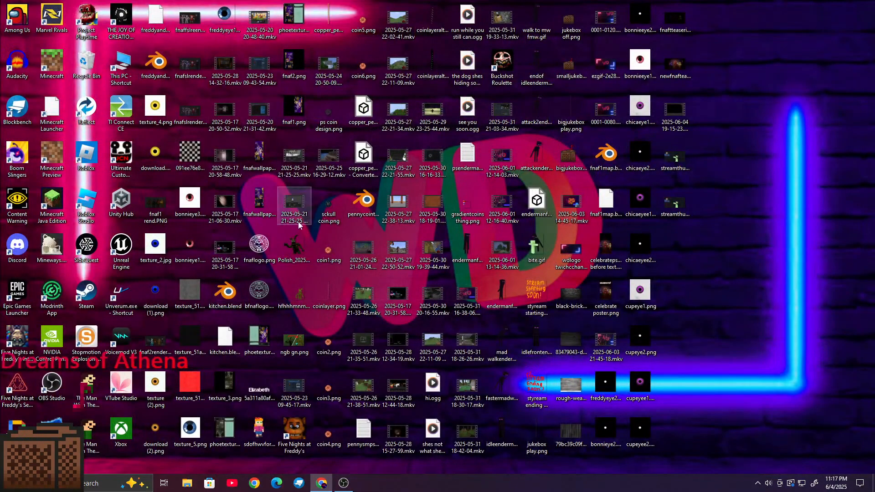
click(842, 487)
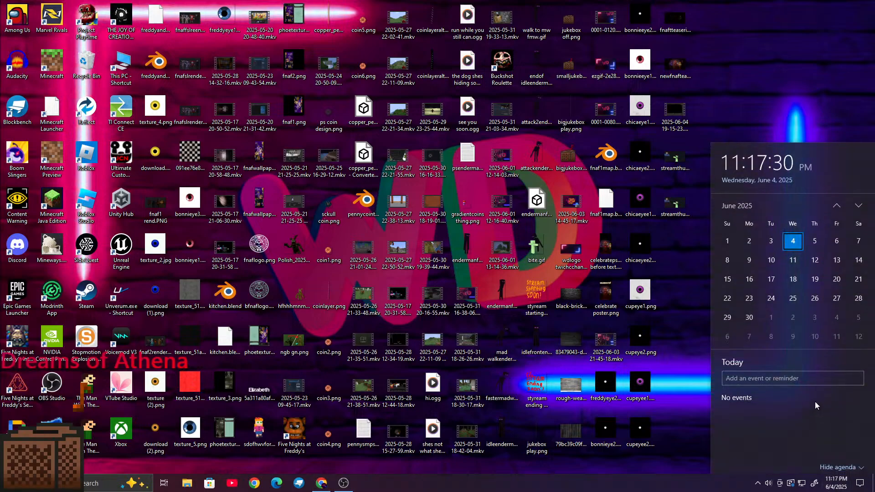
click(692, 377)
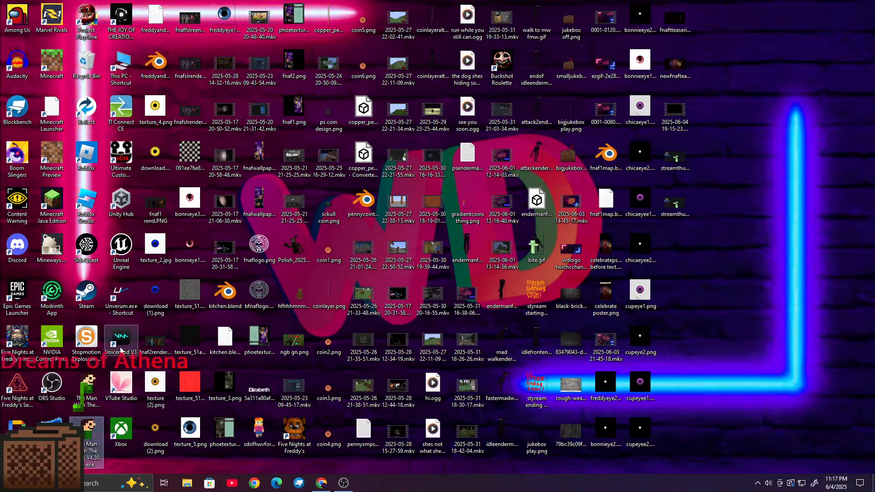
click(341, 485)
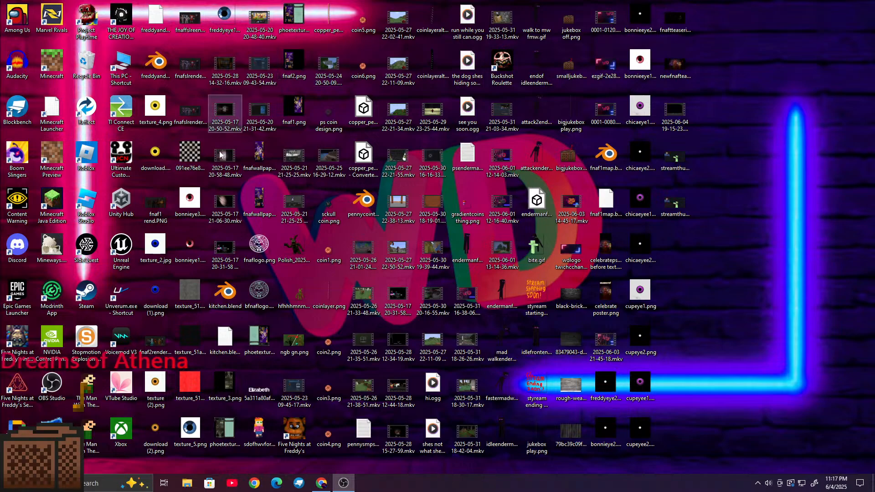
Step: View fnaf1 rend.PNG in a maximized window, and examine Freddy's face up close
double_click(164, 201)
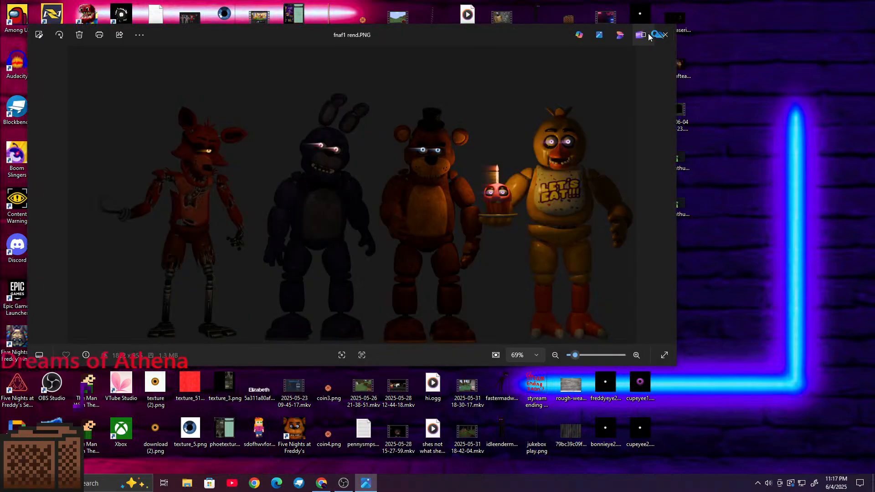
click(649, 36)
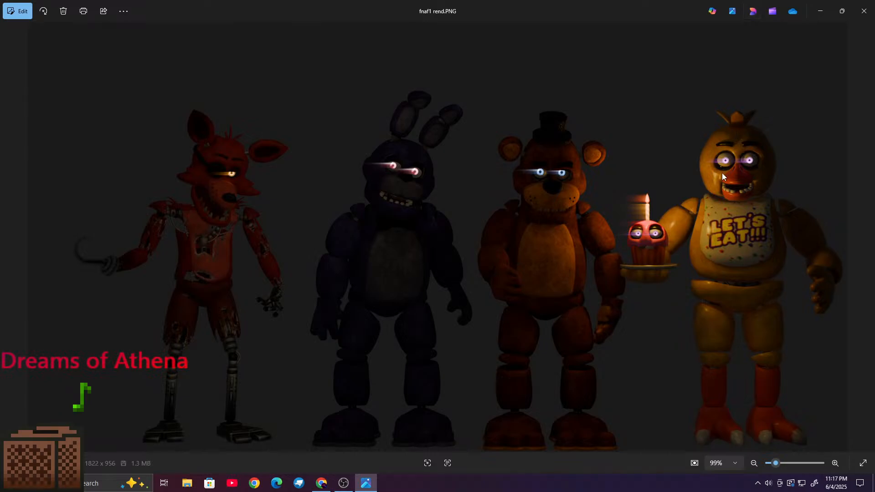
scroll(557, 158, up, 3)
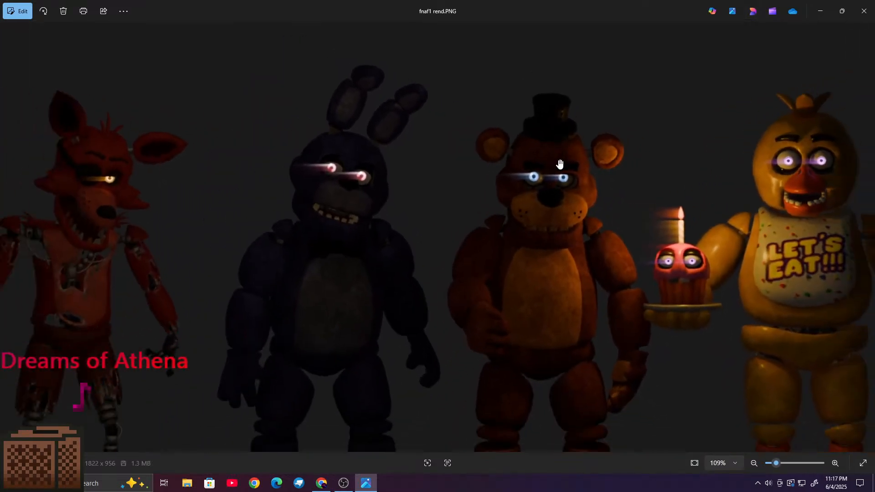
scroll(558, 164, down, 1)
scroll(370, 151, up, 2)
scroll(485, 194, down, 2)
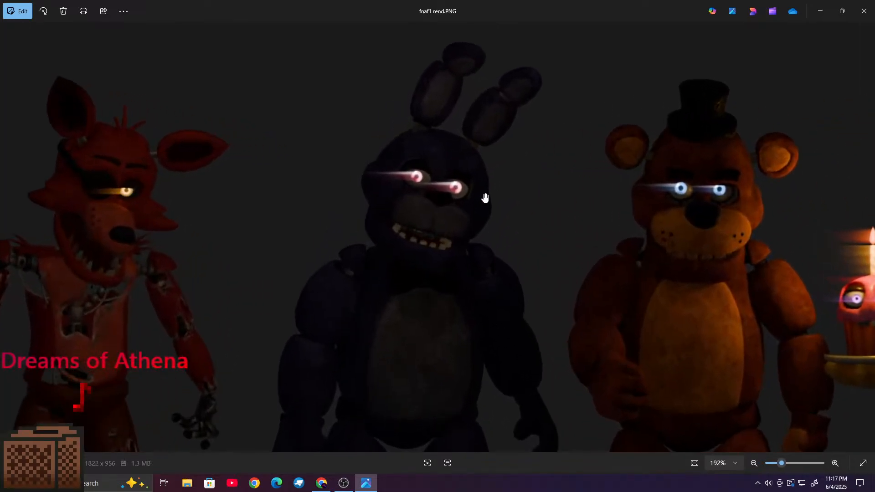
Step: Examine Bonnie and the glowing eyes of the characters around him at several magnifications
scroll(485, 194, up, 3)
scroll(487, 189, down, 2)
scroll(487, 190, down, 1)
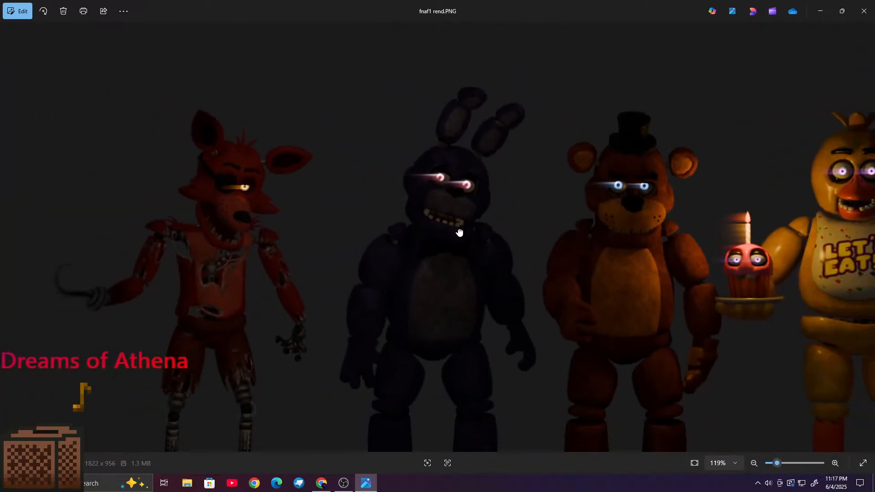
scroll(449, 143, up, 1)
scroll(449, 143, down, 1)
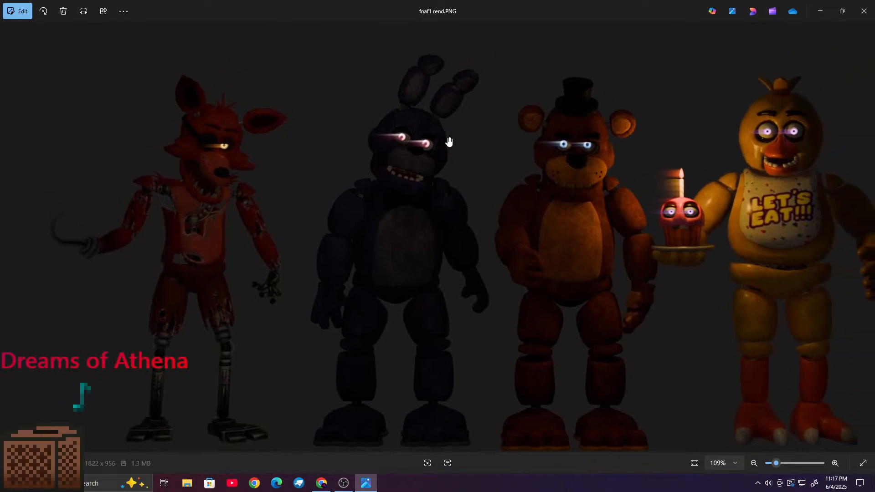
scroll(450, 141, up, 2)
scroll(450, 142, up, 3)
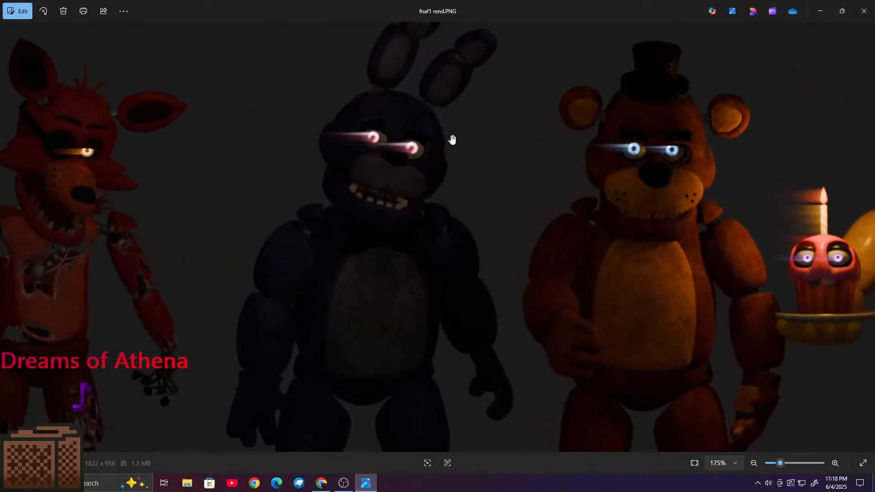
scroll(452, 140, down, 2)
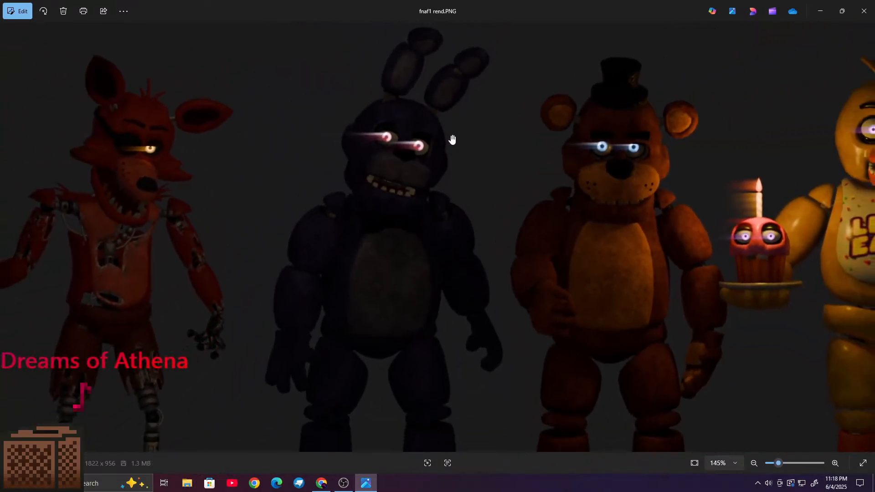
Step: Inspect the remaining characters of the first render from Foxy across to Chica, and close the image
drag(196, 162, 173, 197)
scroll(268, 194, up, 4)
drag(587, 183, 361, 170)
scroll(342, 185, down, 5)
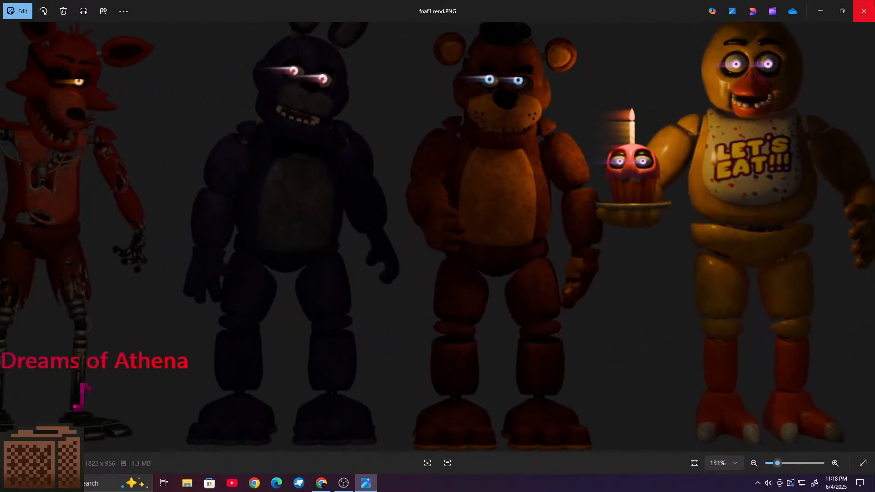
click(864, 11)
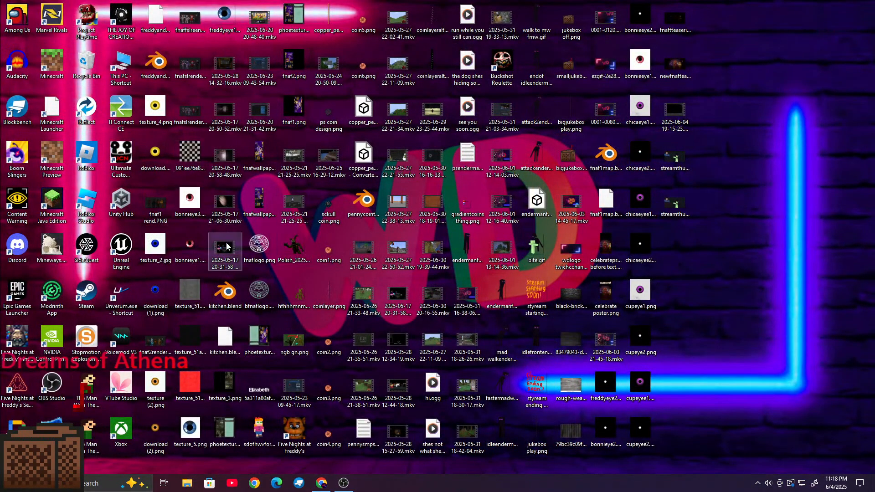
Step: Open fnaf2render.PNG and examine the masked puppet and the yellow chicken with the cupcake up close
double_click(164, 349)
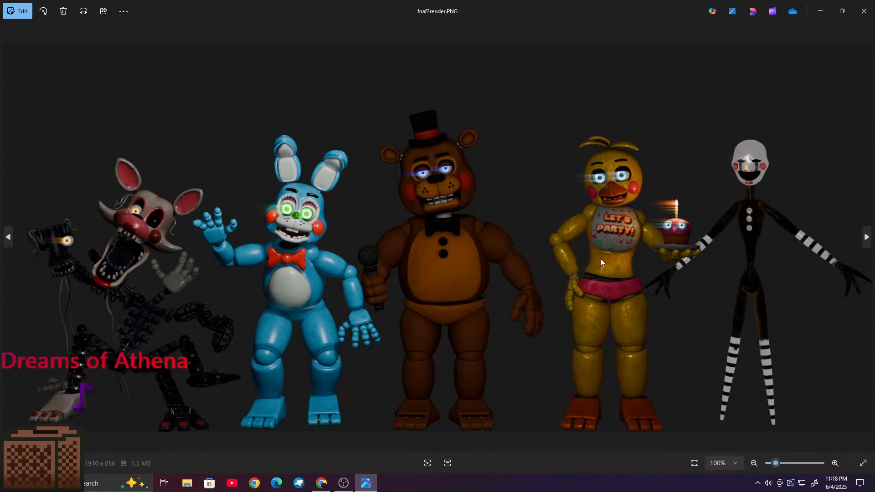
scroll(735, 245, up, 6)
drag(734, 245, 506, 456)
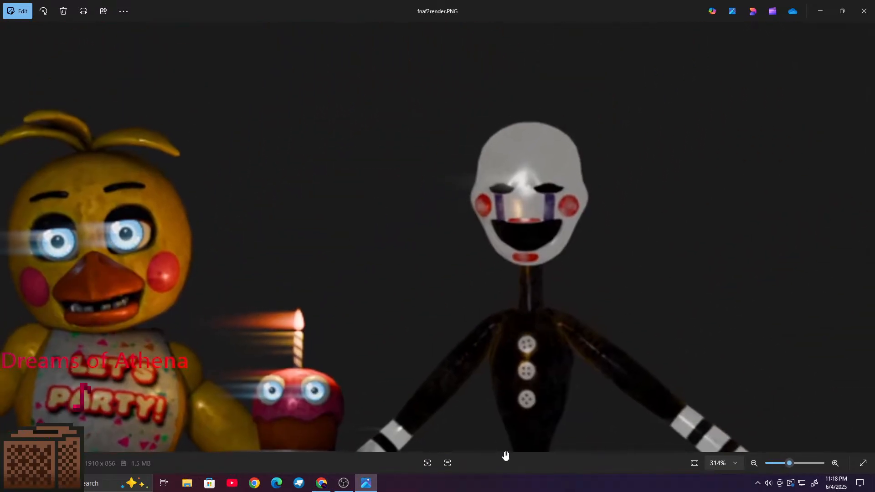
scroll(528, 390, down, 3)
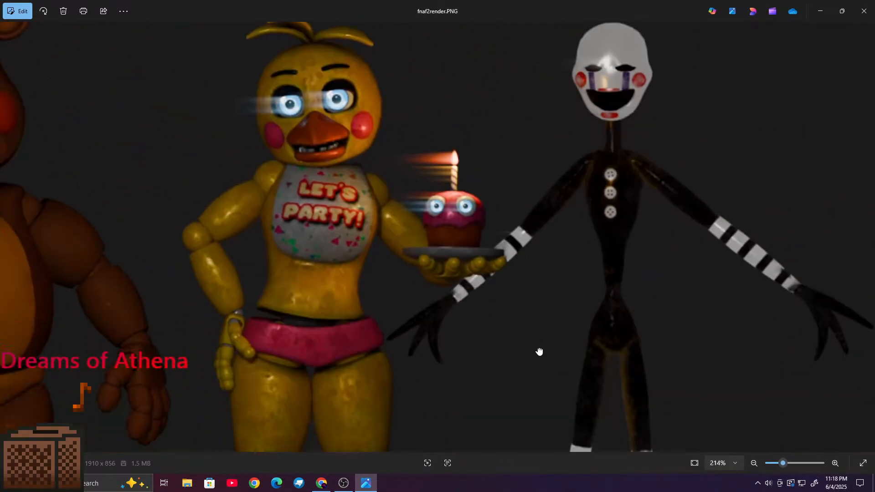
Step: Look over the whole character lineup in fnaf2render.PNG, and close the image
drag(539, 351, 404, 319)
scroll(405, 319, down, 3)
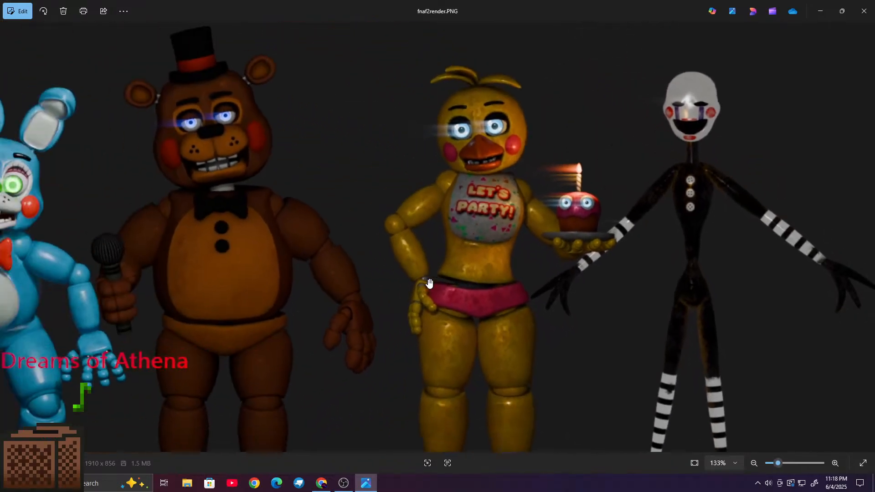
scroll(430, 284, down, 1)
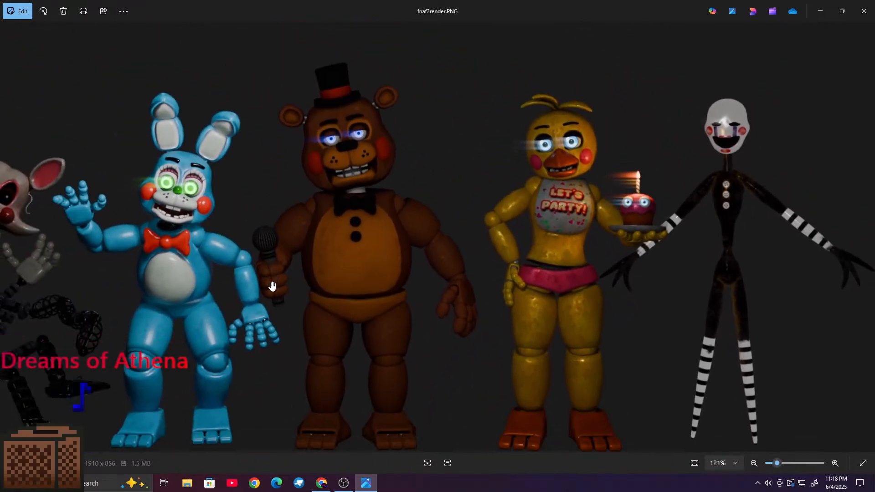
drag(272, 286, 574, 343)
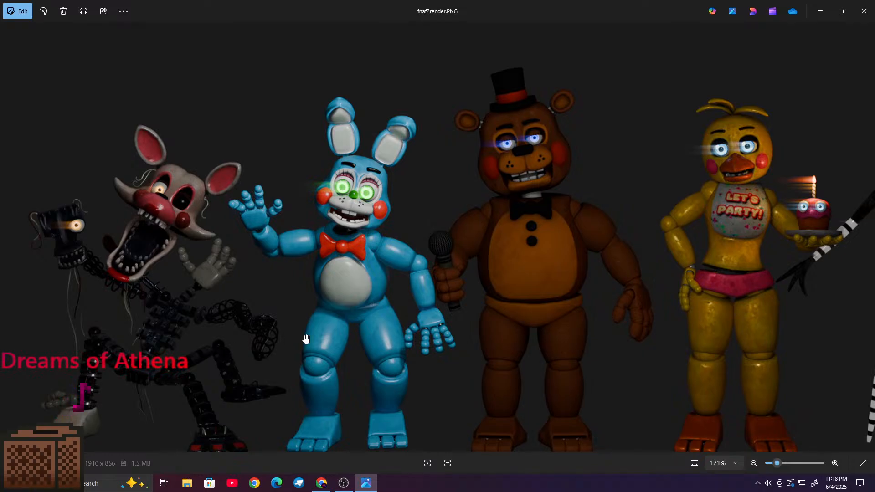
drag(305, 339, 179, 328)
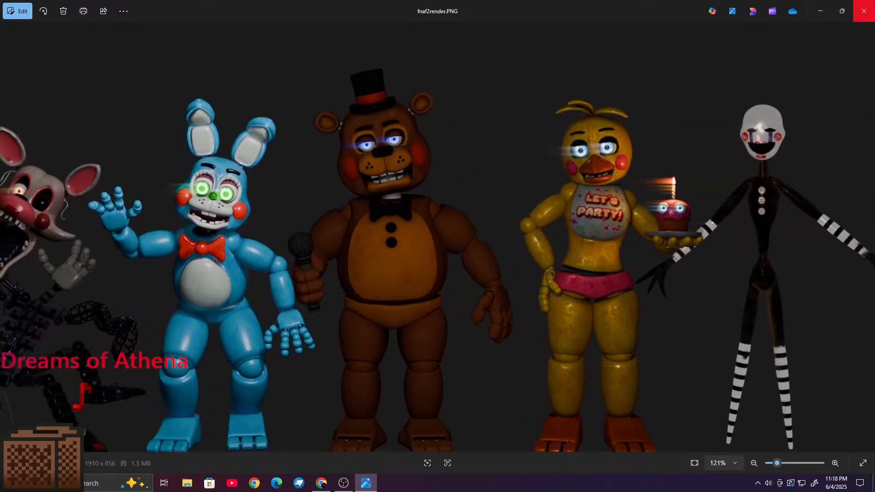
click(873, 13)
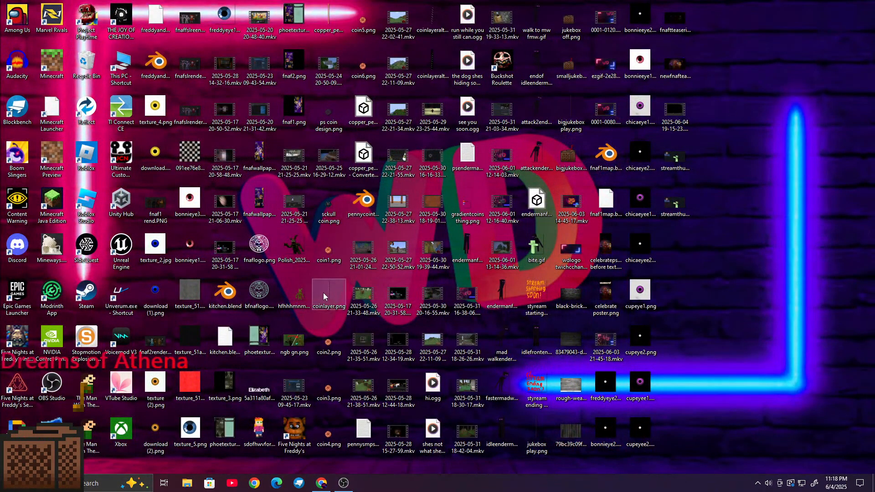
Step: Open fnaffslreender.PNG and examine its characters up close, returning to the full image
double_click(195, 25)
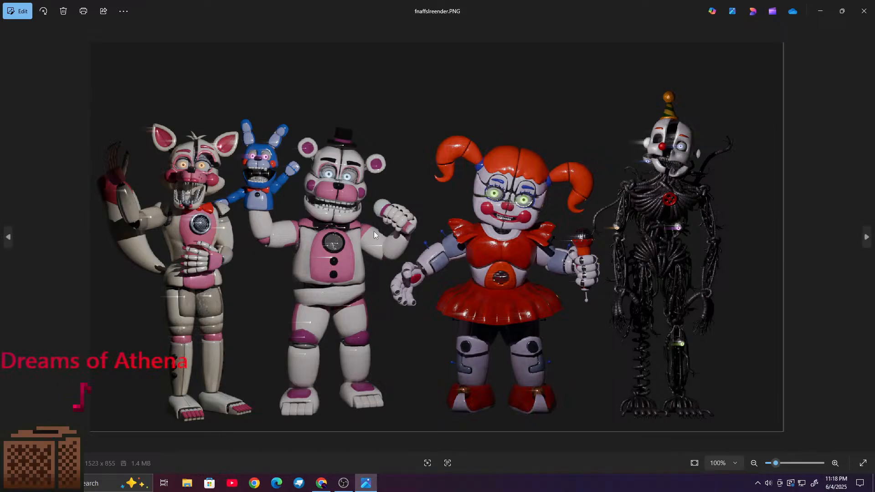
scroll(626, 258, up, 4)
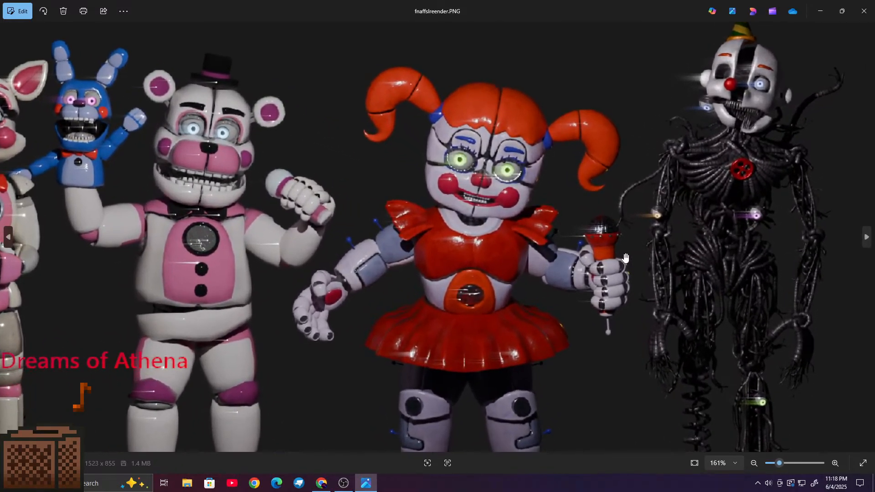
scroll(398, 237, down, 4)
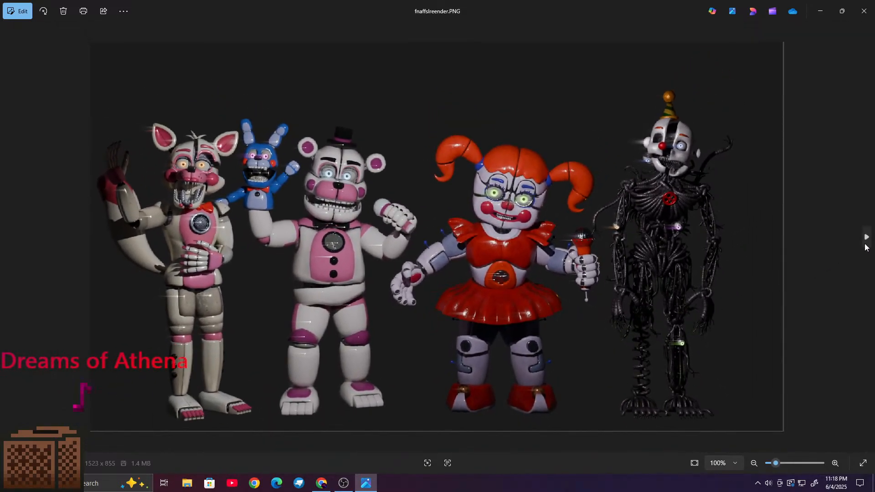
Step: Browse forward past the gameplay video to fnafslrendernew.PNG, and examine the relit characters up close
click(865, 247)
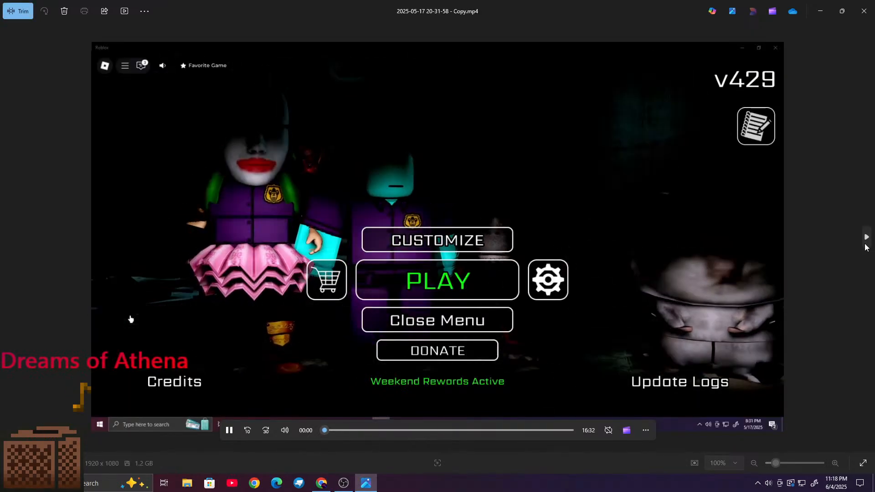
click(865, 247)
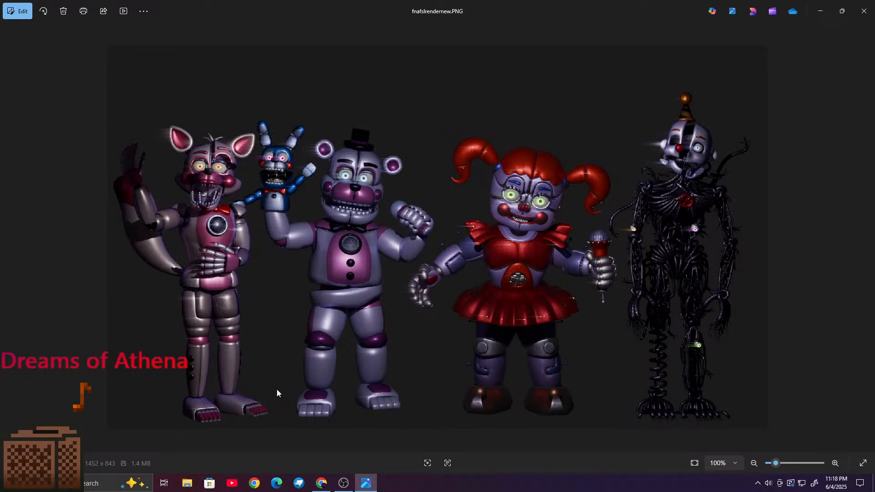
scroll(551, 181, up, 5)
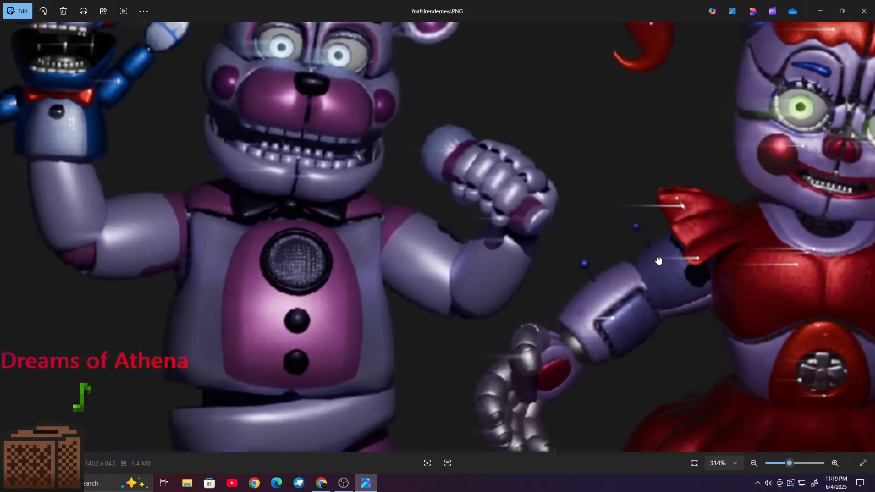
scroll(658, 260, down, 5)
scroll(624, 260, up, 2)
scroll(628, 254, down, 2)
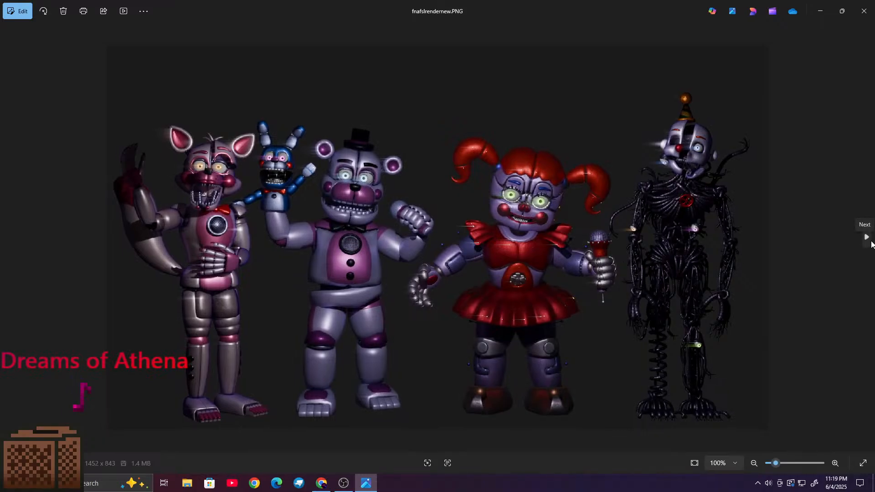
Step: Browse forward to fnafslrenderwithballora.png, and examine the added ballerina and her neighbours up close
click(871, 244)
click(872, 244)
click(872, 244)
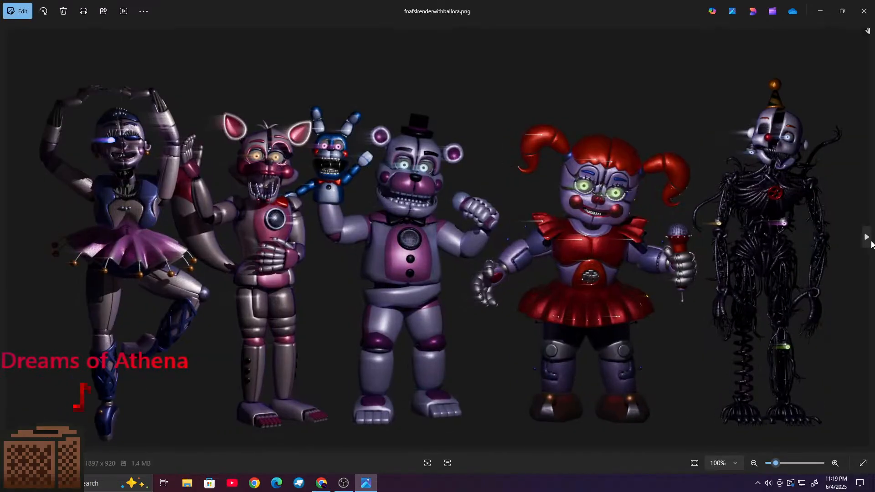
scroll(312, 183, up, 3)
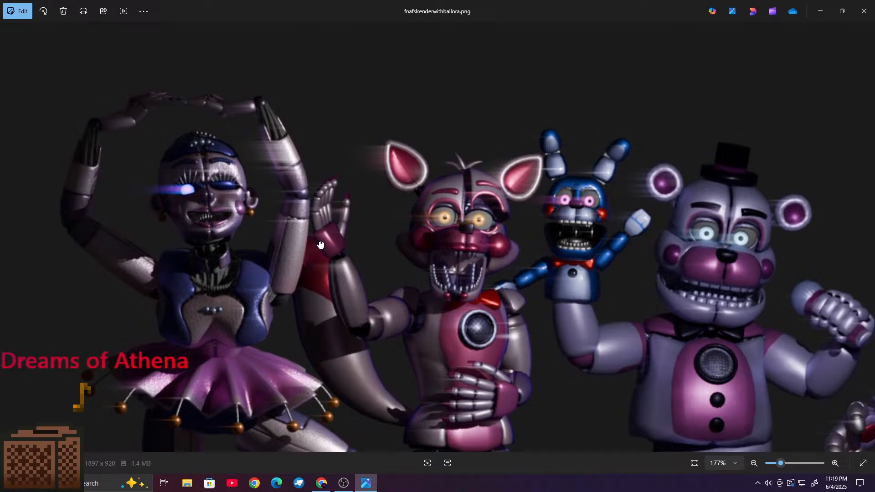
scroll(335, 220, down, 3)
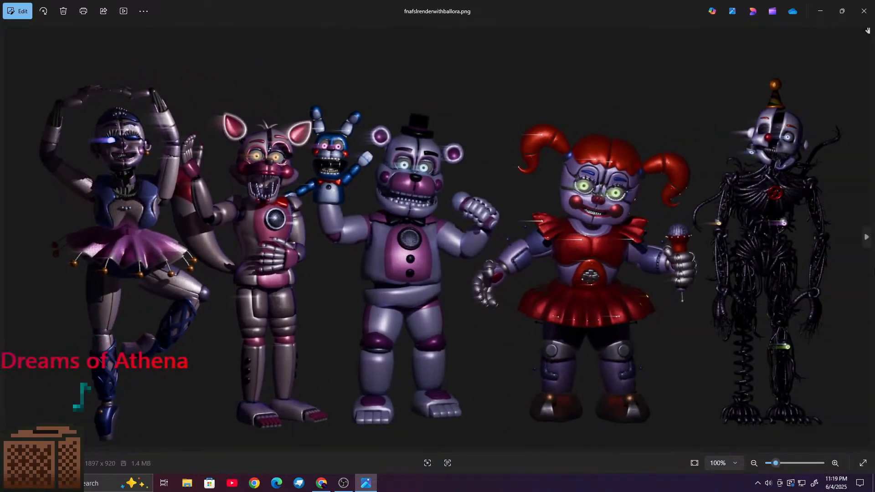
Step: Leave the Sister Location renders past texture_51.png, and browse from bbdbd.png to fbd d b .png
click(866, 238)
click(866, 238)
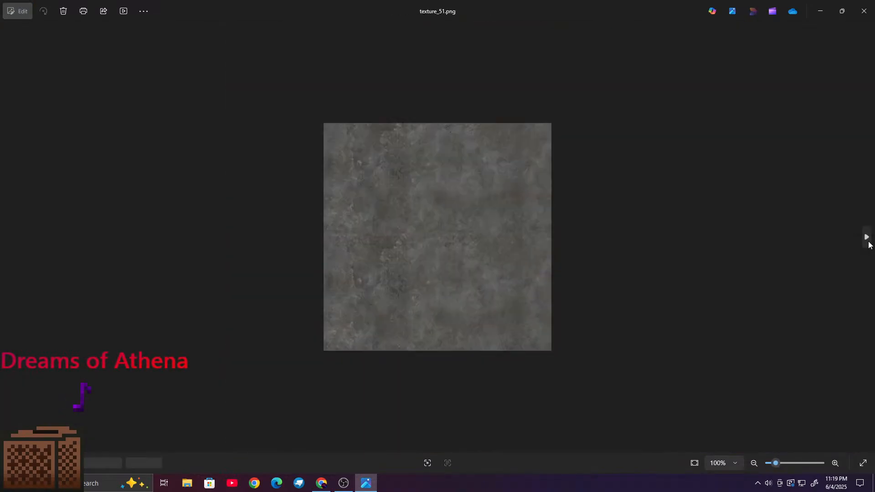
key(alt+F4)
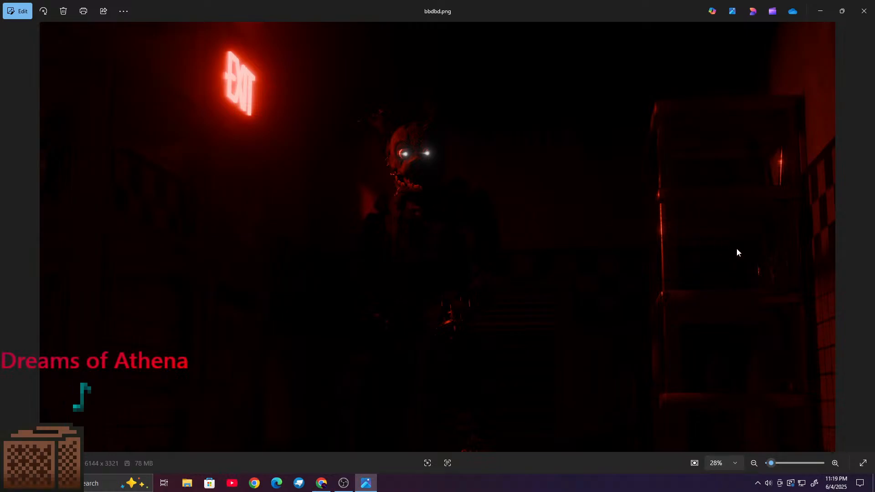
click(867, 235)
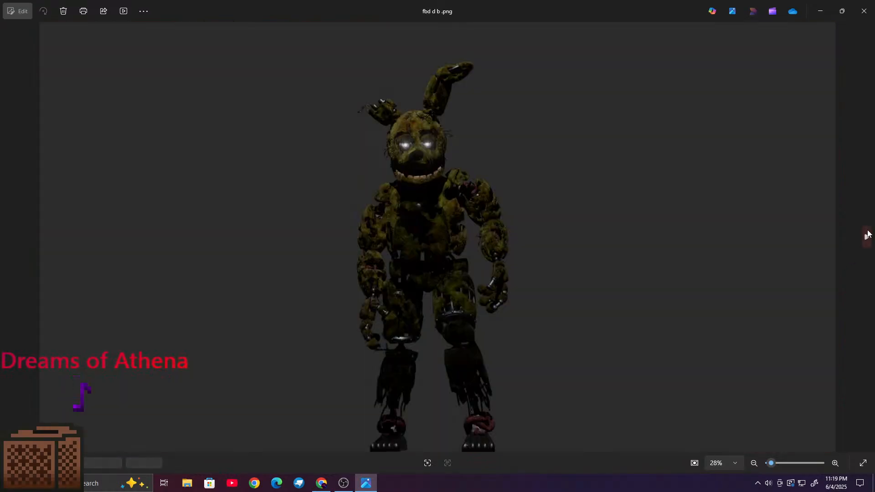
Step: Browse through bbdbd.png to grfgg.png, and examine the character's face, body and dark corridor up close
click(7, 235)
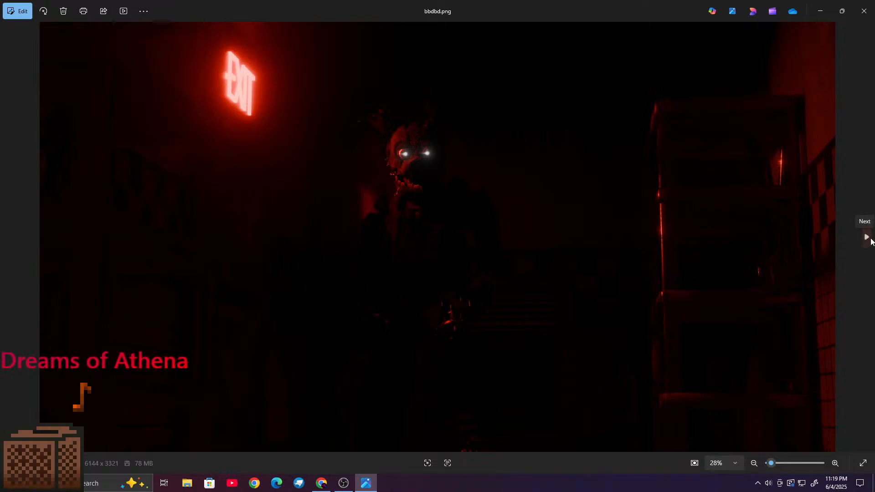
click(867, 237)
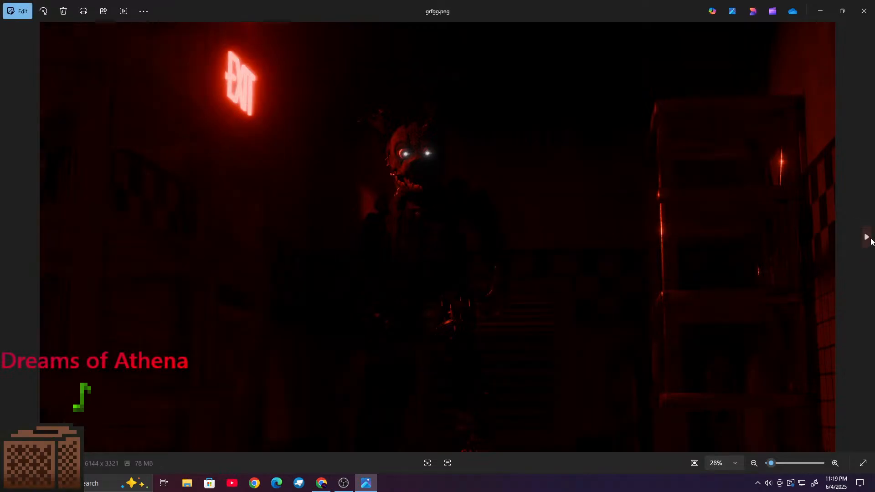
scroll(568, 203, up, 10)
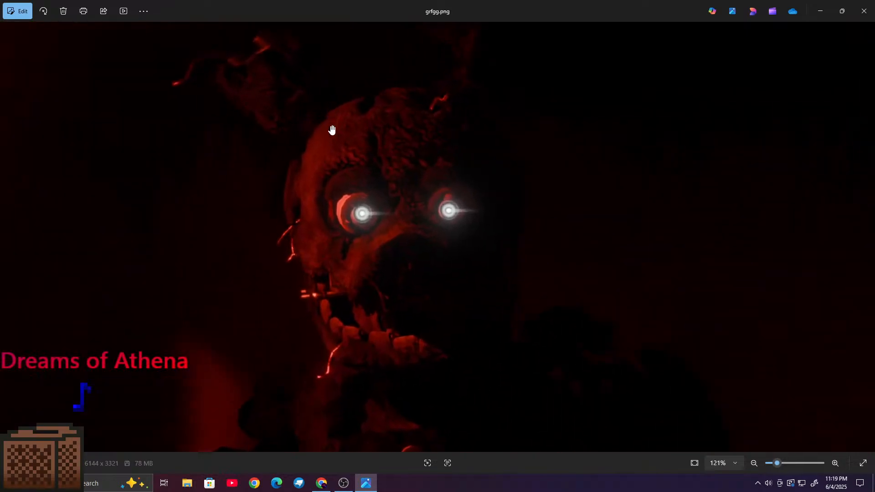
scroll(363, 241, up, 5)
drag(532, 354, 348, 75)
scroll(272, 98, down, 6)
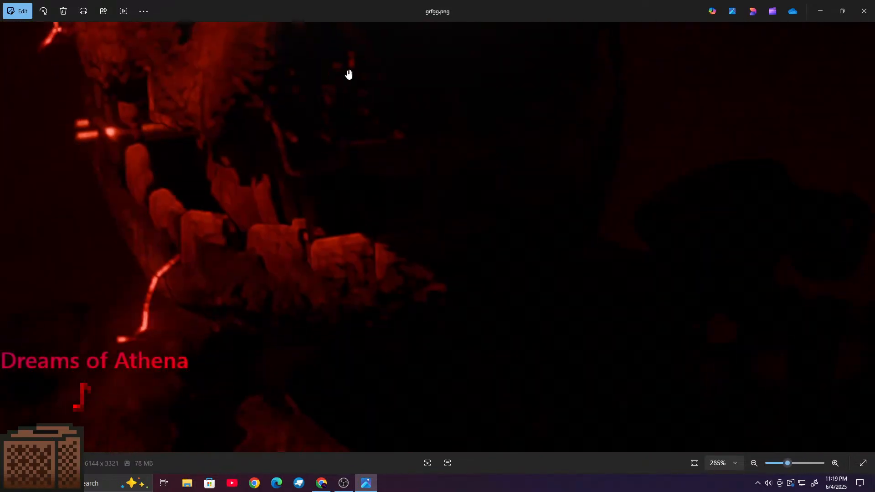
scroll(363, 133, down, 8)
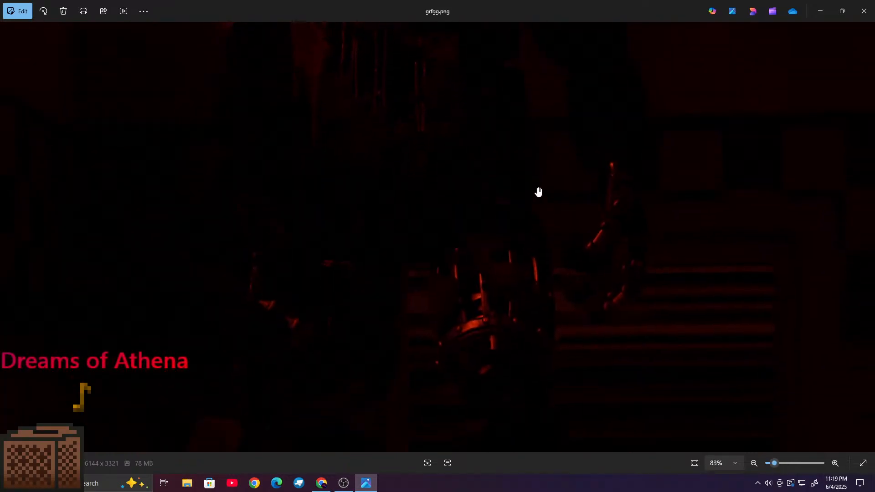
scroll(538, 192, down, 5)
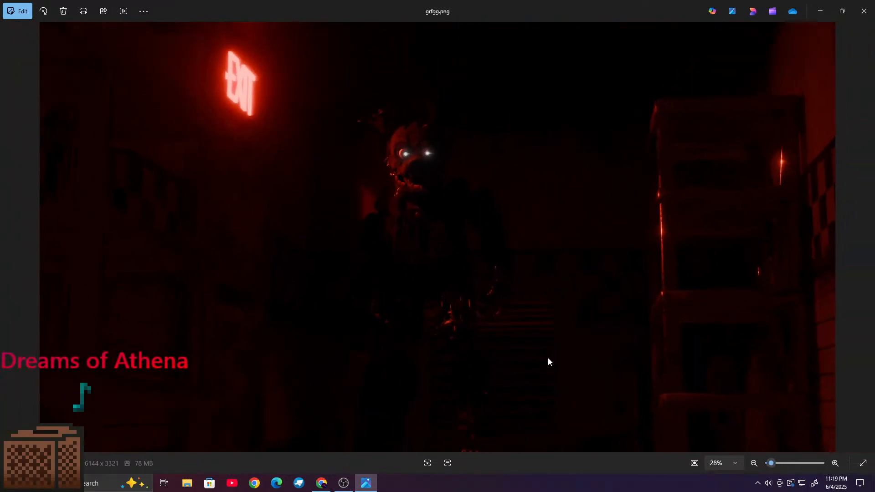
scroll(547, 362, up, 5)
drag(541, 252, 527, 172)
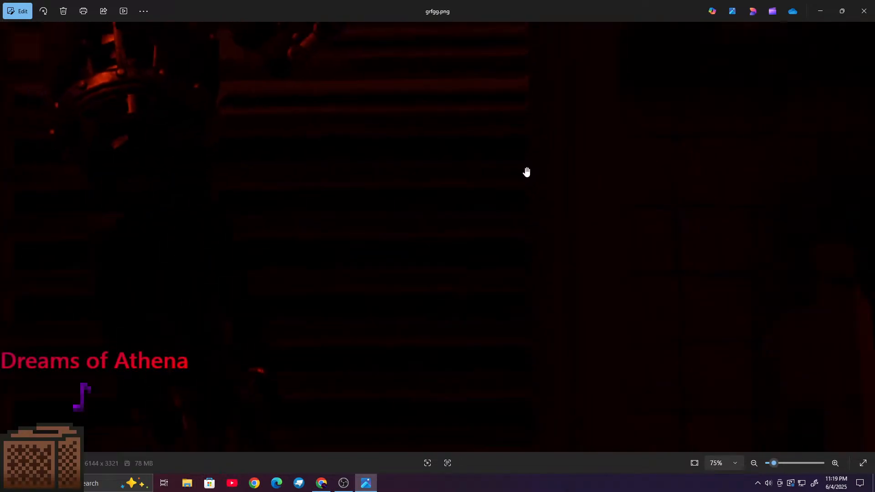
scroll(490, 150, down, 5)
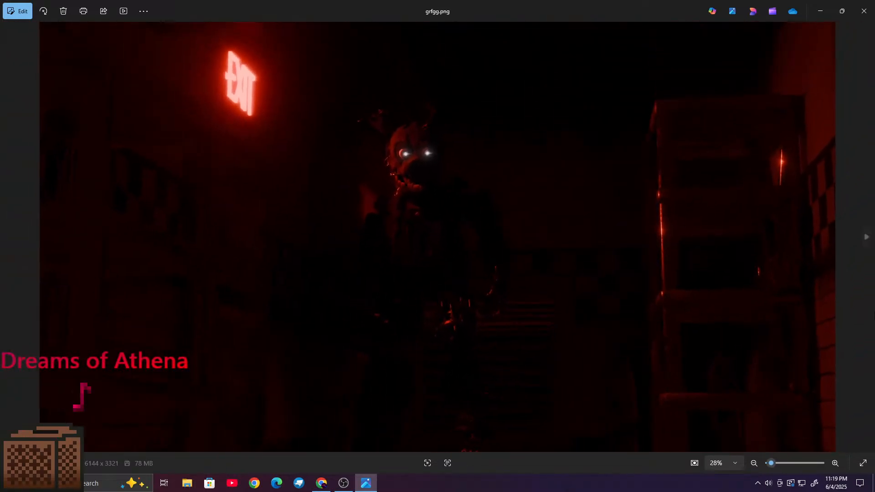
Step: Browse past newpsgameryanwd.png to fbd d b .png, and examine the rabbit character's head up close
click(865, 238)
click(865, 238)
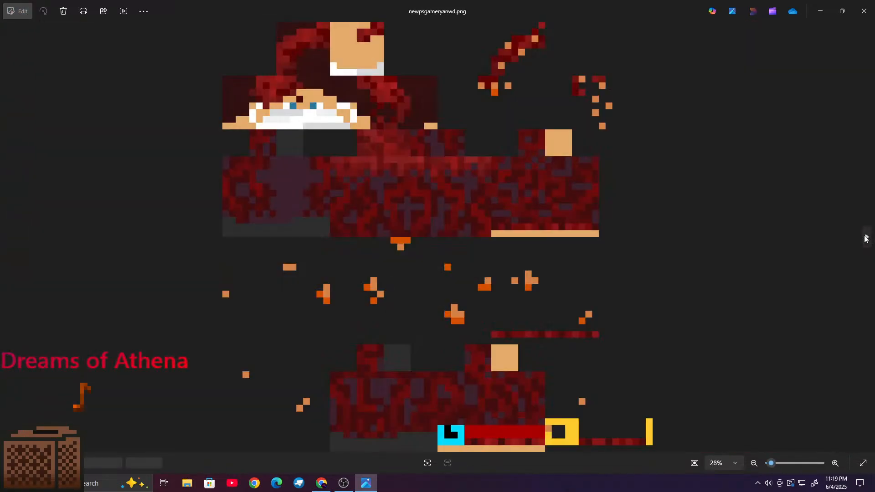
click(8, 237)
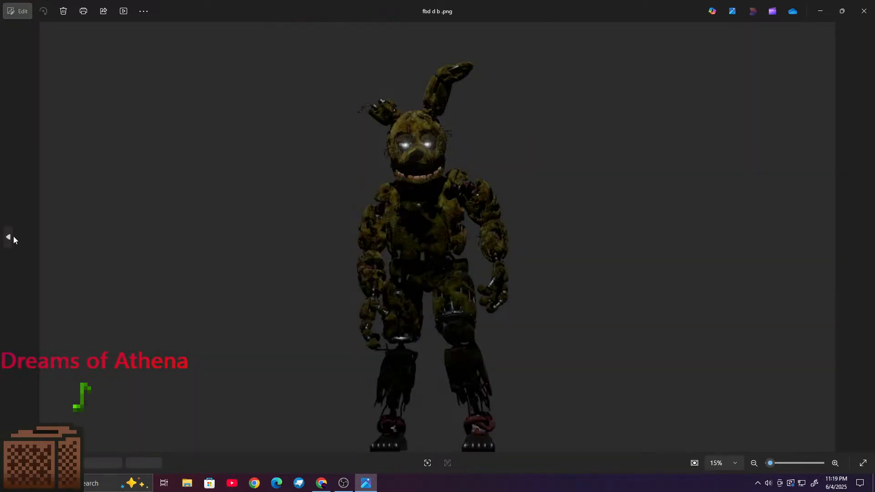
scroll(396, 184, up, 10)
drag(399, 187, 312, 488)
drag(406, 228, 390, 280)
scroll(400, 256, down, 10)
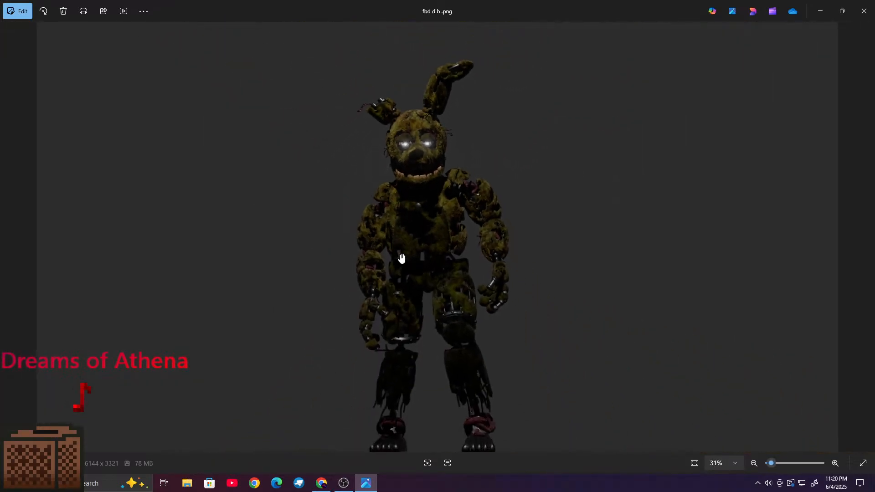
Step: Examine the rabbit character's torso and legs up close in fbd d b .png, and close the image
scroll(400, 256, up, 3)
scroll(401, 256, down, 3)
scroll(400, 256, up, 3)
scroll(401, 258, up, 2)
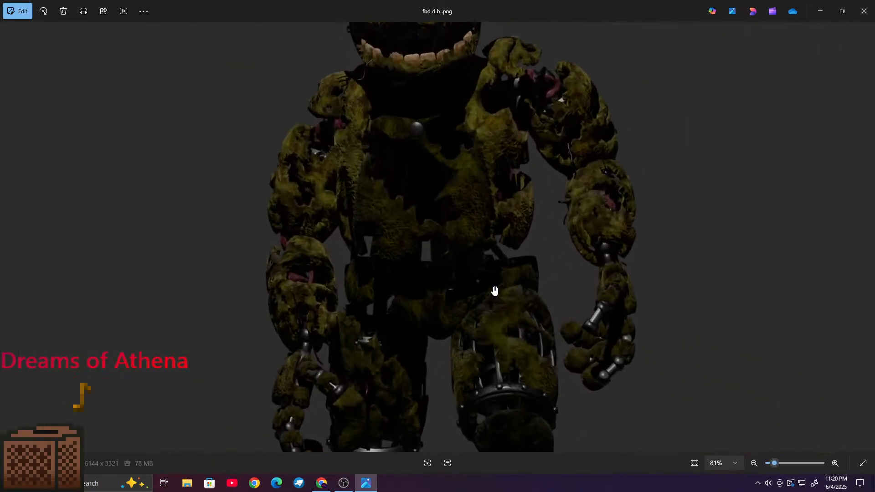
drag(494, 291, 351, 179)
scroll(350, 180, down, 4)
scroll(350, 180, down, 2)
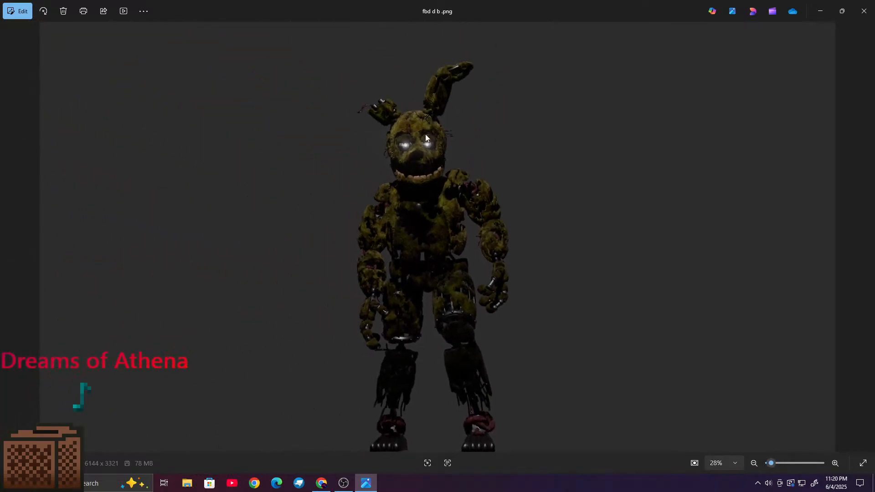
click(864, 11)
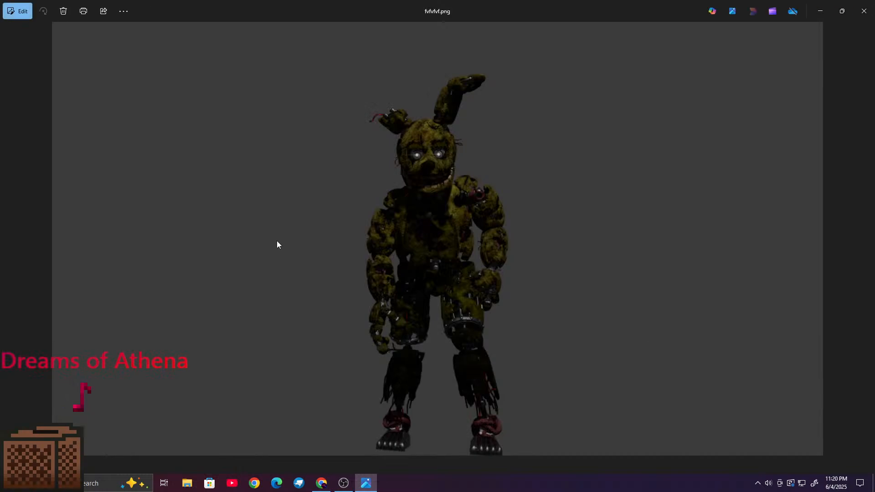
Step: View the rabbit render fvfvfvf.png, examine it up close, and close the image
click(7, 234)
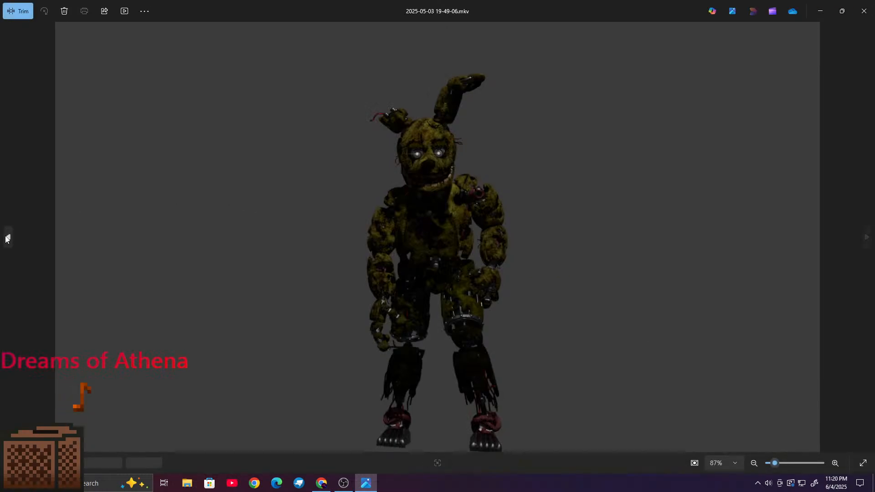
click(866, 237)
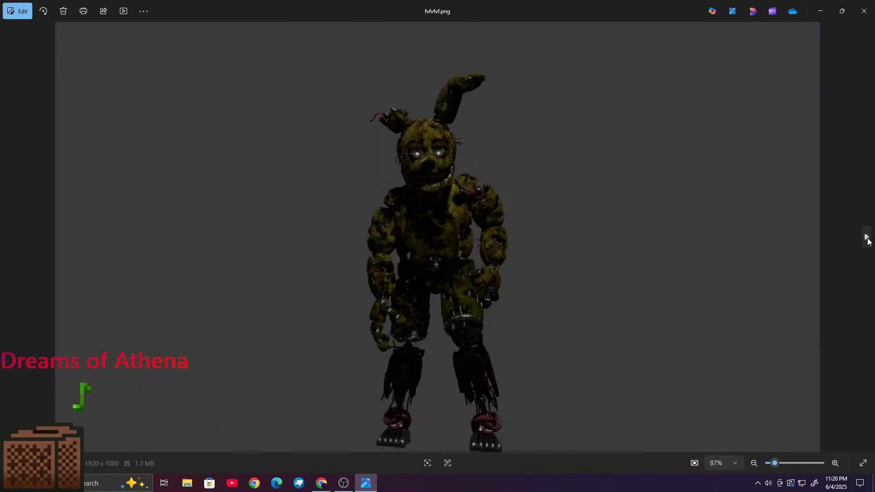
scroll(368, 125, up, 6)
scroll(491, 172, down, 6)
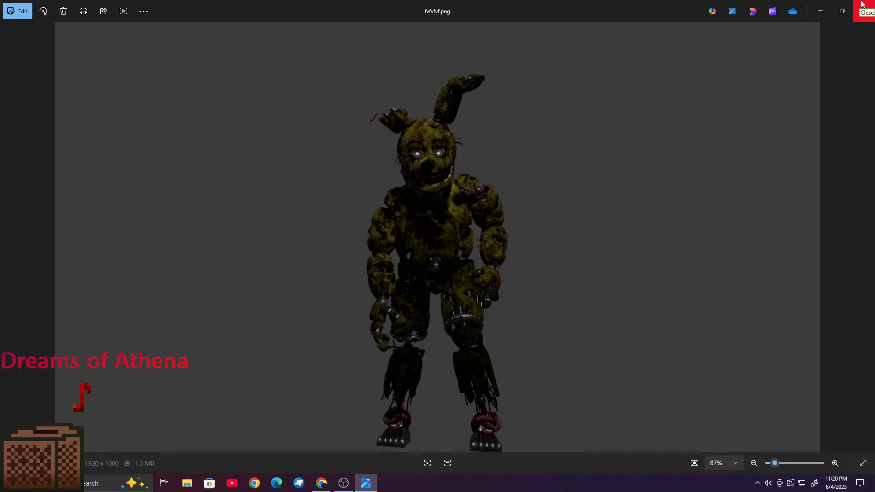
click(862, 4)
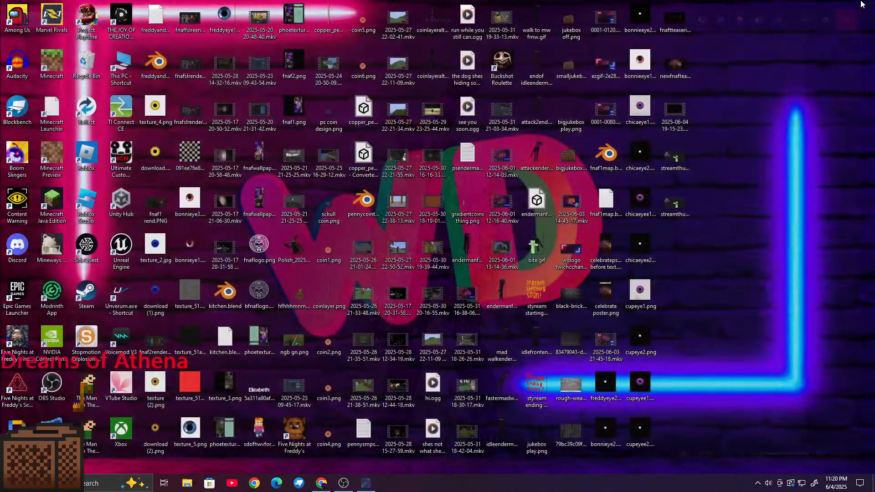
Step: Open Polish_20250515_100554742.webp in Google Chrome, view it in the maximized window, and move the browser off this screen
double_click(298, 246)
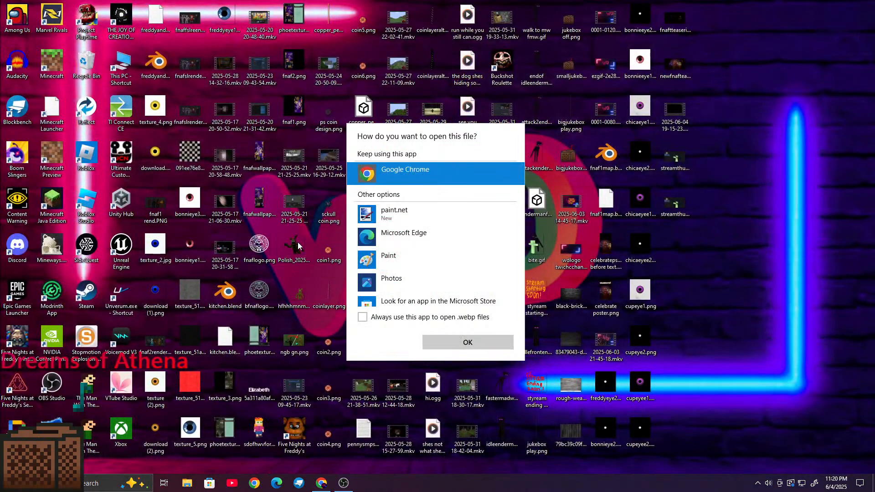
click(465, 343)
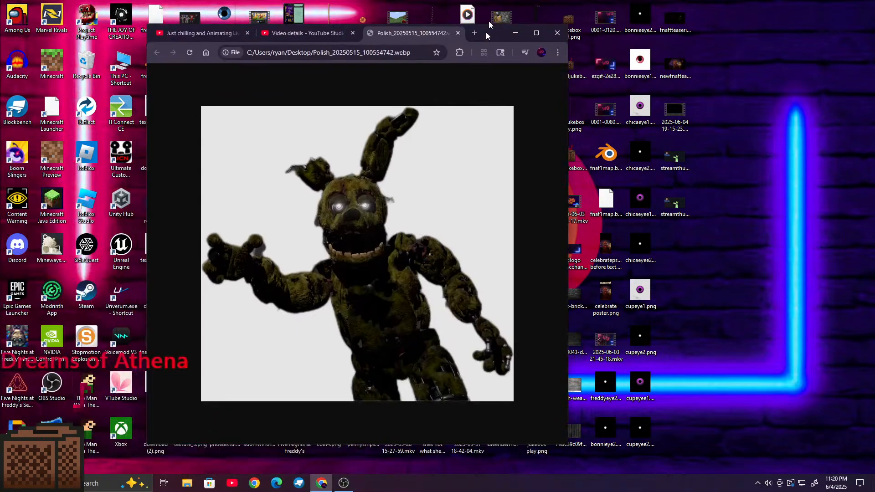
drag(486, 33, 495, 0)
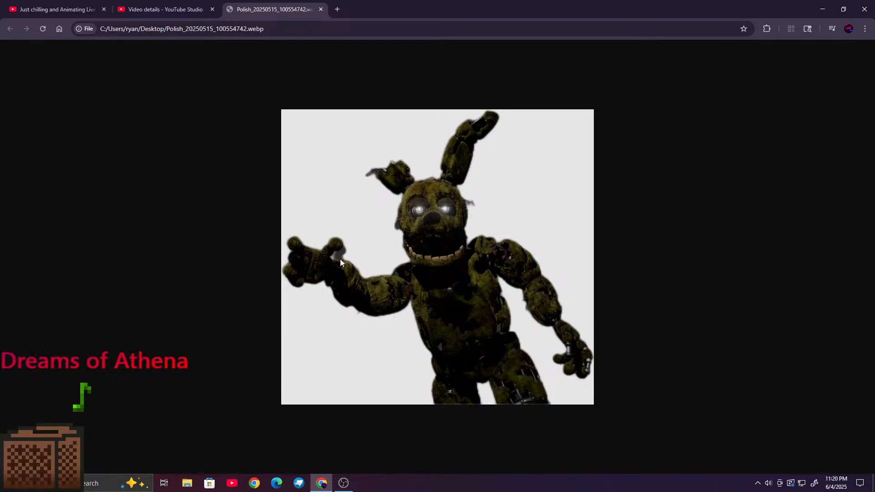
drag(374, 3, 0, 34)
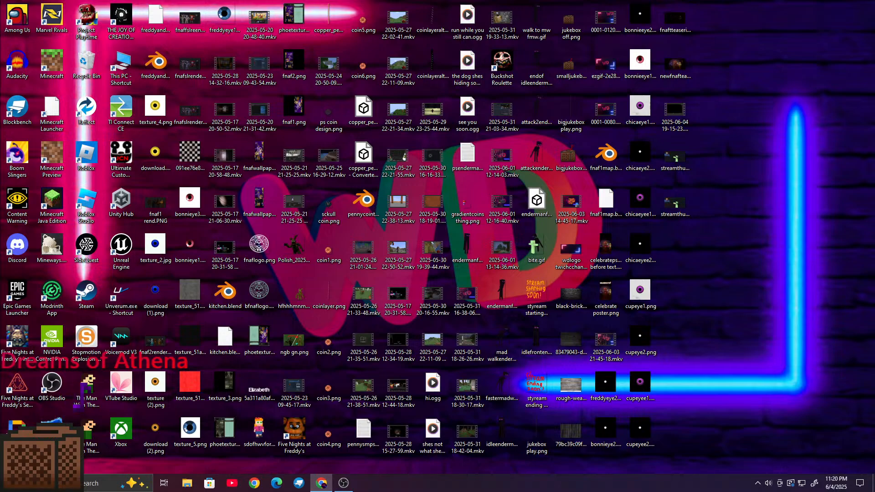
Step: Open the rabbit drawing hfhhhmnm.png from the desktop, view it, and close it
double_click(286, 294)
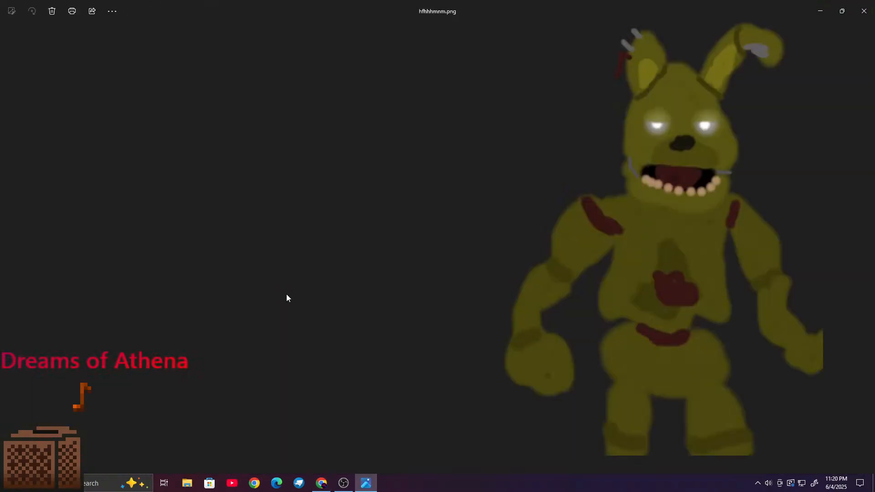
click(864, 11)
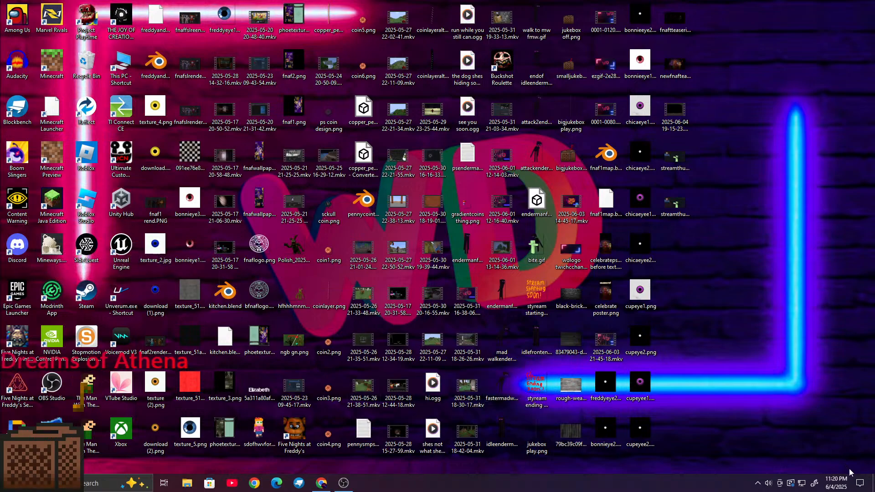
click(843, 483)
click(843, 484)
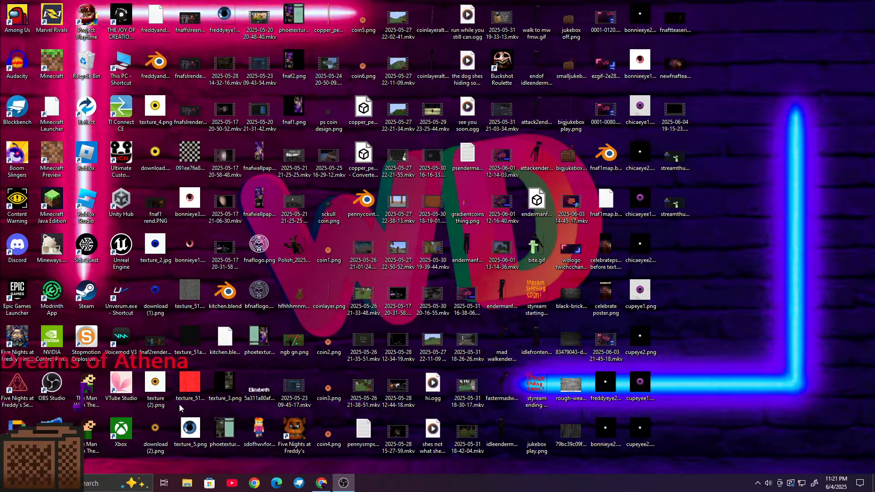
Step: Open Steam from the desktop and bring its library window onto this screen, maximized
double_click(91, 300)
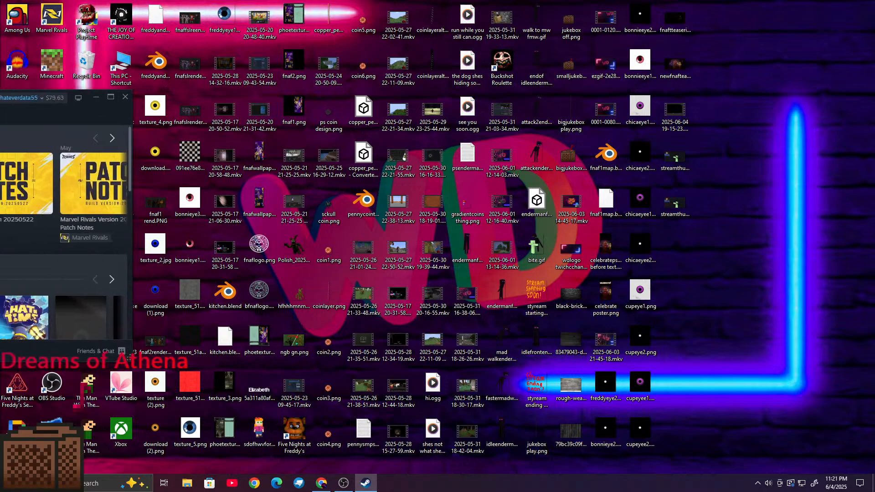
drag(0, 183, 357, 1)
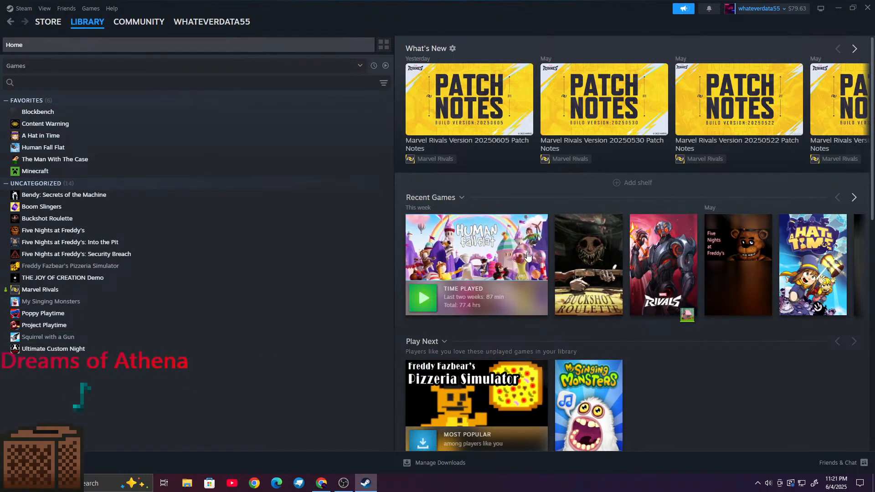
mouse_move(528, 256)
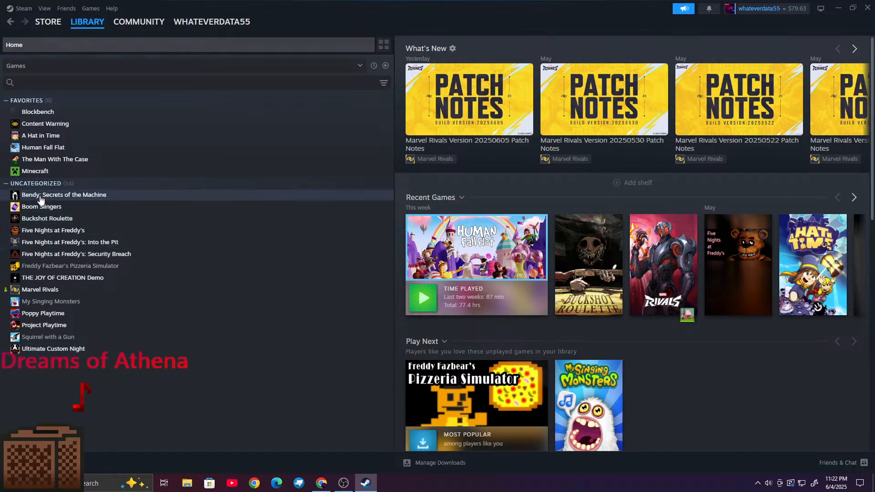
Step: Open A Hat in Time from the recent games, and look over its activity and achievements
click(797, 285)
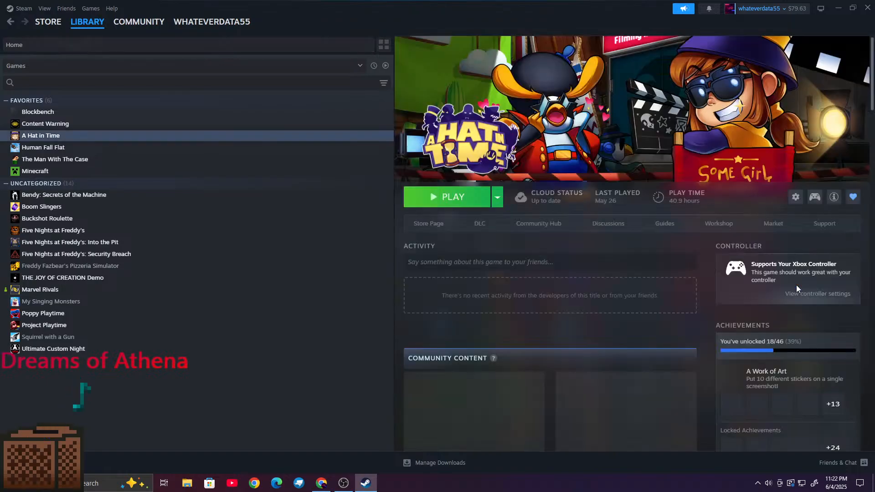
scroll(791, 296, down, 3)
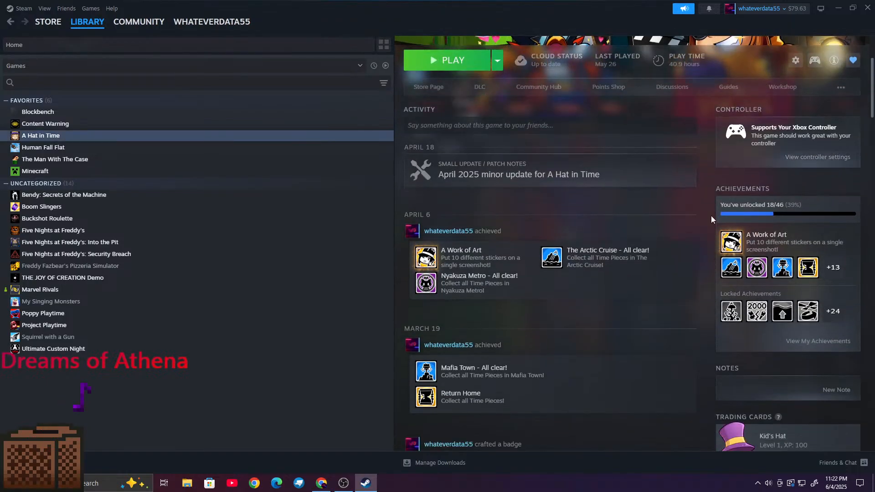
scroll(795, 289, up, 2)
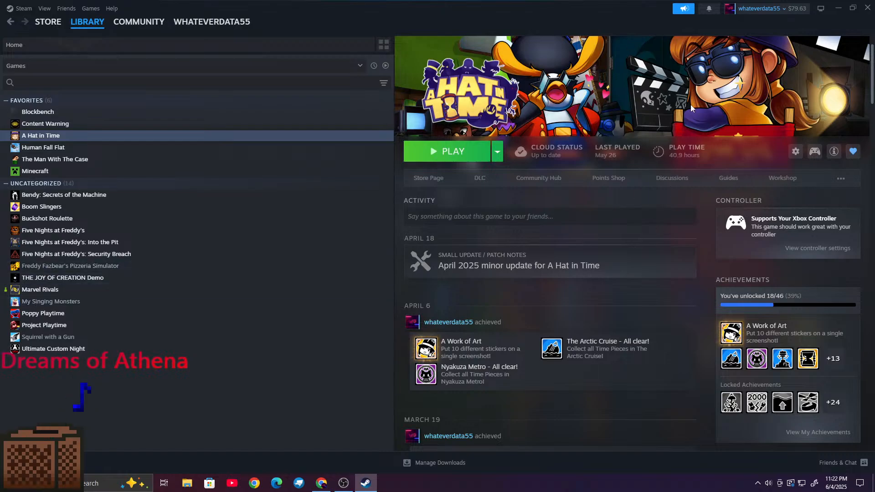
Step: Look through Poppy Playtime's library page and its patch notes, and open Project Playtime's page
click(105, 314)
scroll(749, 308, down, 4)
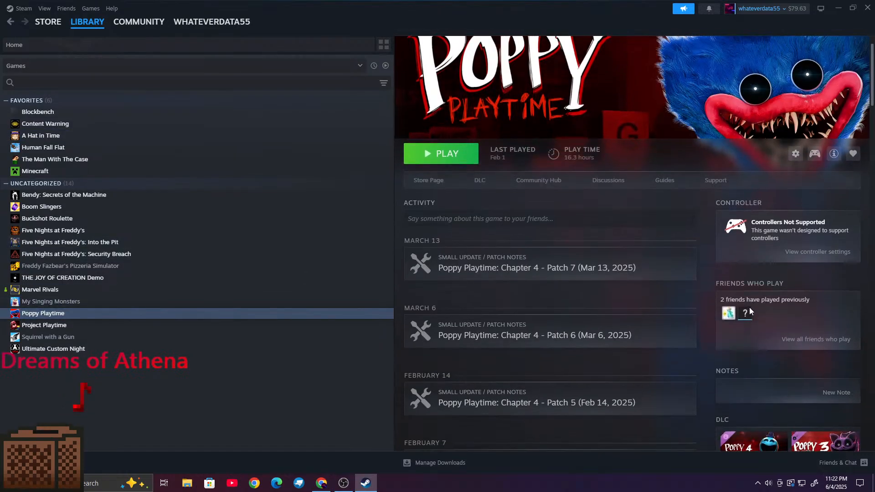
scroll(749, 308, up, 3)
scroll(749, 308, down, 3)
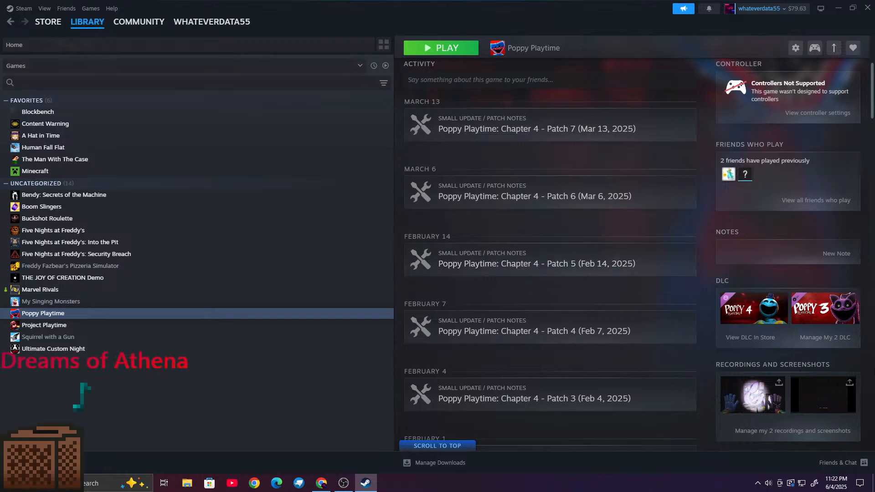
scroll(436, 273, up, 4)
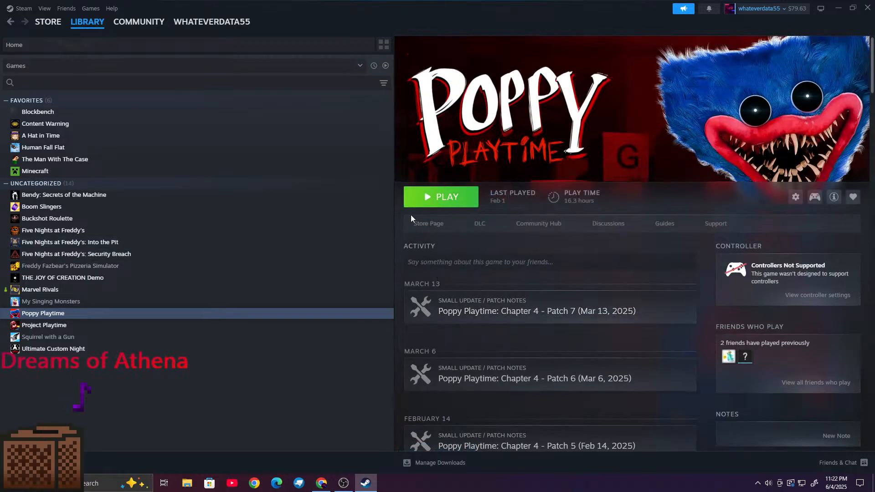
click(101, 327)
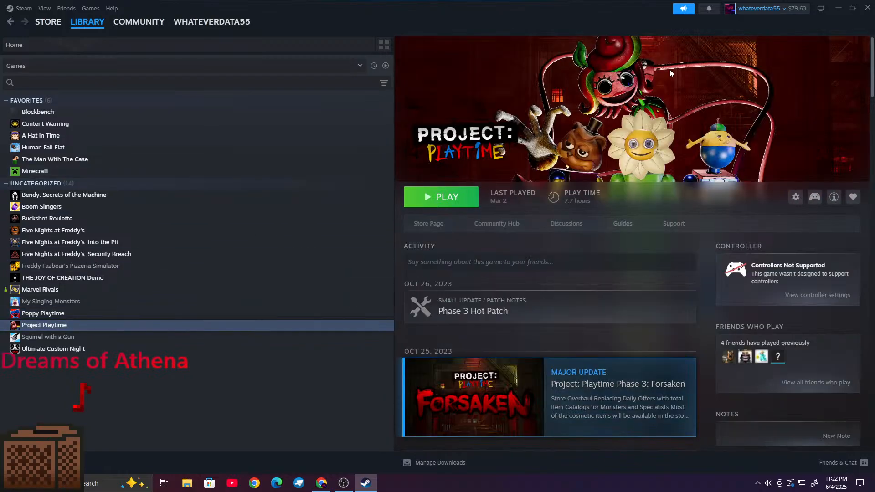
Step: Look over Project Playtime's activity feed, and open Ultimate Custom Night's library page
scroll(657, 106, down, 1)
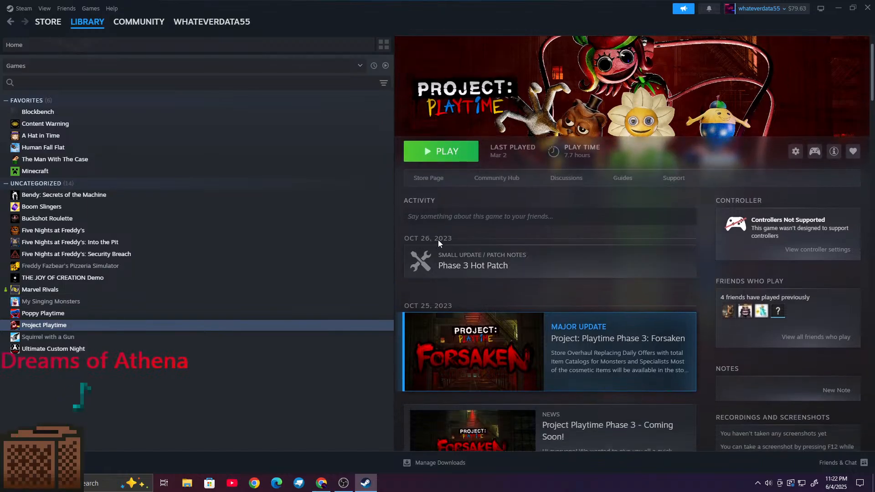
scroll(447, 237, up, 1)
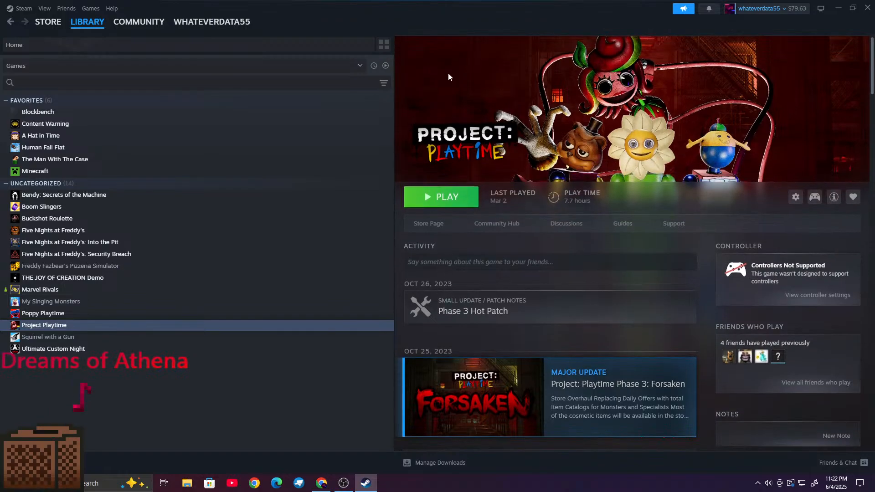
click(168, 348)
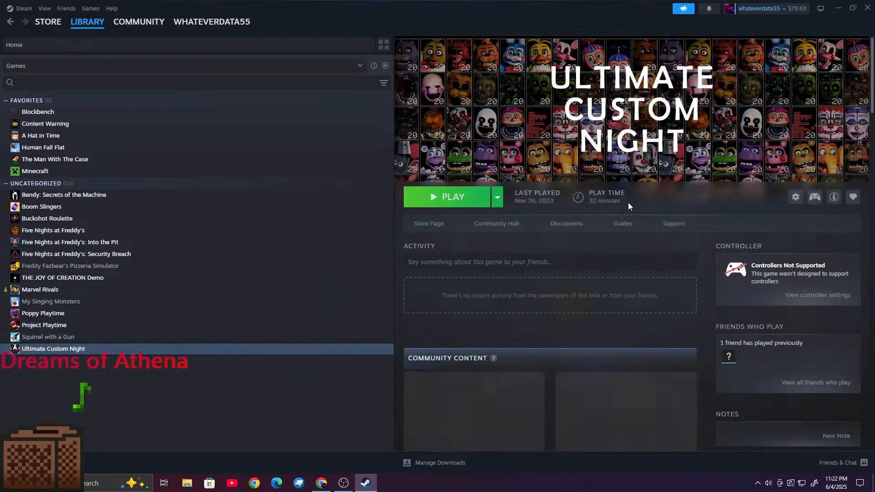
Step: Open Squirrel with a Gun's library page, and look over its updates and achievements
click(122, 327)
click(102, 339)
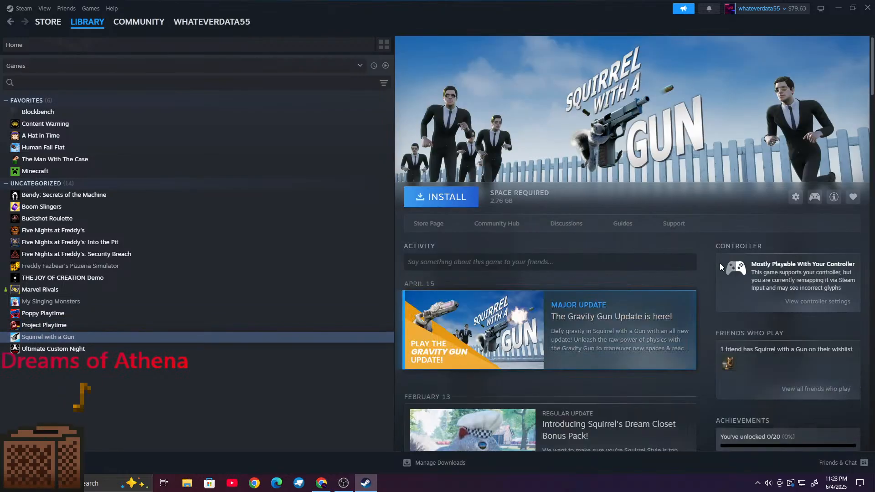
scroll(720, 277, down, 1)
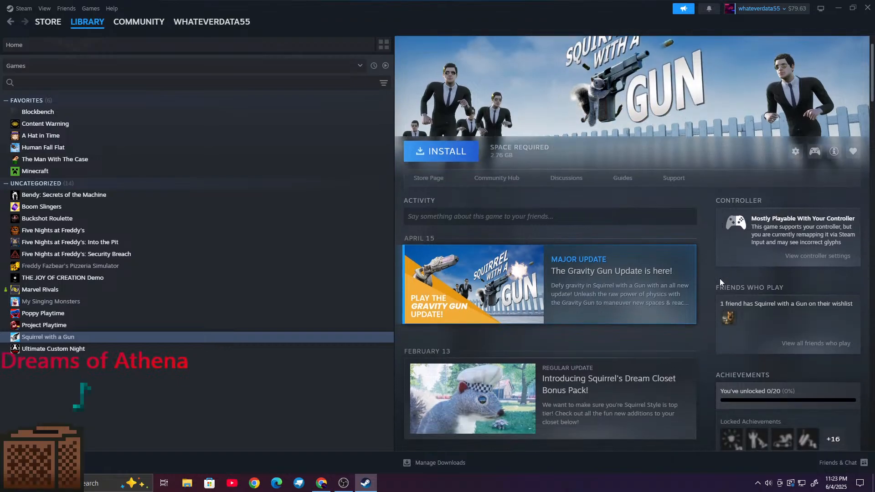
scroll(720, 282, up, 1)
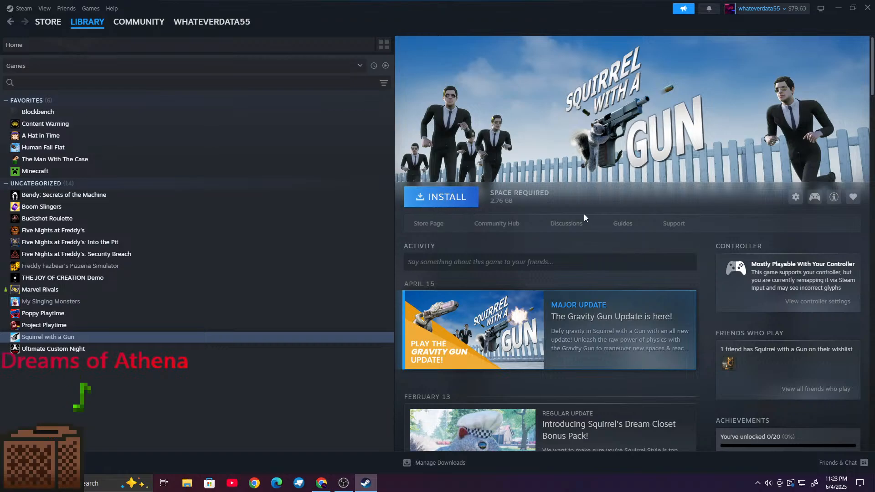
scroll(581, 220, down, 1)
scroll(582, 221, down, 3)
scroll(581, 221, up, 3)
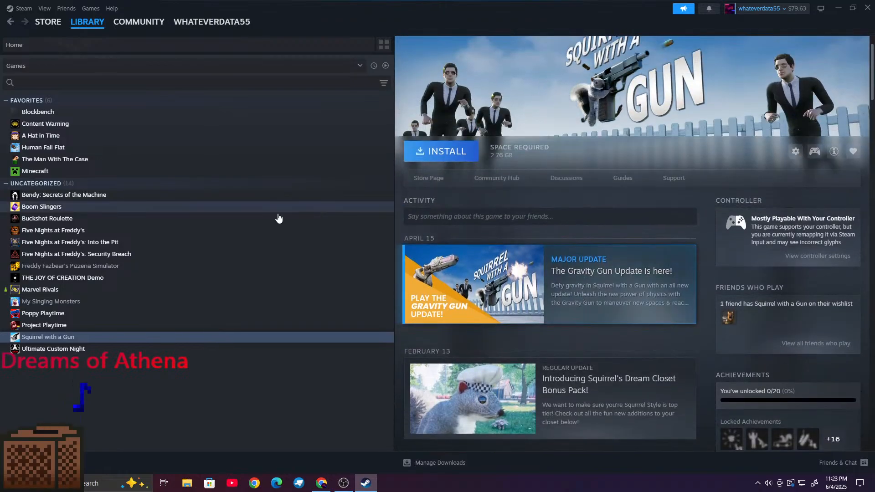
Step: View Marvel Rivals' library page, and look over THE JOY OF CREATION Demo's page and unlocked achievements
click(38, 289)
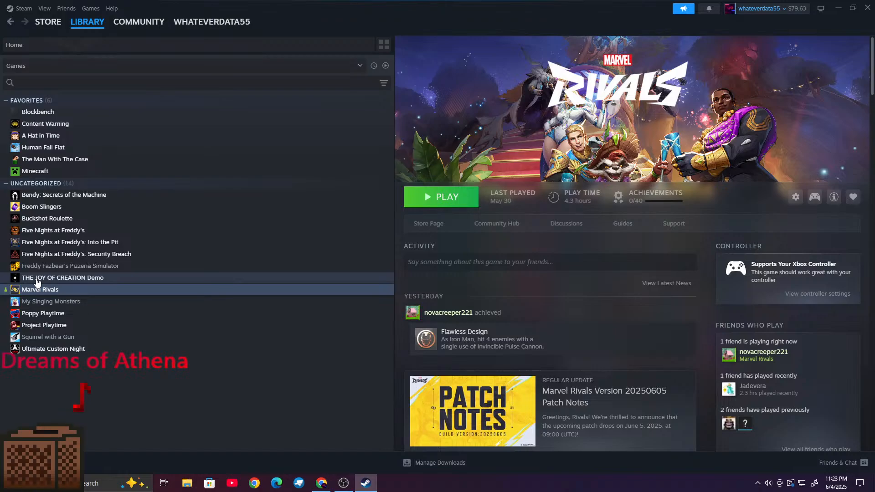
click(66, 282)
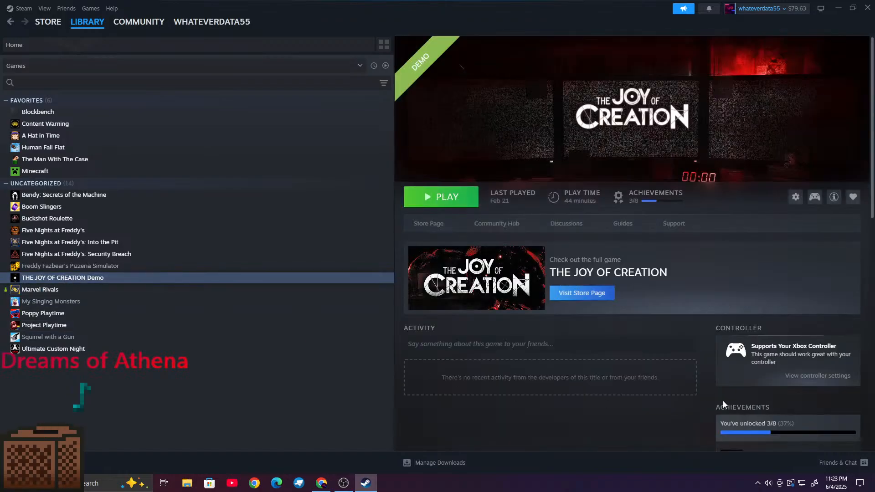
scroll(769, 379, down, 5)
scroll(770, 379, up, 3)
mouse_move(756, 356)
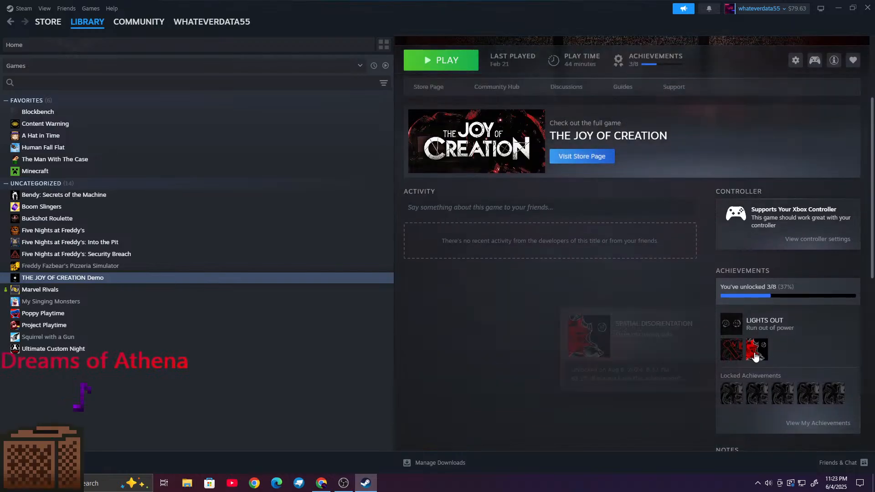
scroll(754, 354, up, 3)
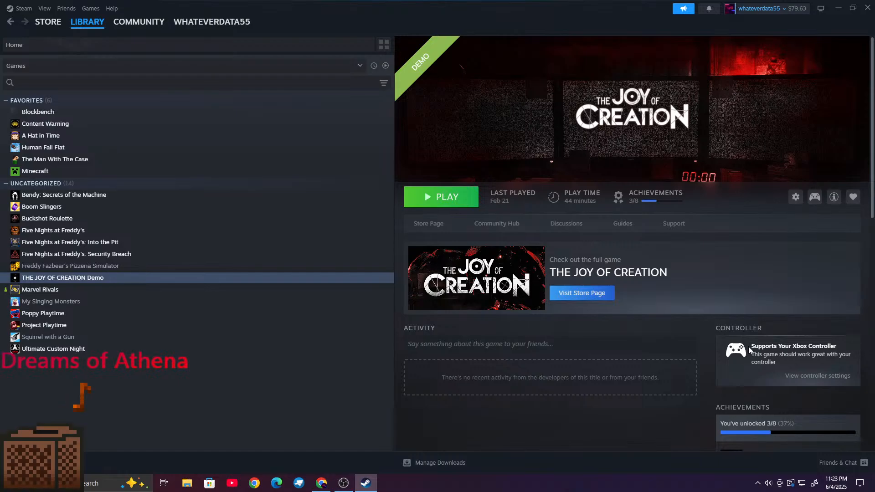
Step: Open Freddy Fazbear's Pizzeria Simulator in the library, and look at its community content
click(90, 267)
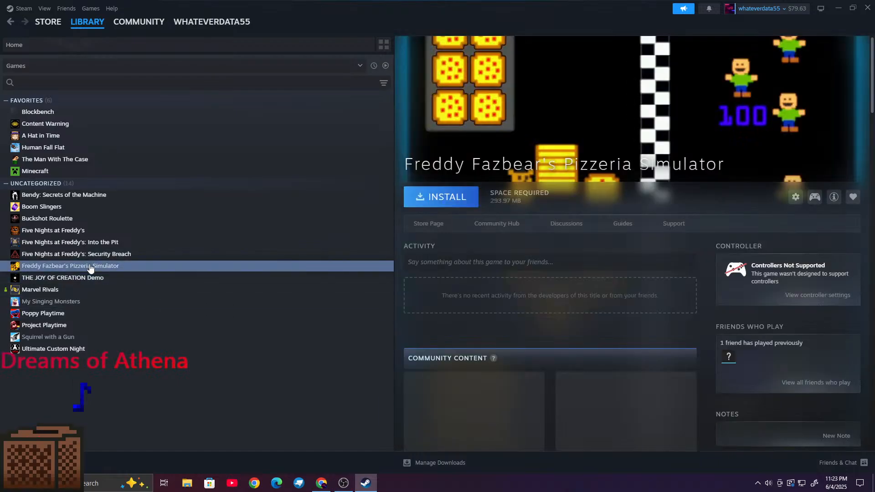
scroll(497, 255, down, 2)
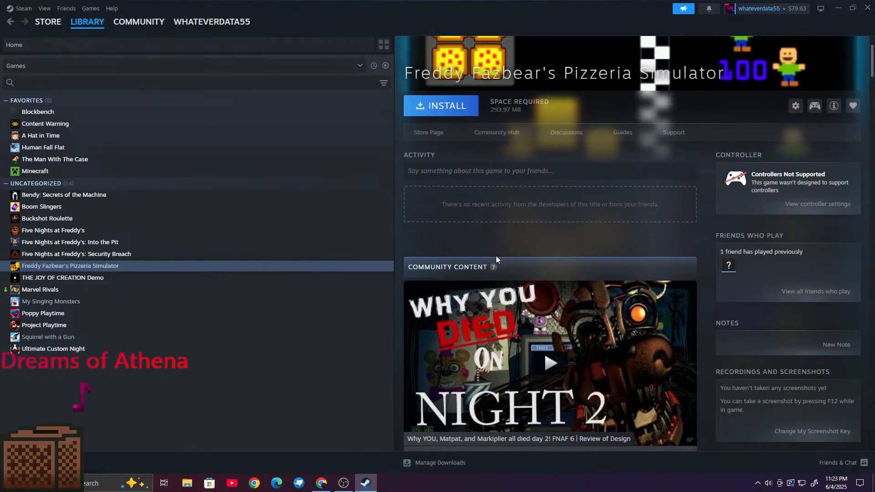
scroll(506, 228, up, 2)
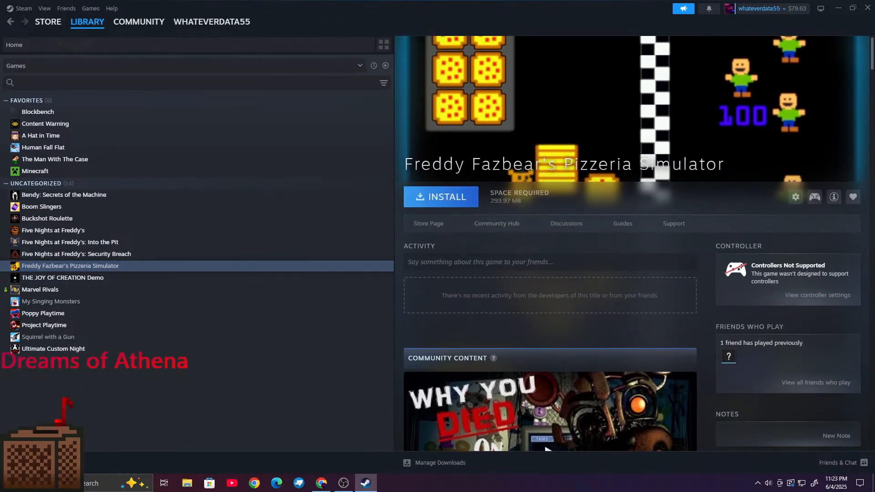
Step: Open Five Nights at Freddy's: Security Breach, and look over its play time, achievements and news posts
click(86, 254)
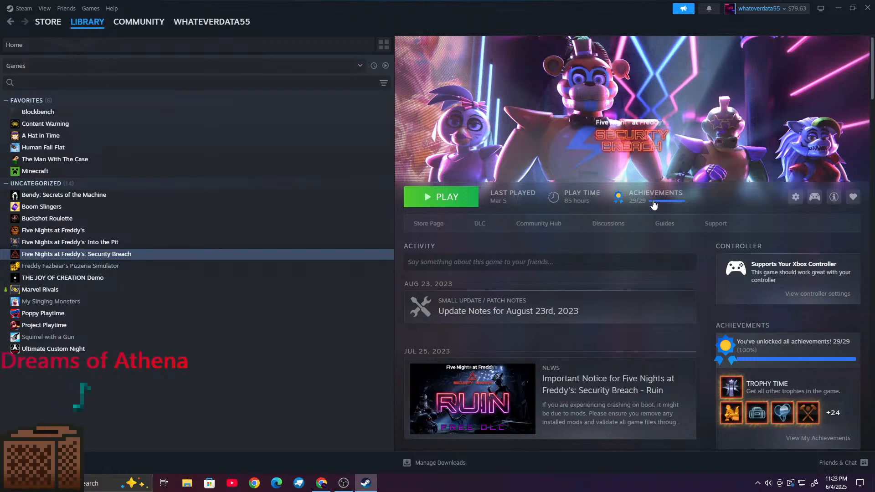
scroll(653, 205, down, 3)
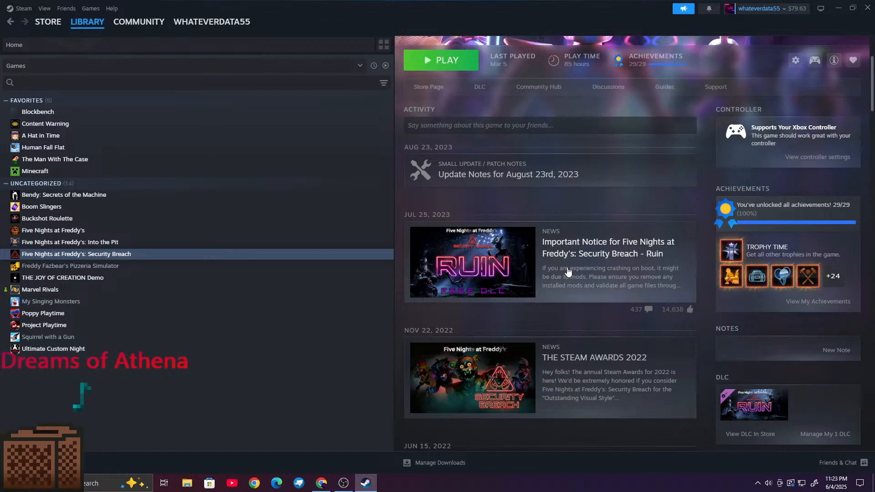
scroll(568, 273, up, 3)
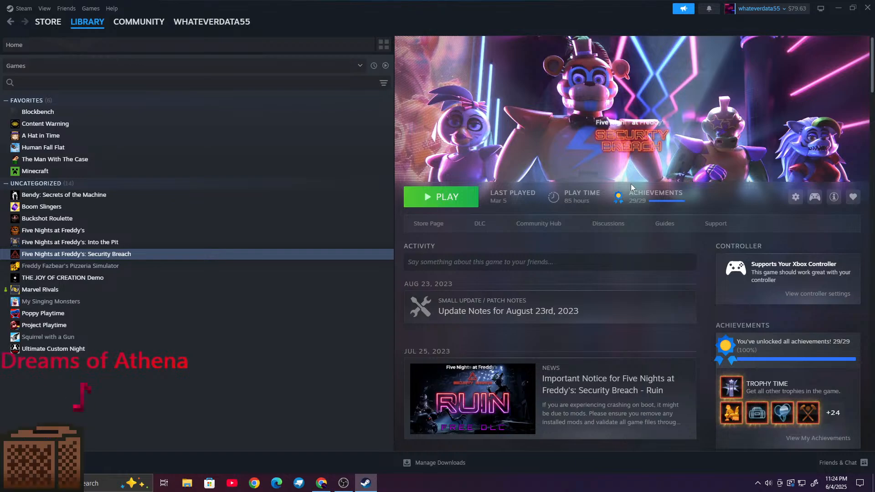
scroll(636, 247, down, 3)
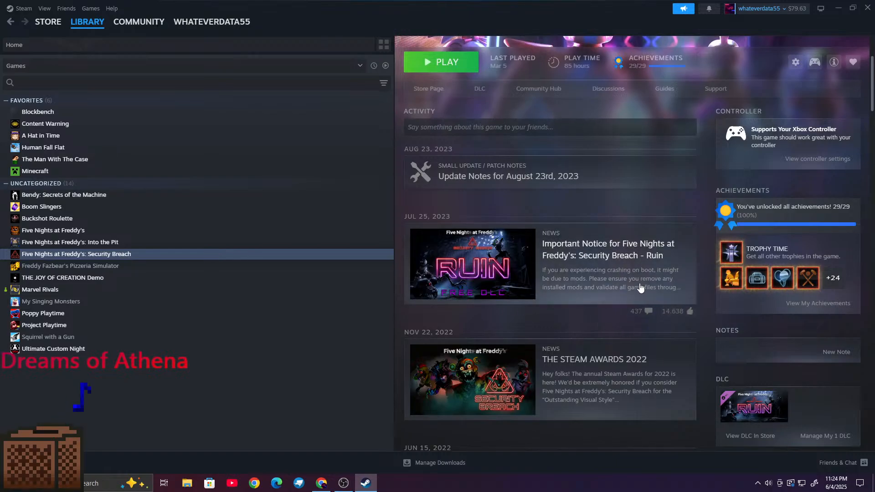
scroll(638, 306, up, 3)
scroll(665, 283, down, 4)
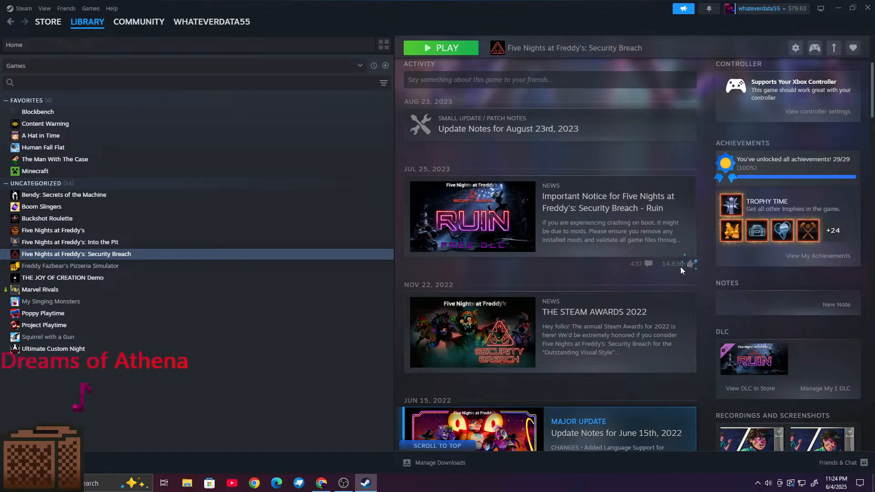
scroll(680, 267, up, 4)
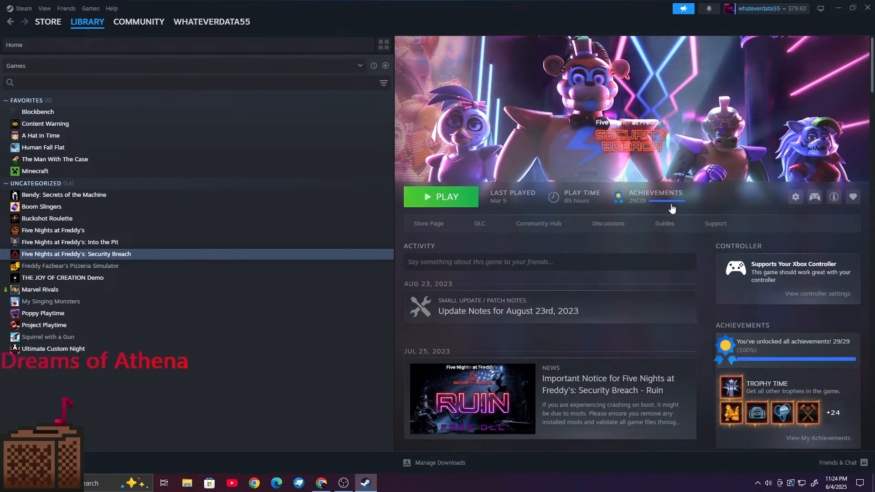
Step: Open Five Nights at Freddy's: Into the Pit, and look over its achievements and news
click(116, 243)
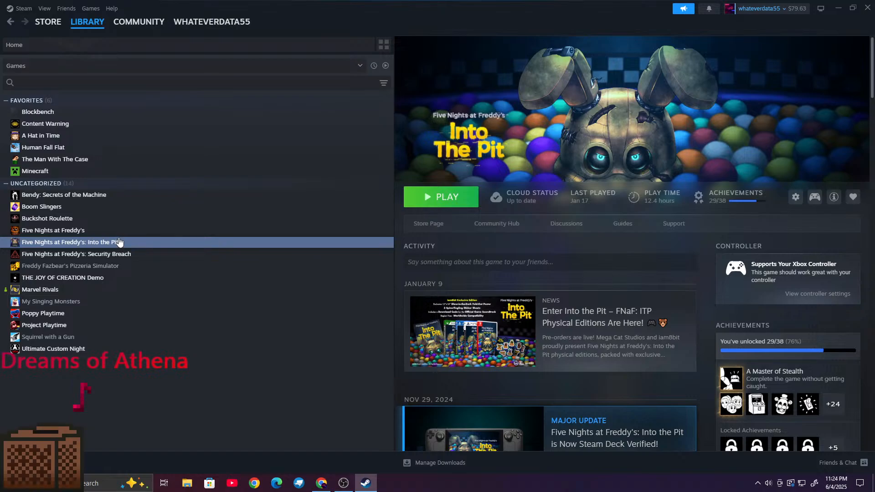
scroll(773, 329, down, 2)
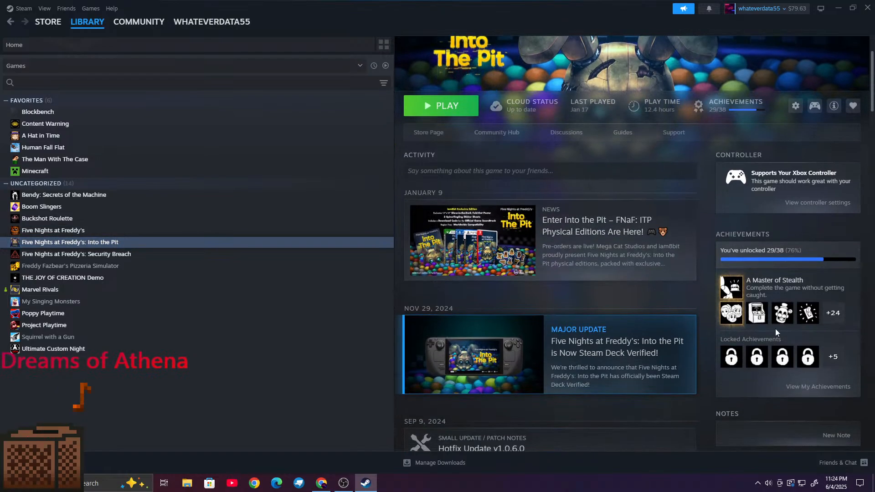
scroll(775, 329, up, 2)
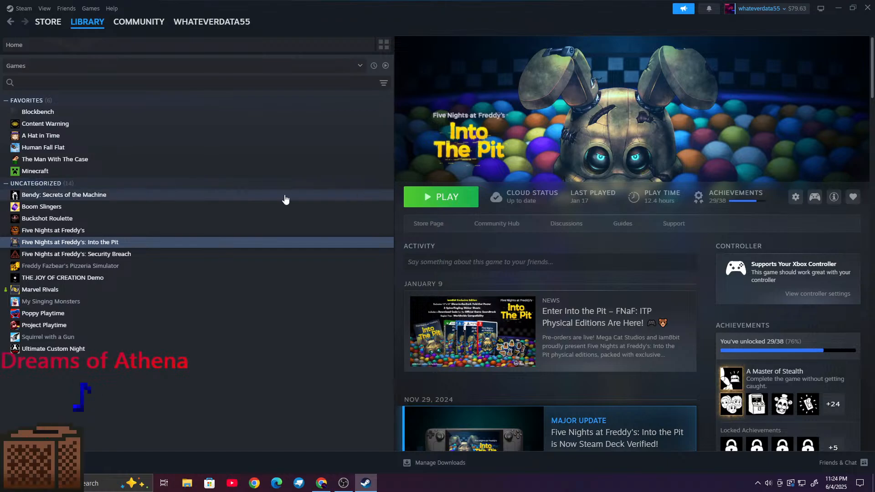
Step: Open Buckshot Roulette's library page, and look over its activity feed
click(49, 219)
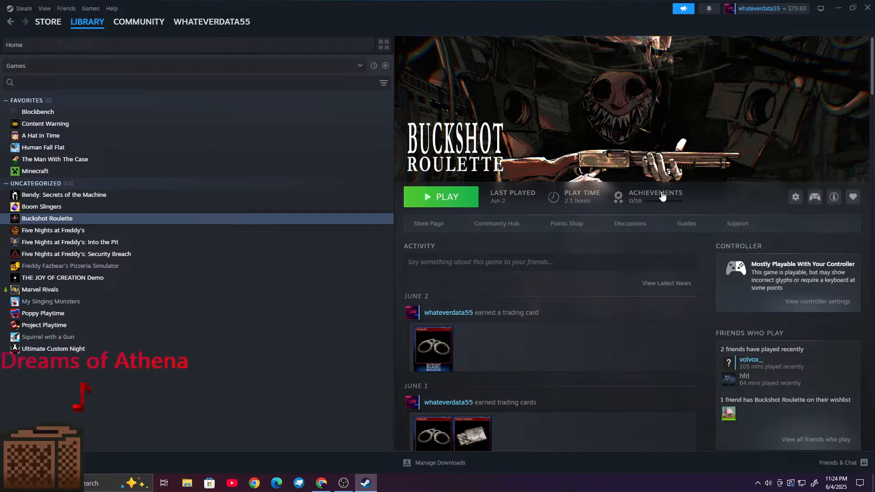
scroll(661, 196, down, 2)
scroll(660, 196, up, 2)
Step: Open Bendy: Secrets of the Machine, and look through its community content, including the spoiler-hidden image
click(68, 195)
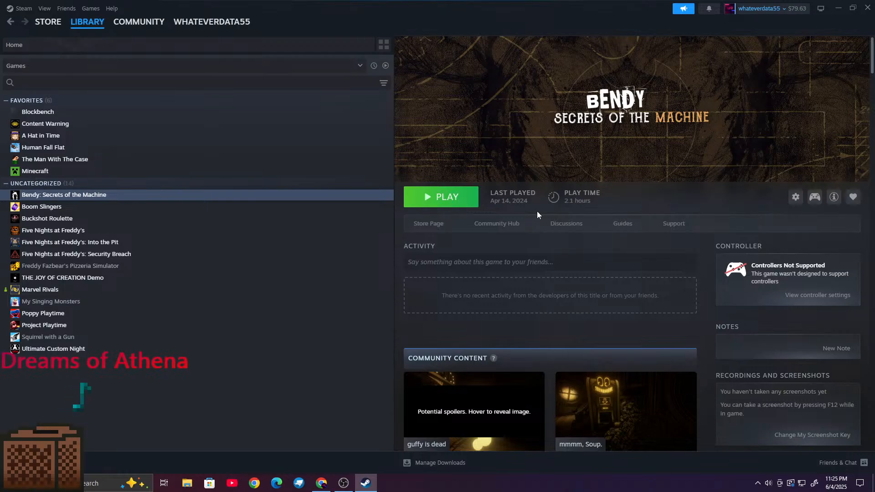
scroll(627, 168, down, 5)
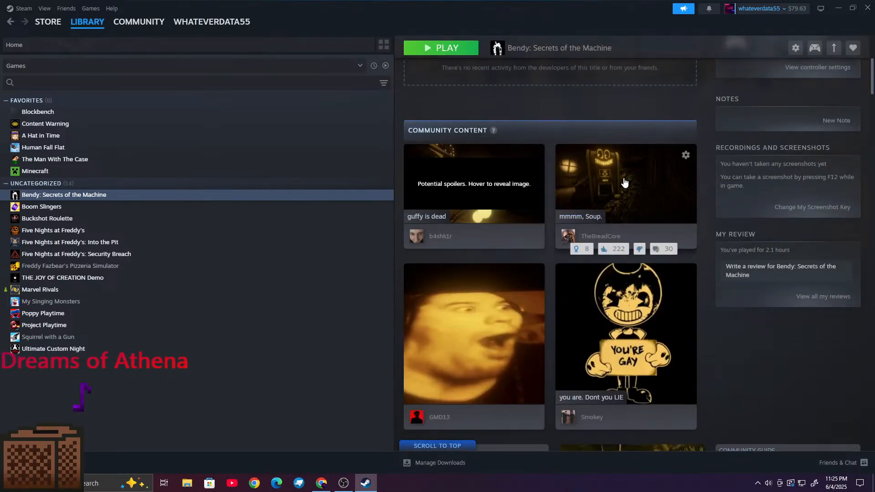
scroll(624, 180, up, 4)
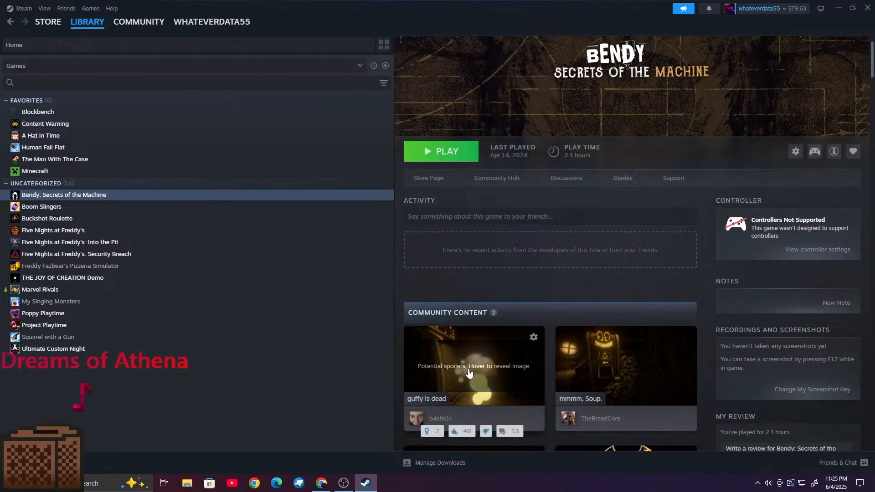
mouse_move(470, 372)
scroll(470, 372, up, 1)
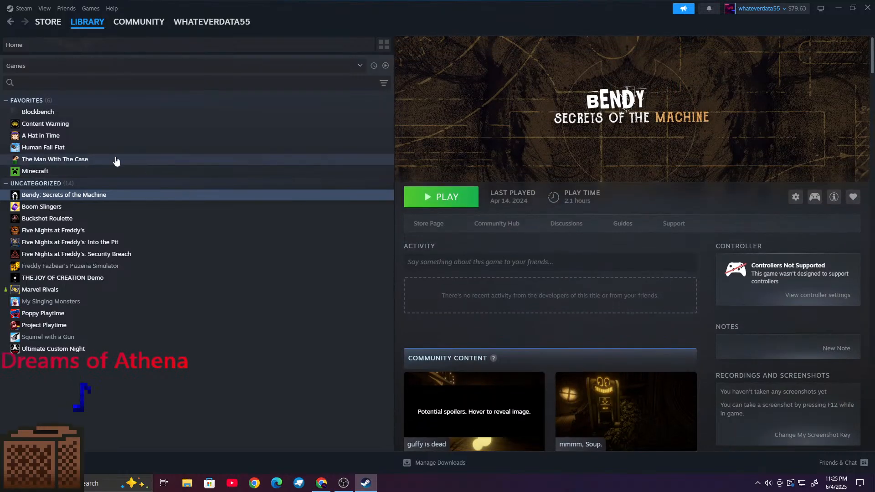
Step: Open The Man With The Case's library page, create a blank note for it, and close the note
click(37, 159)
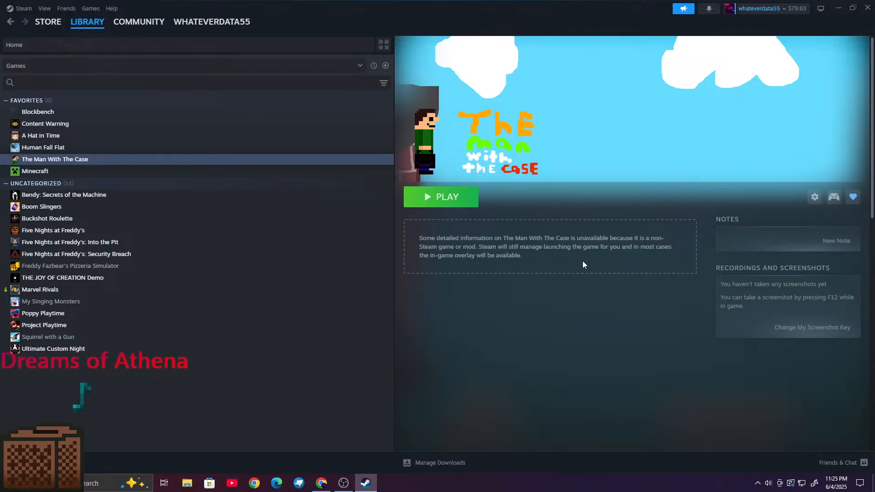
click(828, 250)
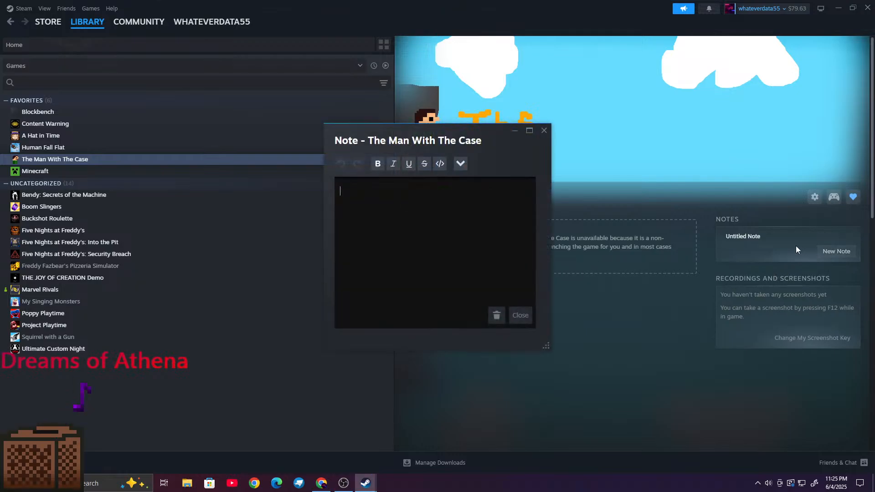
click(538, 135)
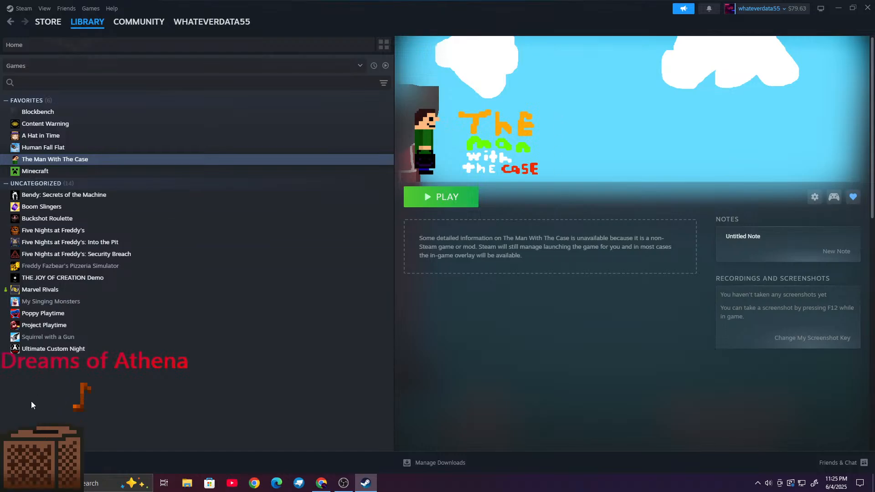
Step: Start adding a non-Steam game to the library, and look through the list of available programs
click(32, 462)
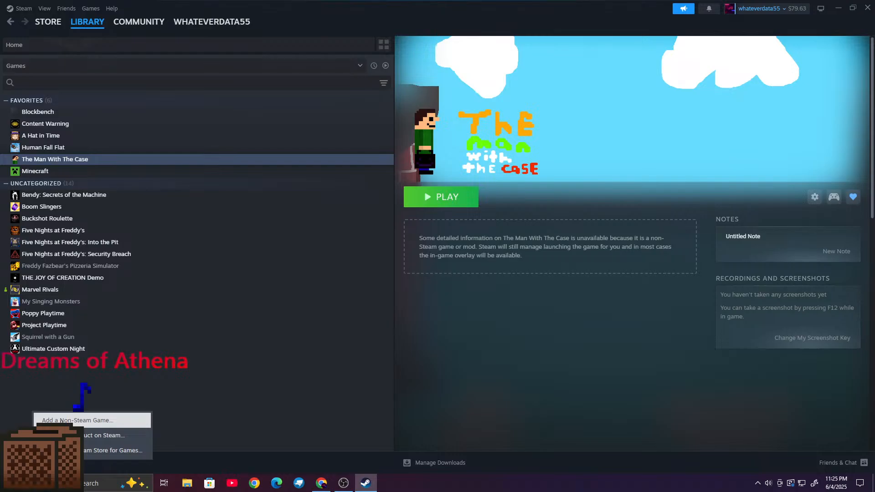
click(68, 421)
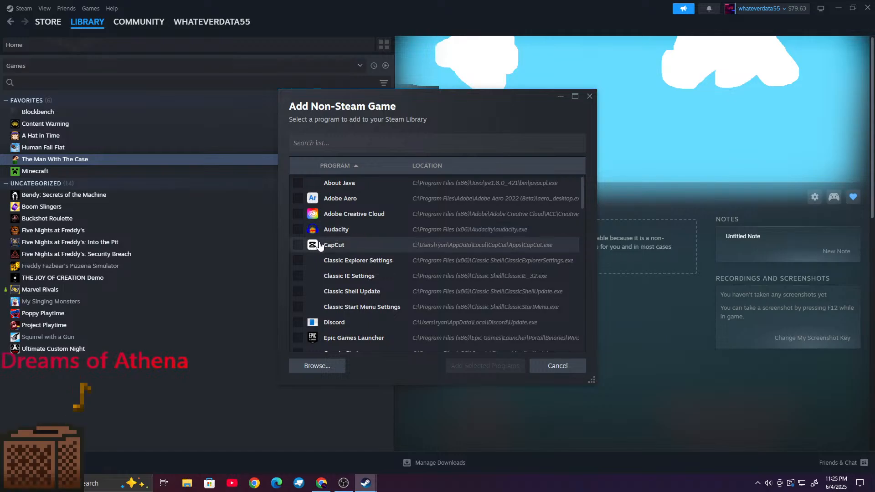
scroll(357, 248, down, 1)
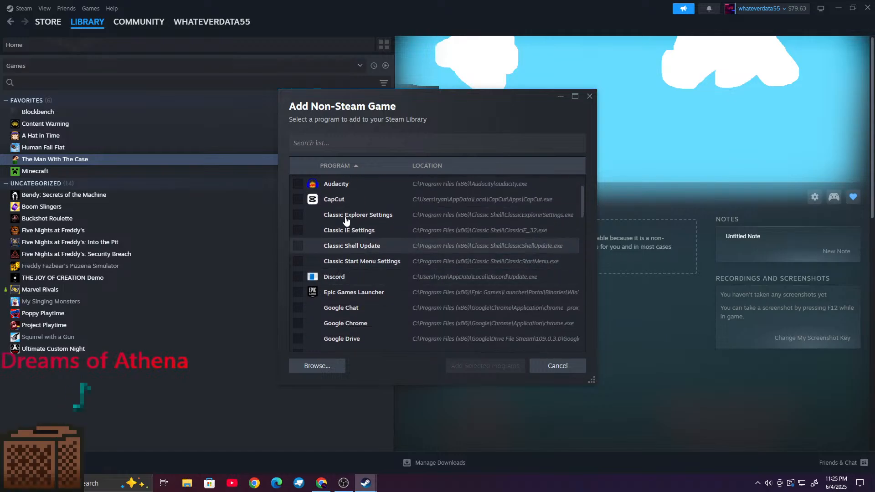
scroll(315, 242, up, 1)
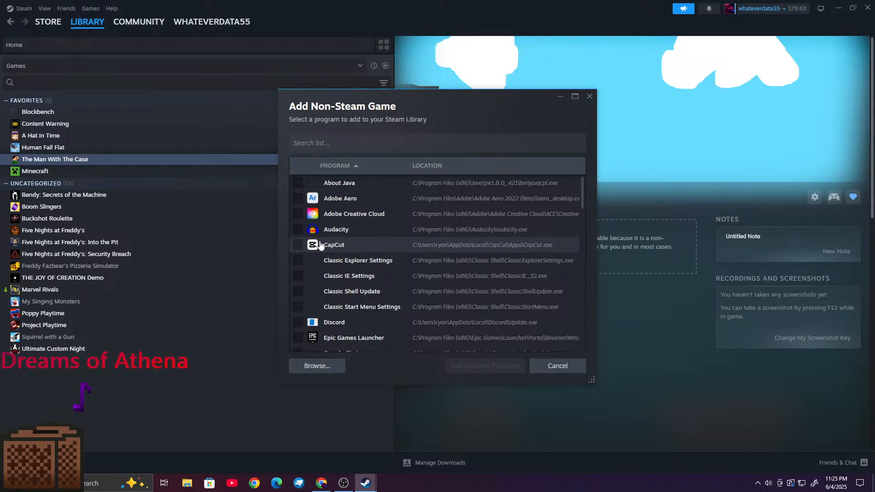
Step: Look through the rest of the available programs for a non-Steam game, and close the dialog without adding any
scroll(319, 244, down, 2)
scroll(328, 264, down, 1)
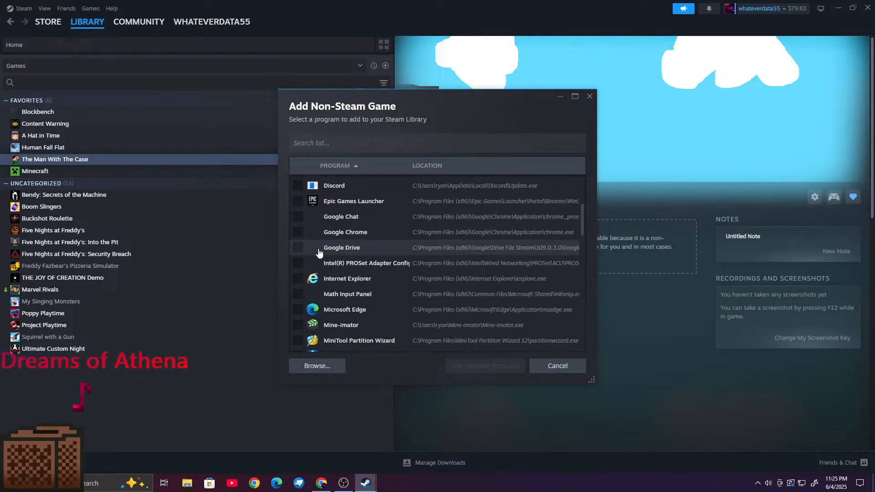
scroll(340, 278, down, 3)
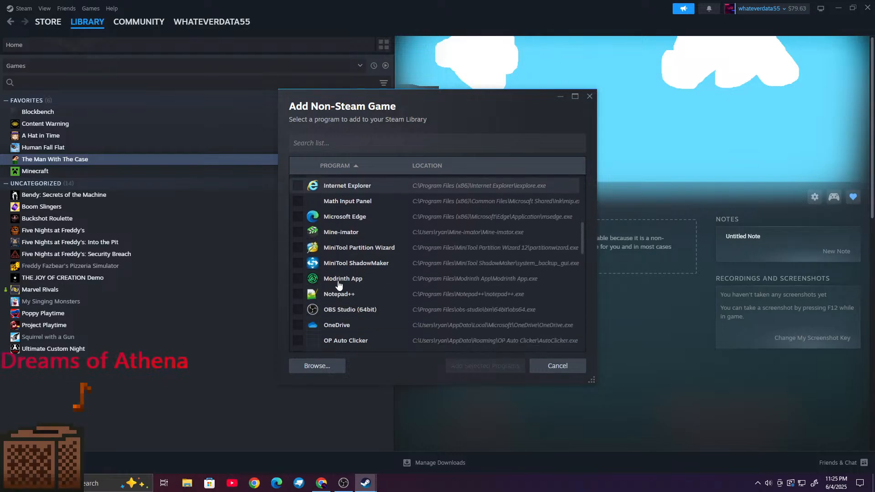
scroll(323, 278, down, 3)
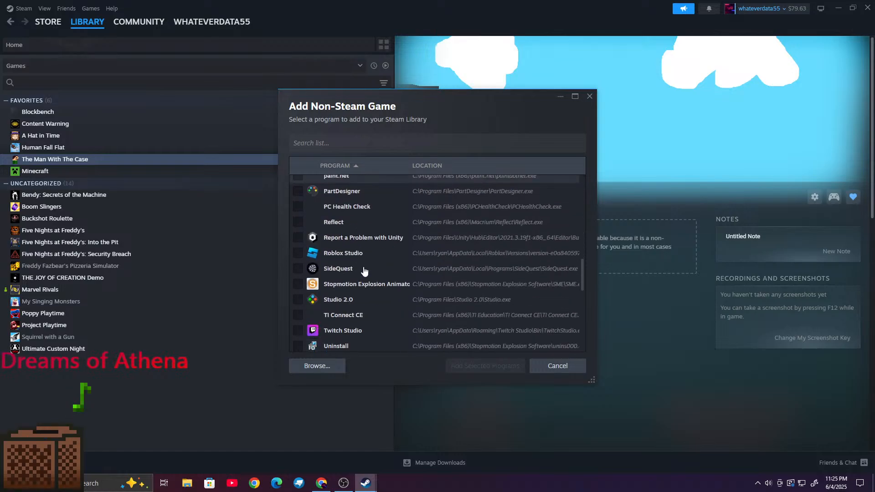
scroll(324, 295, down, 4)
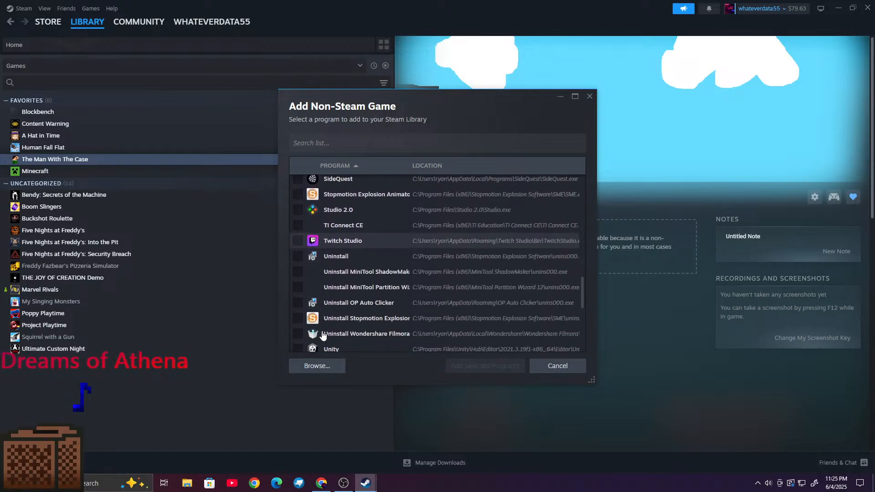
scroll(313, 292, down, 3)
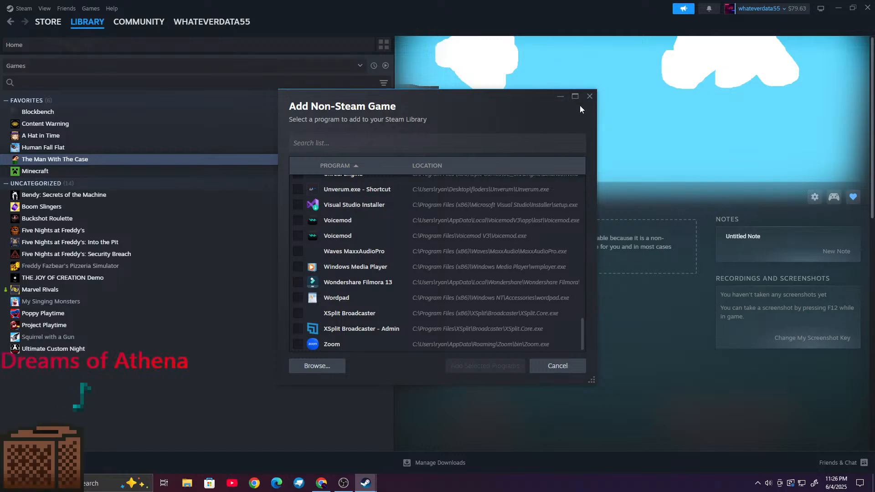
click(590, 97)
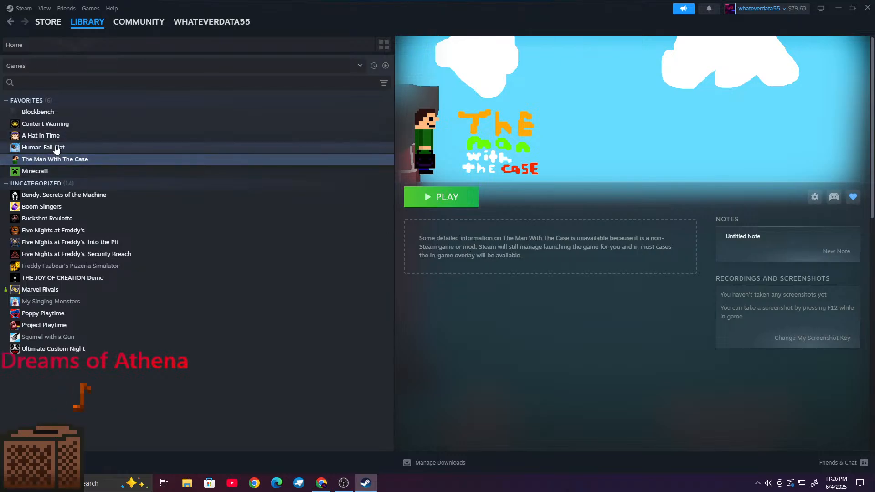
Step: View the library pages of Content Warning and Blockbench, and look over Human Fall Flat's details and achievement activity
click(63, 125)
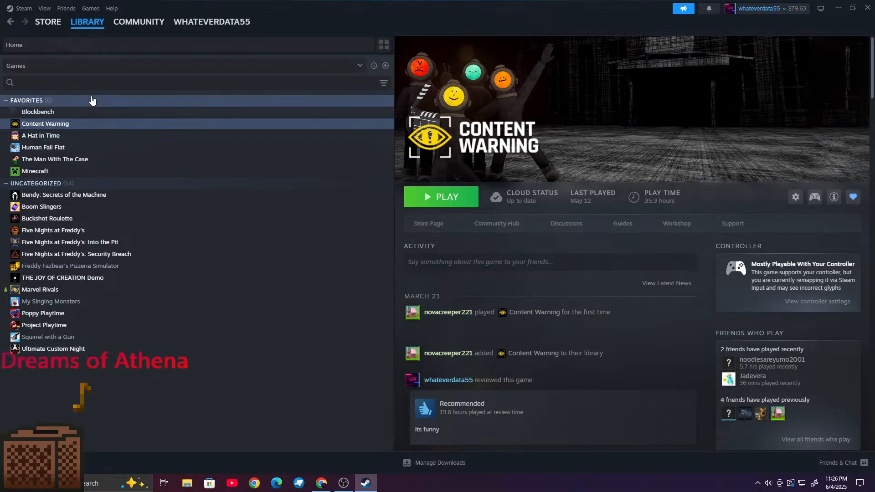
click(125, 114)
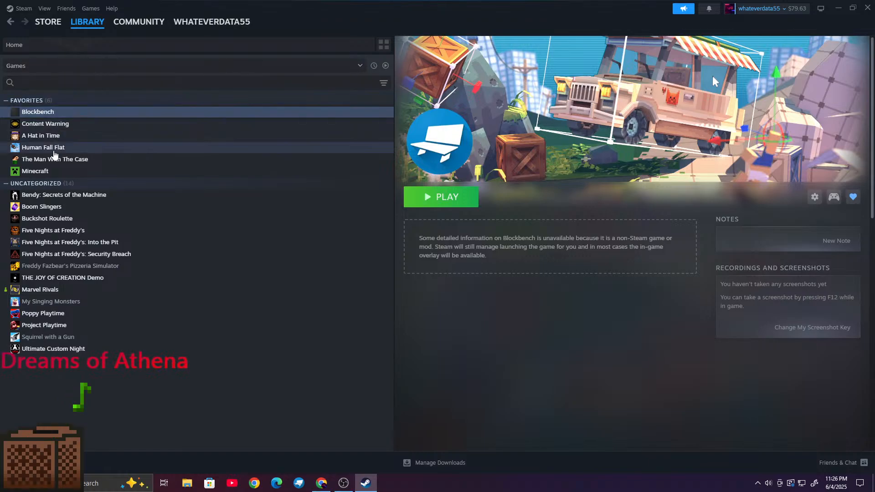
click(55, 149)
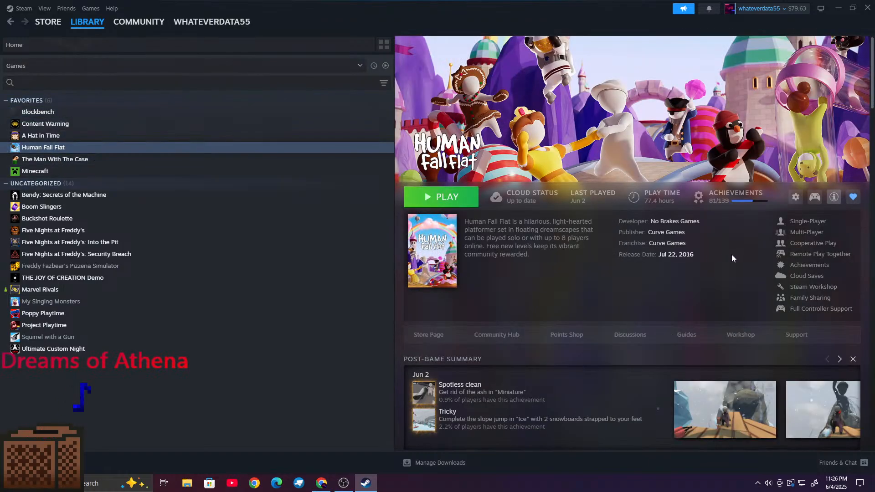
scroll(732, 255, down, 3)
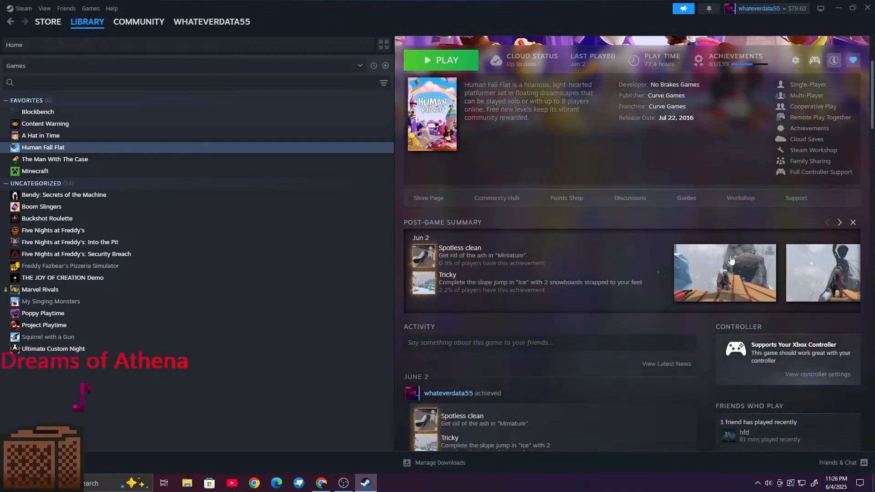
scroll(577, 256, down, 5)
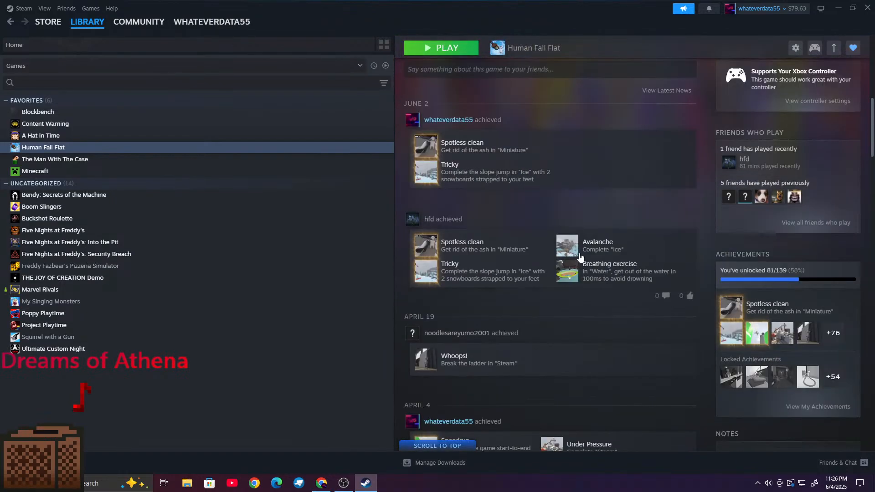
scroll(579, 257, down, 1)
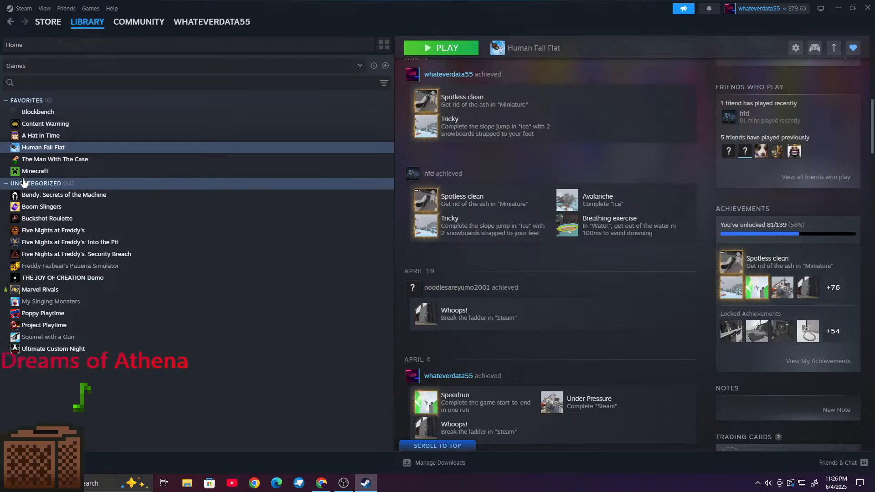
Step: View the library pages from The Man With The Case and Bendy through Squirrel with a Gun, My Singing Monsters, Pizzeria Simulator and Five Nights at Freddy's
click(33, 160)
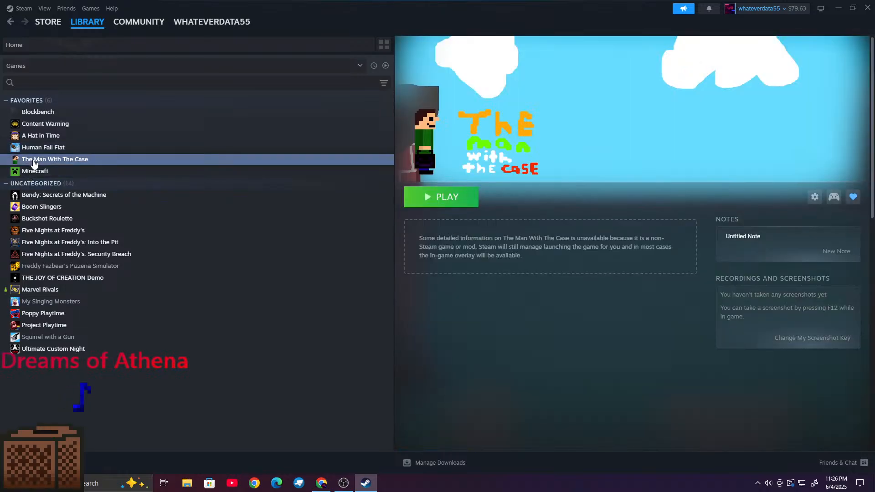
click(31, 198)
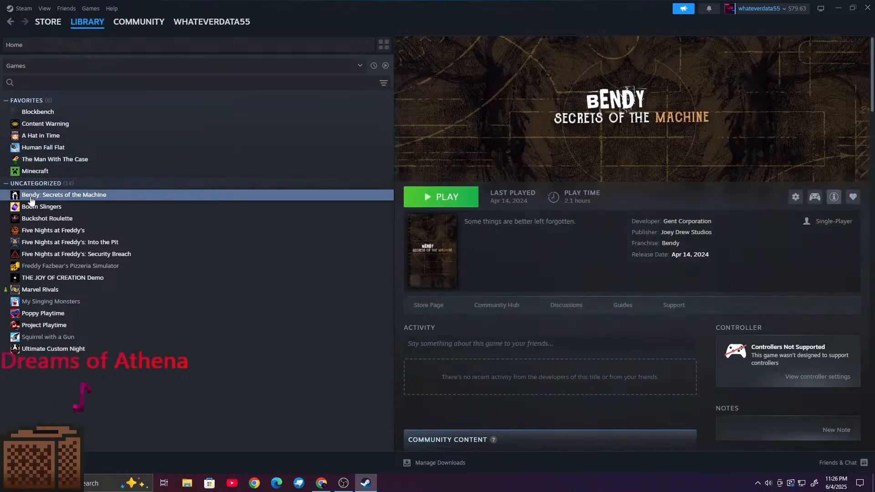
click(22, 337)
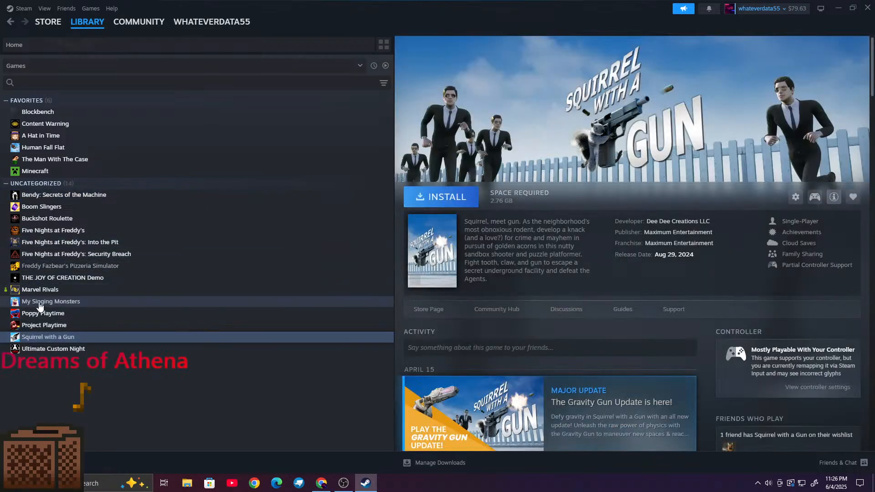
click(39, 305)
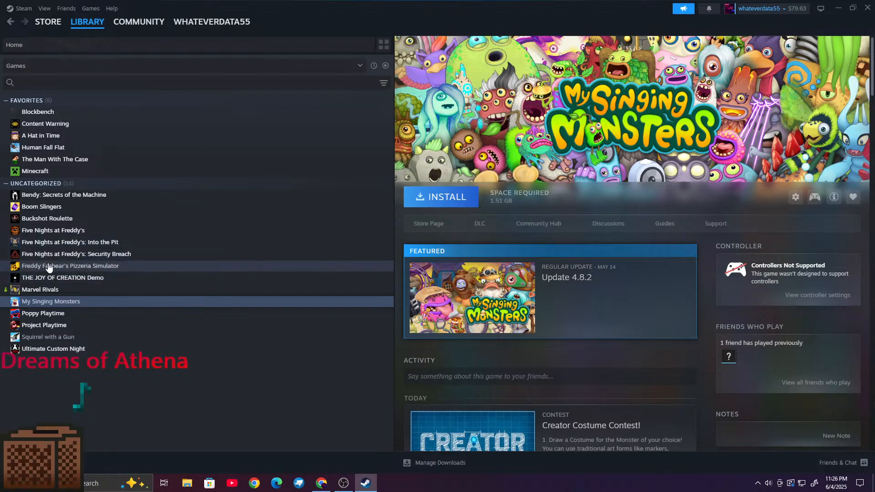
click(49, 267)
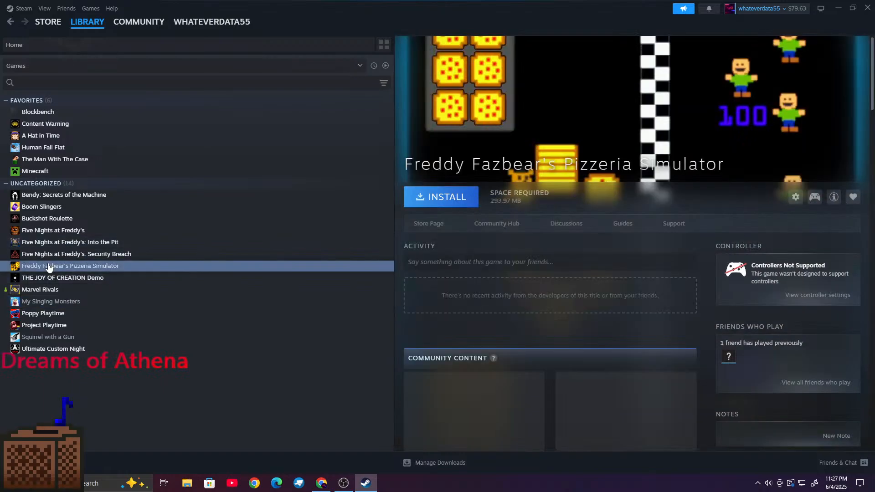
click(55, 231)
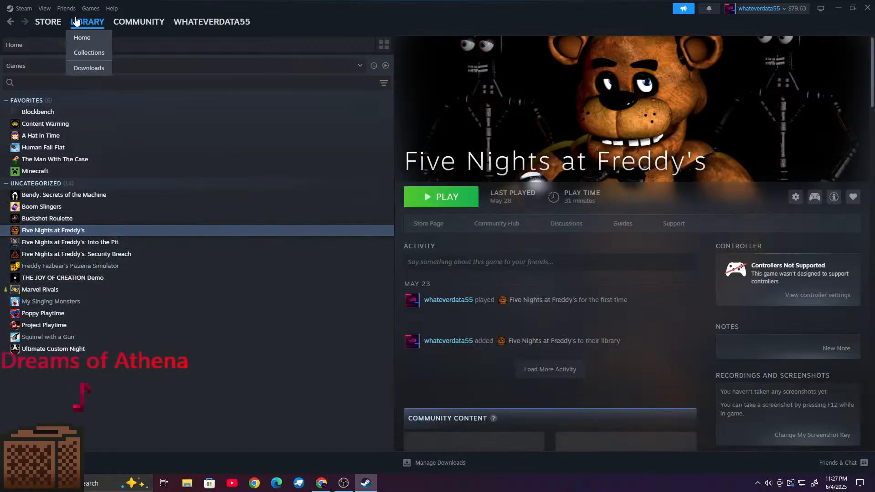
Step: Move the Steam window off this screen, and bring it back with the Steam Replay 2024 page open
mouse_move(53, 22)
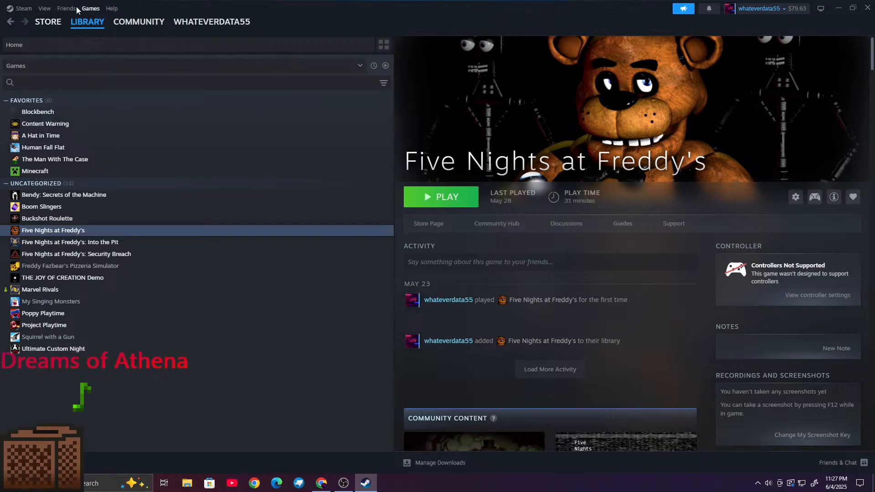
drag(287, 2, 0, 228)
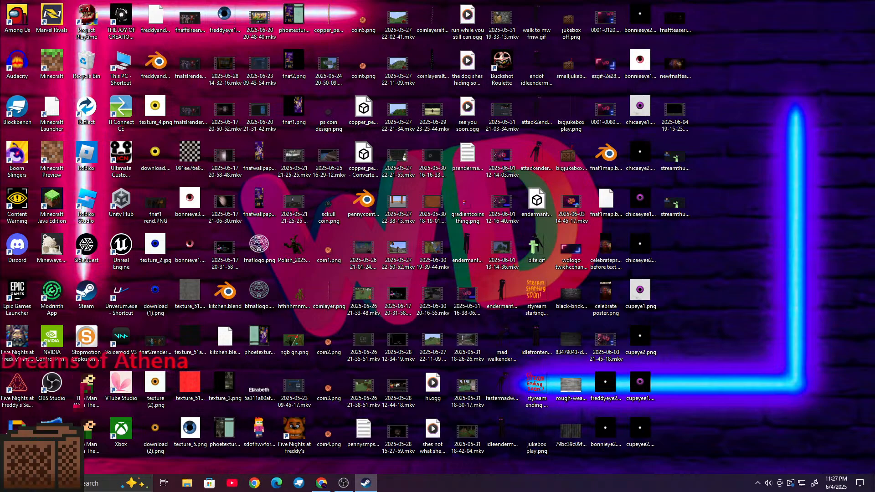
drag(0, 75, 319, 0)
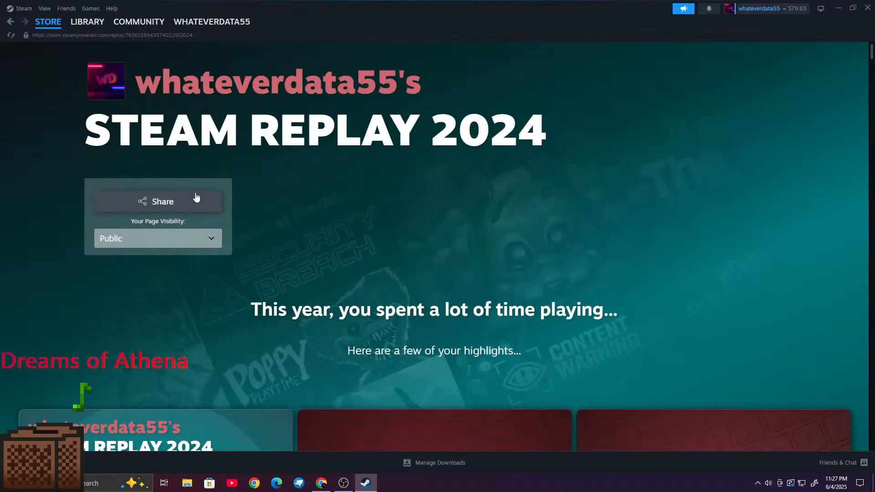
Step: Look over the Steam Replay 2024 highlight cards for games played, achievements, input devices and the three most-played games
scroll(197, 194, down, 2)
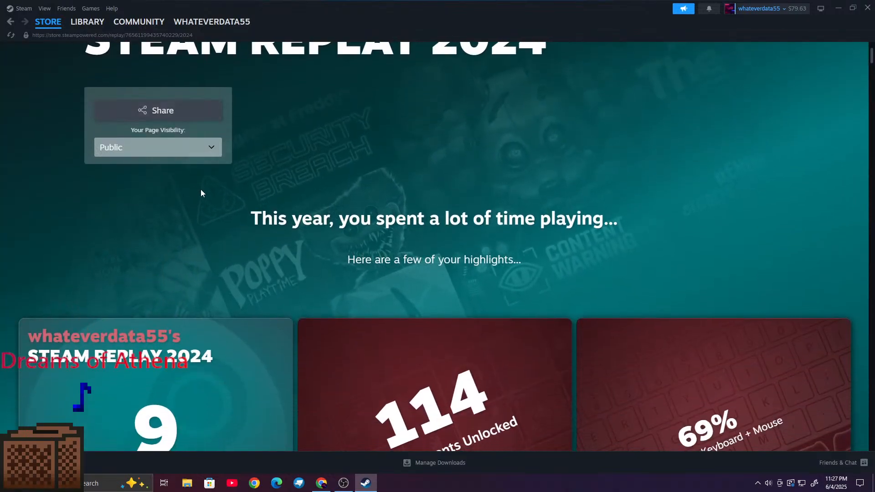
scroll(203, 192, down, 3)
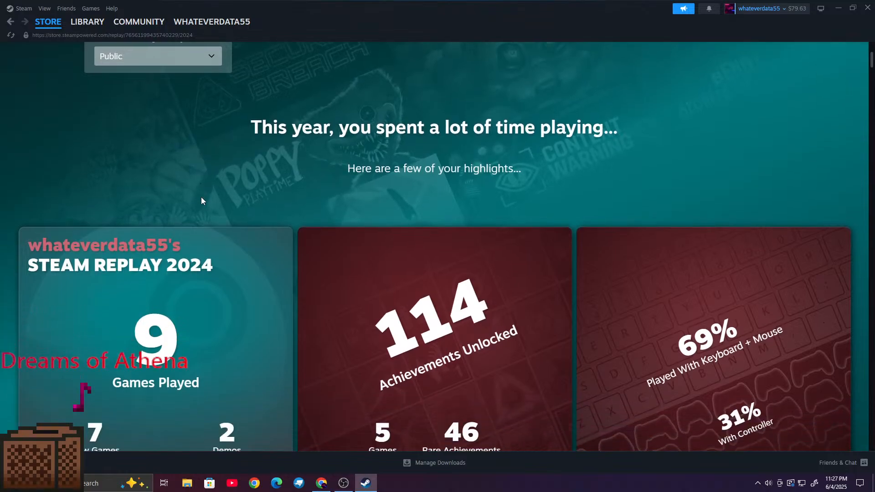
scroll(201, 197, down, 1)
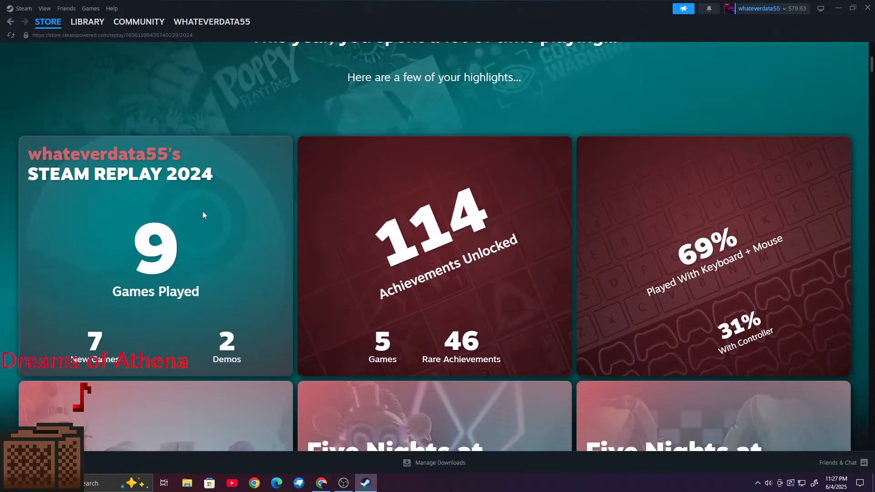
scroll(202, 212, down, 2)
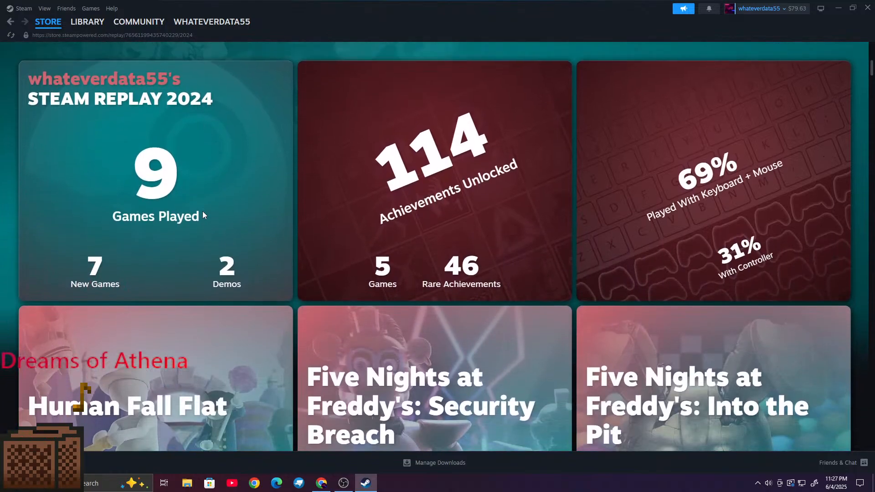
scroll(202, 212, up, 2)
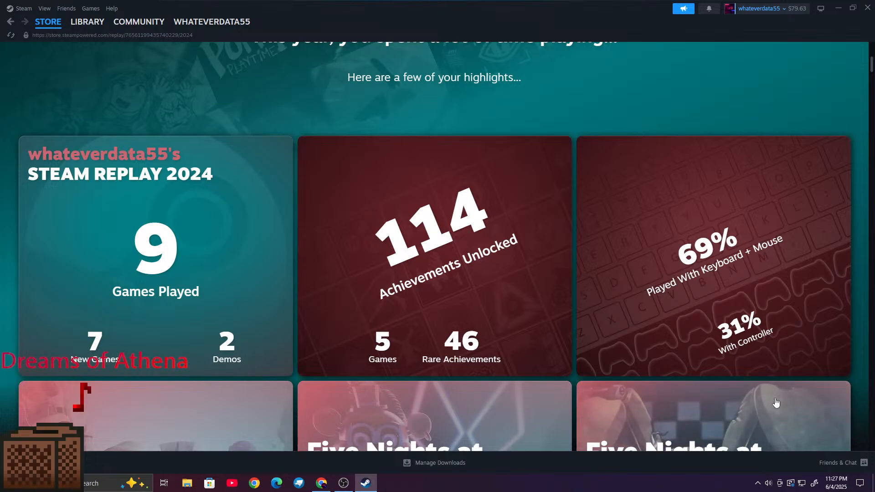
scroll(404, 246, down, 6)
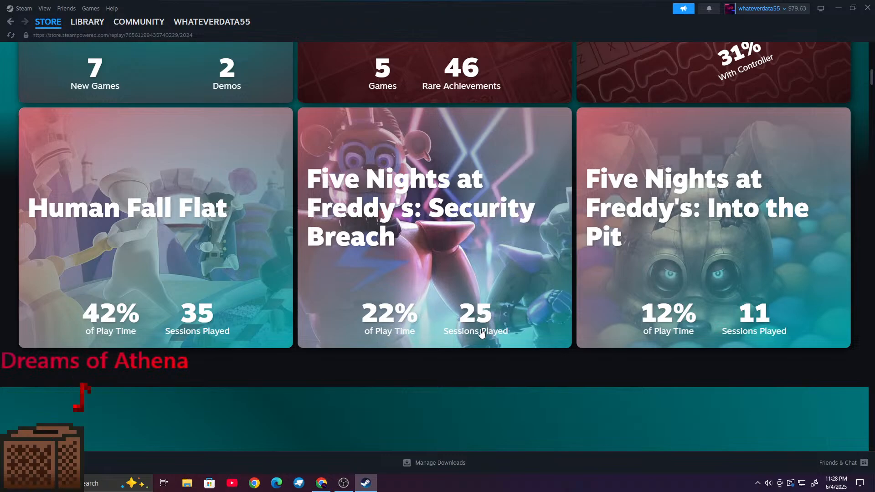
scroll(465, 322, down, 1)
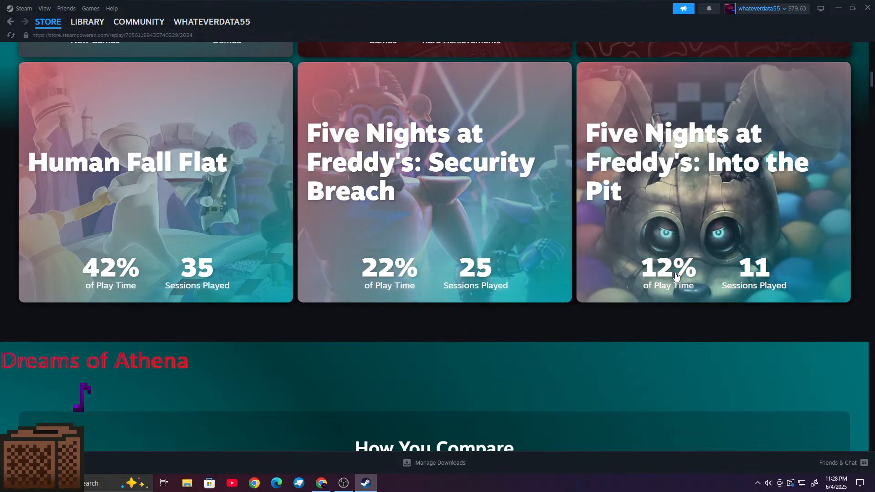
Step: Examine the How You Compare section on achievements, games played and longest streak against the Steam medians
scroll(723, 293, down, 8)
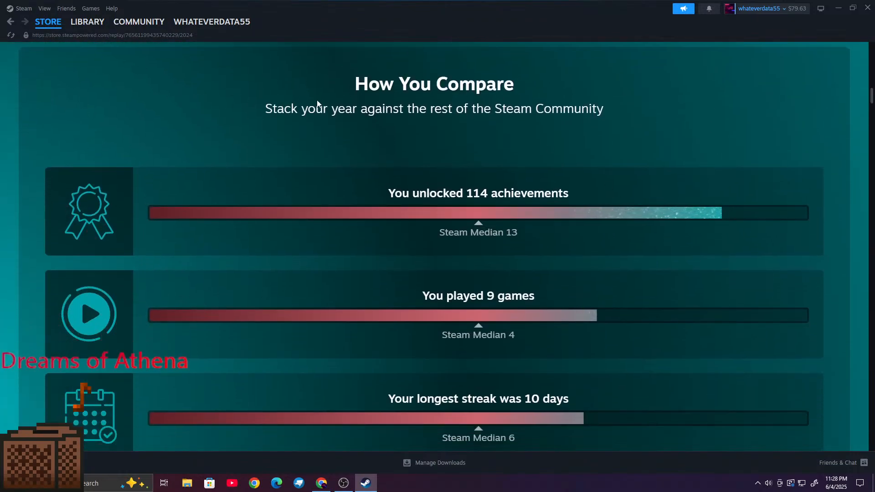
drag(315, 109, 427, 113)
click(468, 113)
scroll(528, 118, down, 1)
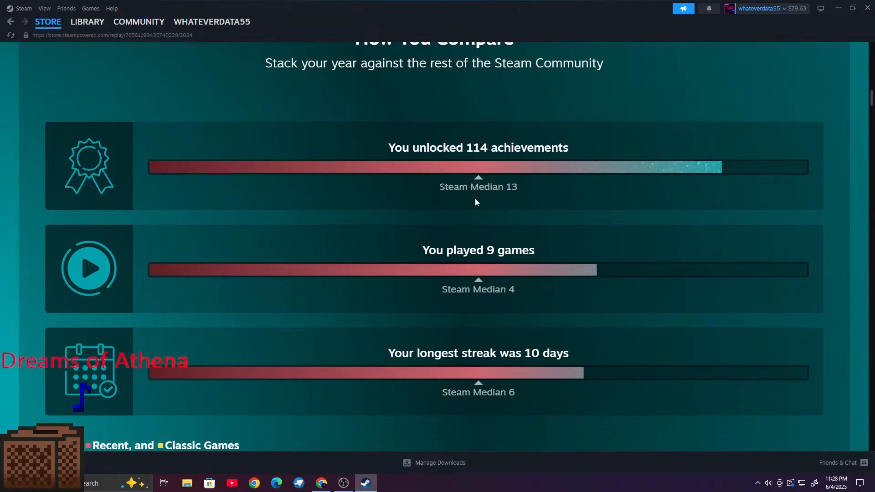
scroll(519, 190, down, 1)
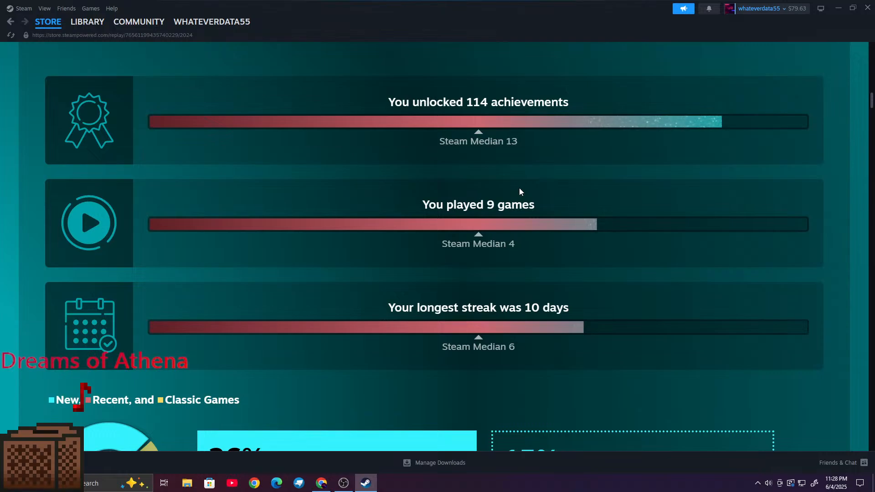
scroll(472, 215, down, 2)
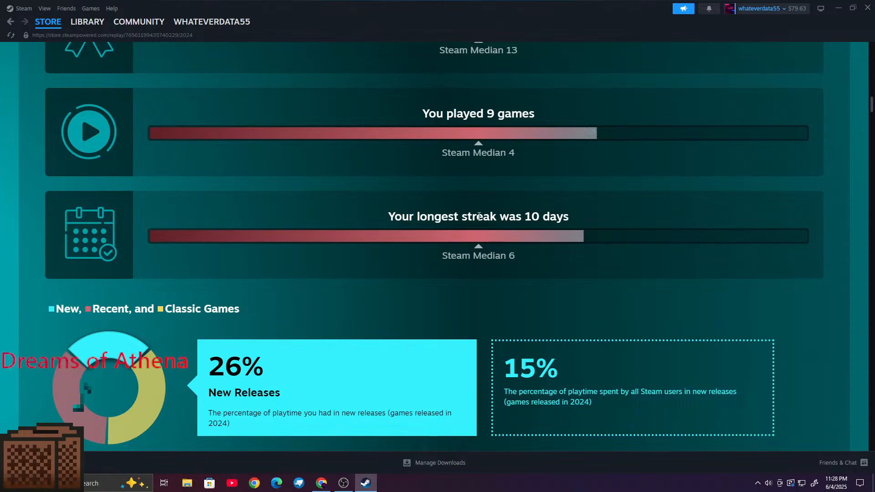
Step: Review the You are what you Play spider graph and the By the Numbers statistics in Steam Replay
scroll(479, 216, down, 7)
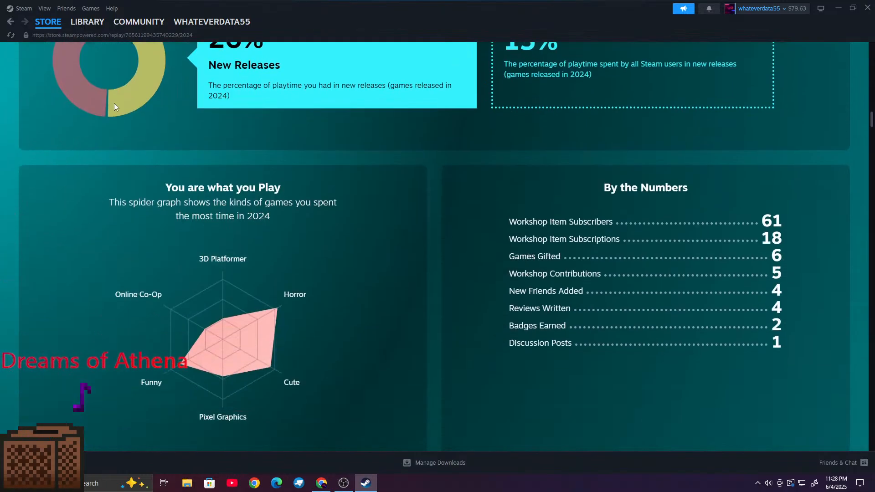
scroll(118, 116, down, 2)
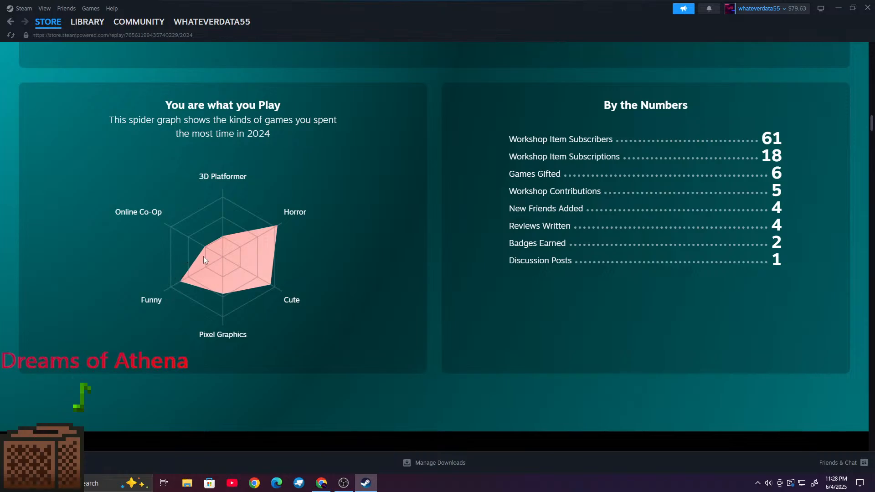
scroll(302, 263, down, 9)
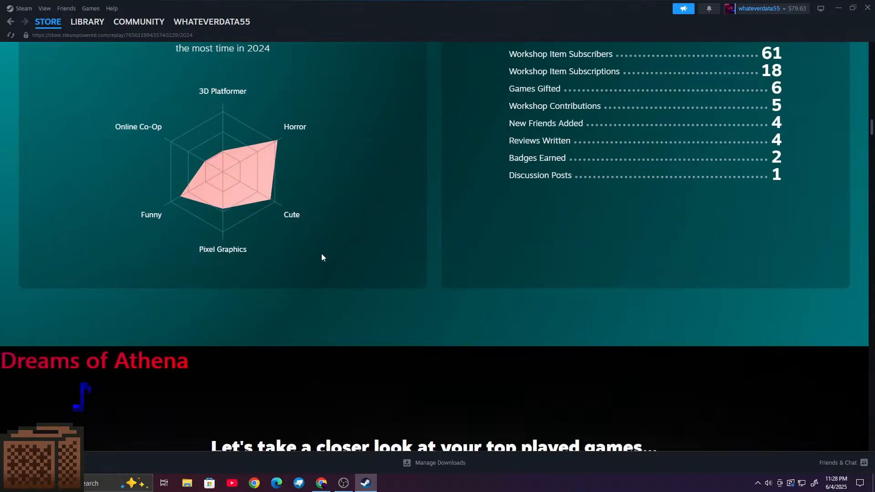
Step: Look over the playtime charts and achievements of the top played games, starting with Human Fall Flat and Five Nights at Freddy's: Security Breach
scroll(313, 256, down, 5)
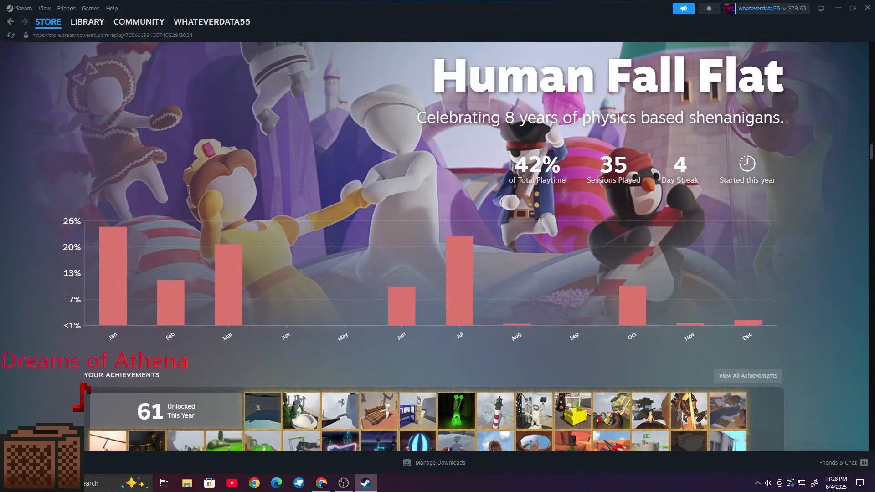
scroll(517, 112, down, 2)
scroll(516, 115, up, 2)
scroll(663, 141, down, 6)
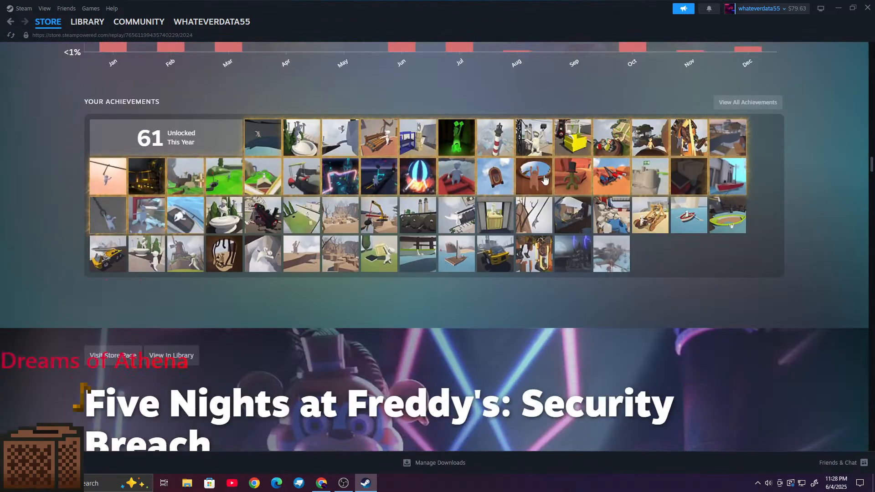
scroll(544, 179, down, 20)
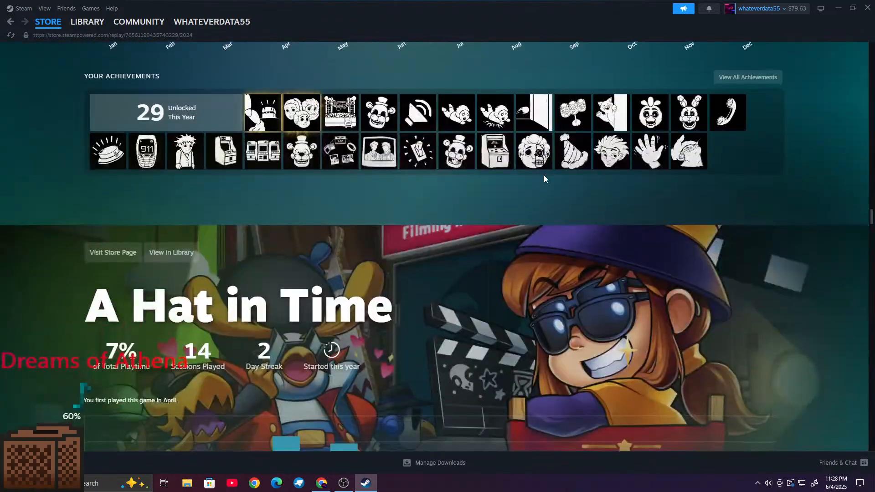
Step: Review the A Hat in Time and Boom Slingers sections with their statistics, monthly playtime and achievements
scroll(544, 177, down, 3)
drag(136, 164, 268, 169)
click(130, 197)
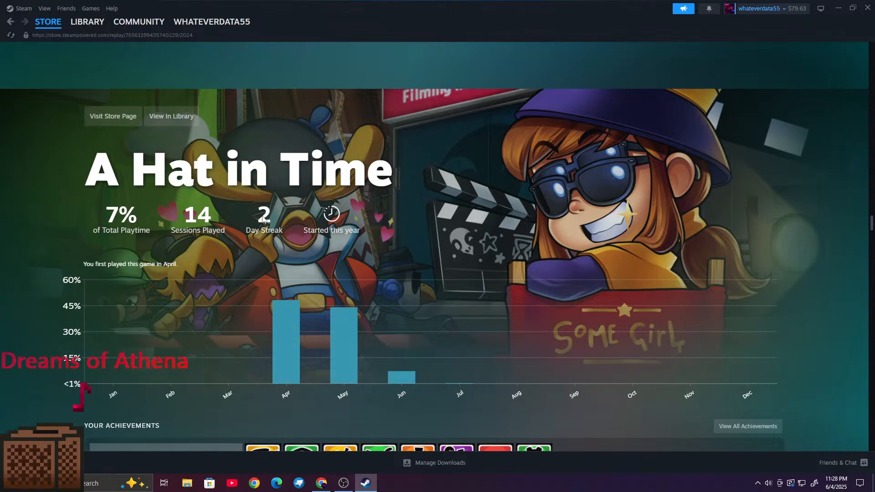
scroll(234, 220, down, 5)
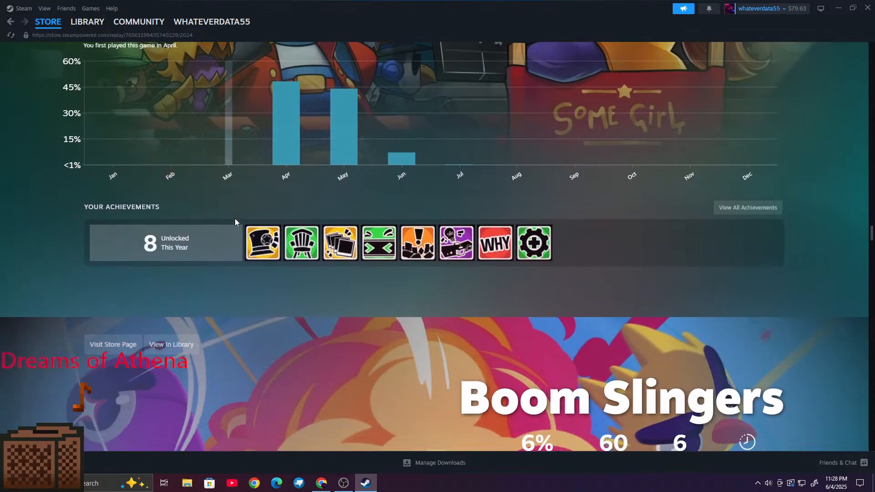
scroll(235, 222, down, 7)
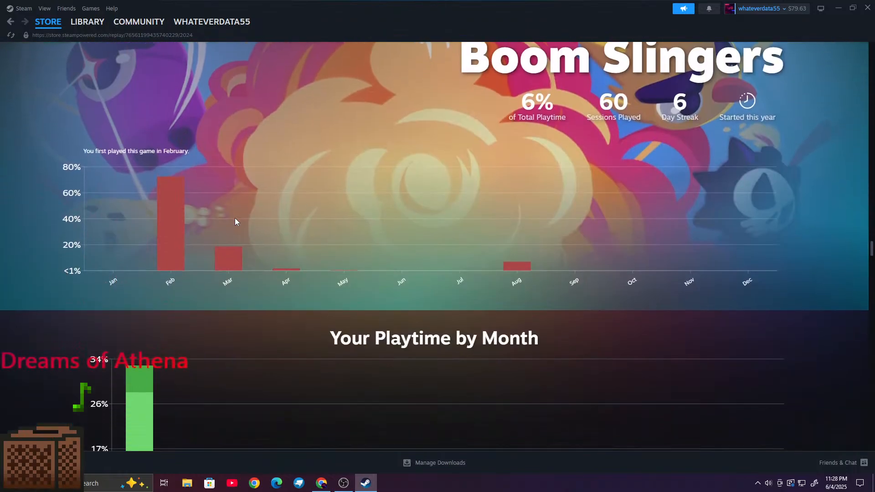
Step: Examine the controller playtime section with its most-played games and the longest daily streak timeline
scroll(235, 222, down, 12)
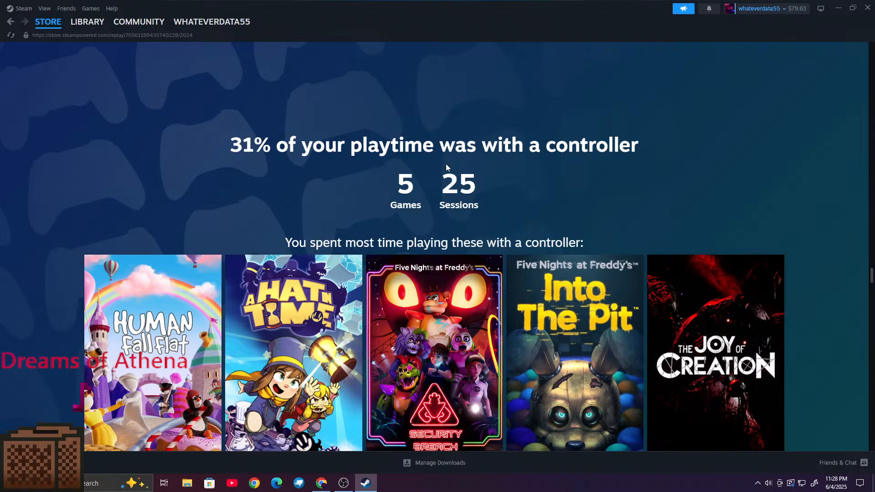
scroll(491, 145, down, 3)
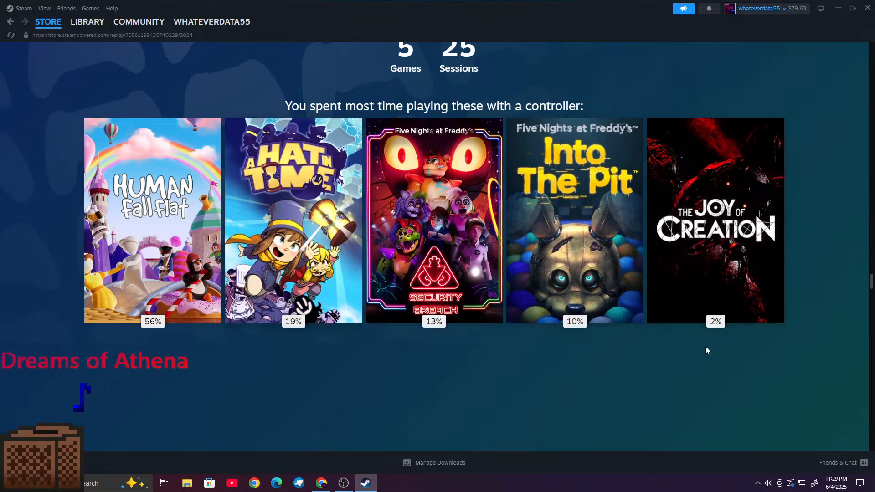
scroll(358, 271, down, 6)
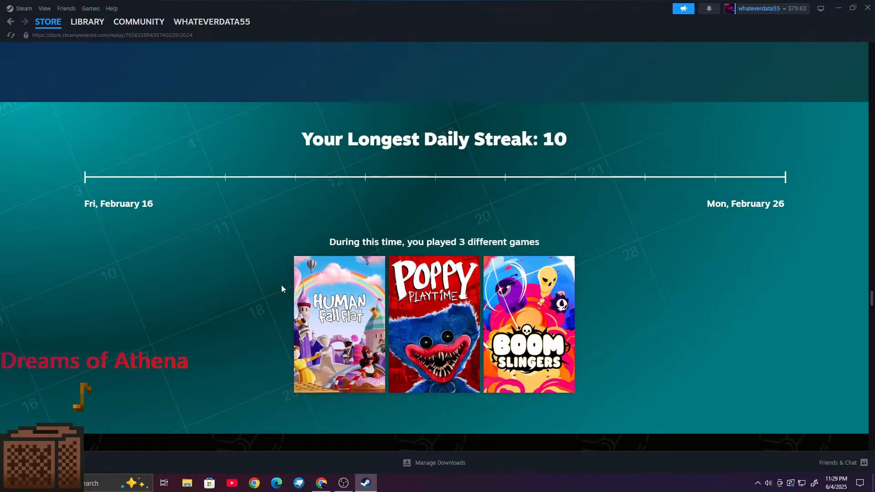
Step: Go through the timeline view of the games played this year, month by month from January to the end of the year
scroll(280, 286, down, 8)
scroll(279, 290, down, 1)
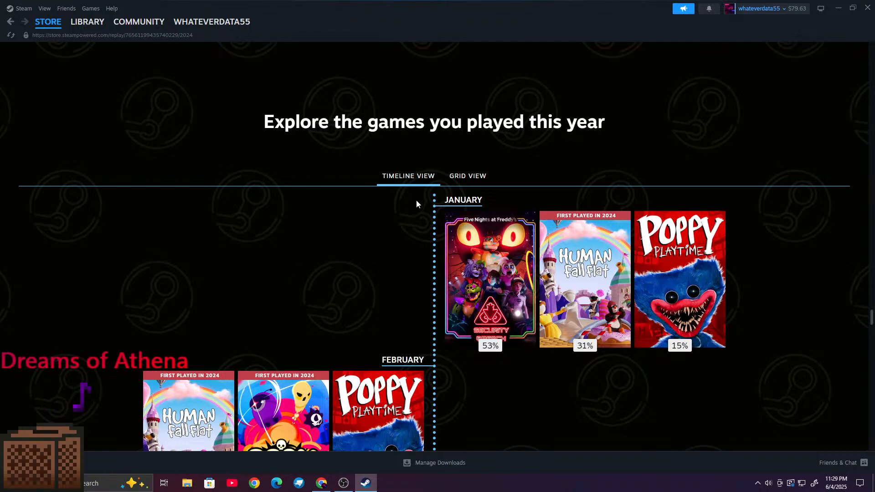
scroll(687, 315, down, 4)
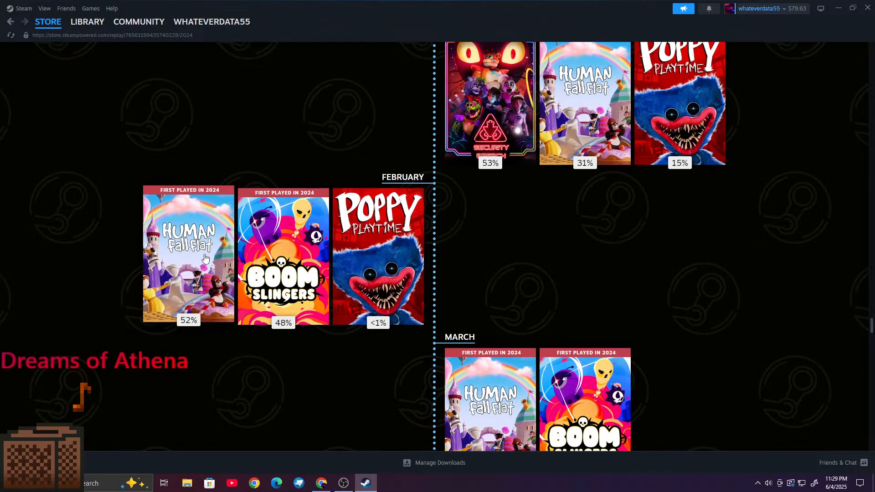
scroll(523, 269, down, 7)
scroll(524, 269, down, 5)
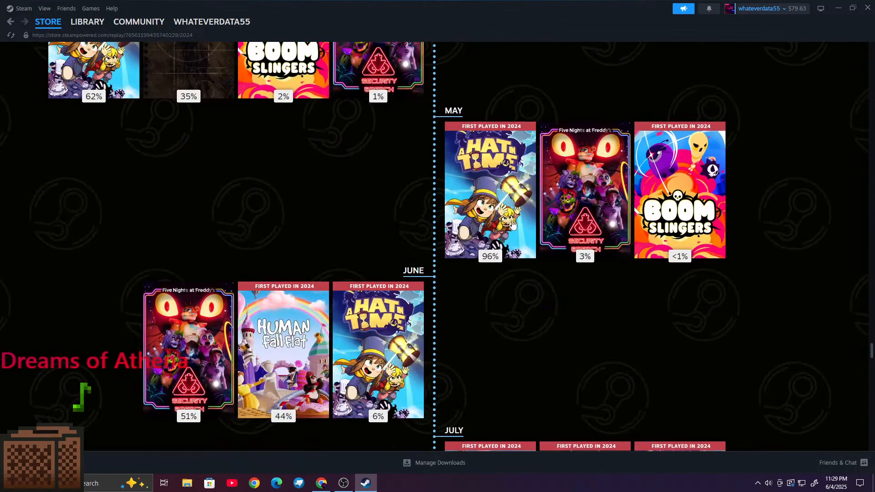
scroll(363, 246, down, 5)
scroll(364, 245, down, 16)
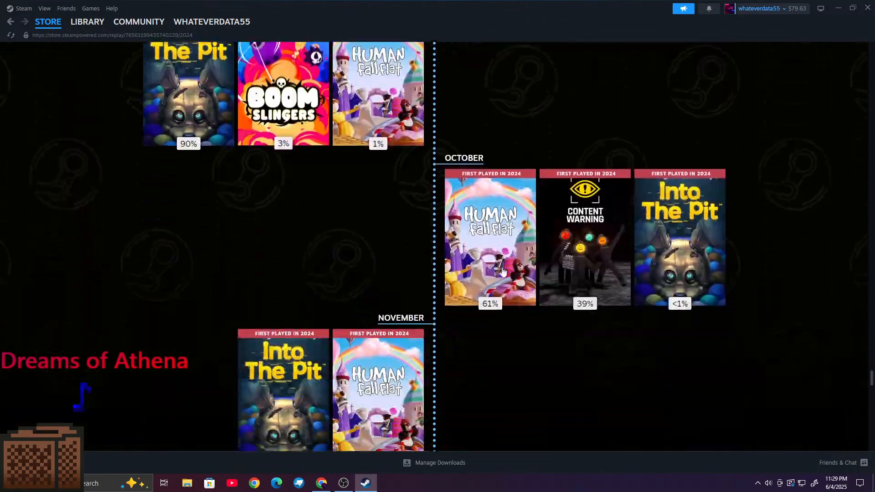
scroll(430, 275, down, 4)
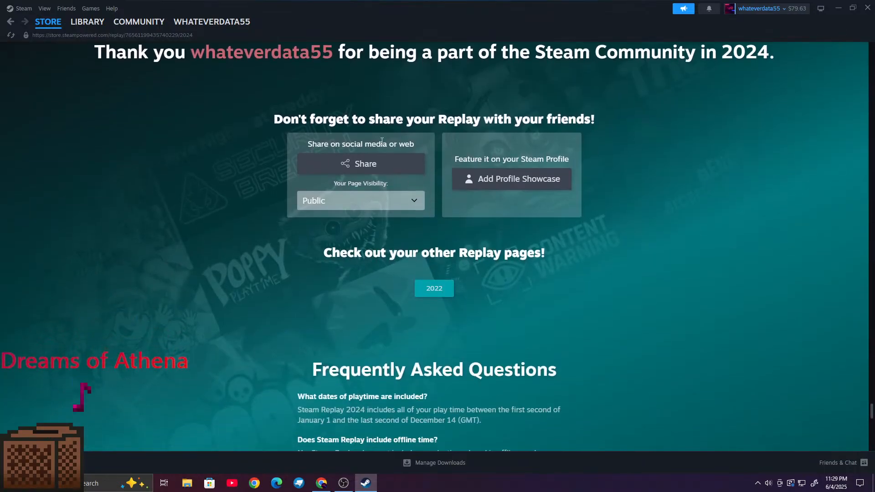
Step: Read the closing thank-you message and look over the sharing options and links to other Replay pages
scroll(256, 93, up, 2)
drag(381, 148, 714, 145)
click(715, 145)
scroll(346, 185, down, 6)
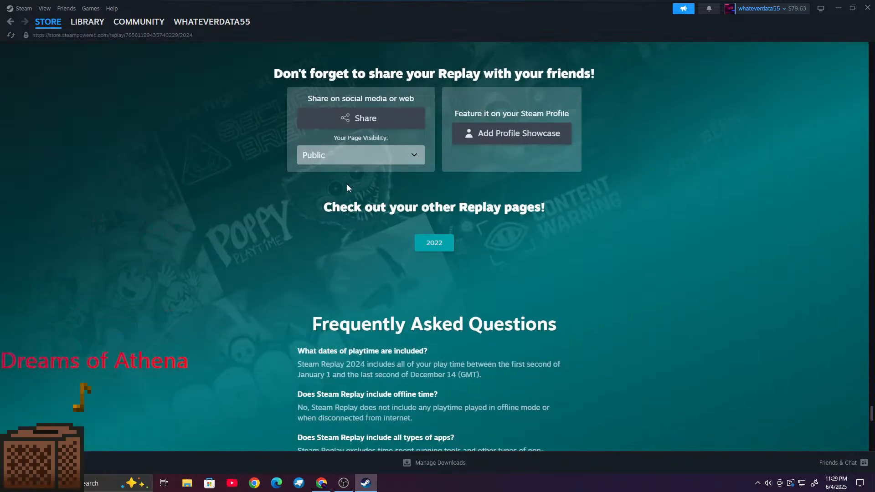
scroll(344, 187, up, 3)
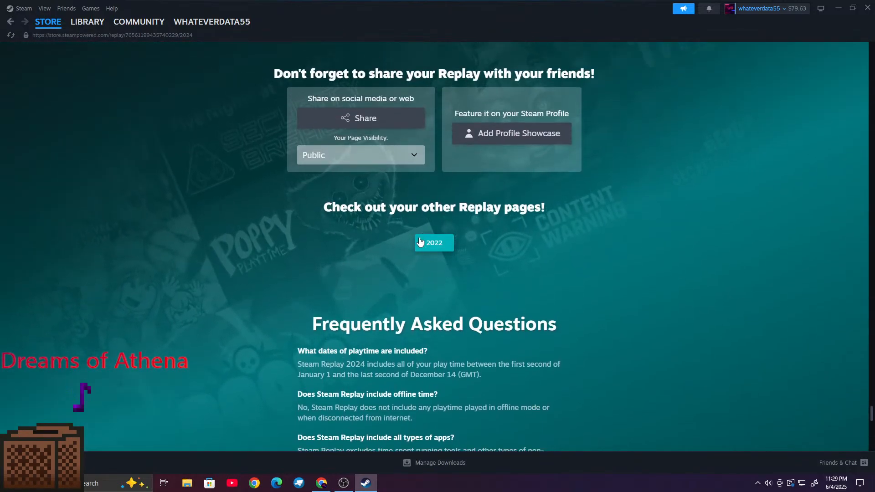
Step: Open the Steam Replay 2022 page and review its Bendy and the Ink Machine Demo, How You Compare and By the Numbers sections
click(420, 243)
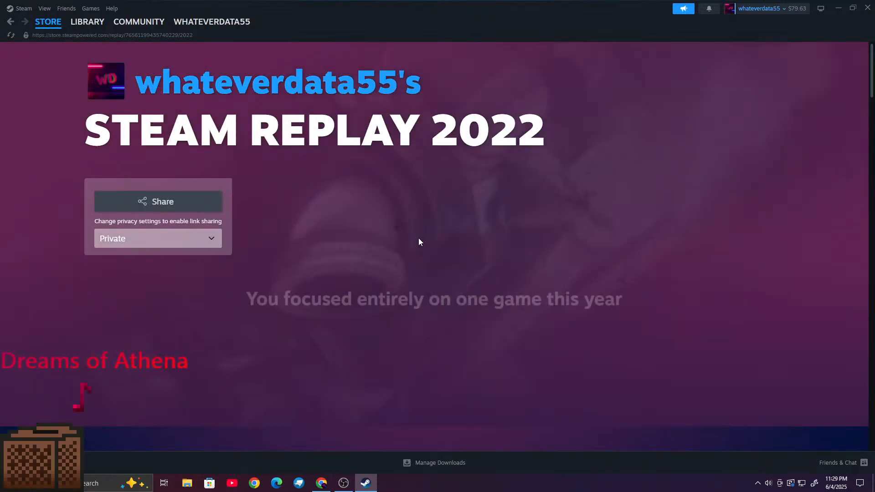
scroll(419, 242, down, 4)
scroll(418, 242, down, 2)
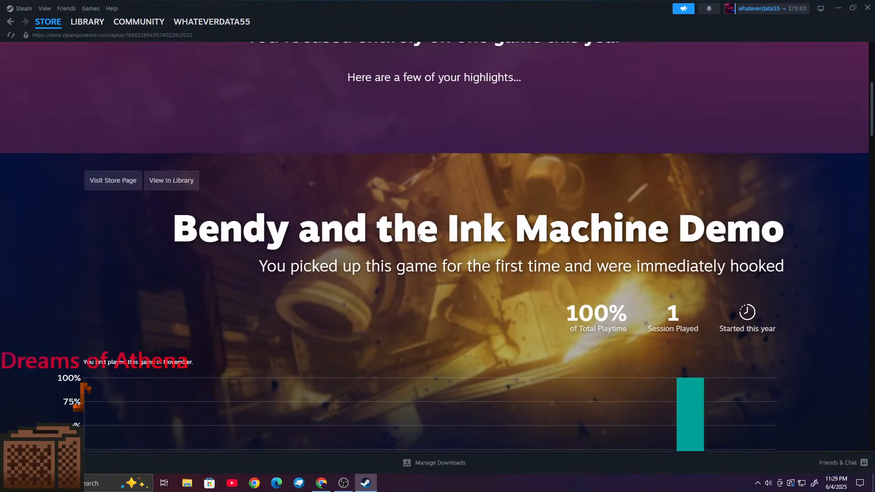
scroll(419, 241, down, 2)
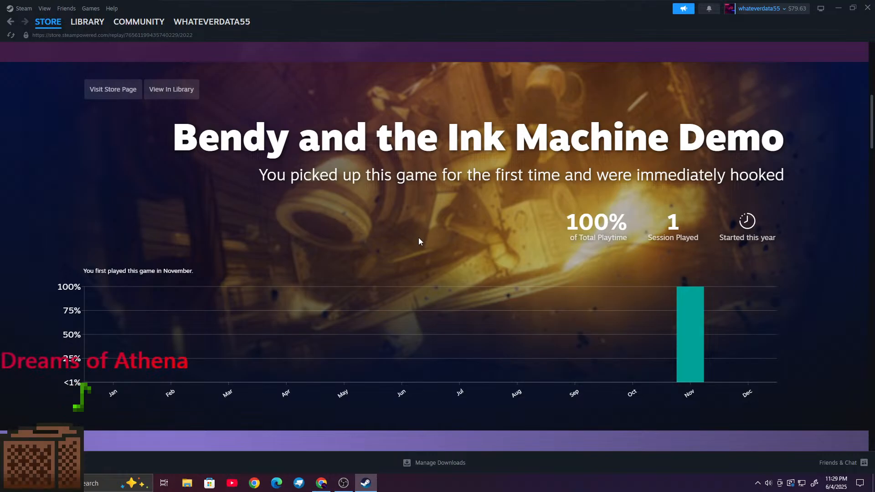
scroll(418, 241, down, 7)
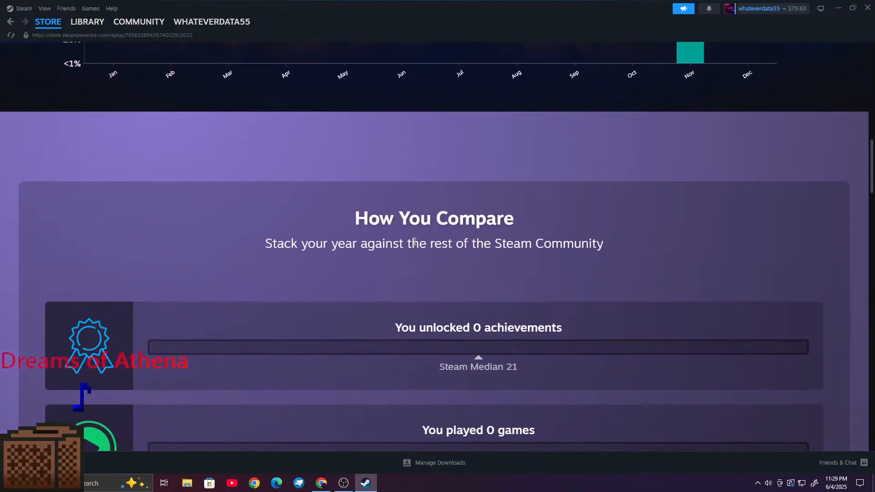
scroll(415, 241, down, 15)
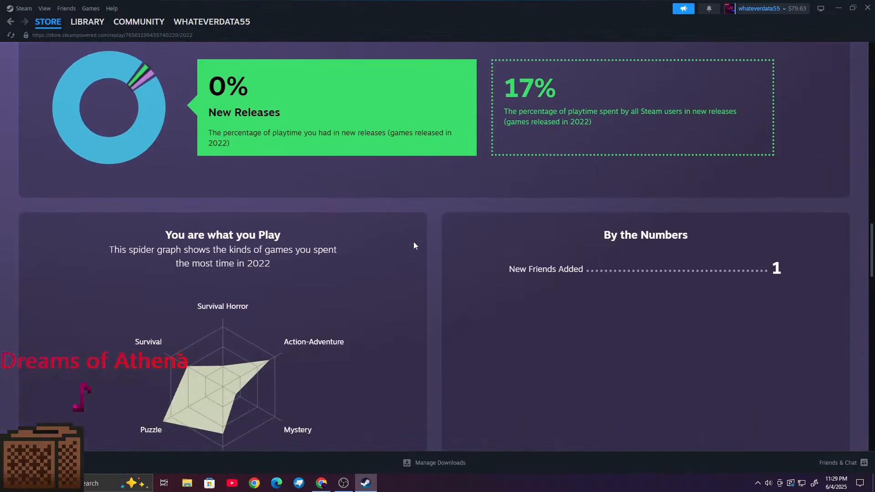
scroll(414, 241, down, 10)
Step: Return to the start of Steam Replay 2022, and look over its frequently asked questions and closing sharing section
scroll(414, 241, up, 20)
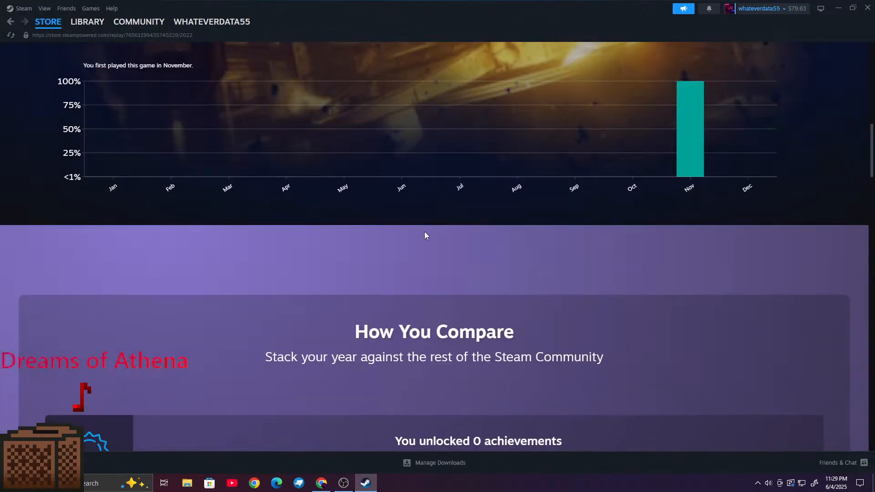
scroll(424, 235, up, 12)
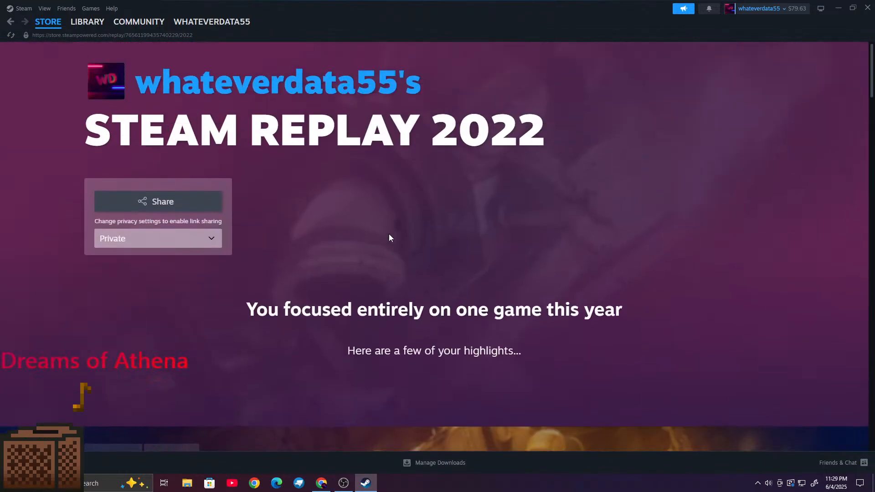
scroll(387, 235, down, 20)
scroll(386, 238, up, 7)
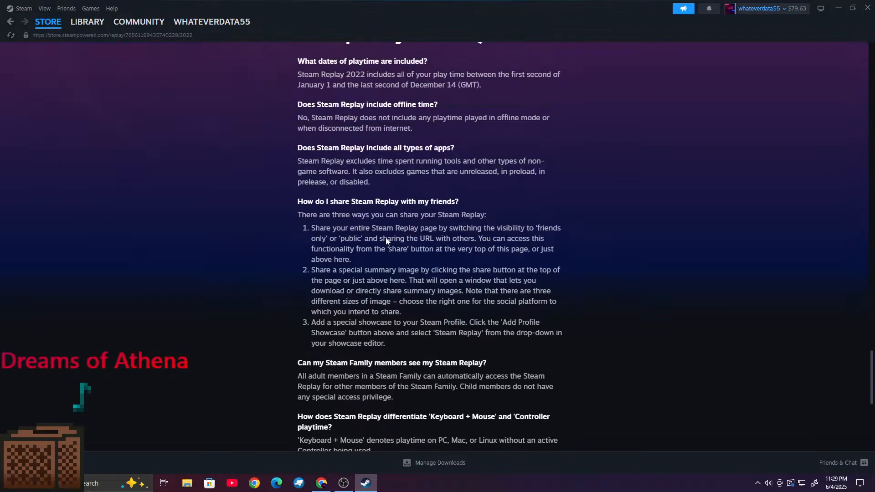
scroll(386, 238, up, 7)
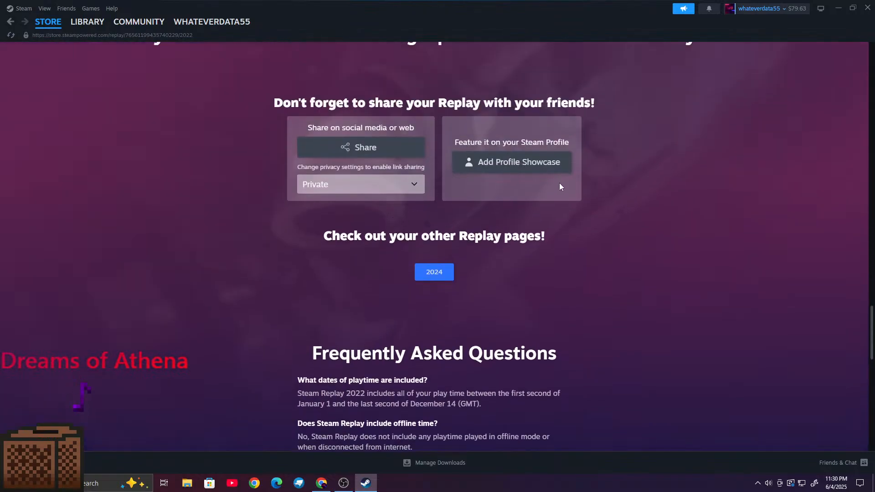
scroll(434, 219, up, 4)
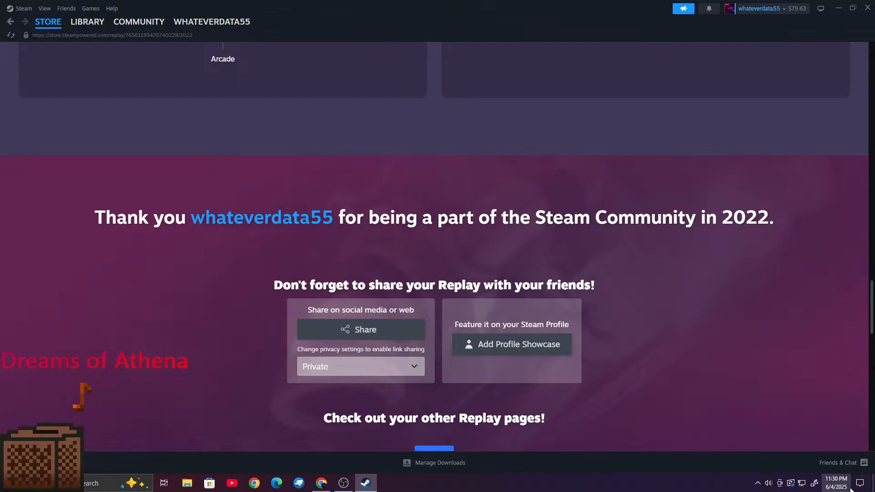
Step: Check the current time and date in the system calendar, and close the Steam window
click(836, 482)
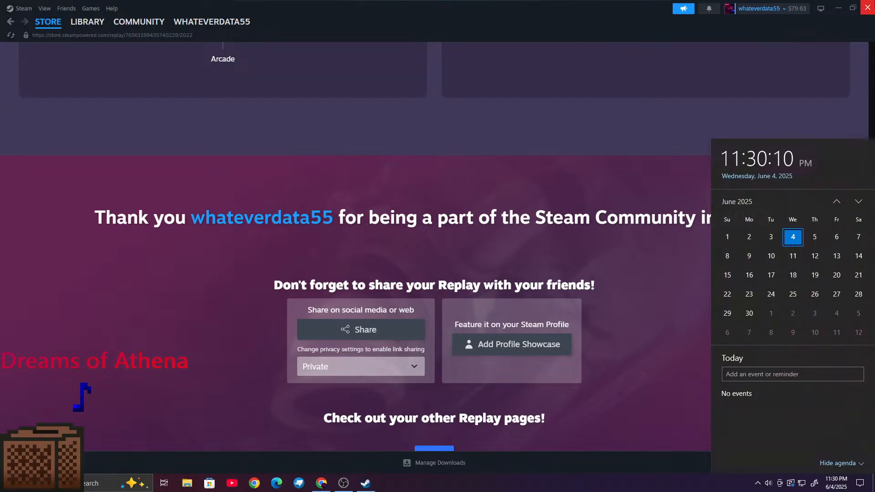
click(868, 7)
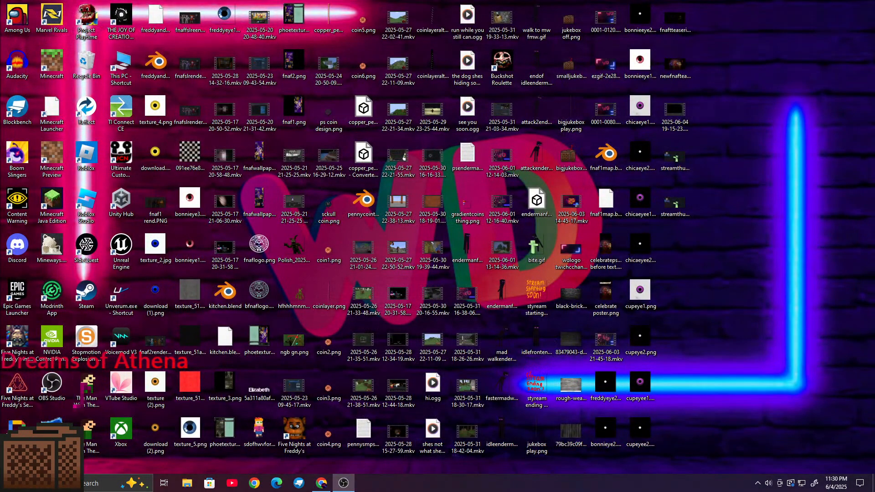